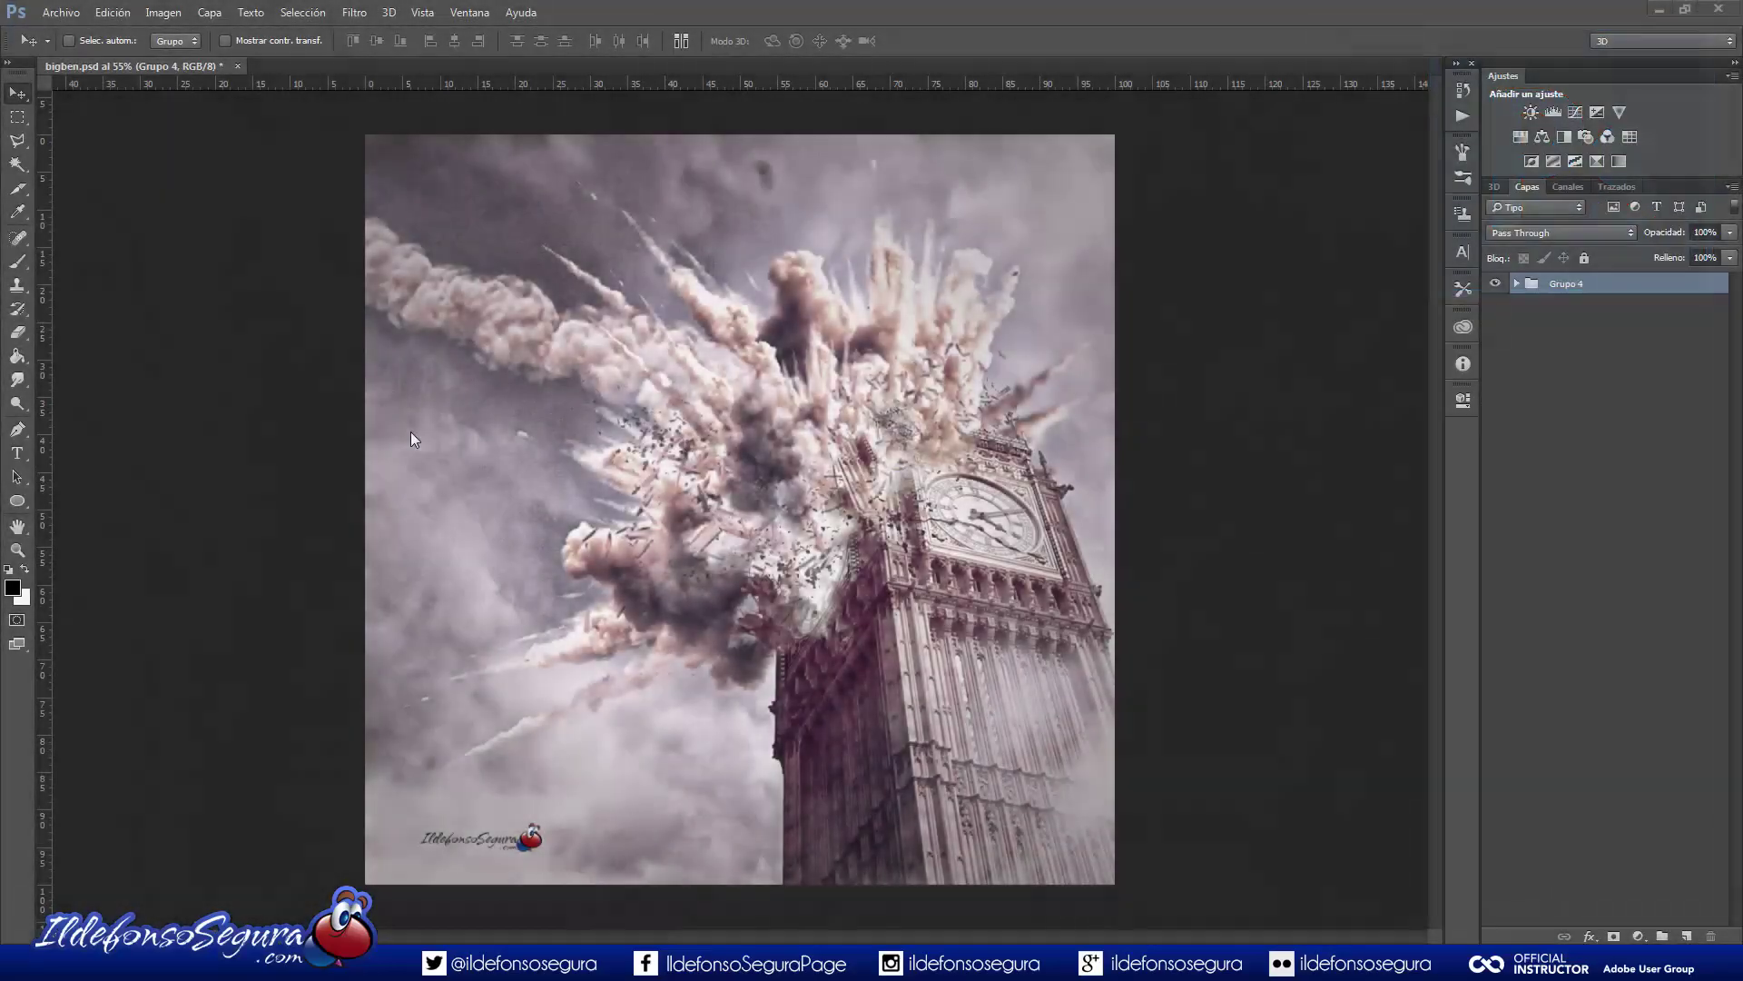
Create a new 1500 × 1500 px document with a transparent background.
click(75, 15)
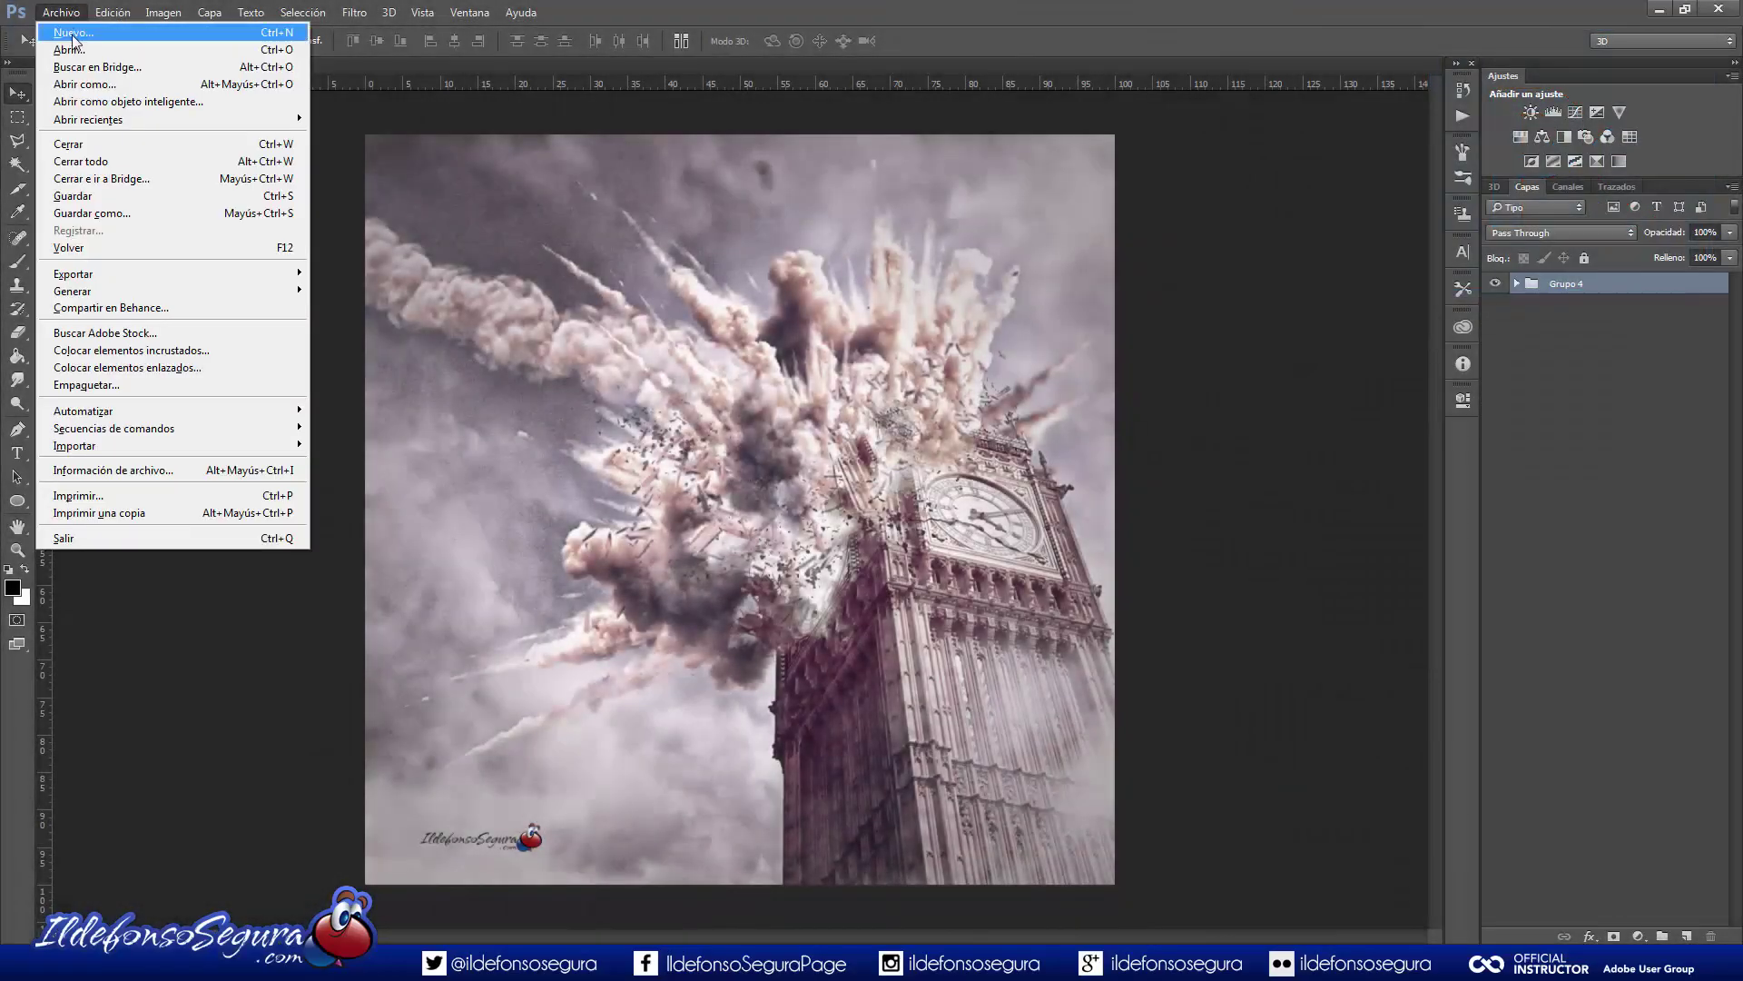
click(74, 35)
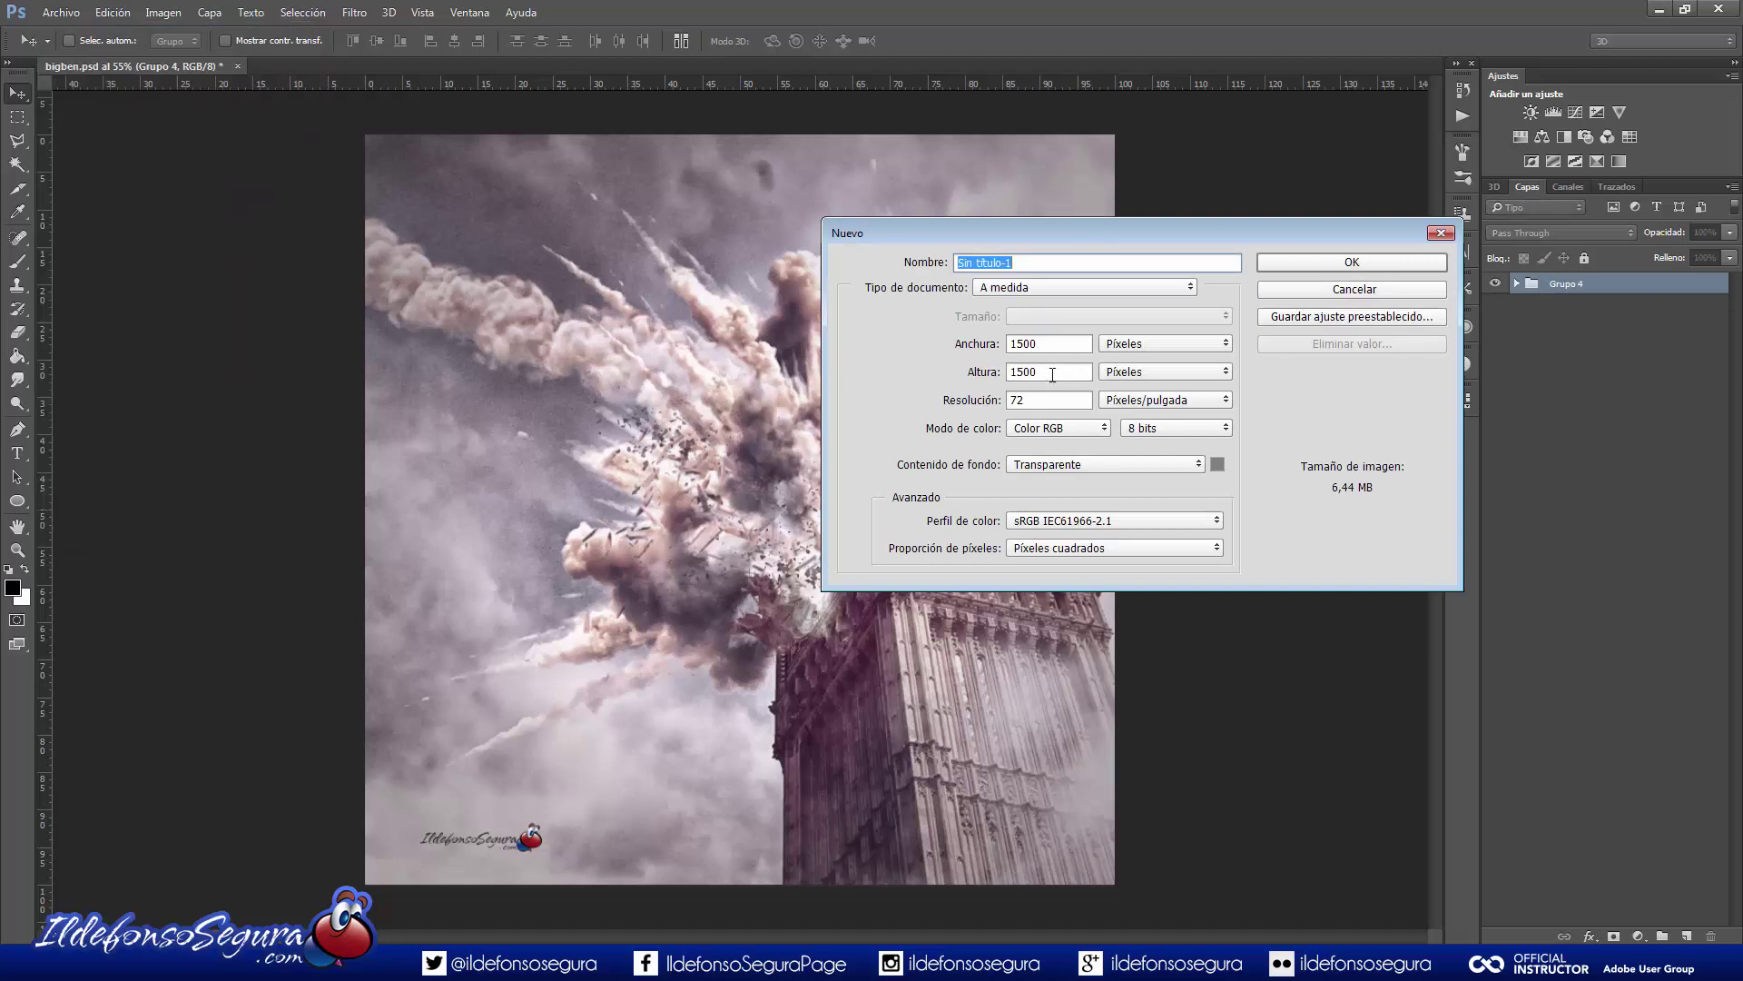
click(1293, 263)
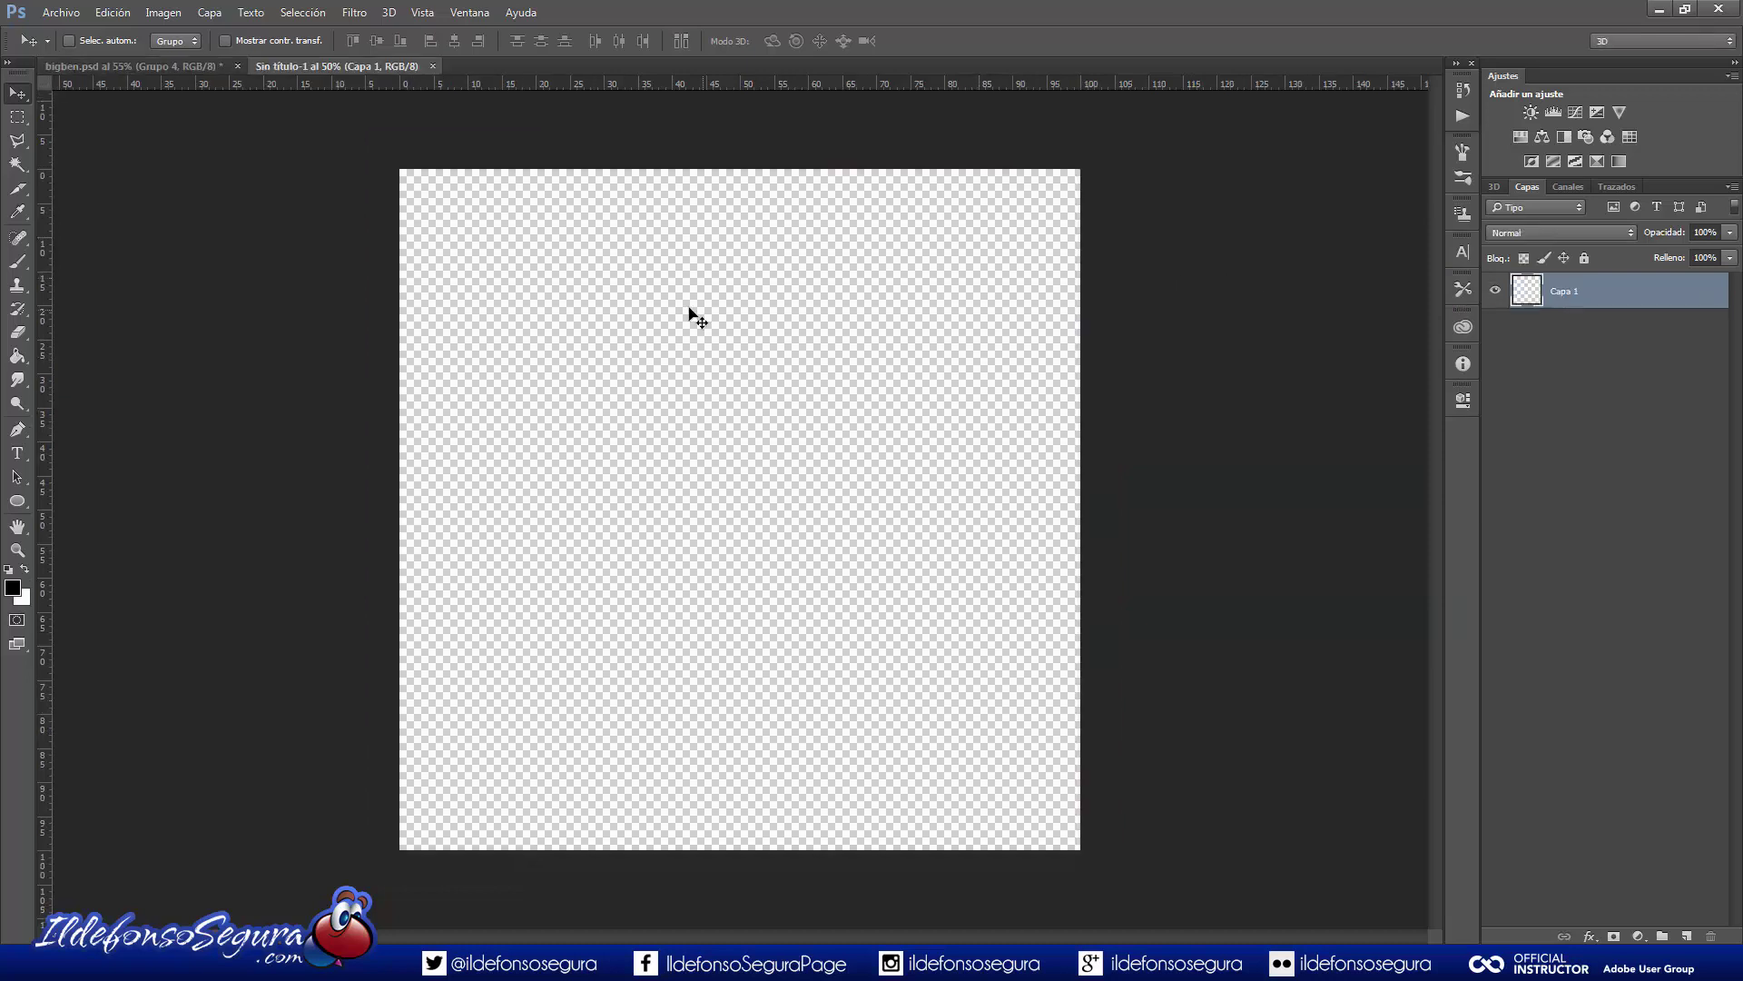
Place the stormy cloud photo img_4858_1 as an embedded layer and commit it.
click(61, 13)
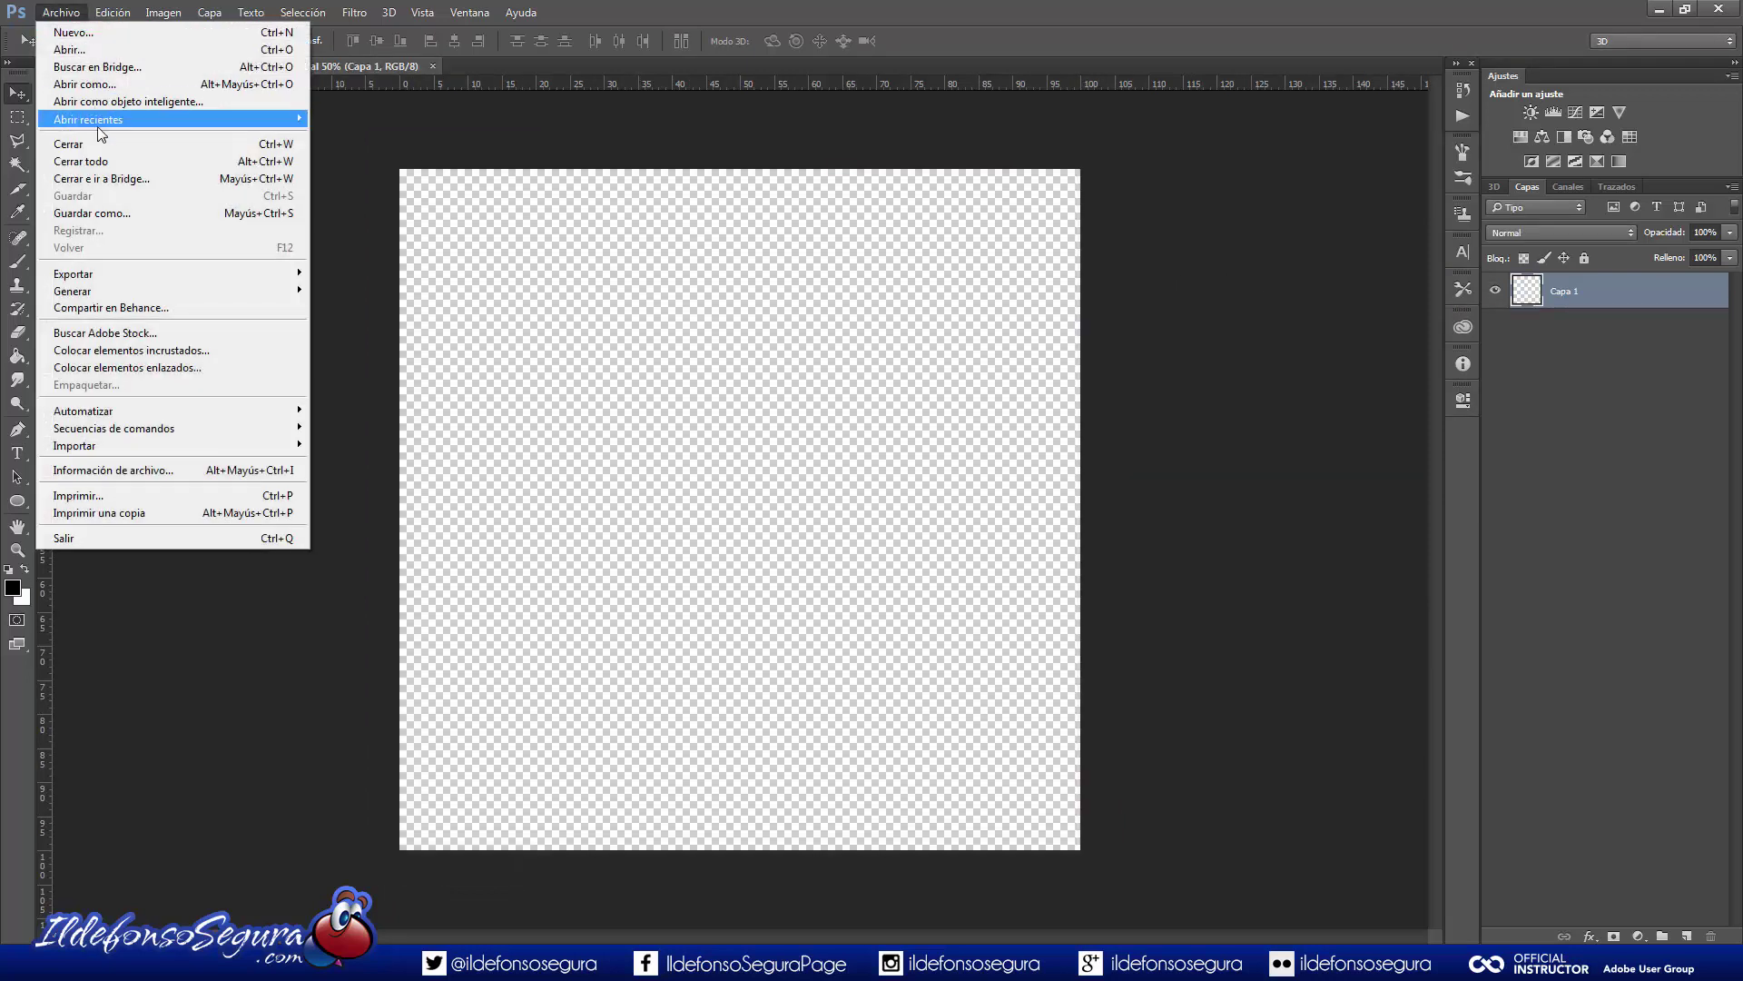
click(122, 353)
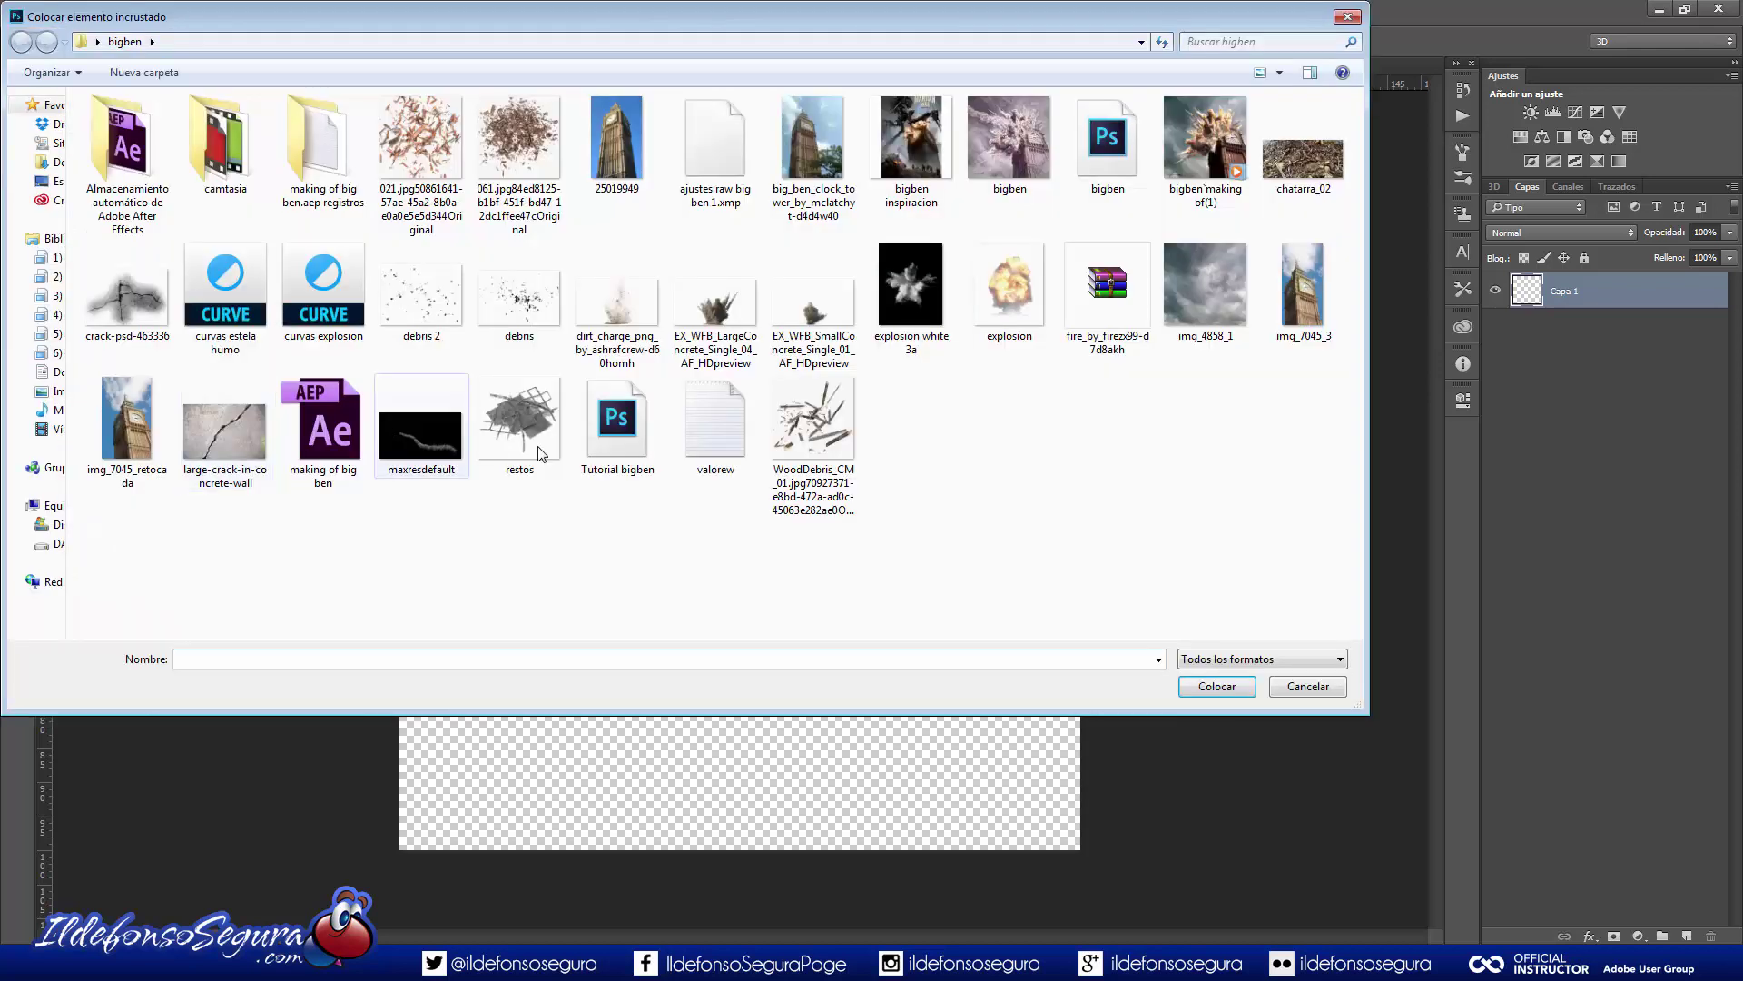
click(1193, 314)
click(1191, 686)
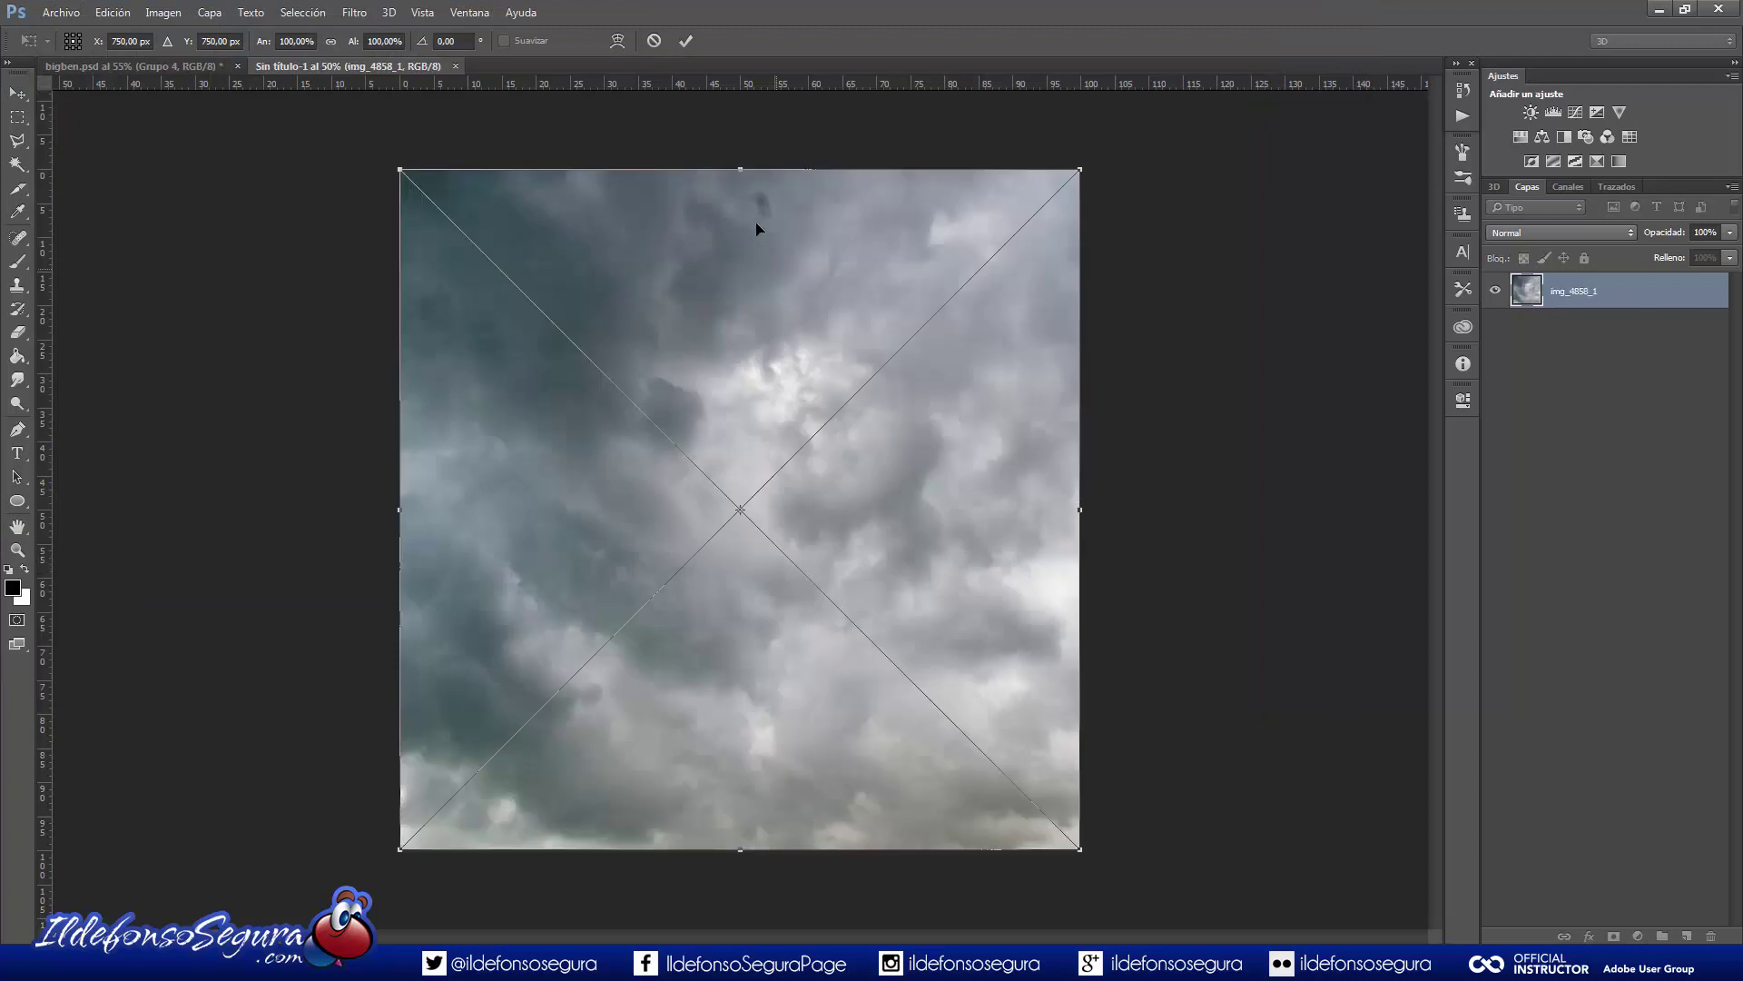
click(685, 41)
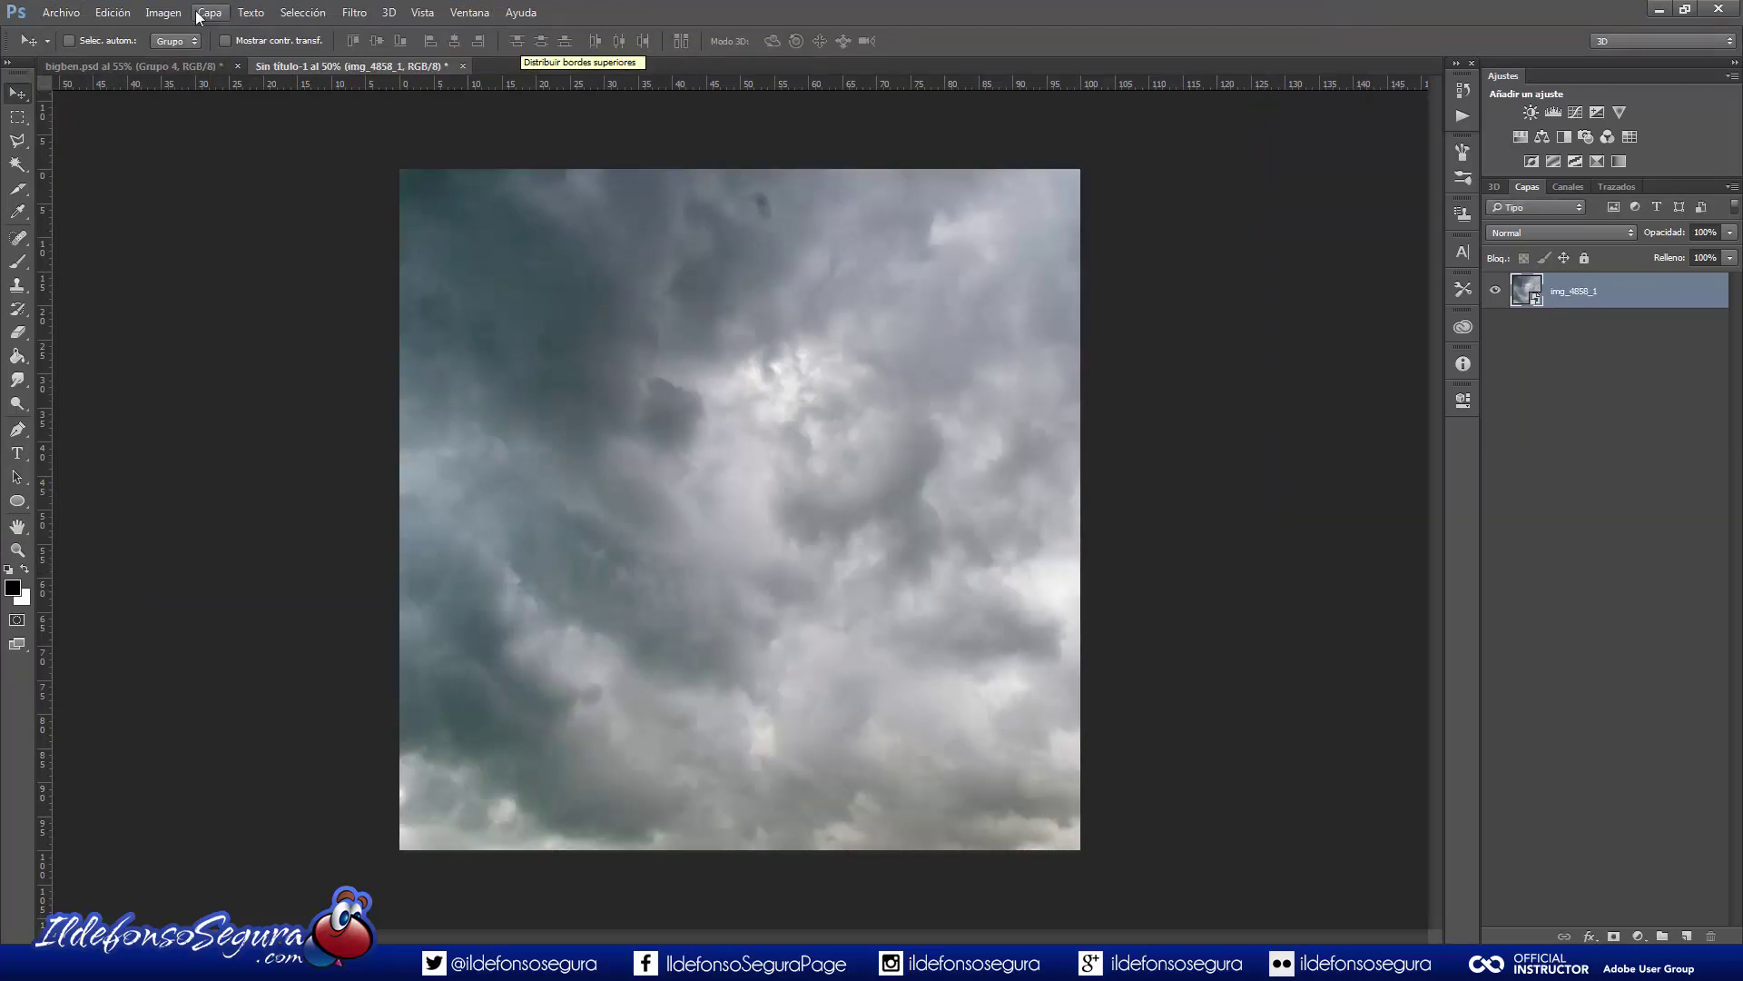
Place the Big Ben photo img_7045_3 as an embedded layer and commit it.
click(62, 13)
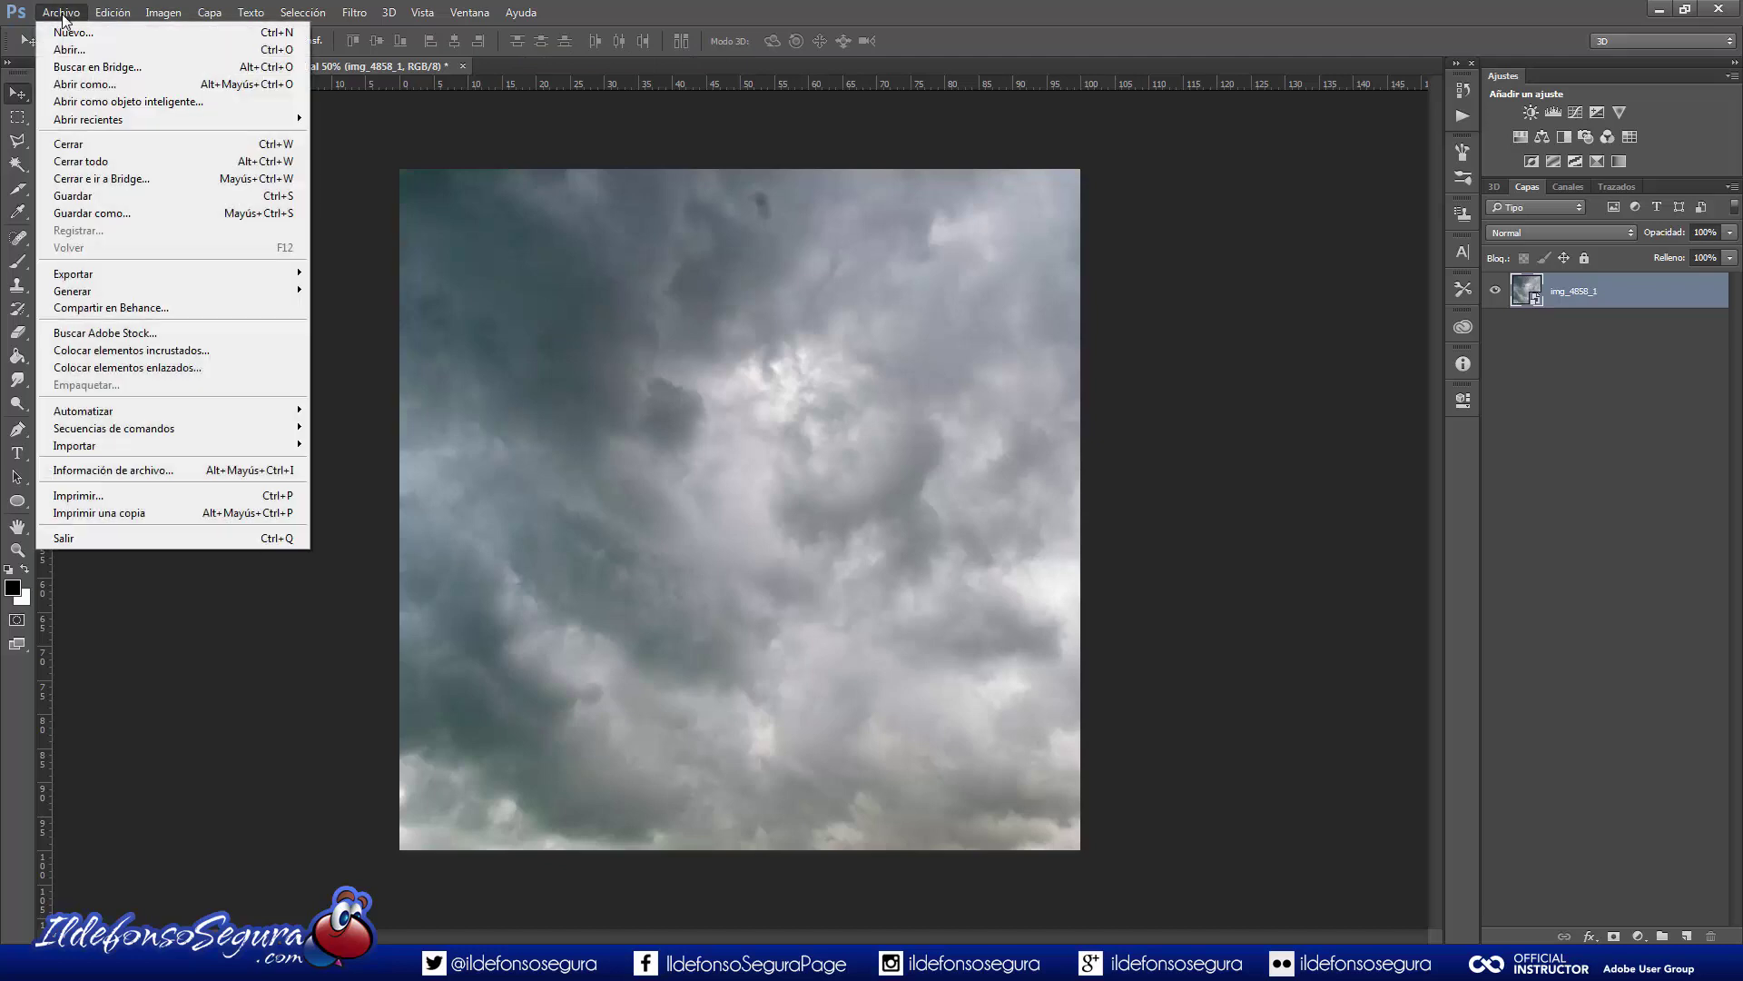
click(132, 350)
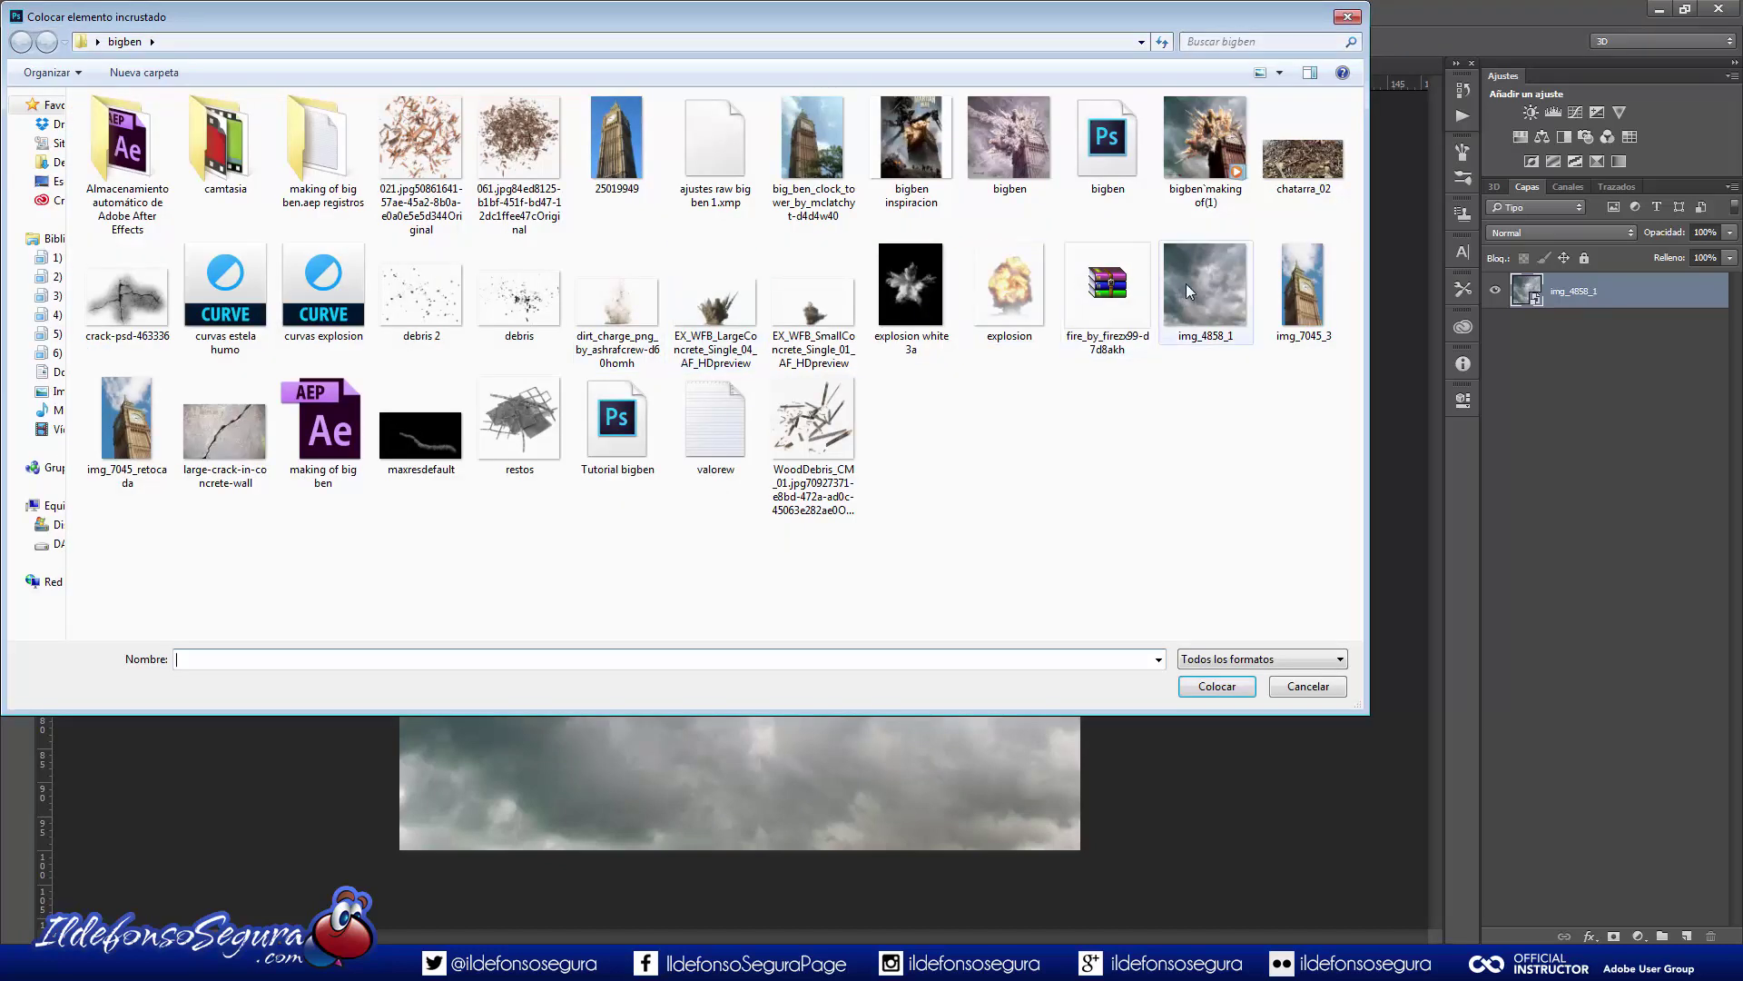
click(1303, 291)
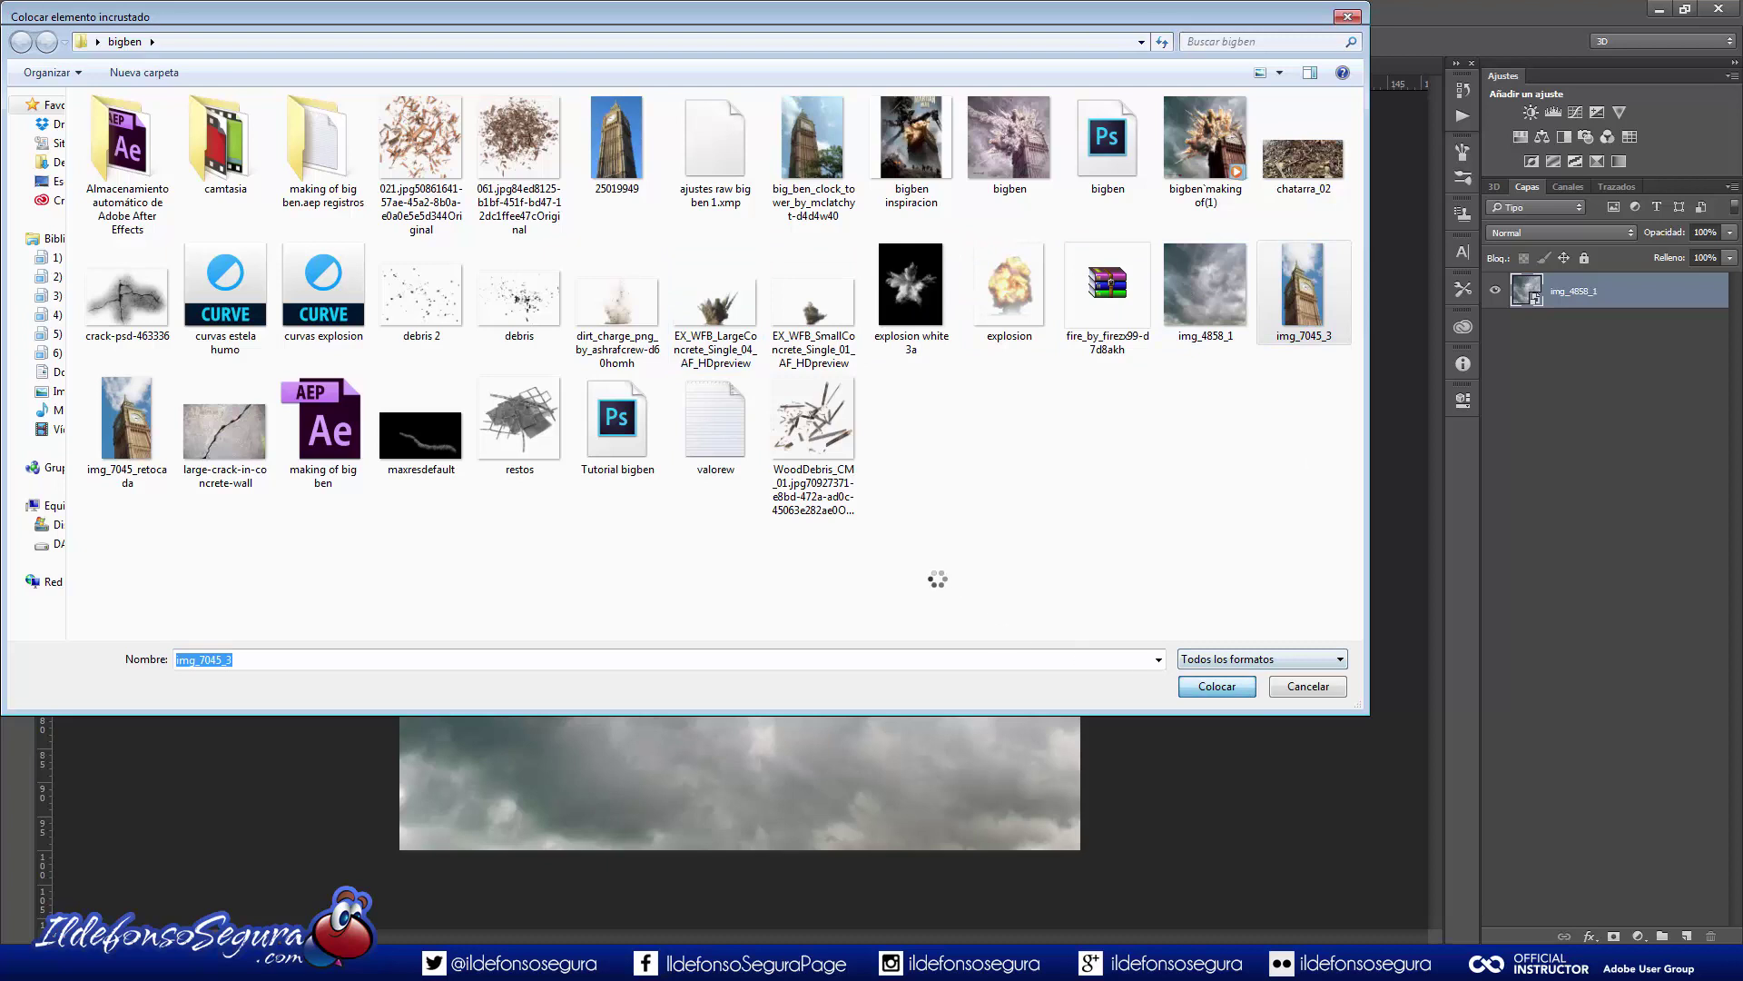
key(Return)
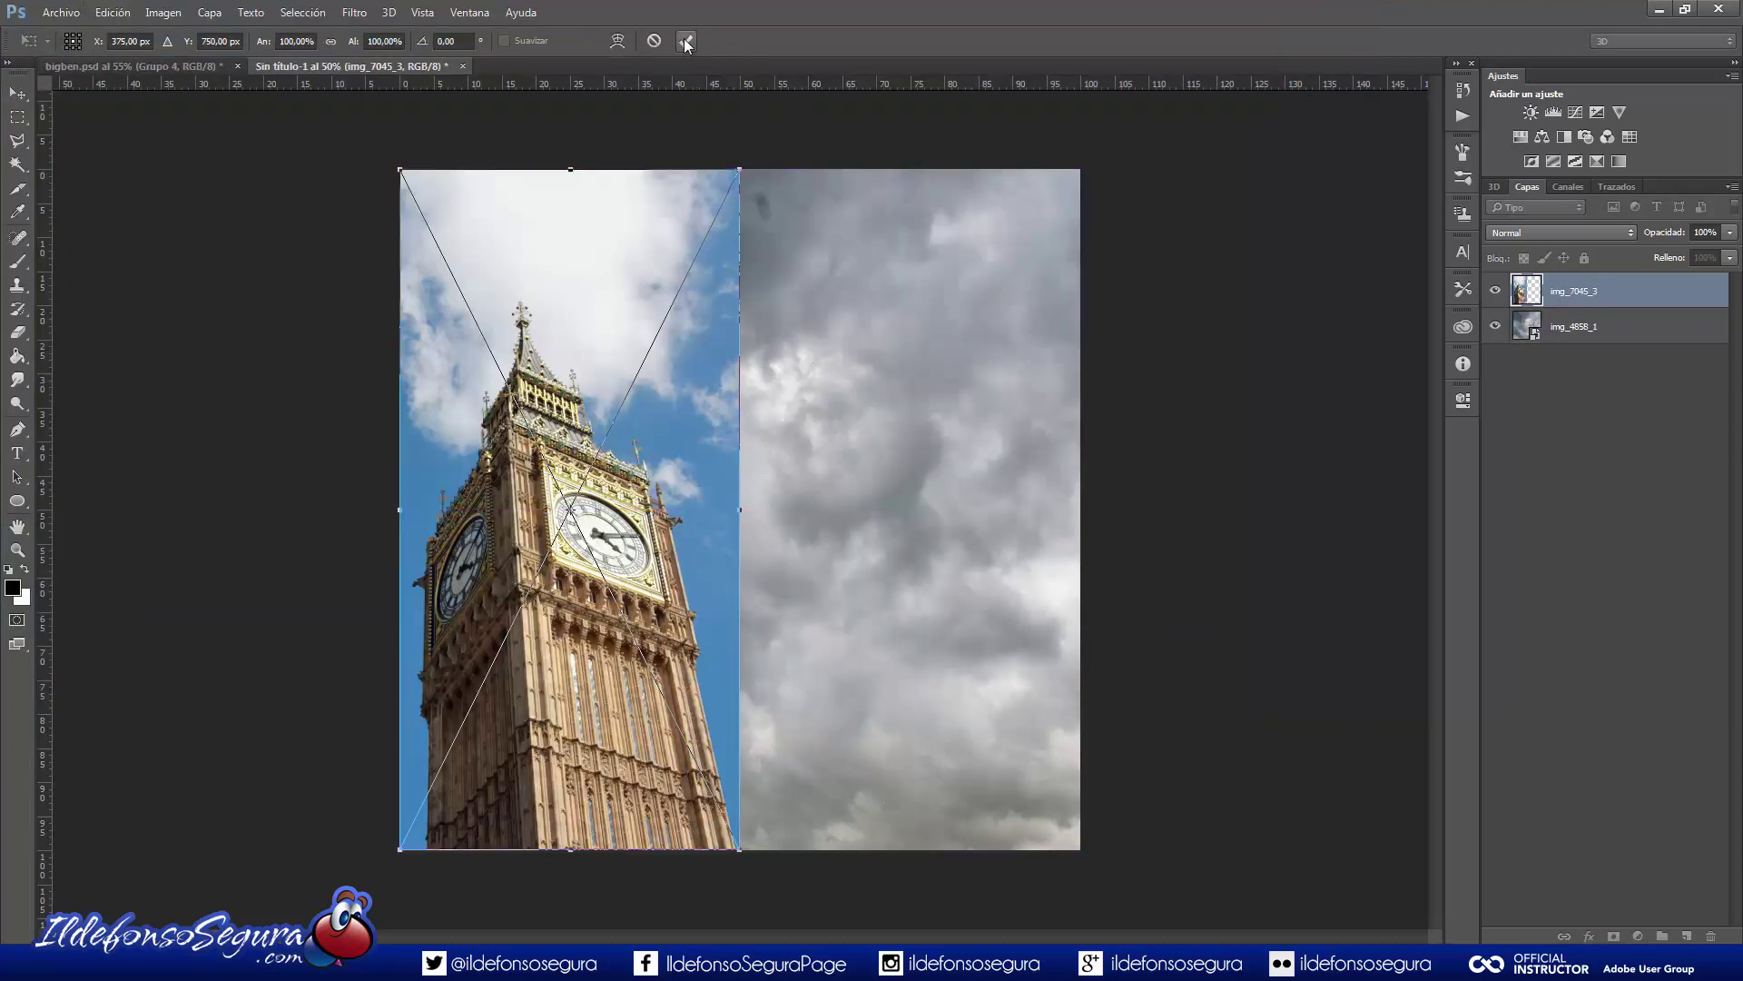
click(685, 40)
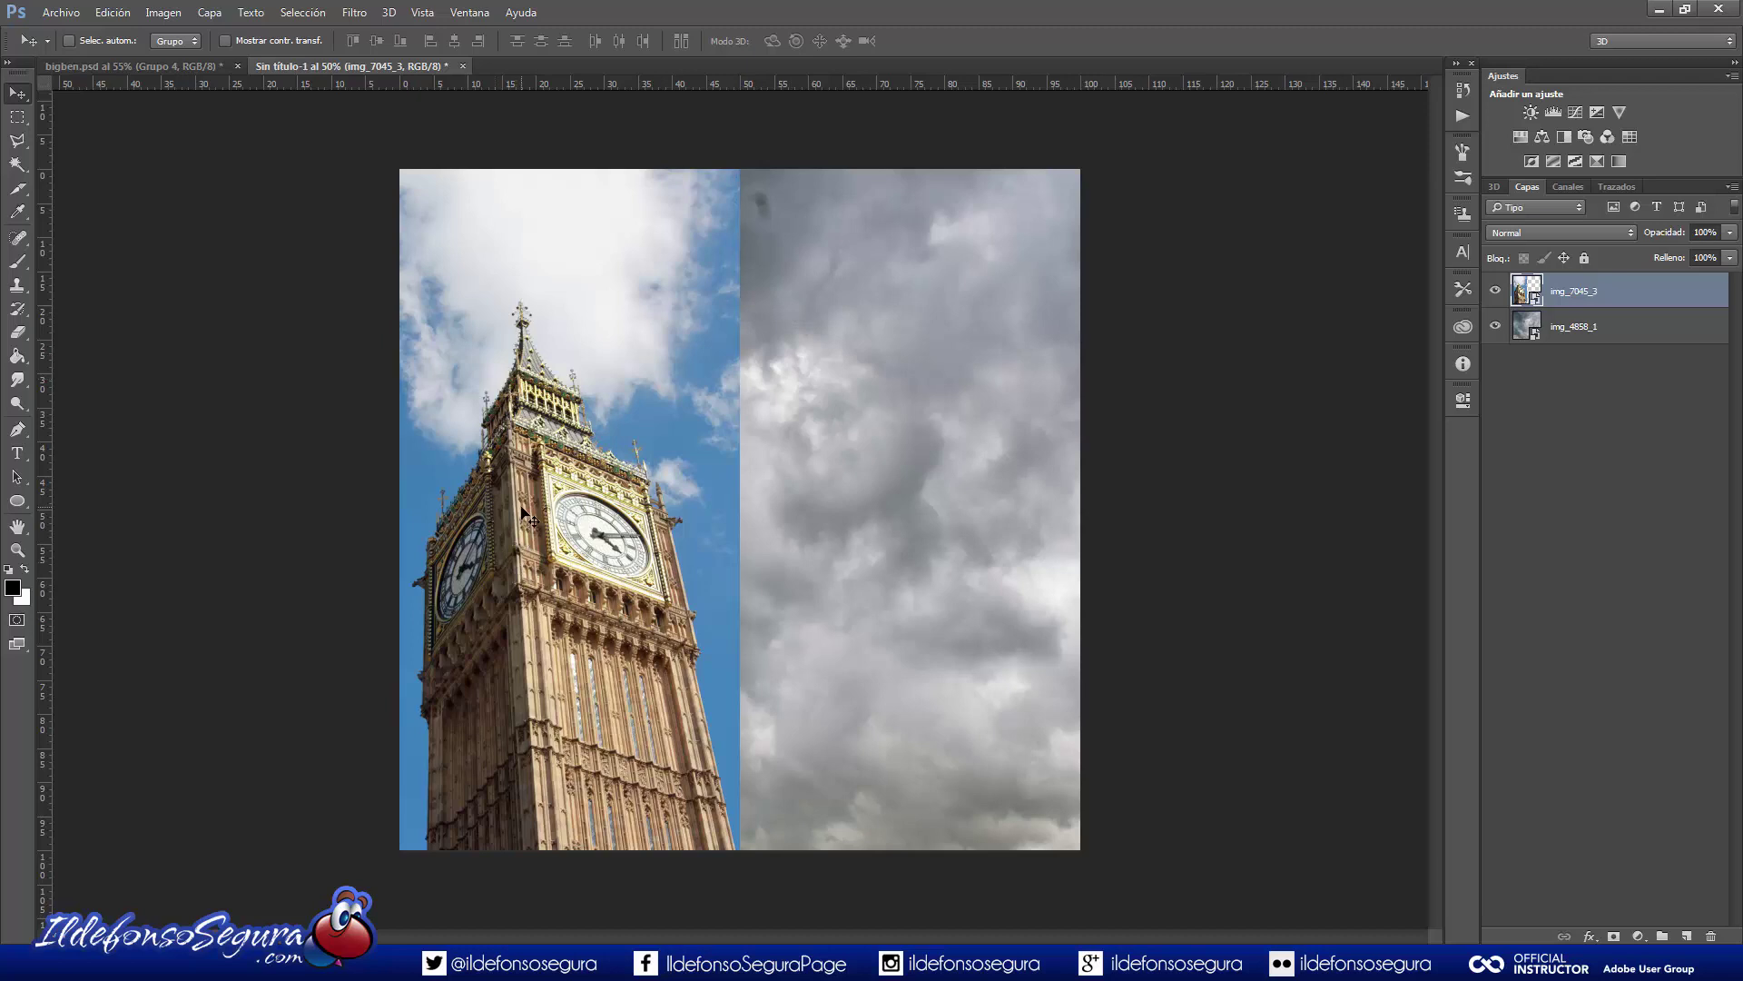
Put the Big Ben layer into Free Transform's Distort mode to reshape the tower.
key(ctrl+t)
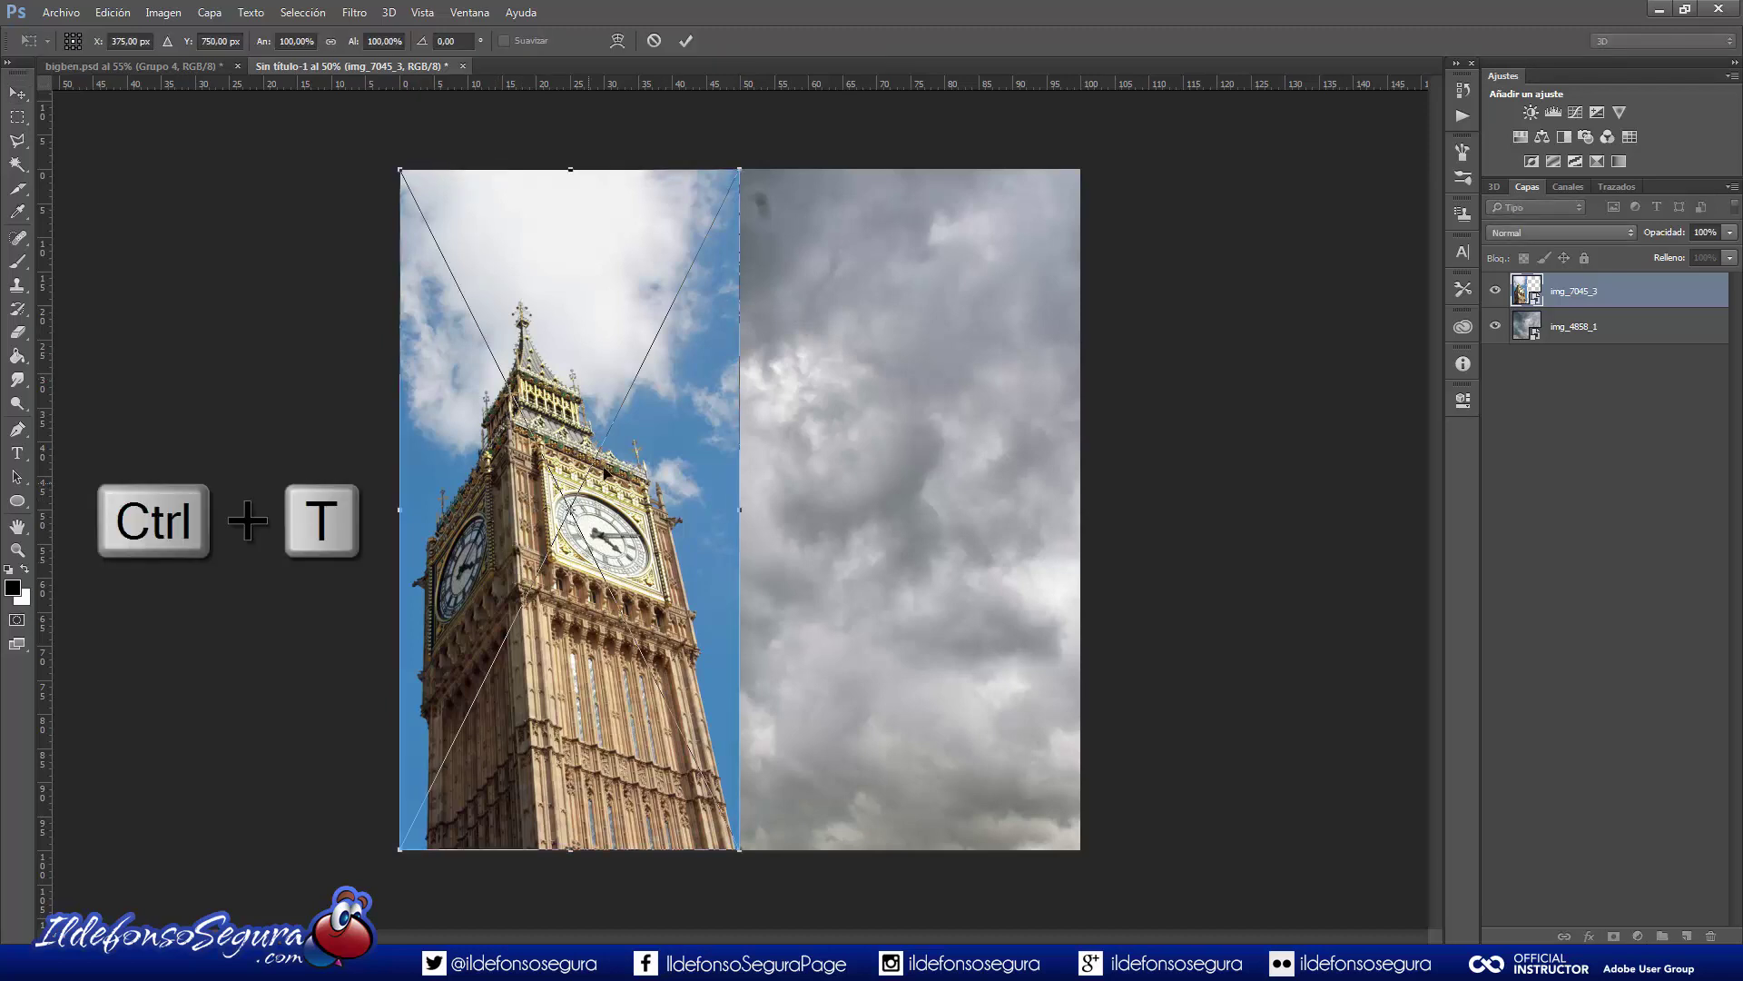
right_click(648, 438)
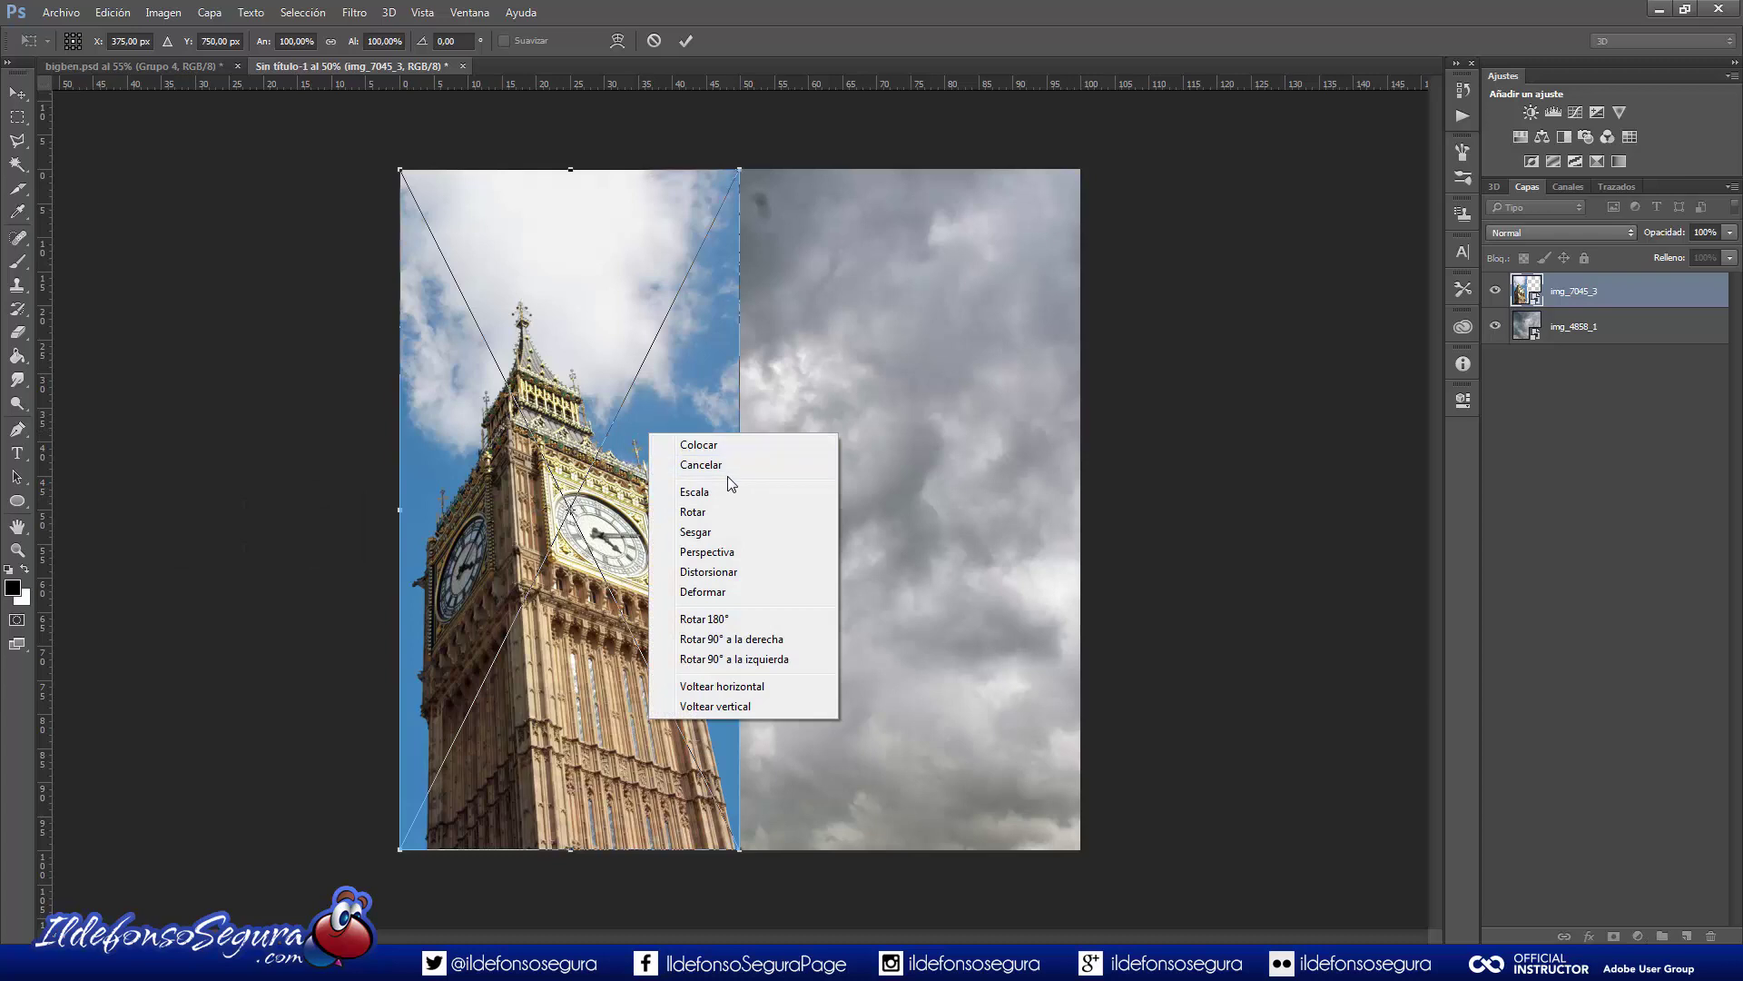
click(719, 572)
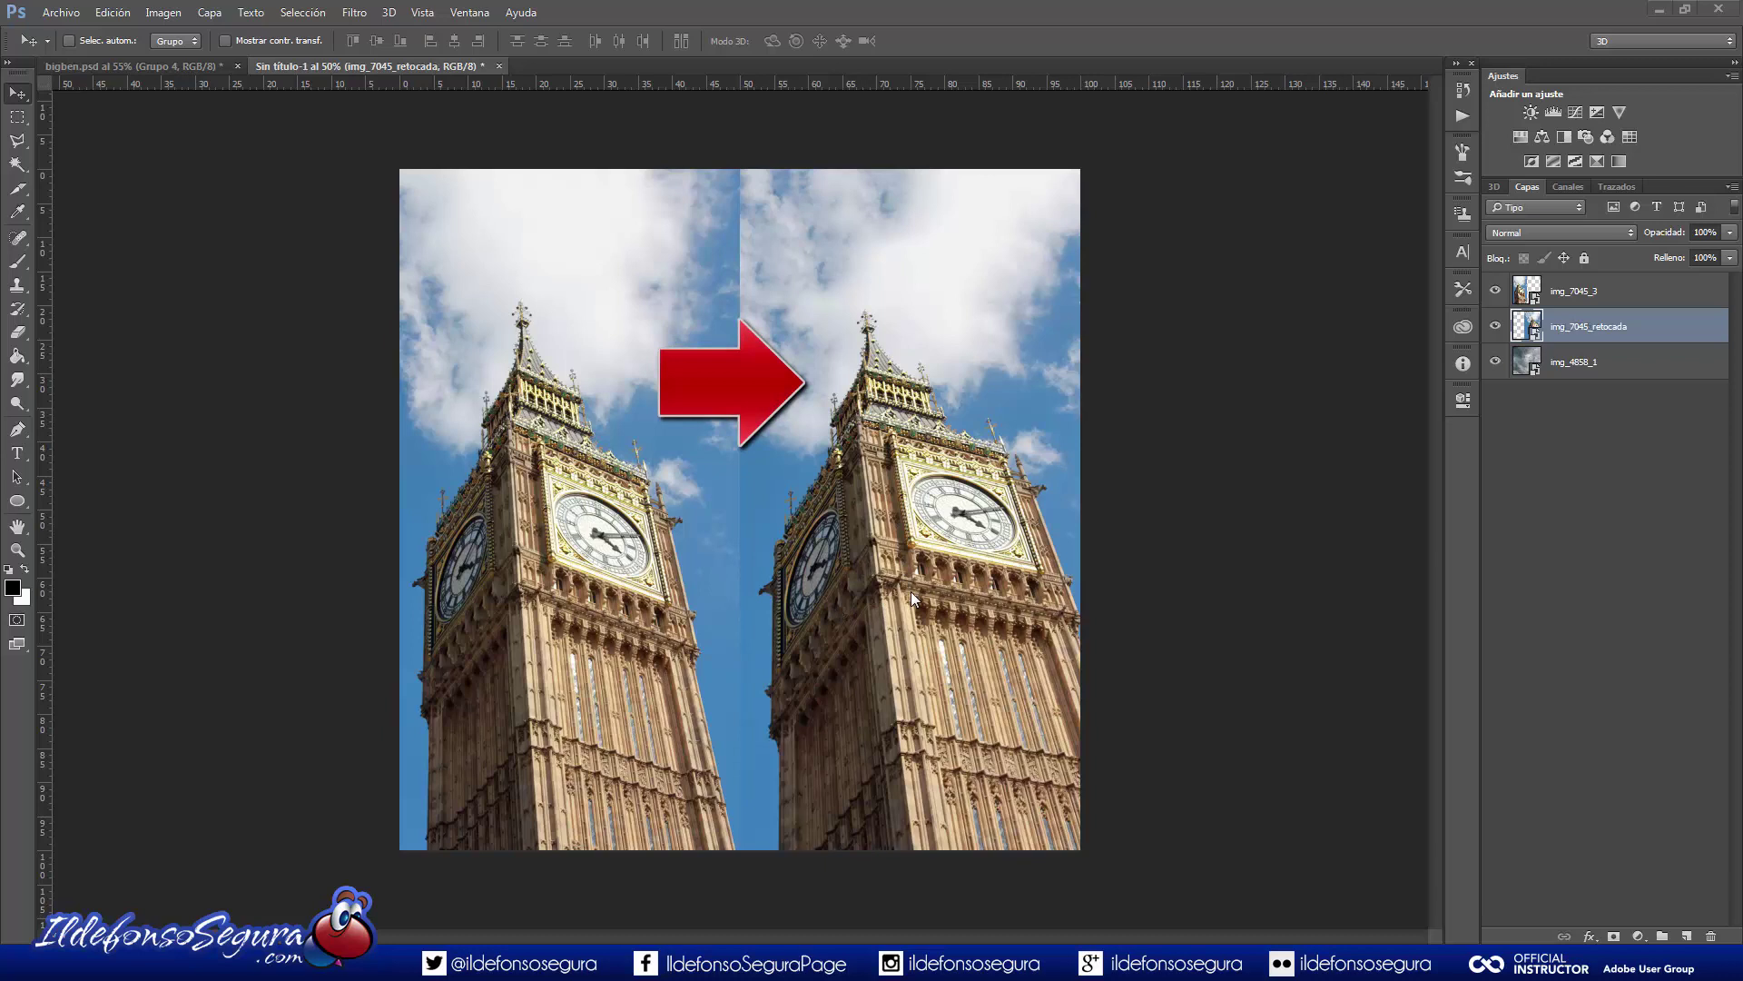
Hide the original img_7045_3 layer and Magic Wand-select all the blue sky around the retouched tower.
click(1494, 289)
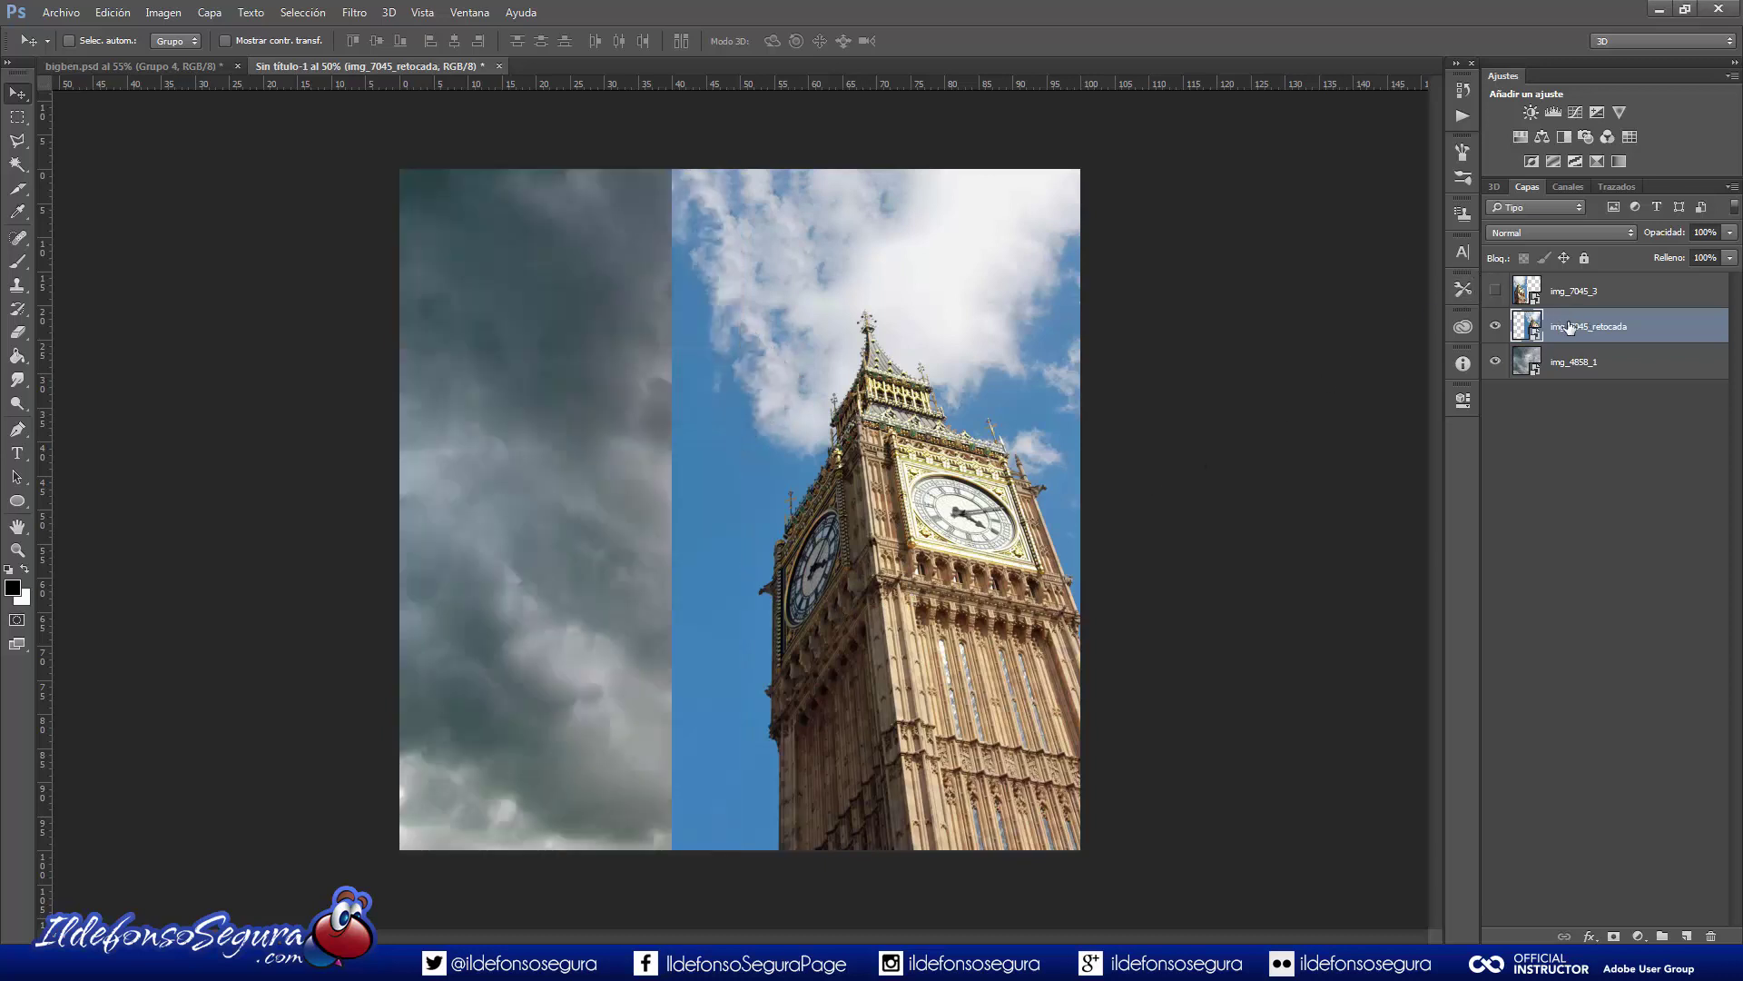
click(17, 164)
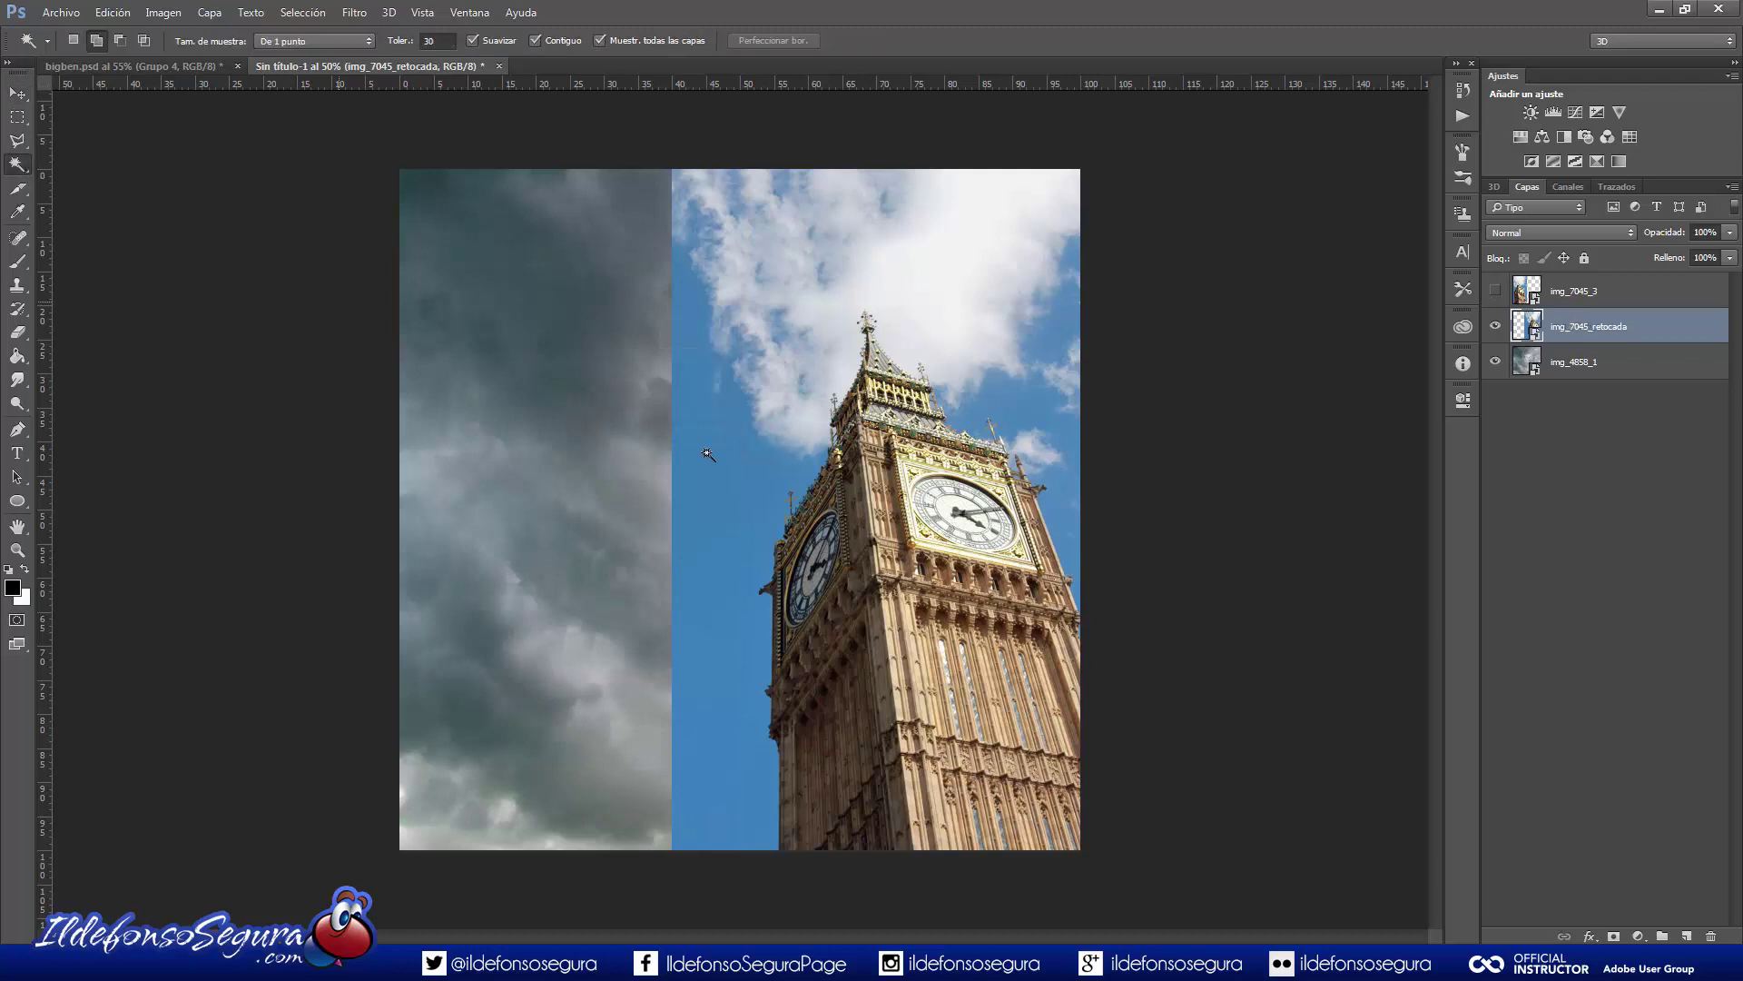
click(732, 498)
click(744, 599)
click(785, 445)
shift+click(793, 390)
shift+click(791, 350)
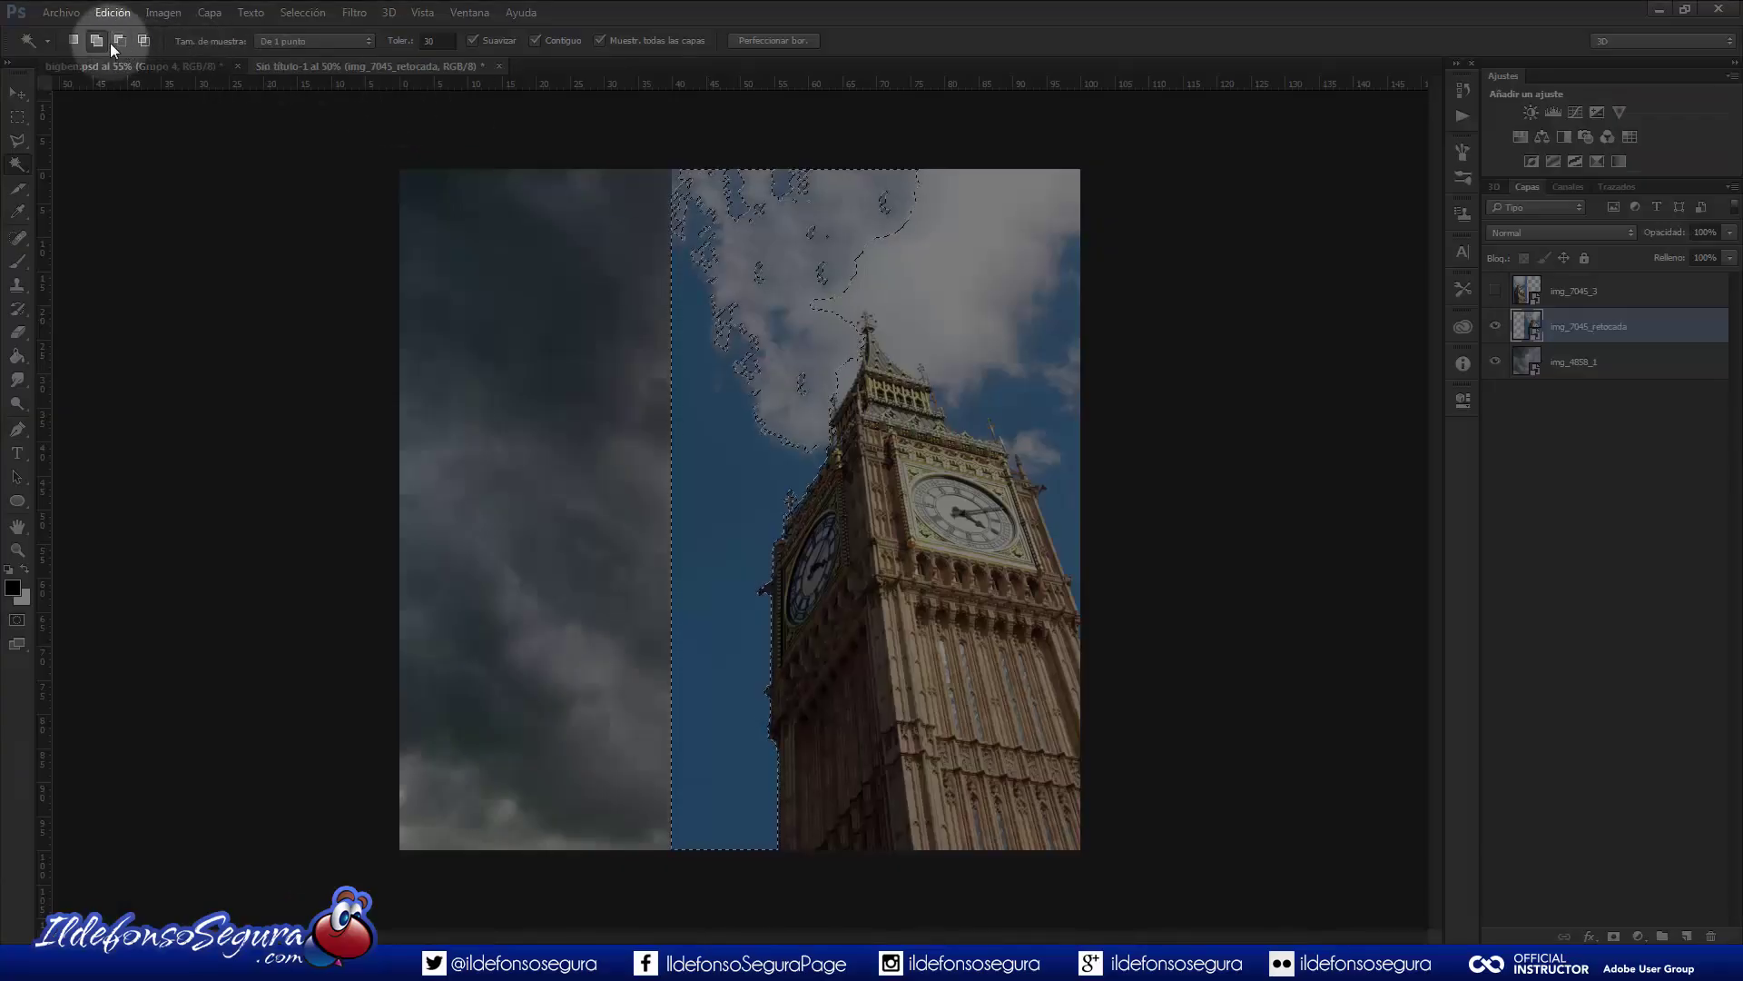
click(774, 264)
click(829, 260)
click(947, 272)
click(997, 321)
click(1009, 345)
click(1034, 388)
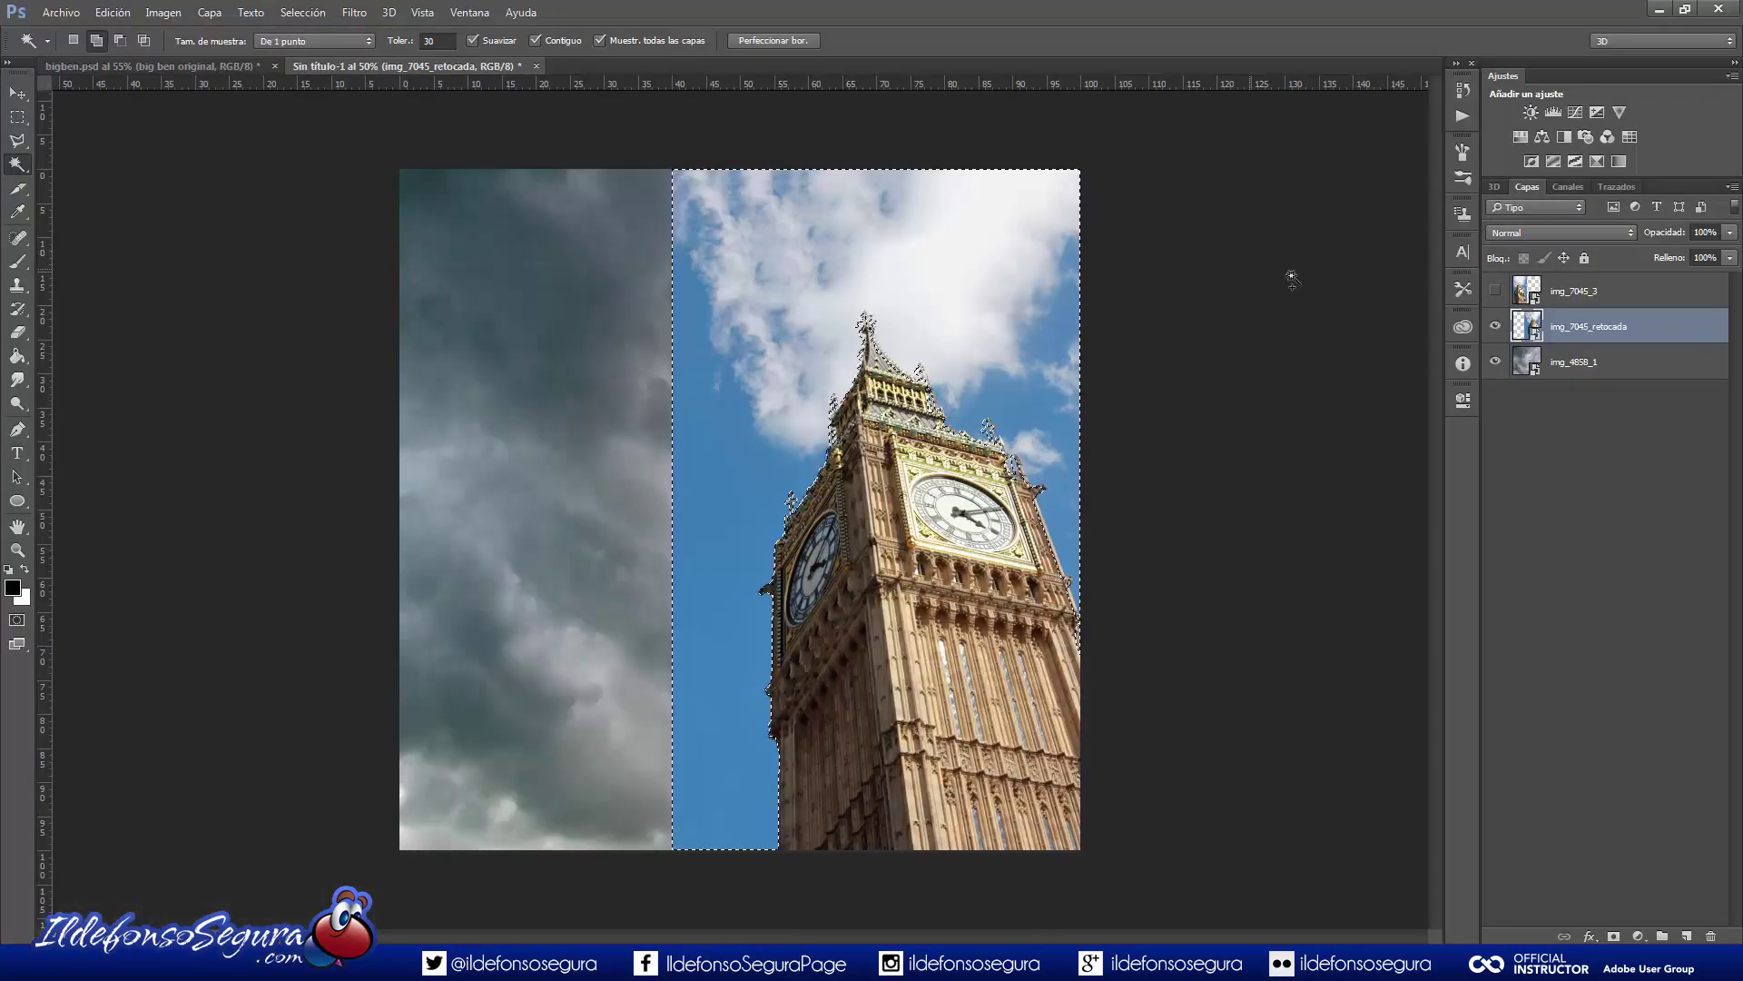
Rasterize the retouched tower layer, clear the selected sky, deselect, and show img_7045_3 again.
right_click(1570, 337)
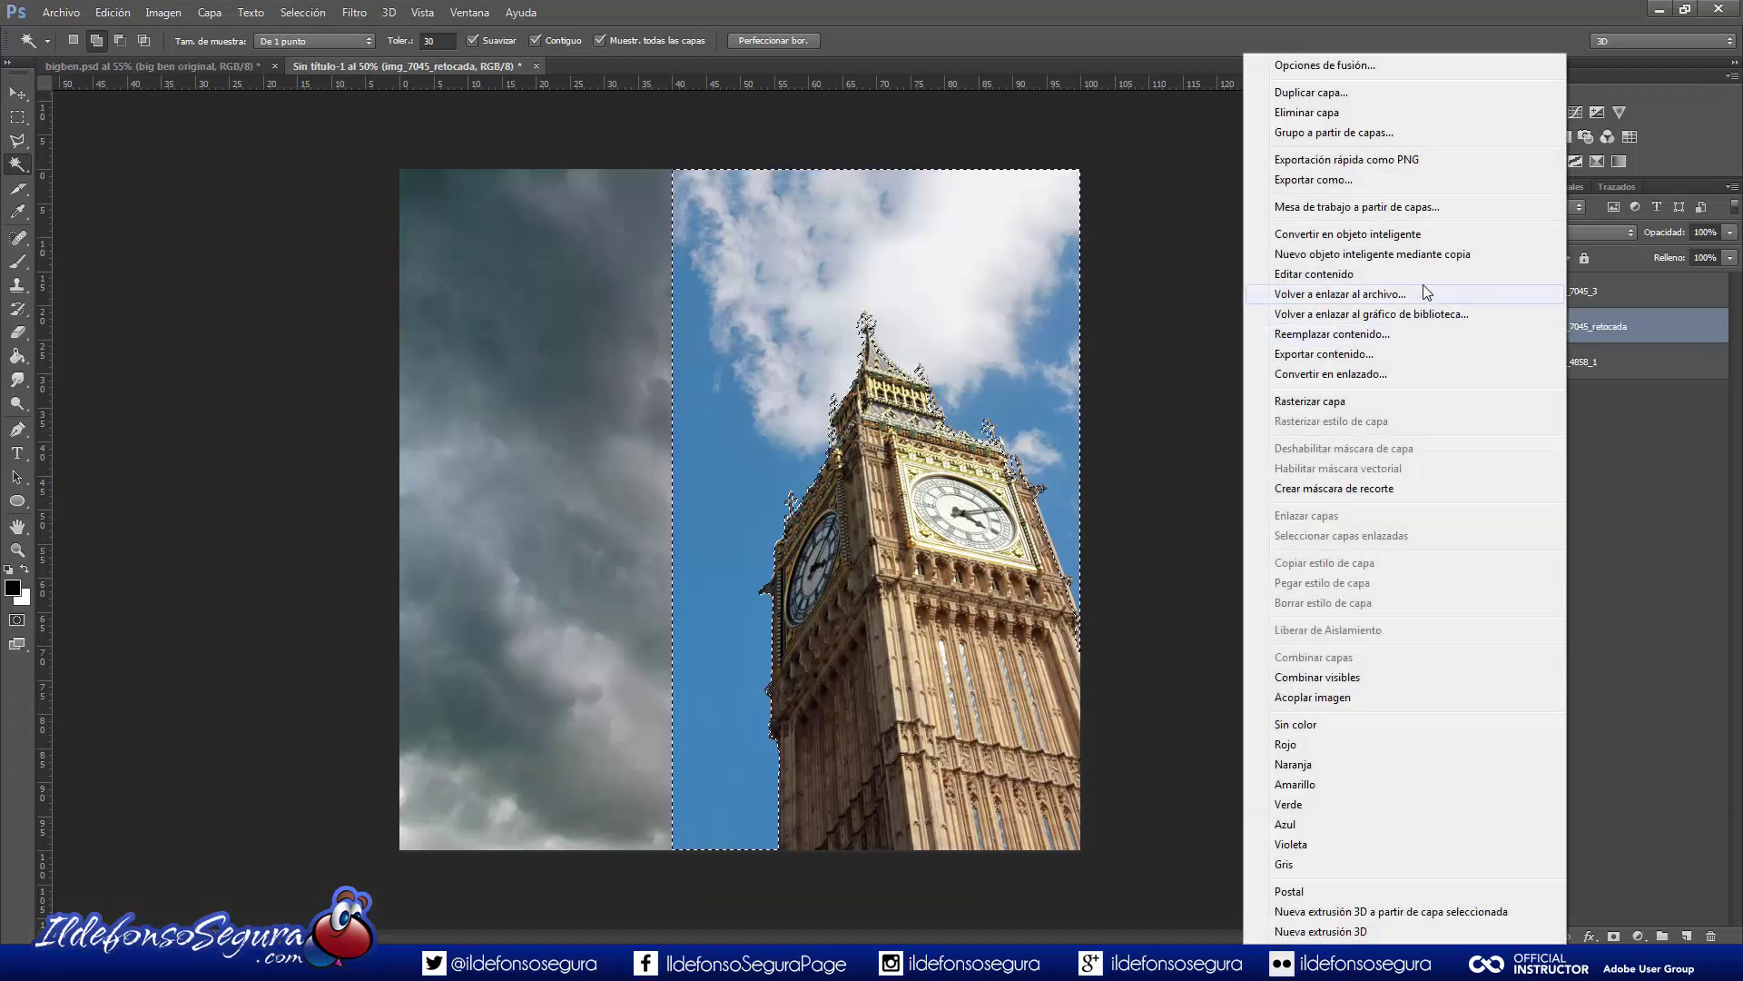
click(1315, 403)
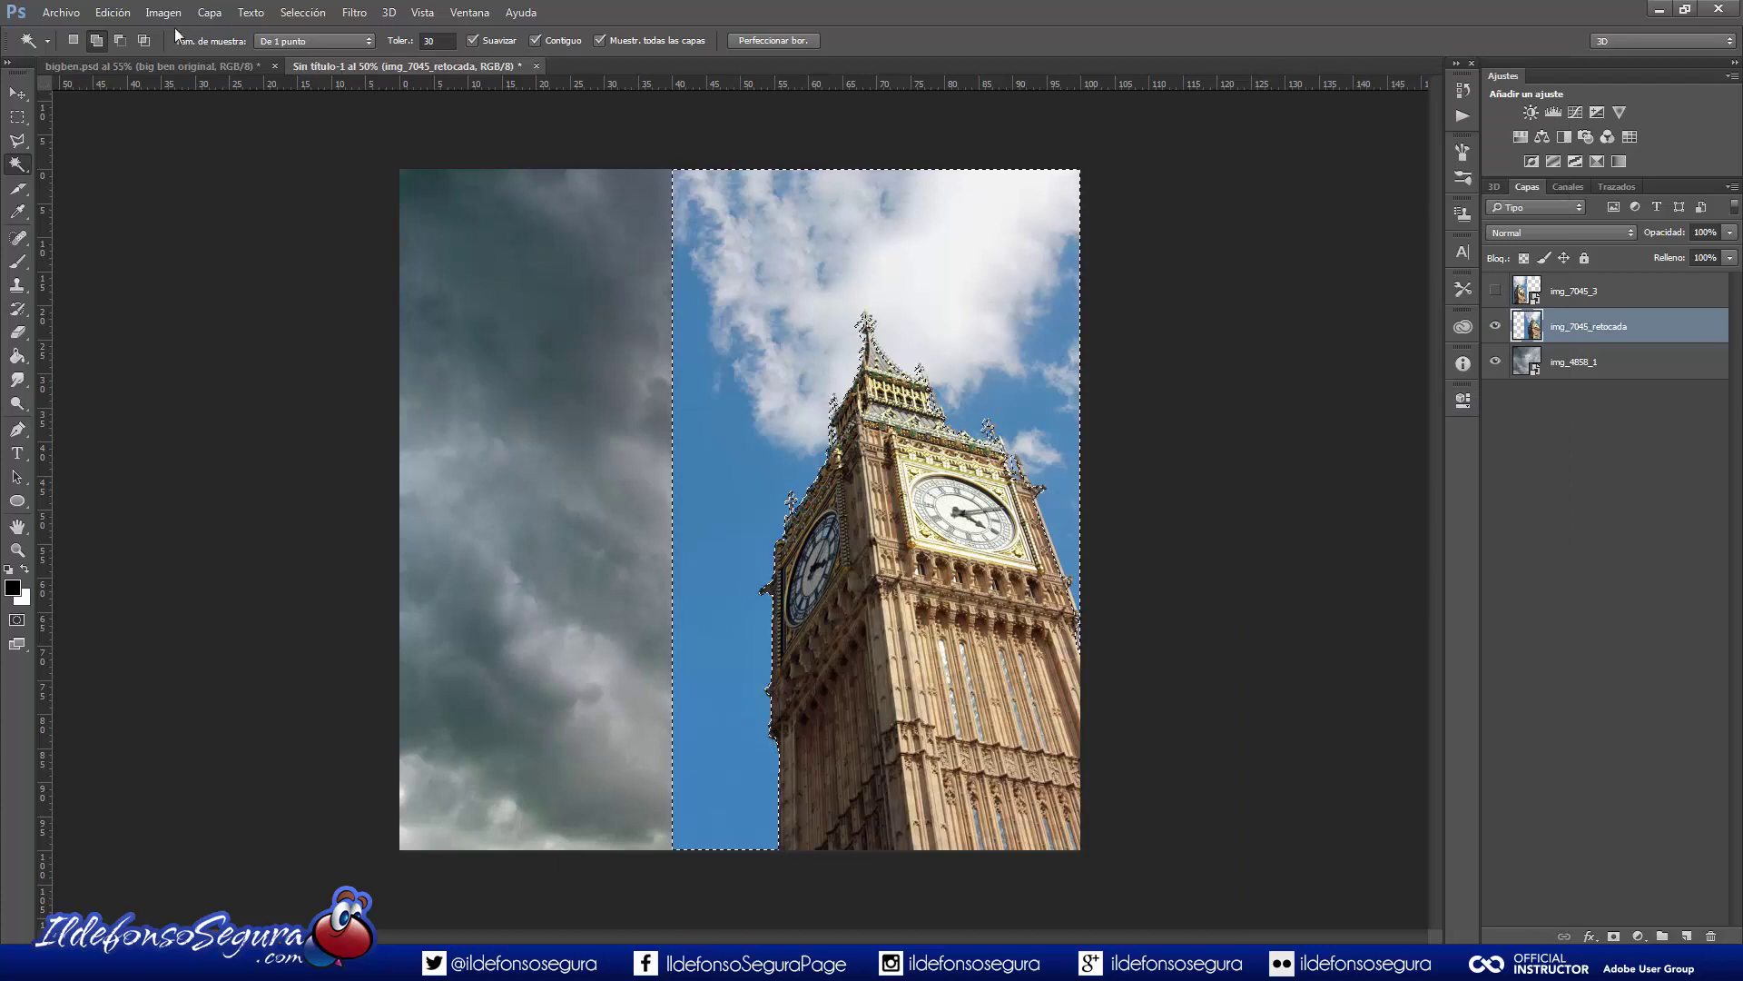
click(112, 13)
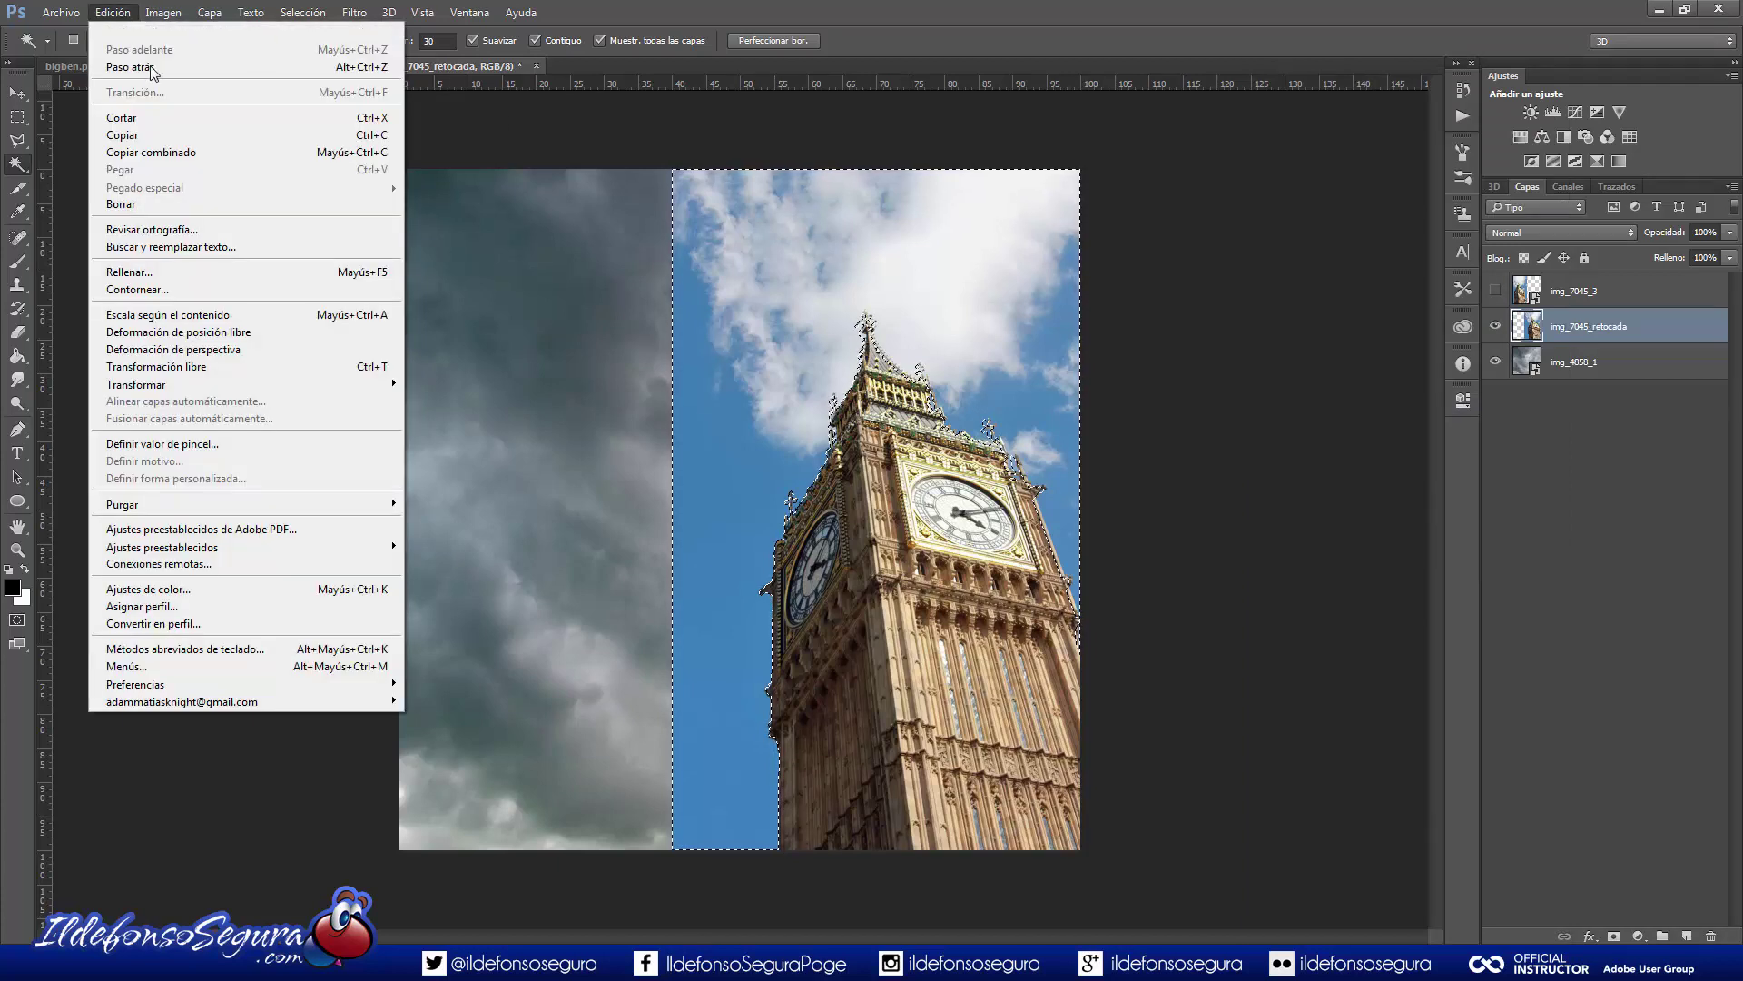
click(181, 204)
key(m)
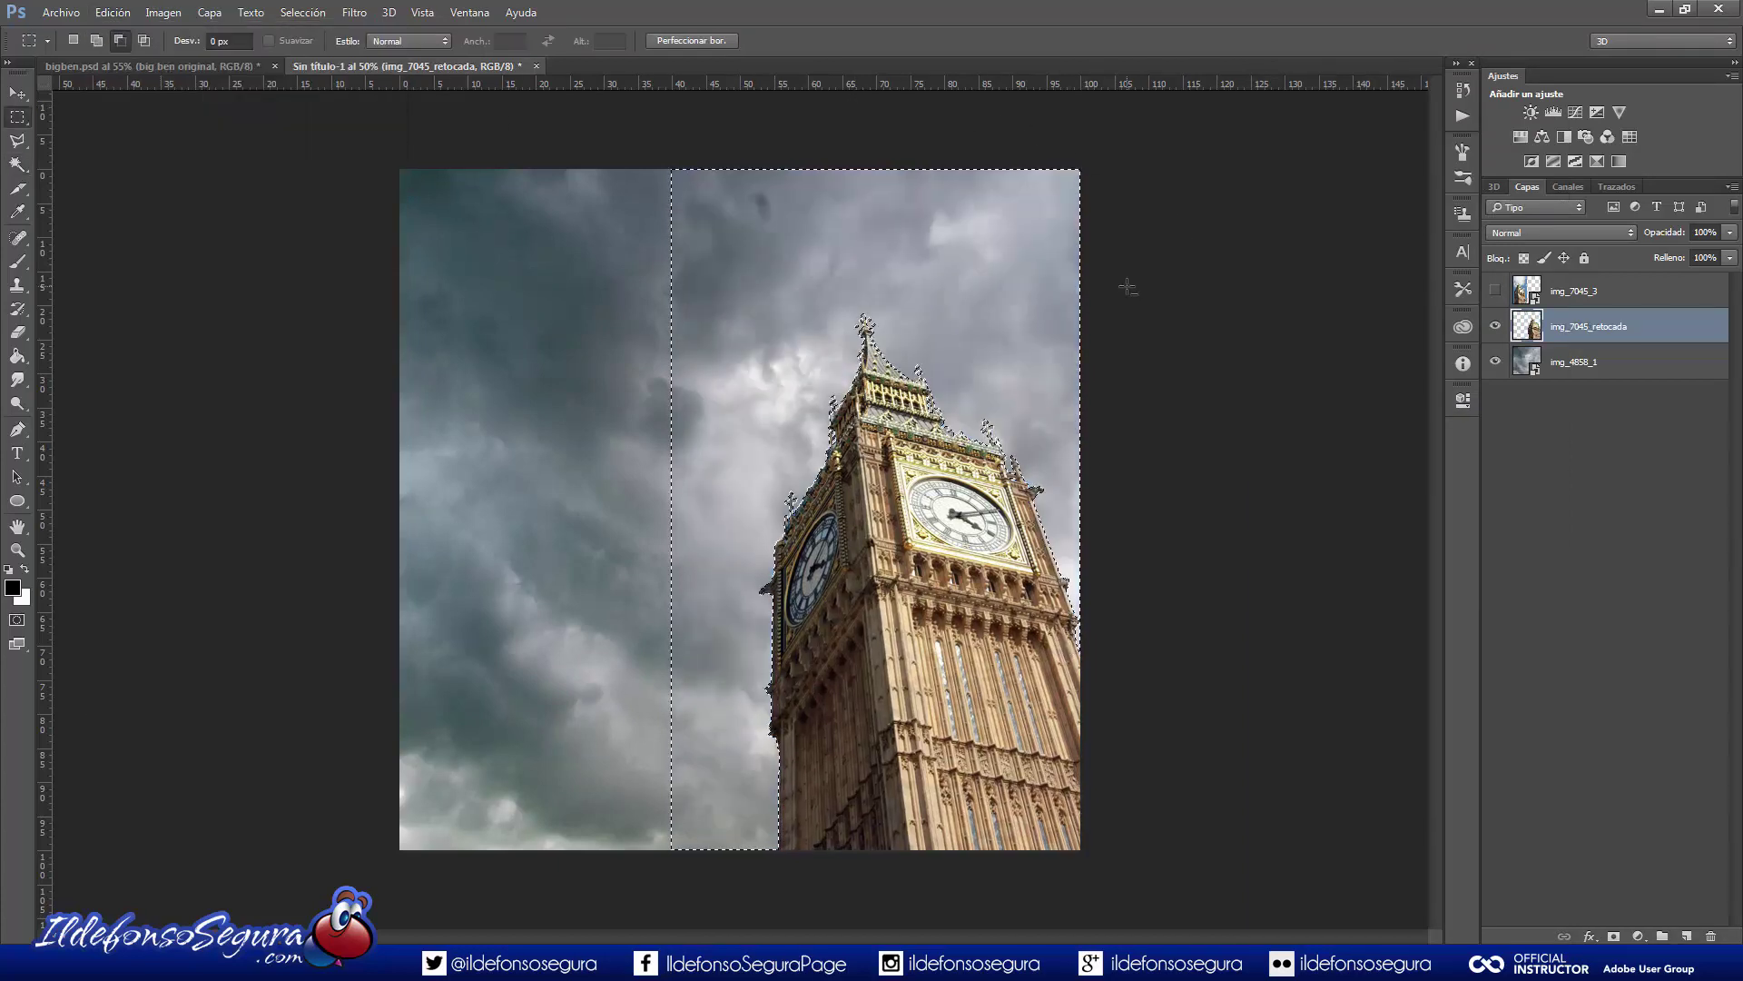
click(302, 13)
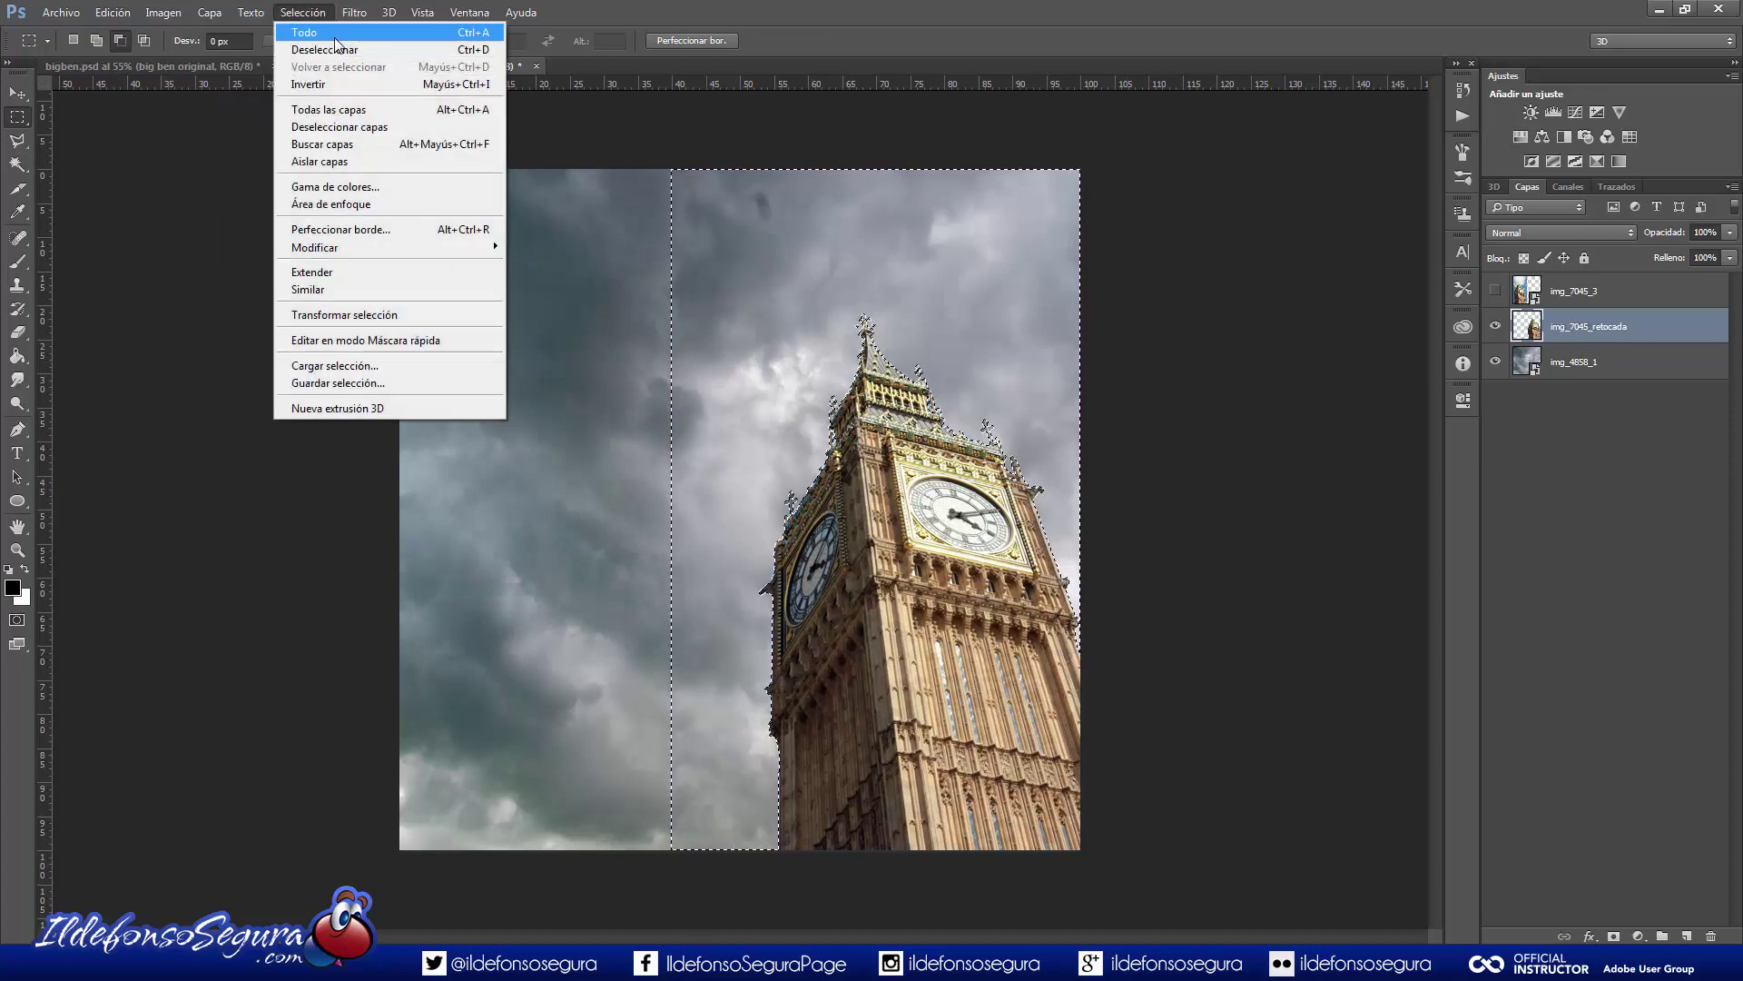
click(503, 43)
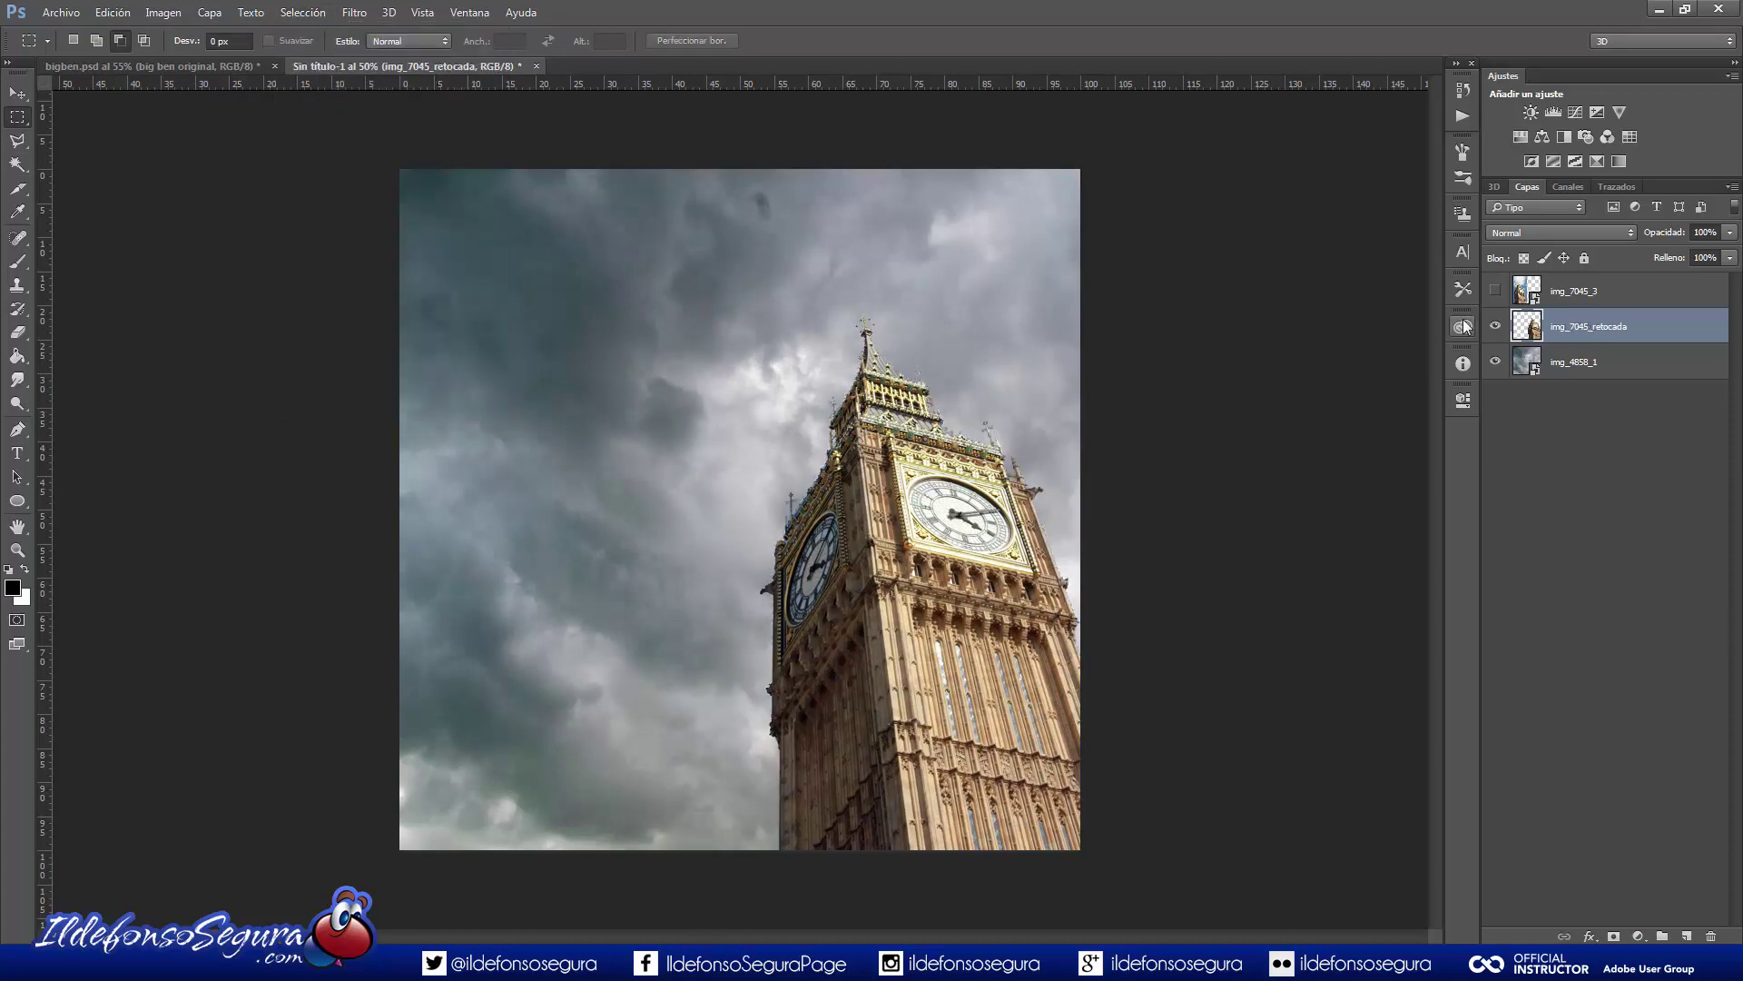
click(1496, 292)
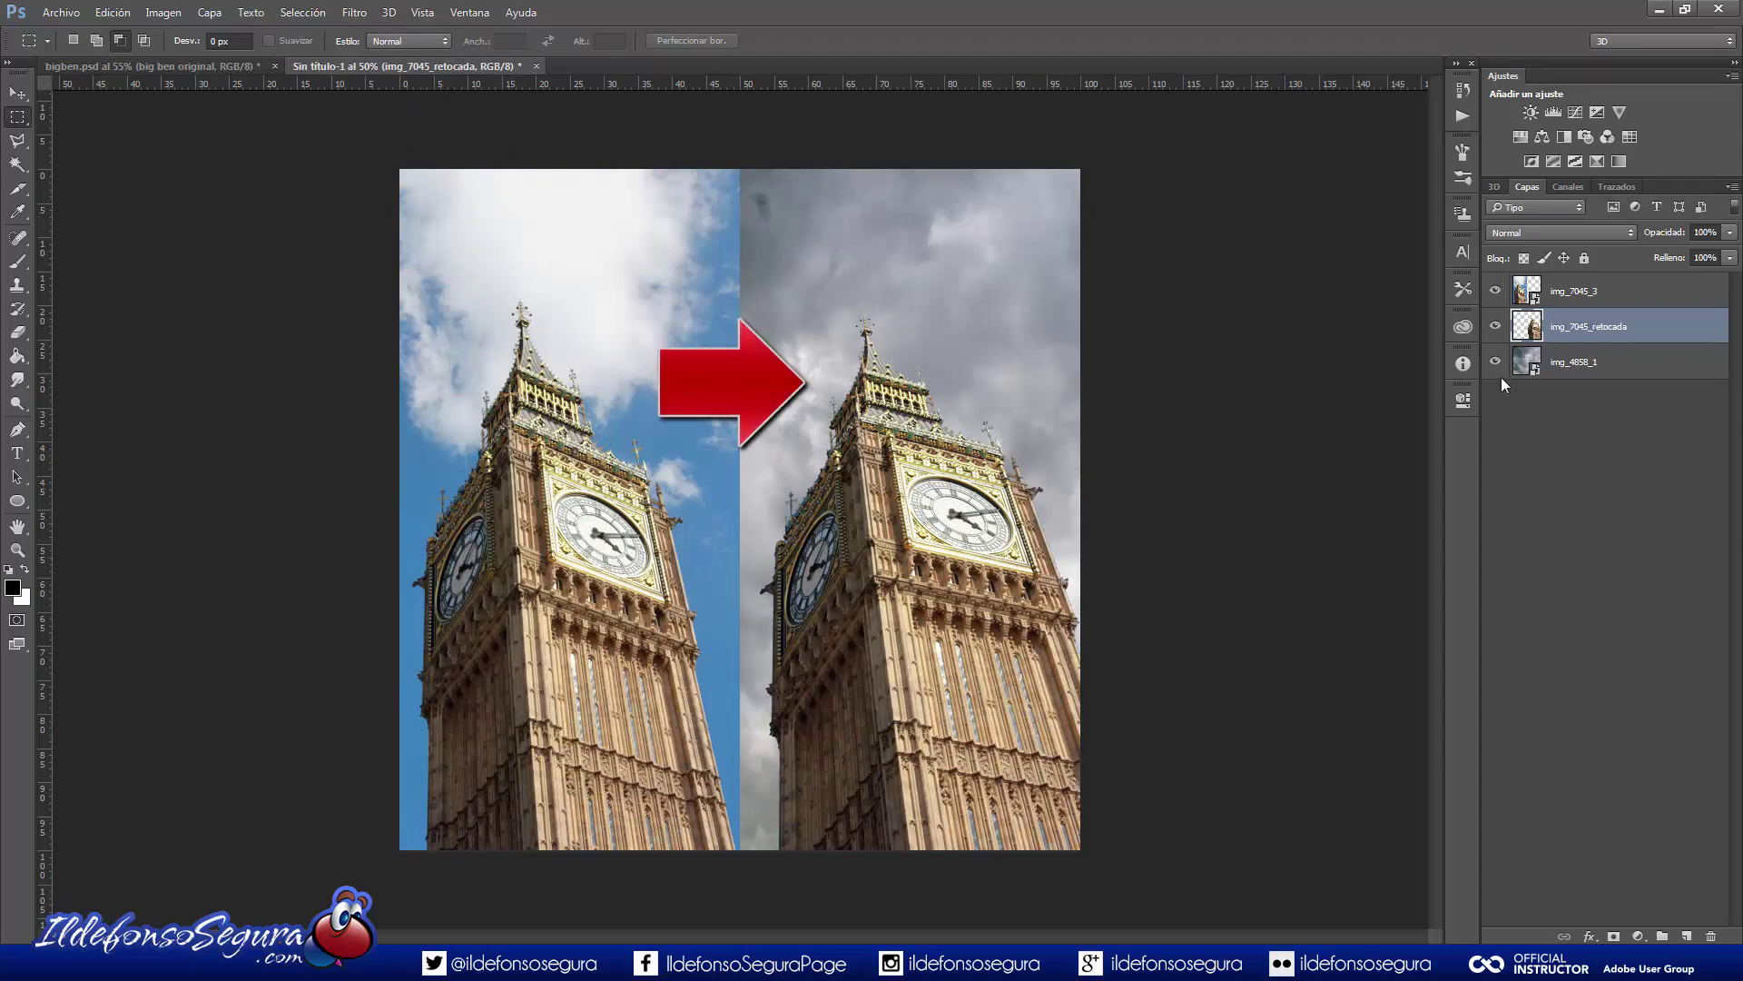
Delete the original tower layer, duplicate the retouched tower, and name the copy BIG BEN.
click(1566, 293)
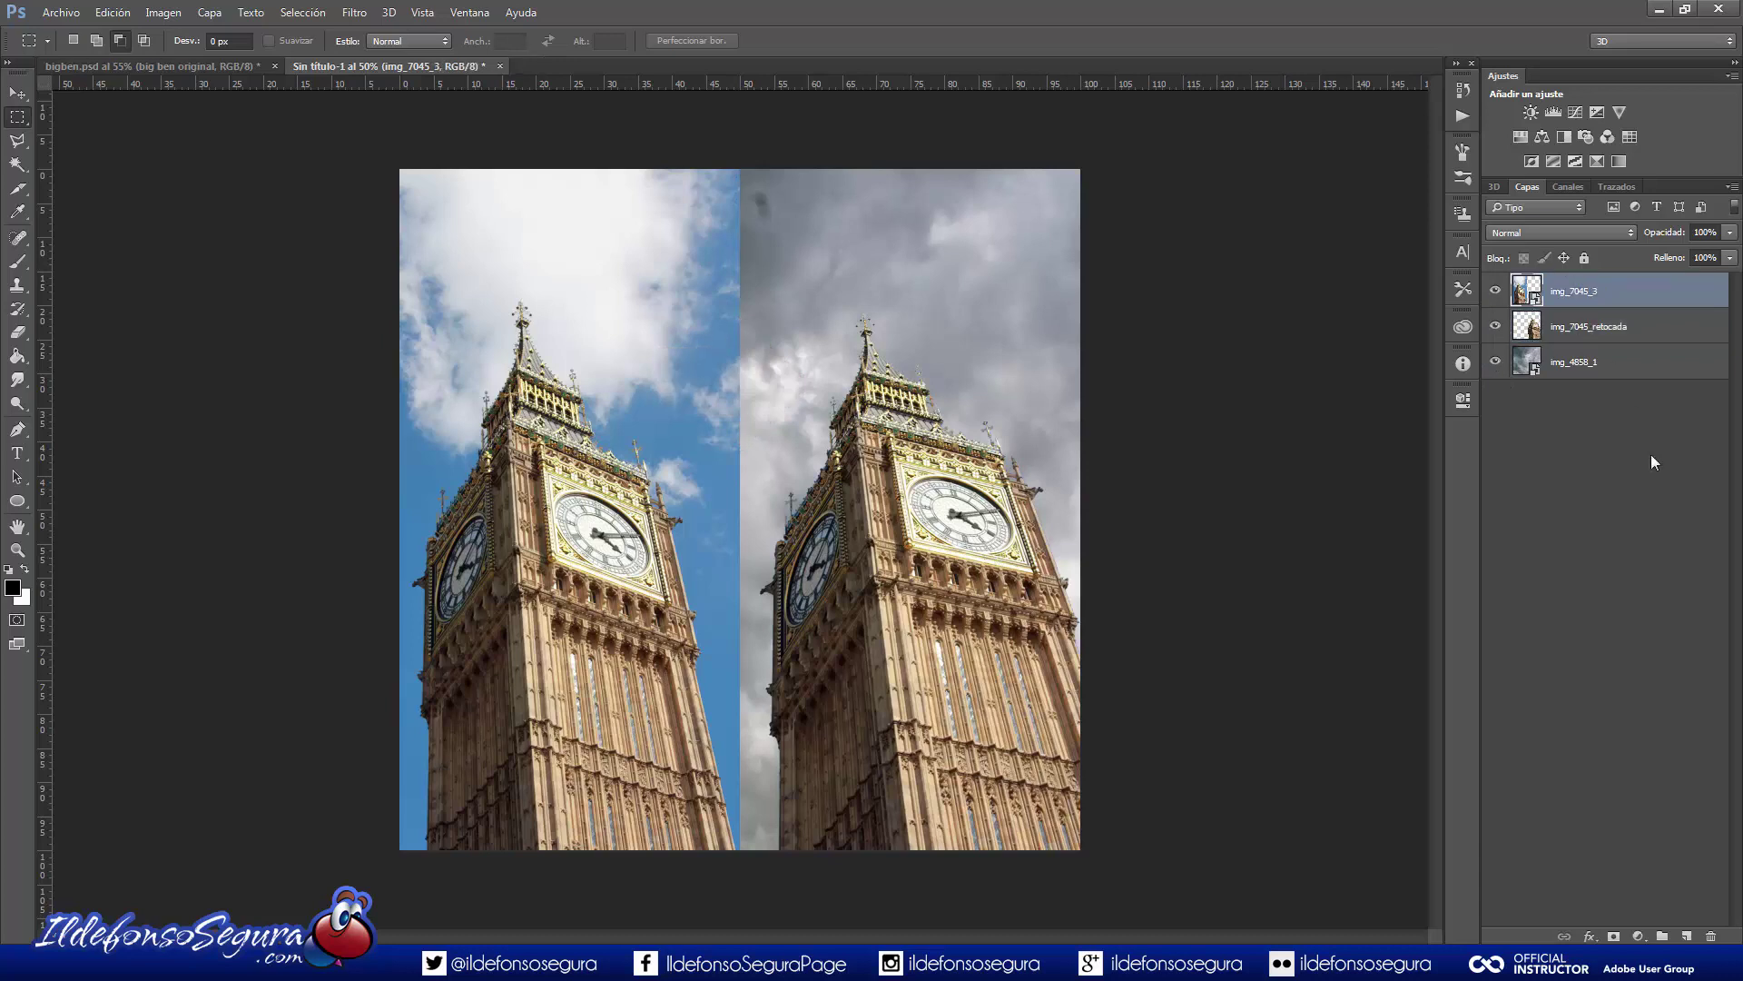
click(1710, 936)
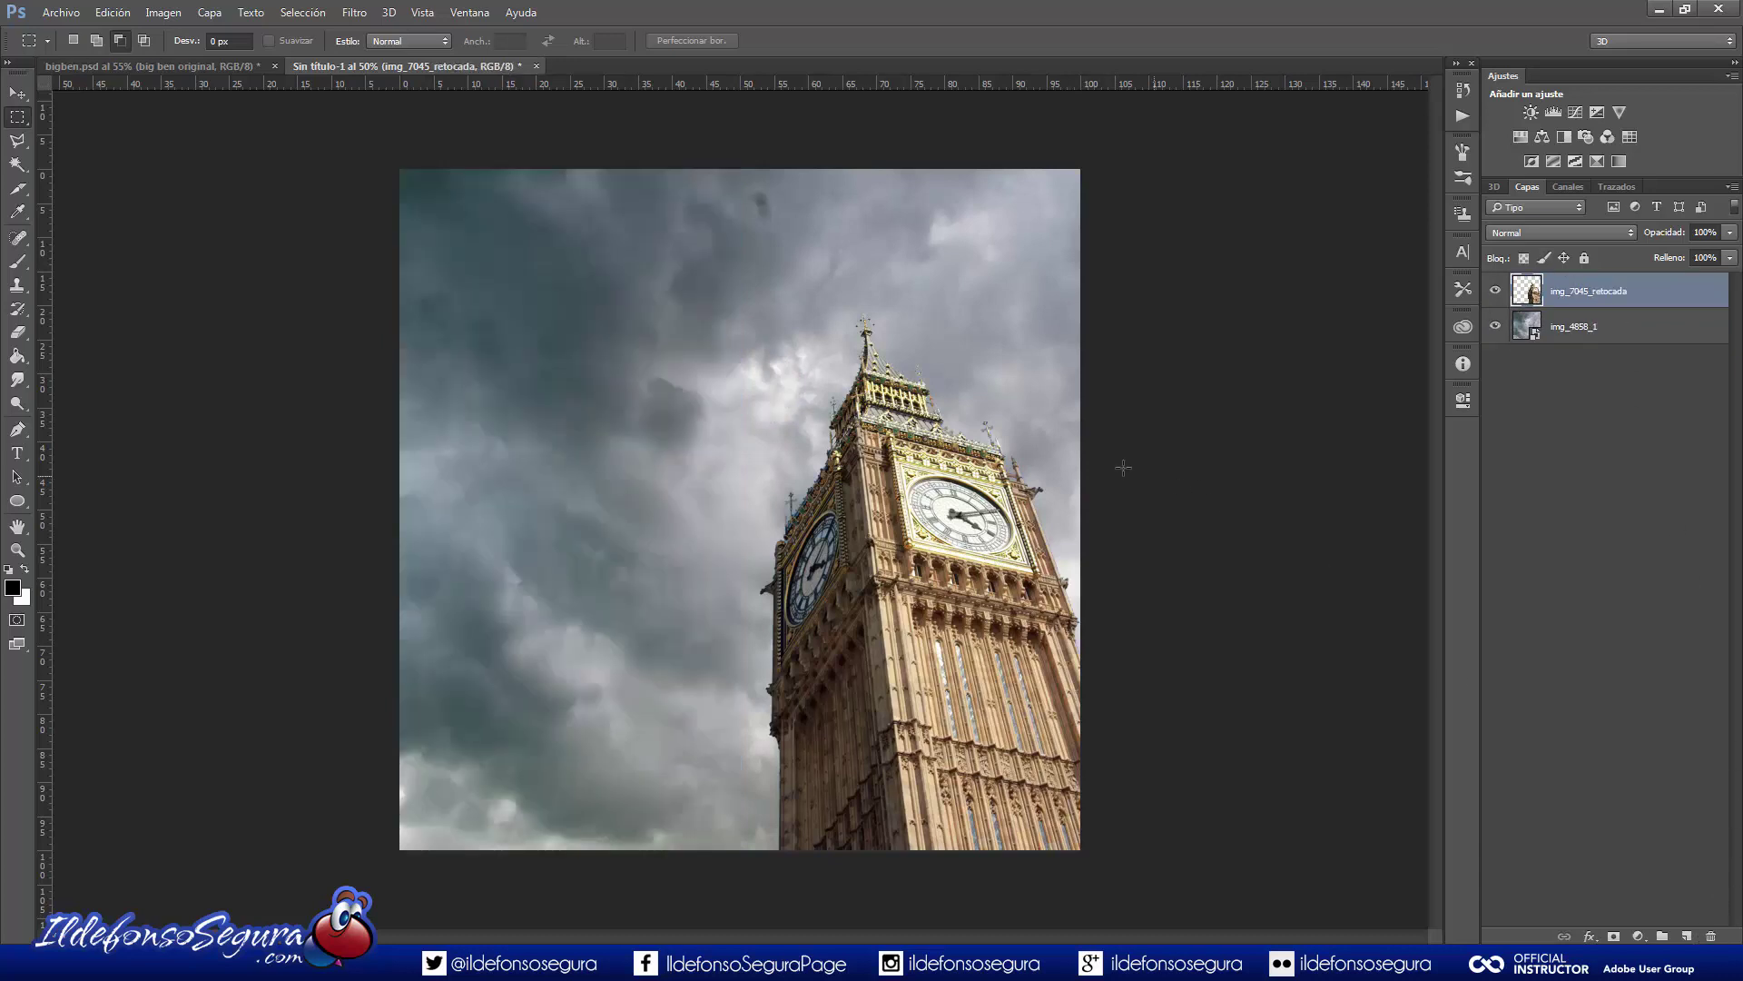
mouse_move(1535, 293)
mouse_down()
mouse_move(1702, 916)
mouse_move(1687, 936)
mouse_up()
double_click(1566, 294)
text(Bi)
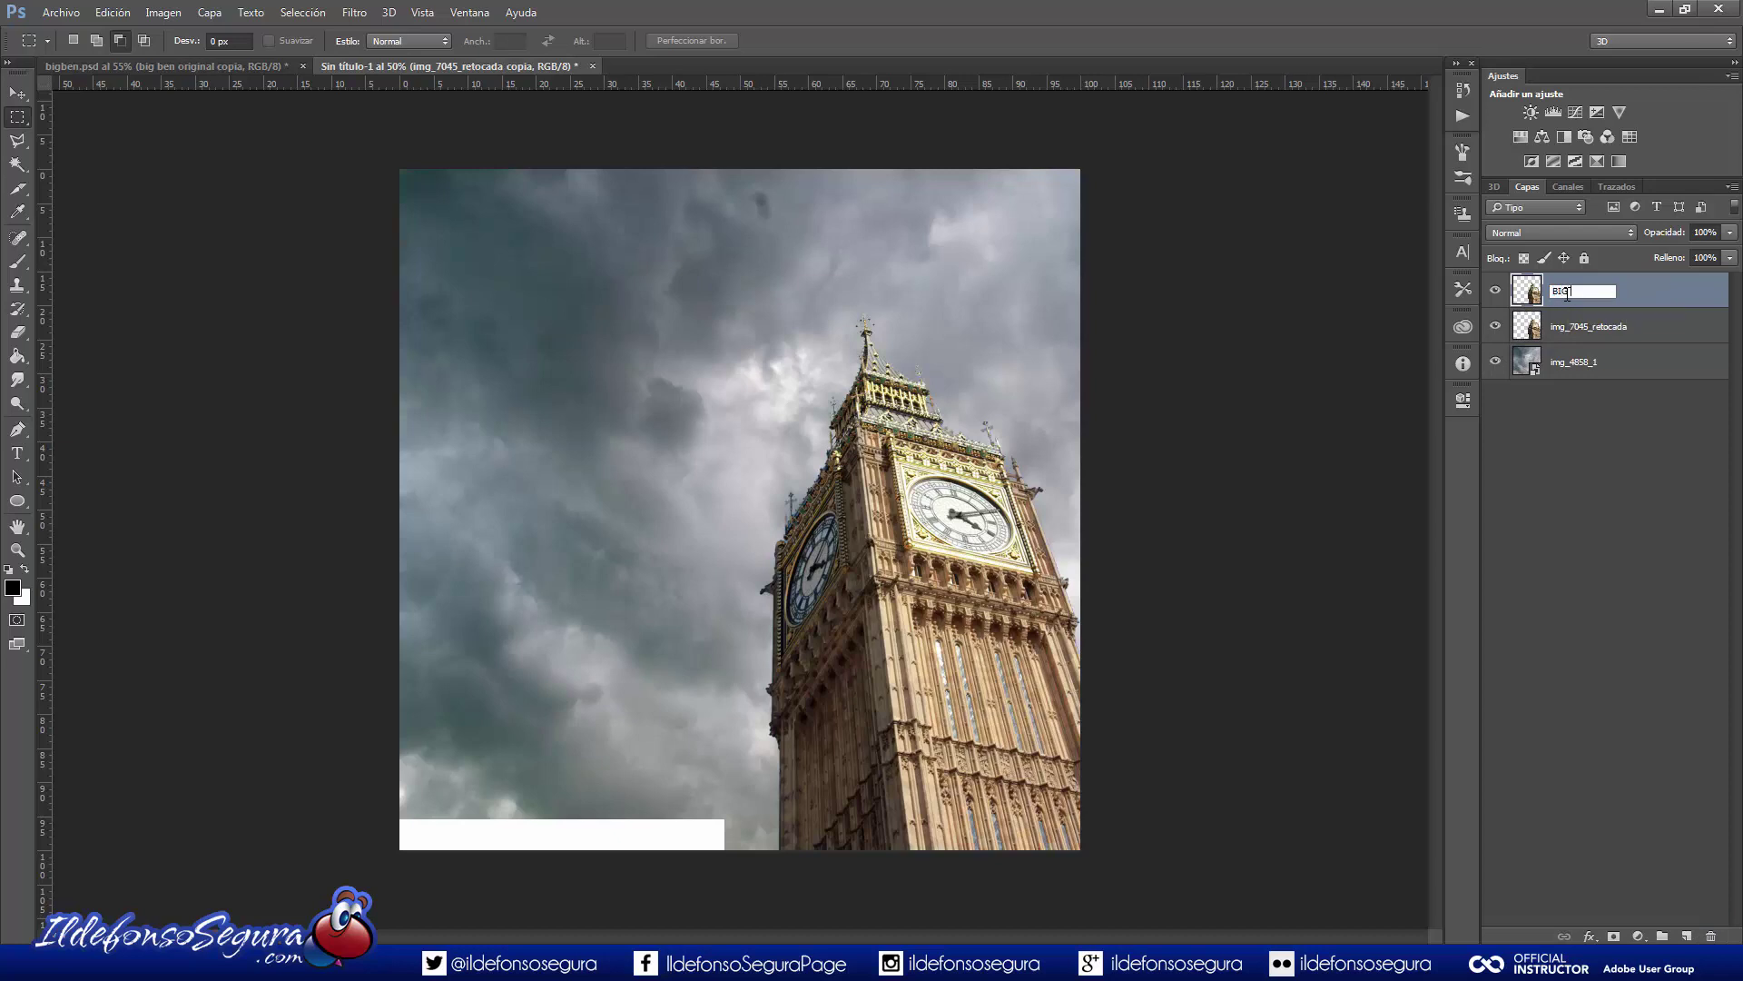
text(BEN)
key(Return)
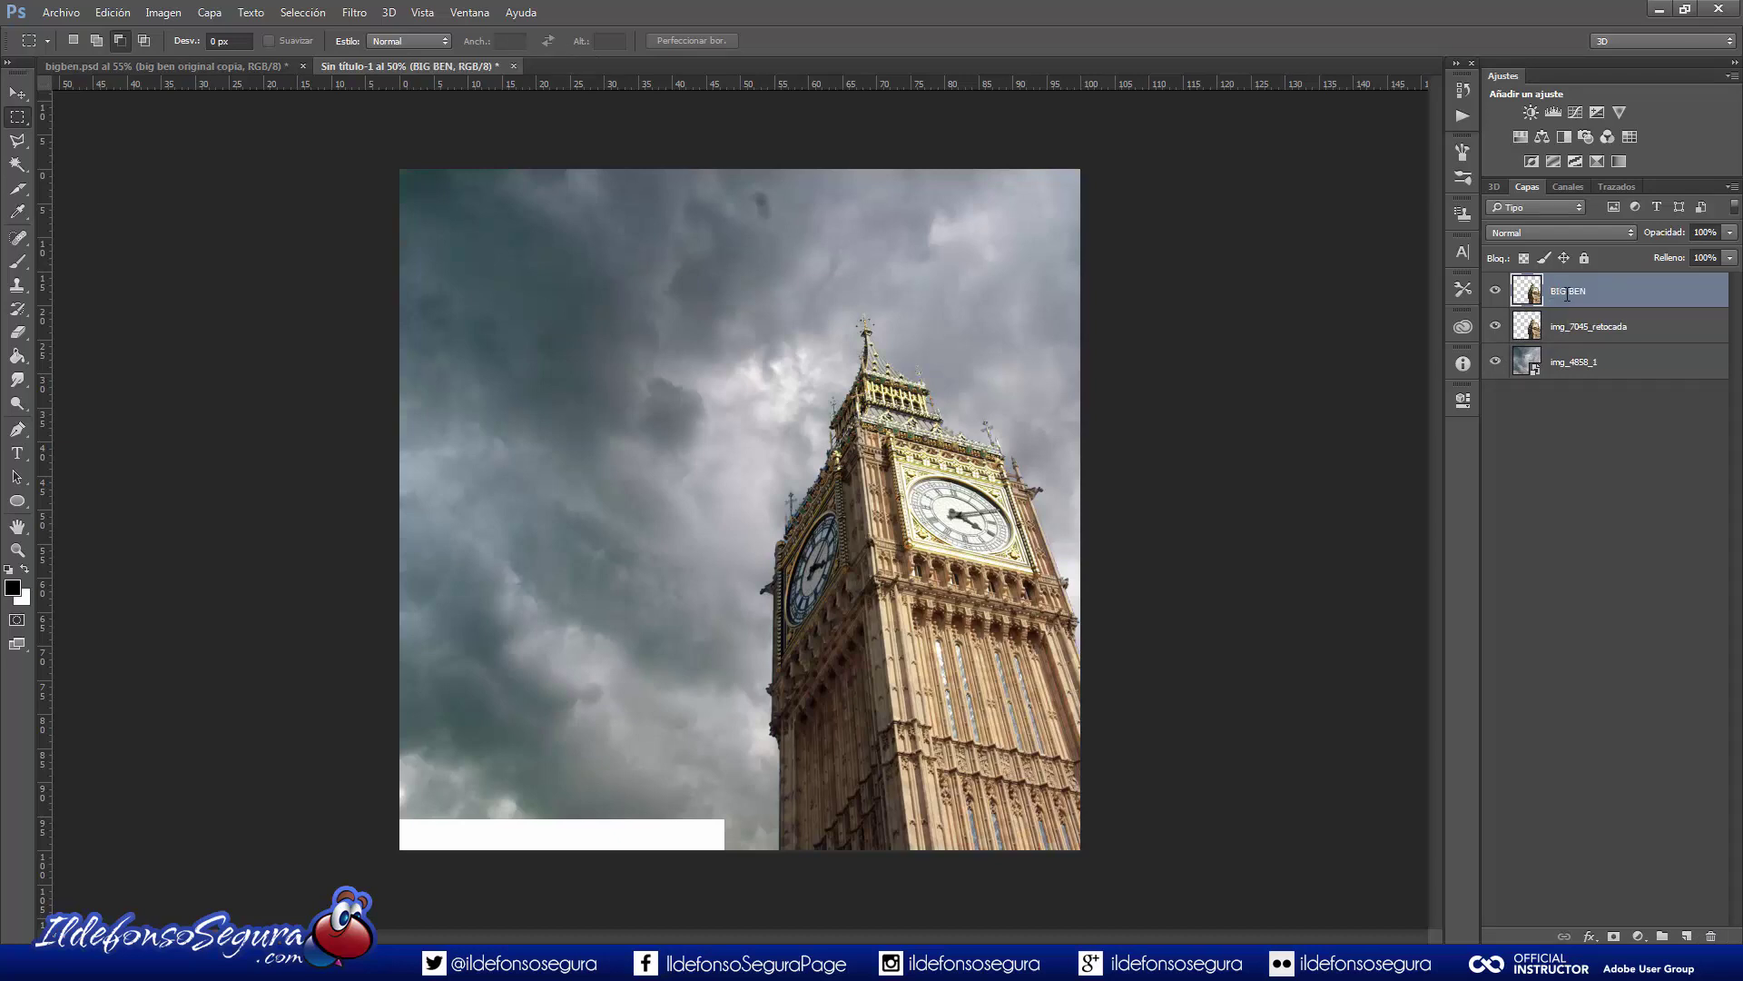
In Camera Raw Filter, load the 'ajustes raw big ben 1' settings and show a before/after view.
click(356, 13)
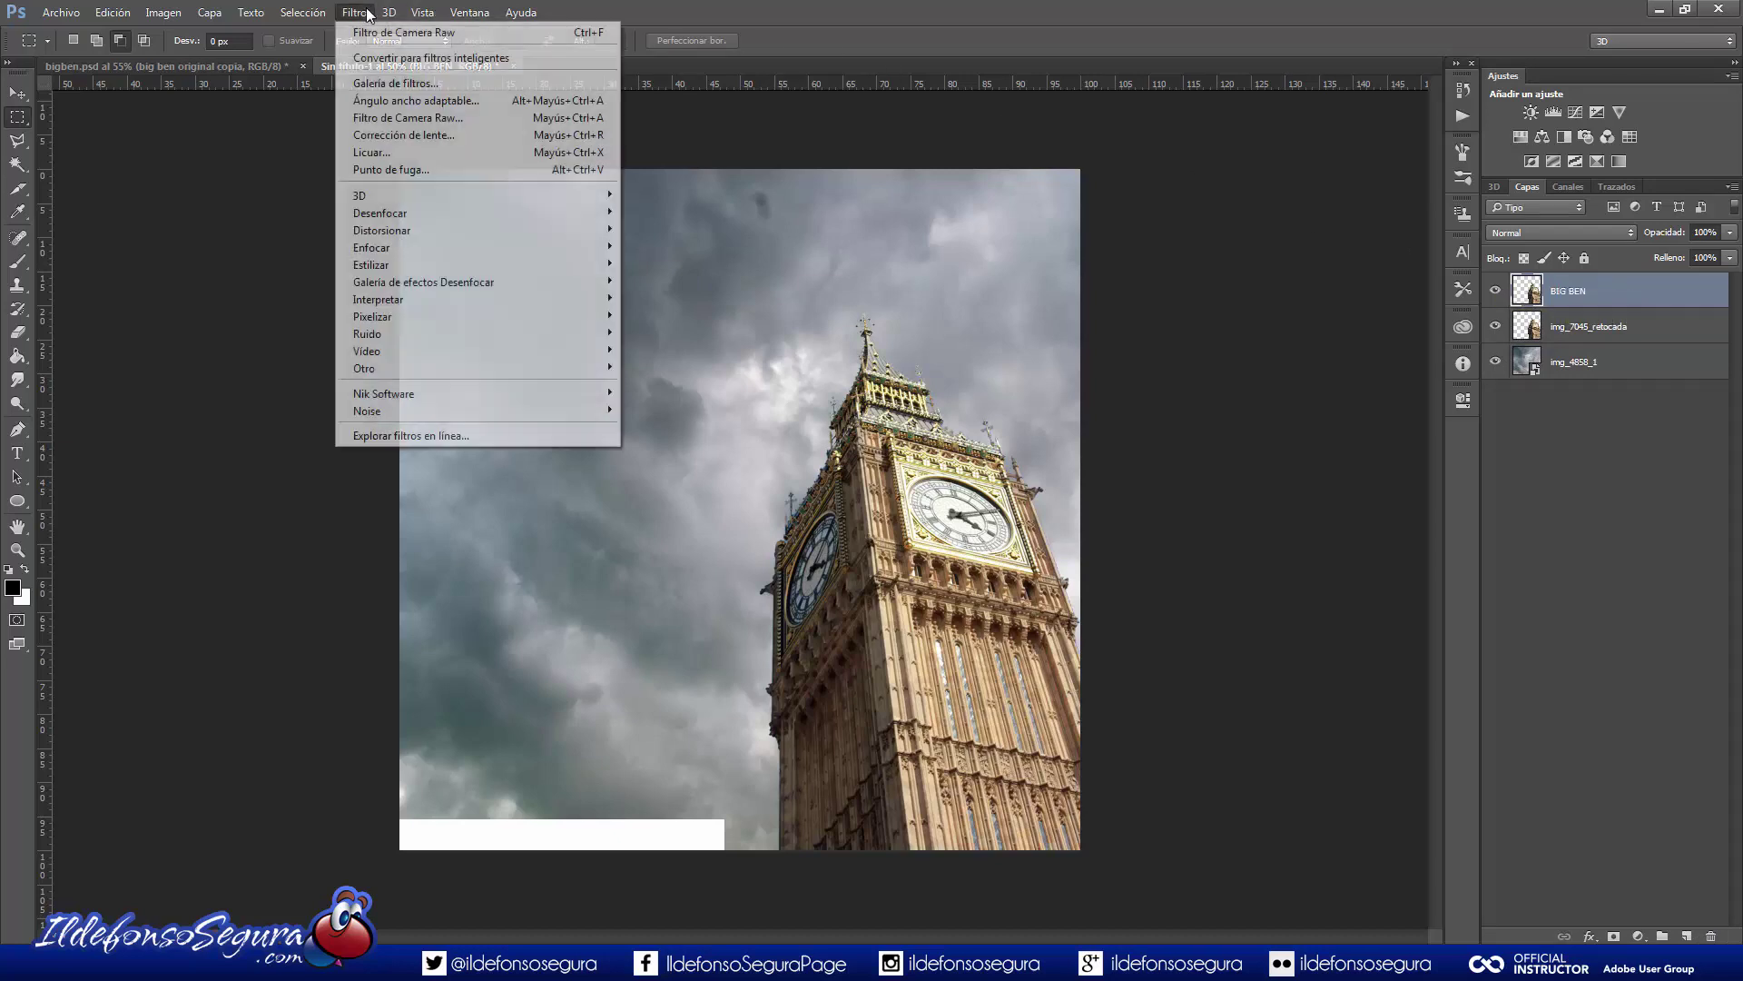
click(498, 123)
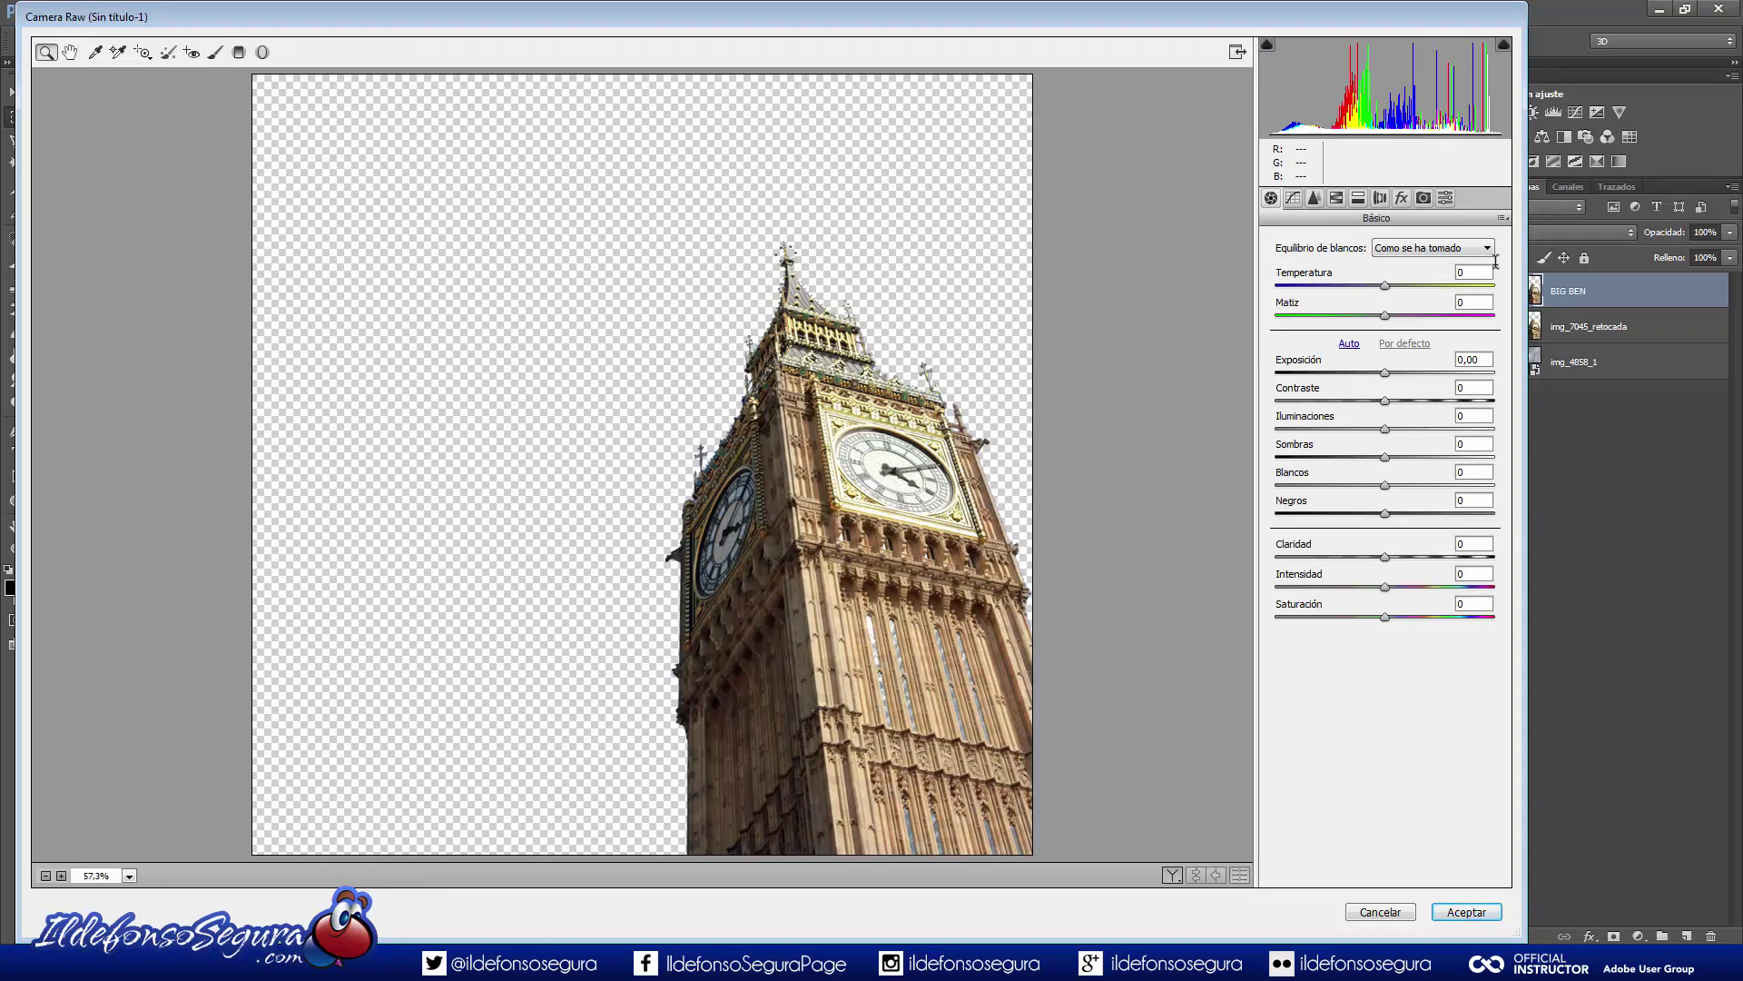
click(1503, 218)
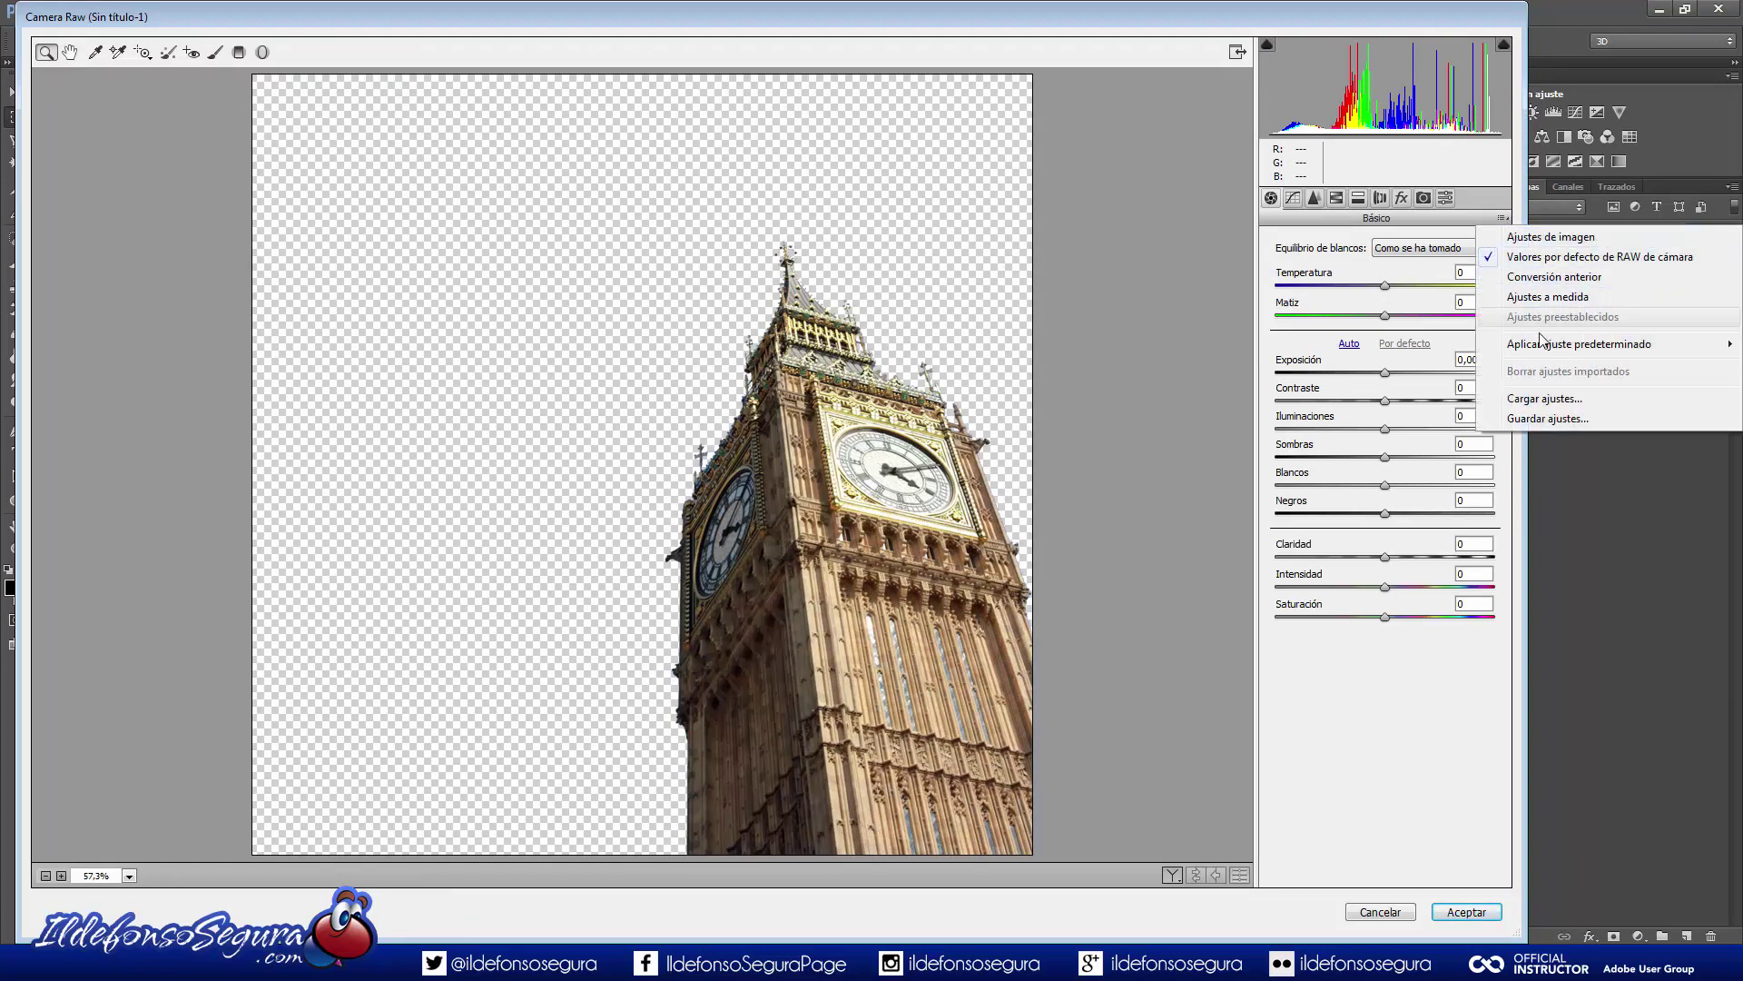
click(1534, 401)
click(459, 215)
click(1226, 714)
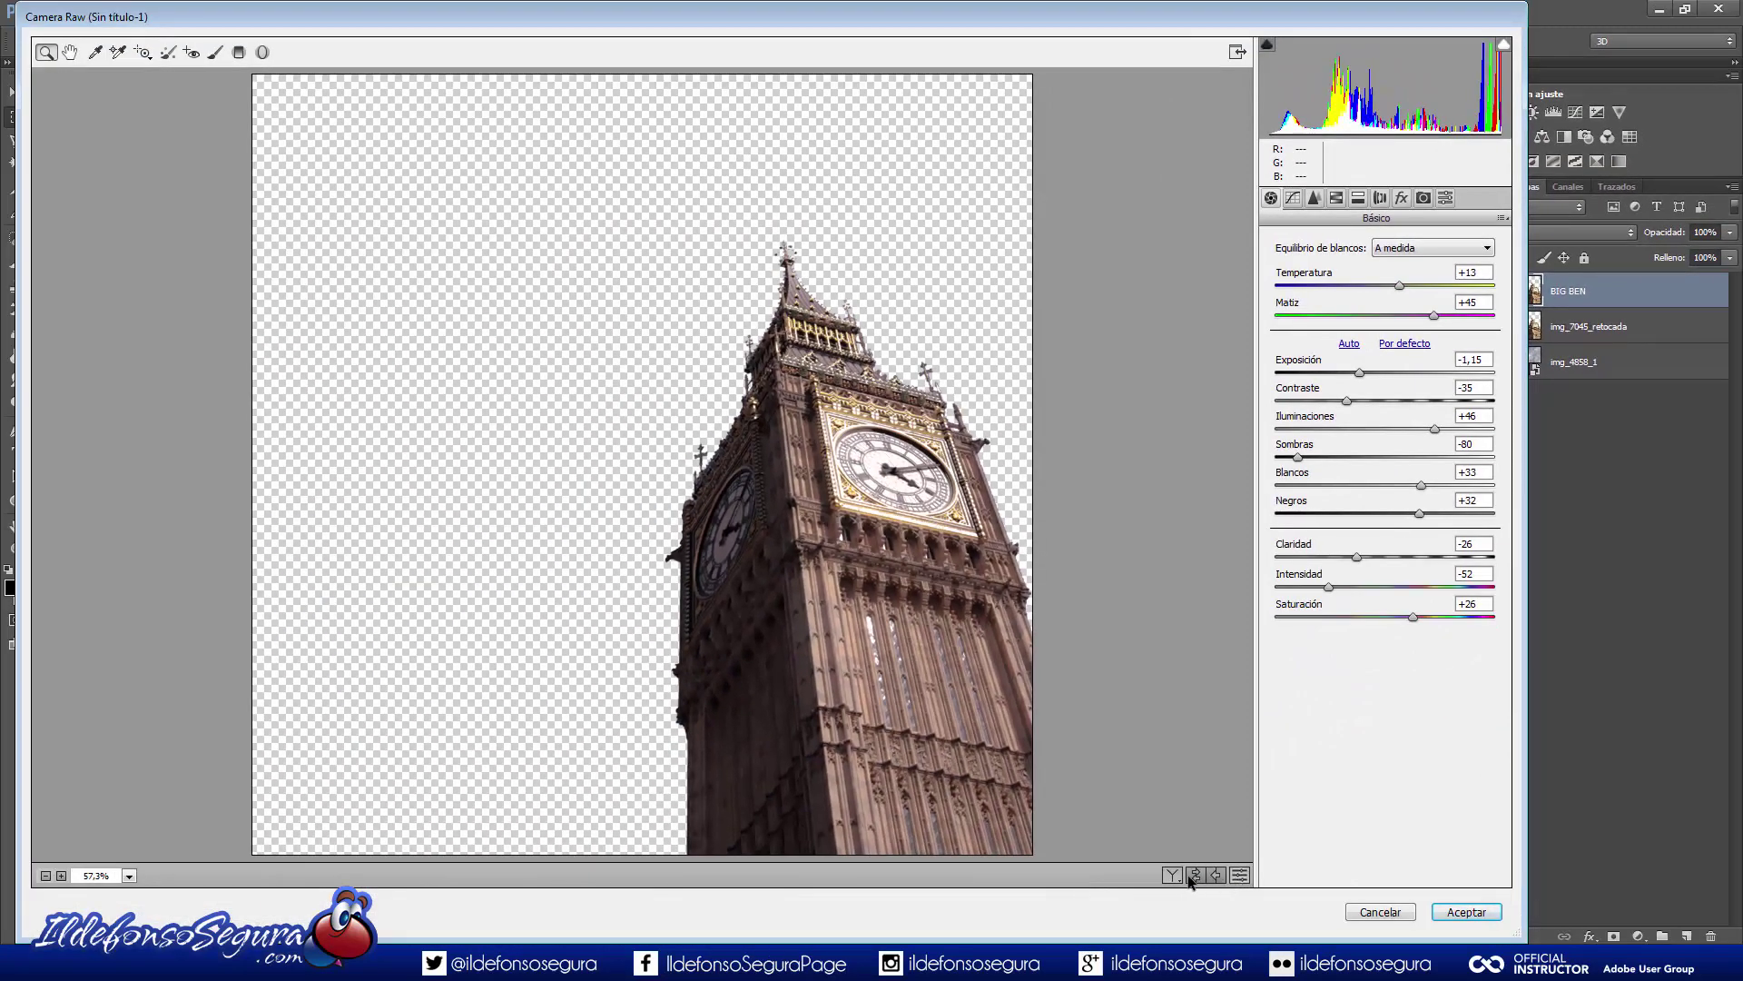
click(1172, 875)
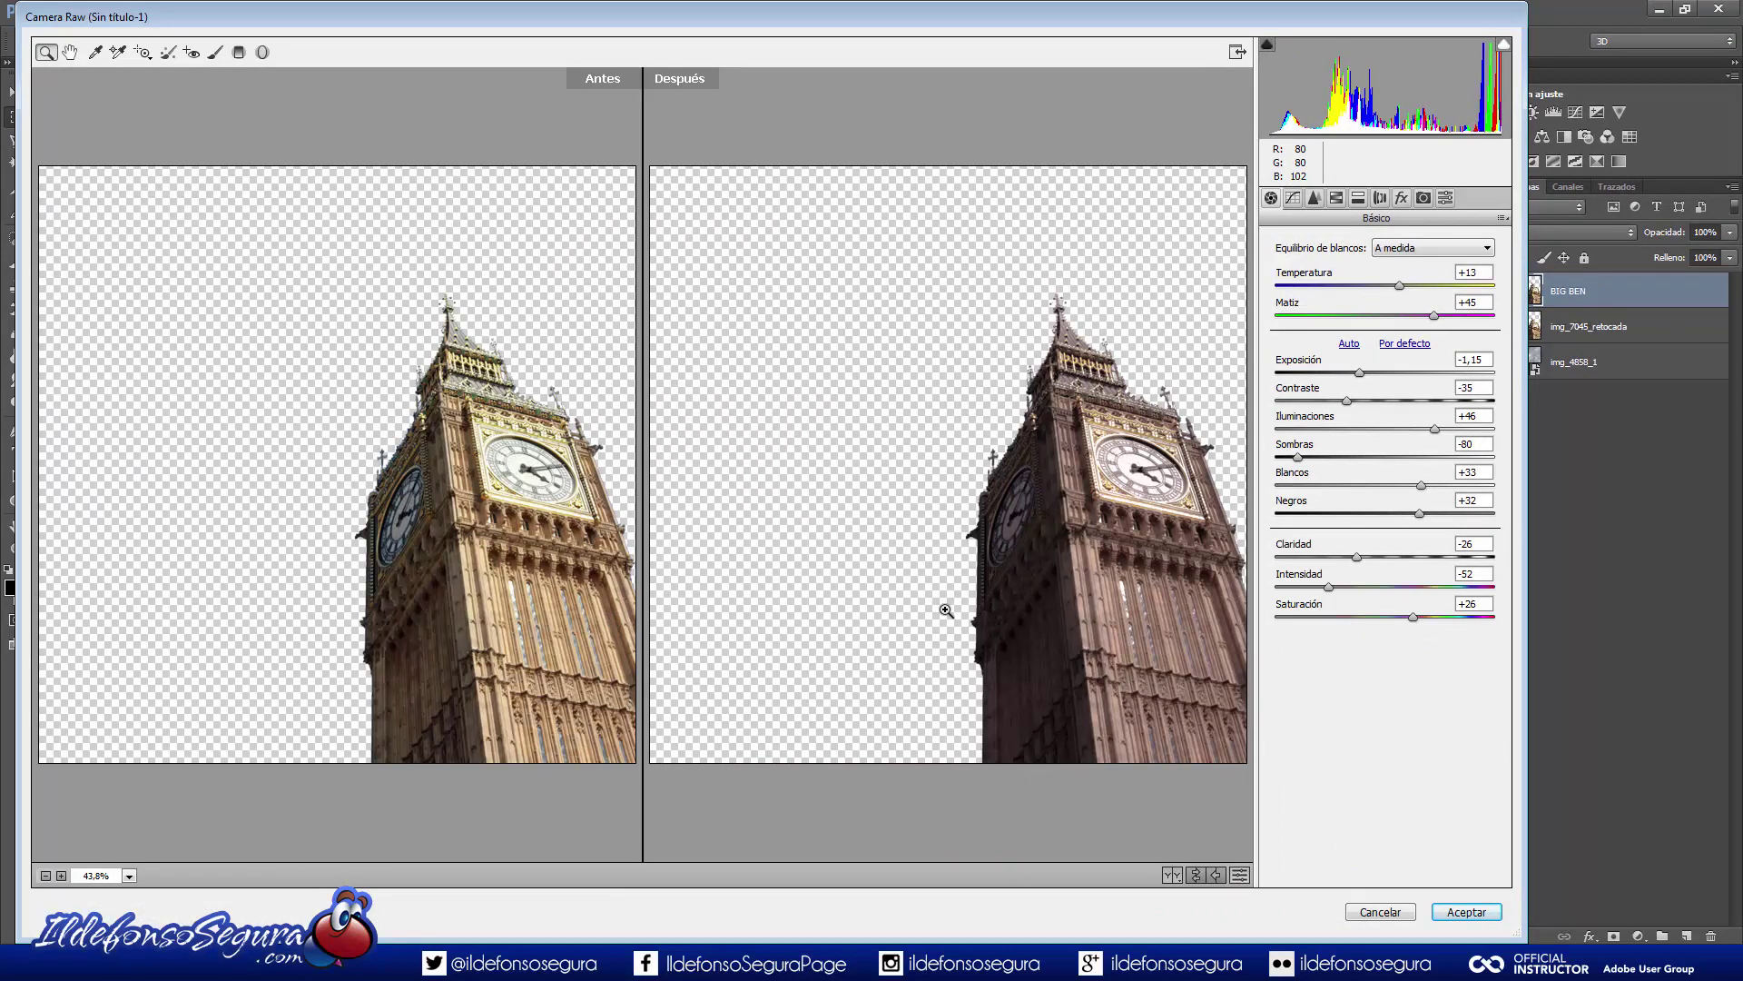
Review the Tone Curve, Detail, HSL, Split Toning, Lens, Effects, Calibration and Presets panels.
click(1294, 198)
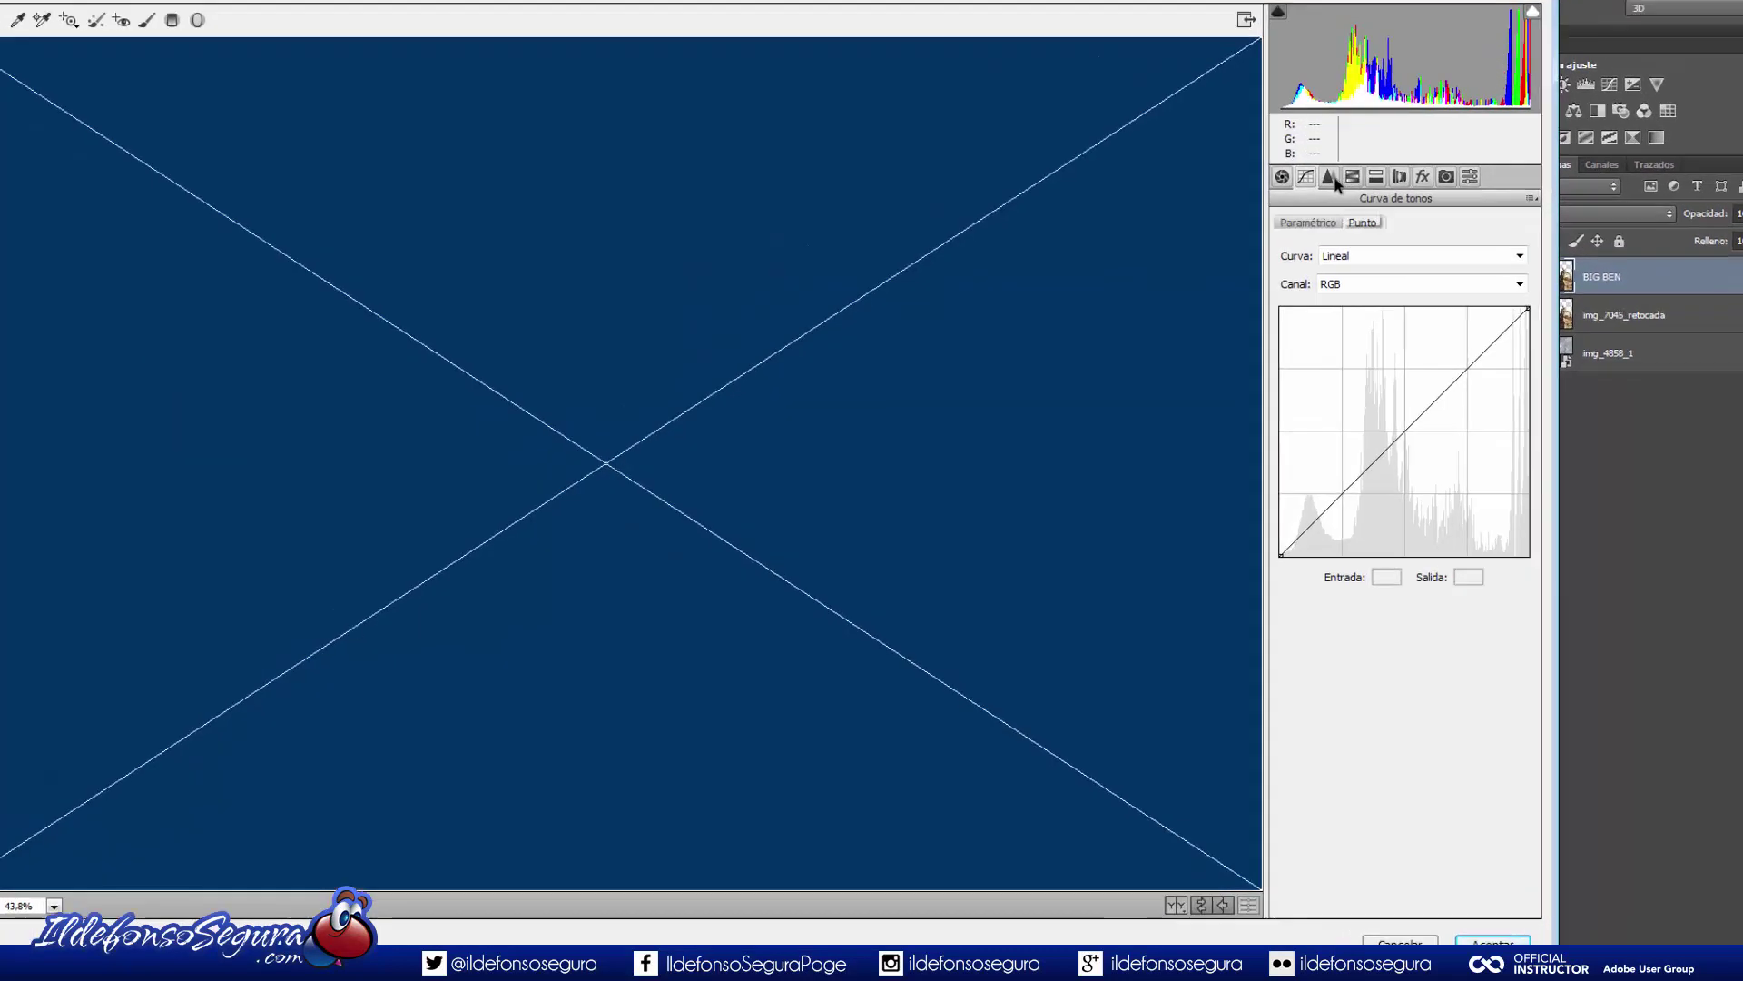
click(1331, 178)
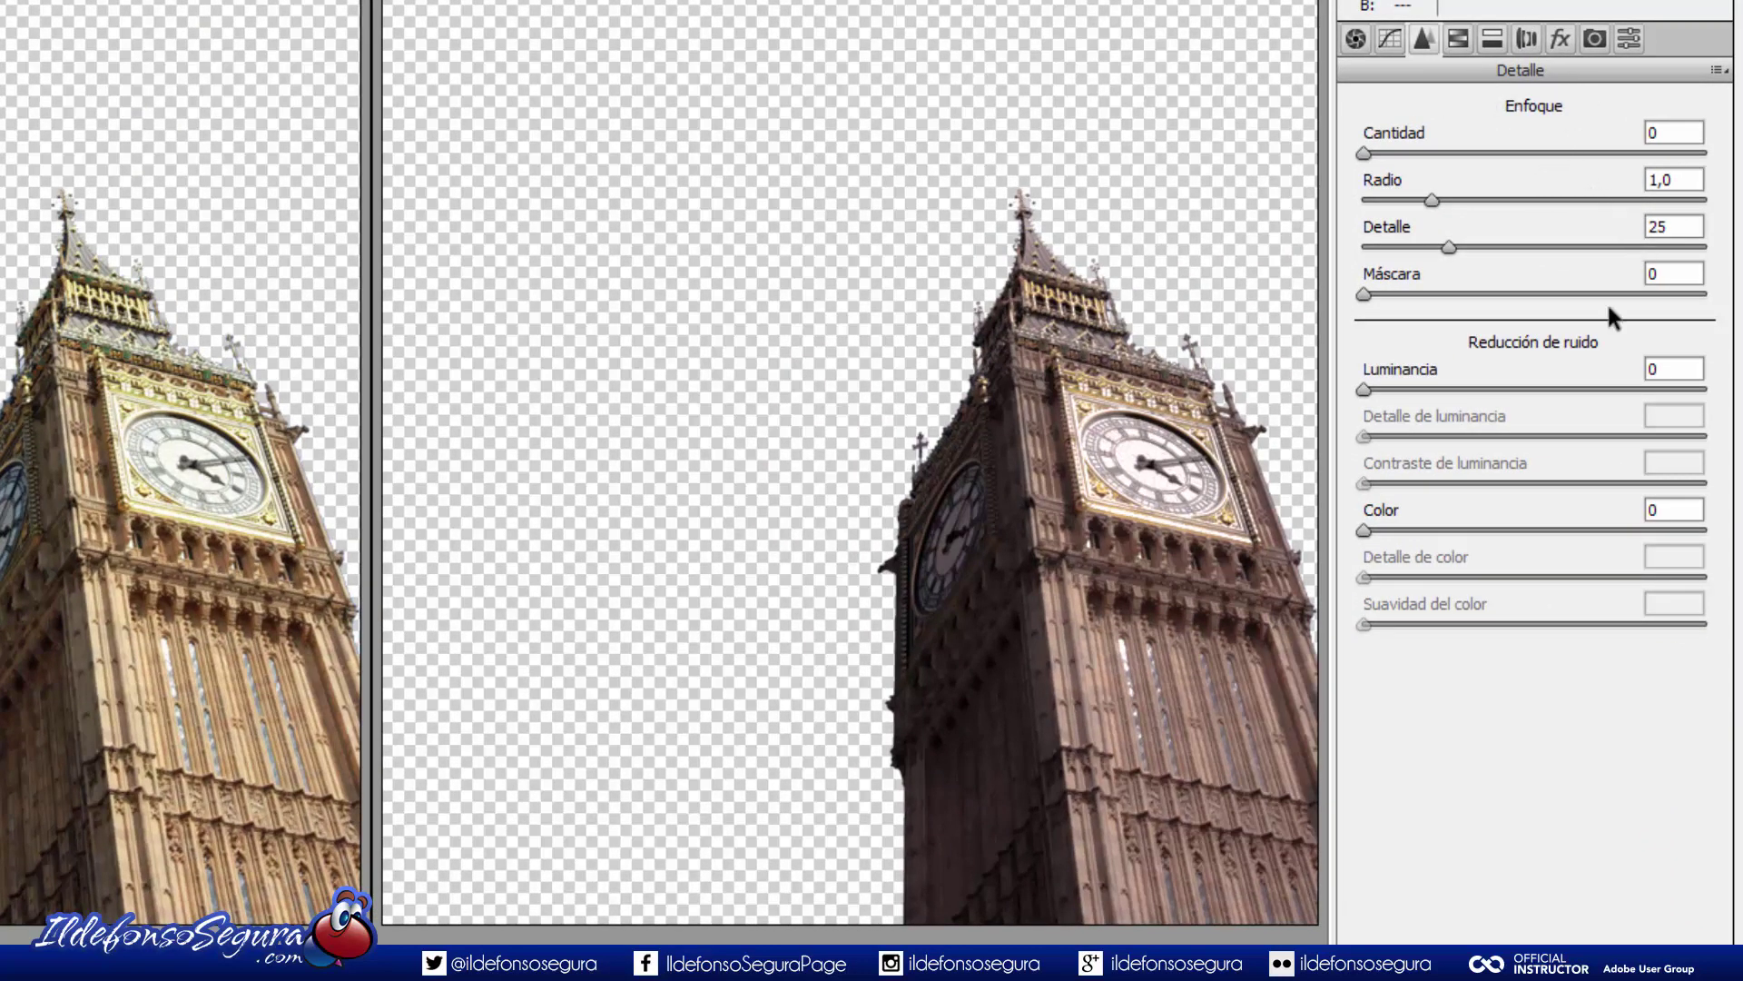
click(1461, 40)
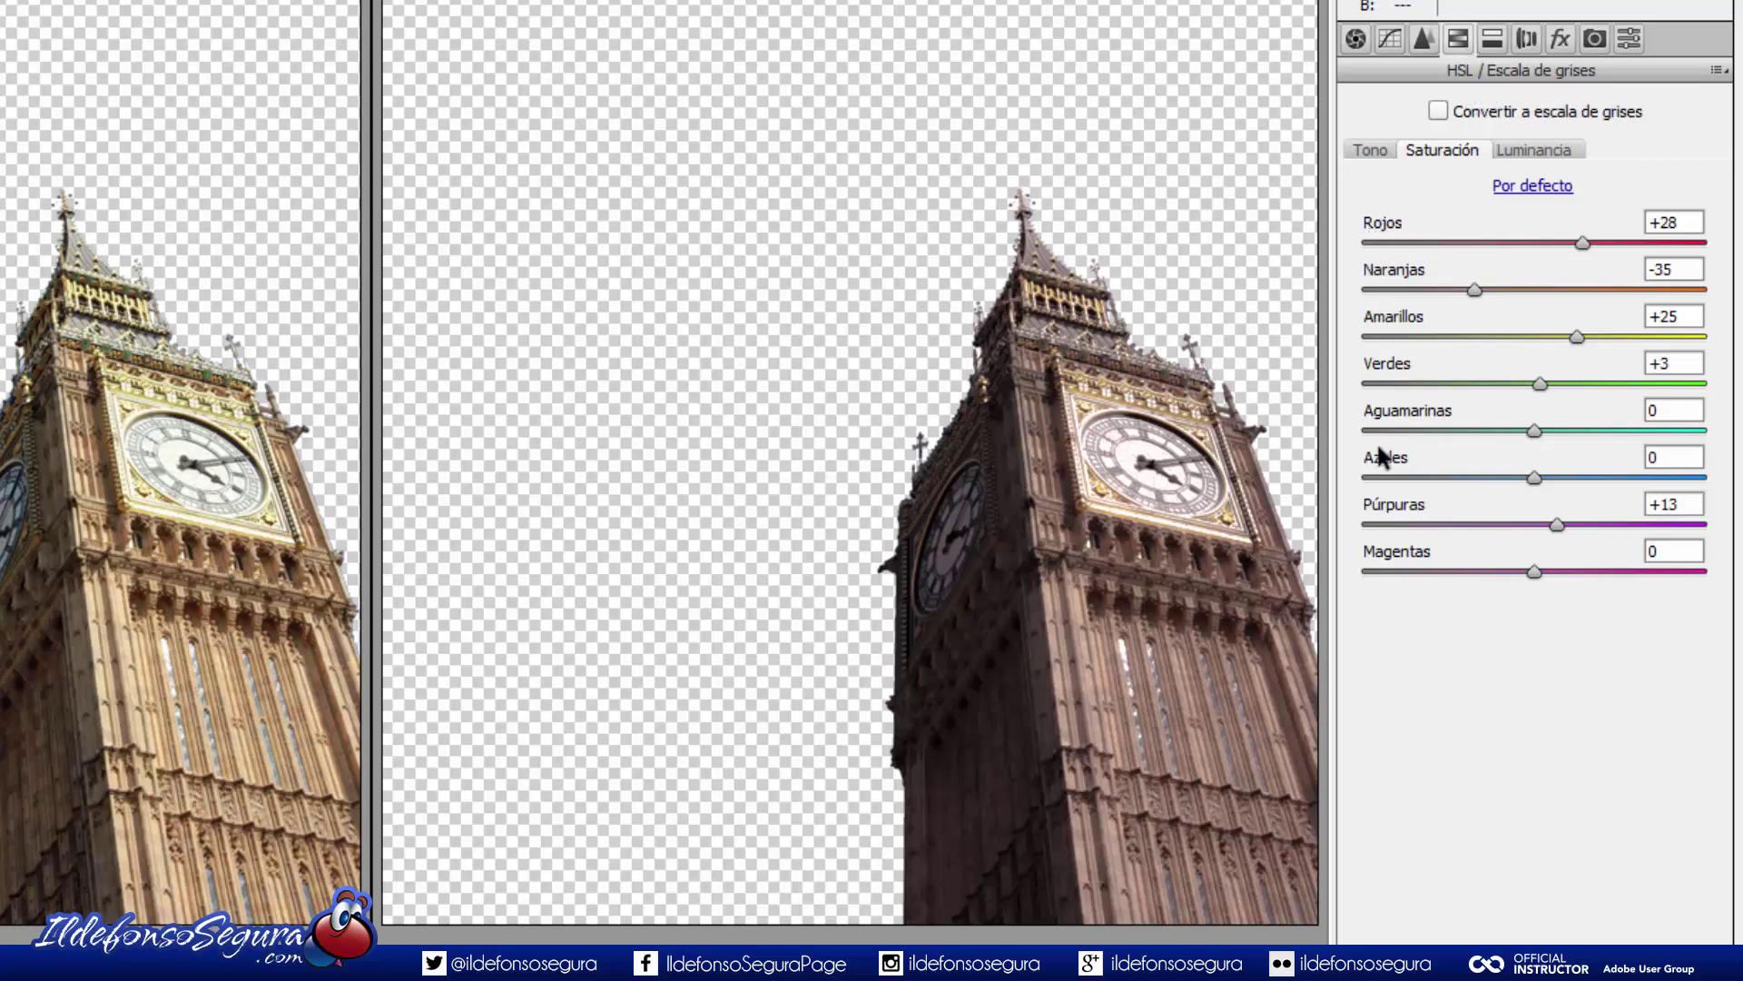
click(1500, 38)
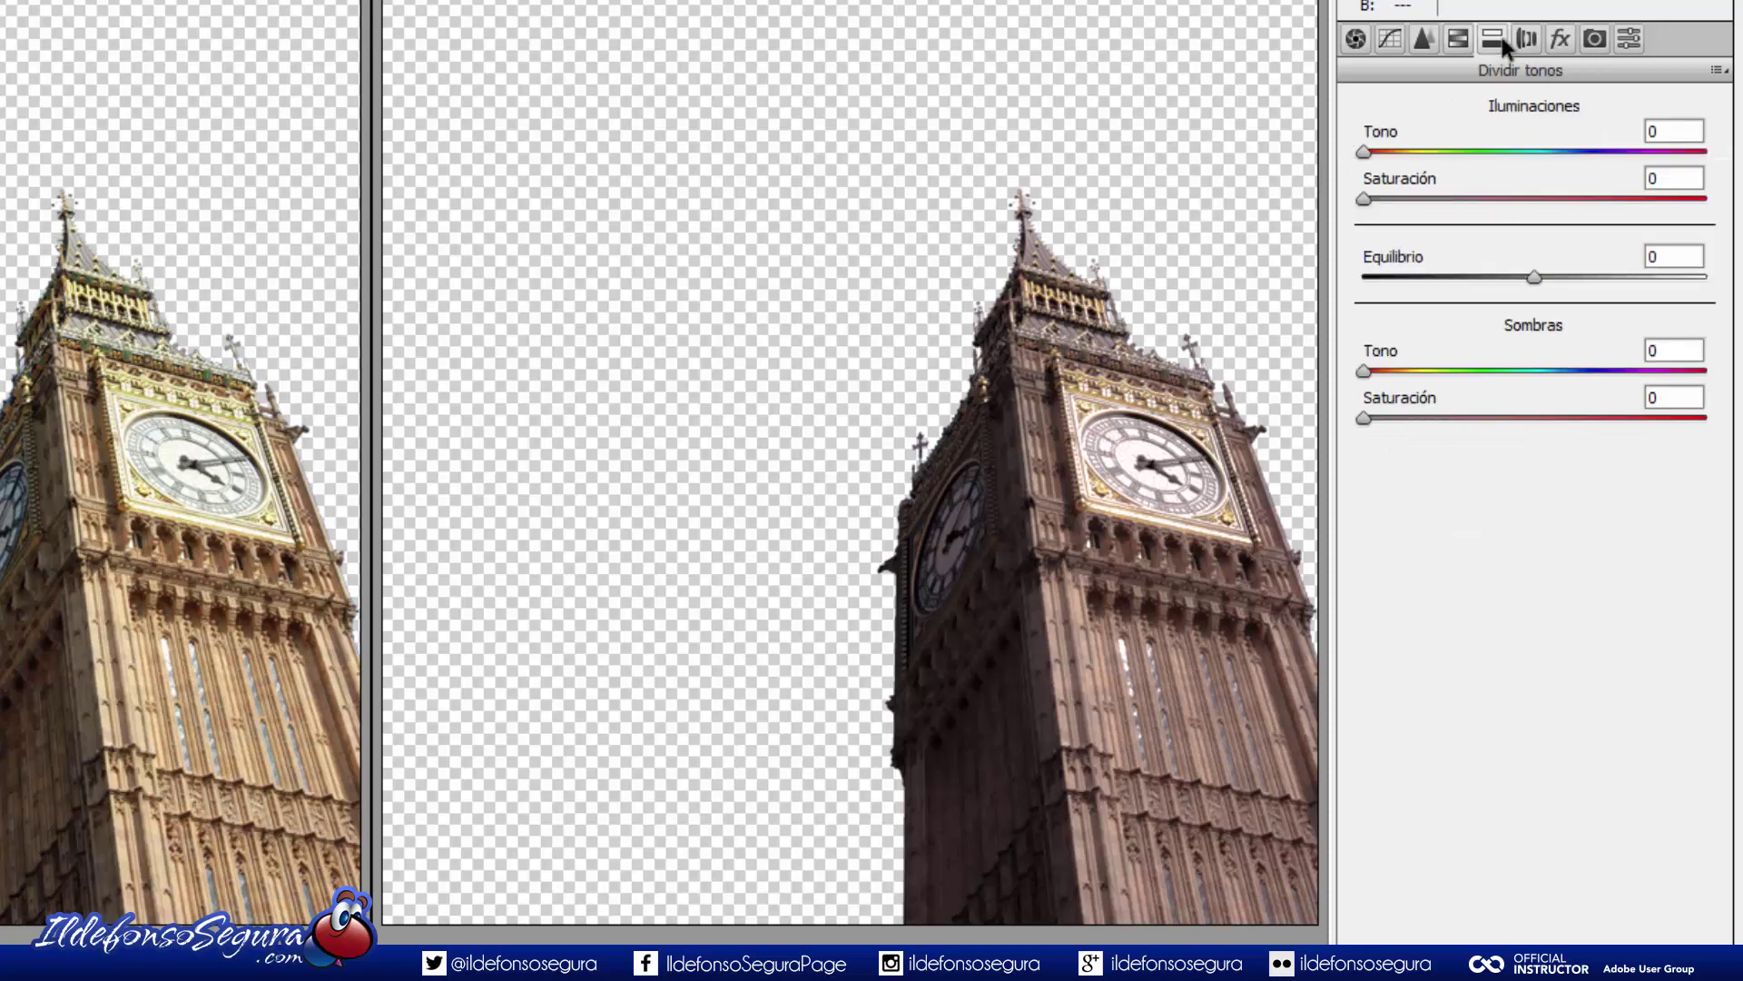
click(1529, 37)
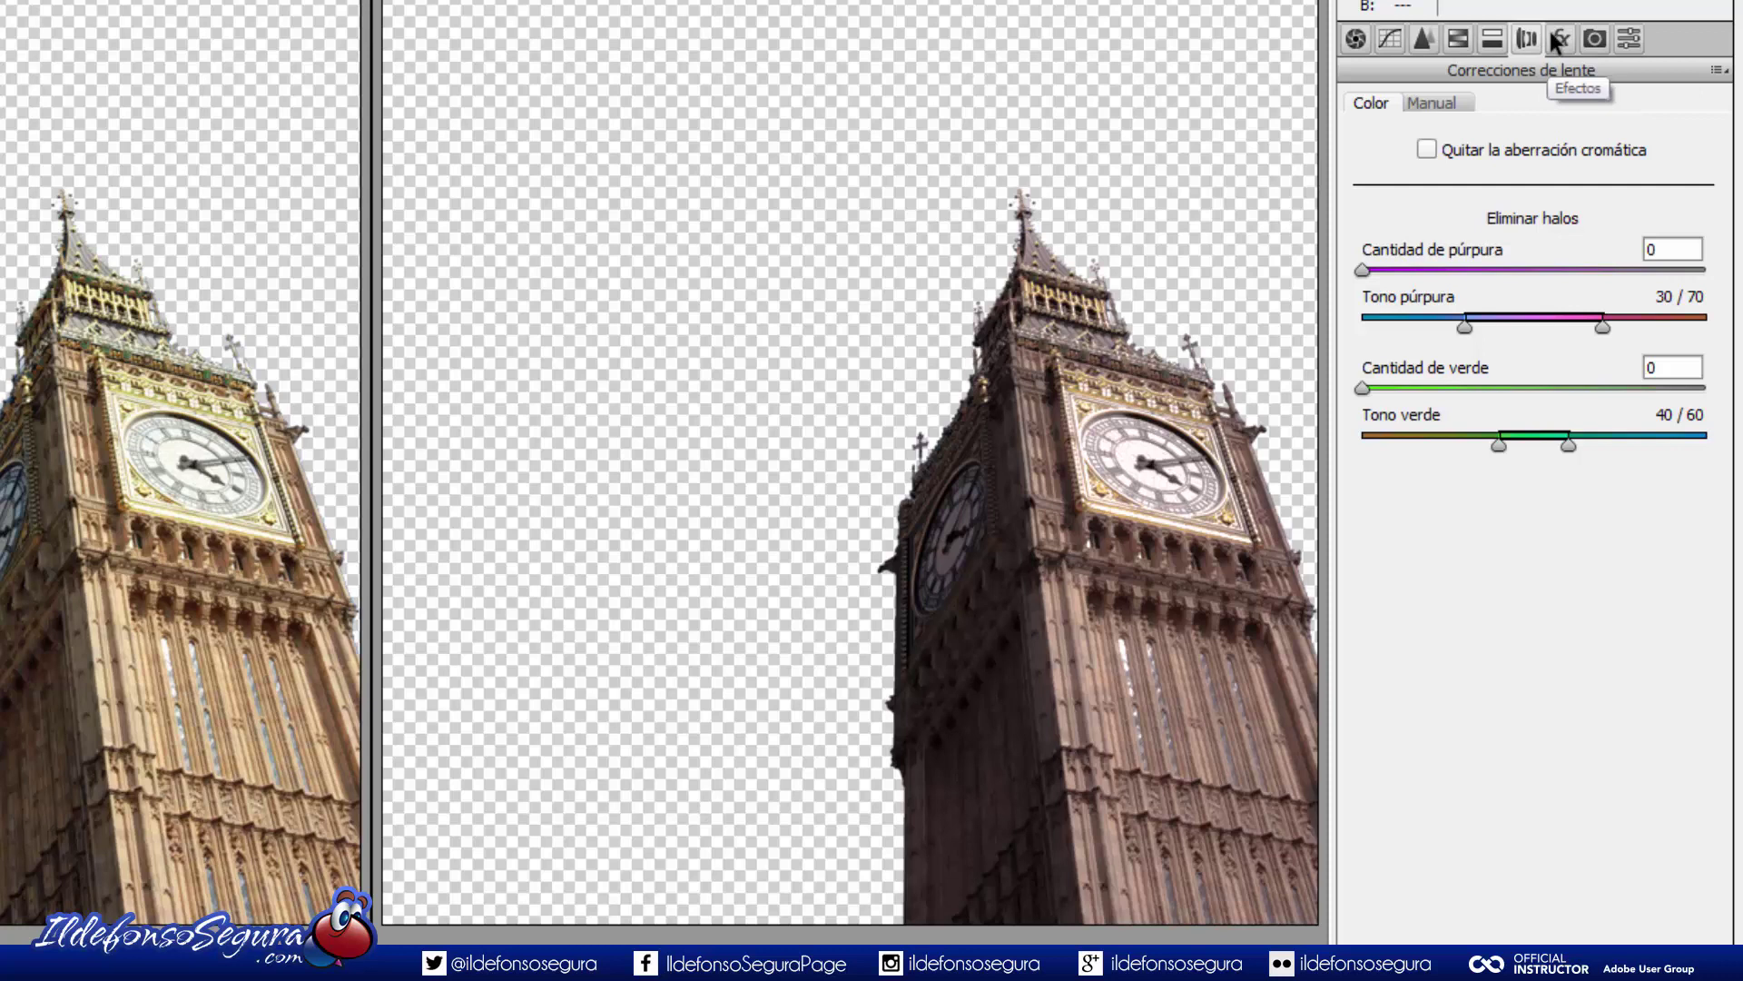
click(1557, 39)
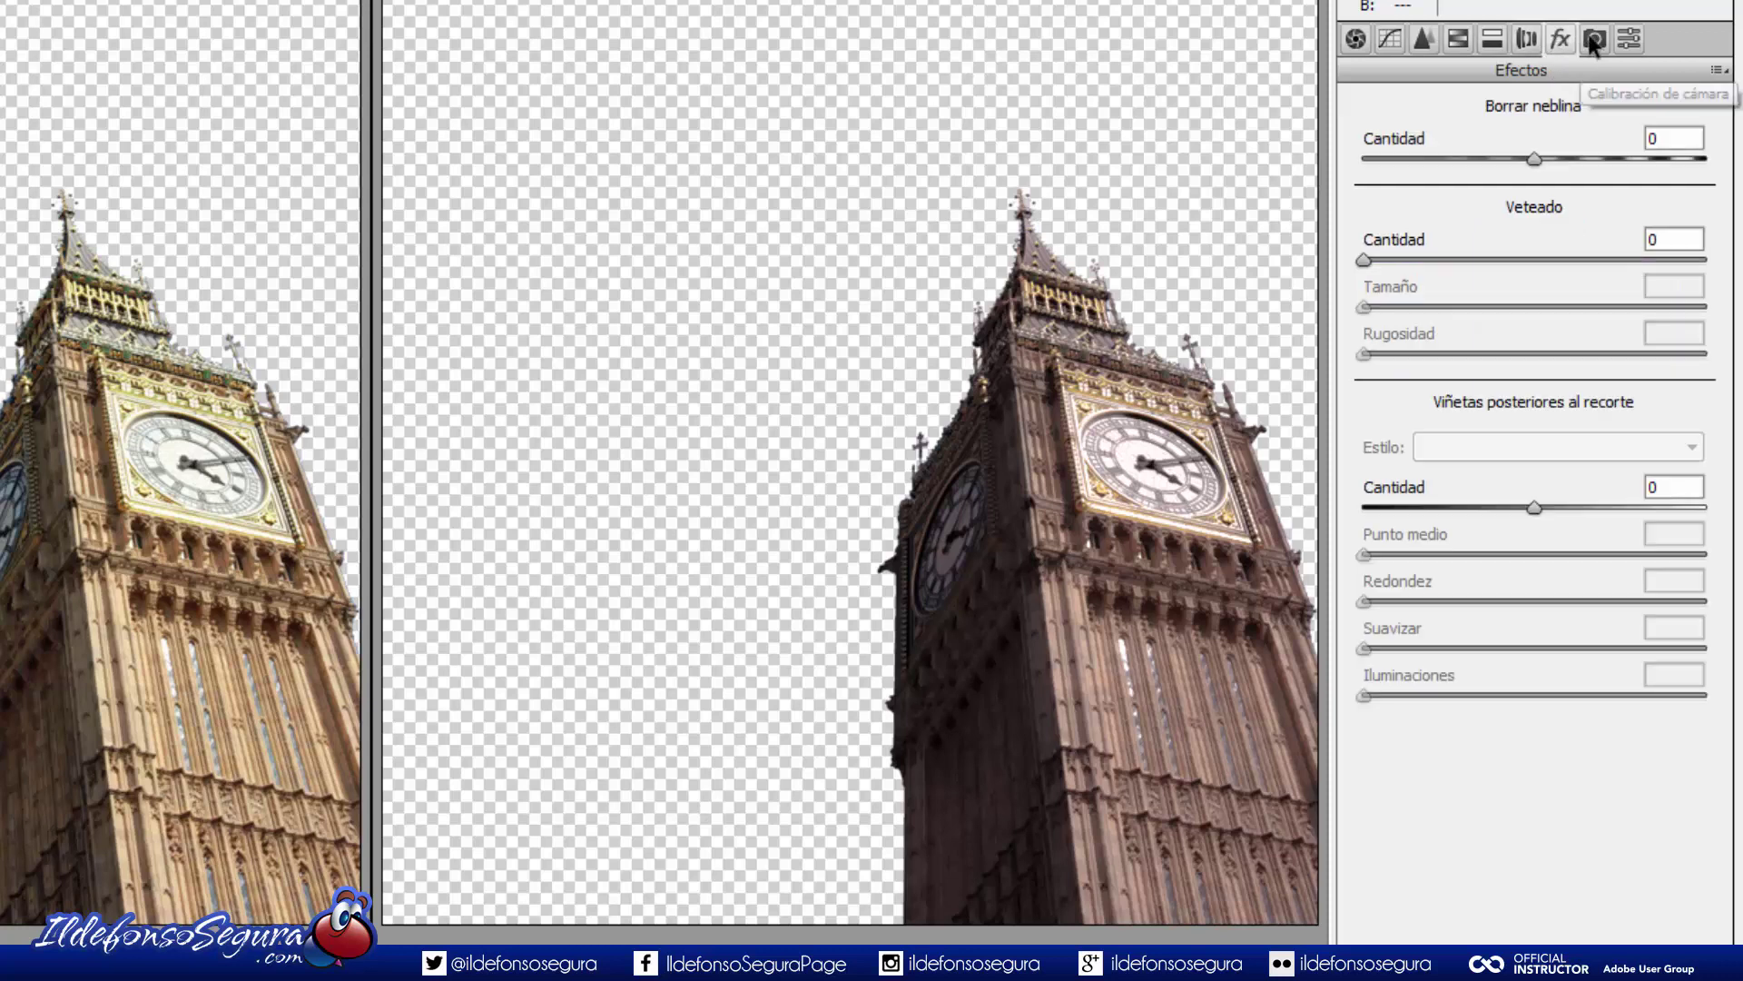
click(1595, 39)
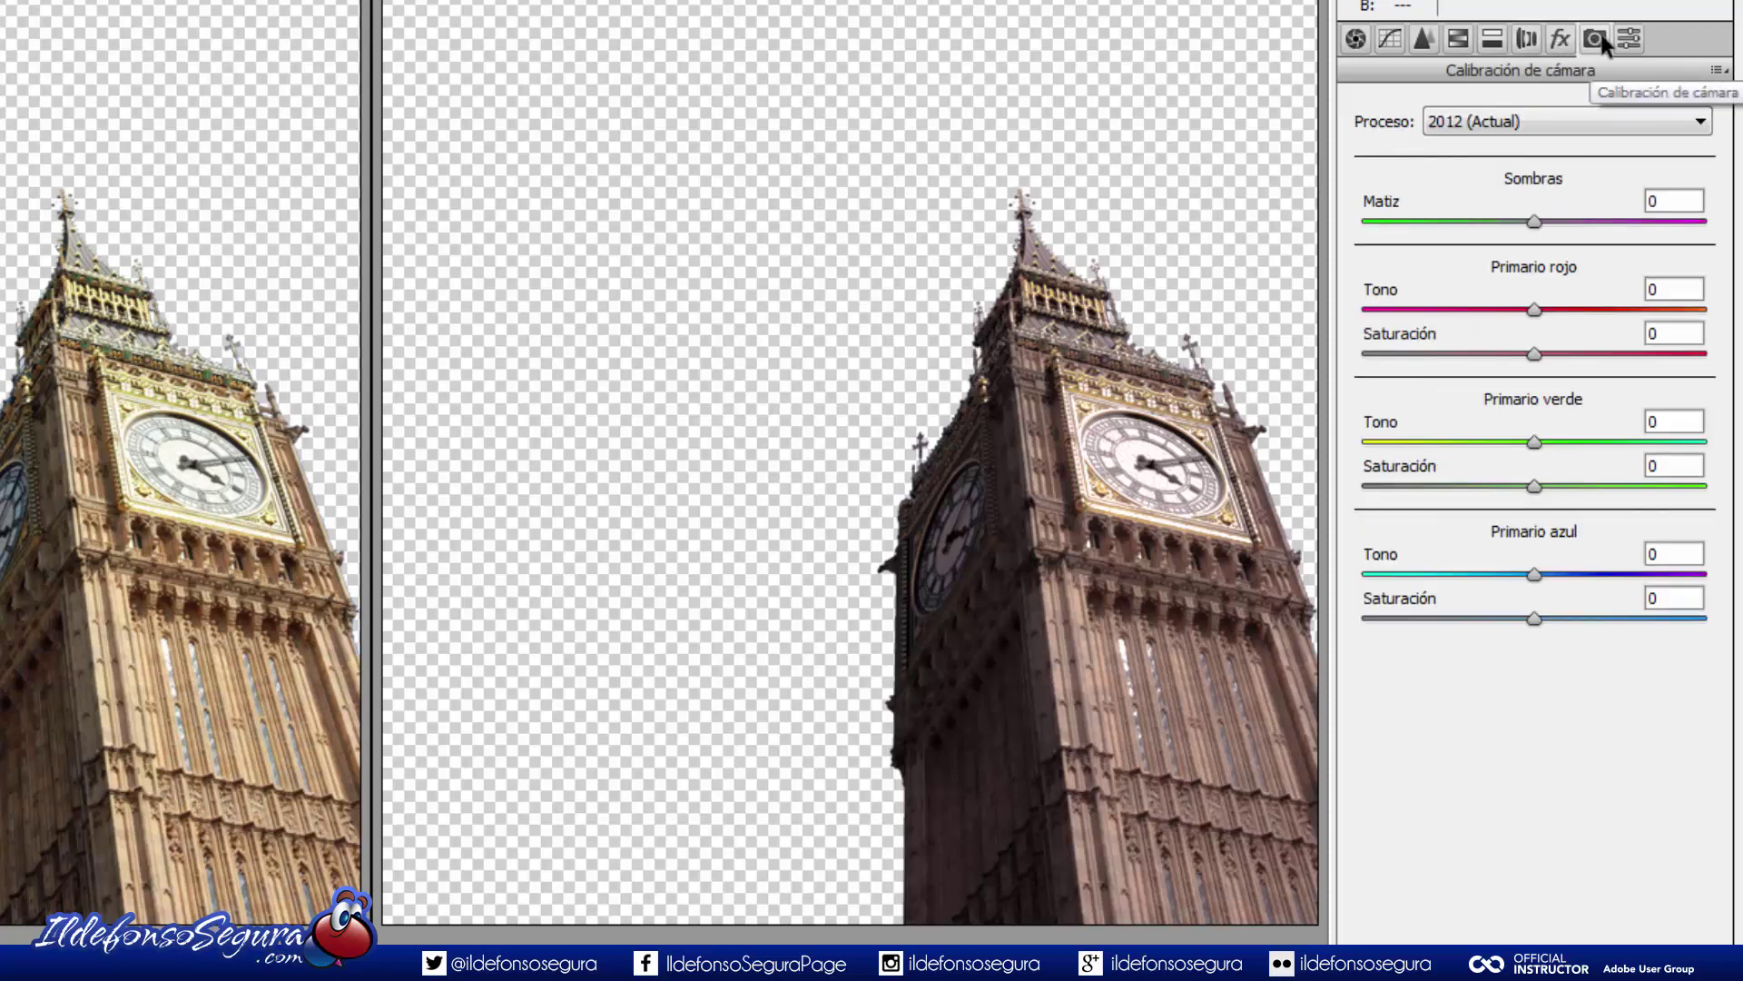
click(1629, 39)
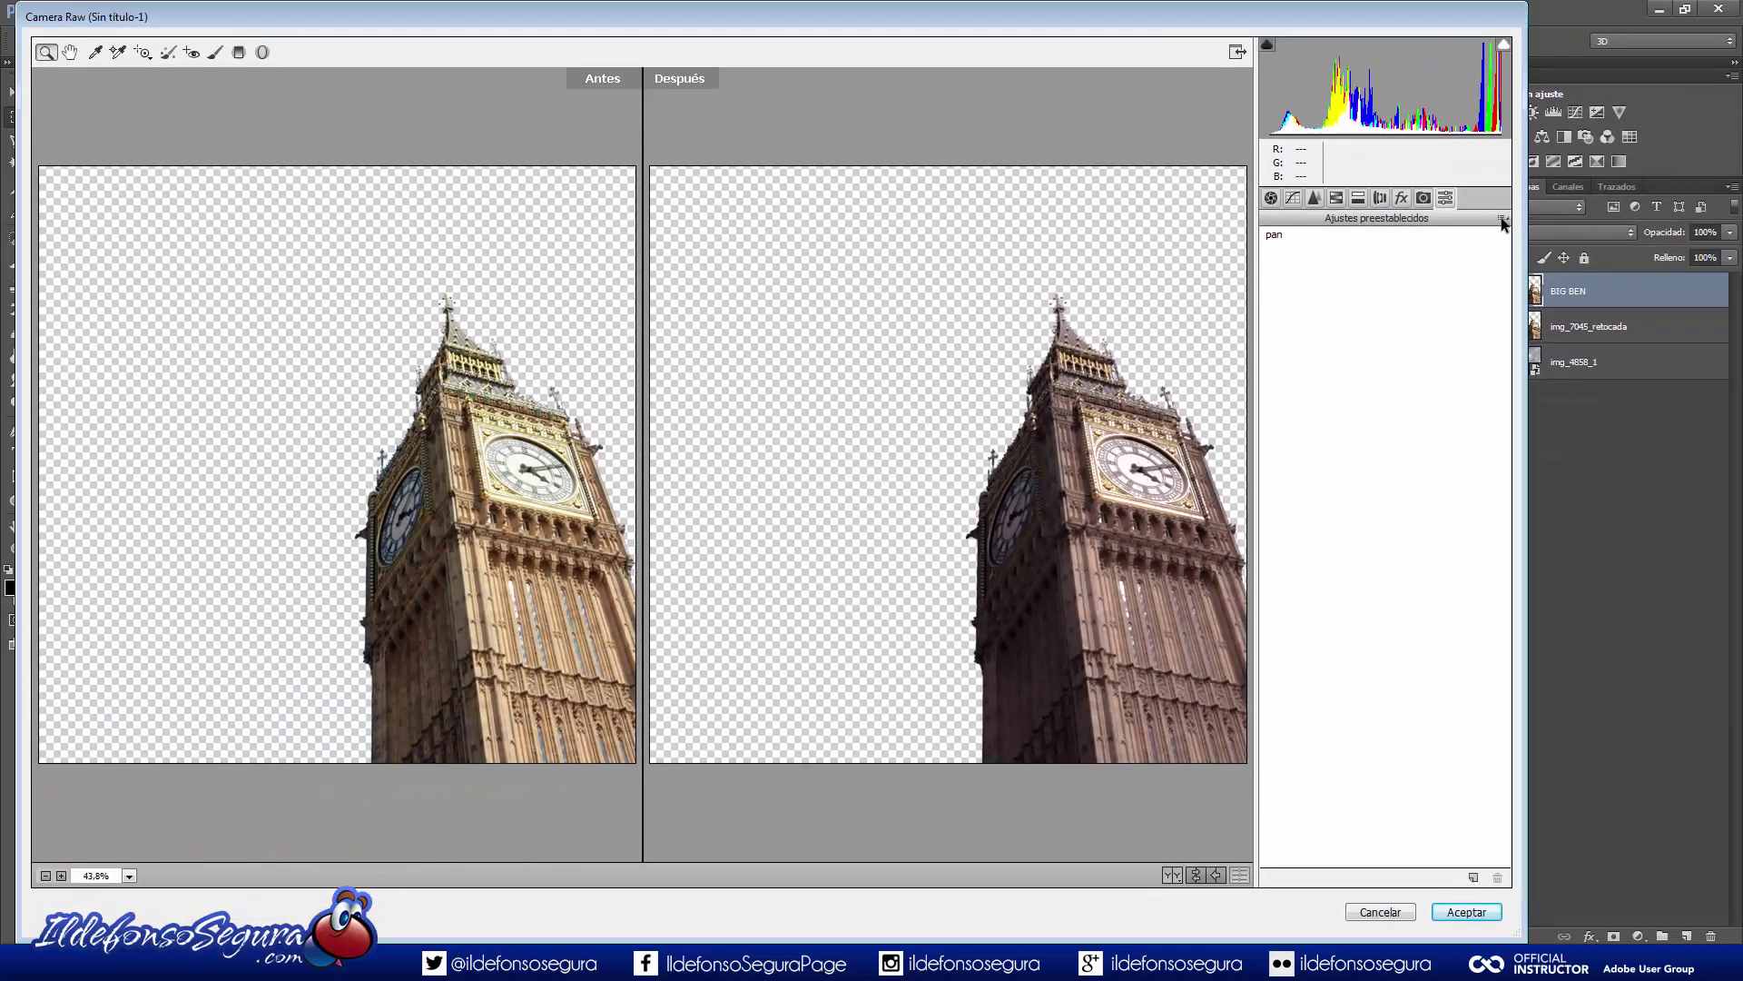
click(1502, 219)
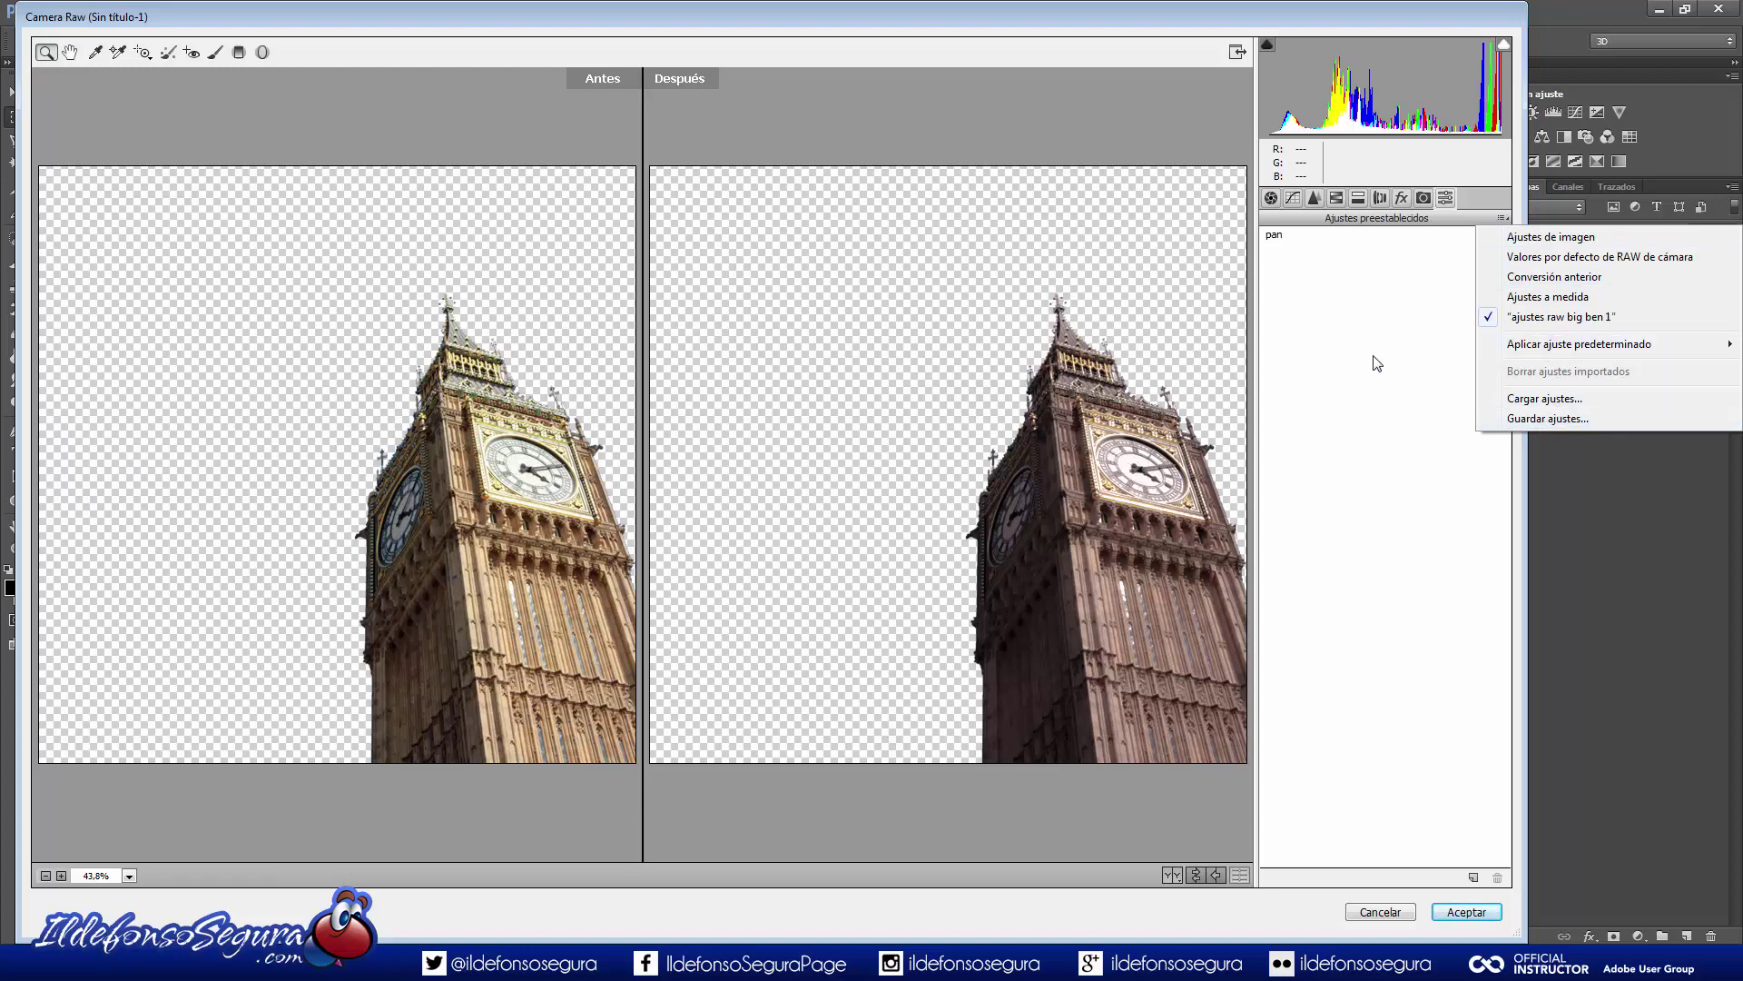
click(1300, 345)
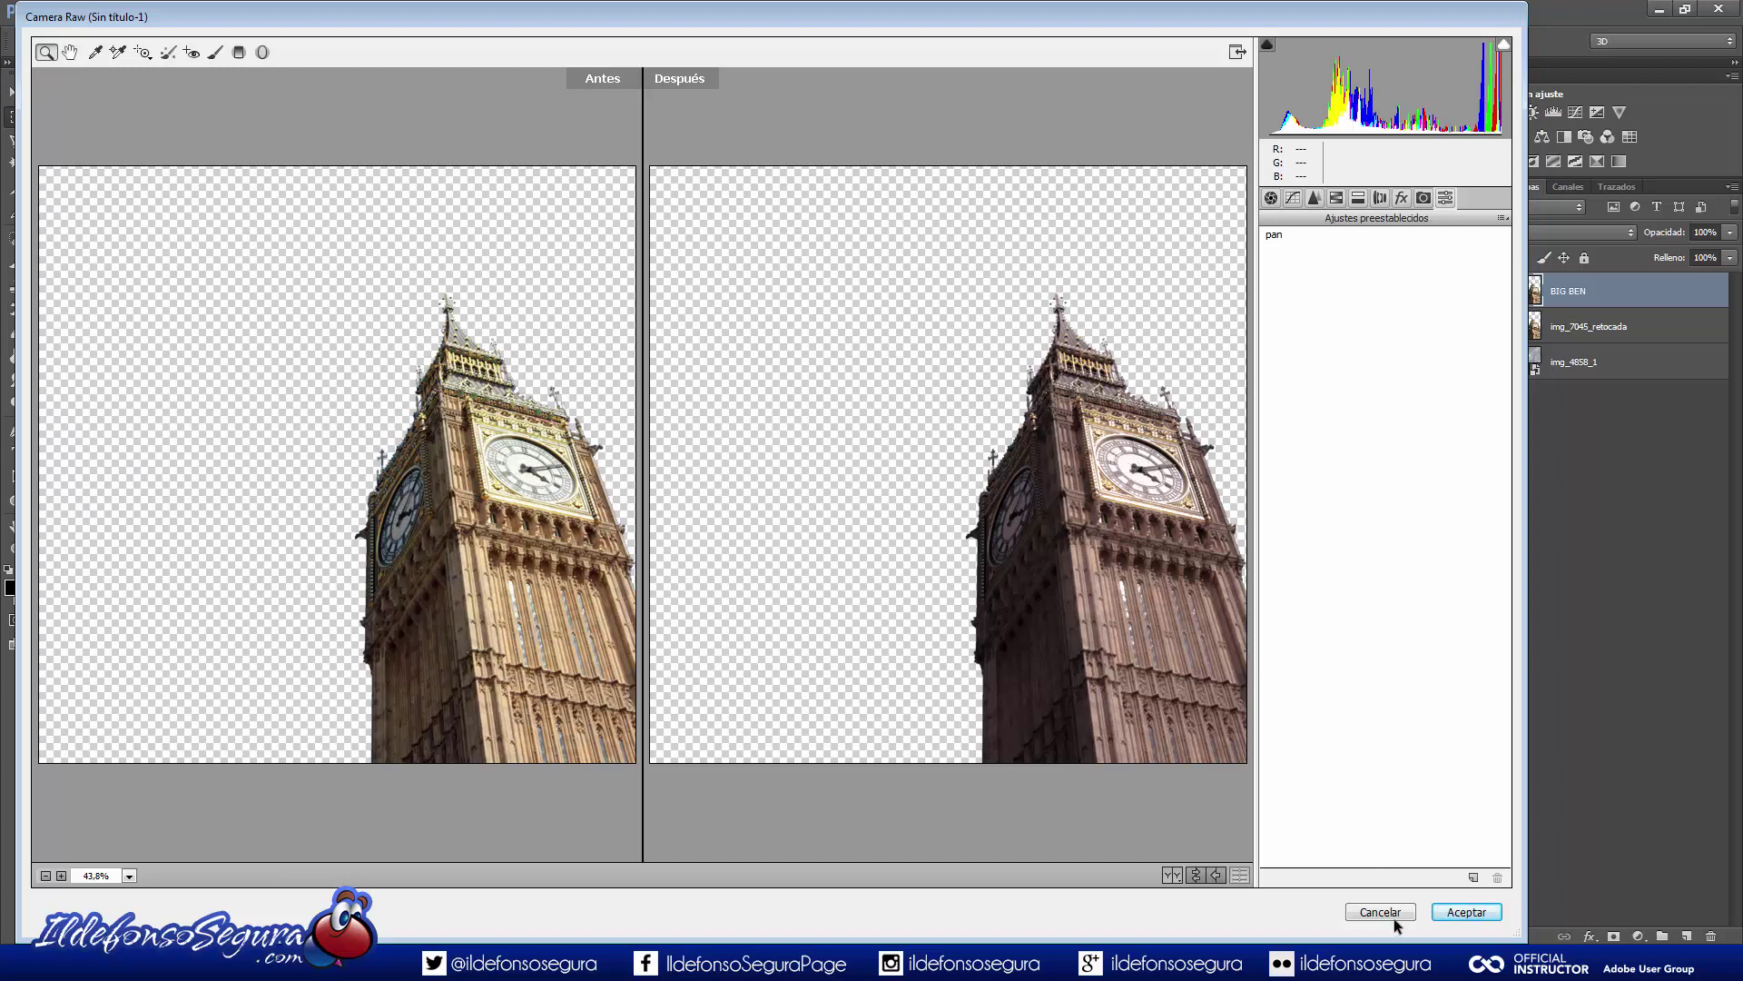
Apply the Camera Raw grade to BIG BEN and compare it against the original by toggling visibility.
click(1173, 875)
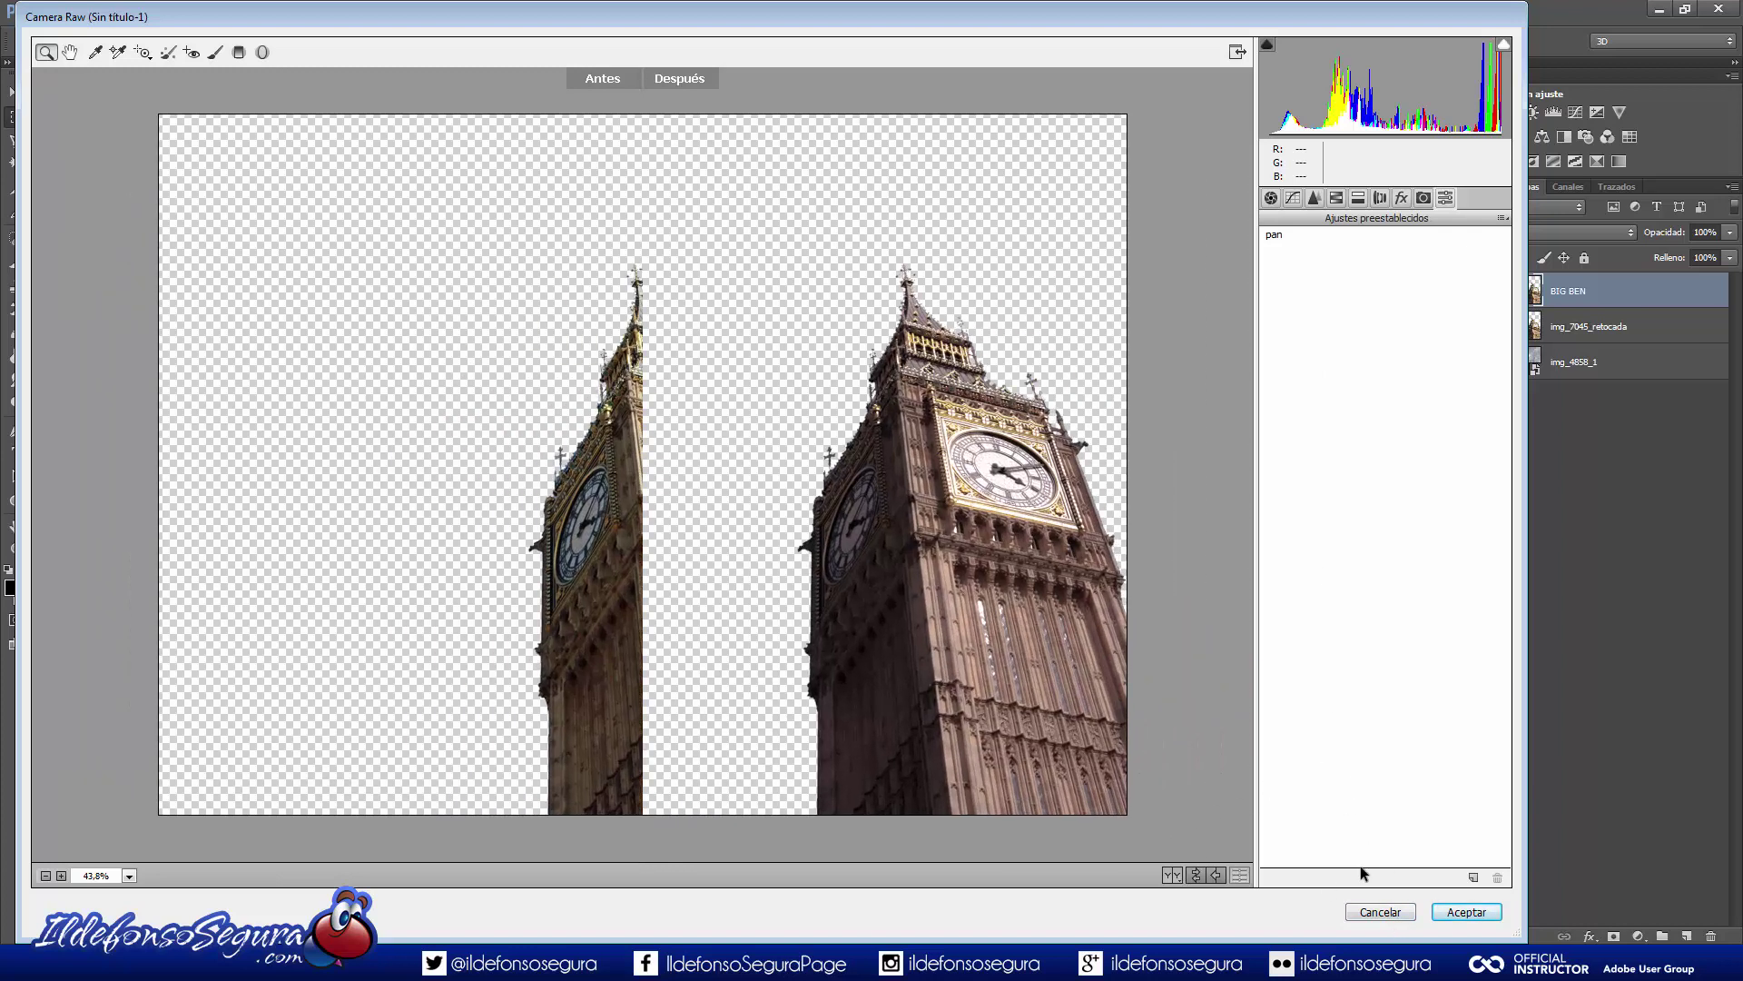
click(1455, 908)
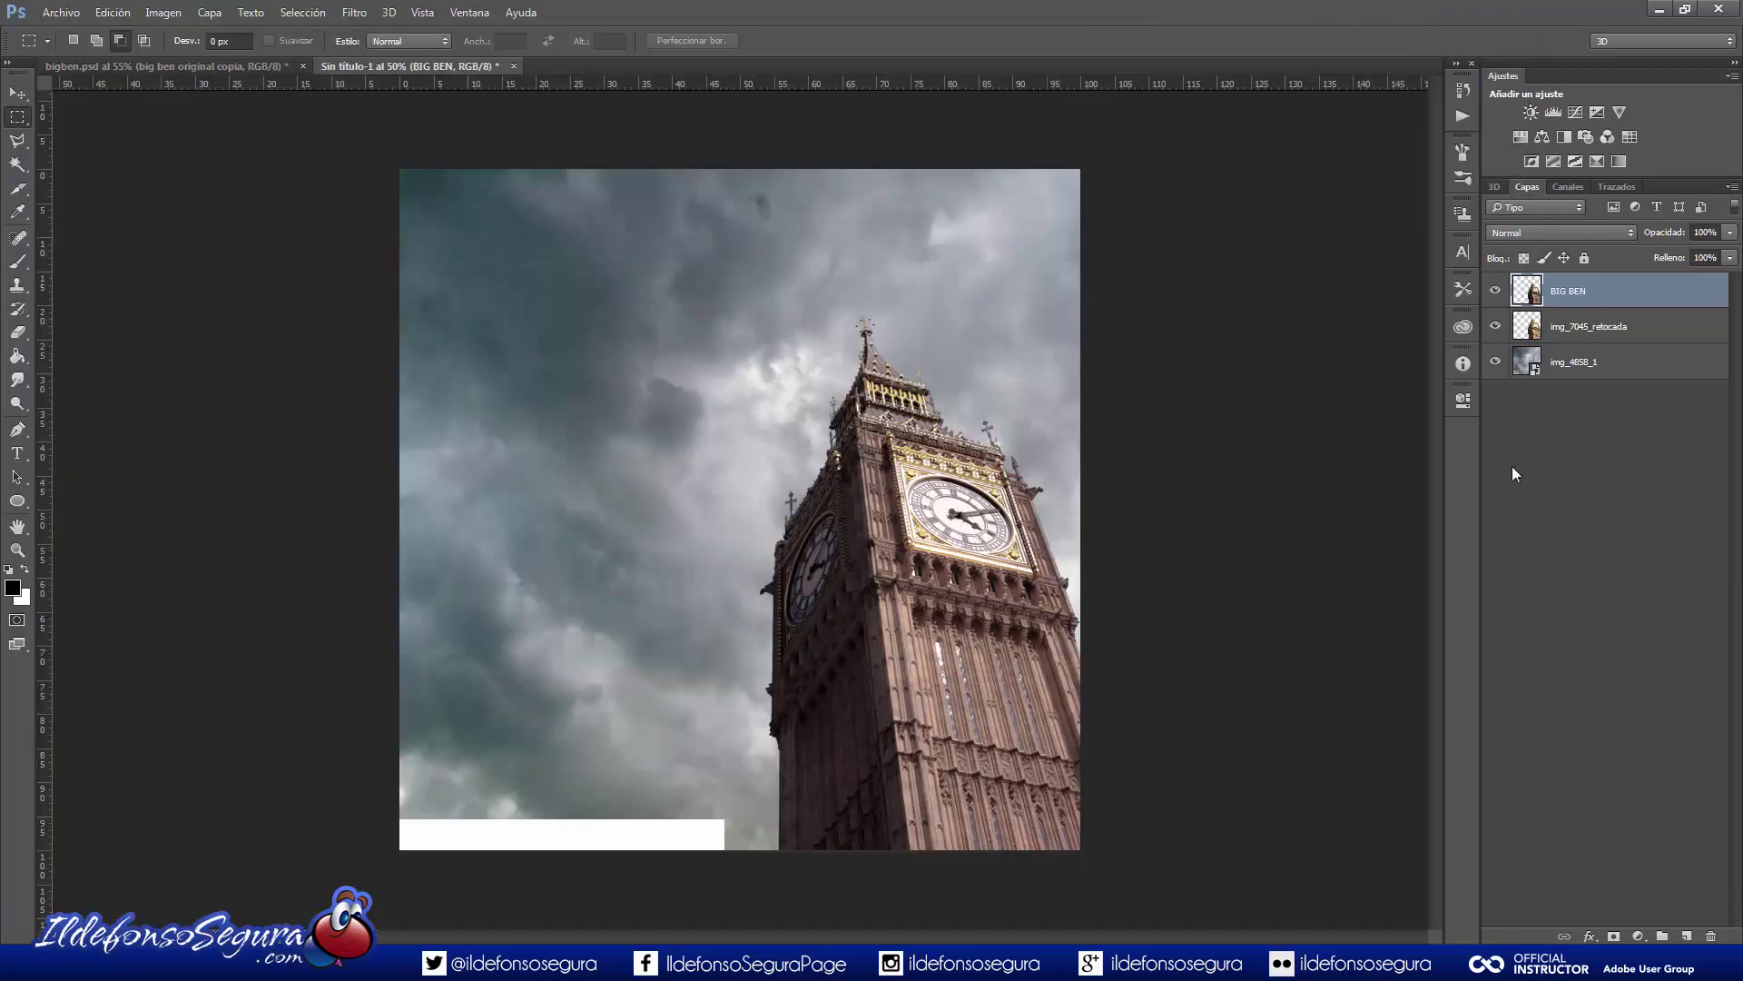
click(1499, 292)
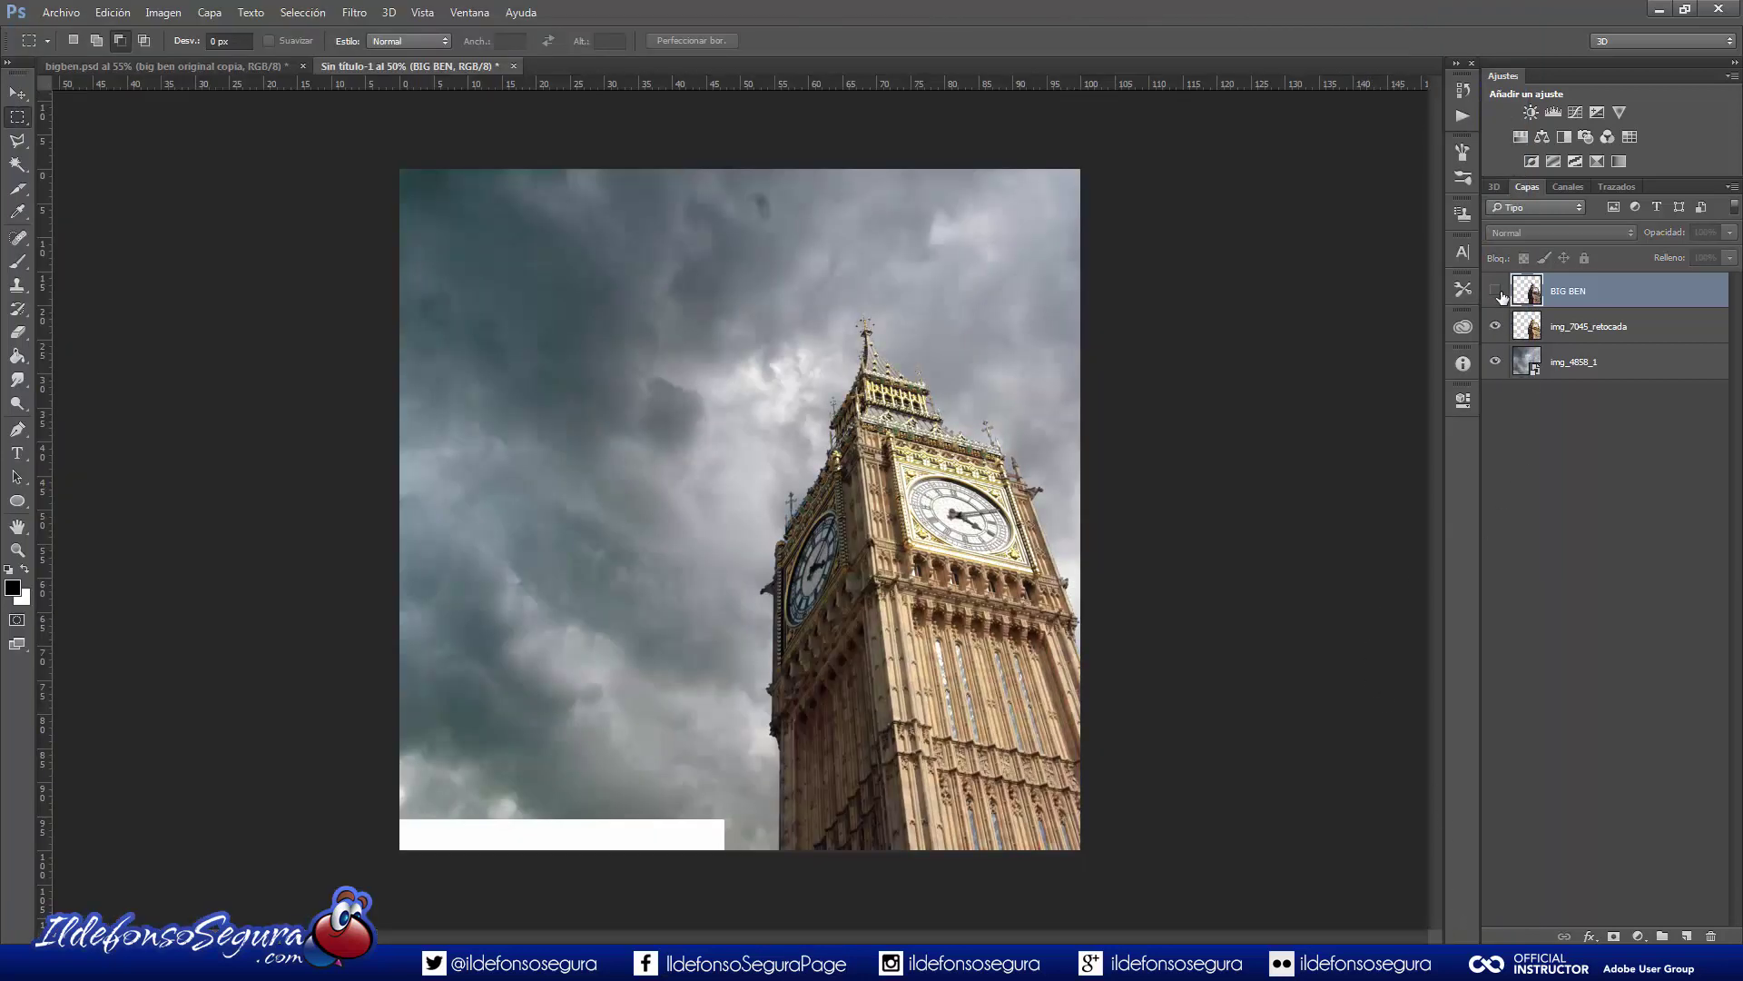
click(1496, 291)
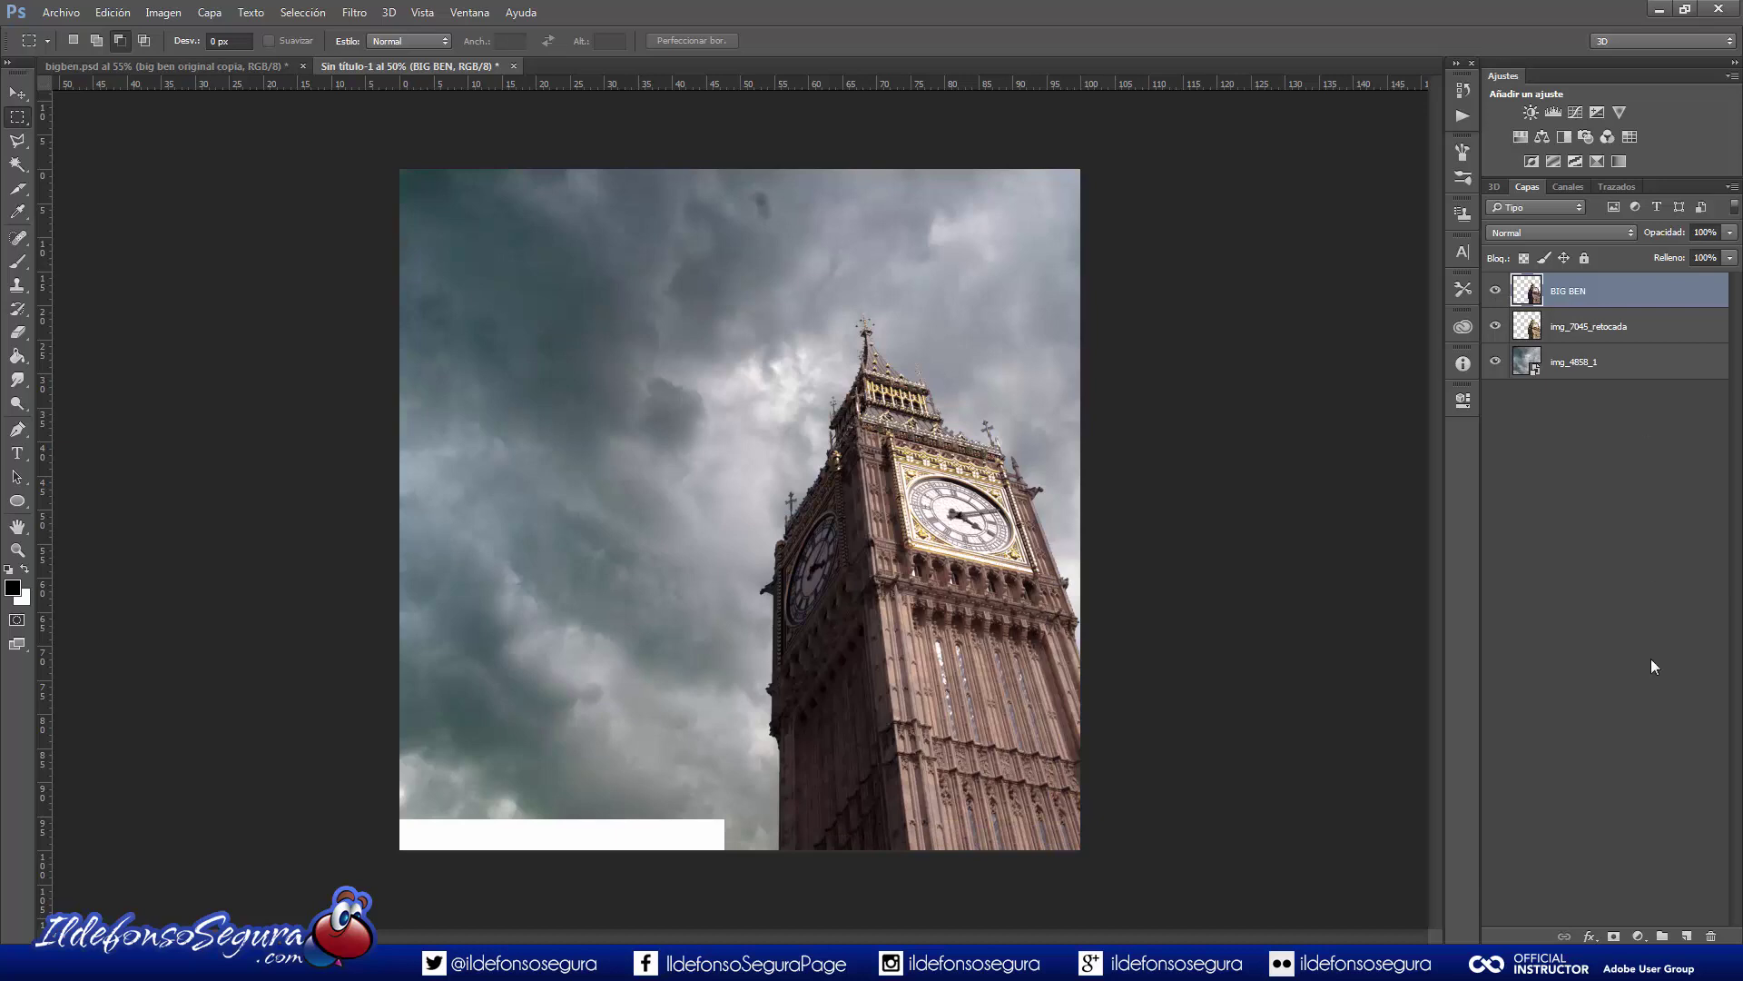
Duplicate BIG BEN and set the copy to 25% opacity in Subexponer color (Color Burn) blending.
drag(1525, 294, 1687, 930)
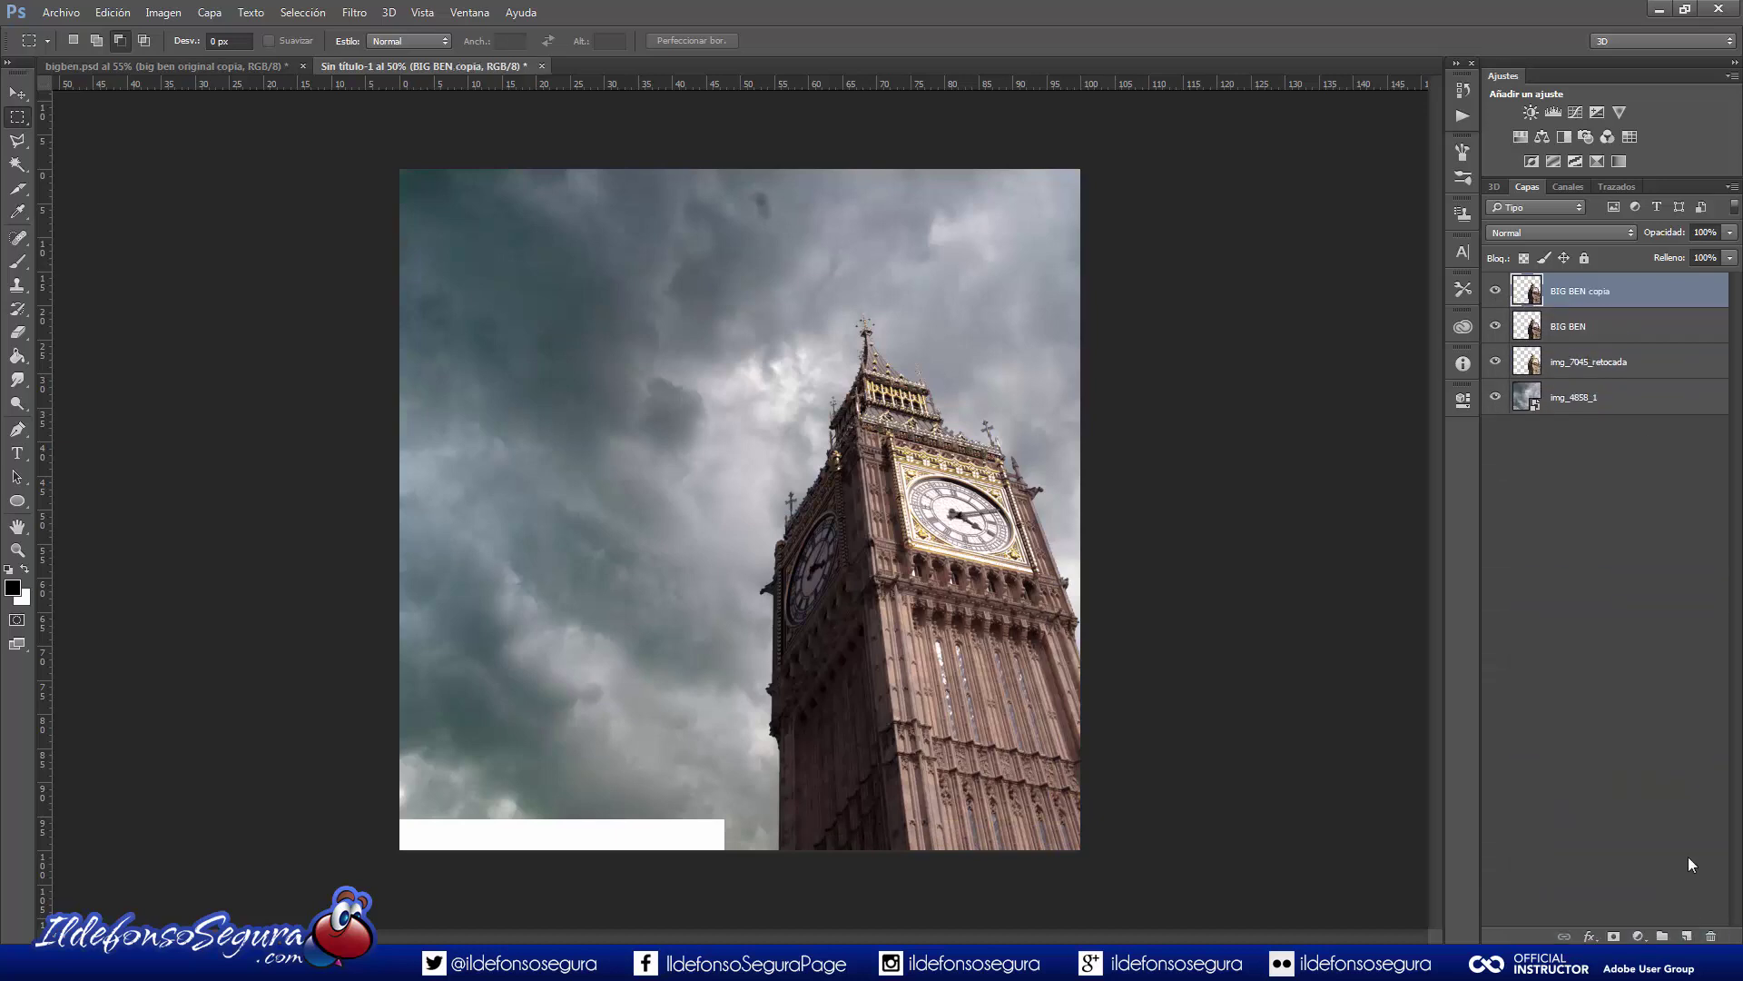
click(1700, 232)
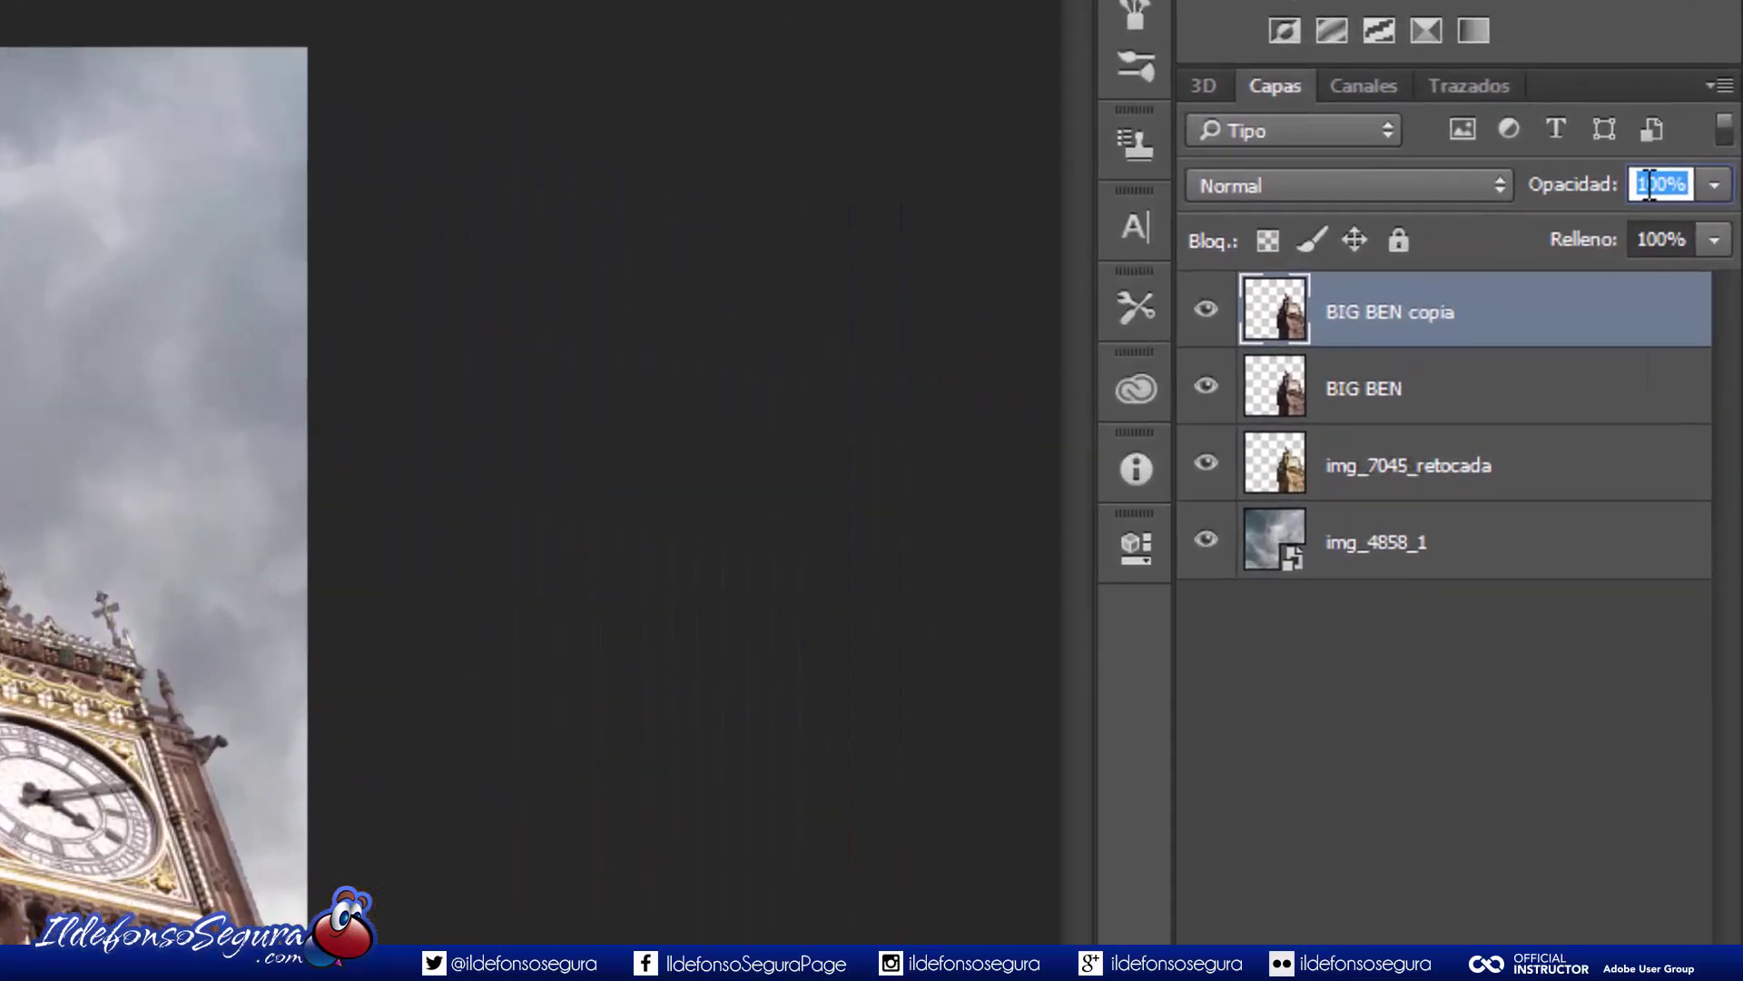
text(25)
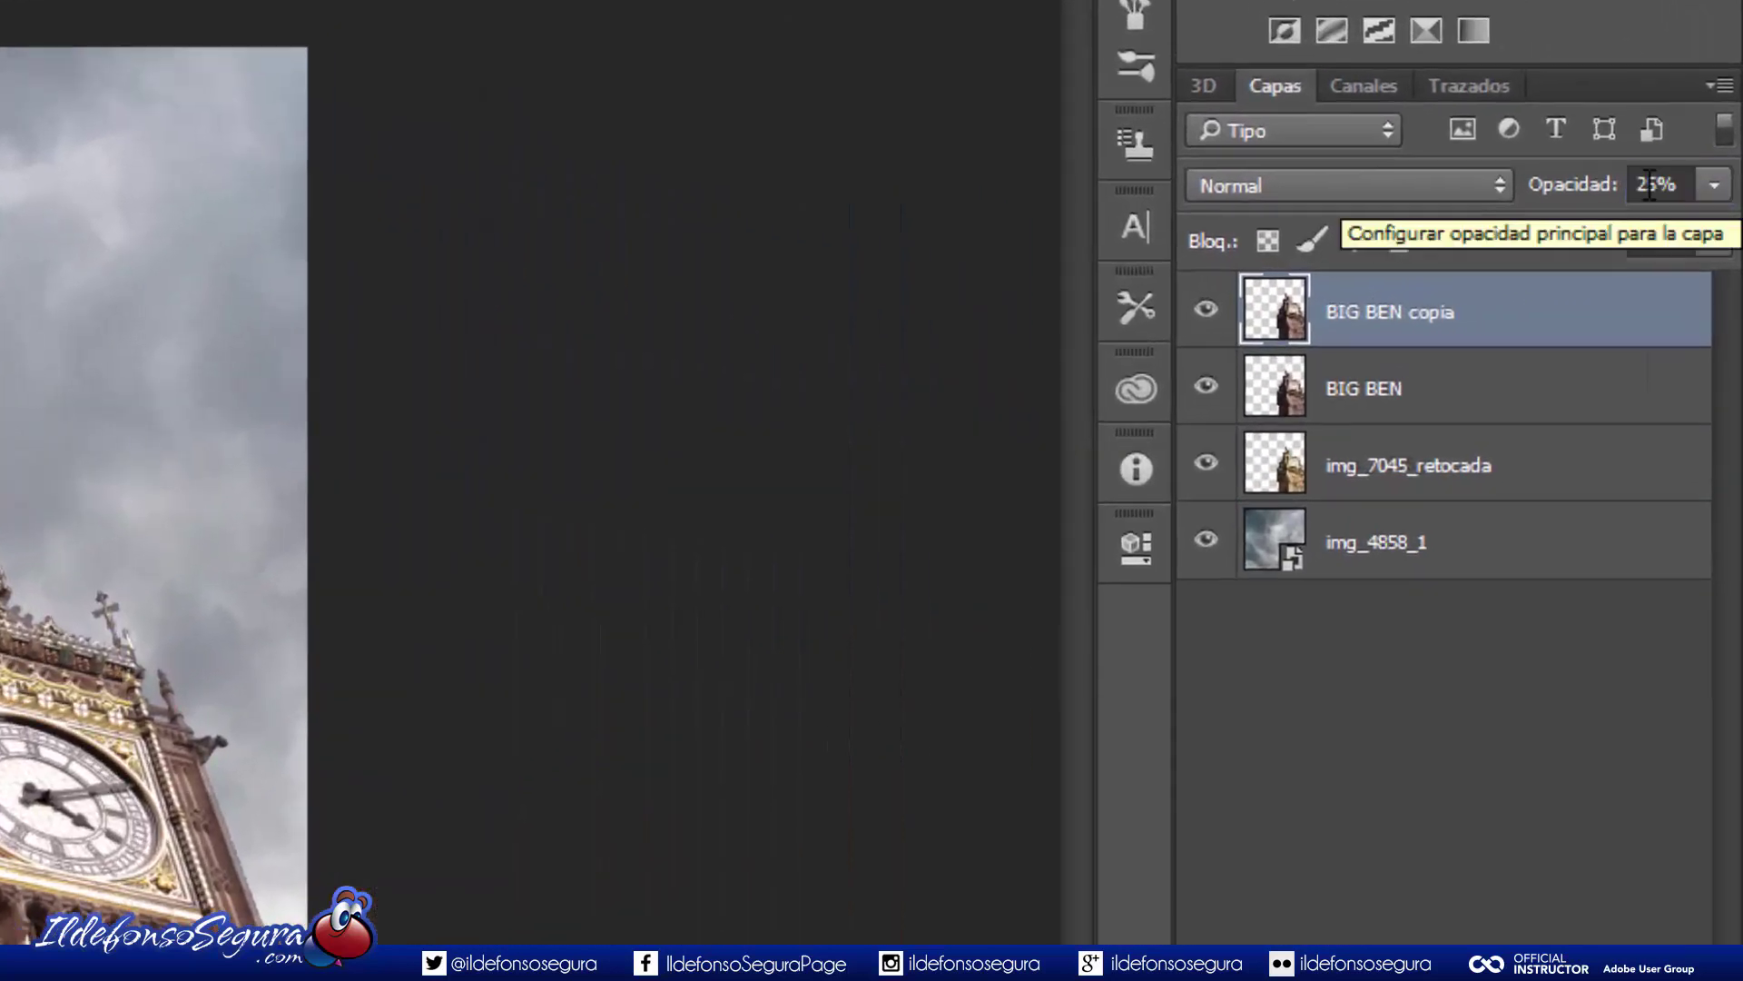
click(1367, 189)
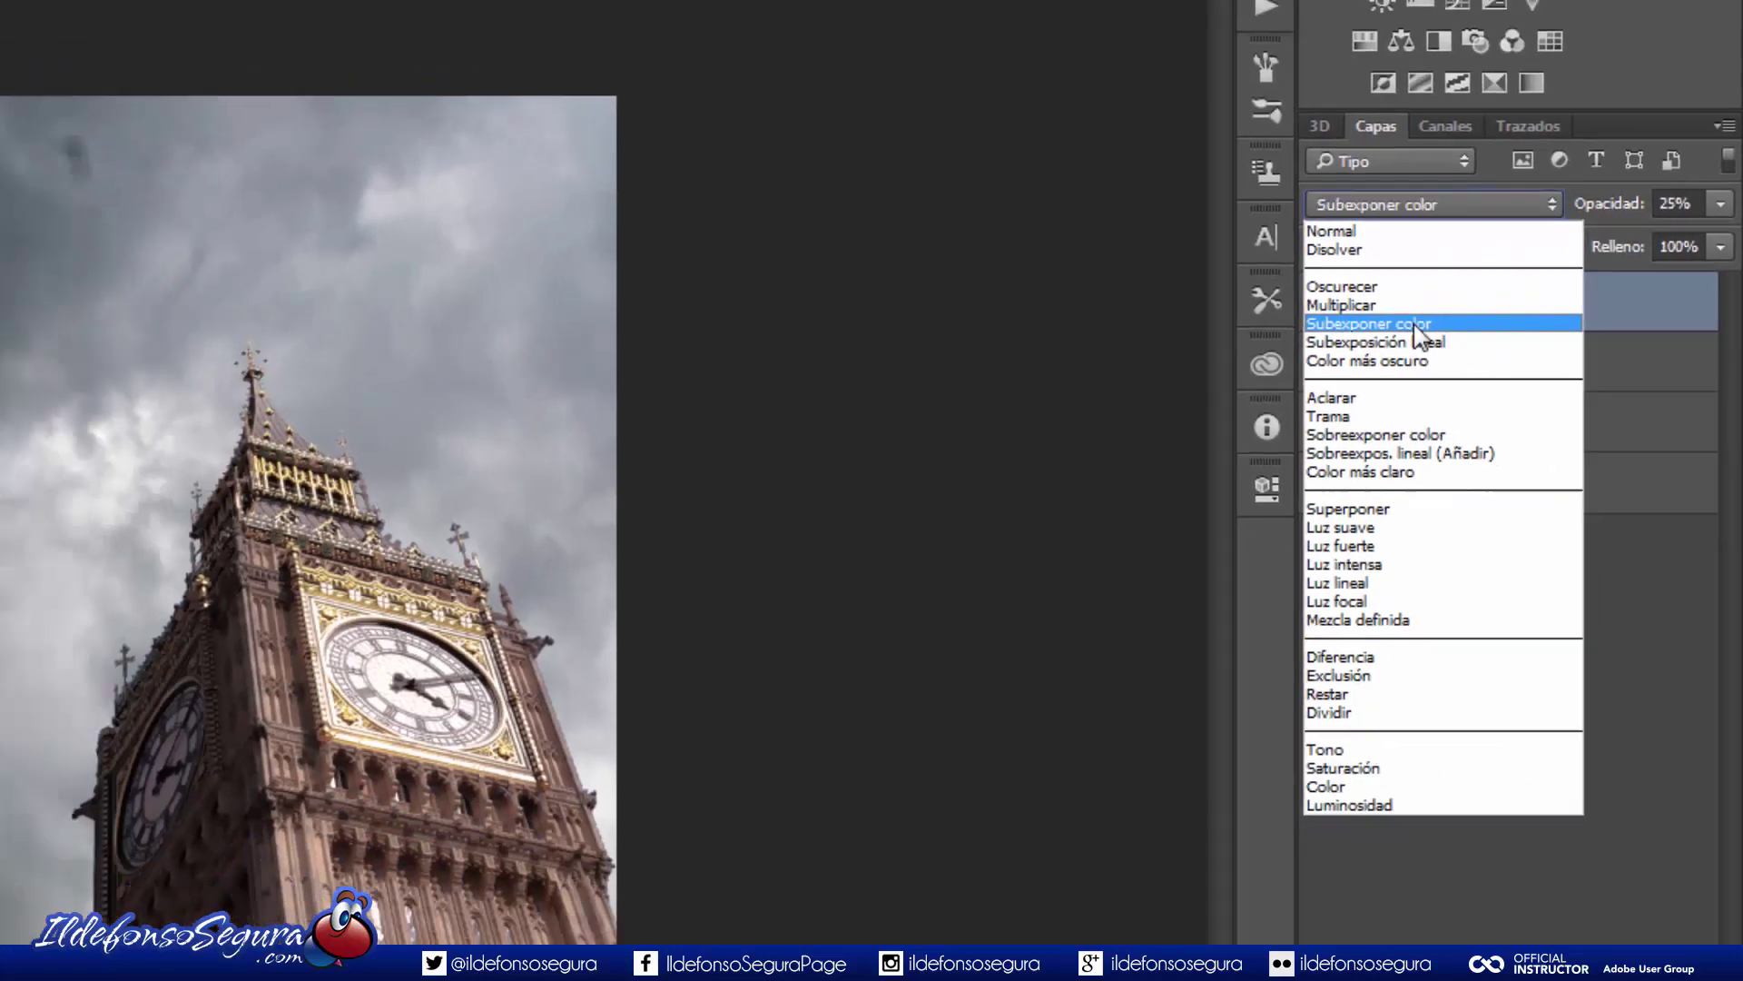
click(1312, 337)
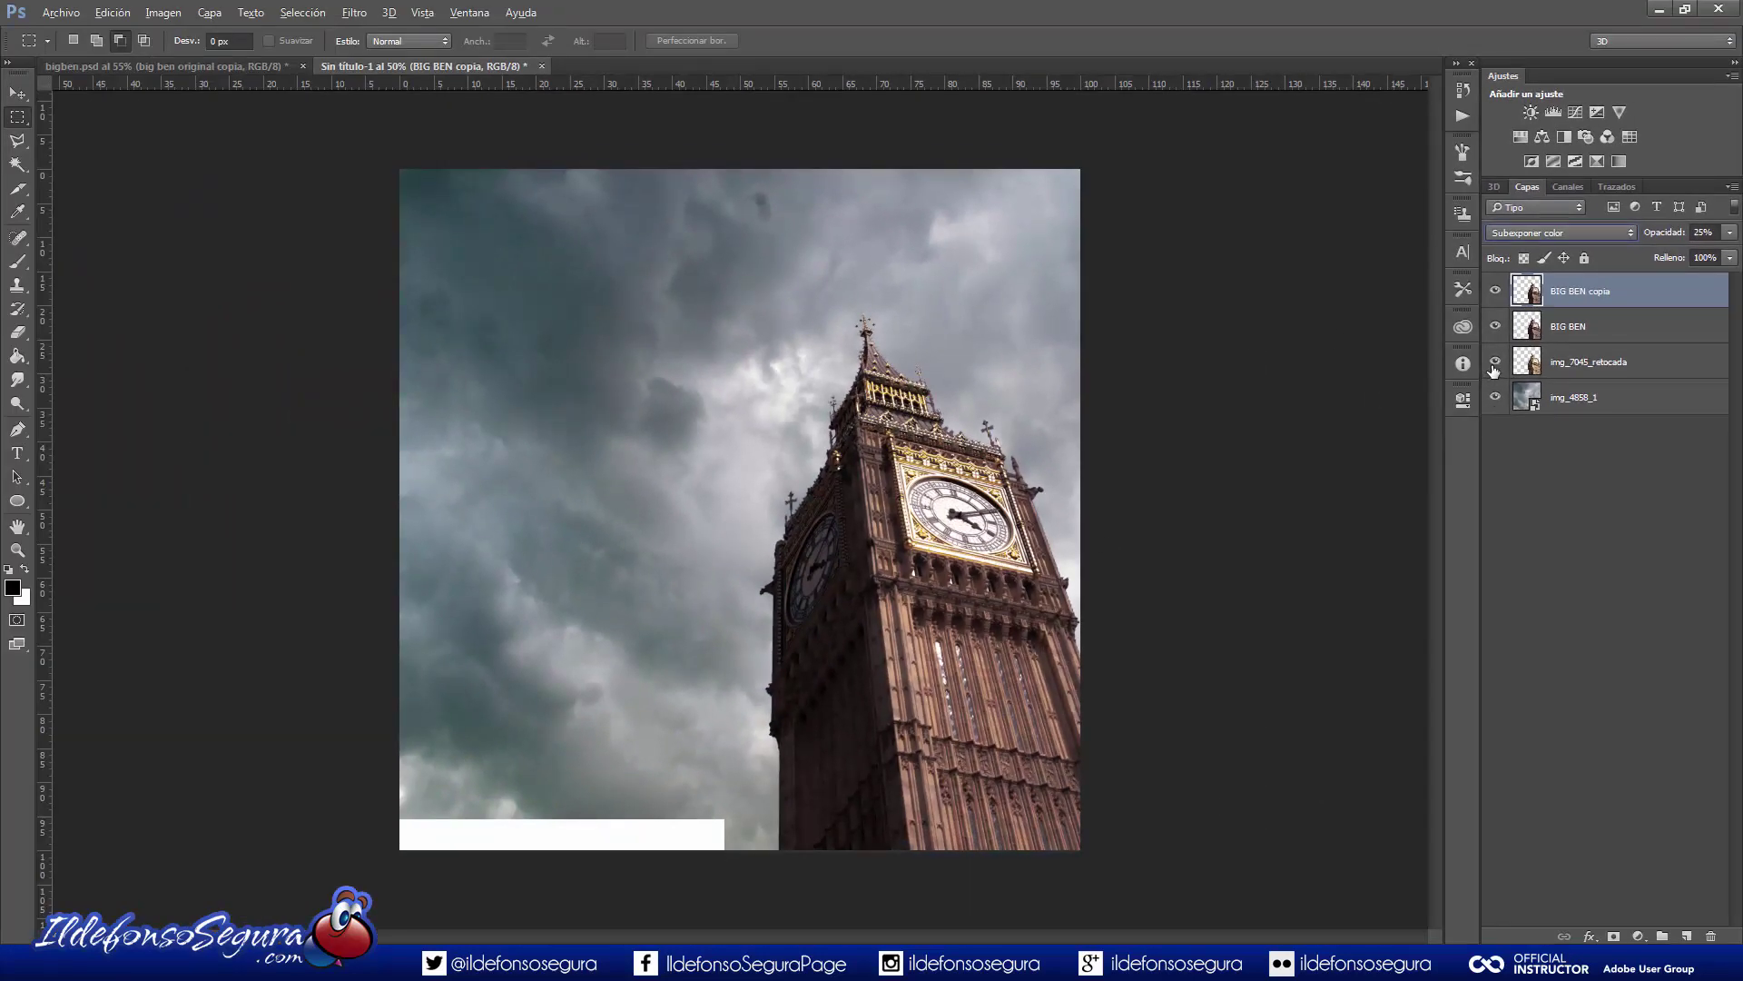
alt+click(1493, 363)
alt+click(1493, 363)
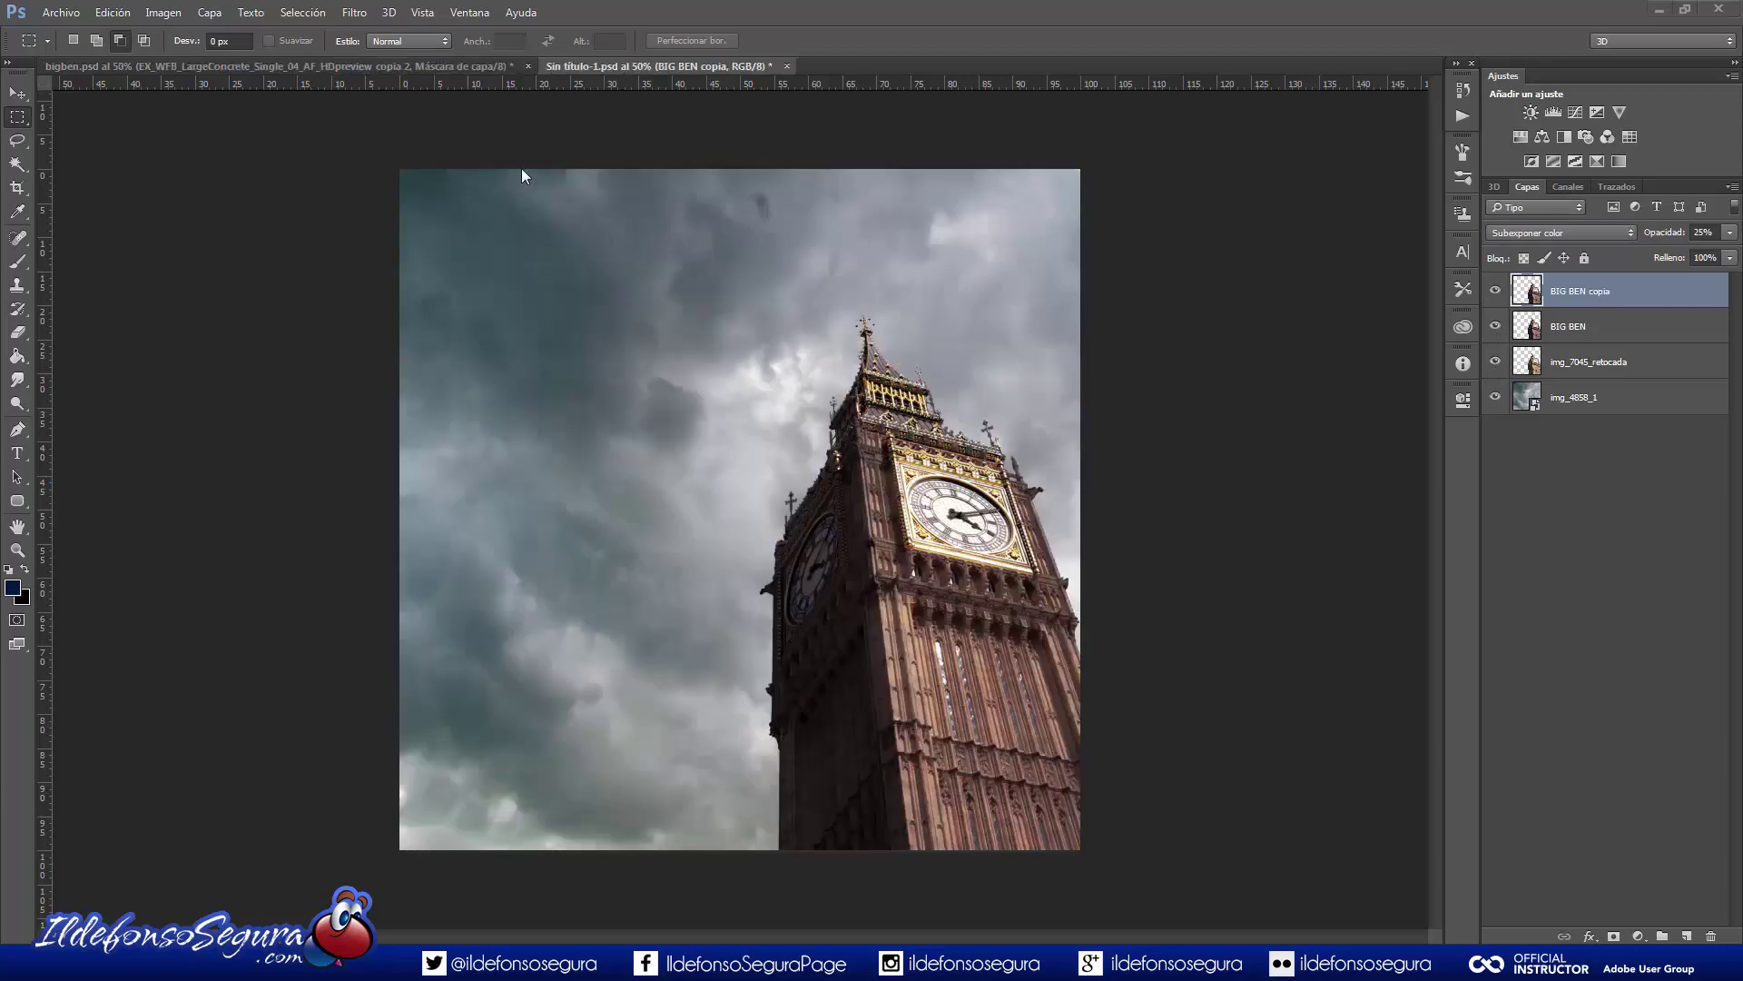
Place Explosion Dust 1, flip it horizontally, and angle it over the tower top.
click(61, 13)
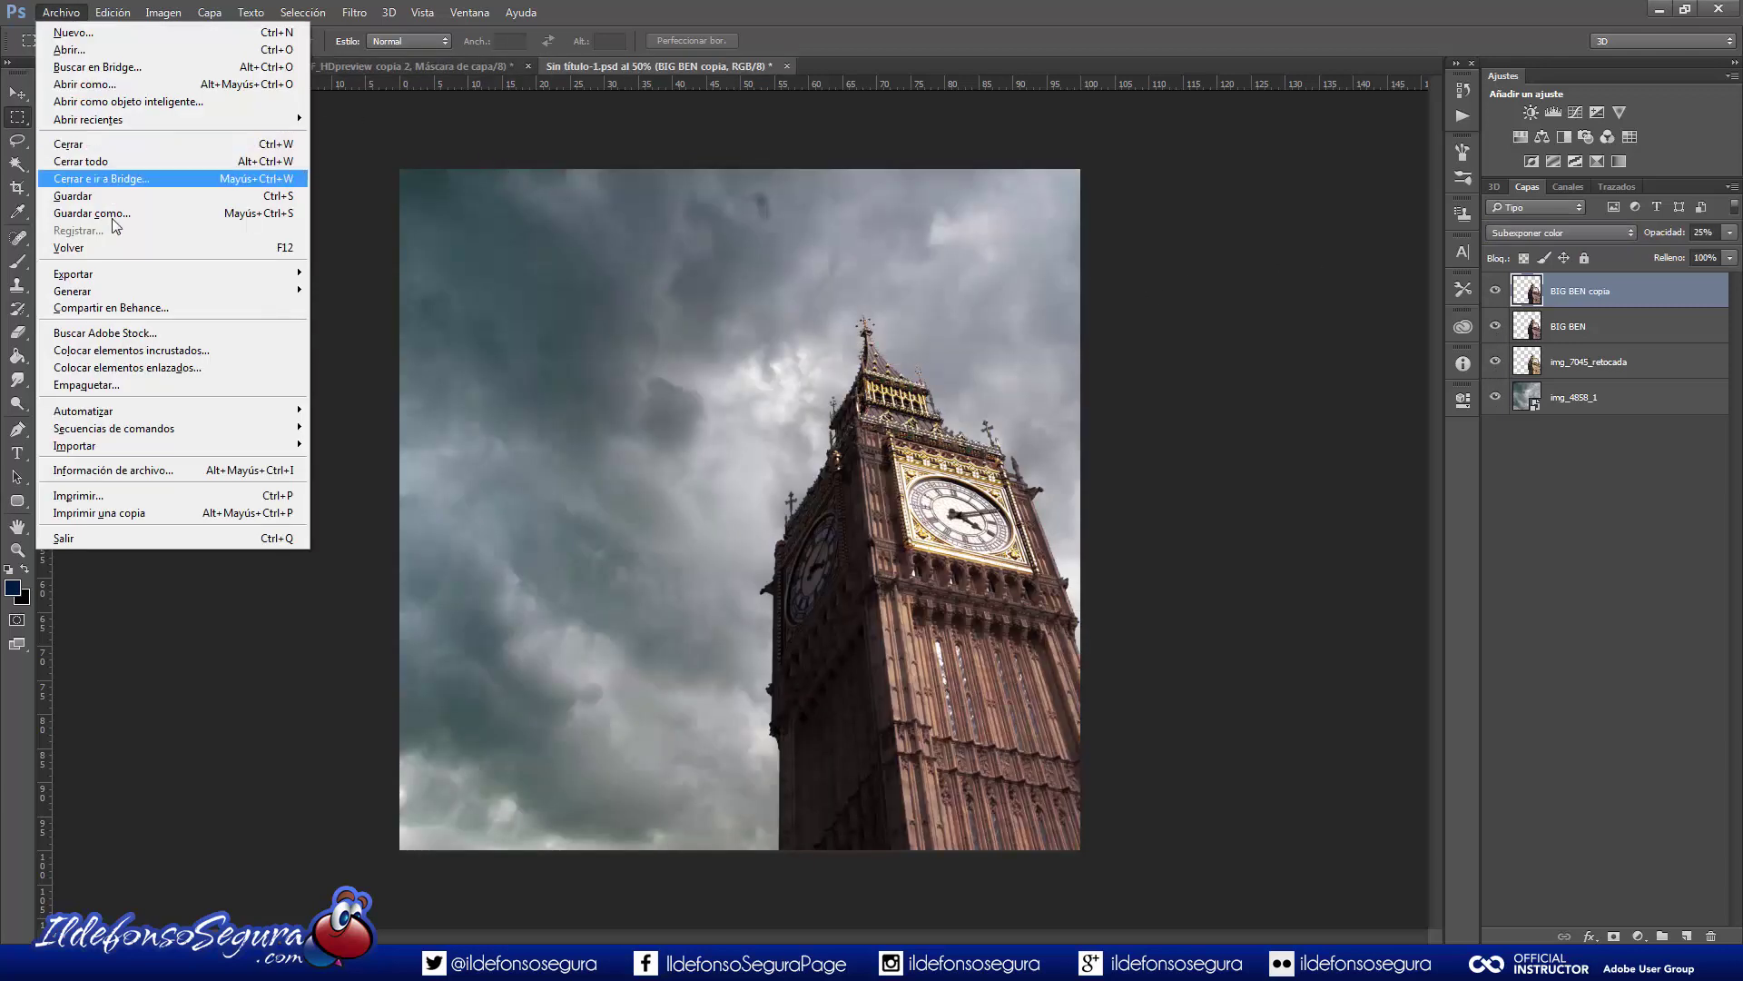
click(127, 350)
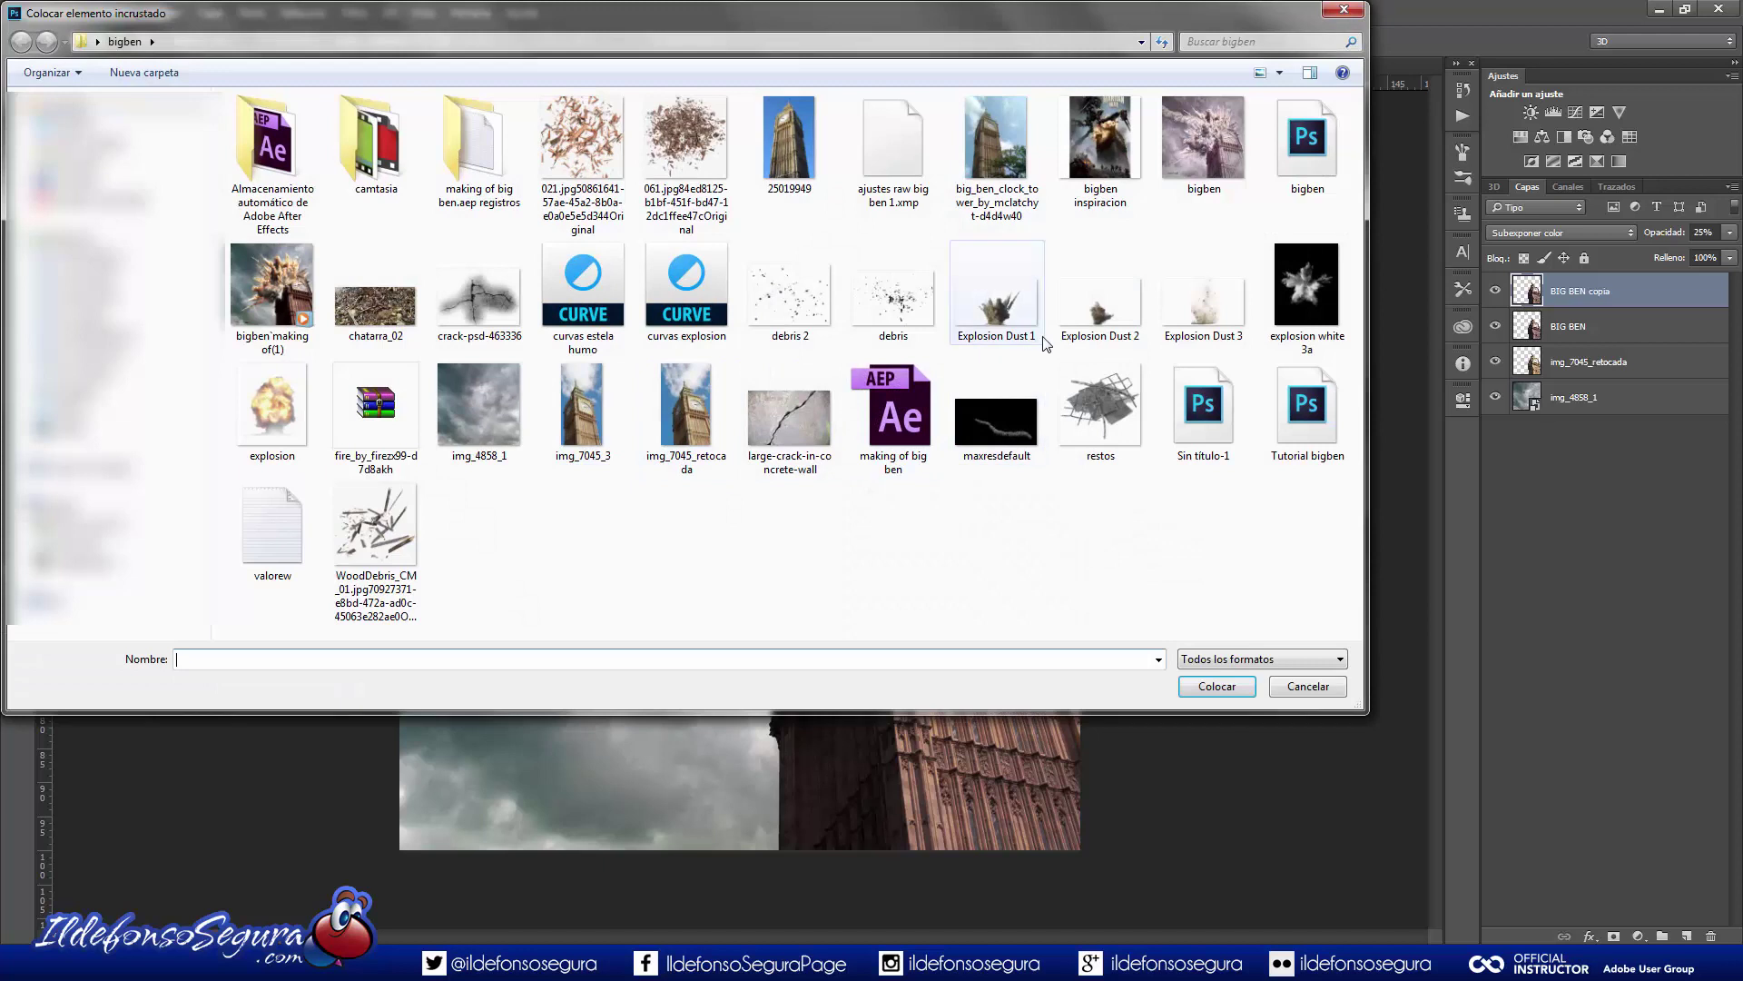
click(1011, 331)
click(1212, 685)
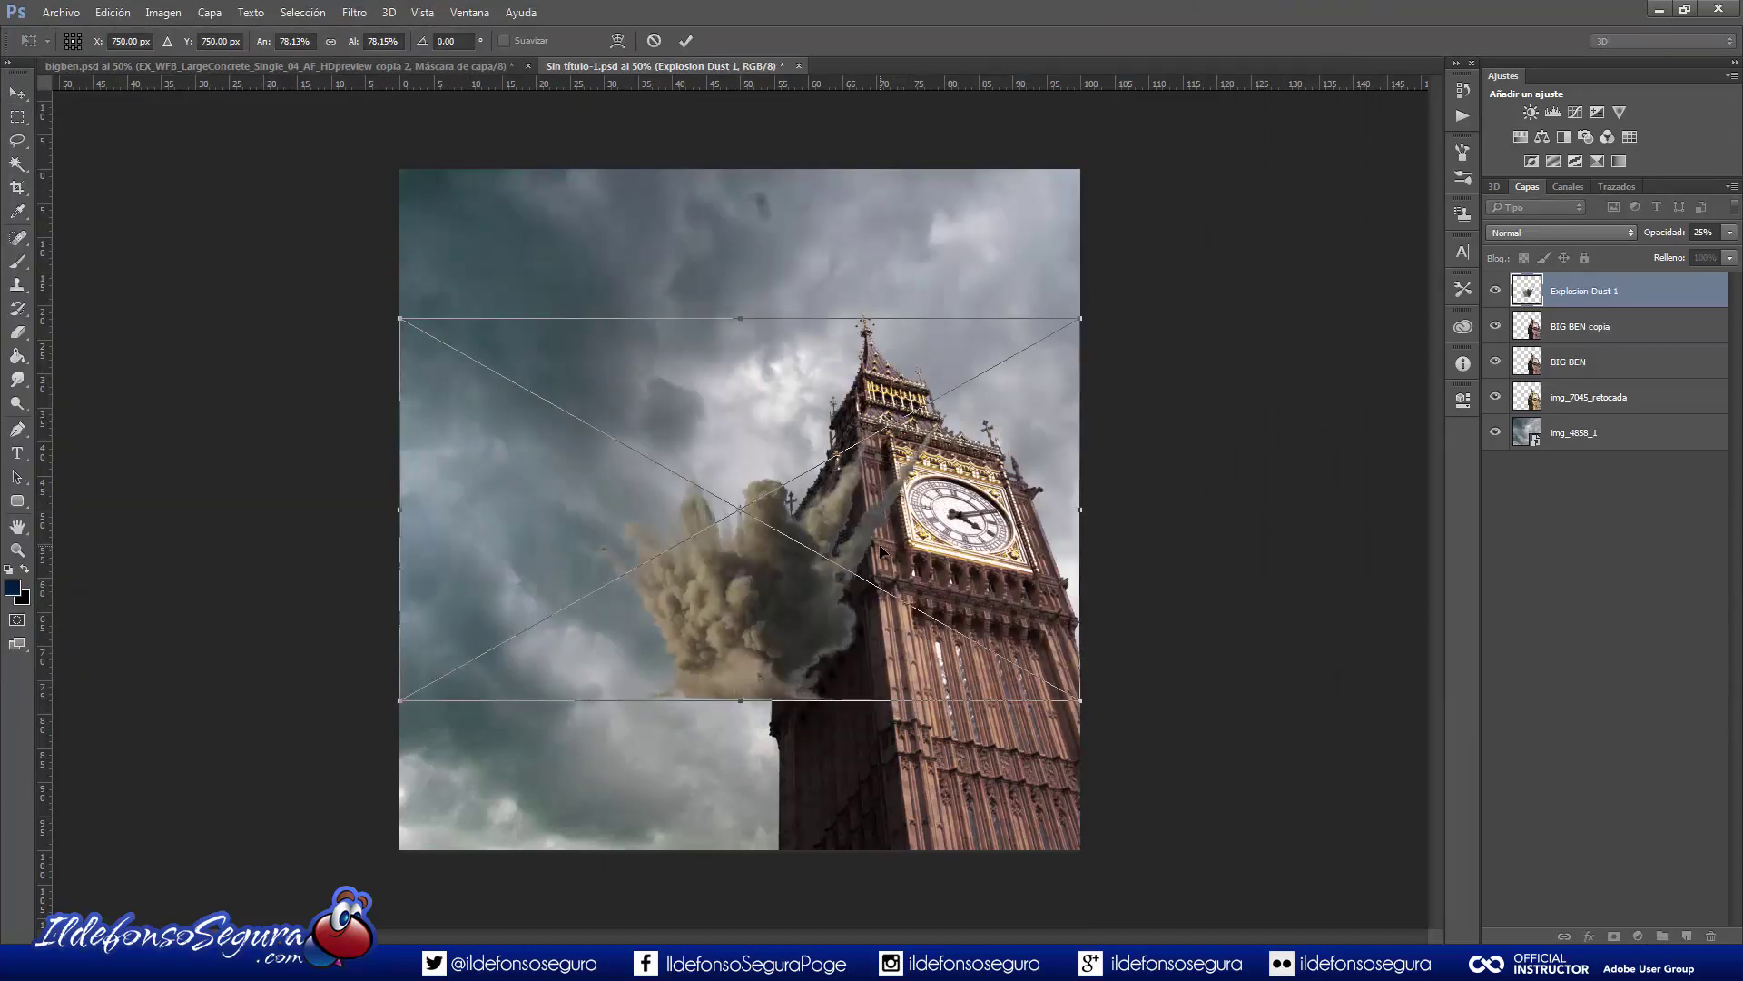
right_click(881, 549)
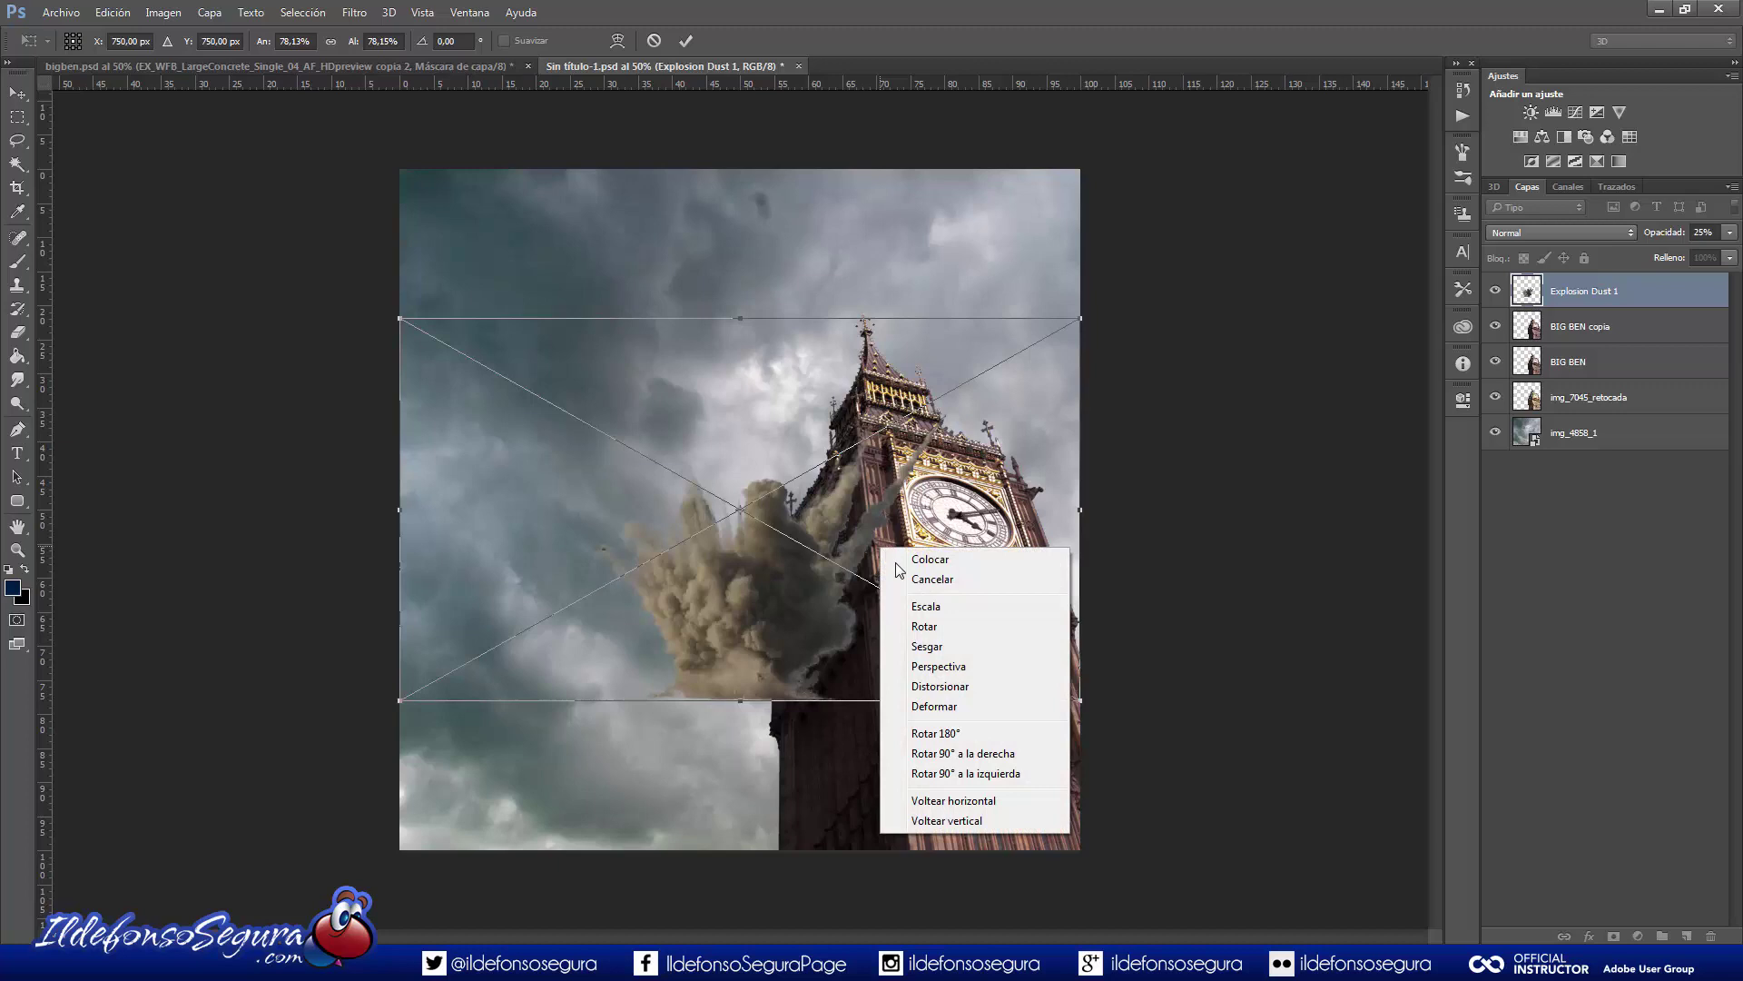
click(953, 800)
drag(740, 545, 781, 336)
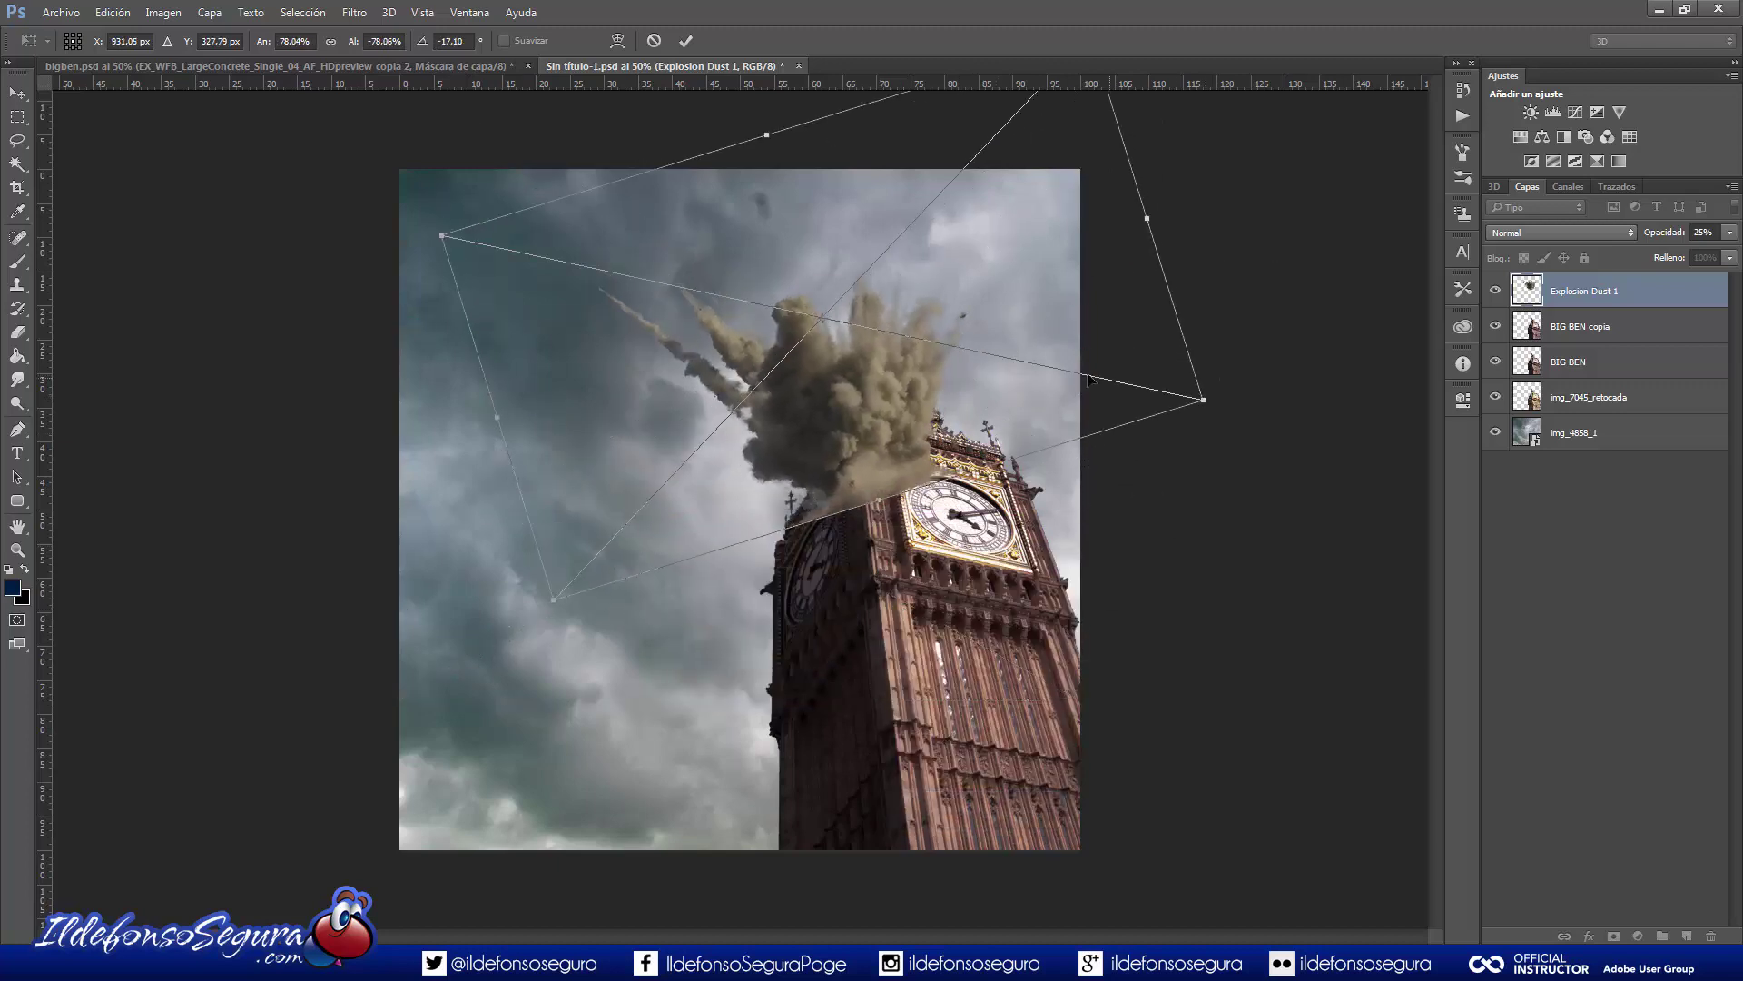
click(687, 41)
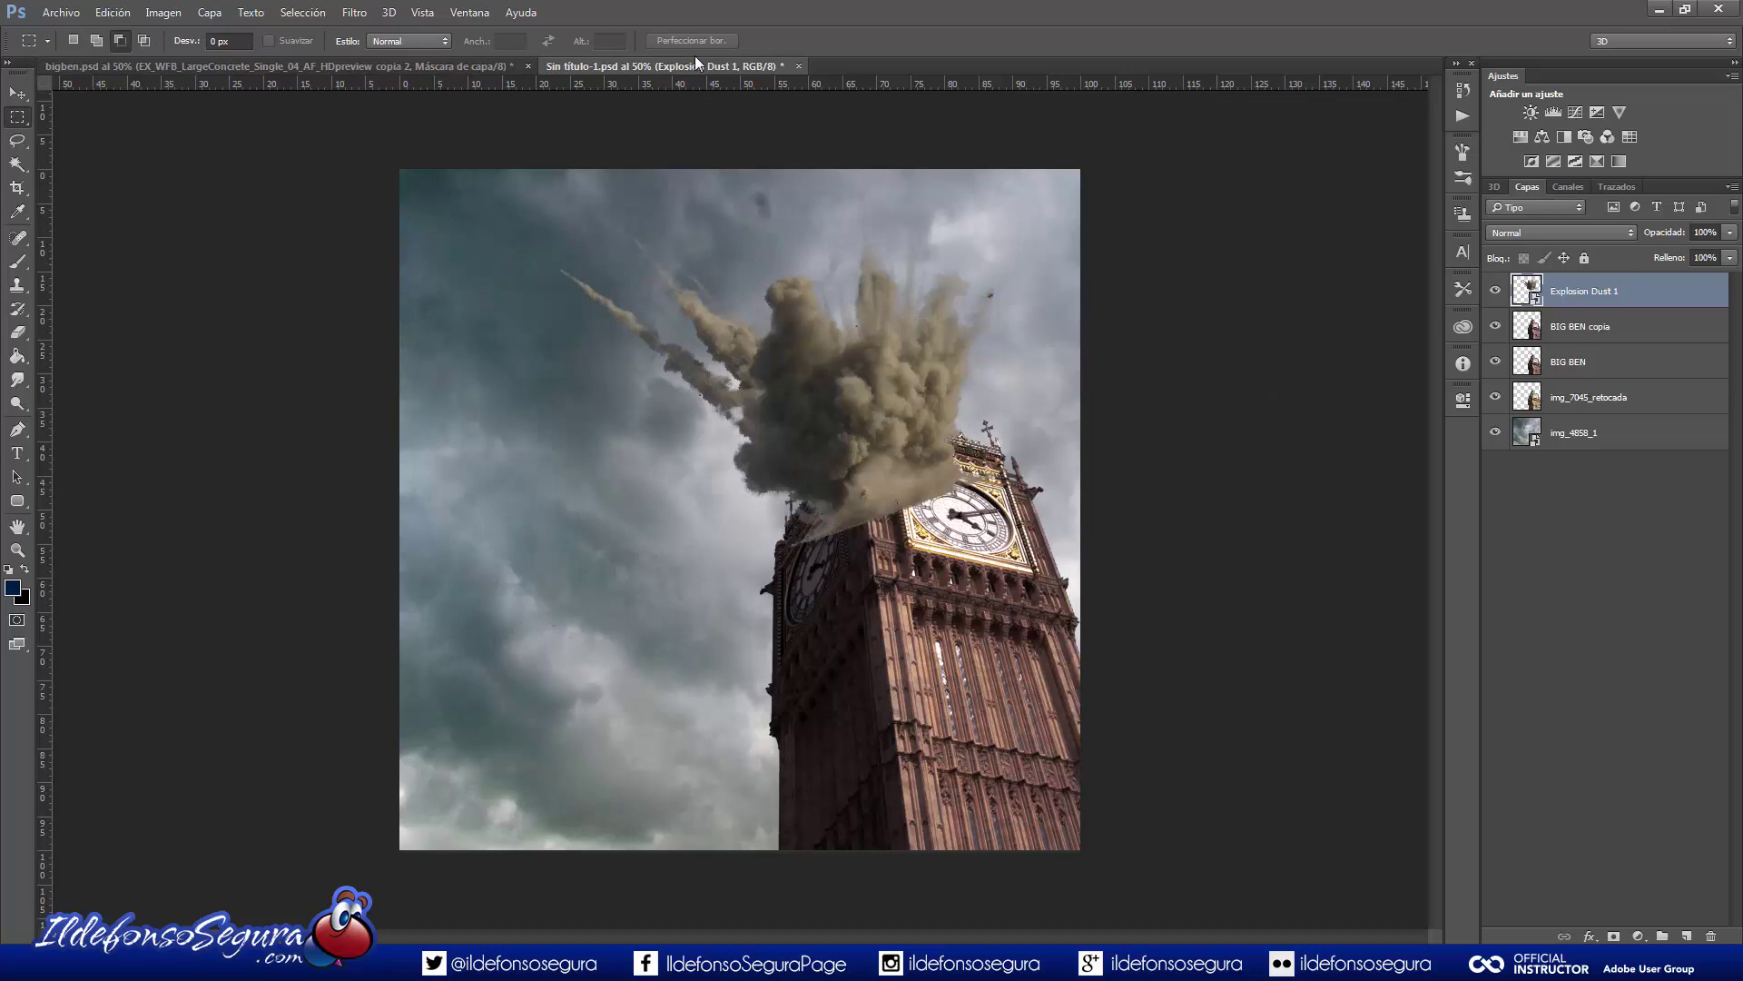
Mask the explosion to its own pixels and feather the mask by 6 px.
key(ctrl)
ctrl+click(1531, 289)
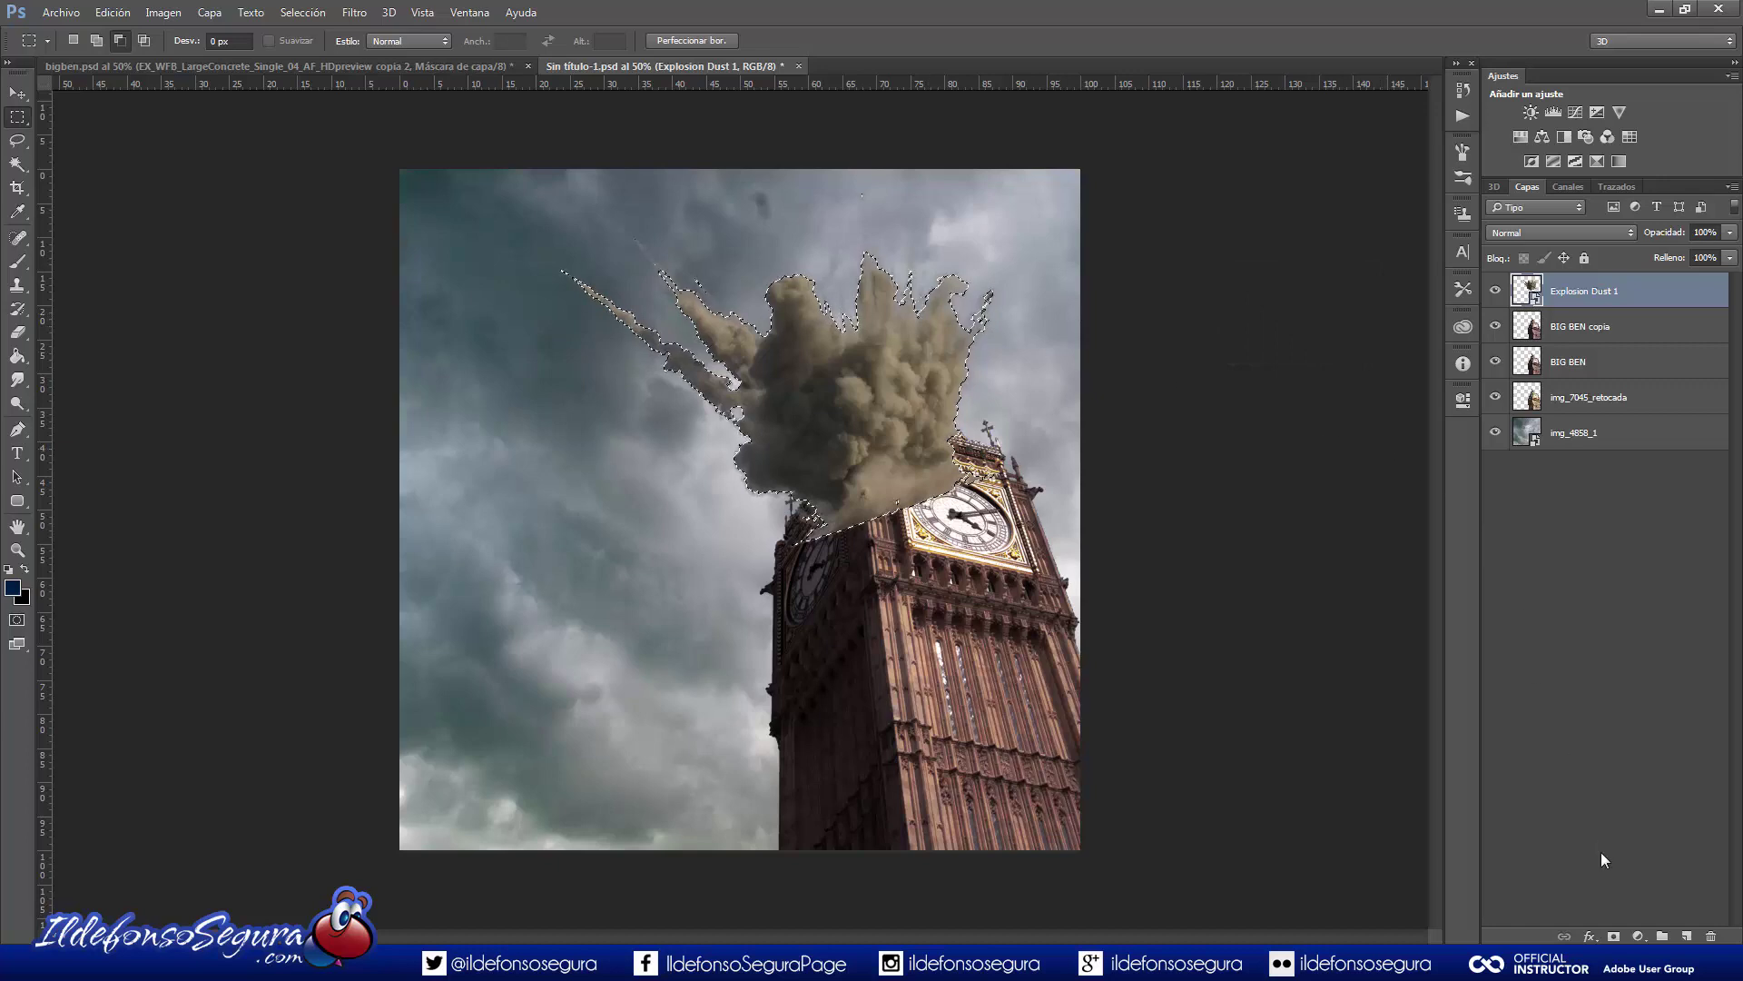
click(1614, 936)
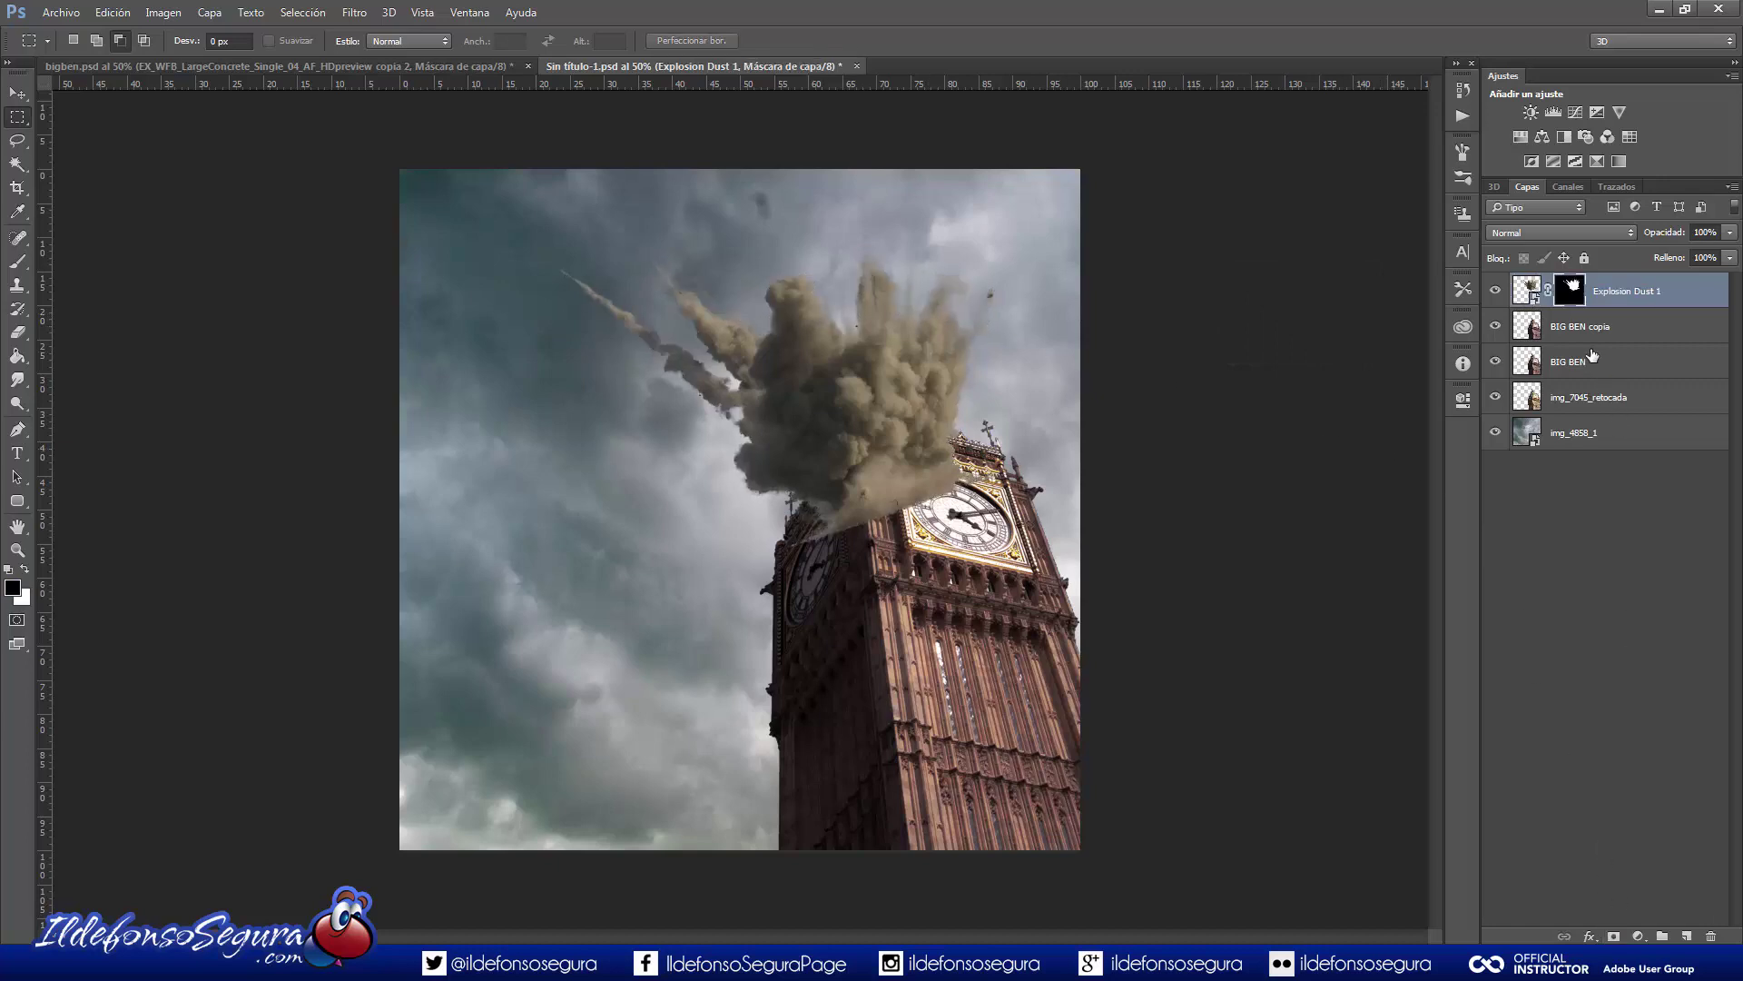
double_click(1575, 297)
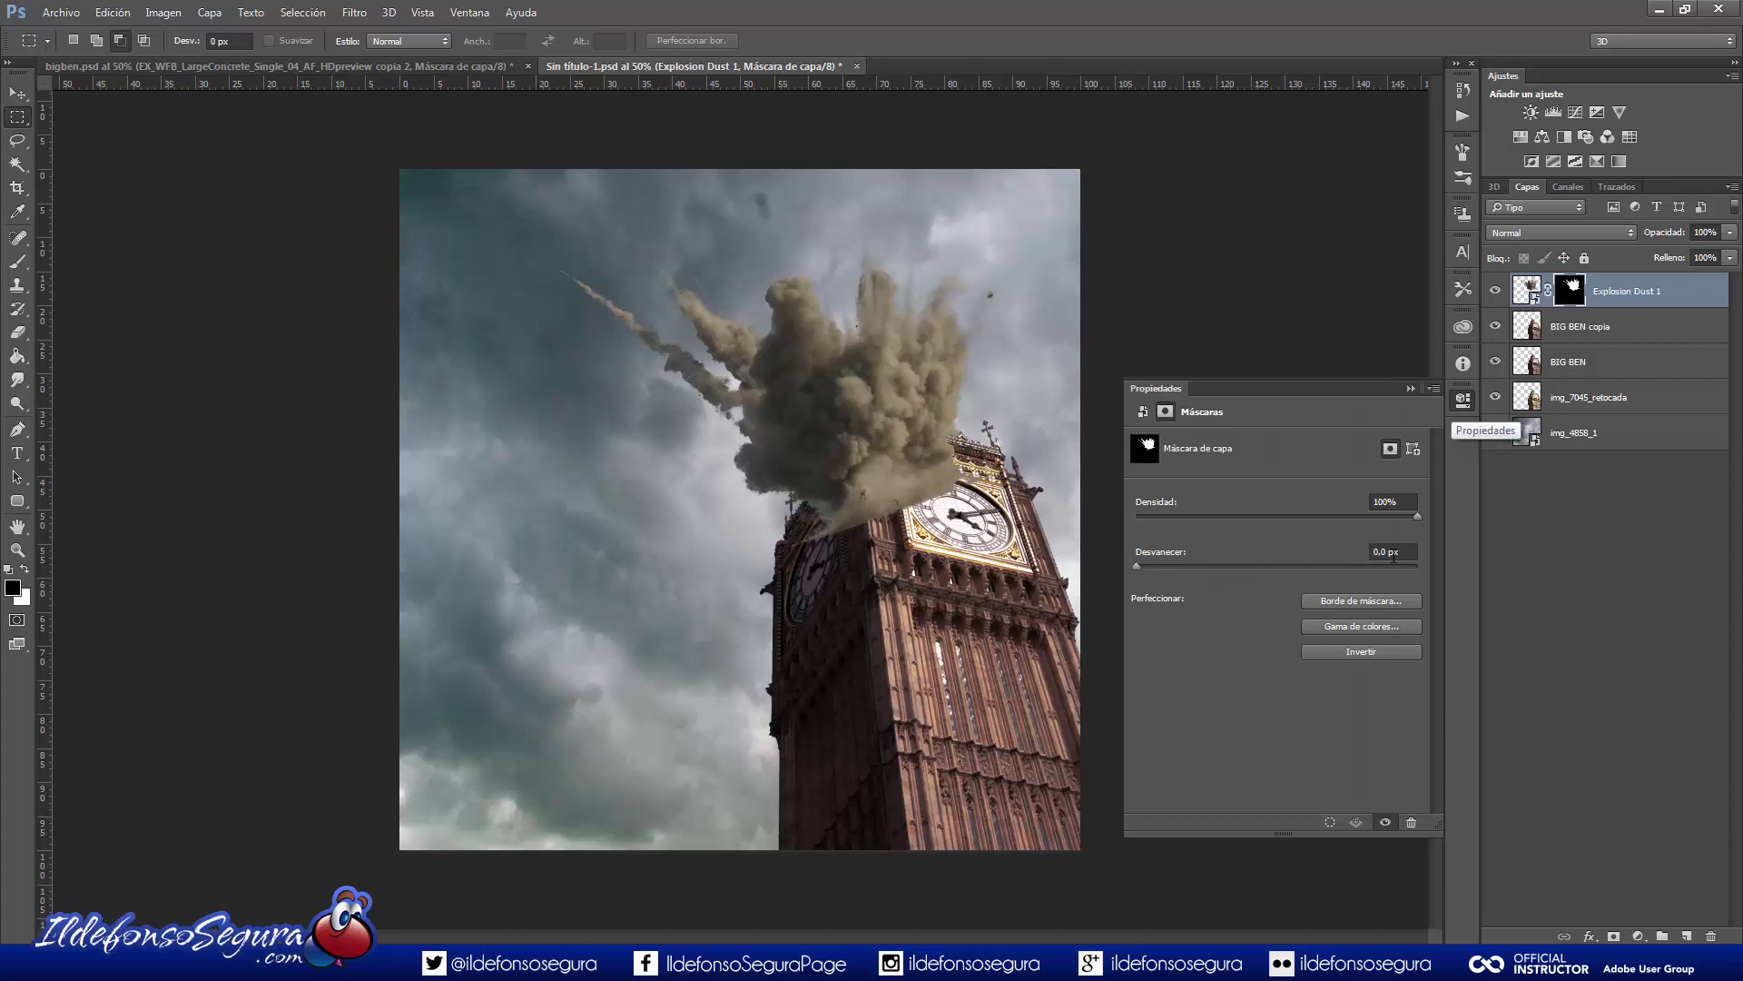
click(1394, 552)
text(6)
key(Return)
alt+click(1578, 296)
click(1532, 286)
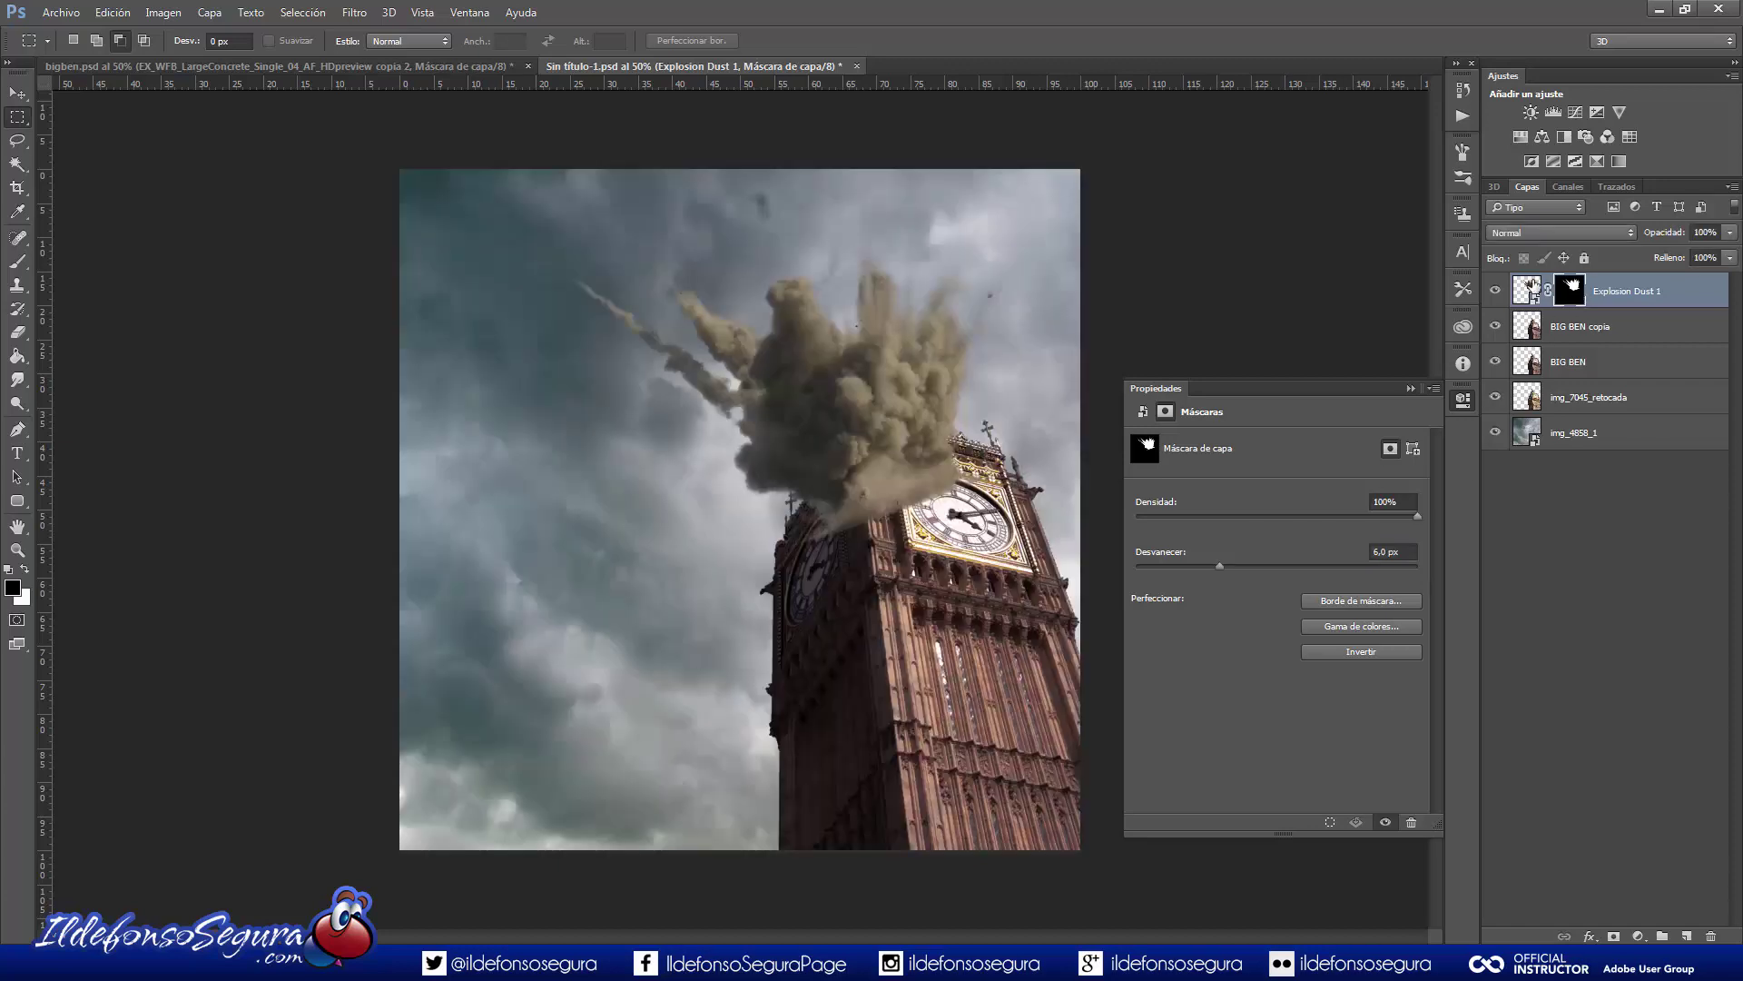
click(1410, 388)
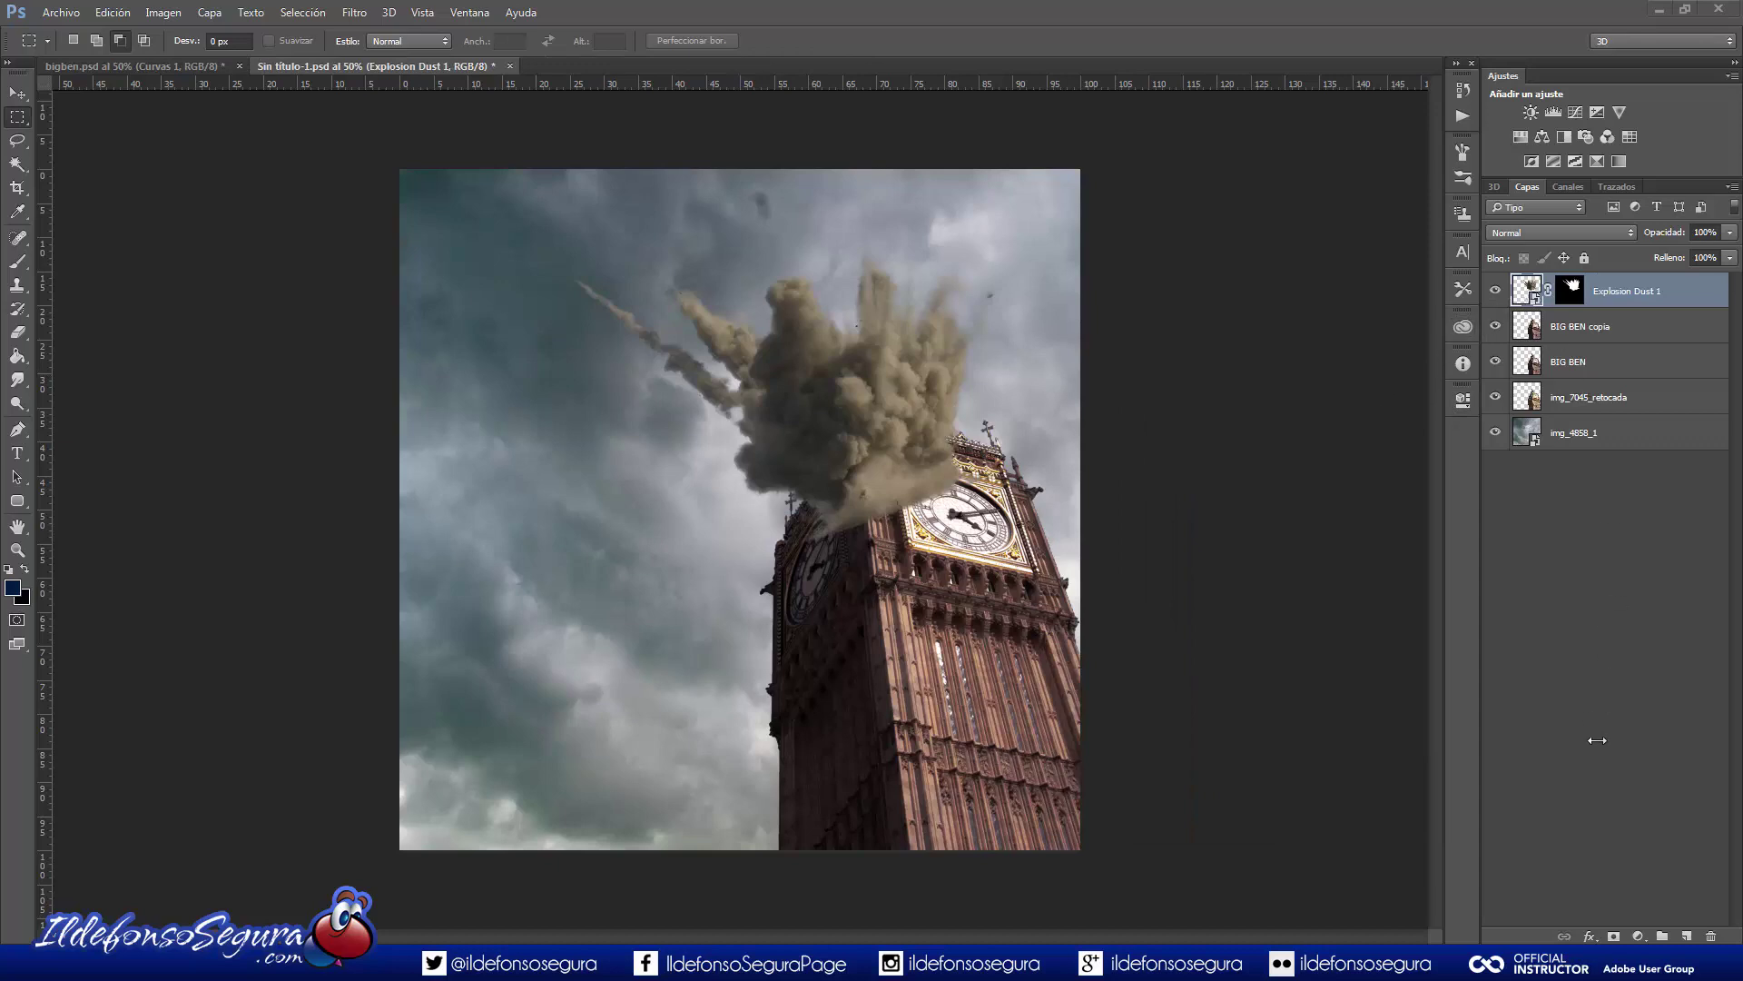
Add a Curves adjustment layer and load the saved 'curvas explosion' preset.
click(1638, 936)
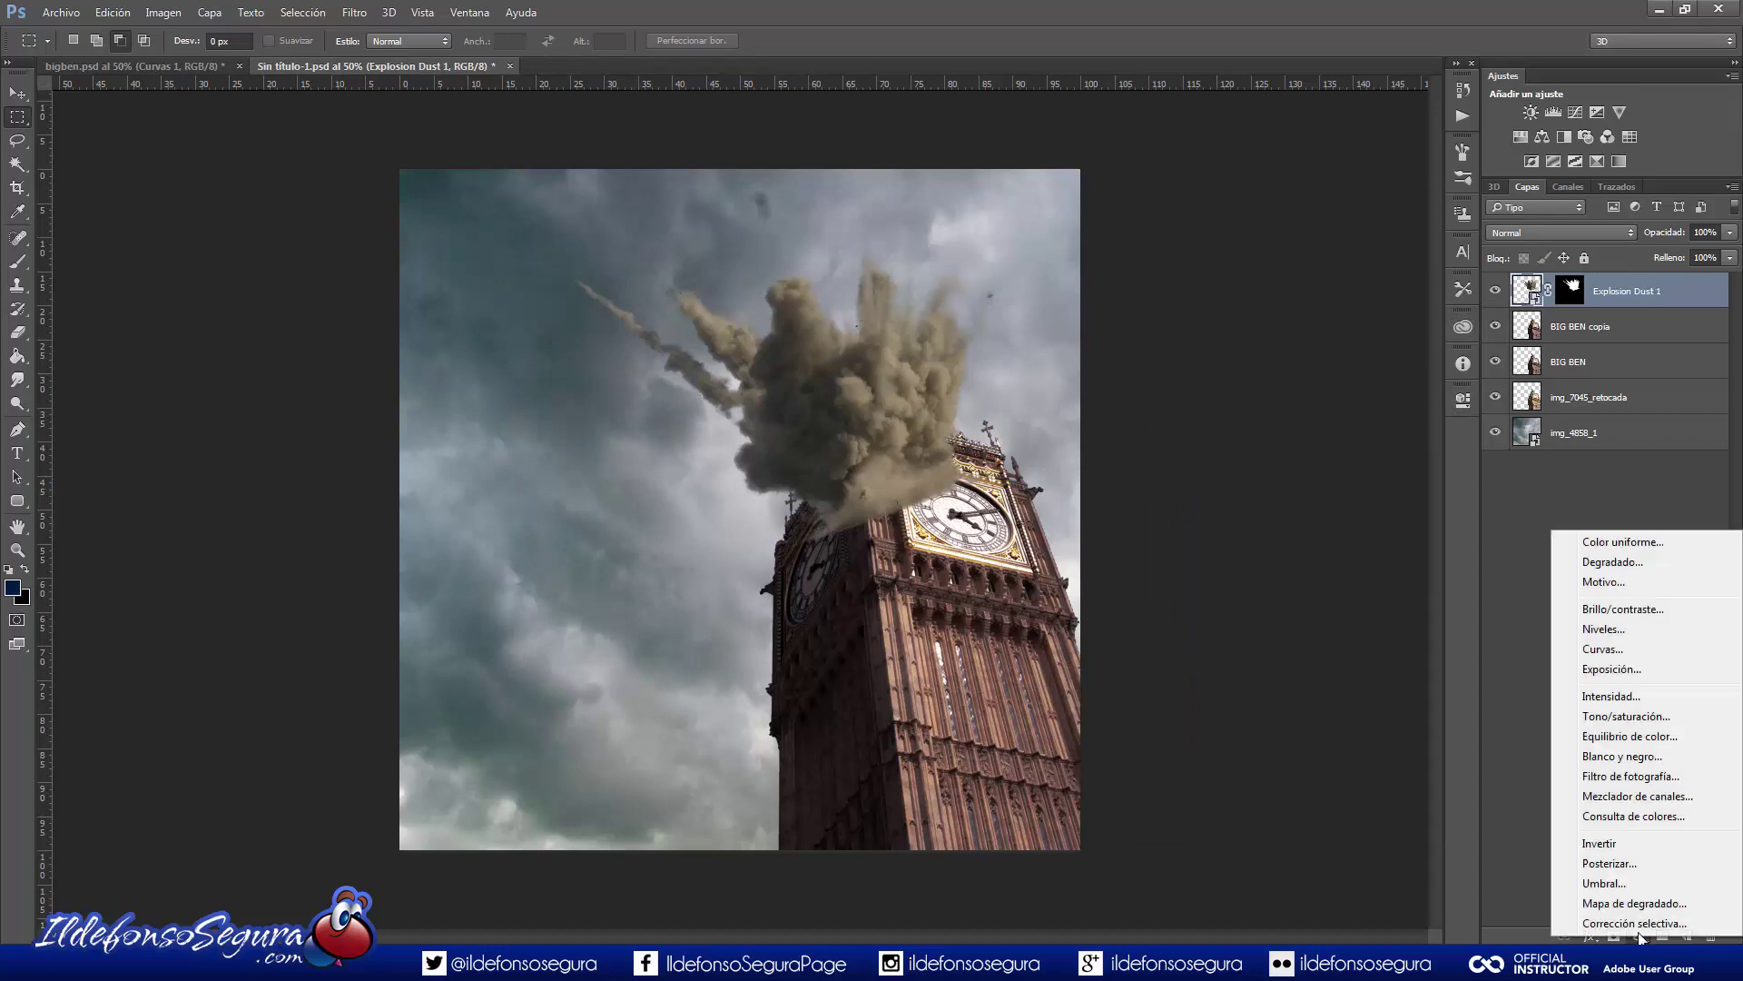
click(1602, 650)
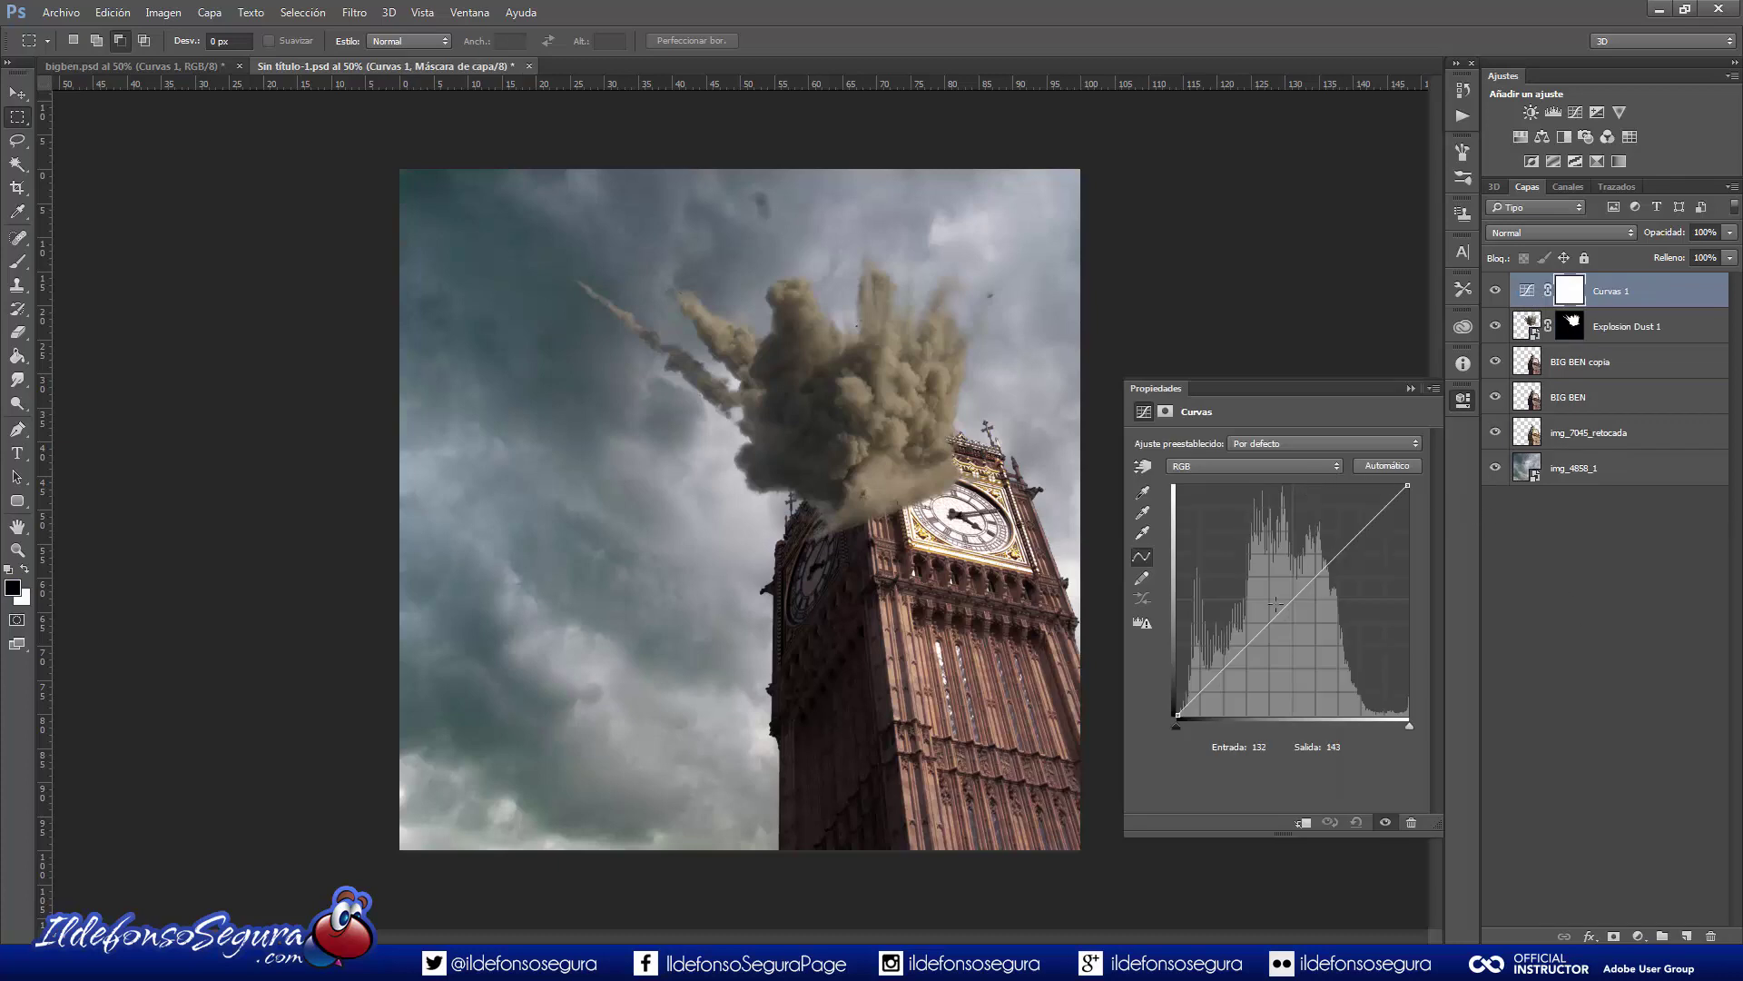
click(1436, 395)
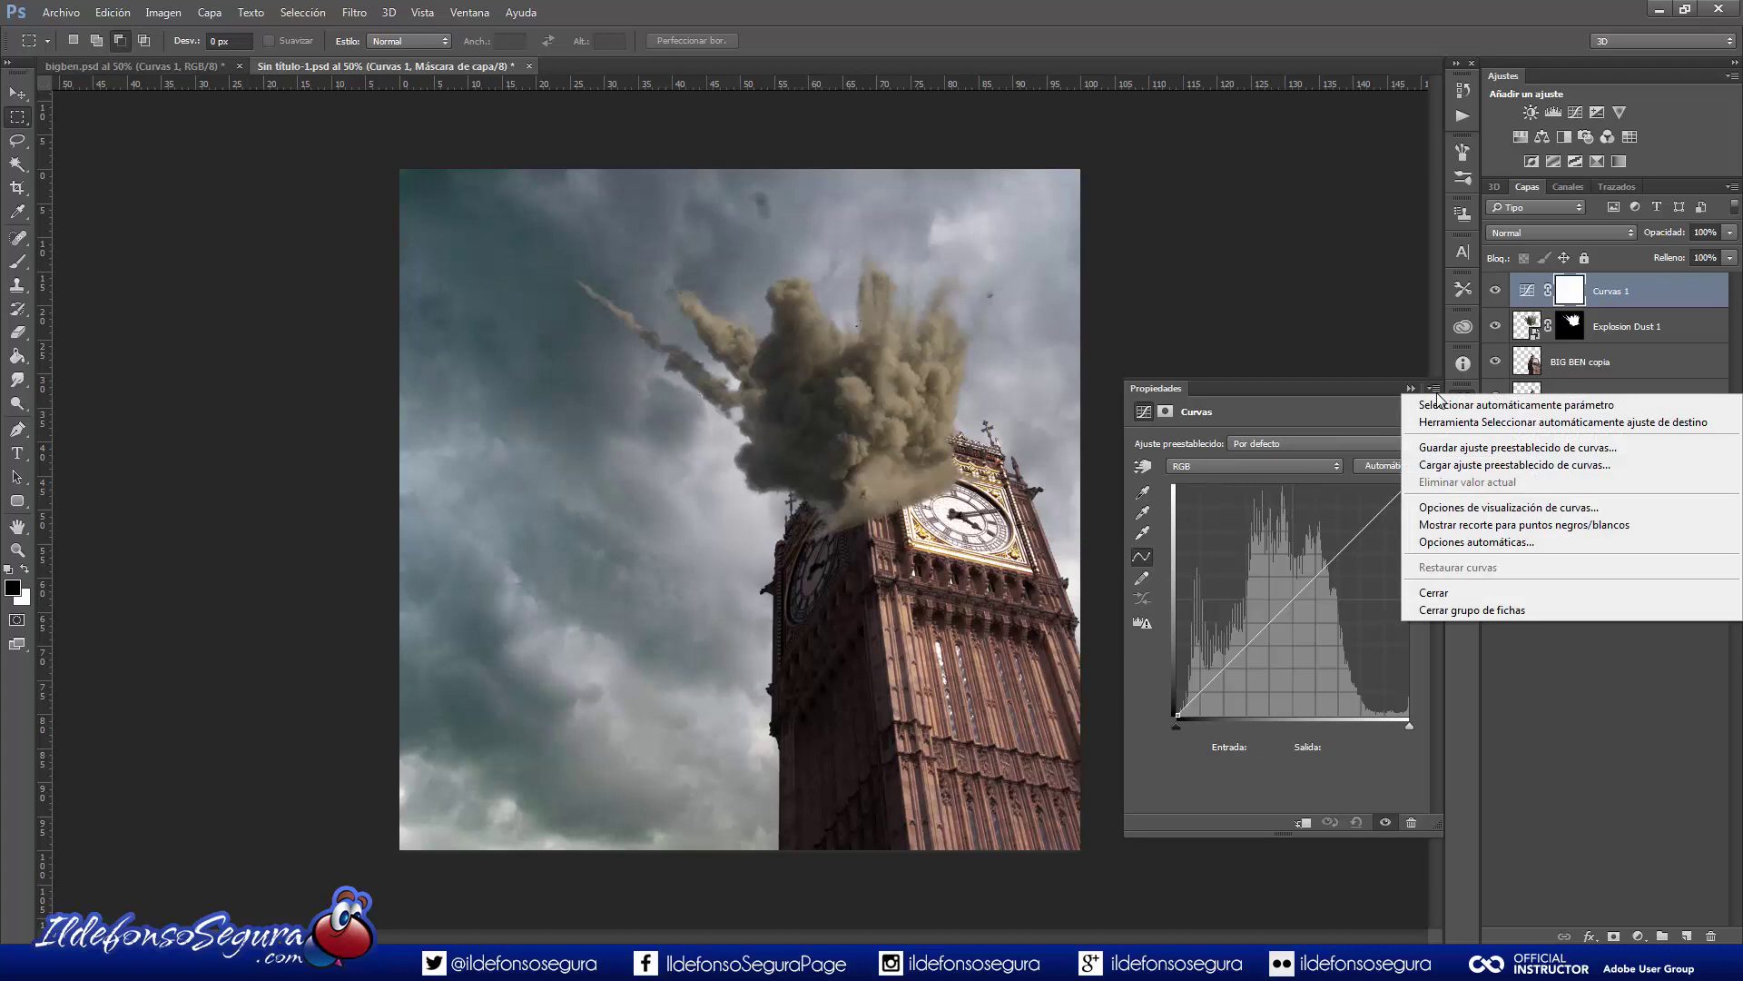
click(1430, 463)
click(686, 146)
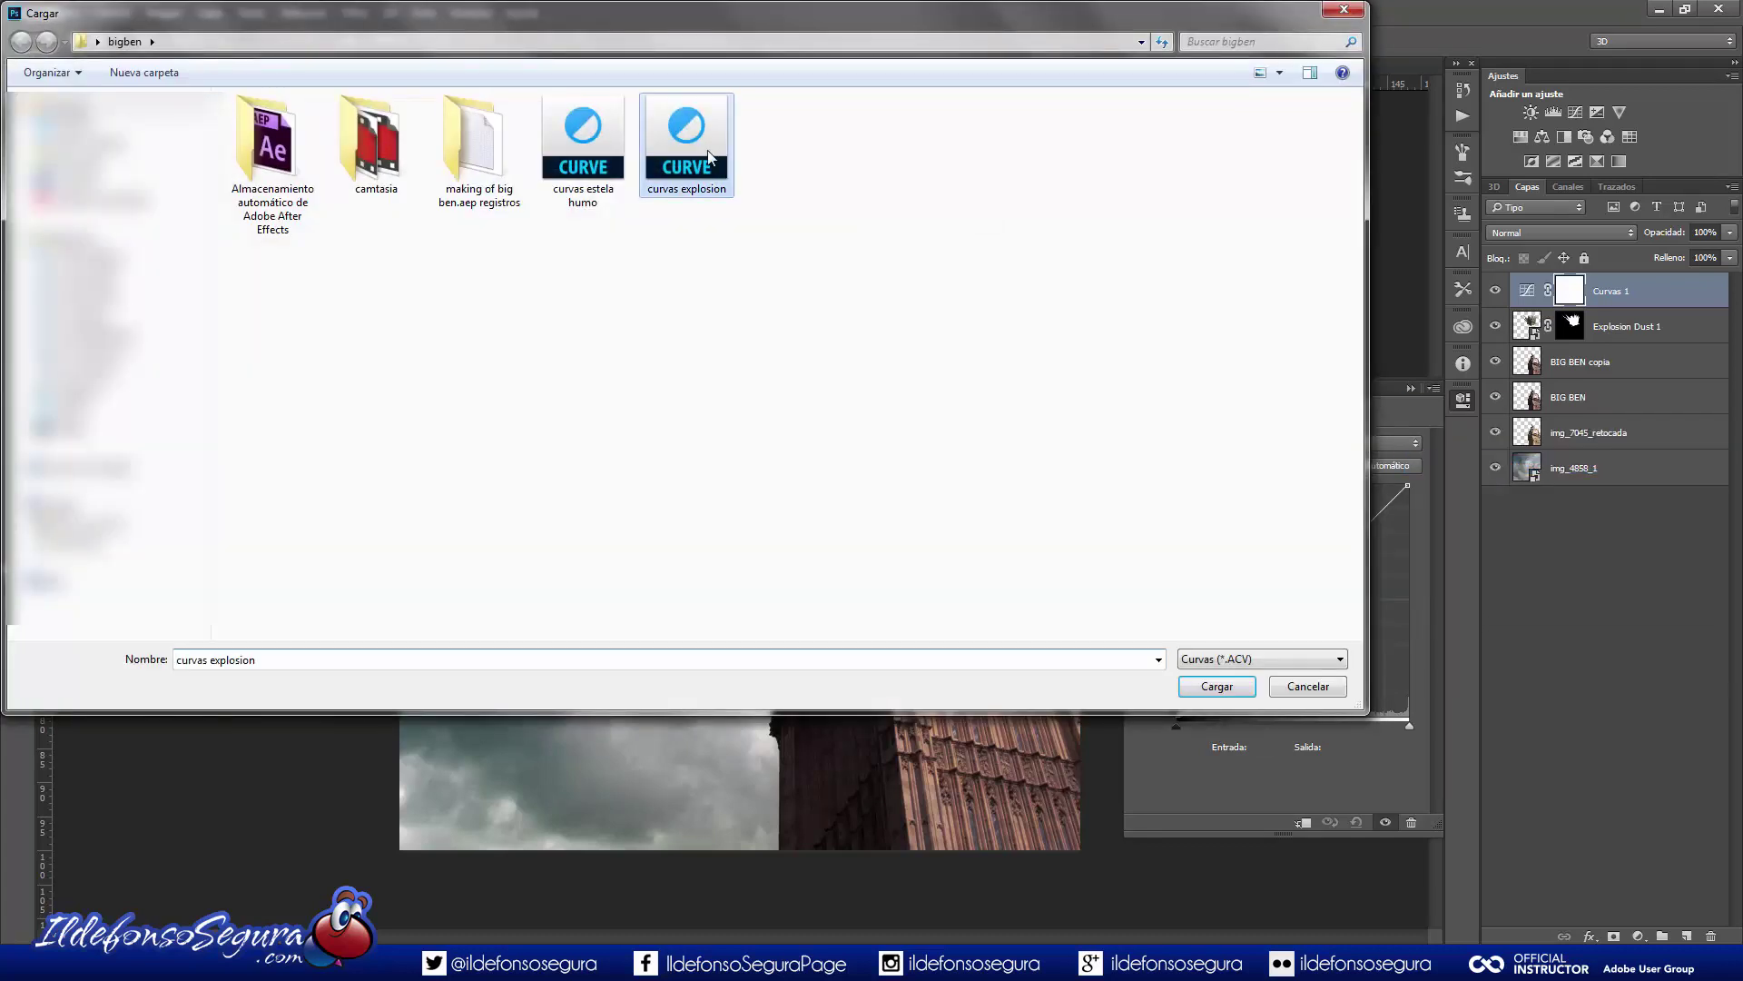
click(1210, 685)
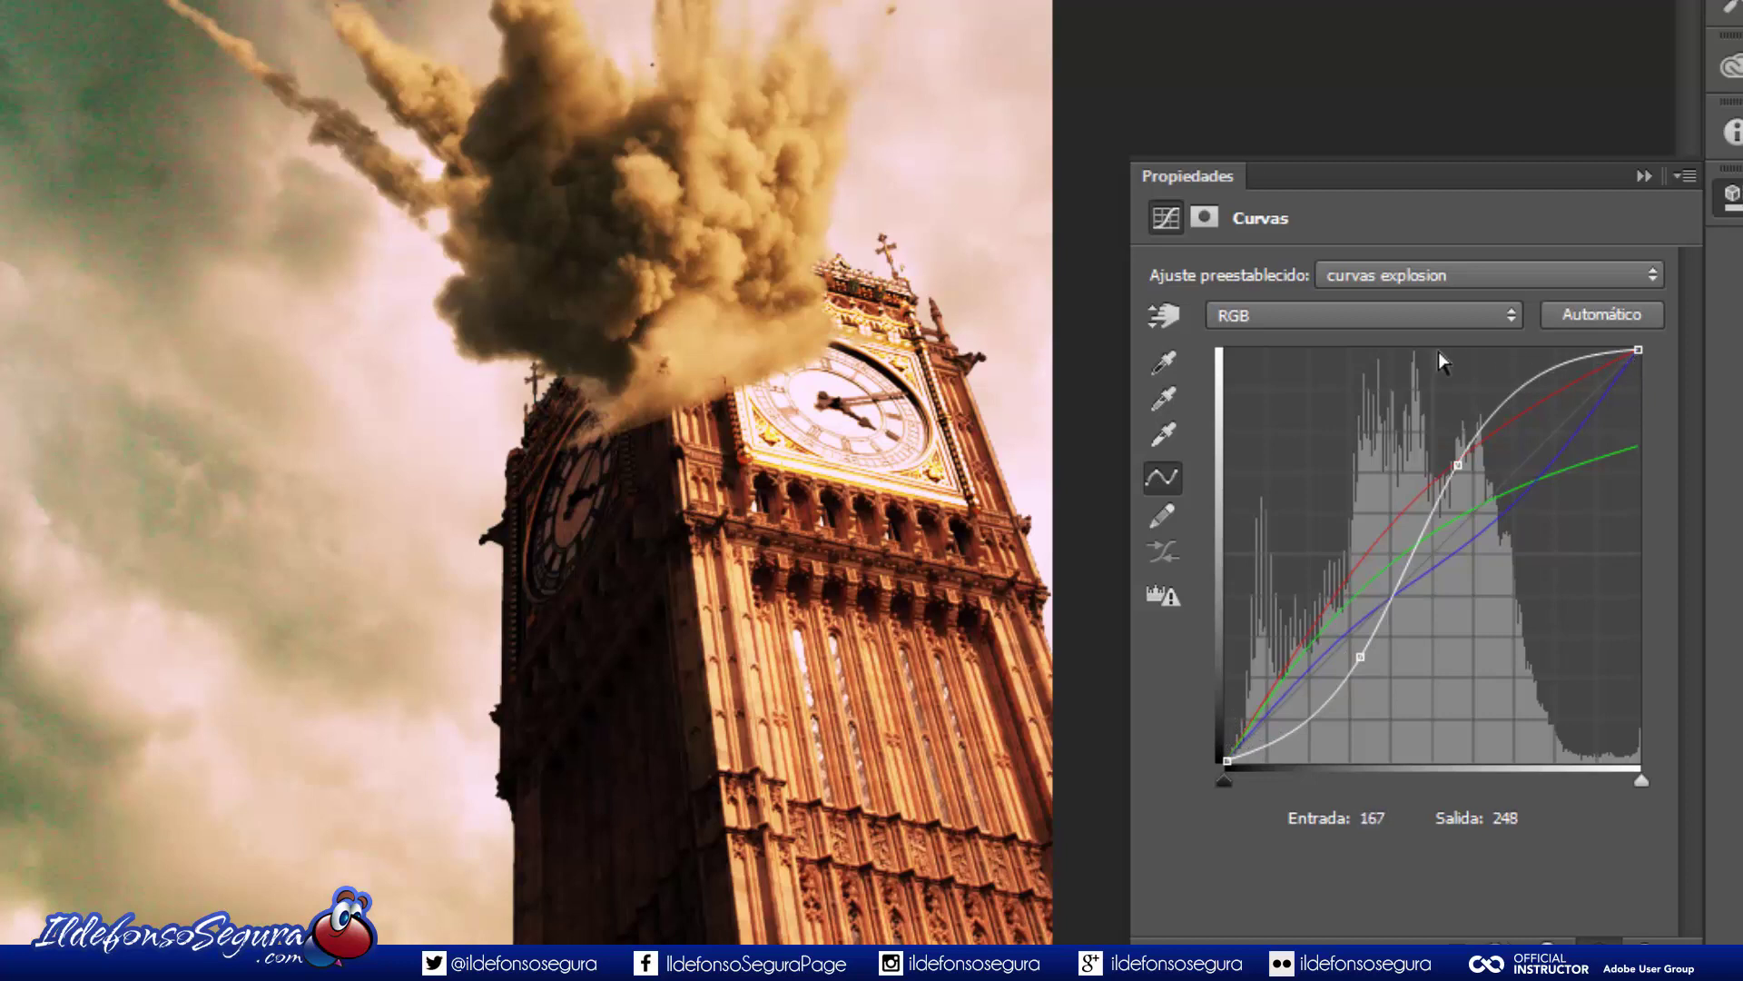
Review the Red, Green and Blue channel curves, then return to the RGB curve.
click(1297, 320)
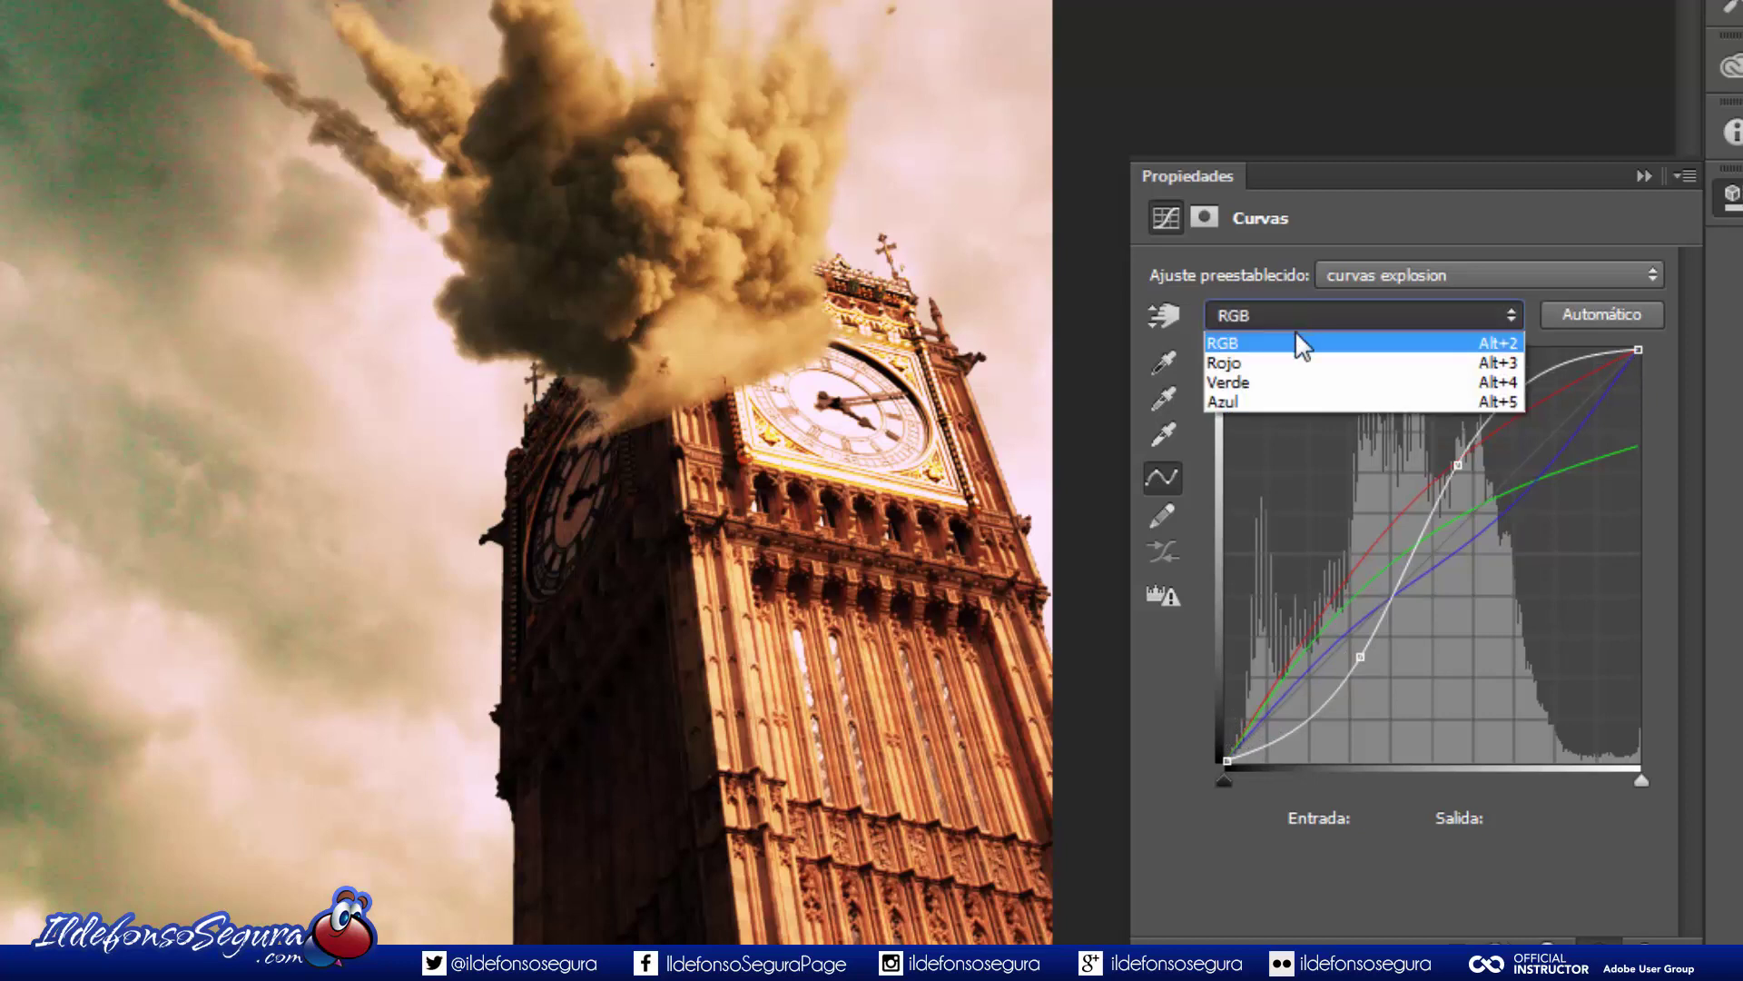
click(1286, 345)
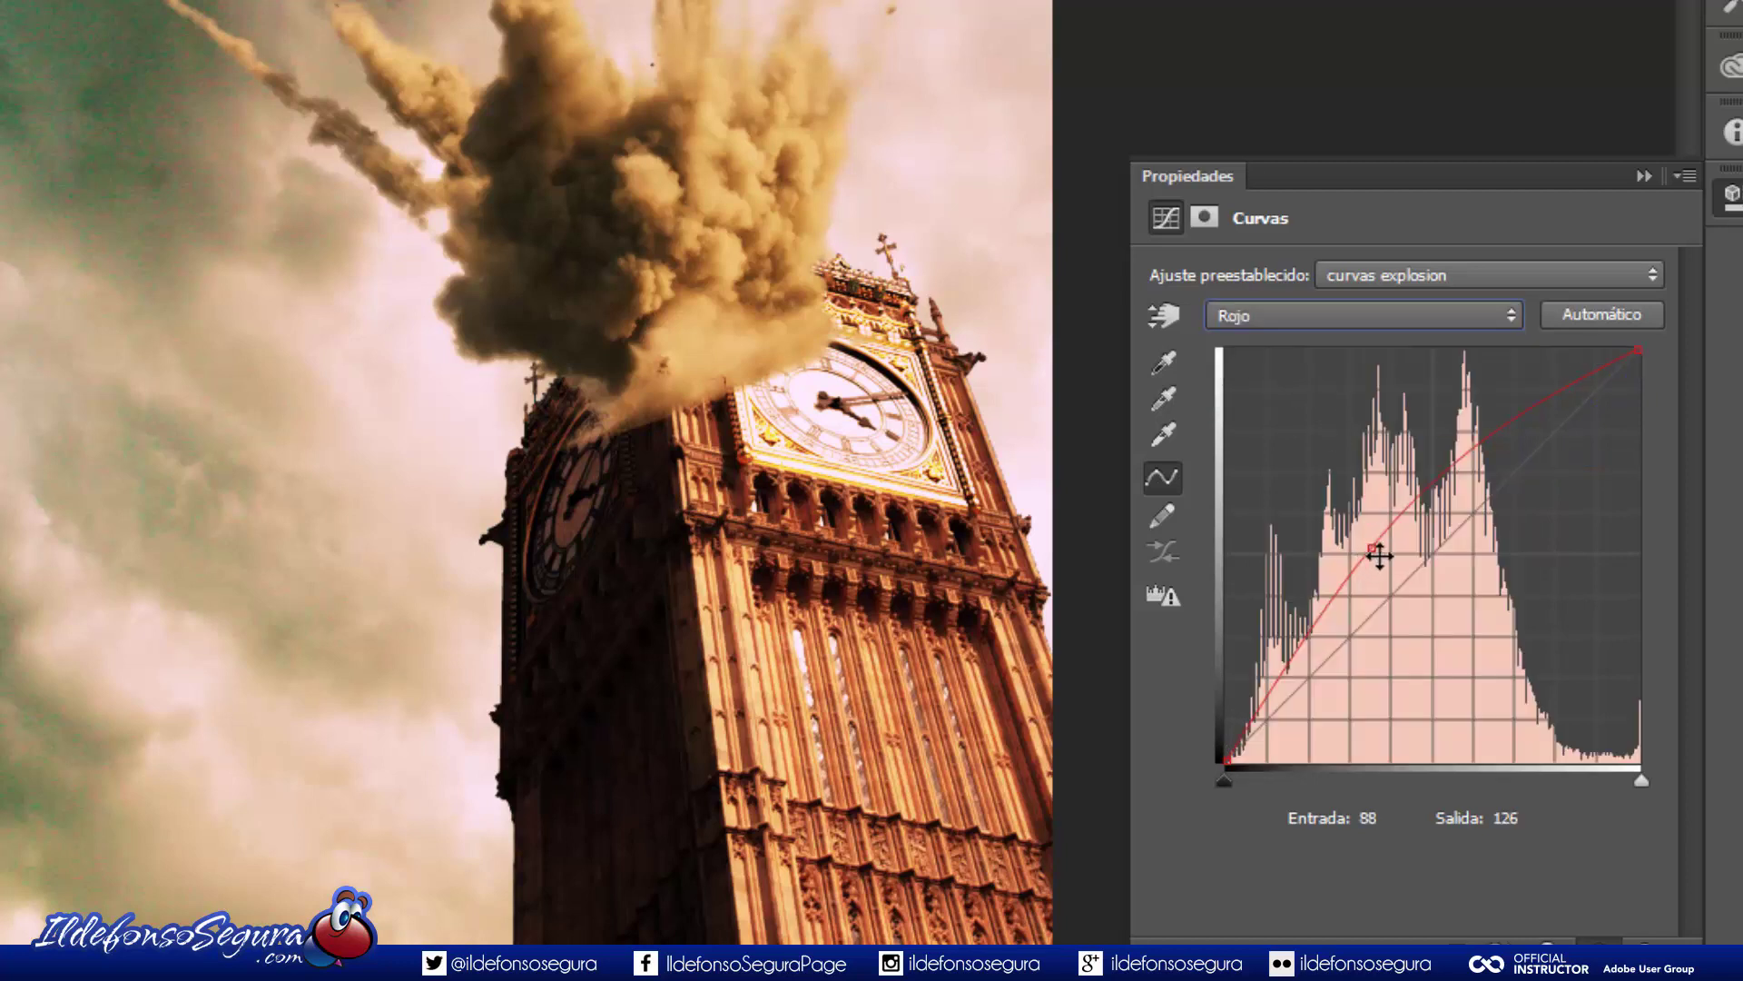
click(1357, 318)
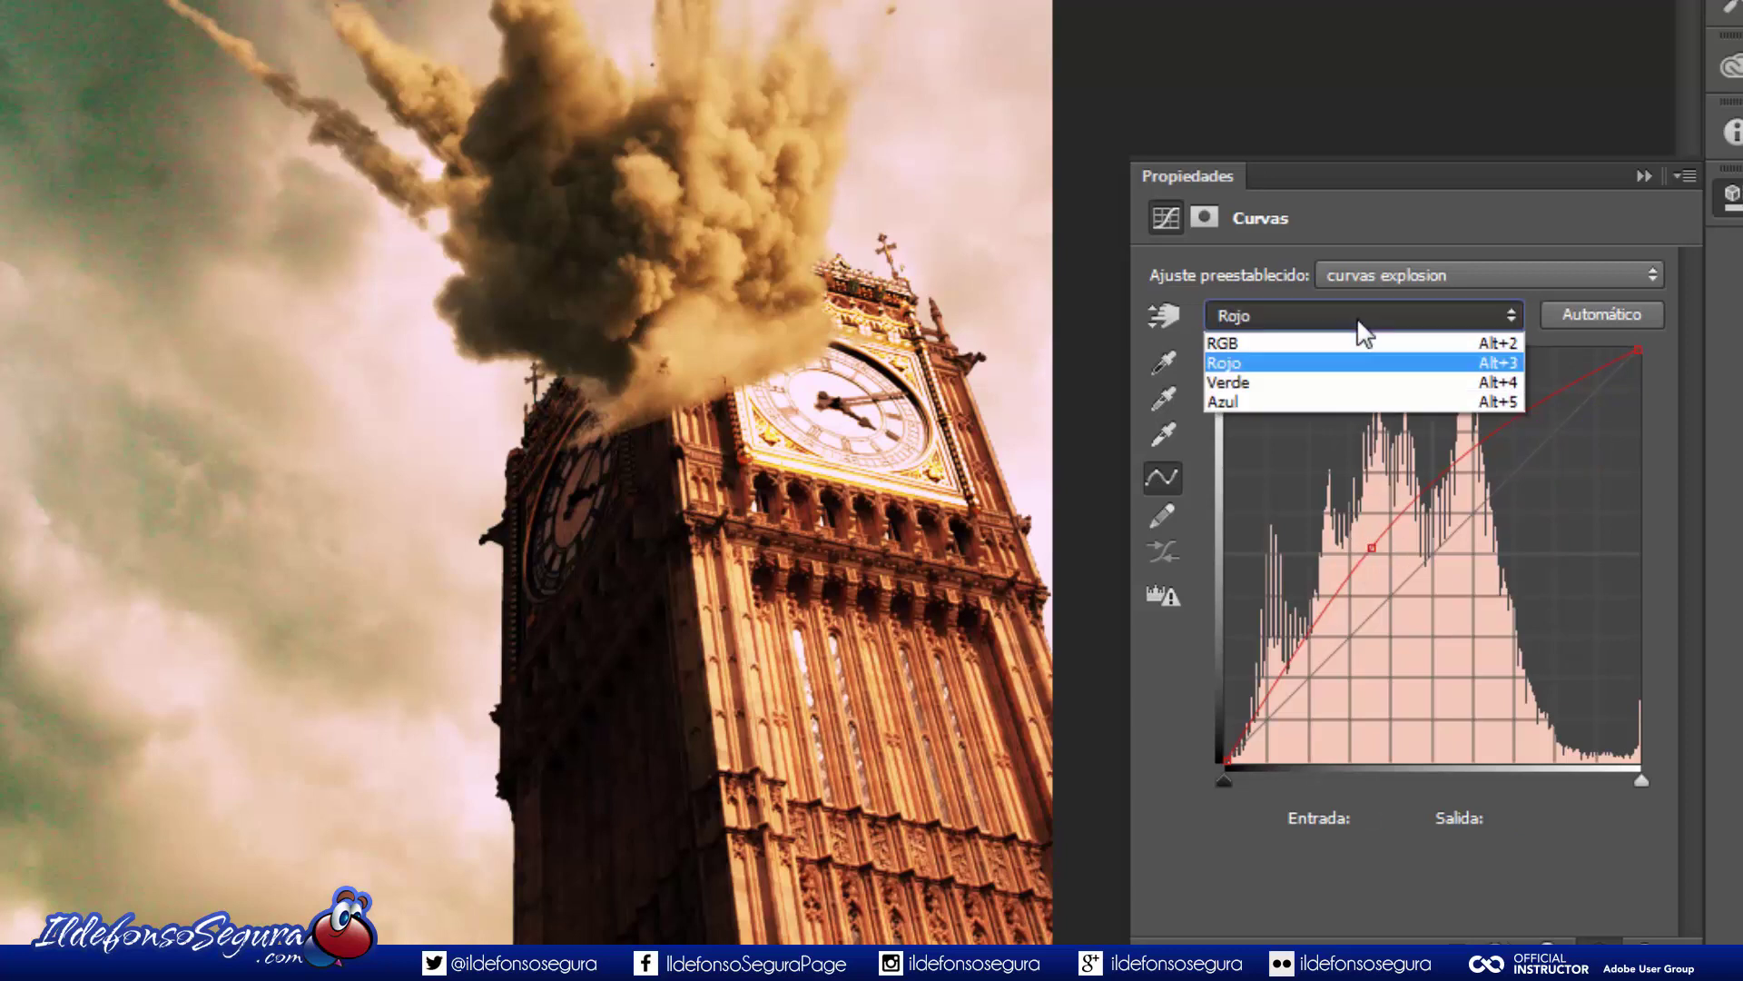
click(1343, 382)
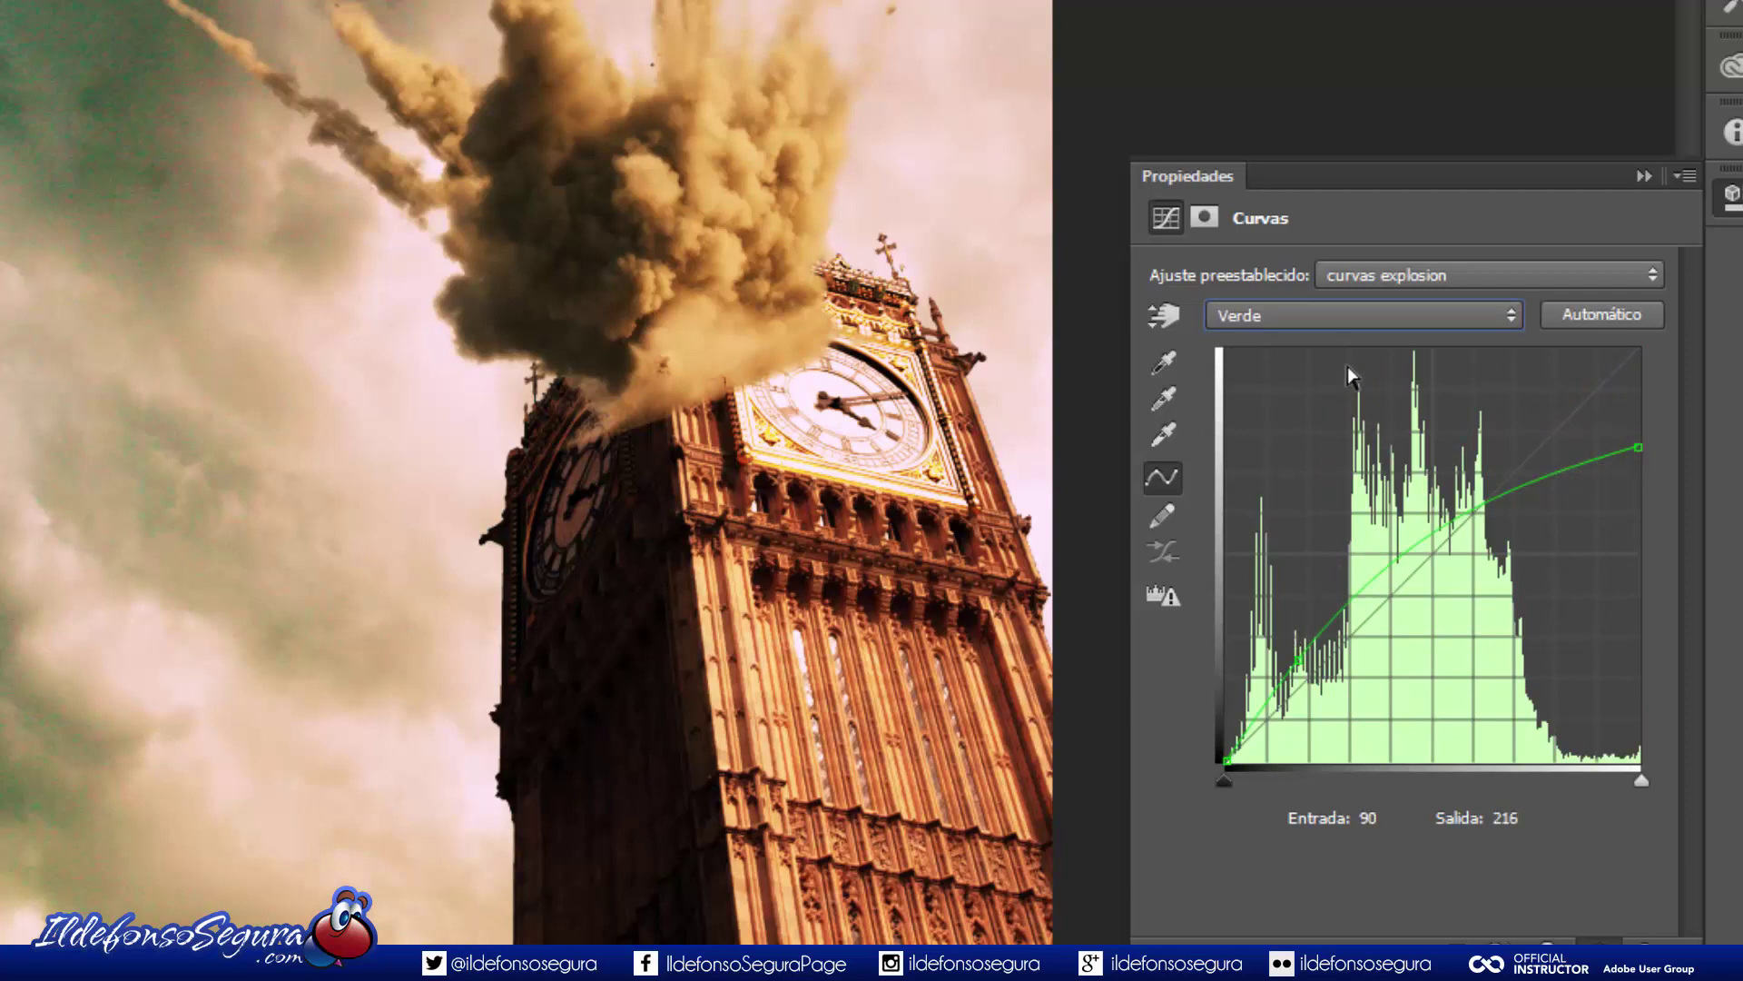
click(1322, 314)
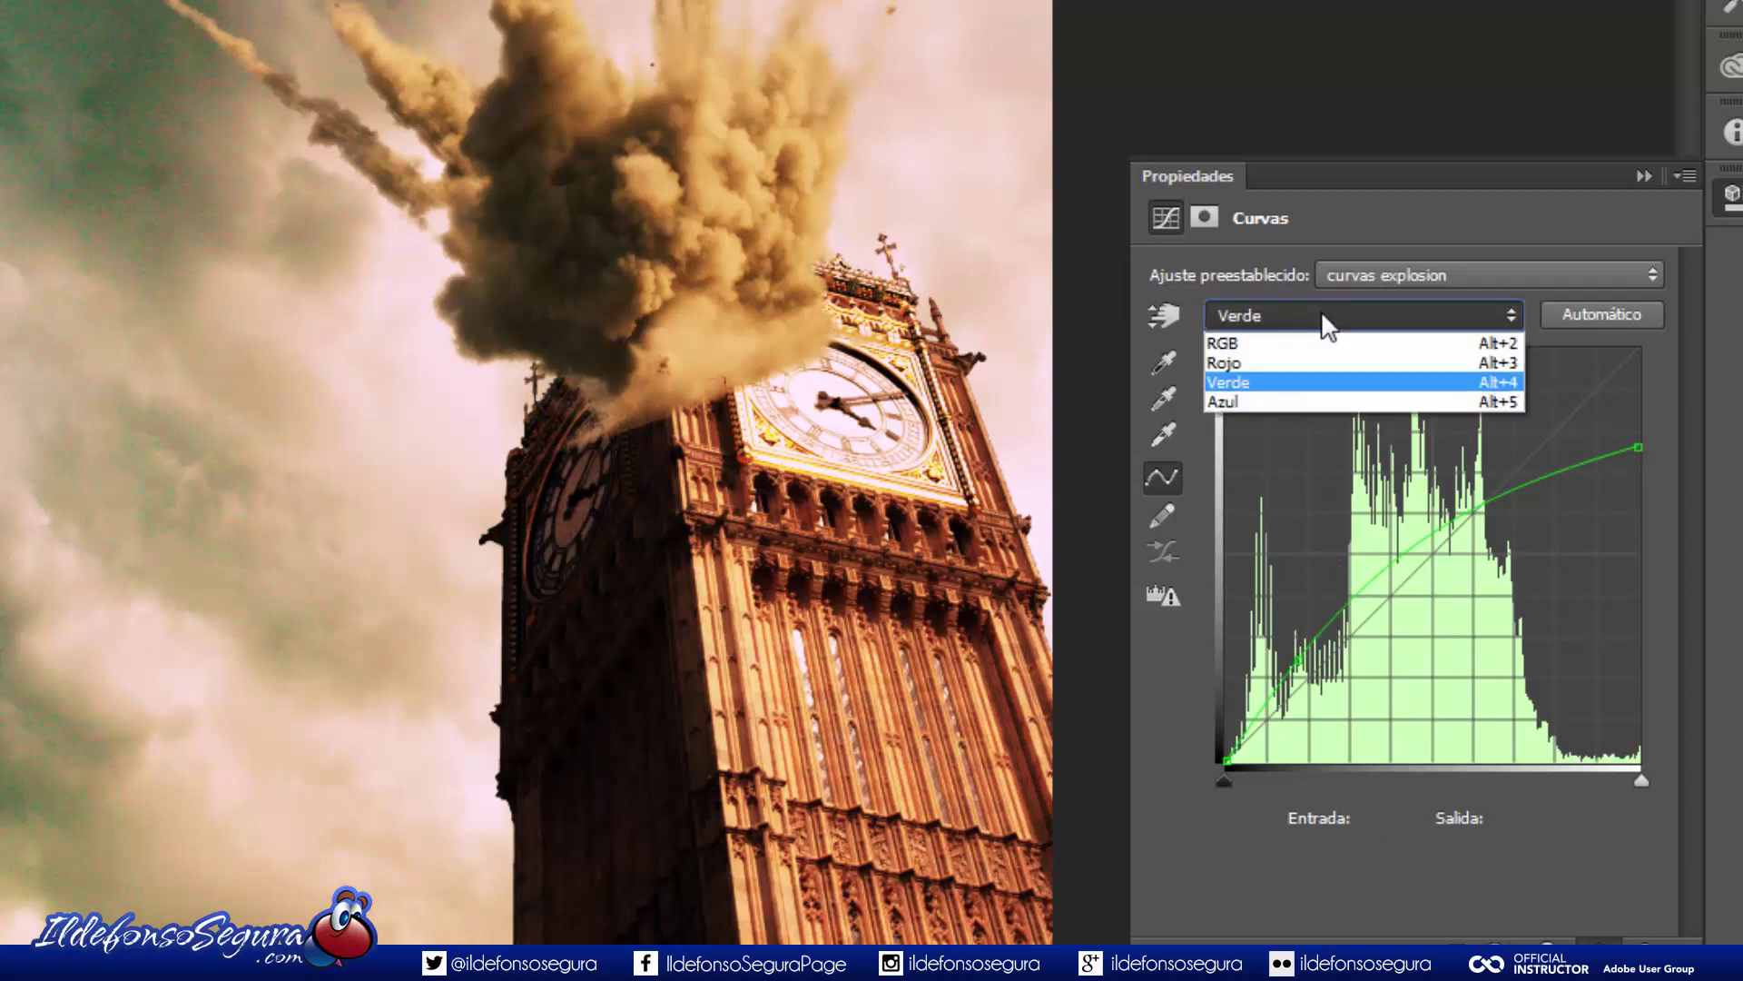
click(1294, 401)
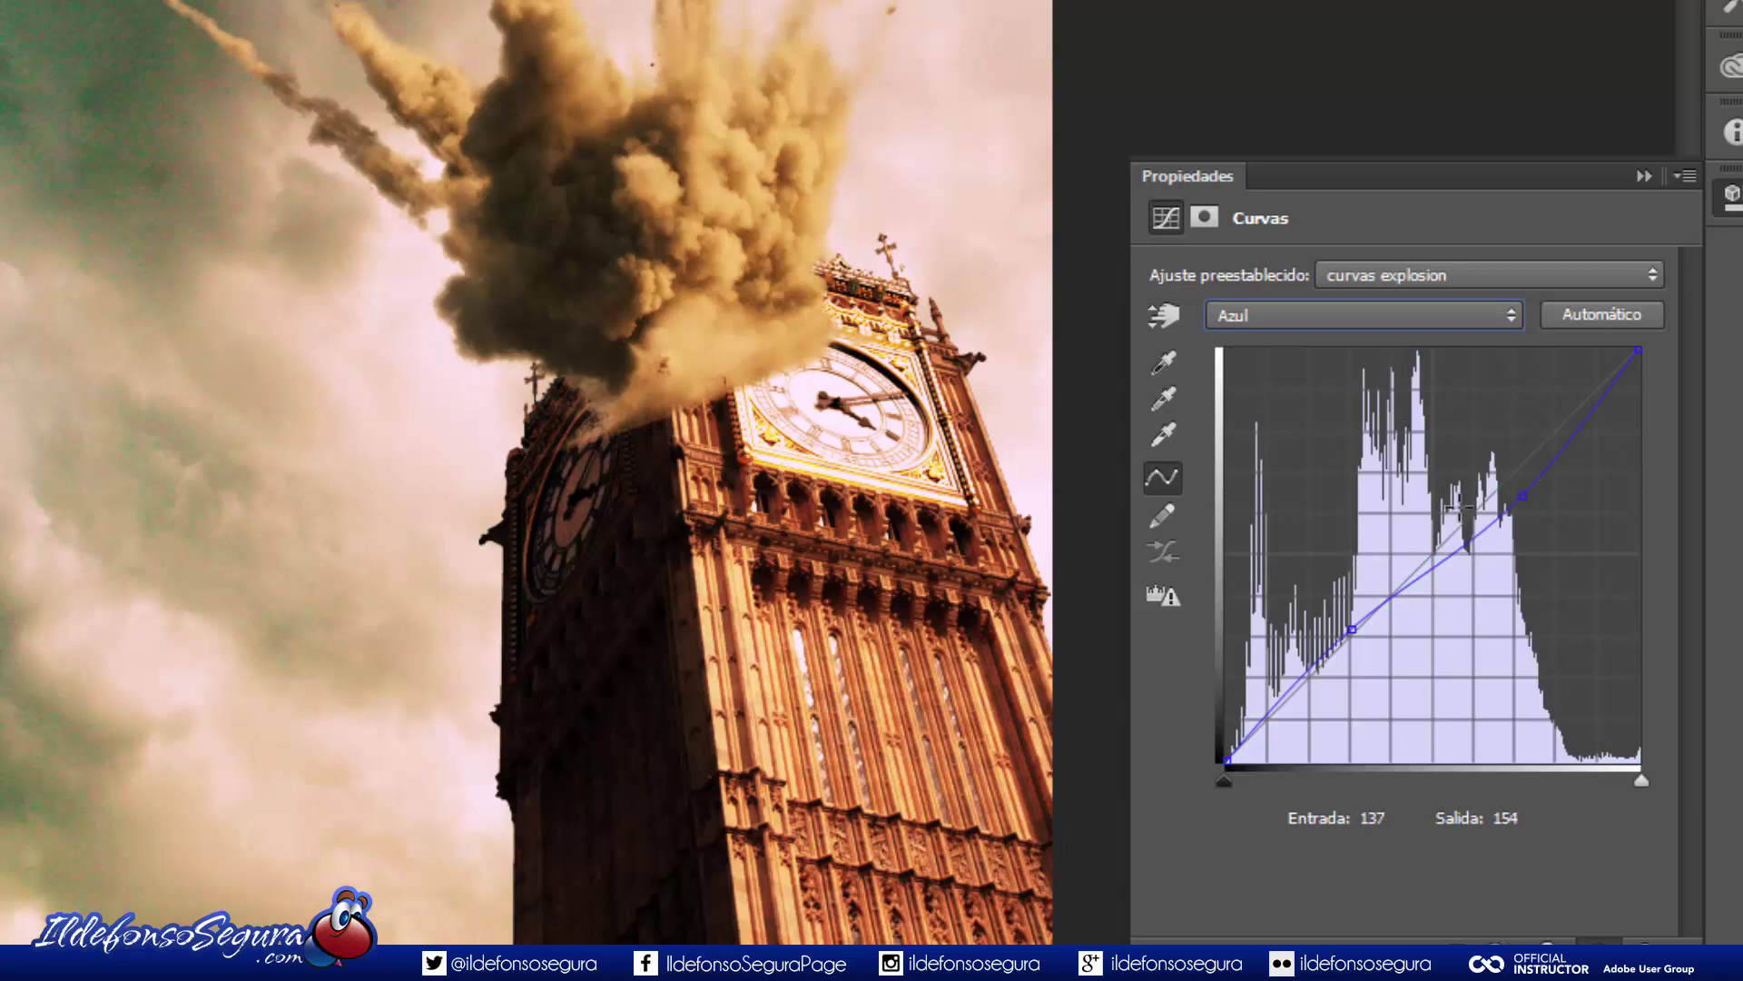
click(1373, 313)
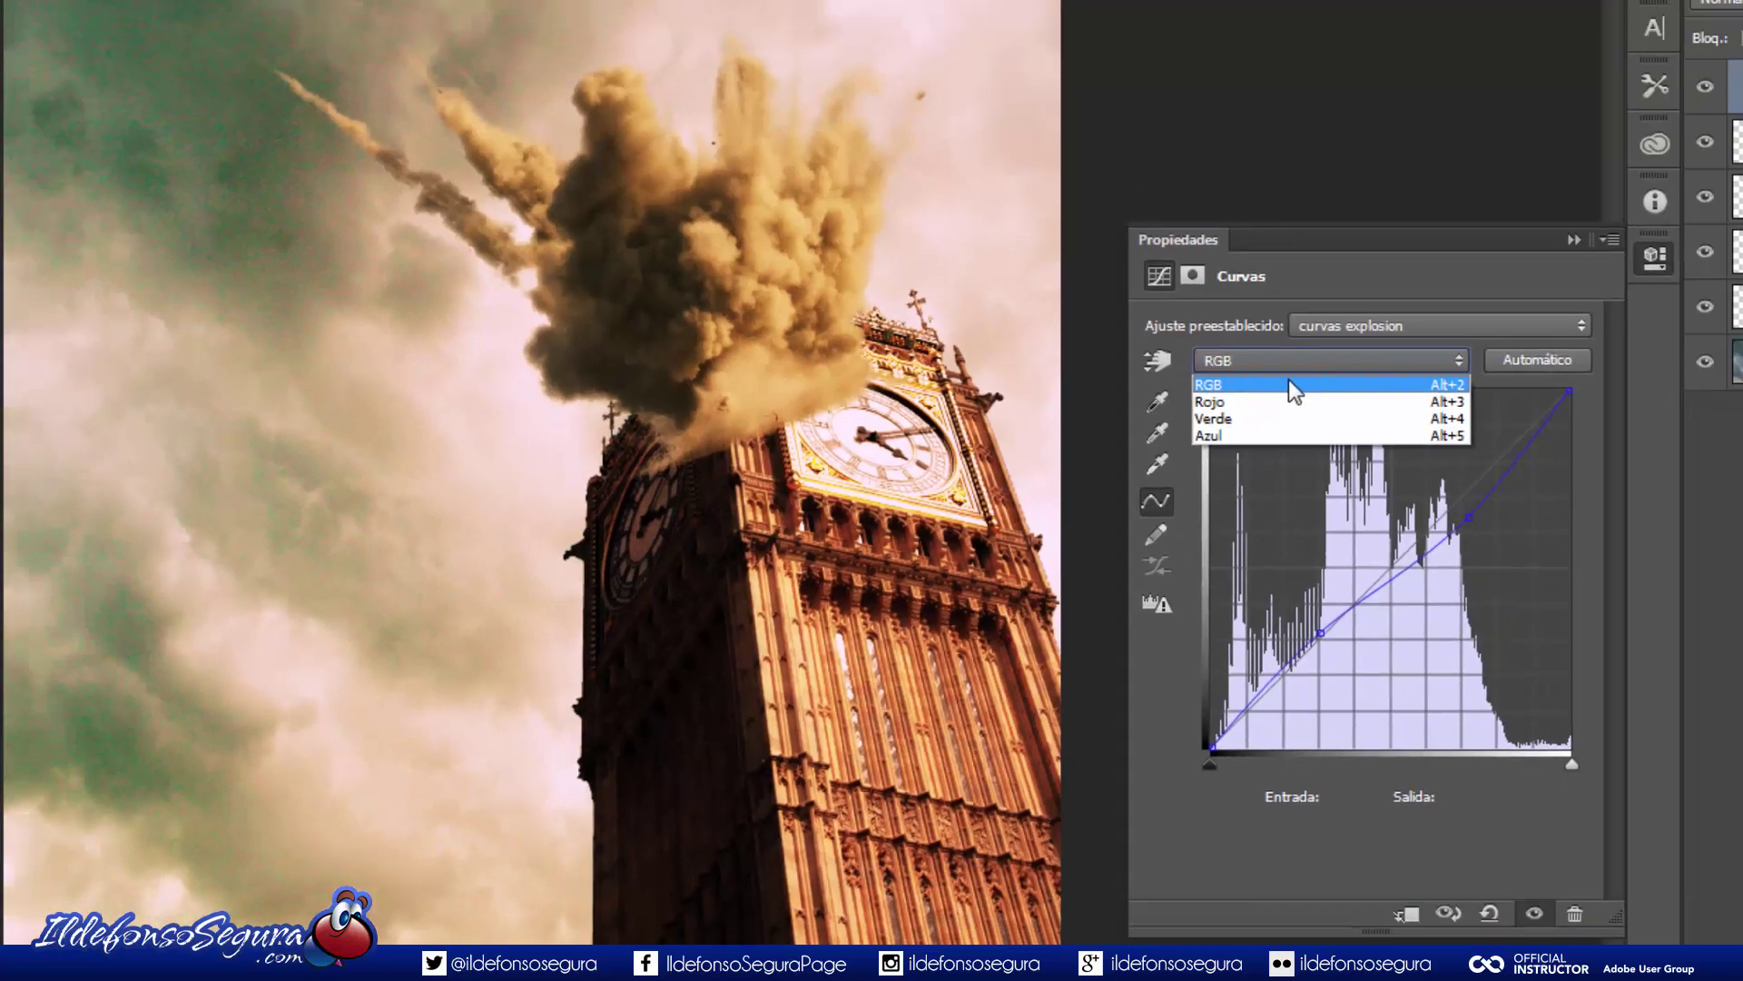
click(1290, 383)
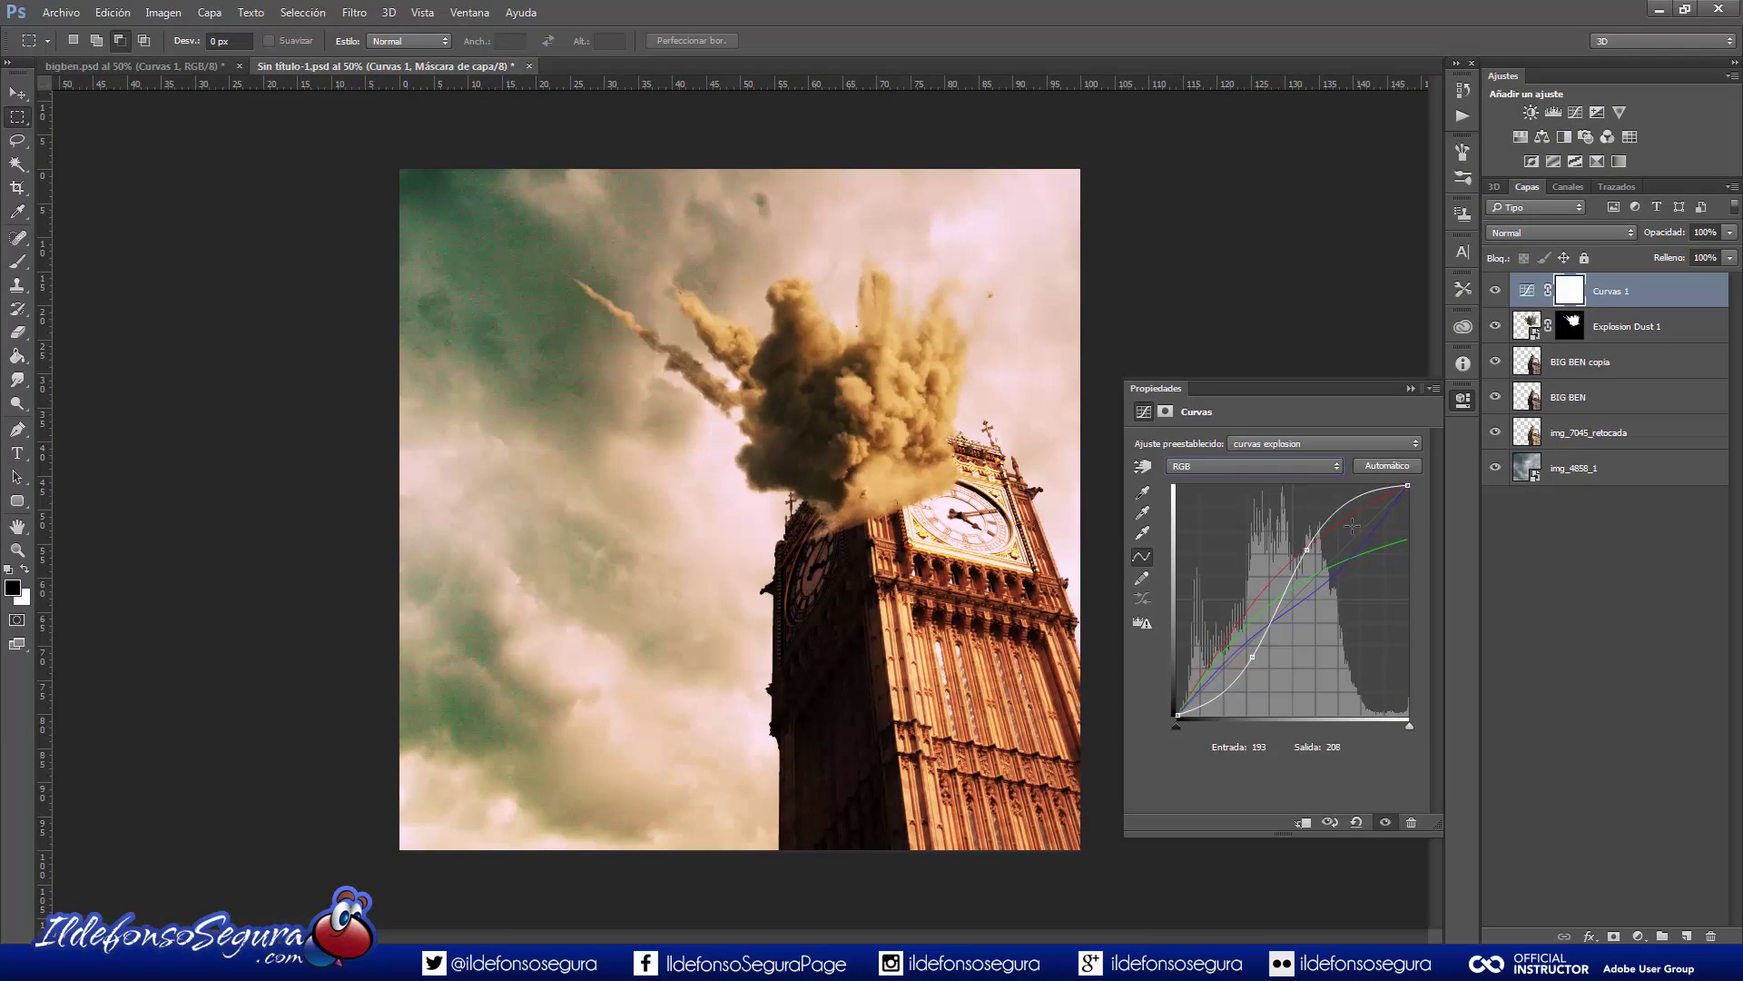
Clip Curvas 1 to the explosion layer and set its blend mode to Aclarar.
right_click(1596, 298)
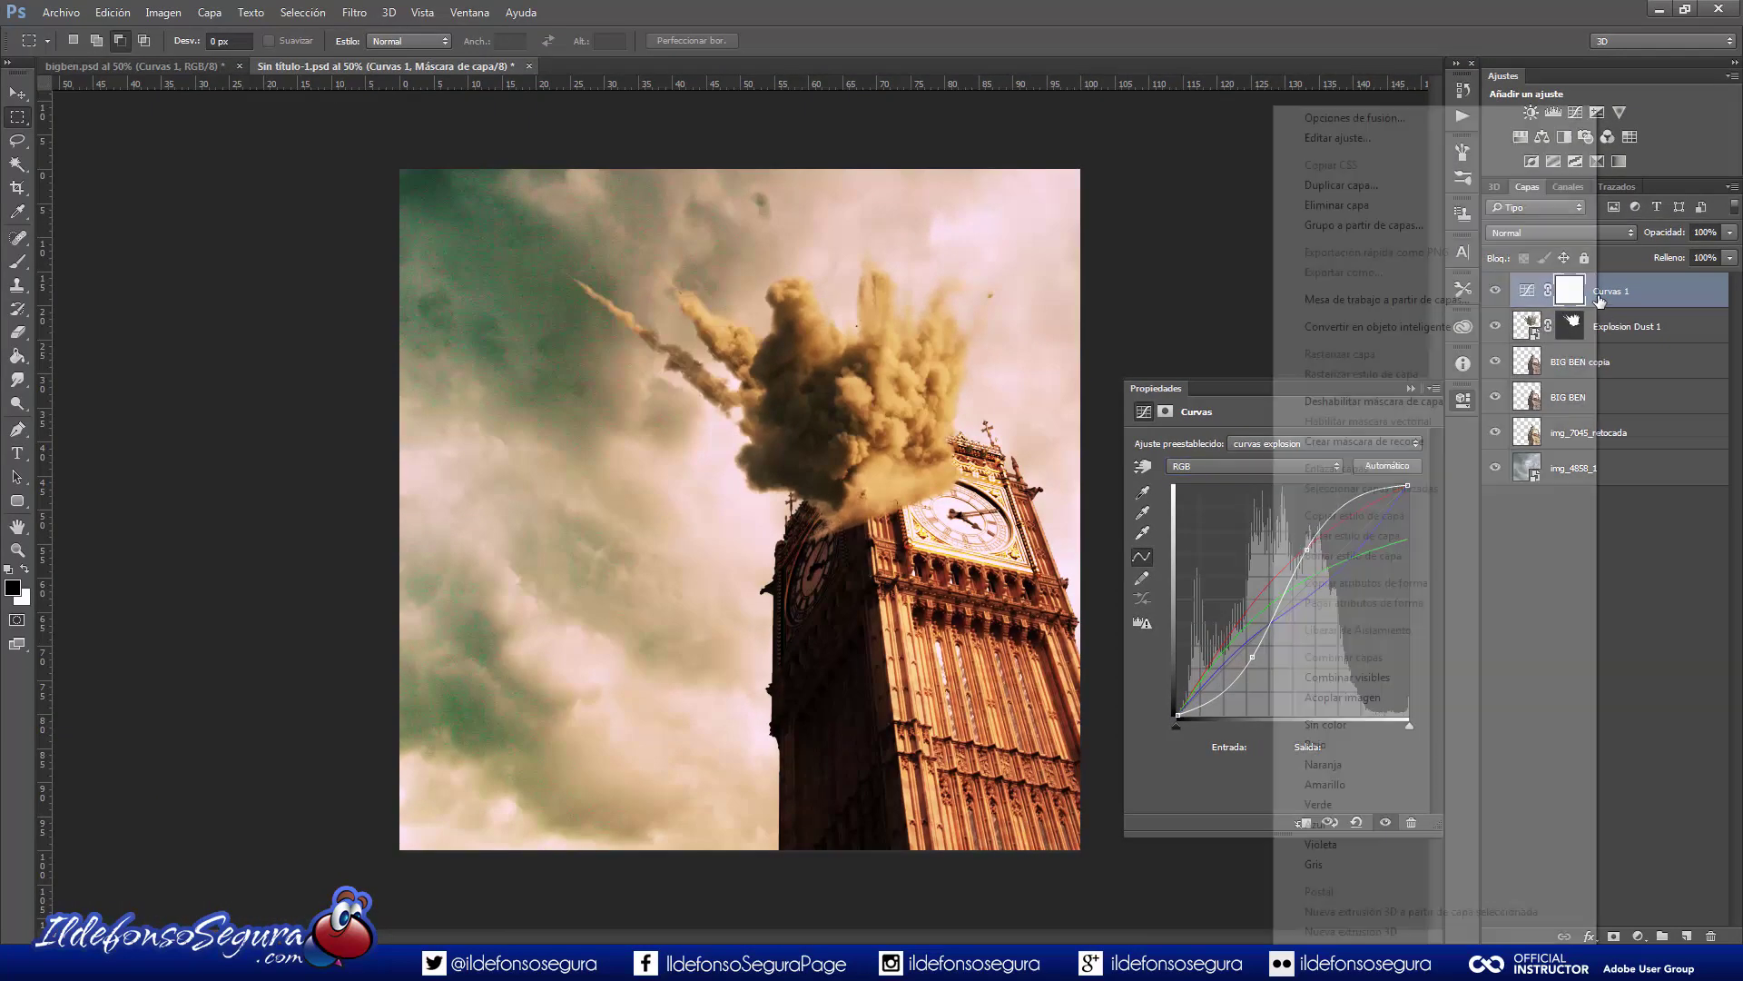
click(1403, 442)
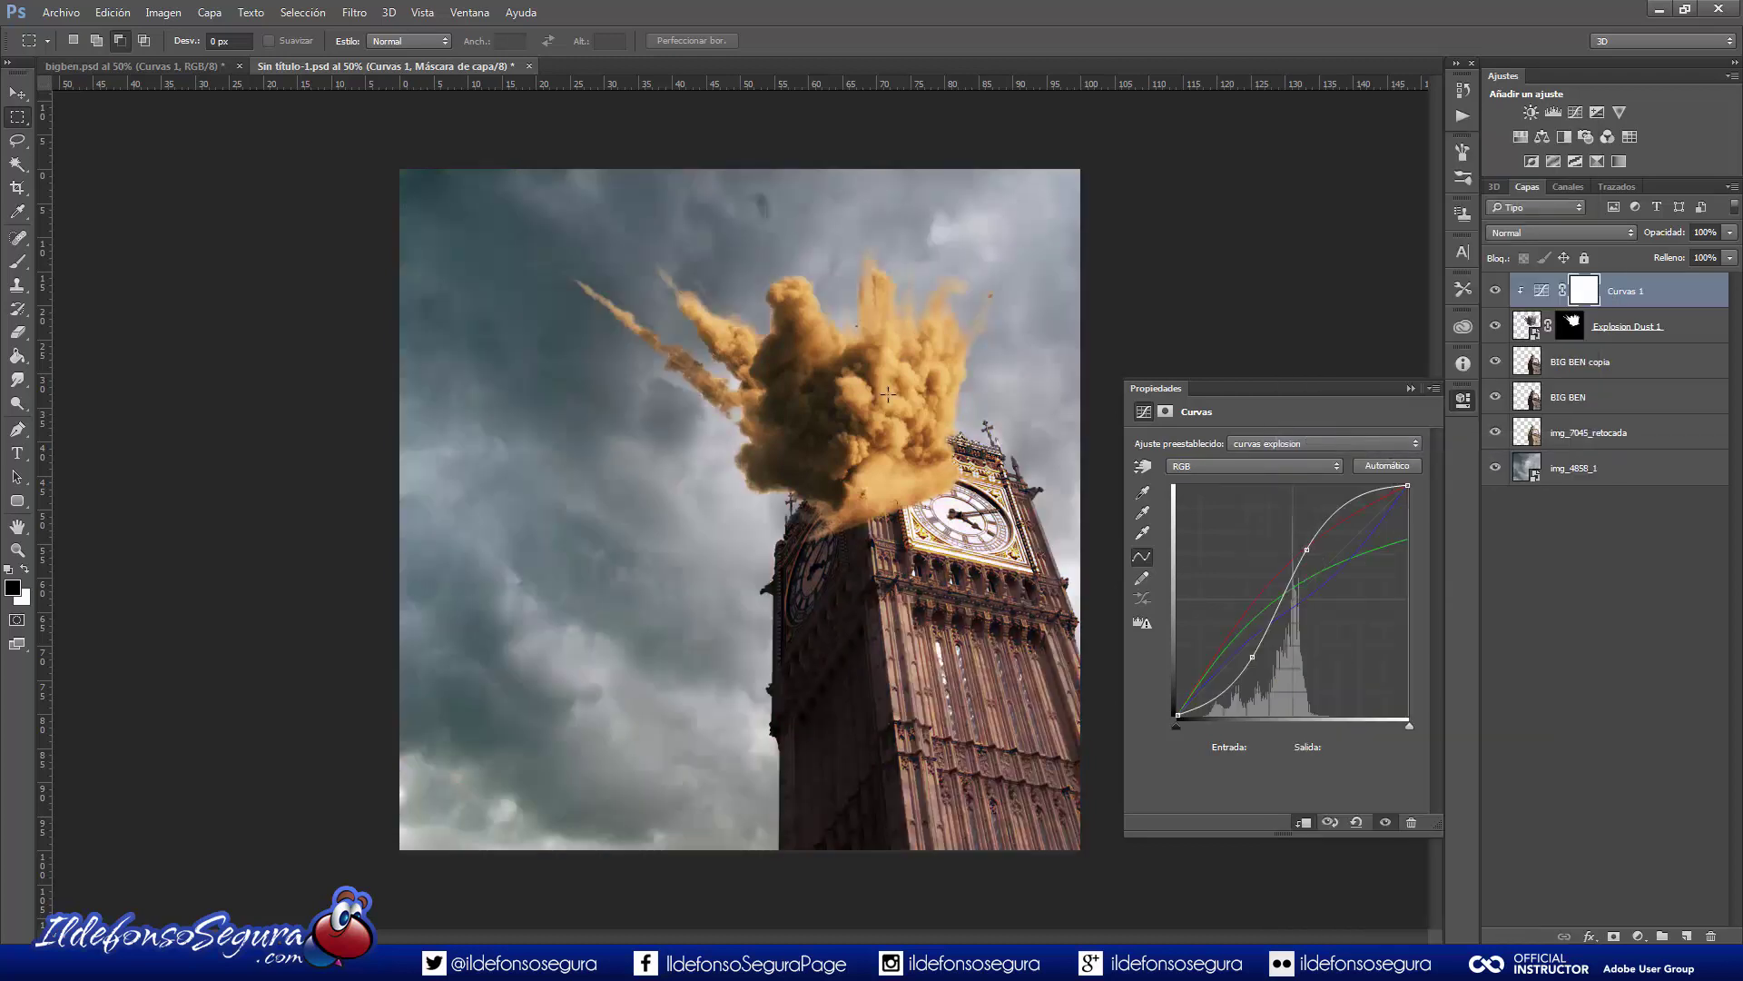
click(1495, 293)
click(1530, 231)
click(1528, 349)
click(1411, 388)
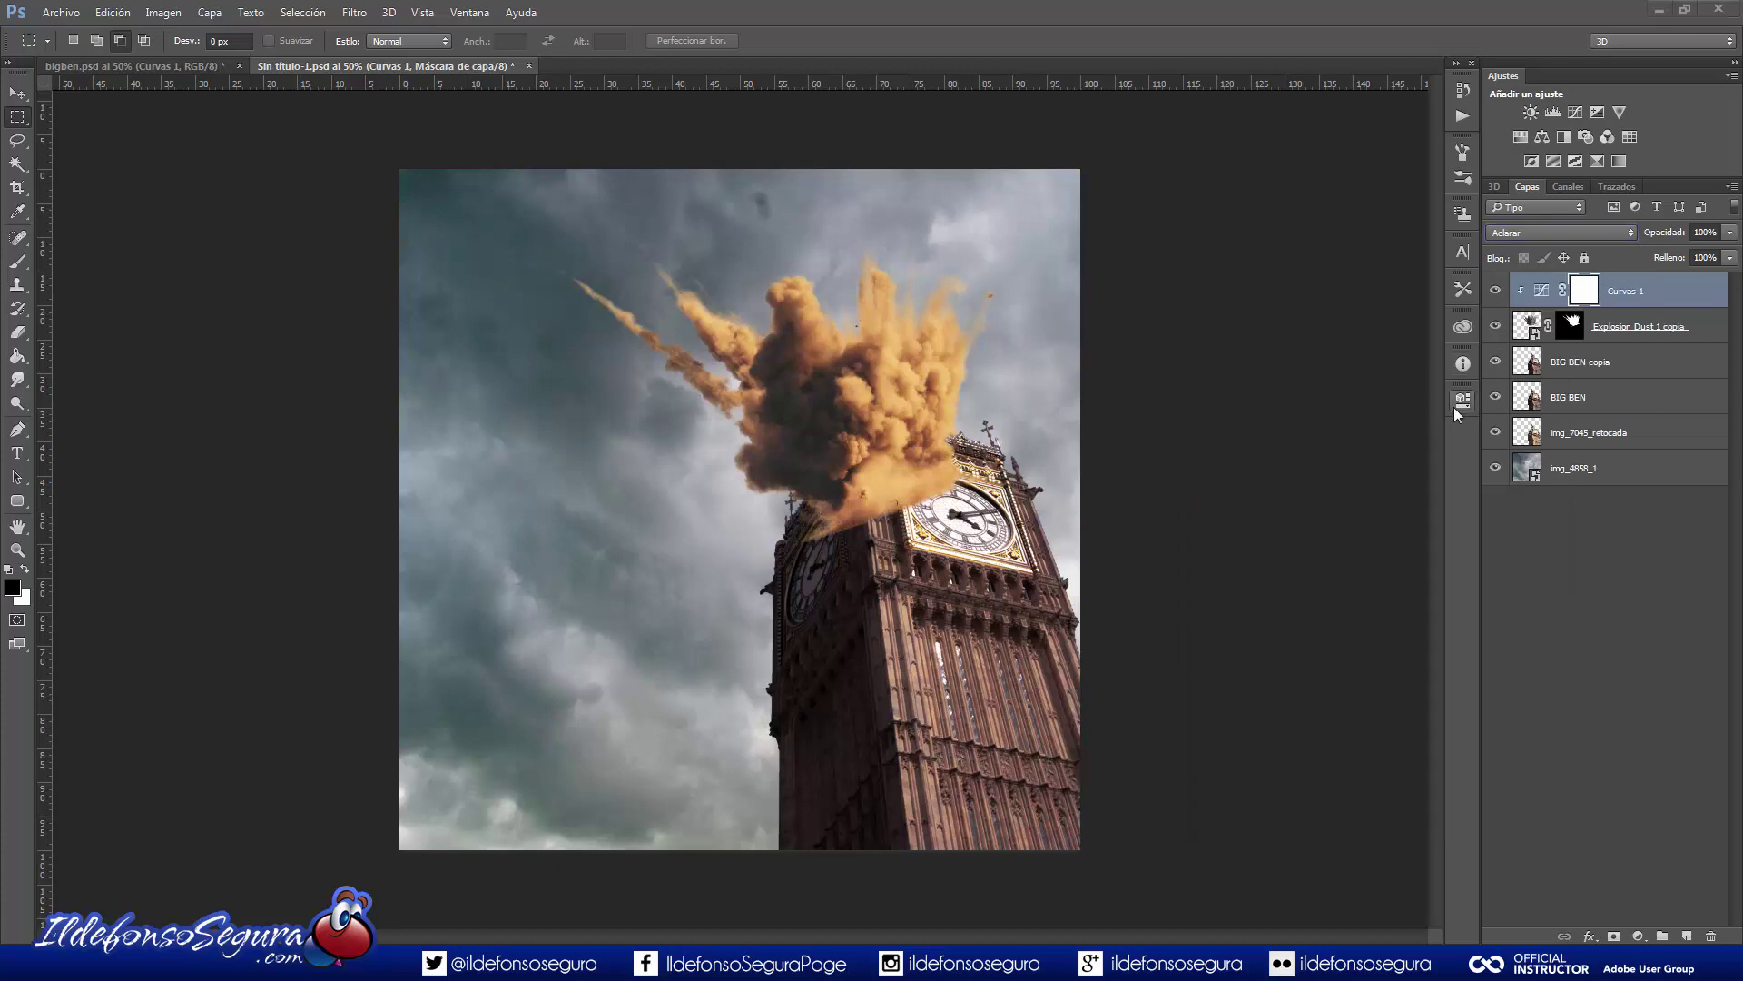
Duplicate the explosion, move the copy to the top of the stack, and delete its layer mask.
click(1531, 333)
key(ctrl+j)
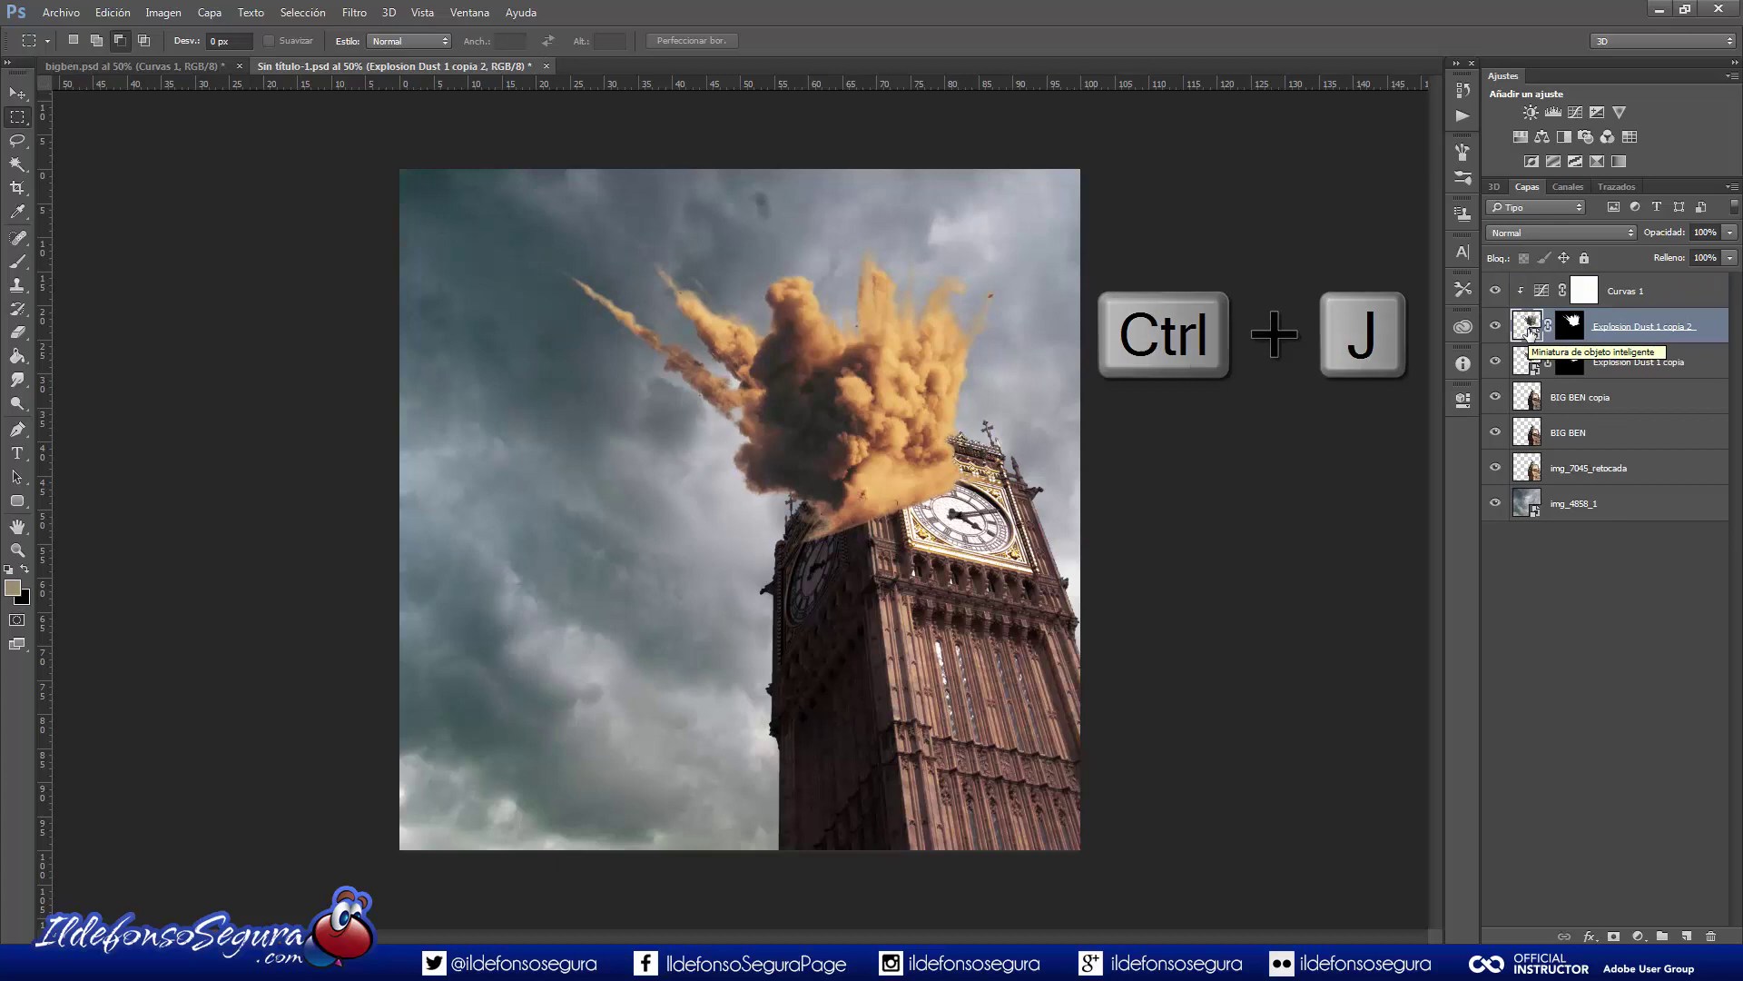
mouse_move(1521, 367)
mouse_down()
mouse_move(1533, 288)
mouse_move(1564, 290)
mouse_up()
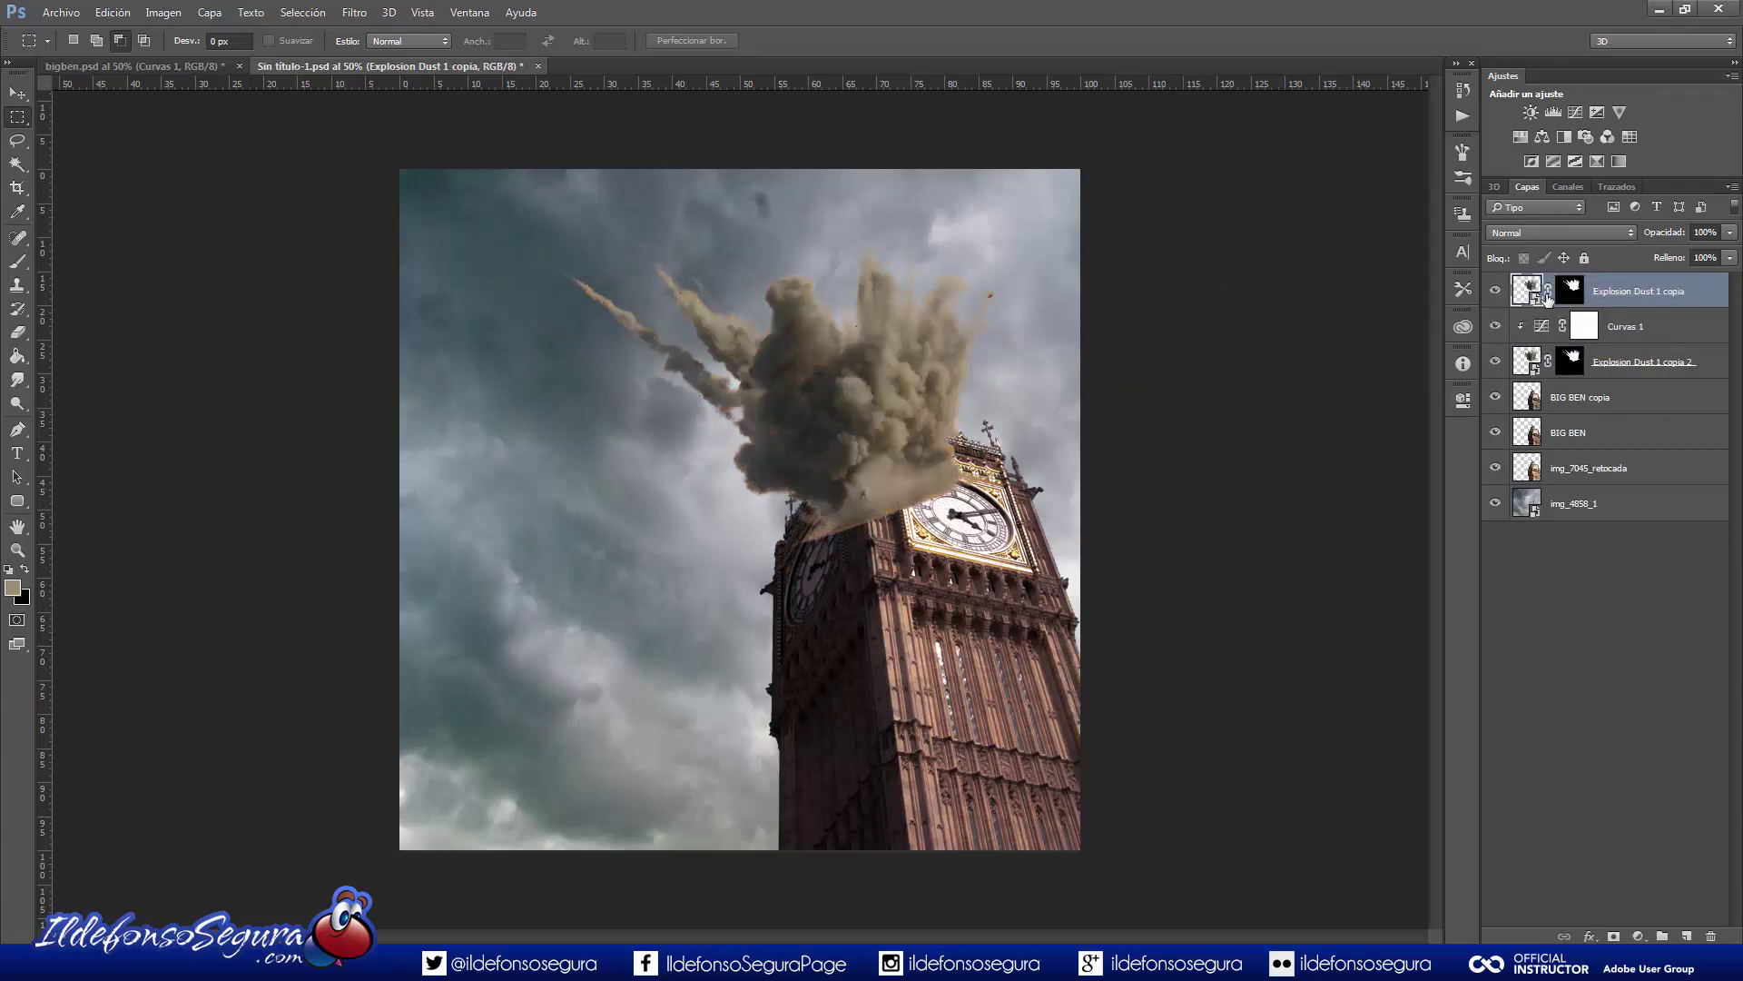
right_click(1571, 291)
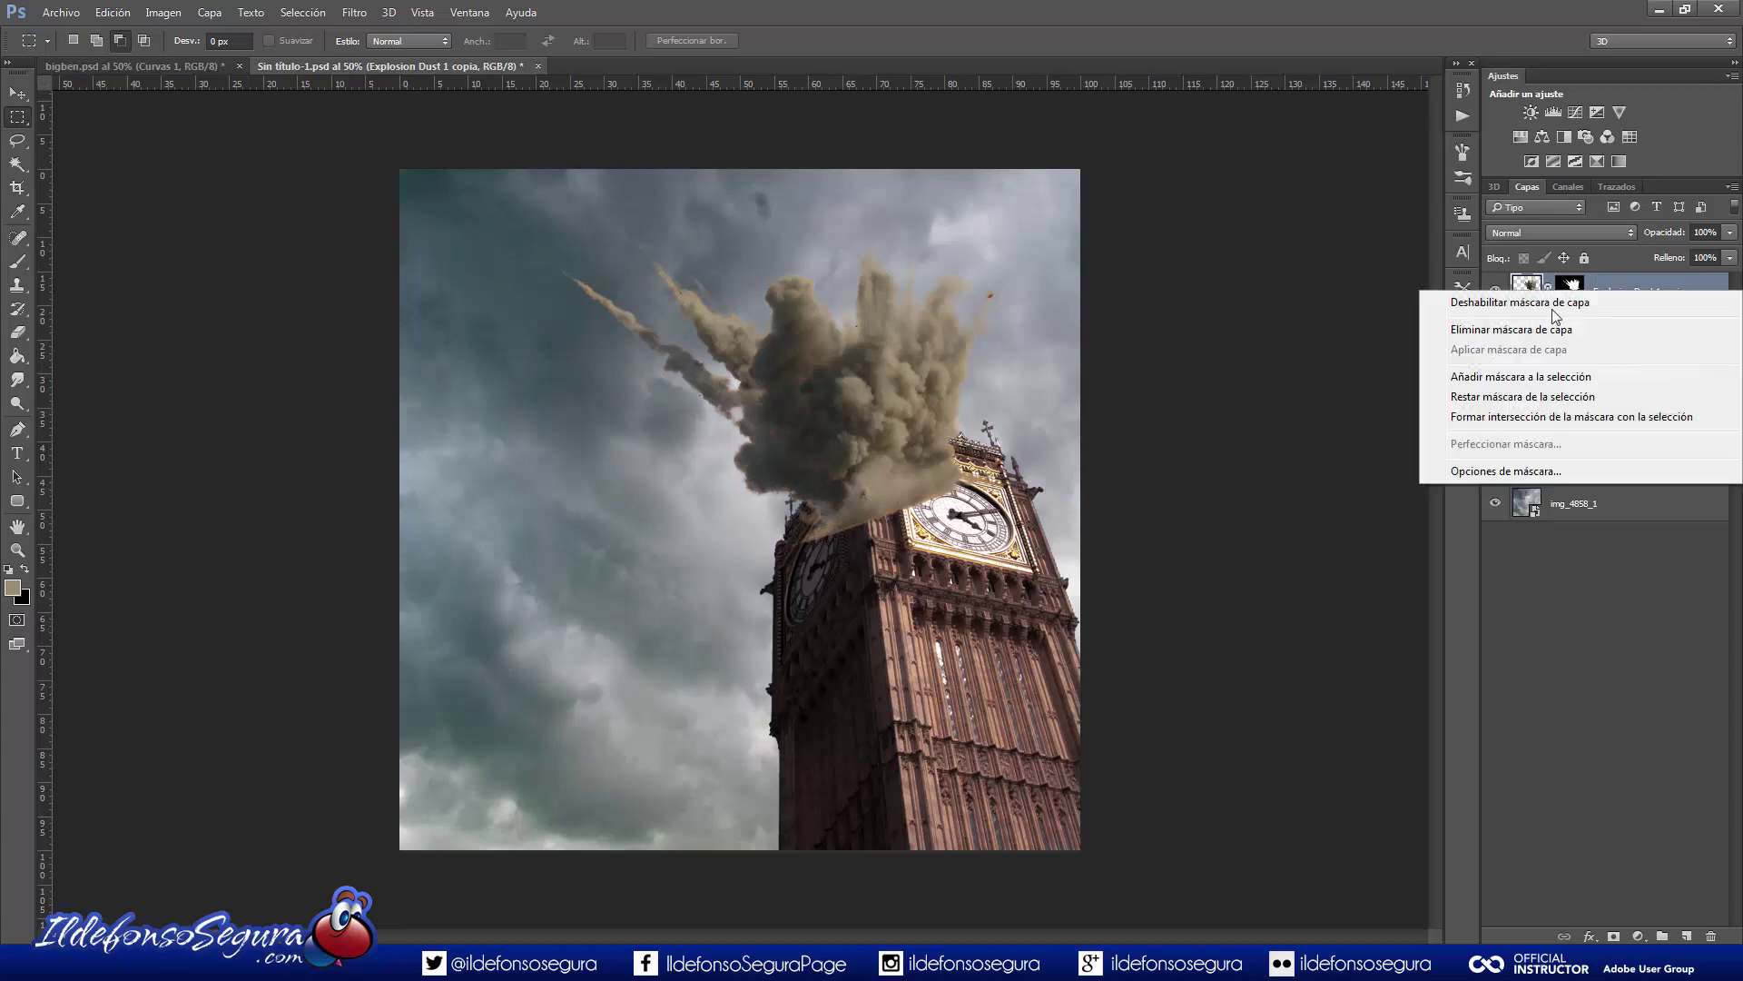
click(1538, 332)
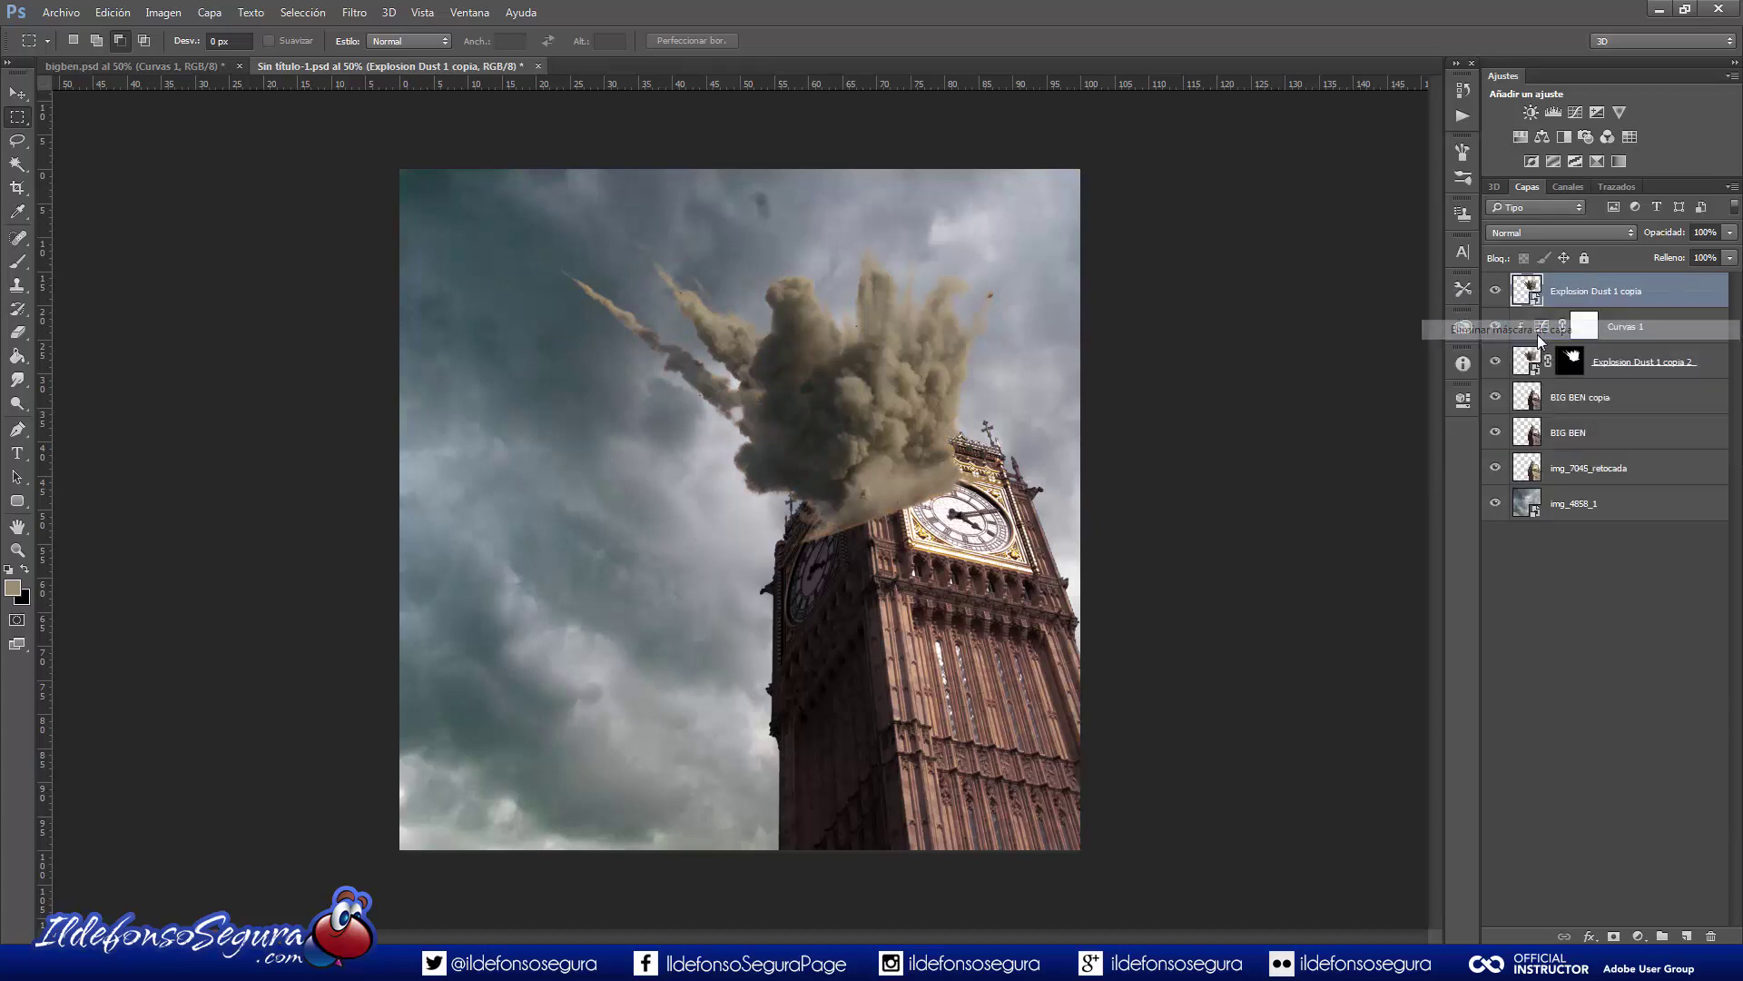
Solo the top Explosion Dust 1 copia layer and select its highlights with Color Range (Iluminaciones).
alt+click(1495, 292)
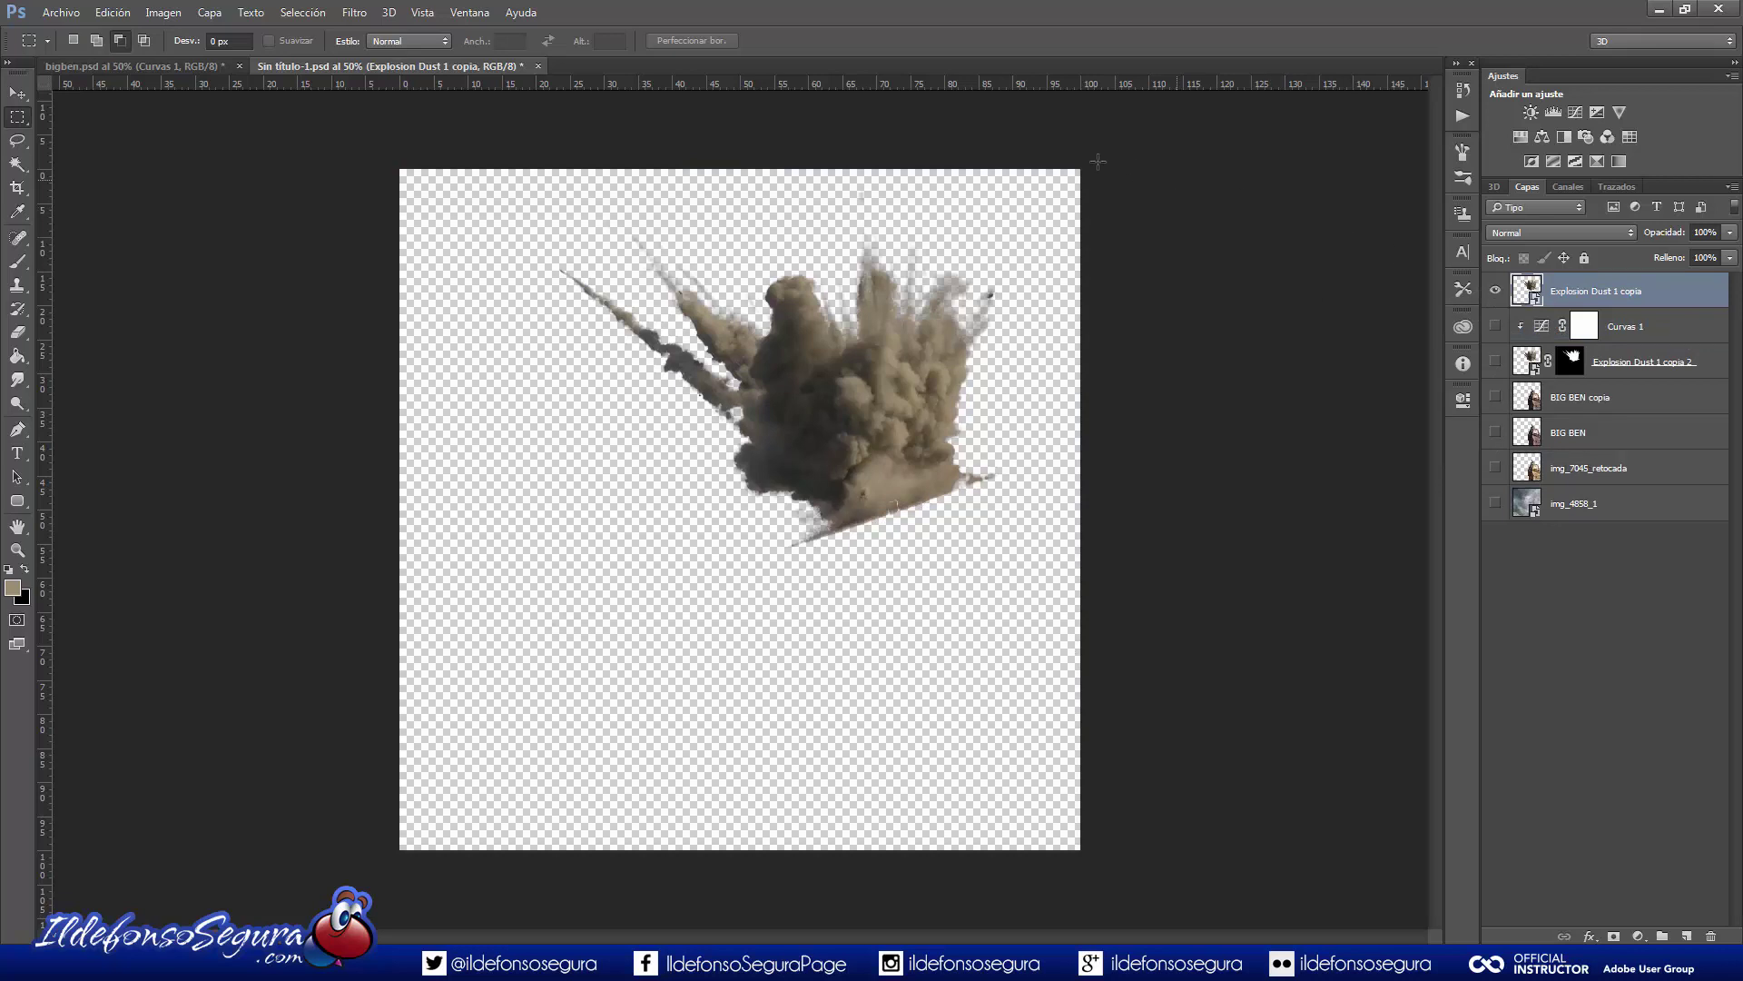
click(285, 14)
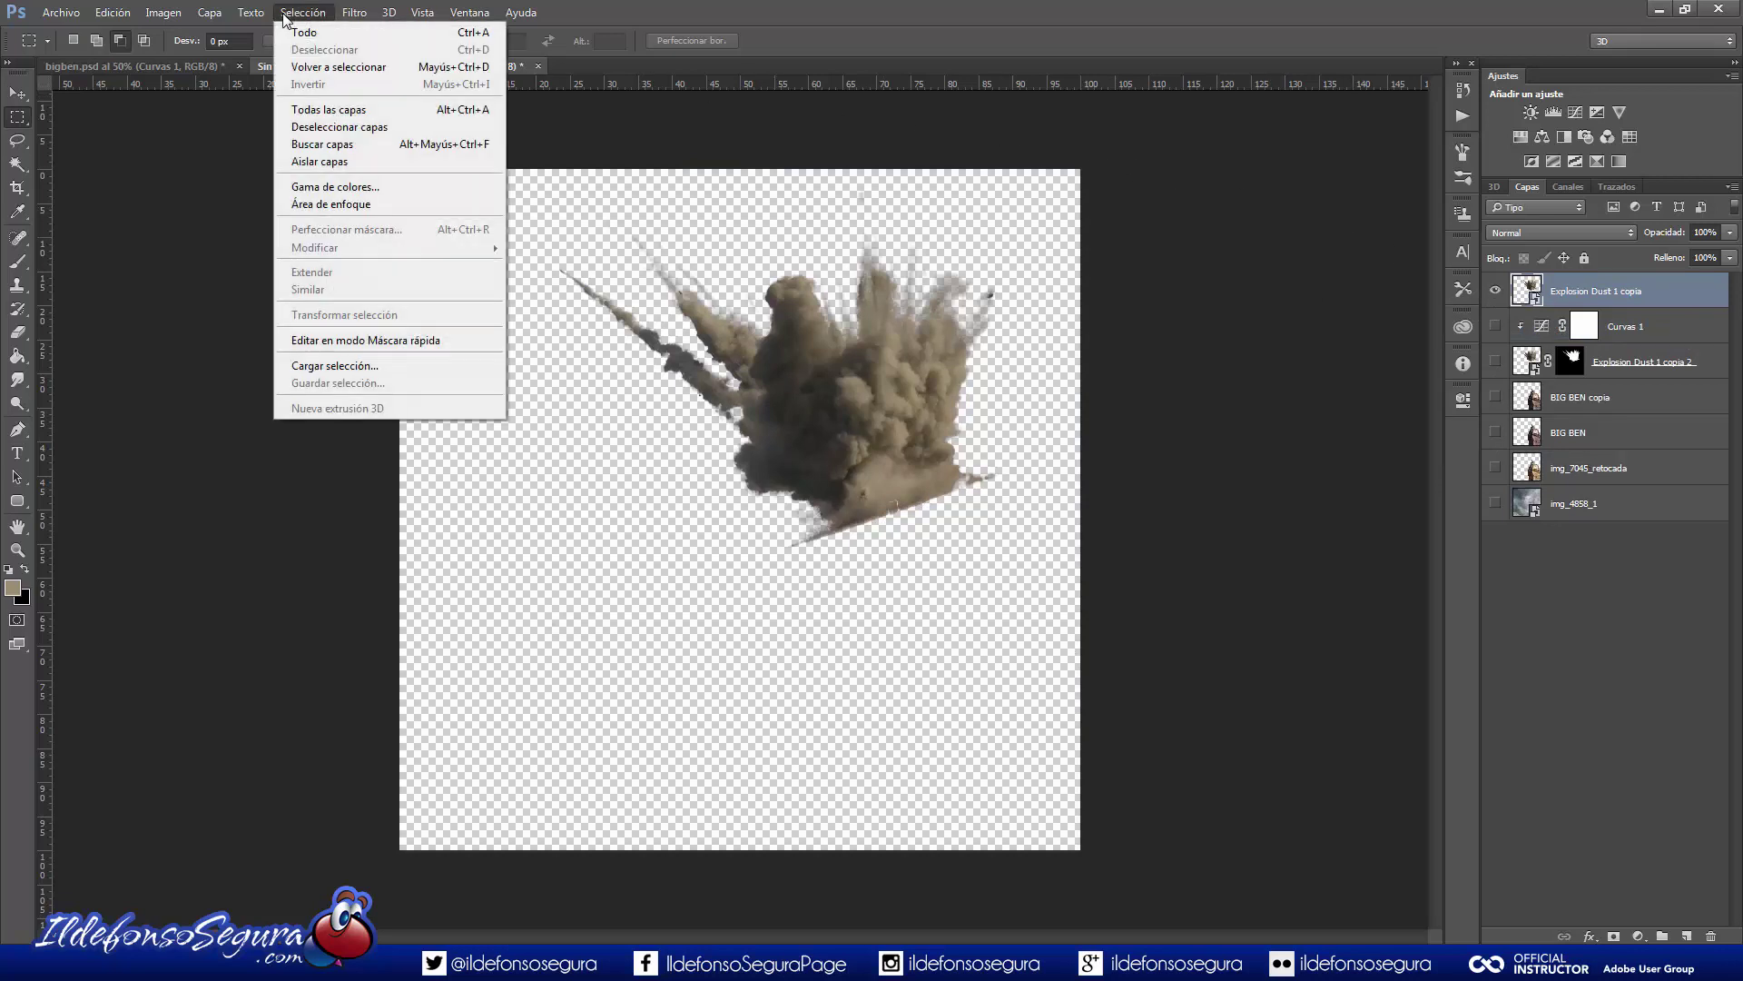
click(336, 195)
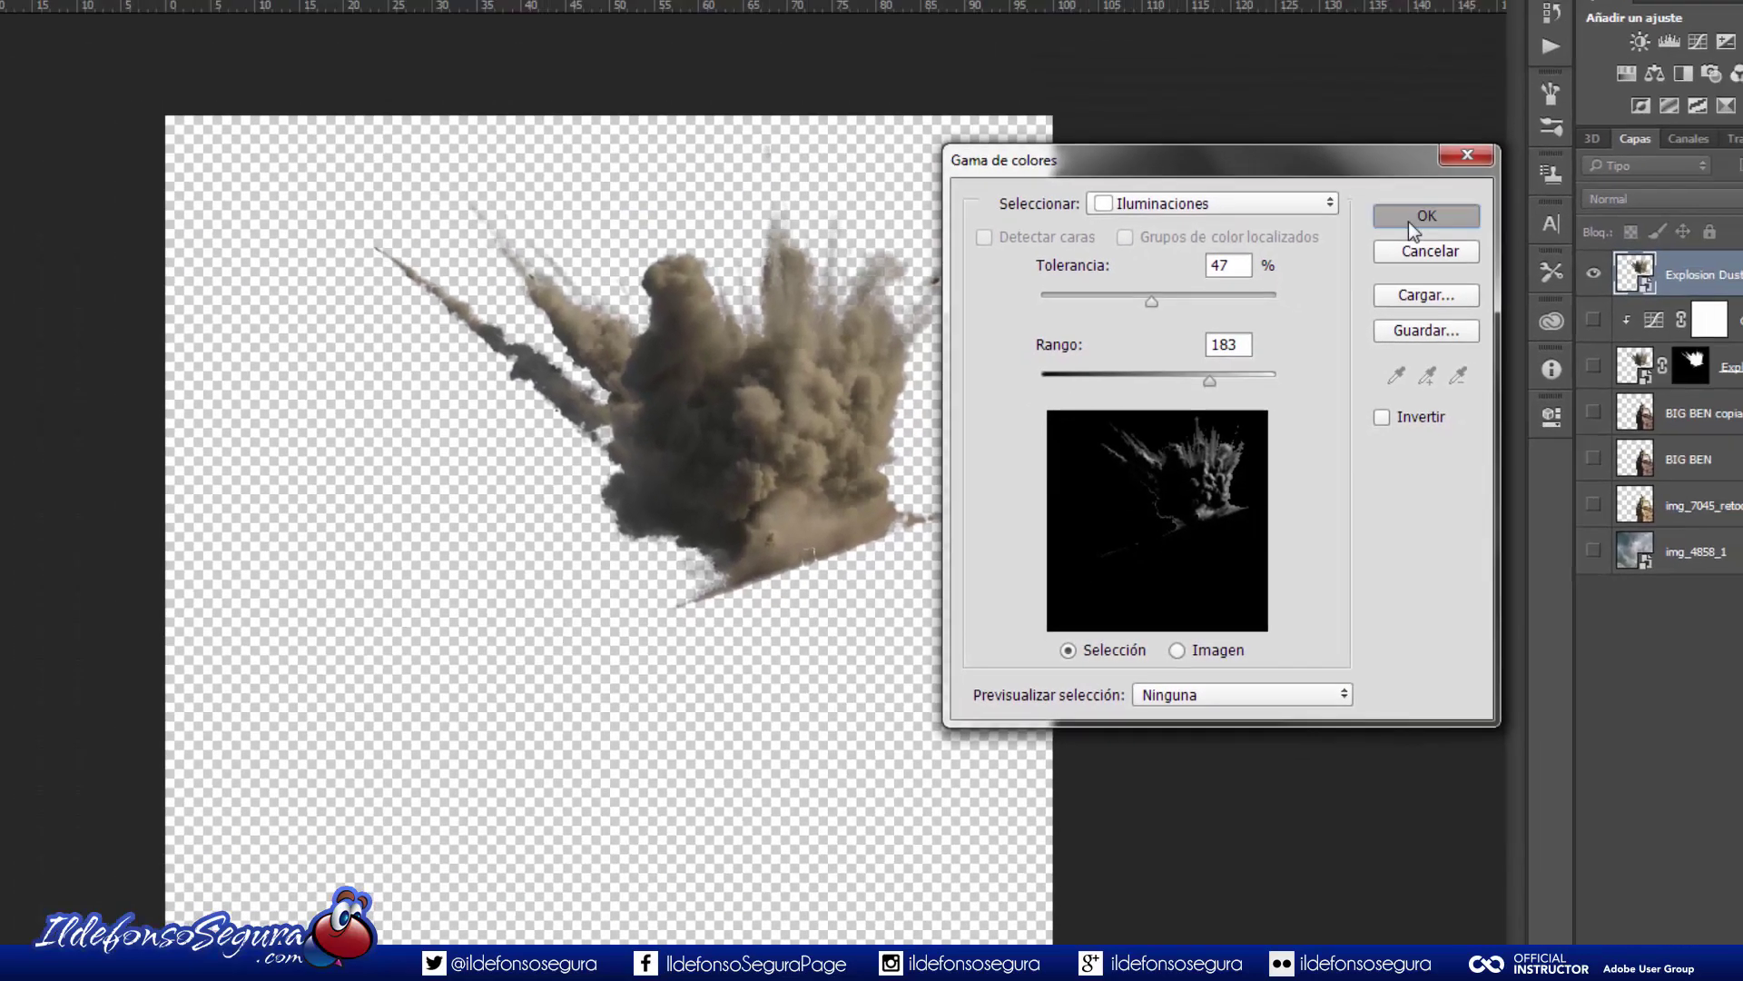
click(1518, 164)
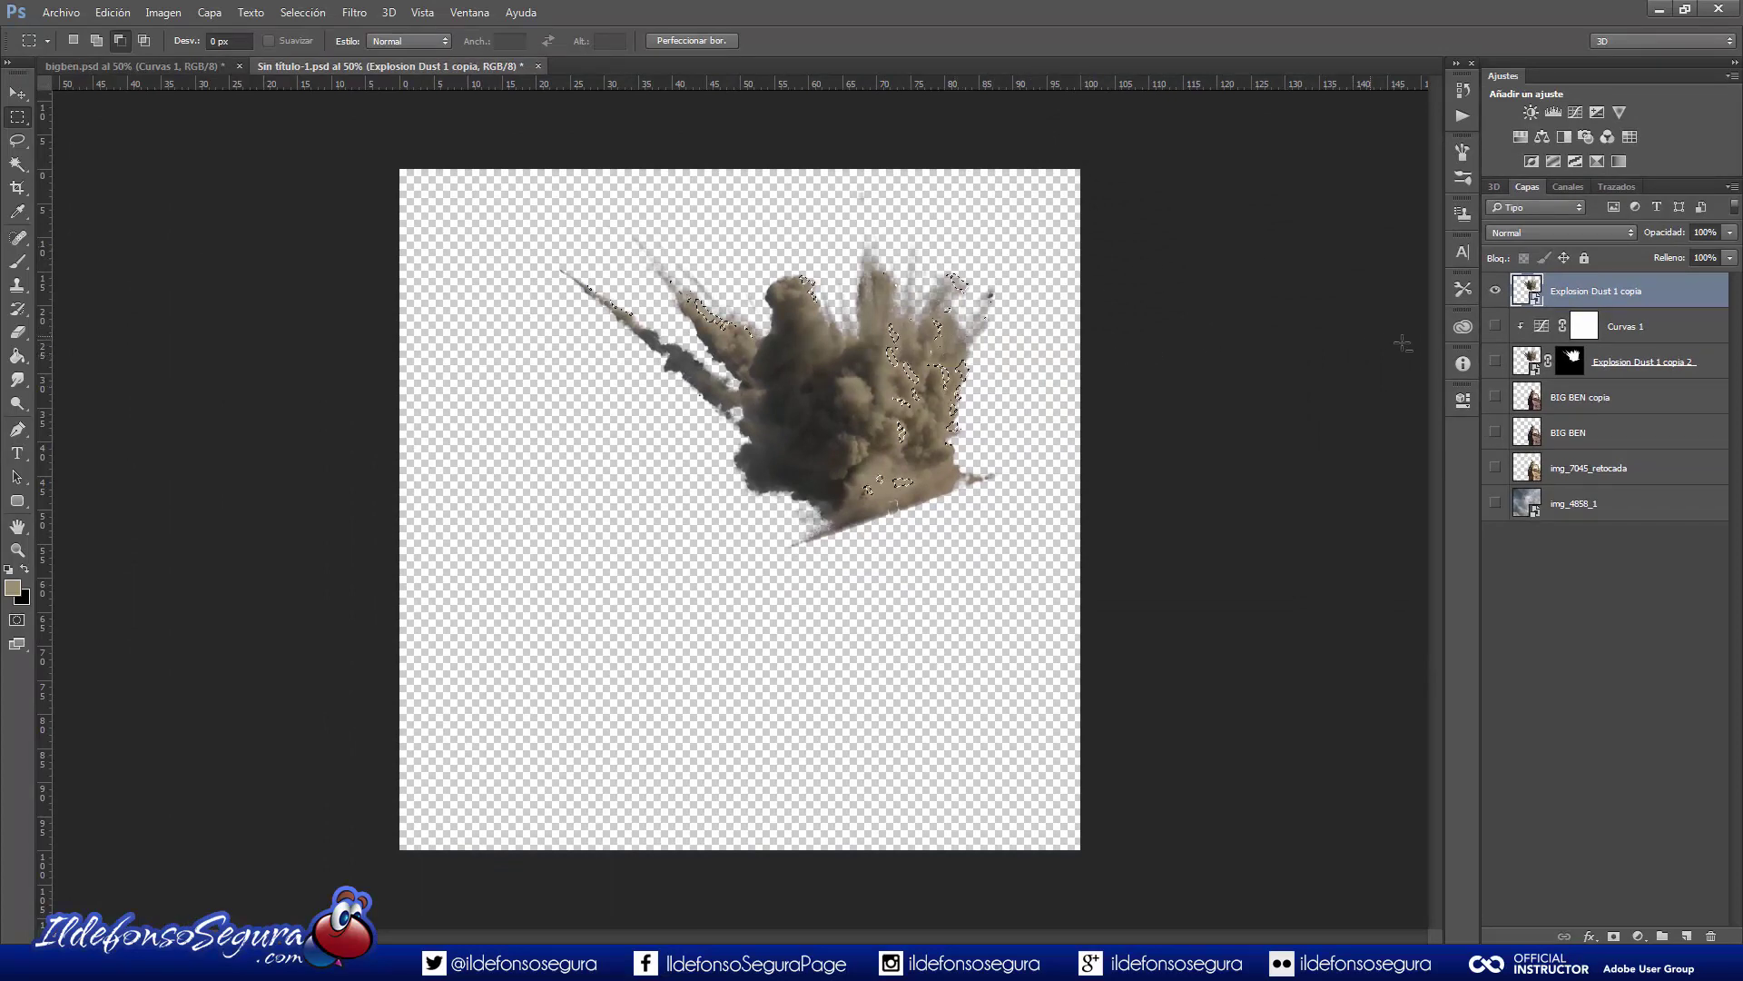
Add a highlights layer mask to the dust copy, inspect it, then show all layers again.
click(1613, 936)
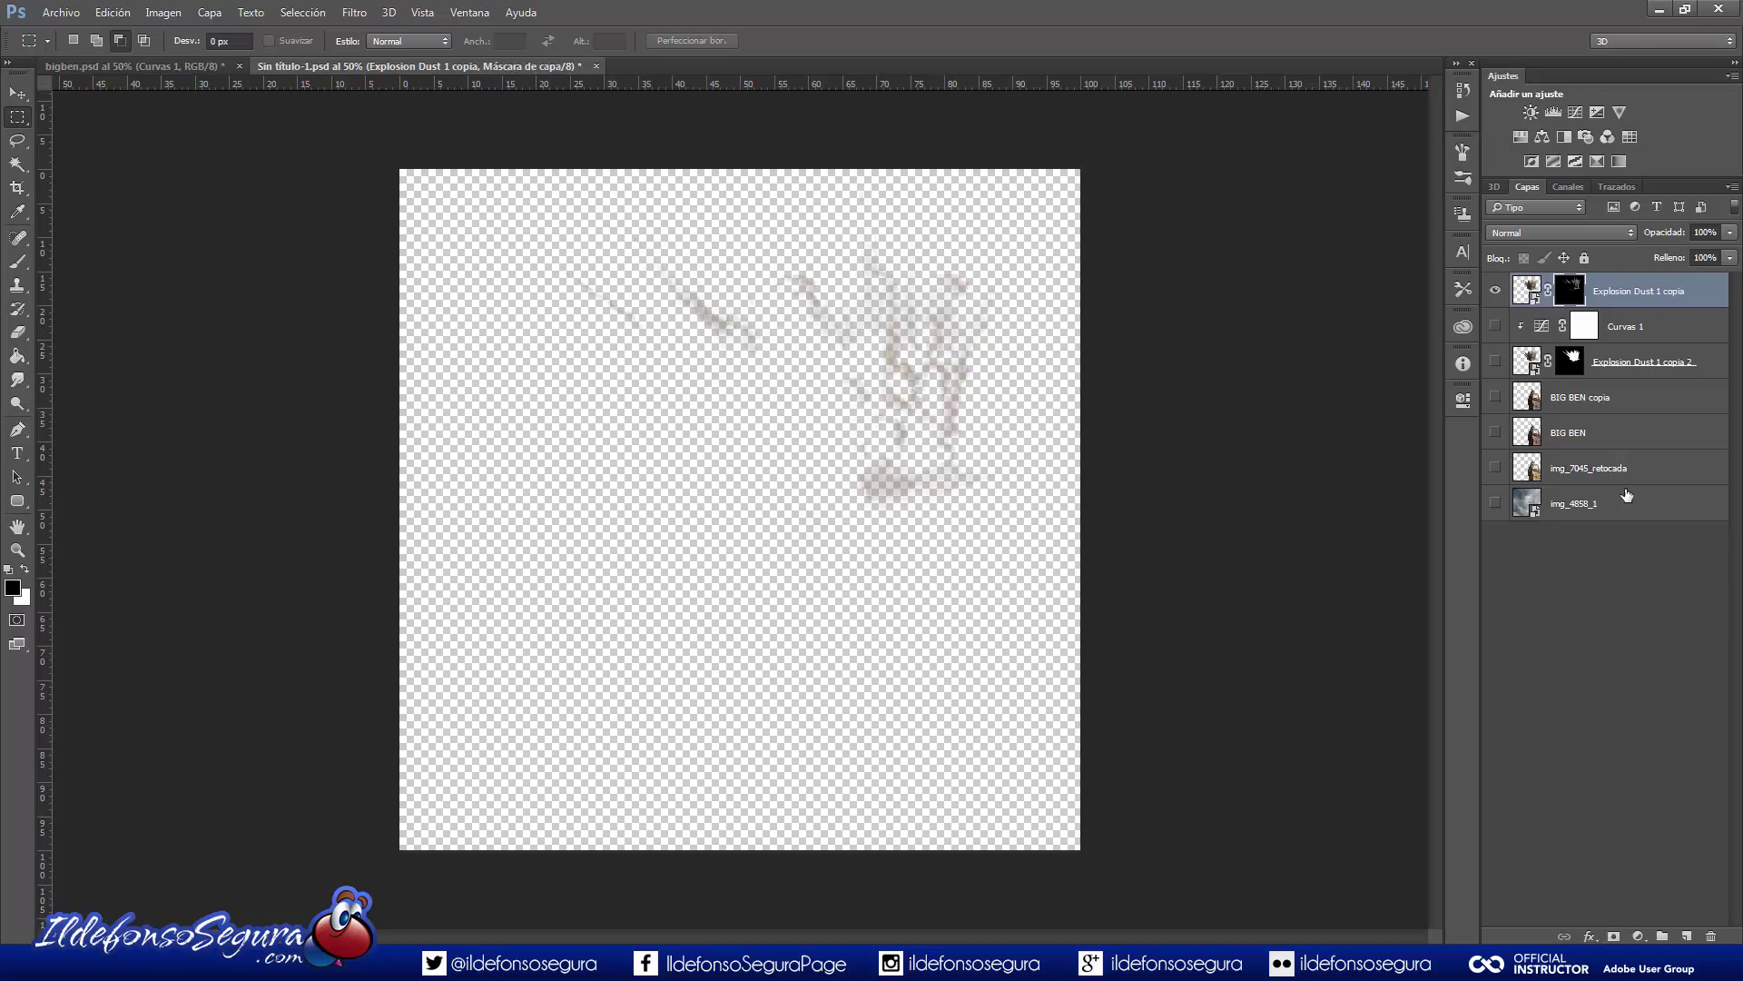
key(v)
alt+click(1570, 292)
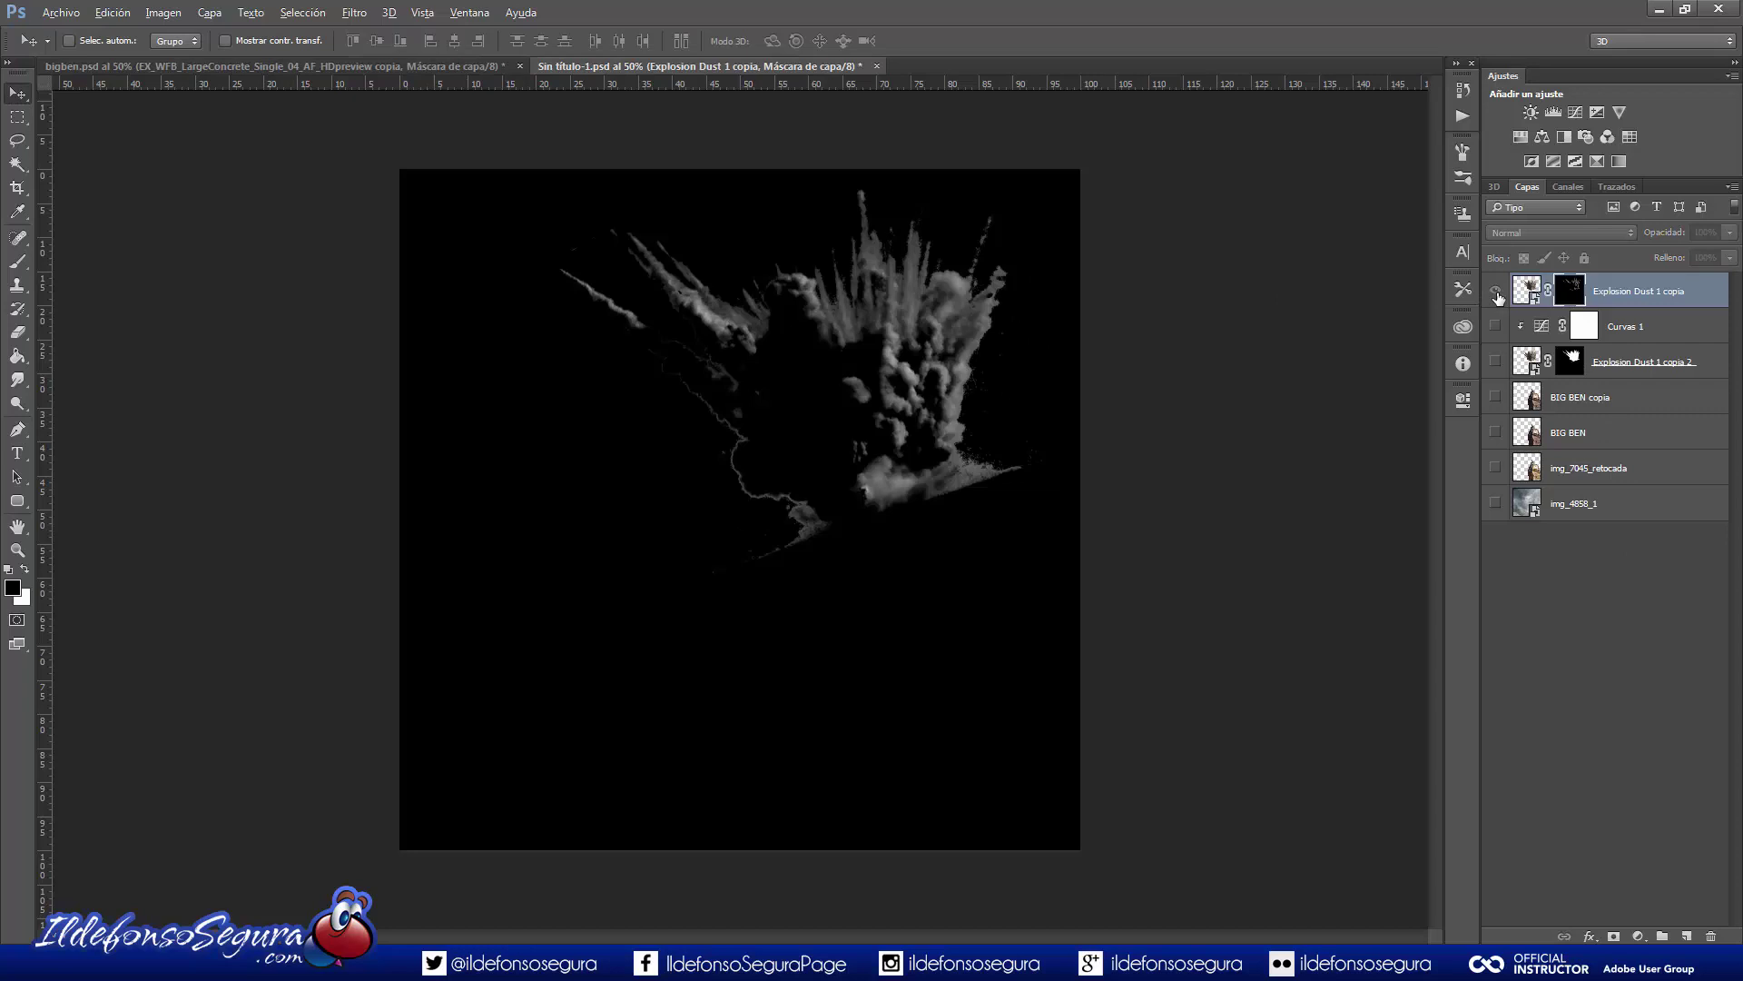
click(1497, 296)
alt+click(1497, 296)
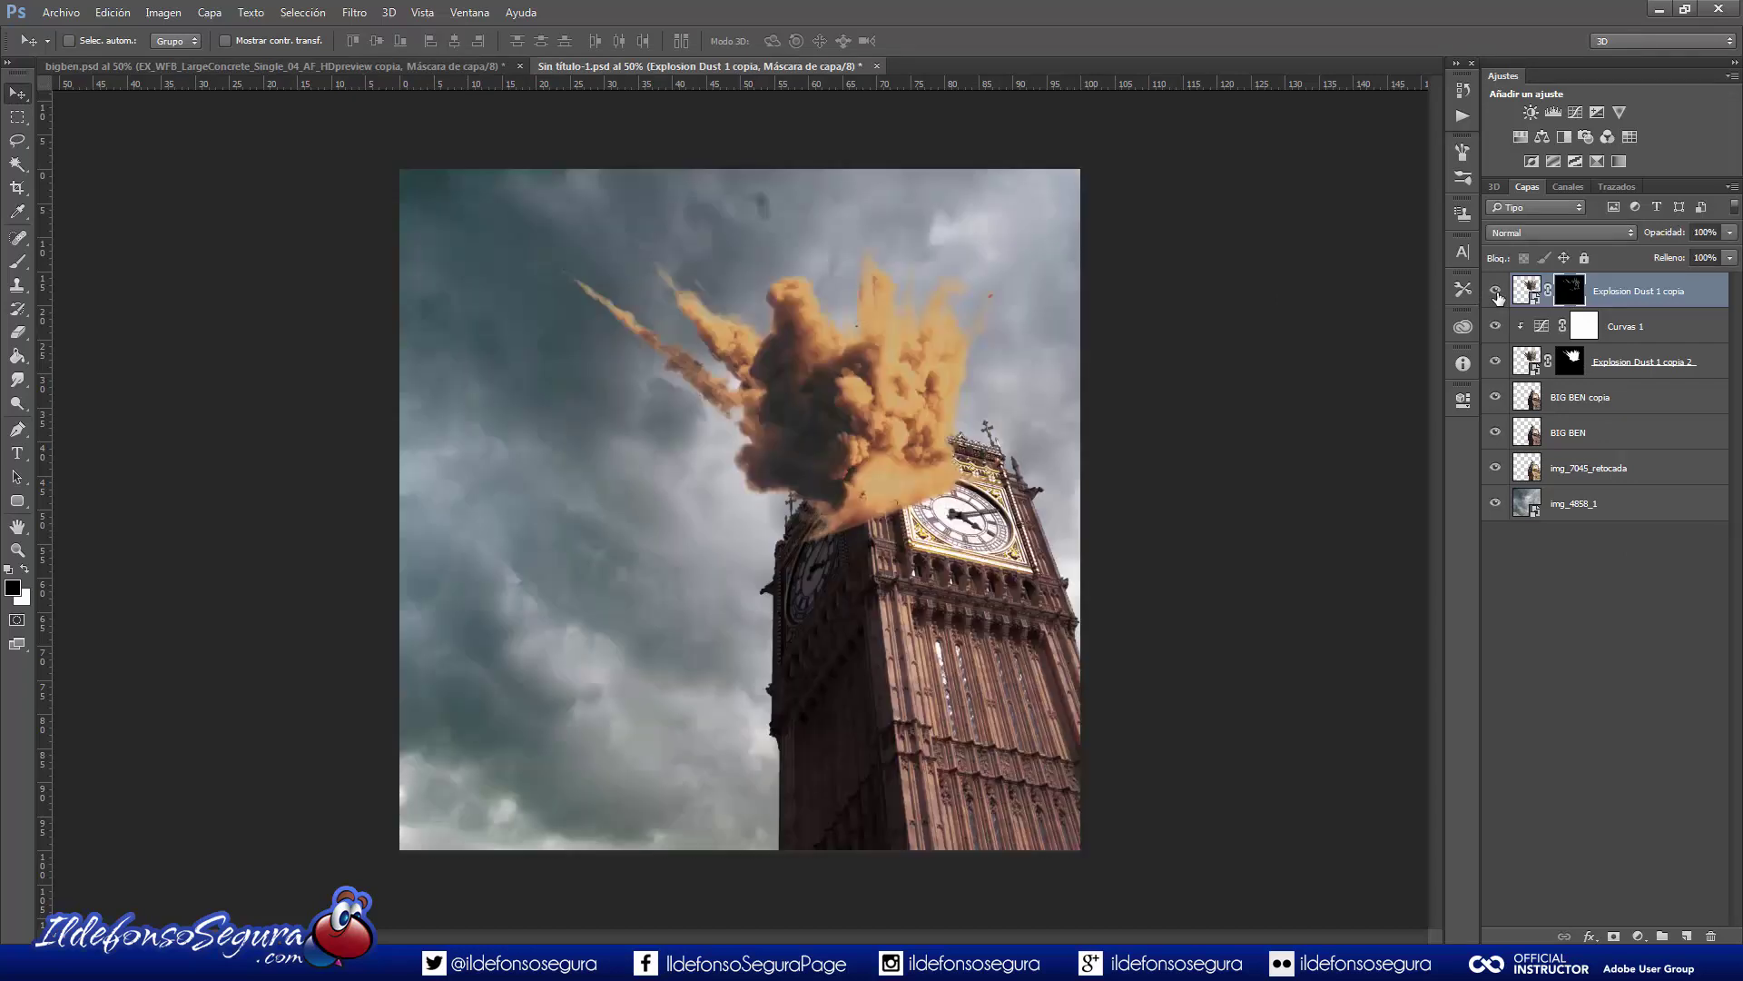
Blend the top dust copy as Sobreexpos. lineal (Añadir) and duplicate it twice.
click(1494, 292)
click(1552, 234)
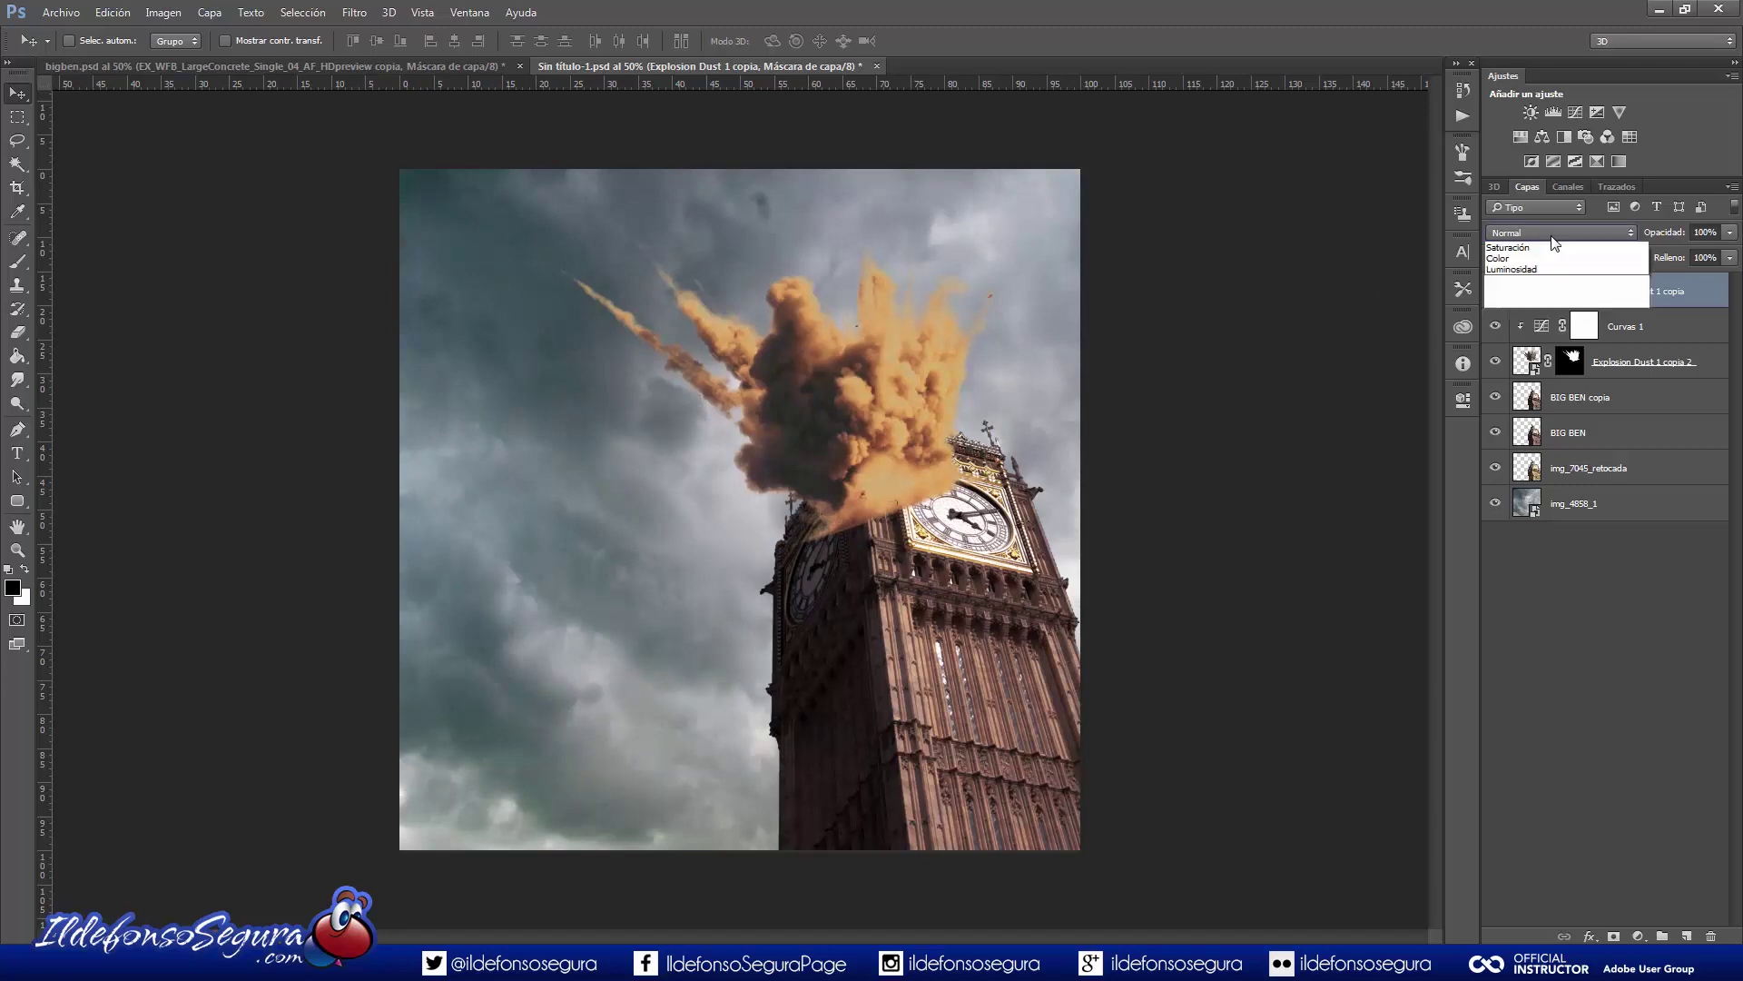
click(1562, 380)
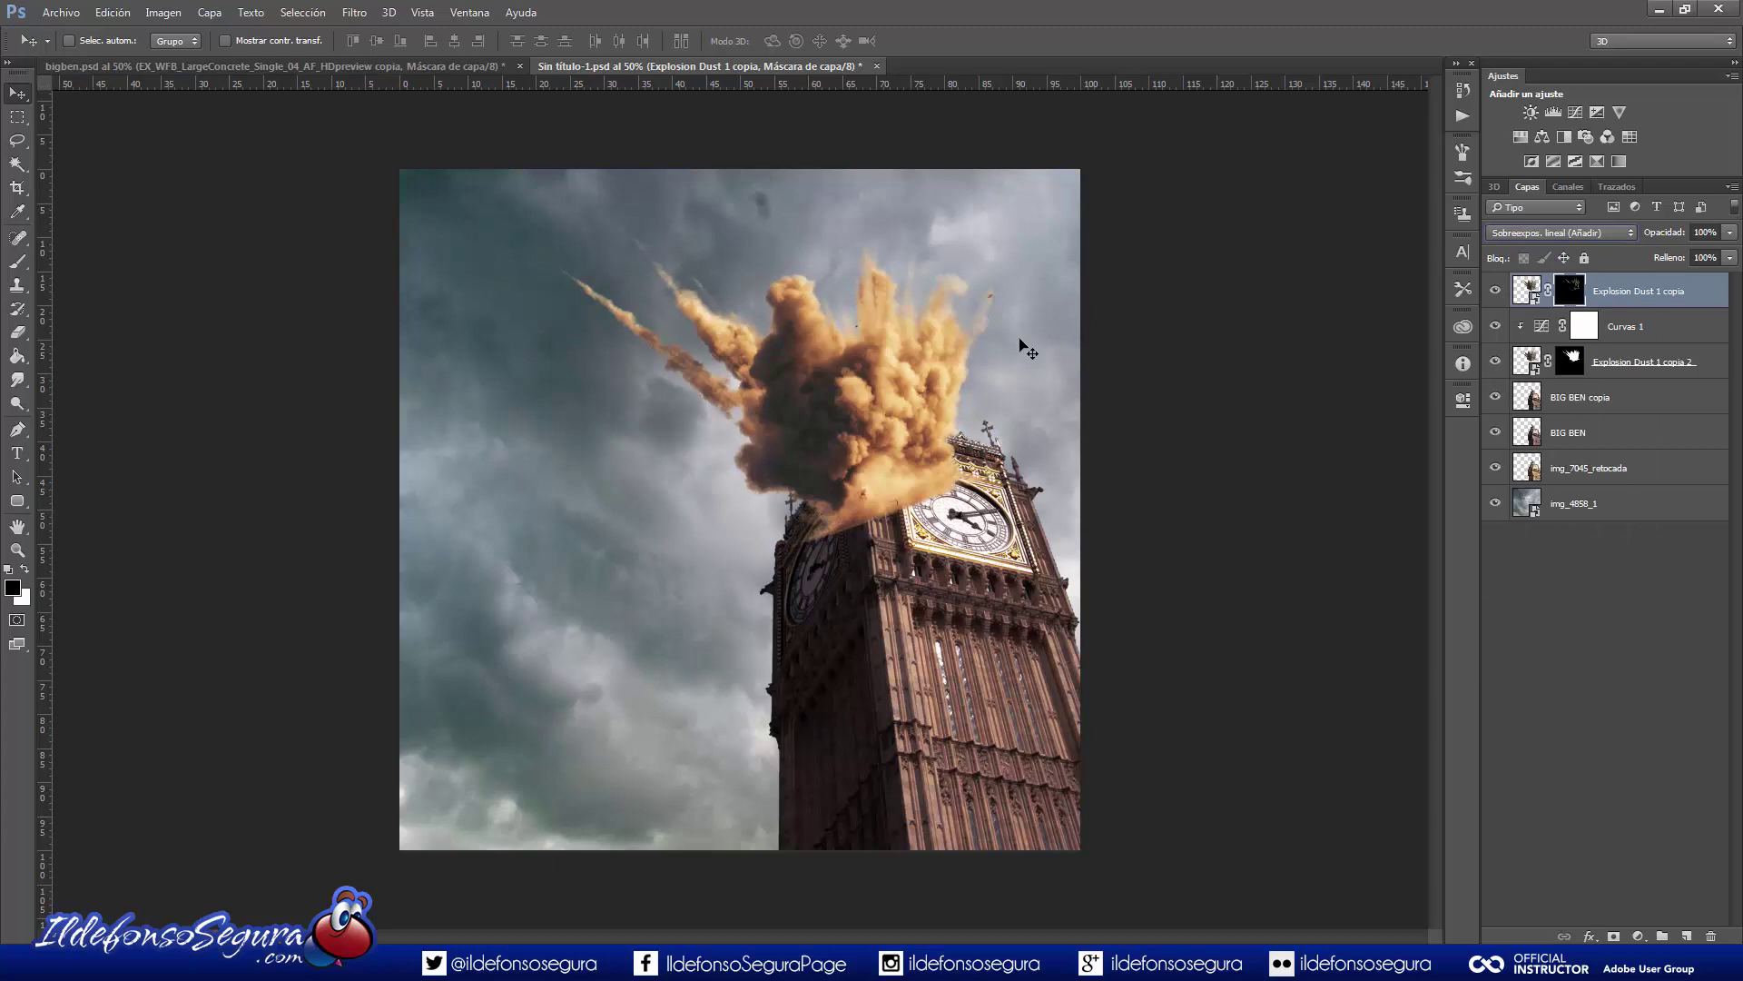
key(ctrl+j)
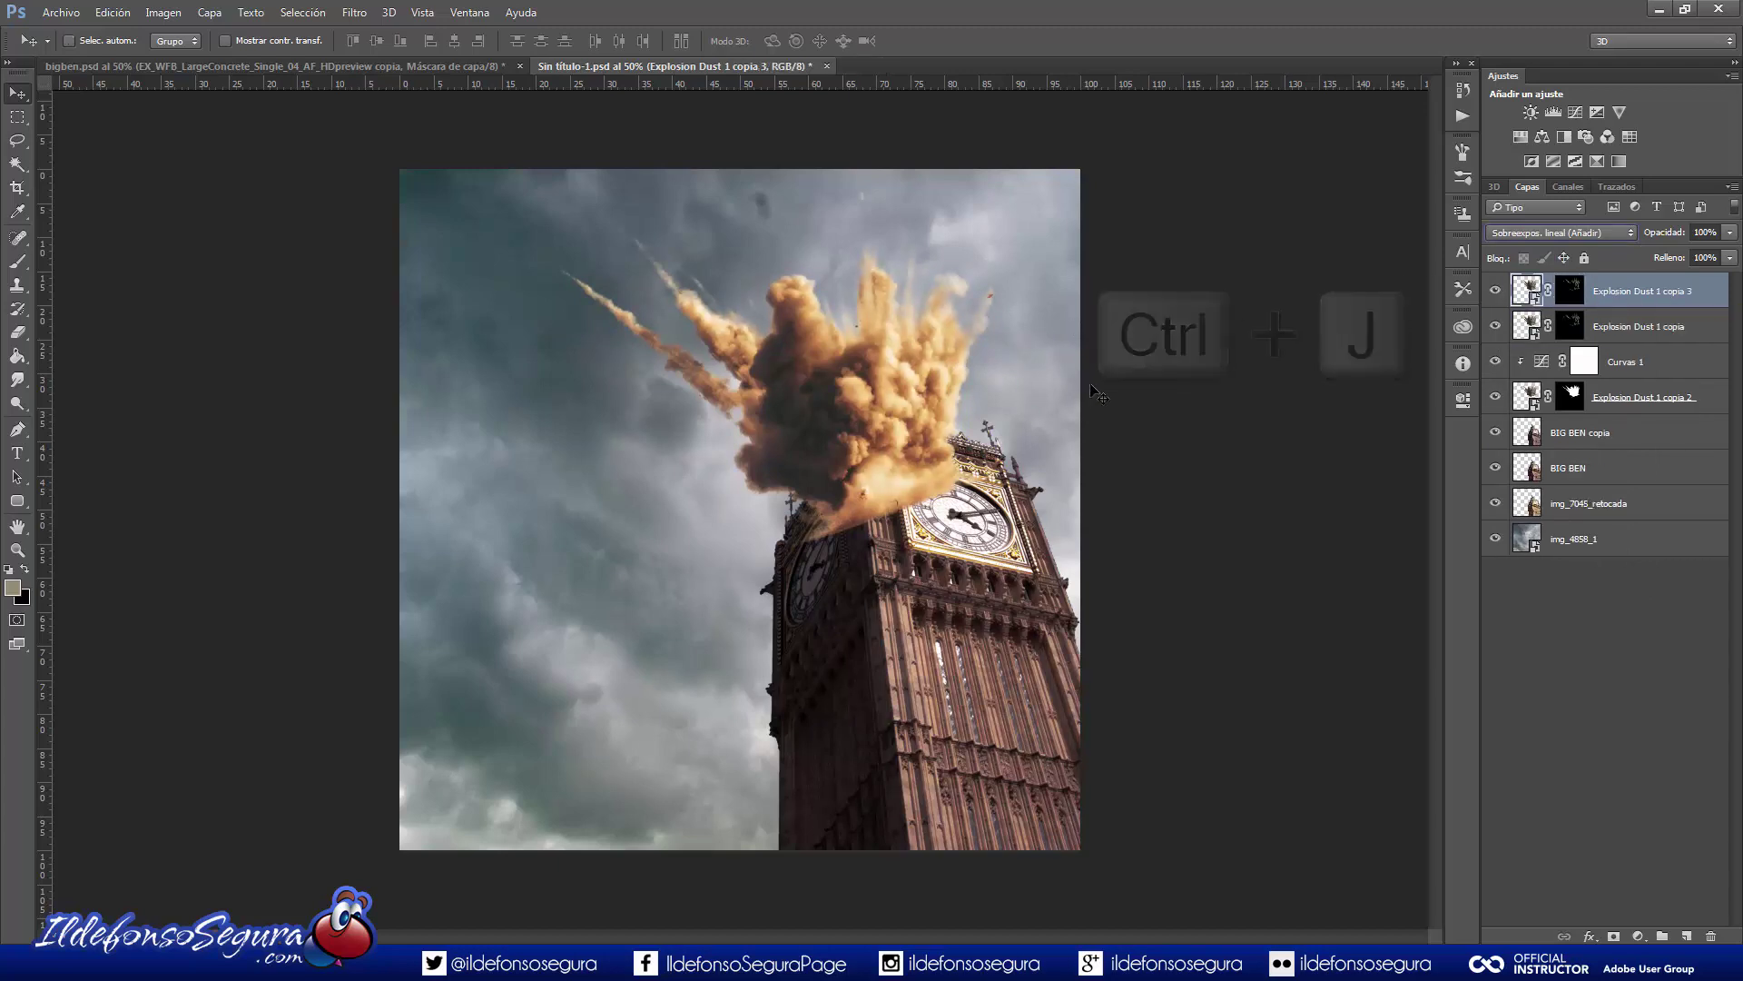
key(ctrl+j)
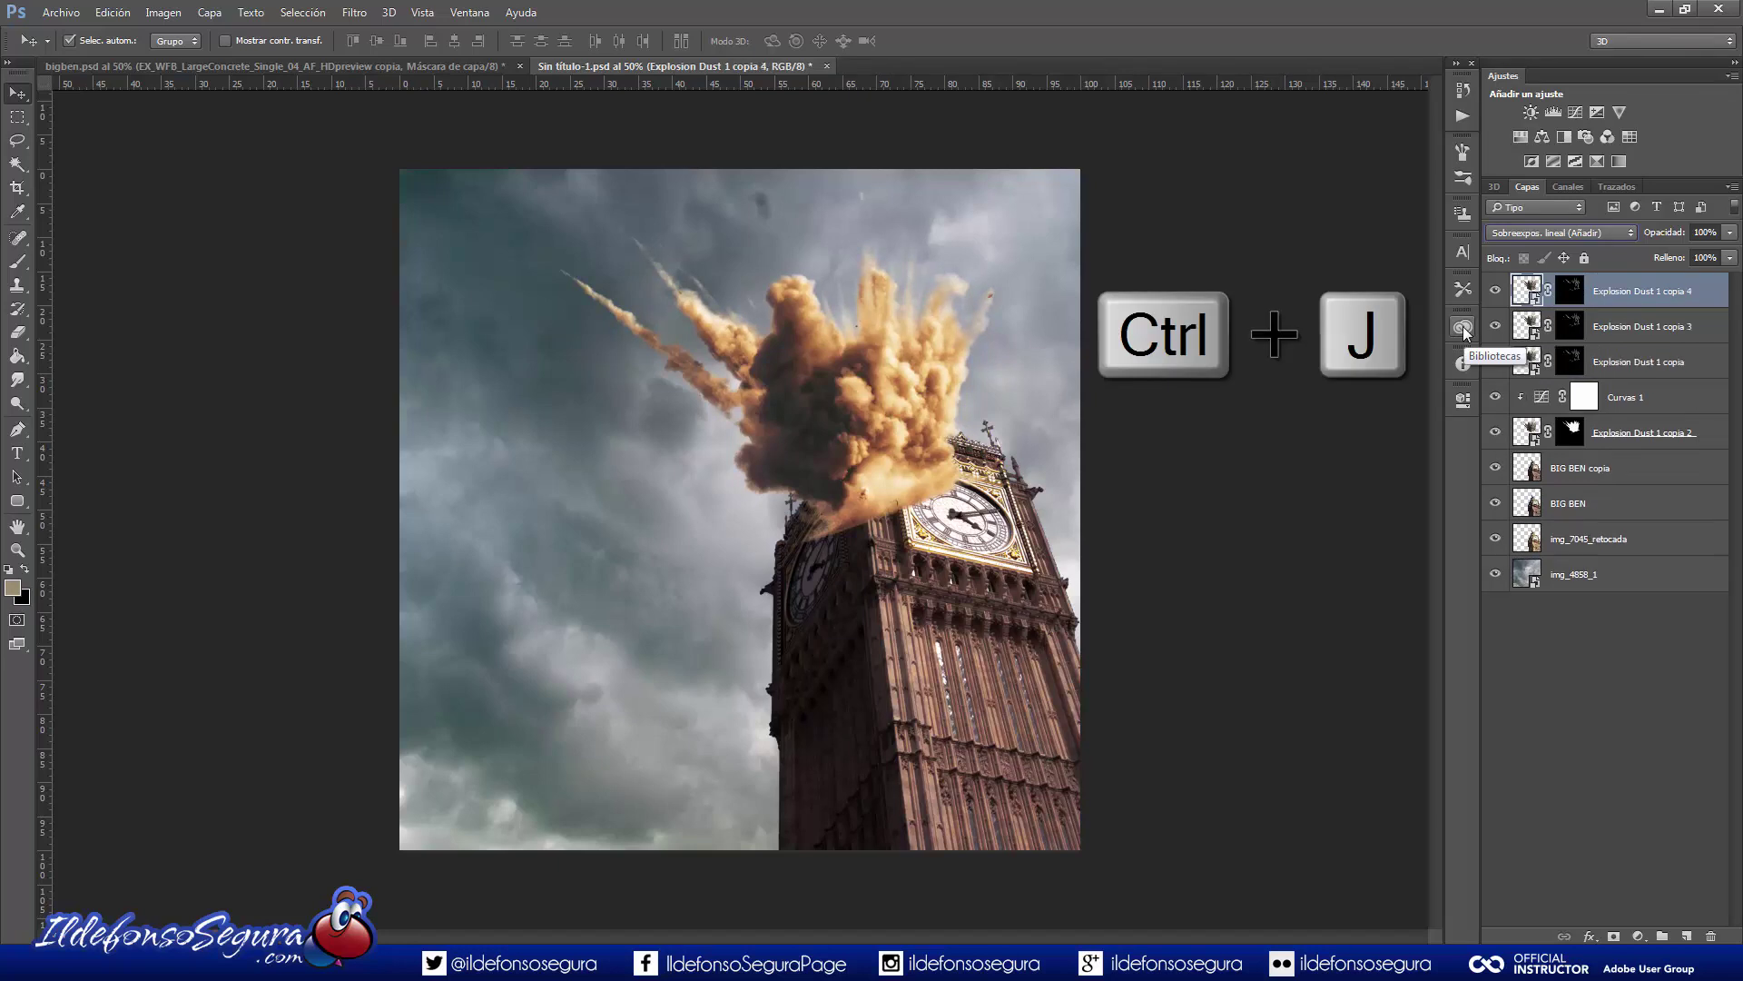
Switch the newest copy to Sobreexponer color, duplicate it, and select all four dust copies.
click(1539, 231)
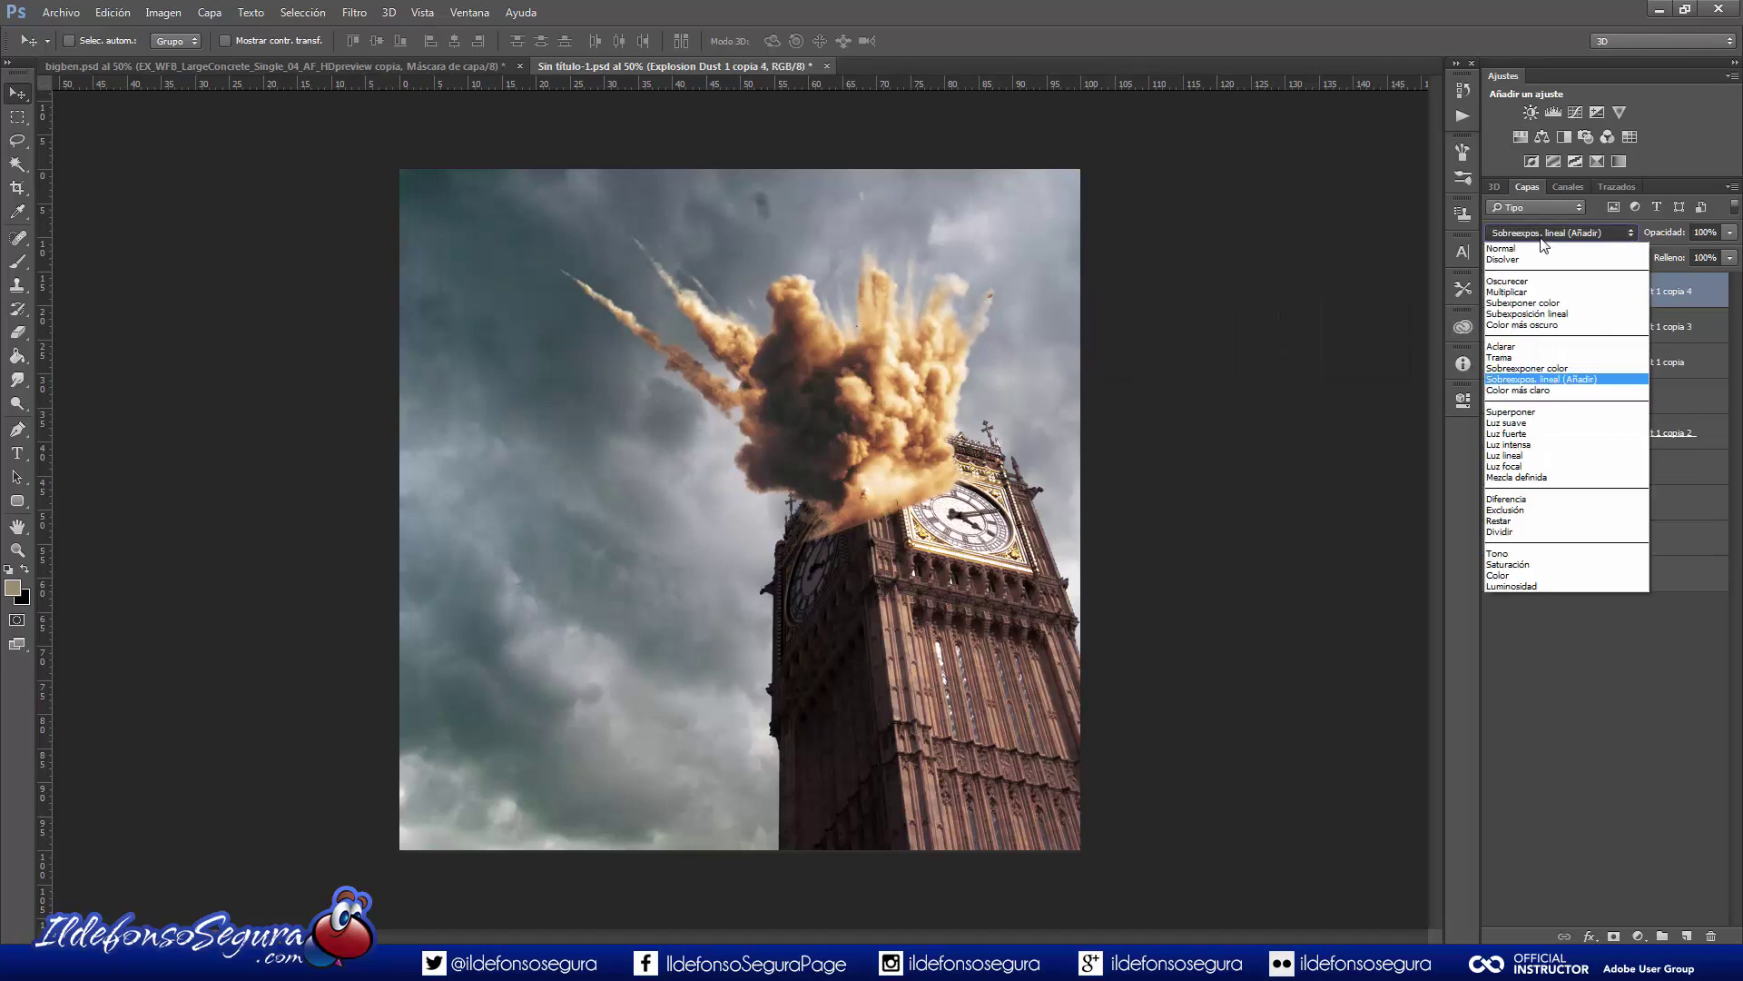
click(1534, 367)
key(ctrl+j)
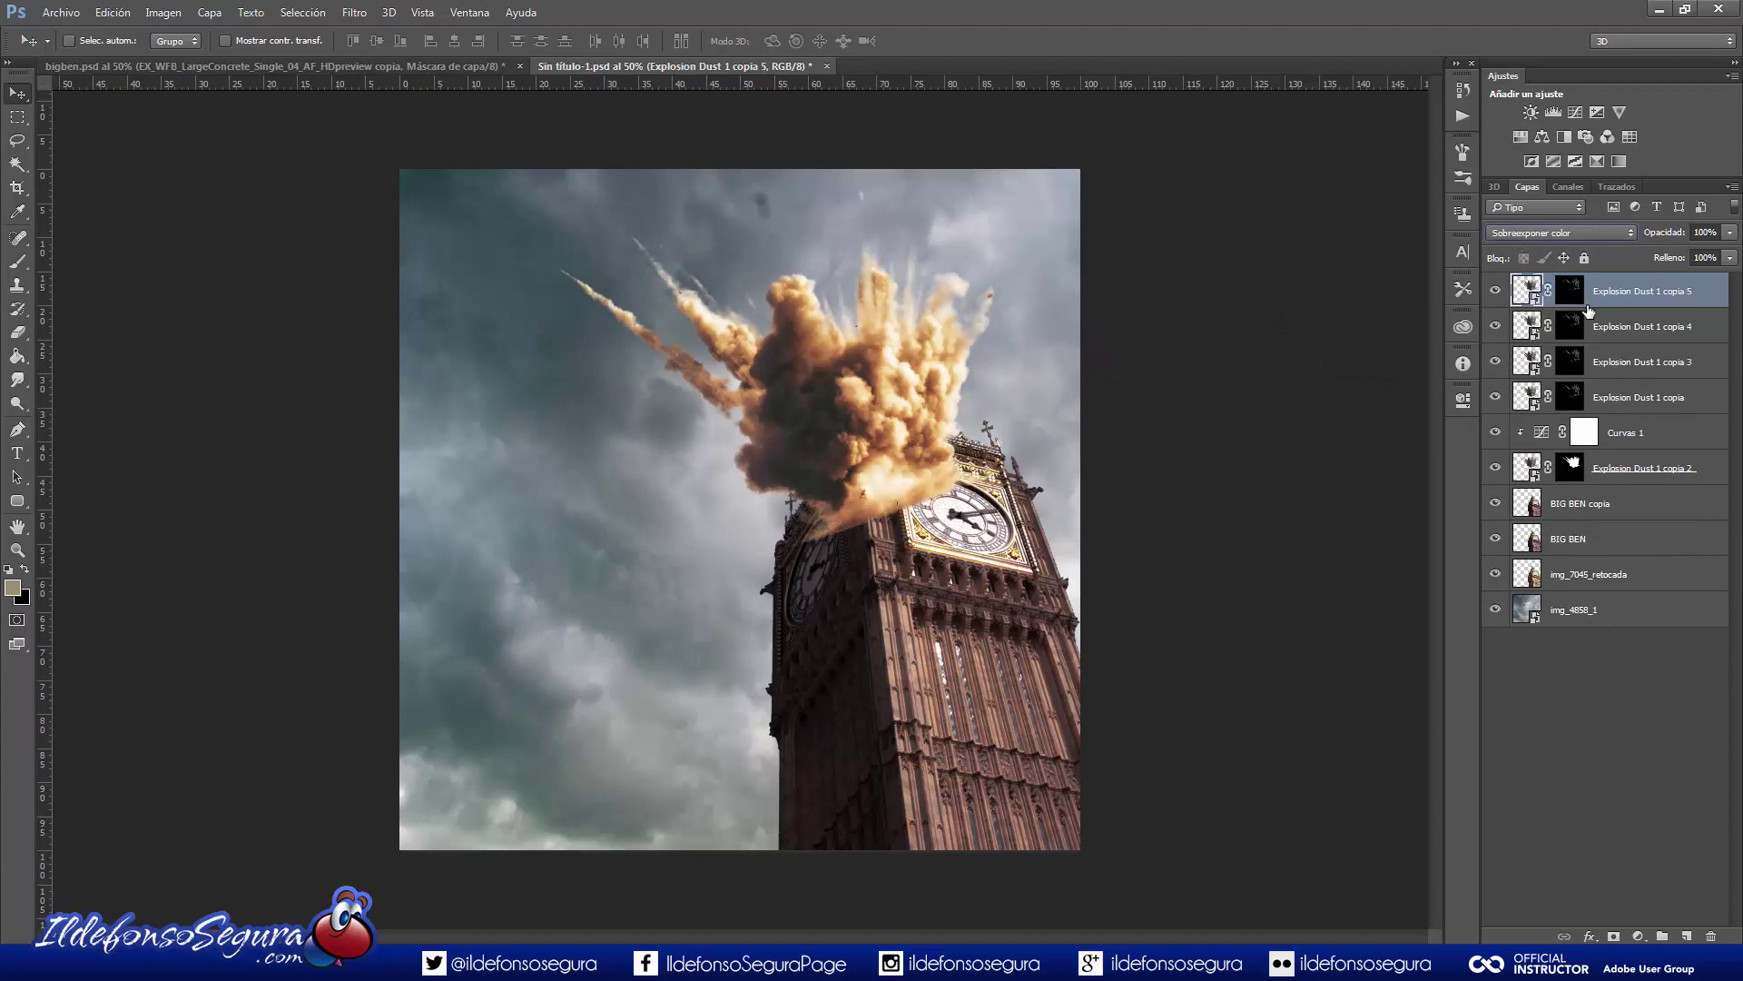
key(shift)
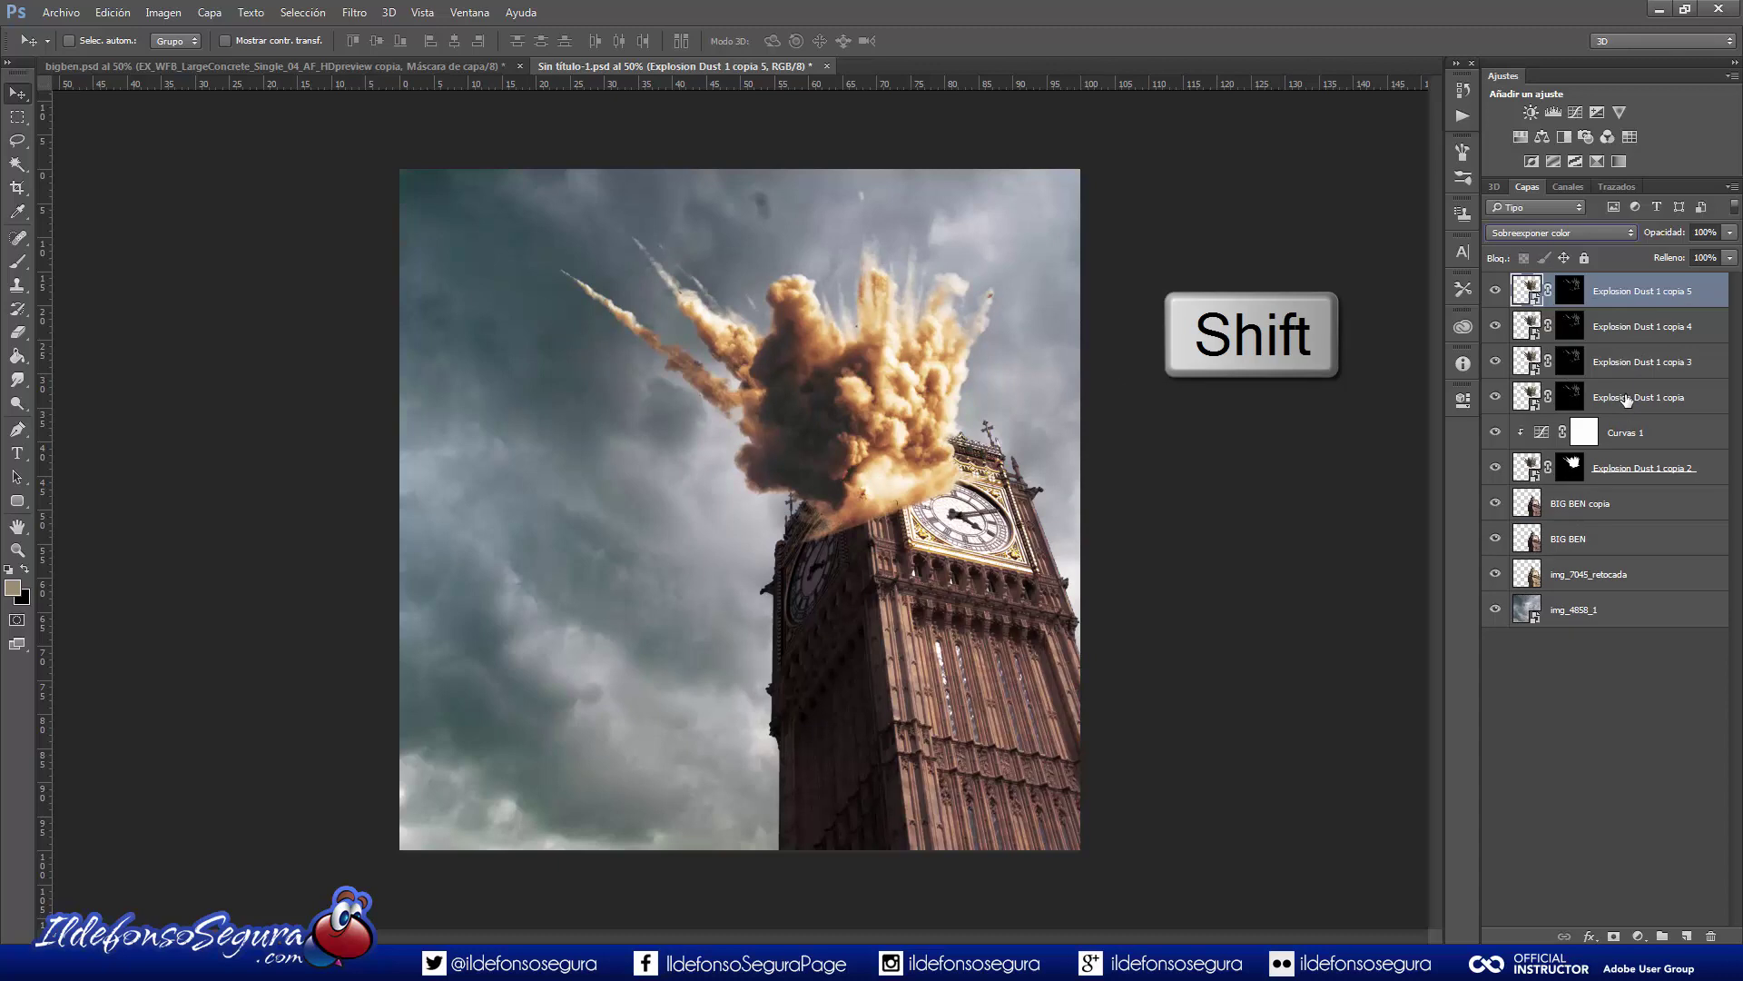
shift+click(1627, 399)
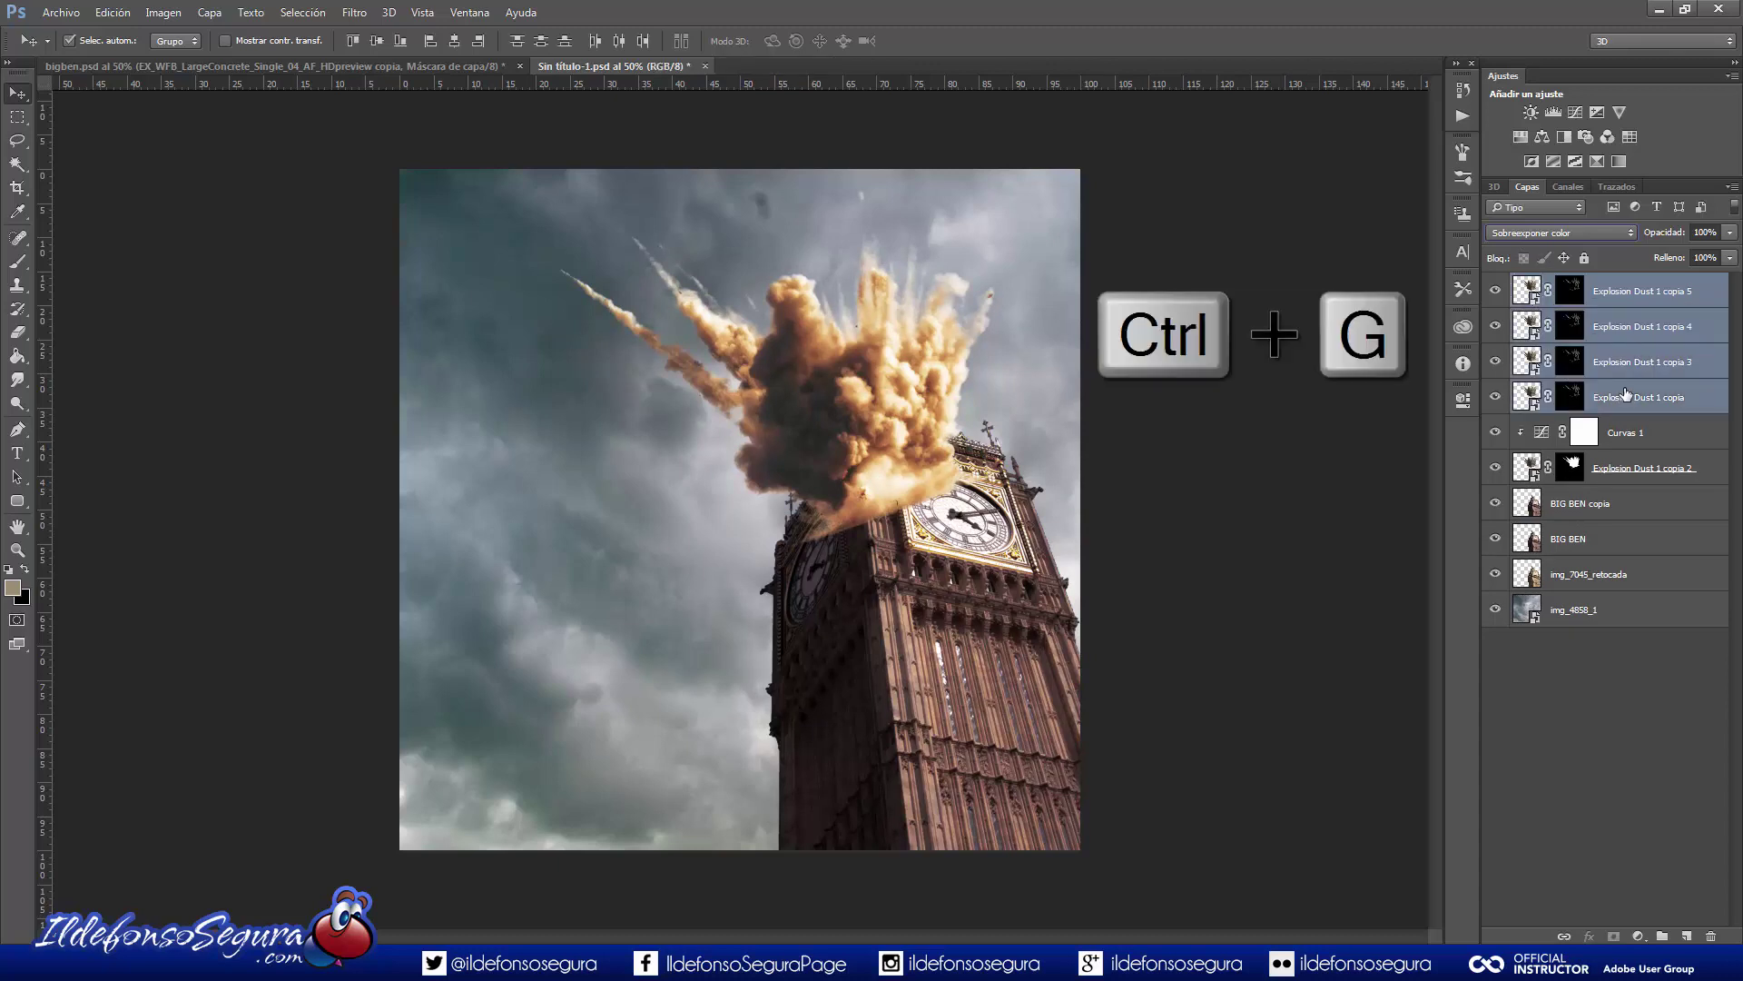
Group the four dust copies as HL EXPLO 1 with Sobreexpos. lineal (Añadir) blending.
key(ctrl+g)
double_click(1569, 284)
text(HL)
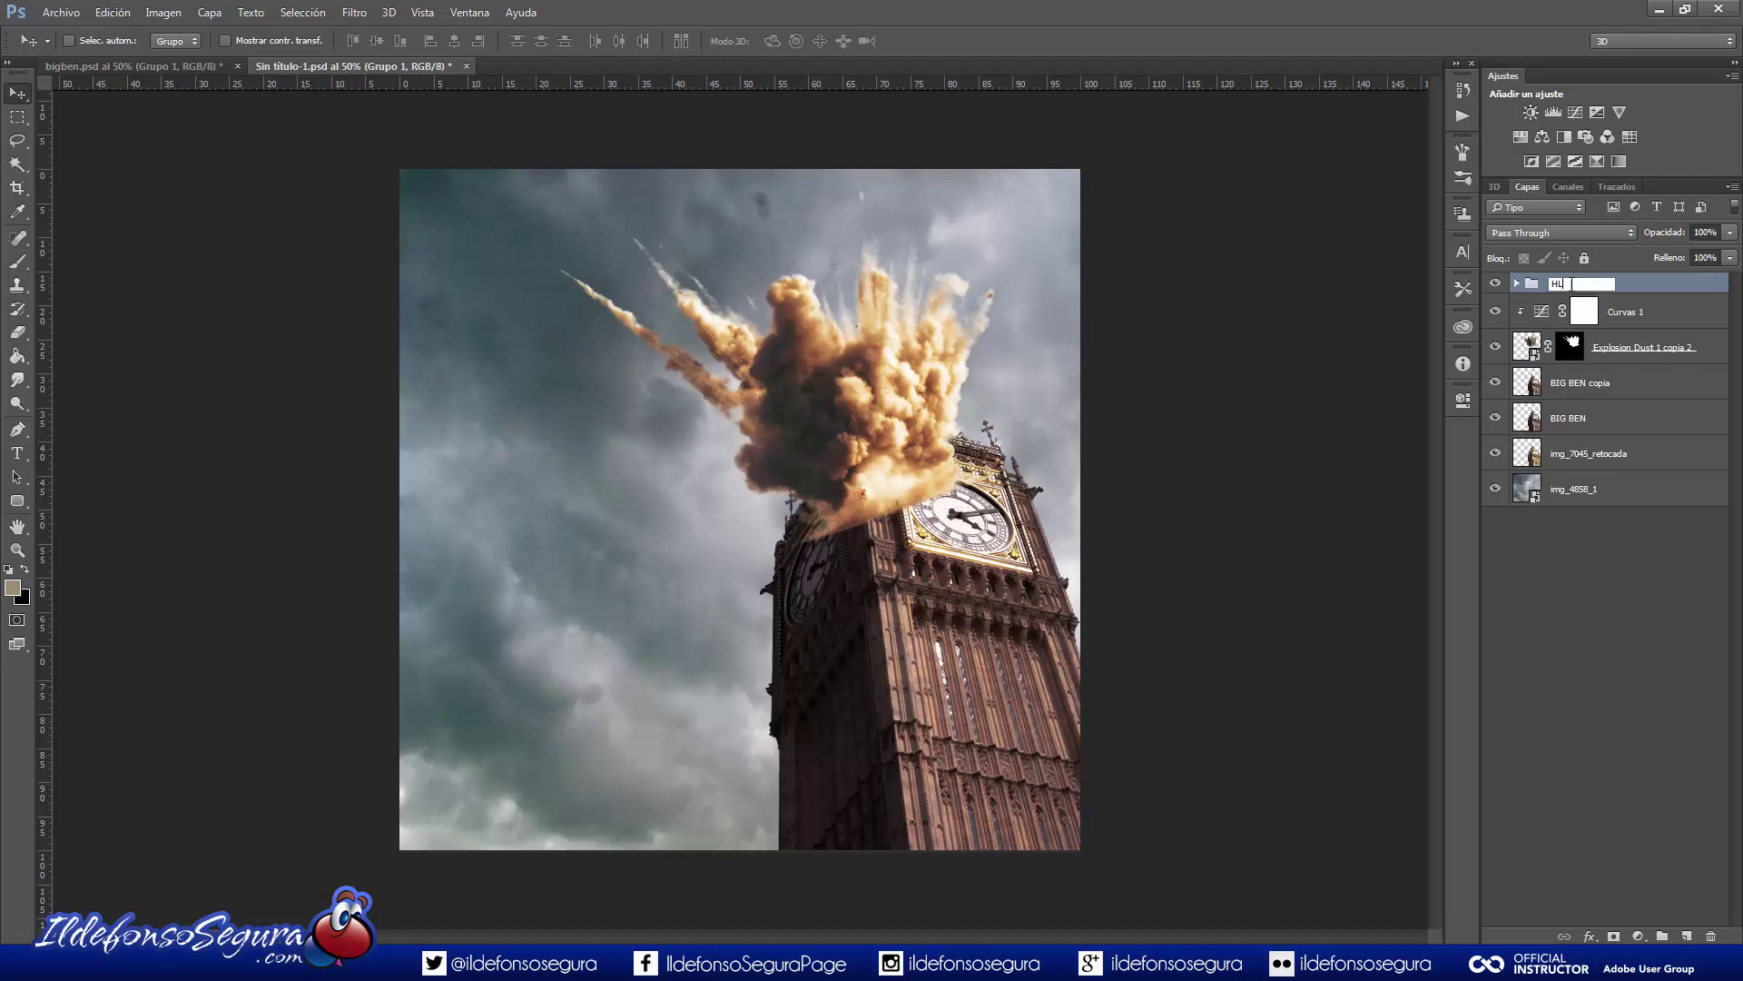
text( EXPLO 1)
key(Return)
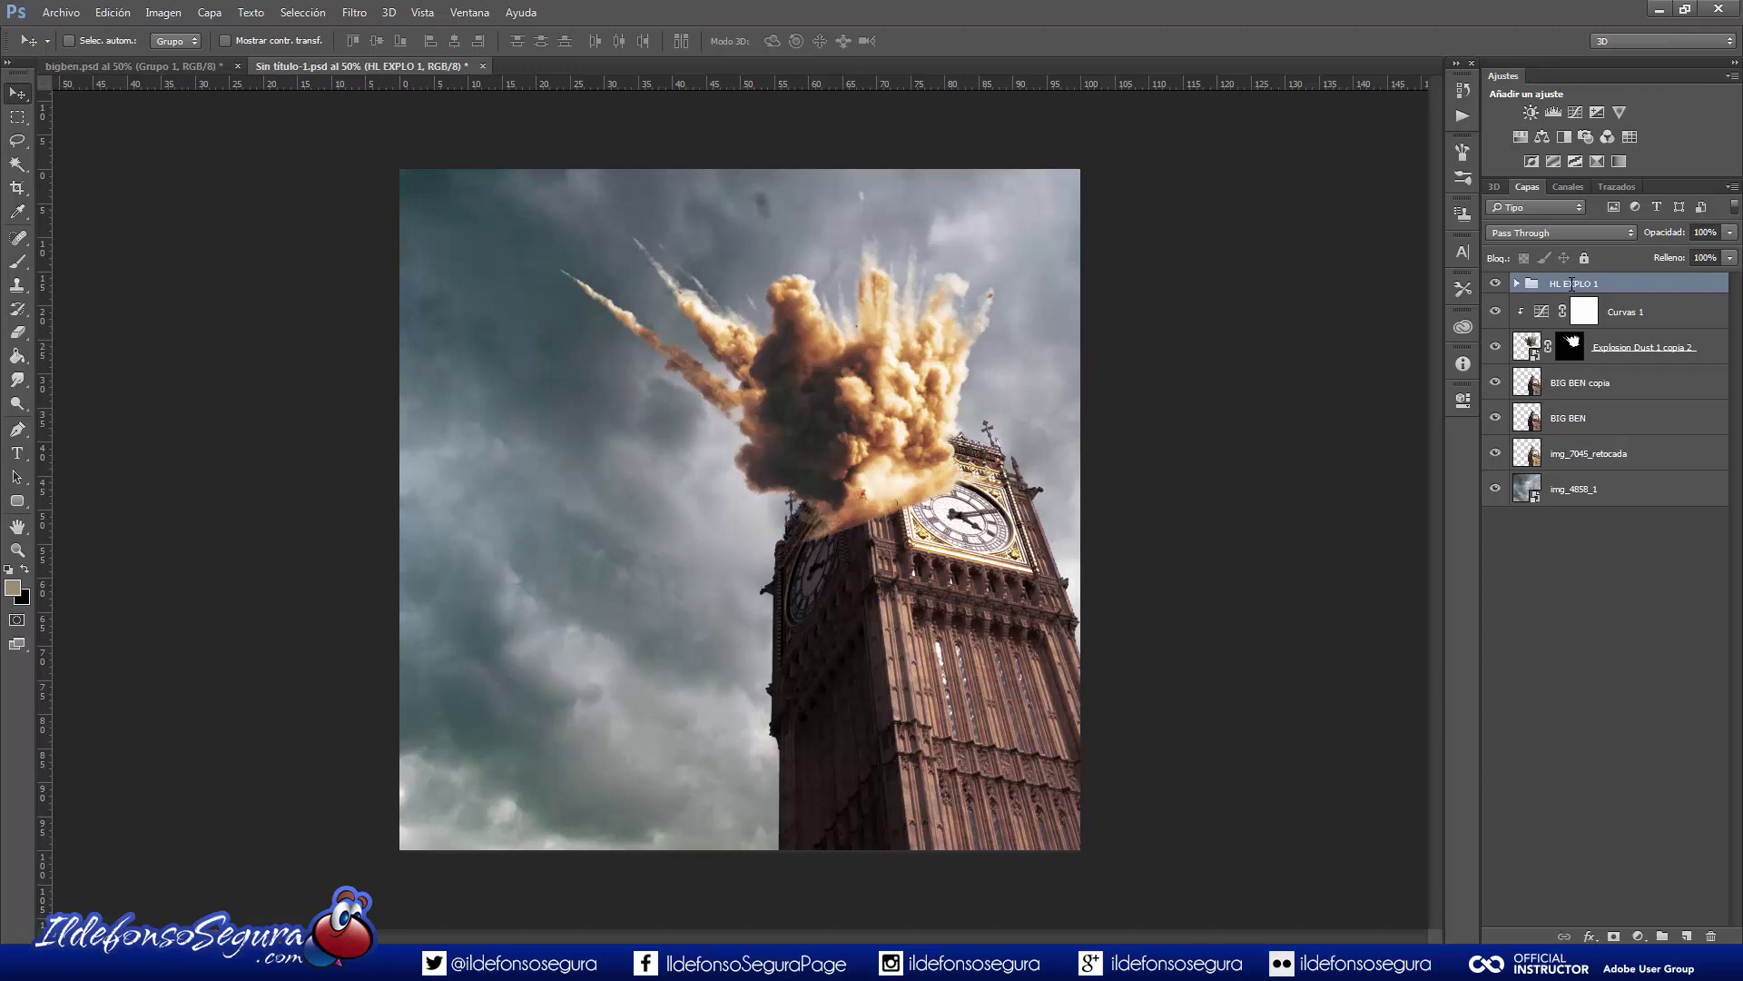
click(1567, 232)
click(1543, 400)
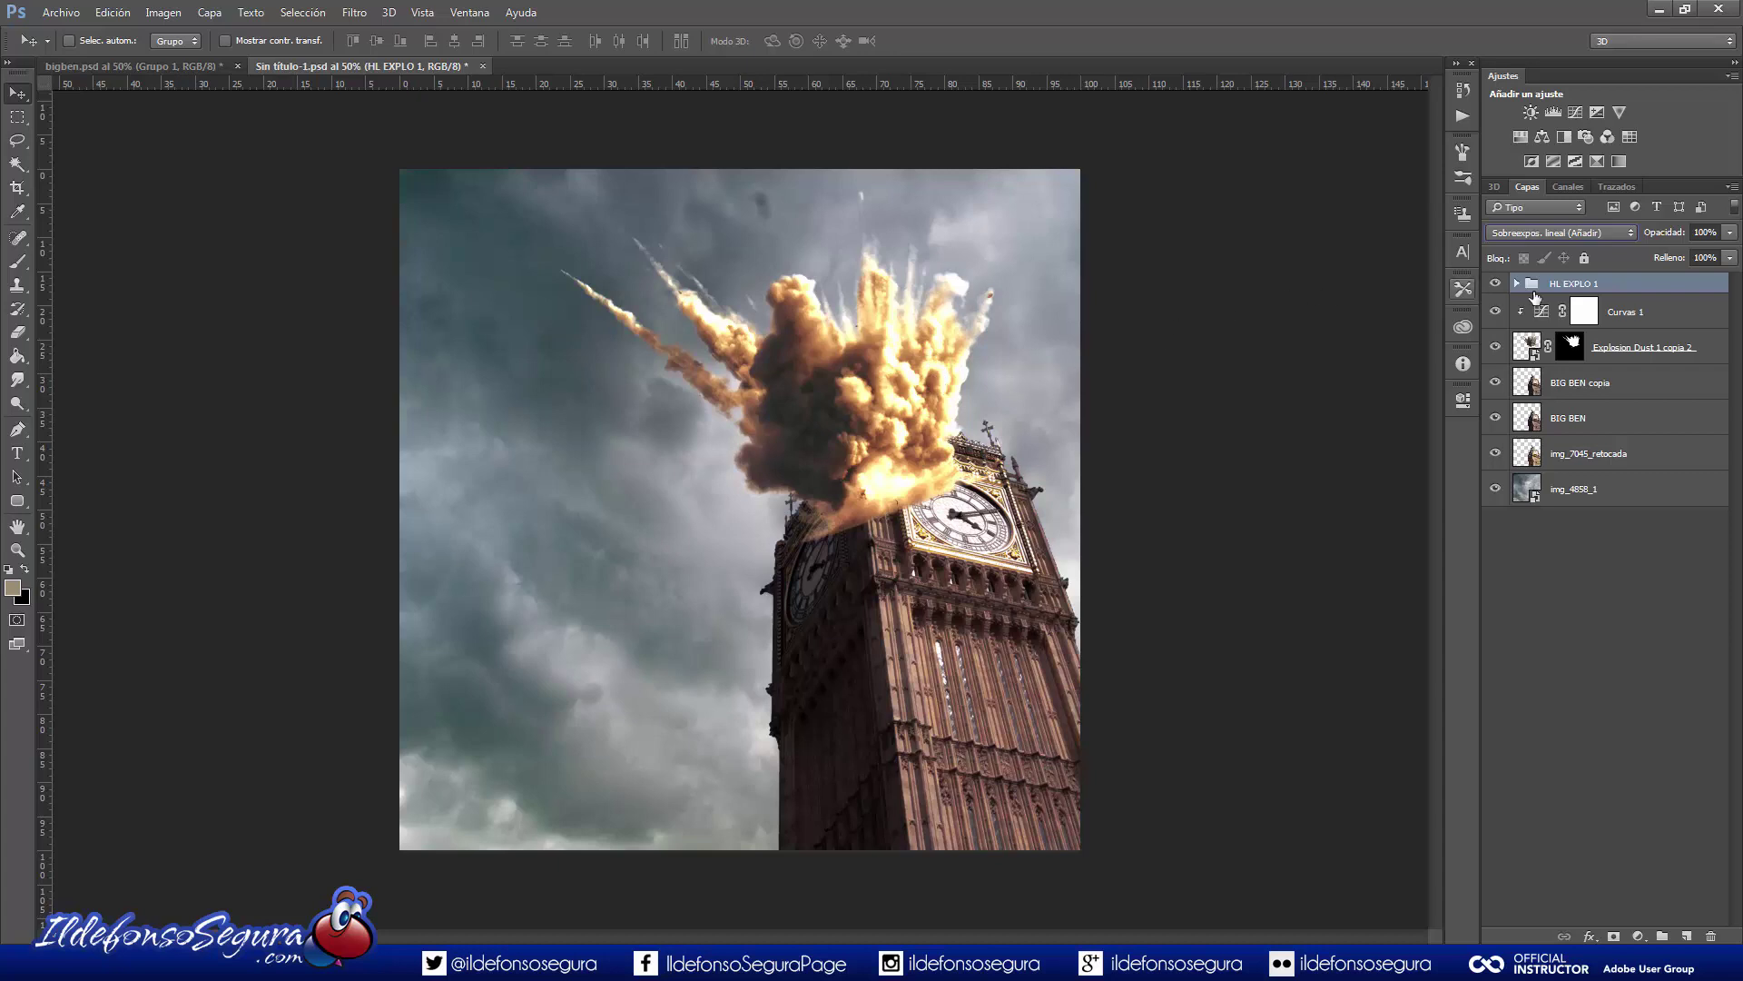
Group HL EXPLO 1 with the masked dust layer into a group named EXPLO 1.
key(shift)
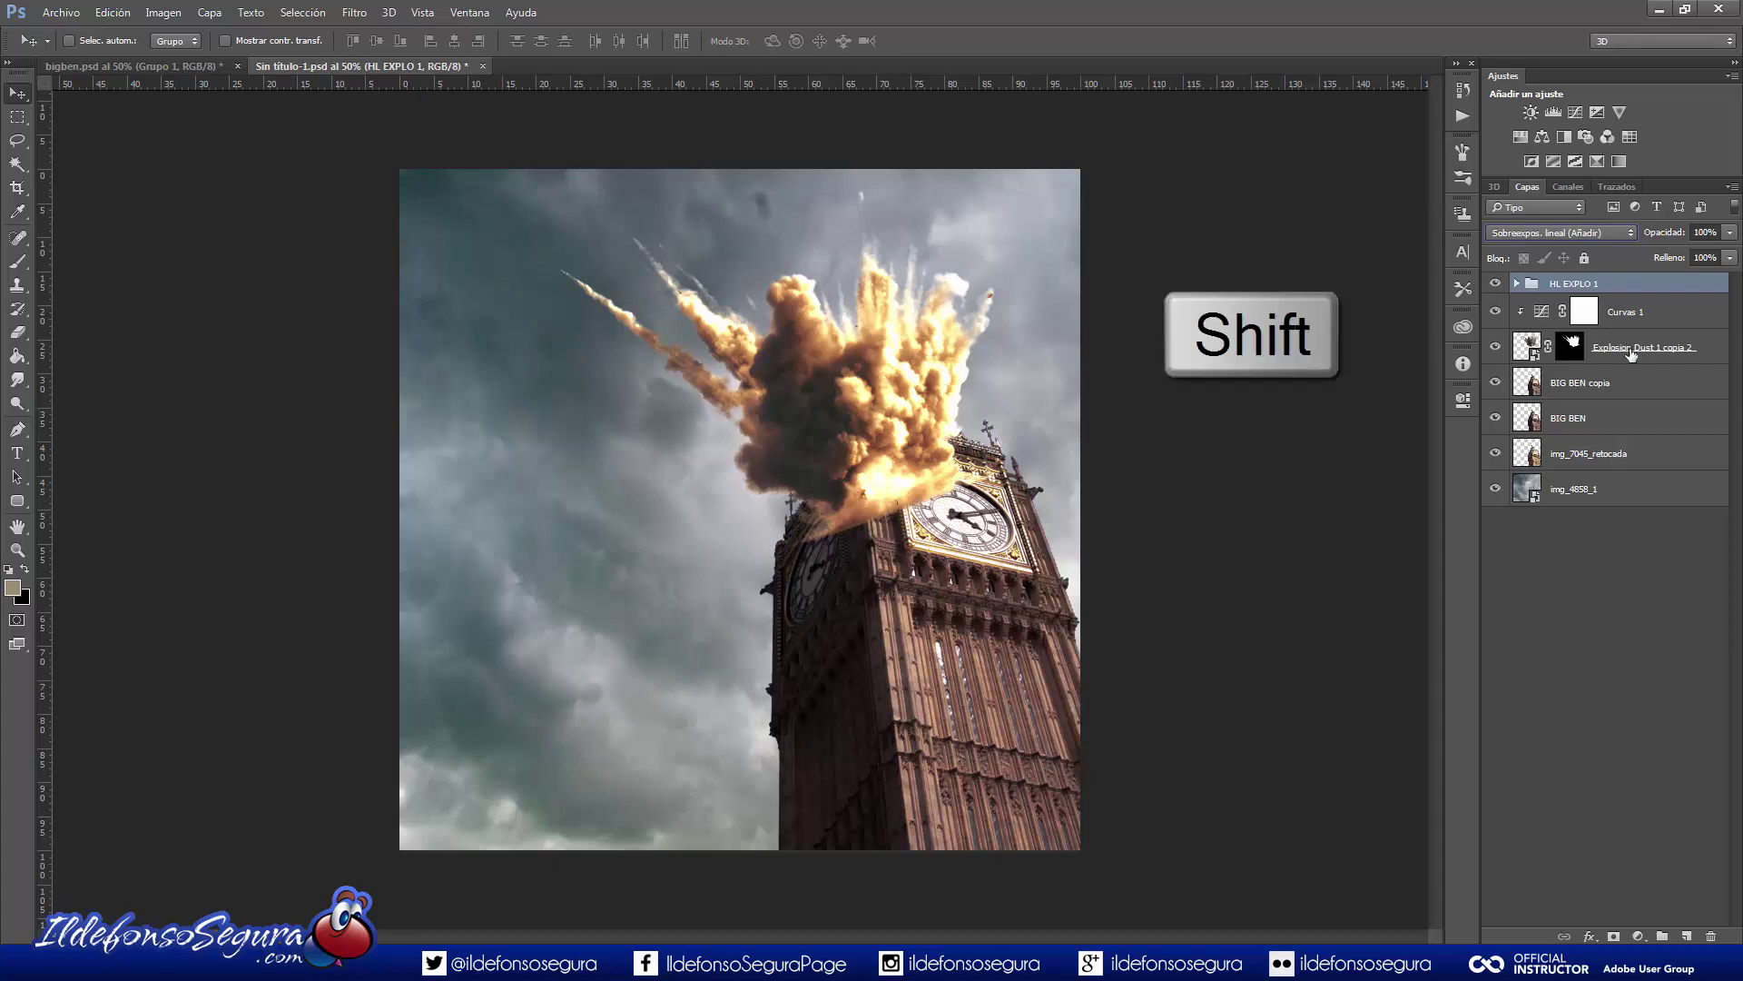
shift+click(1631, 354)
key(ctrl+g)
key(ctrl)
double_click(1567, 285)
text(EXPLO 1)
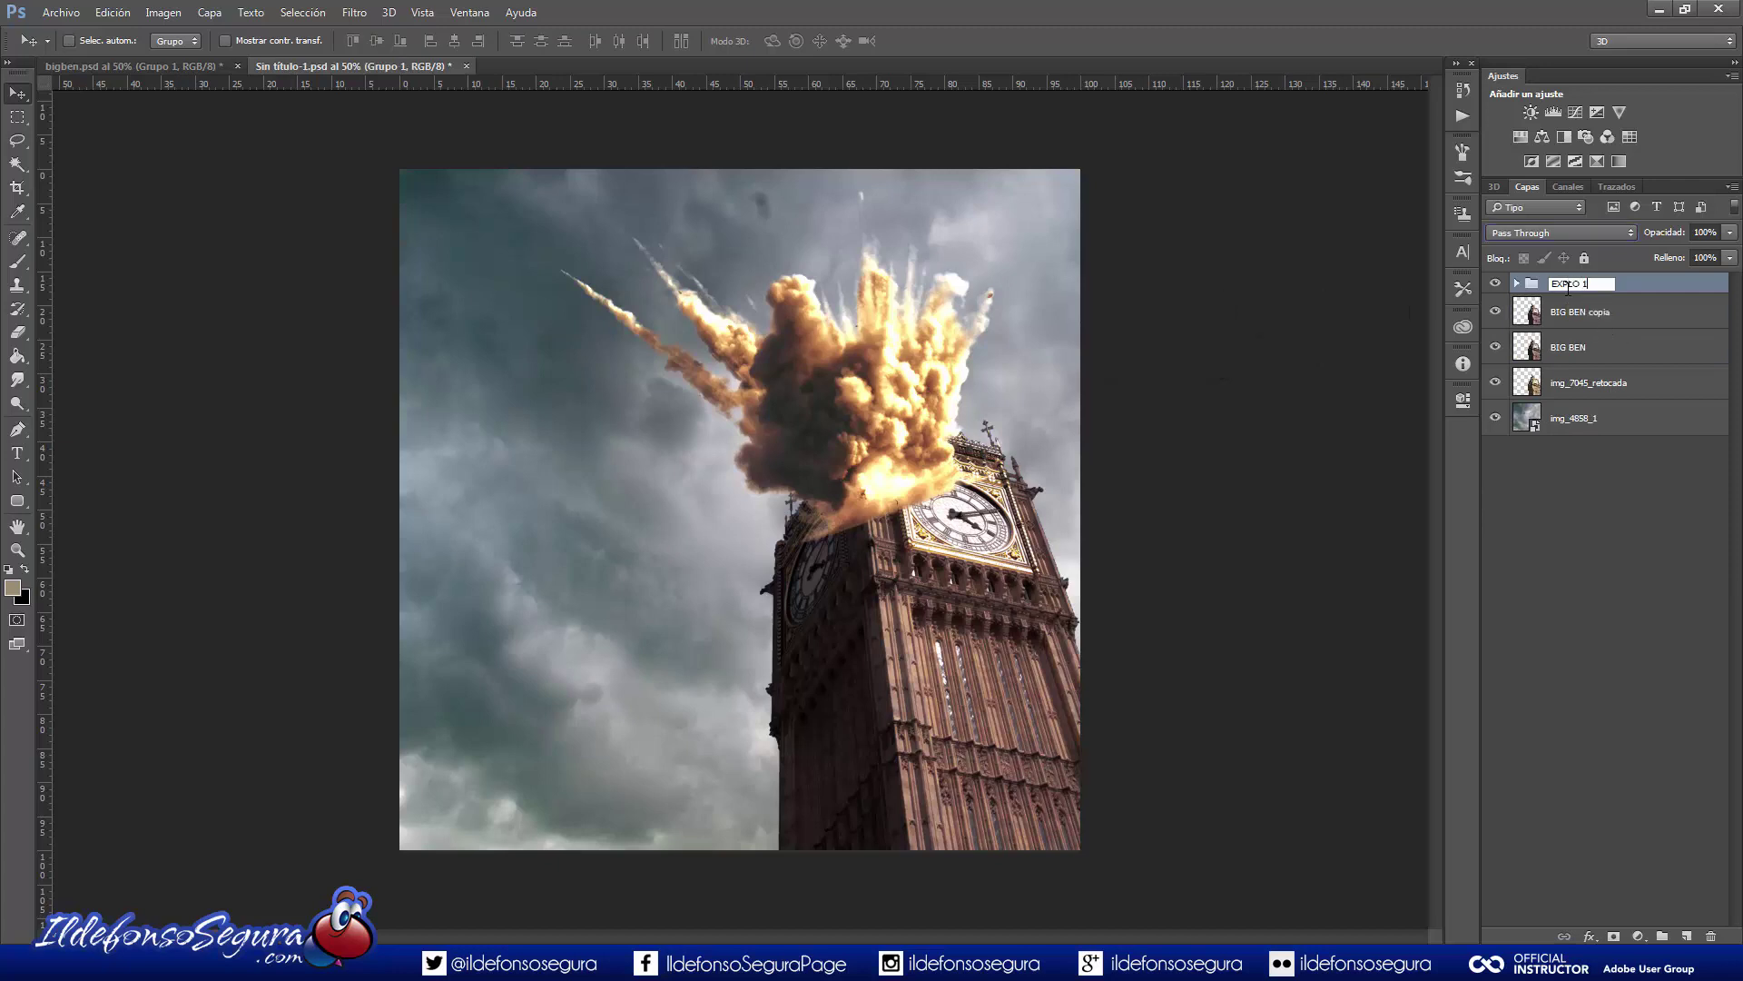
key(Return)
Duplicate the EXPLO 1 group as EXPLO 2.
key(b)
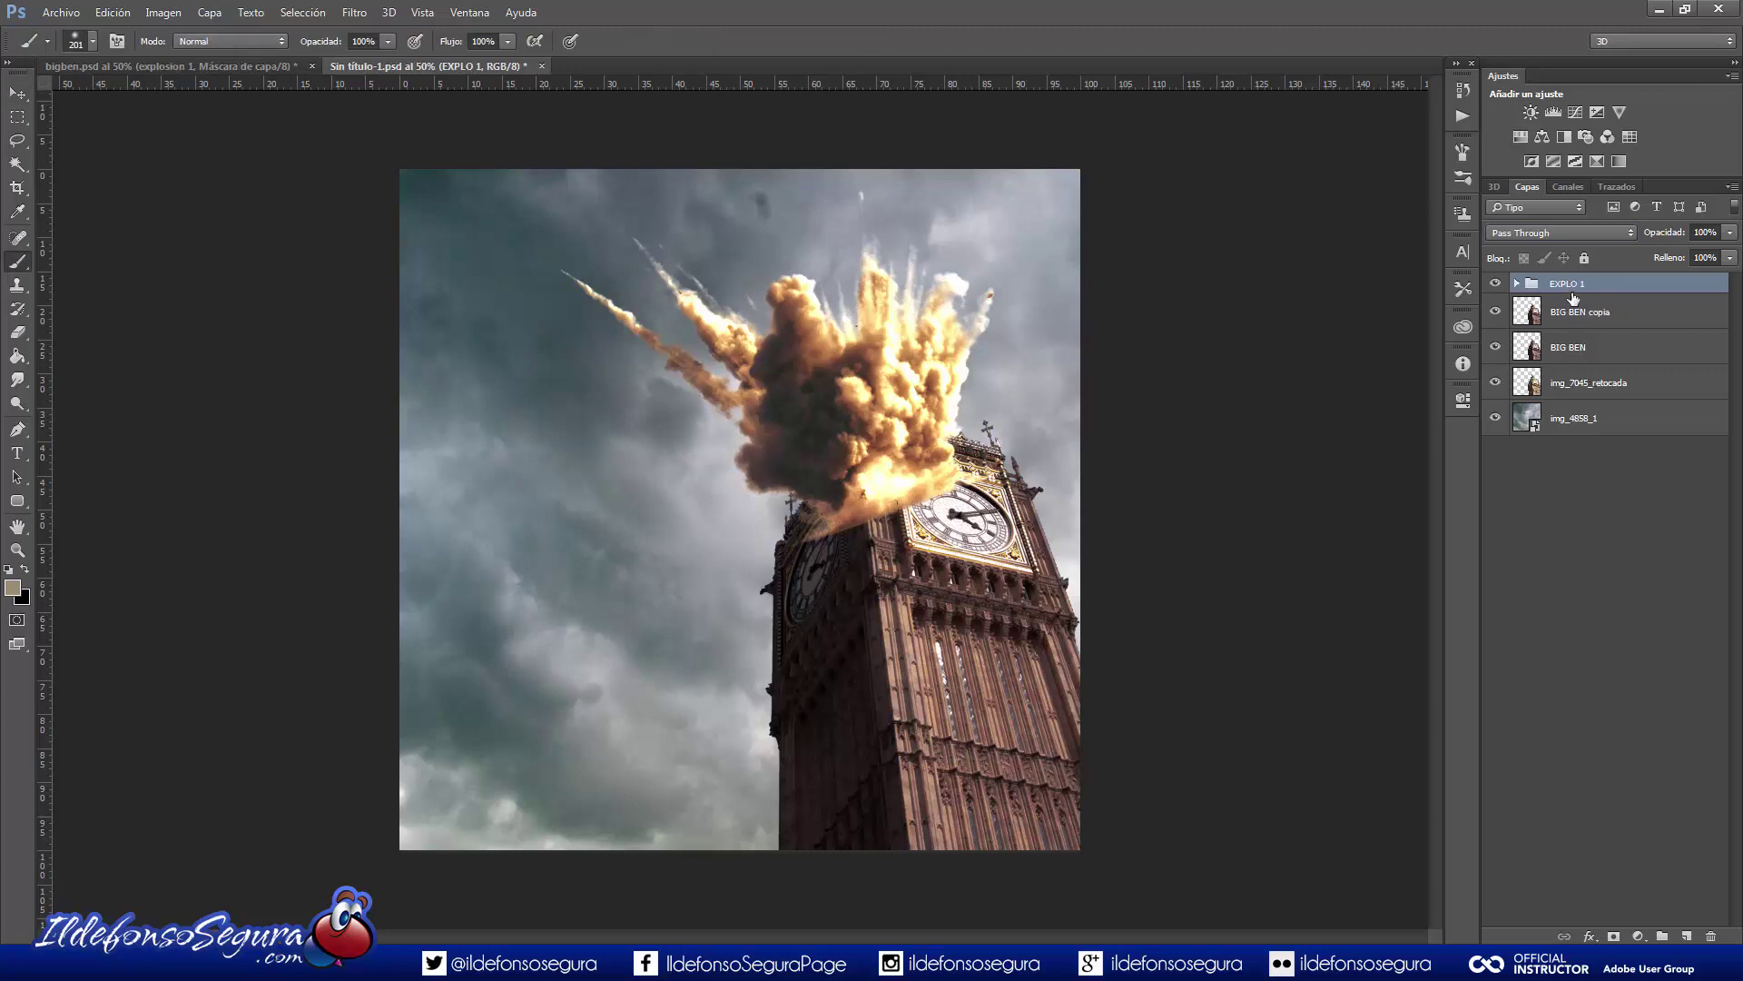
right_click(1575, 295)
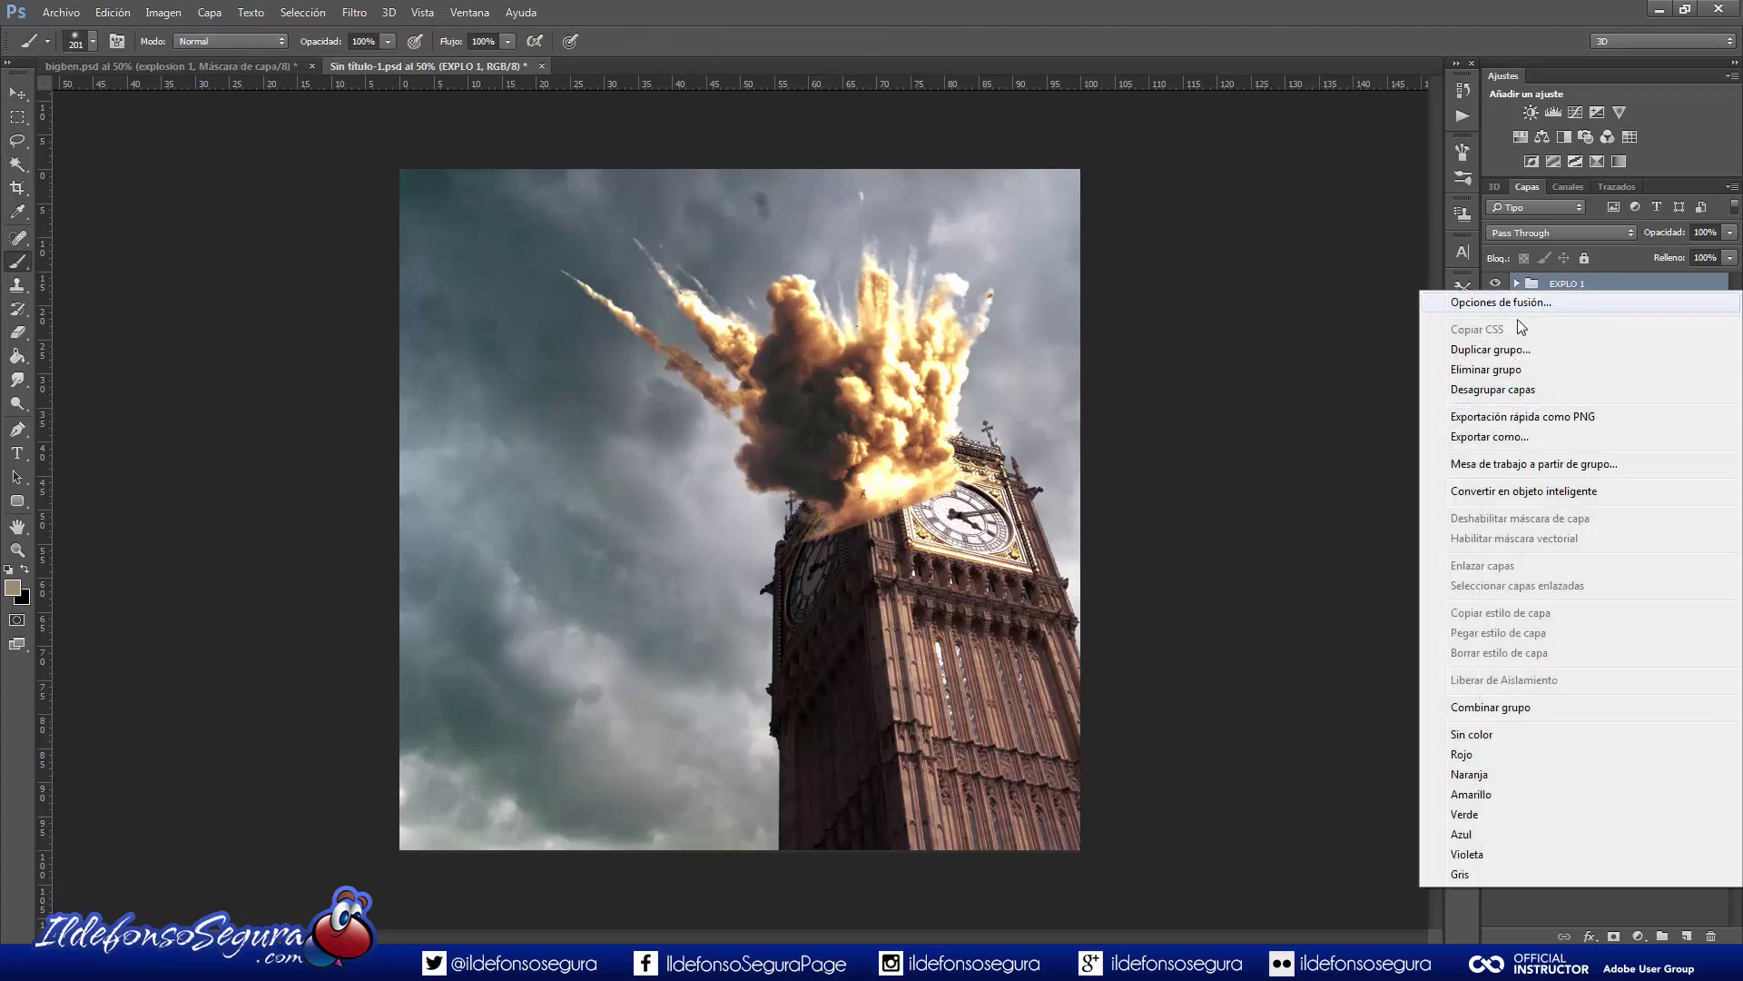
click(1522, 357)
click(799, 320)
drag(796, 320, 881, 321)
text(2)
key(Return)
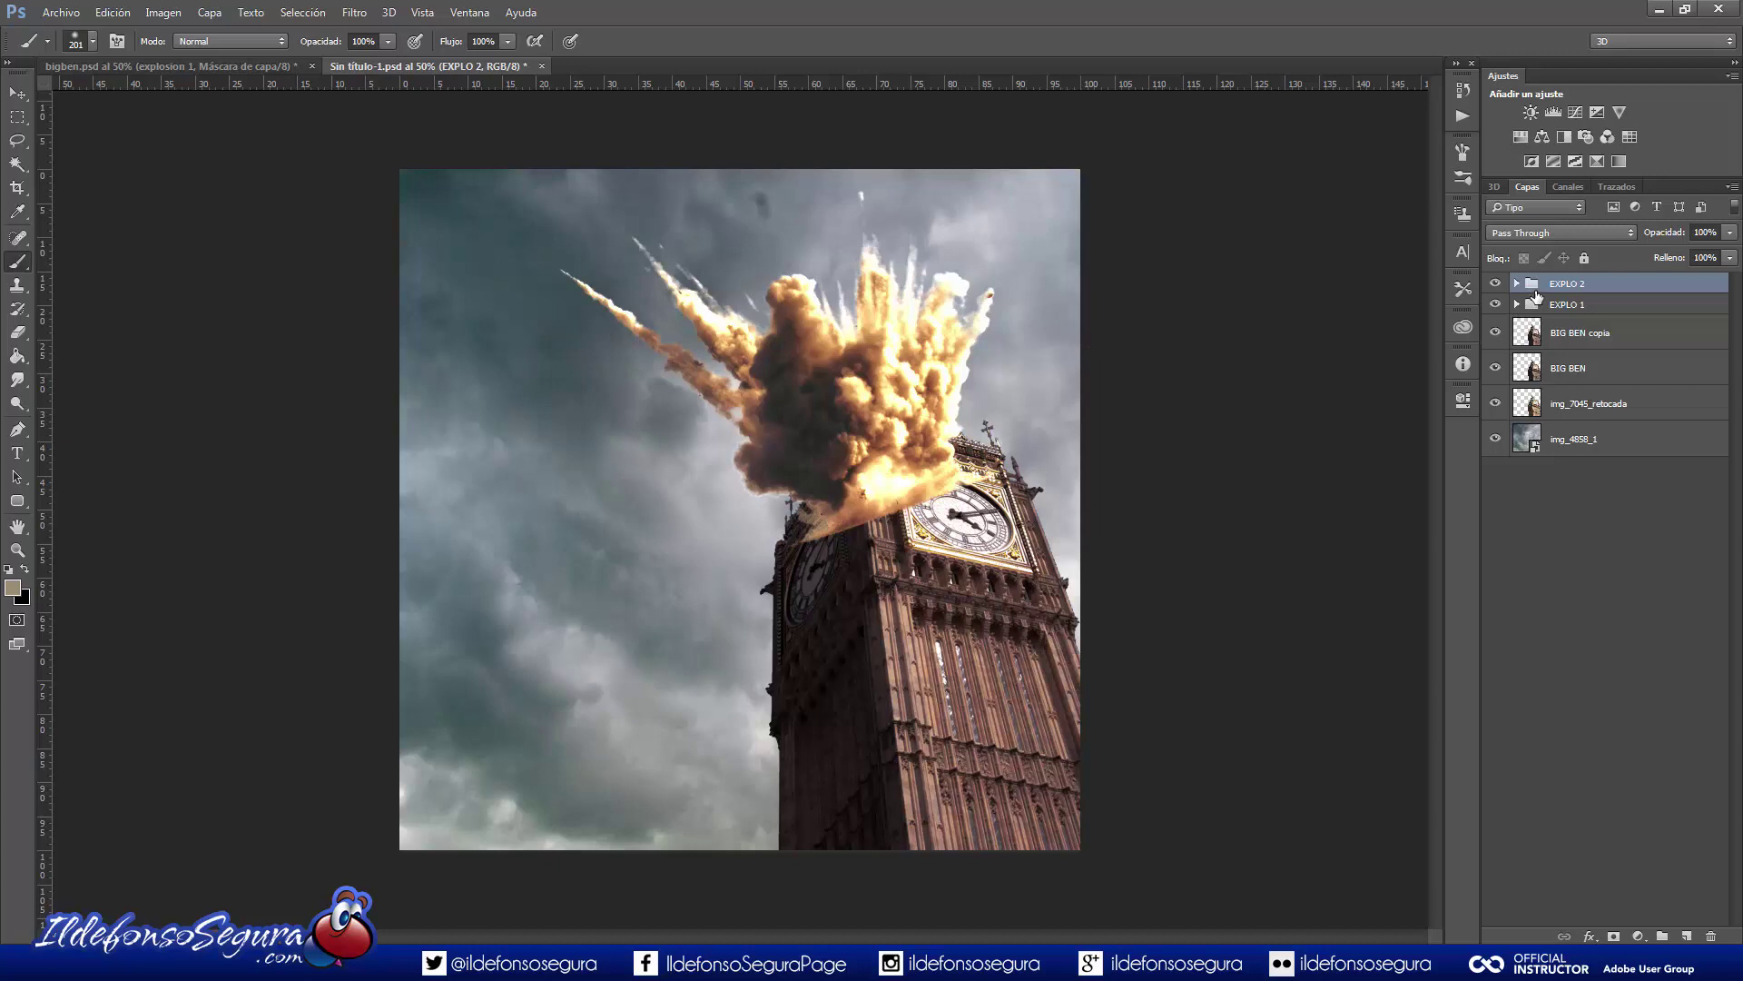
Duplicate EXPLO 2 and name the copy EXPLO 3.
key(ctrl+j)
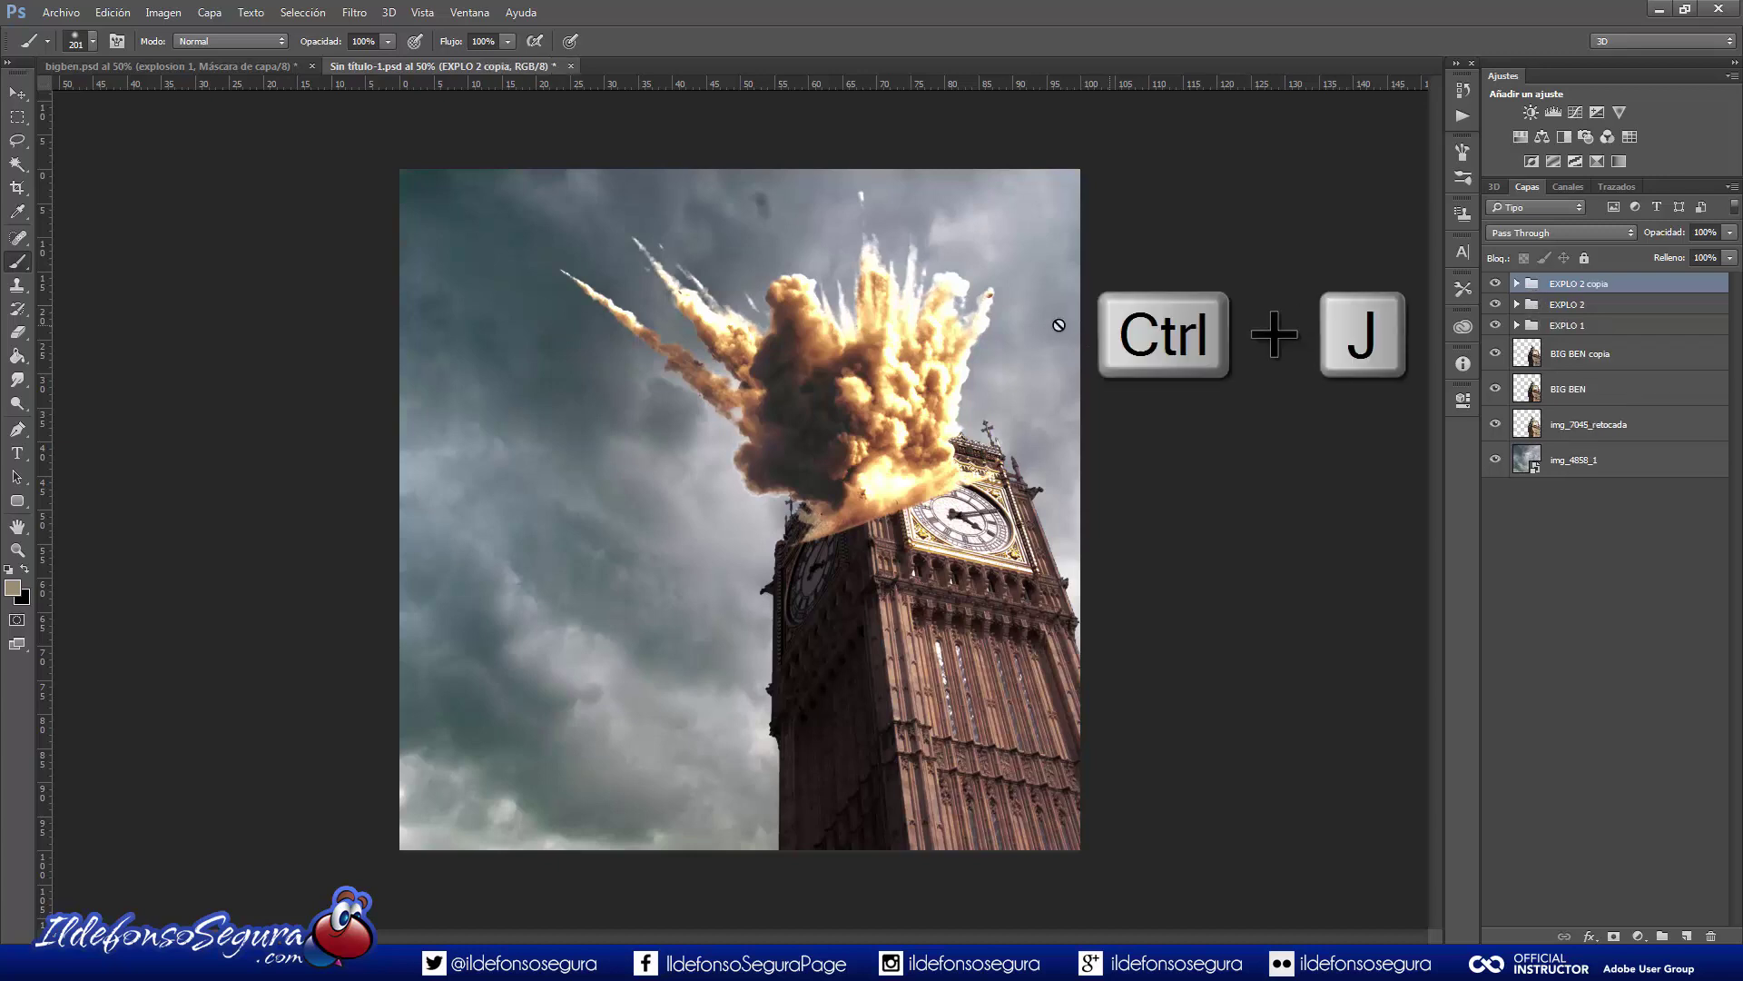
double_click(1584, 284)
drag(1584, 278, 1647, 283)
text(EXPLO 3)
key(Return)
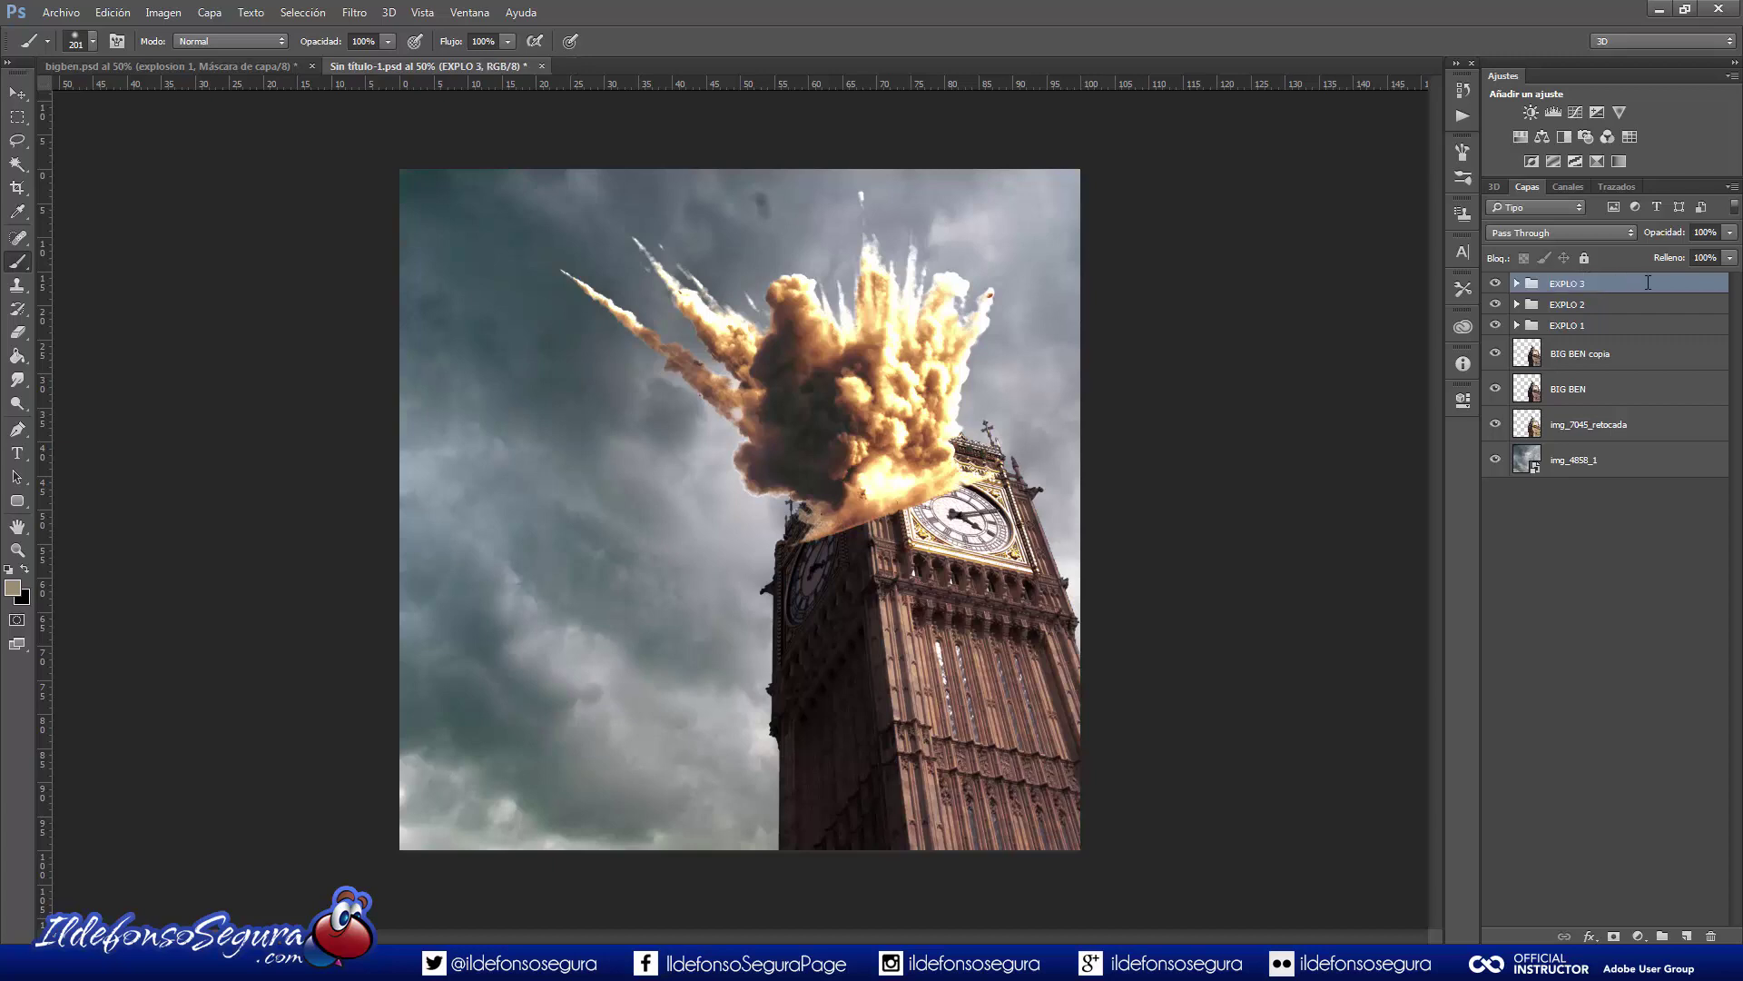
Duplicate EXPLO 3 and name the new copy back.
key(ctrl+j)
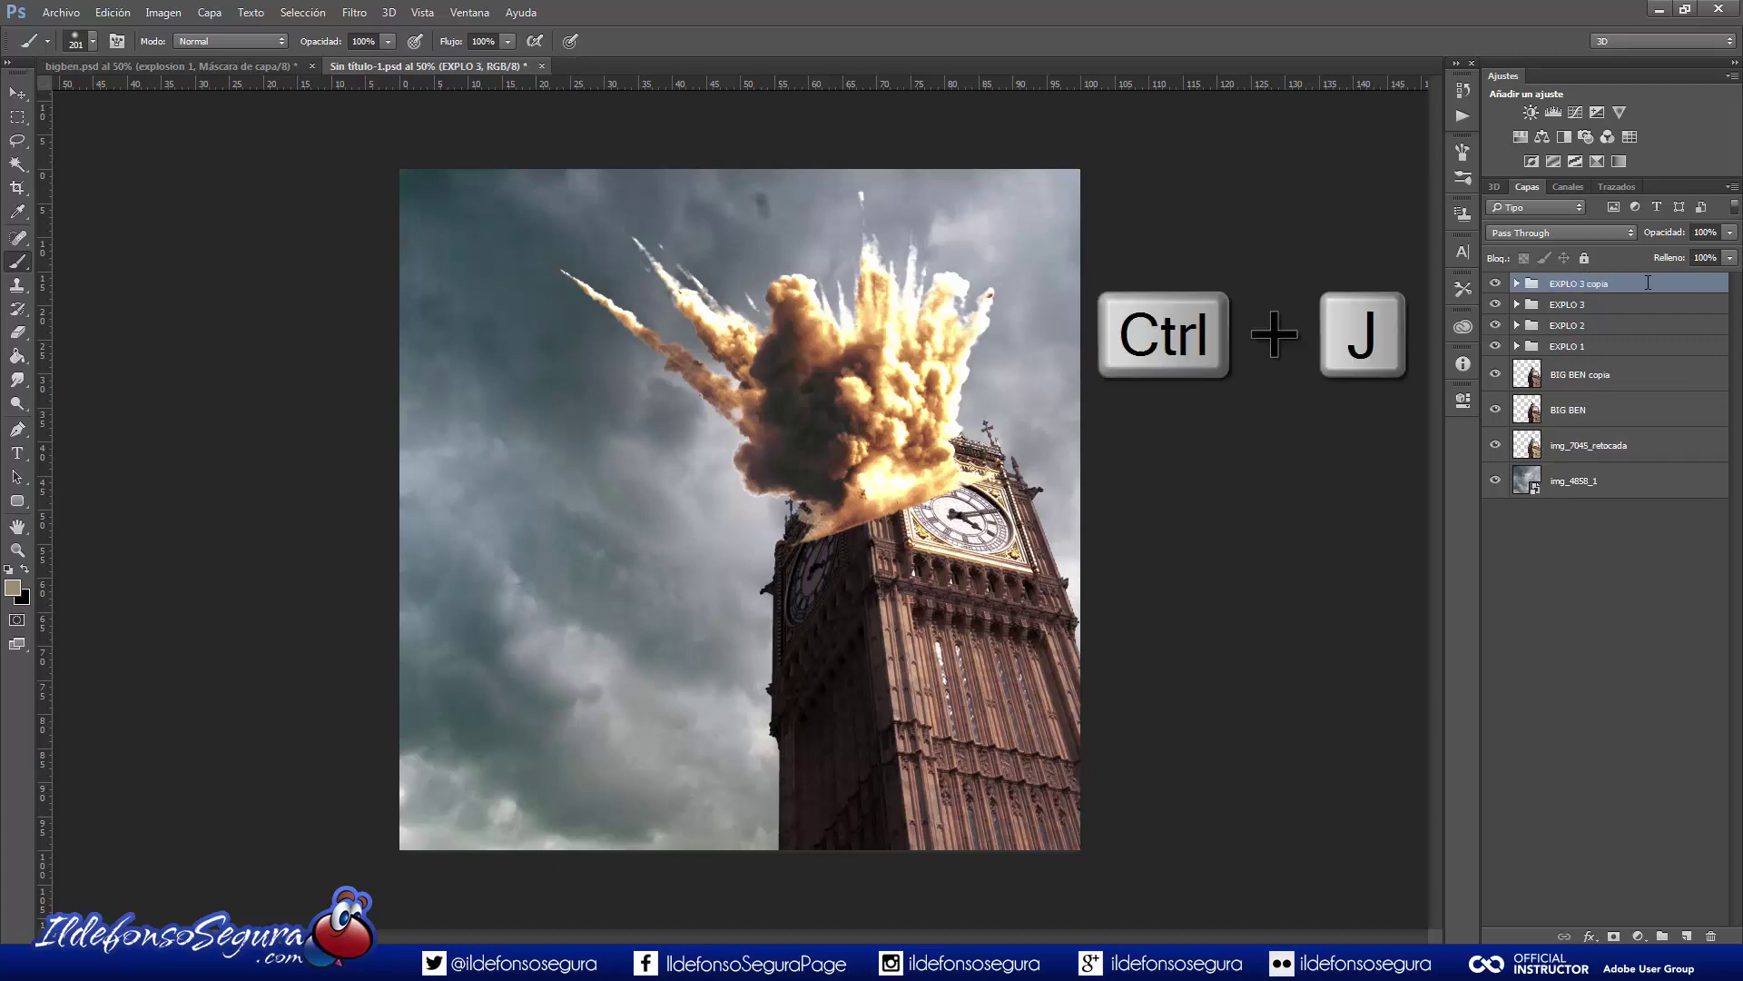
double_click(1591, 284)
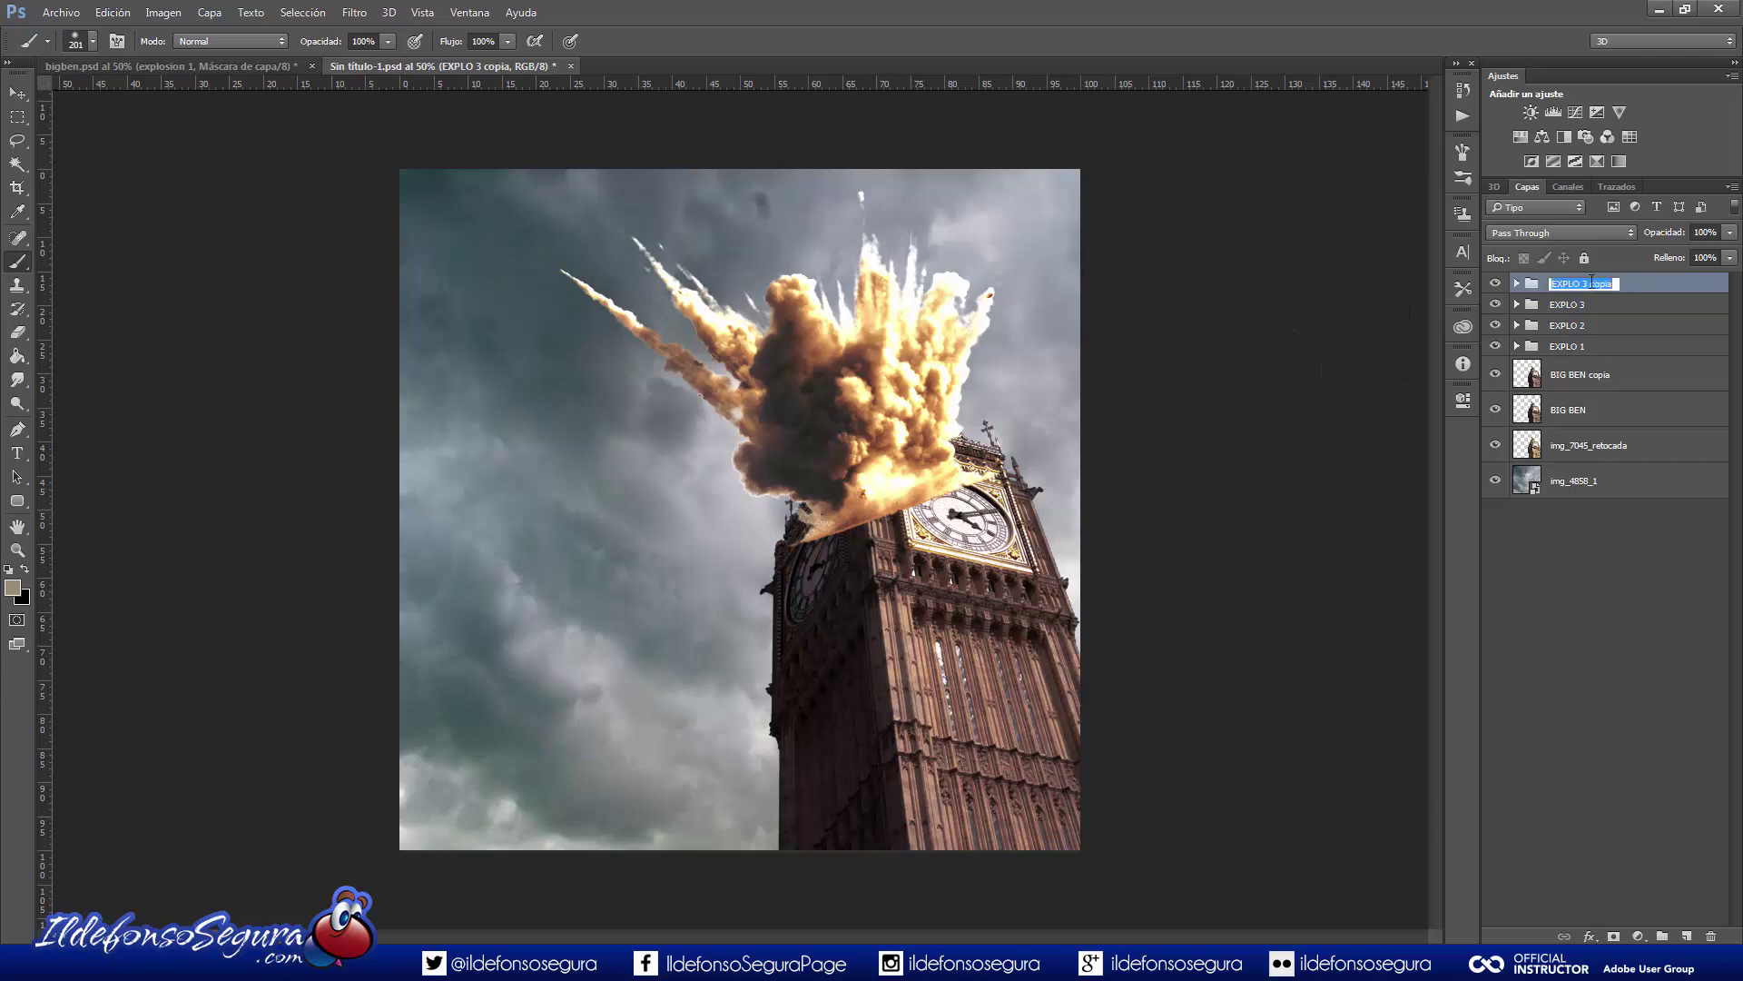
text(back)
key(Return)
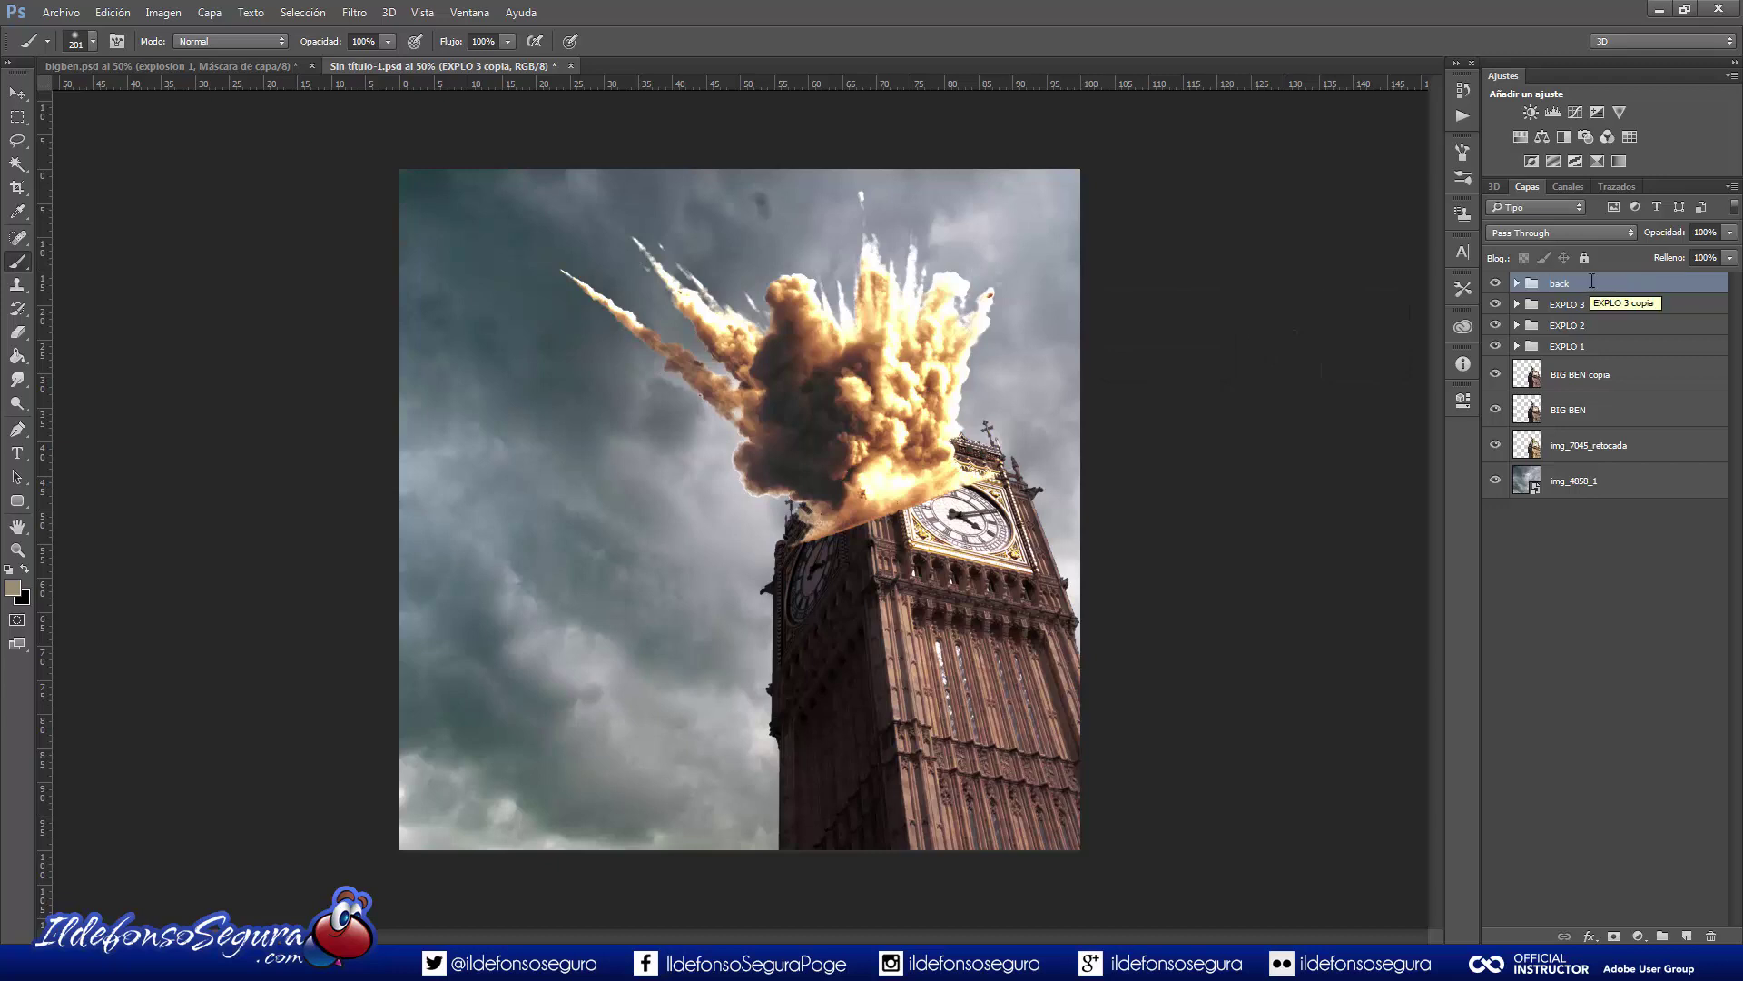
Convert the back group to a smart object and move the cluster over the tower top.
key(v)
right_click(1555, 285)
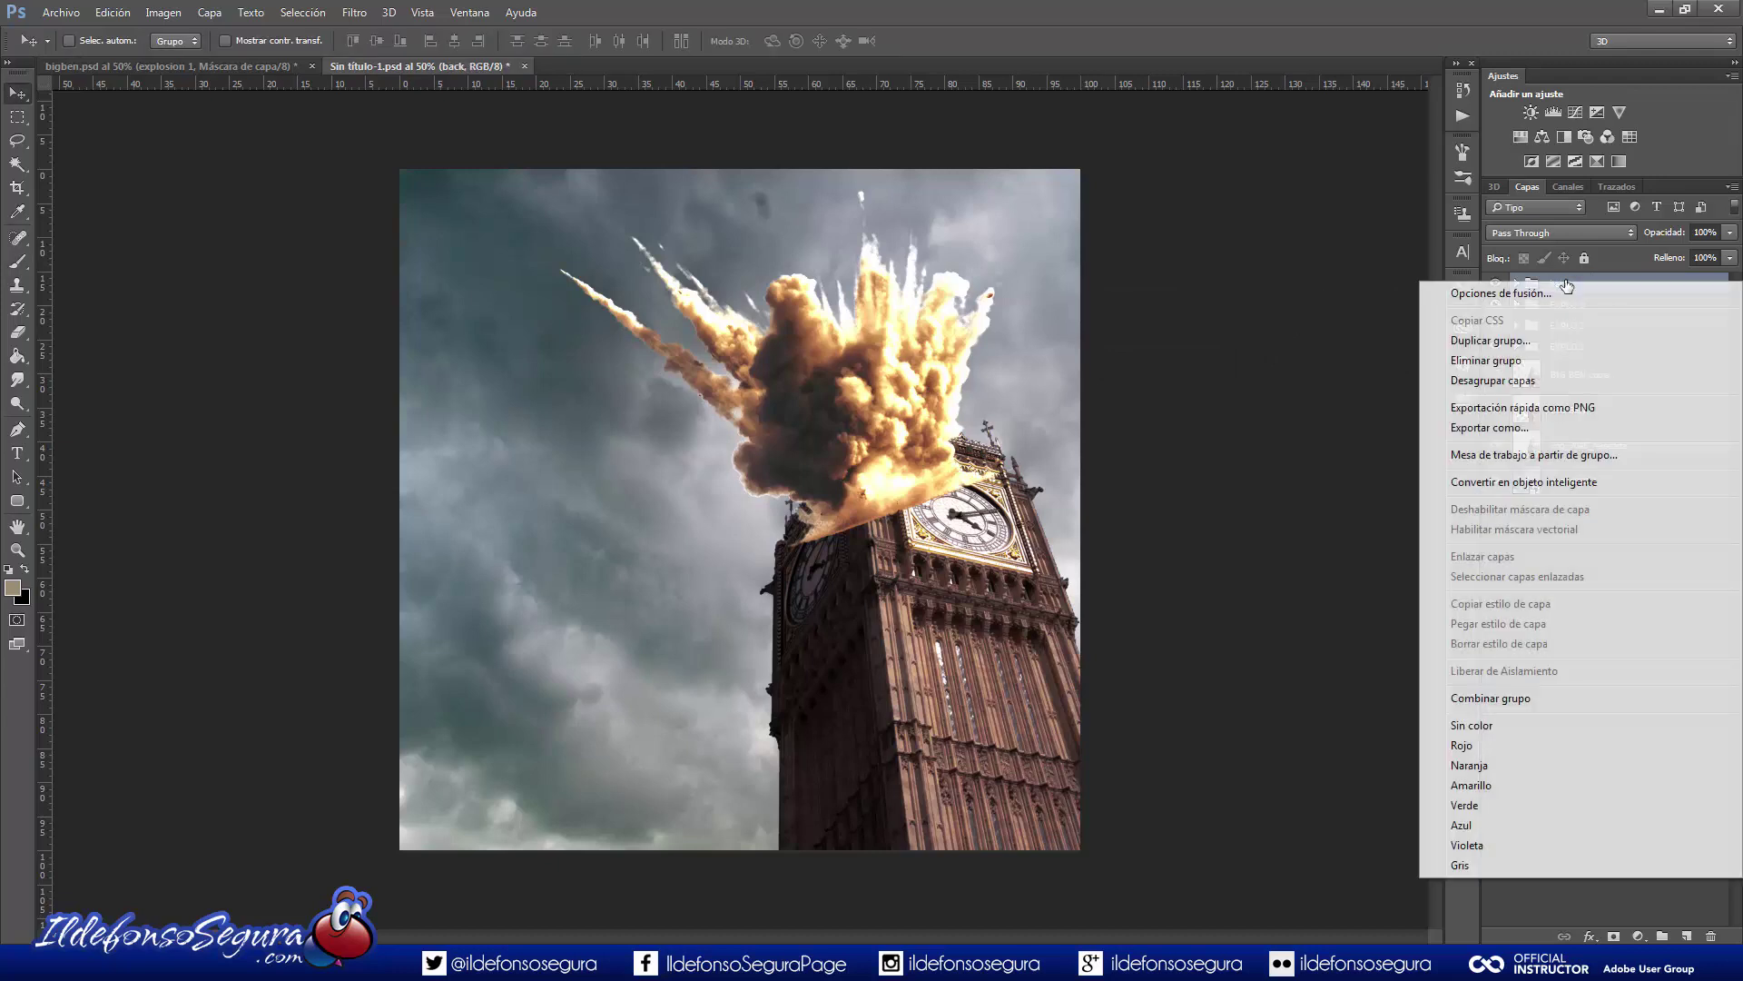
click(1526, 482)
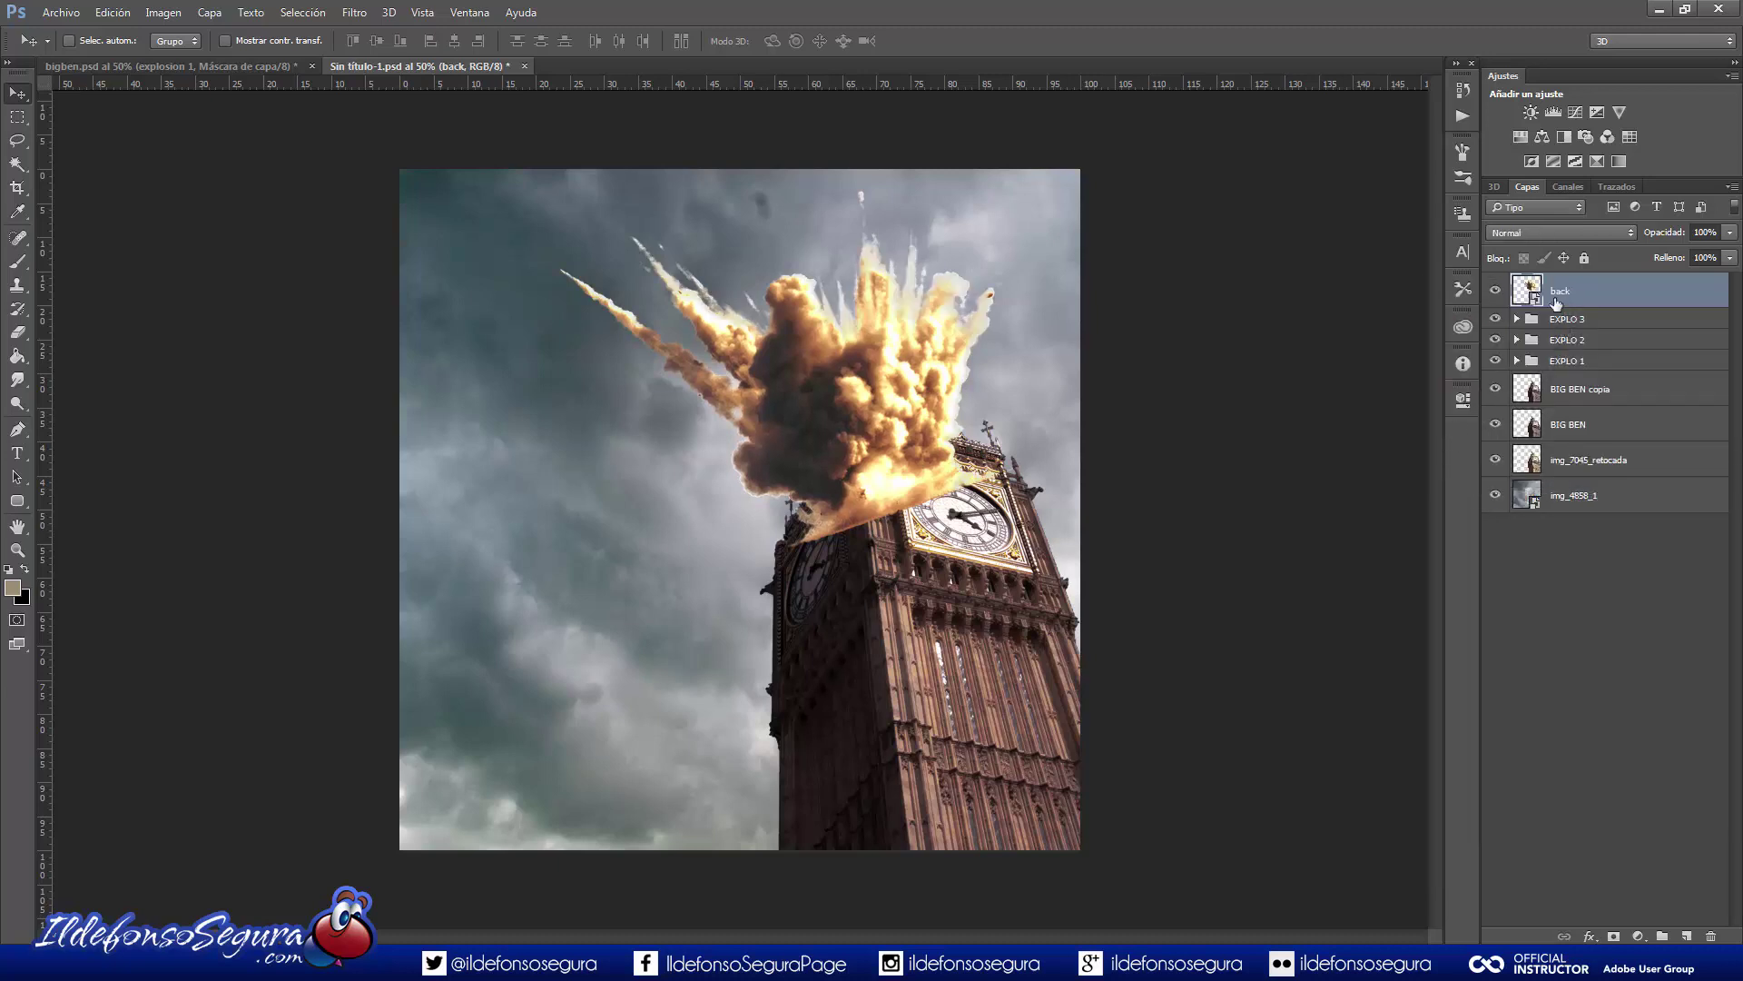
drag(936, 380, 1018, 389)
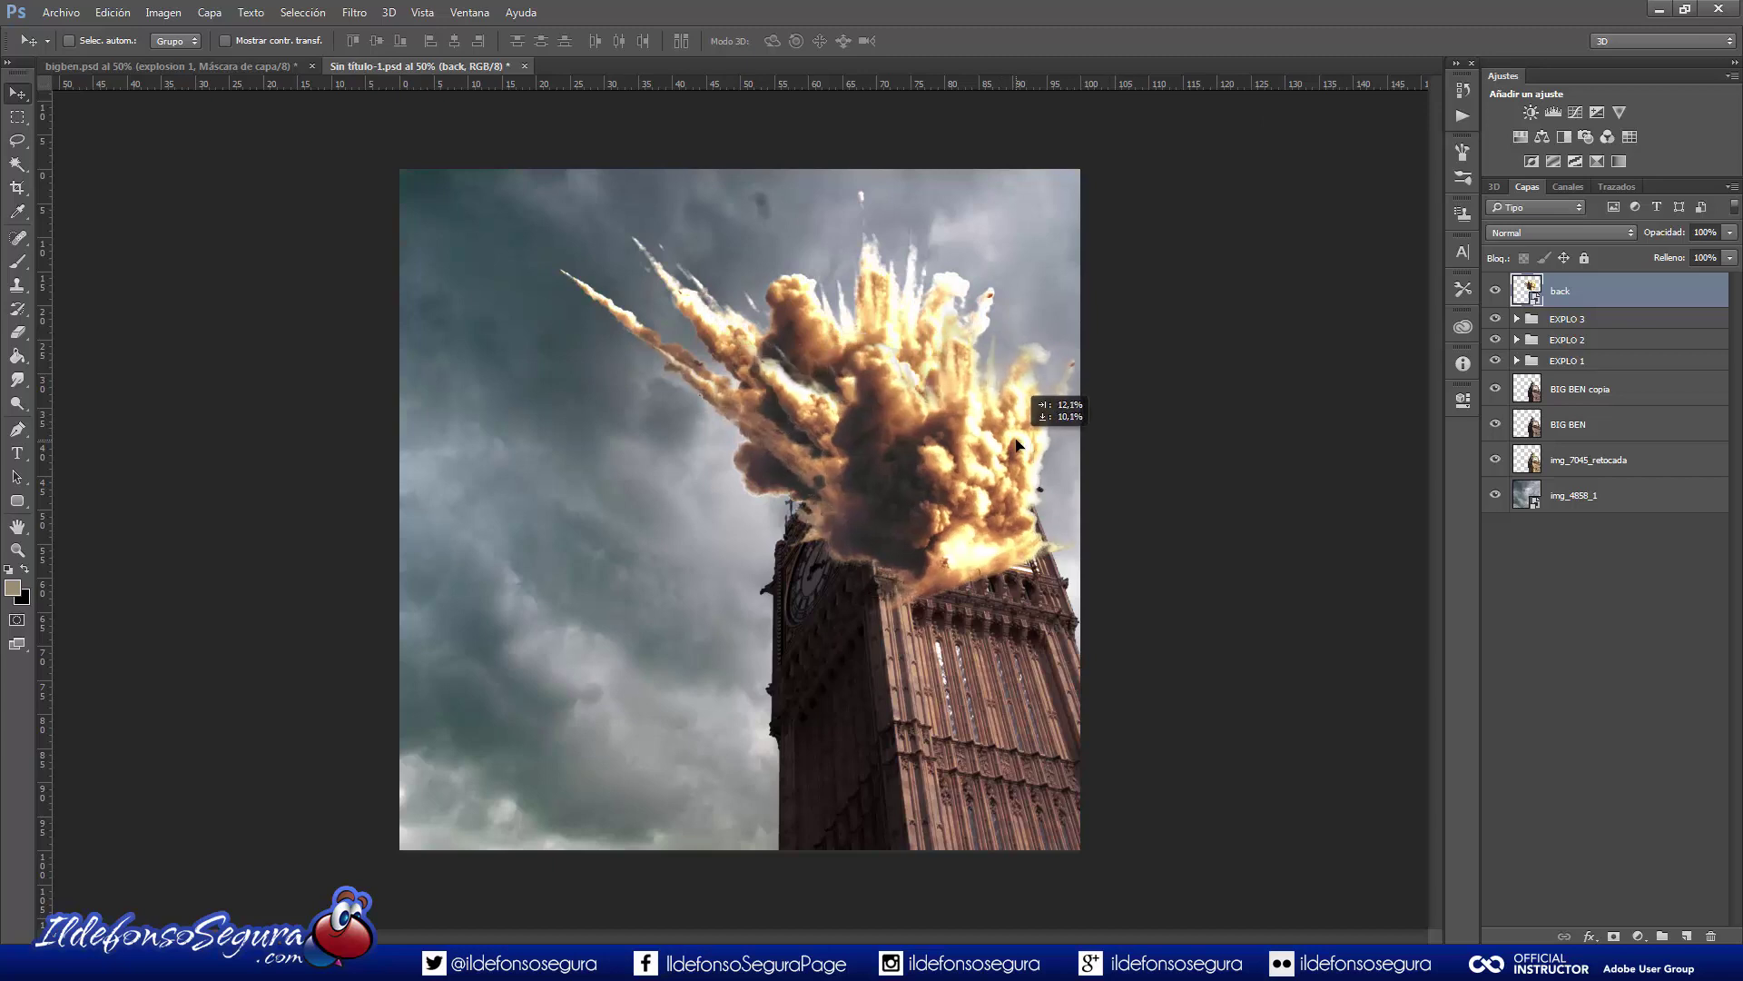
Move EXPLO 3 down-left and EXPLO 2 up-left across the sky.
click(1570, 319)
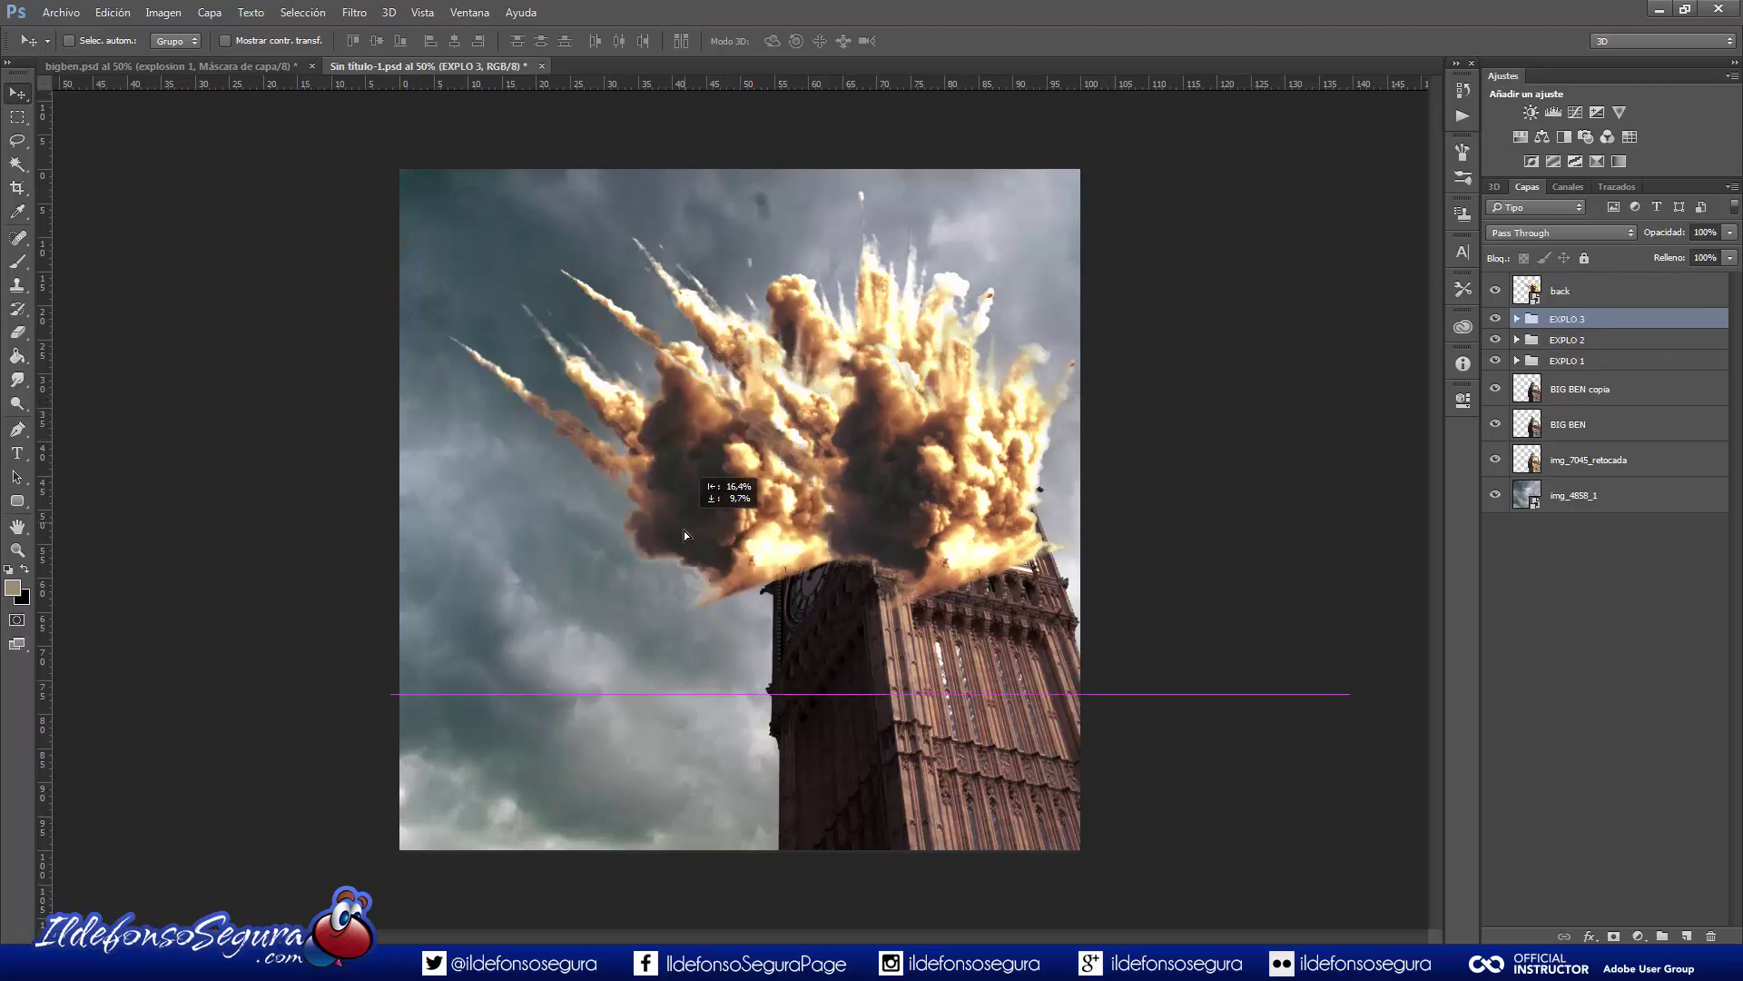
drag(803, 454, 704, 563)
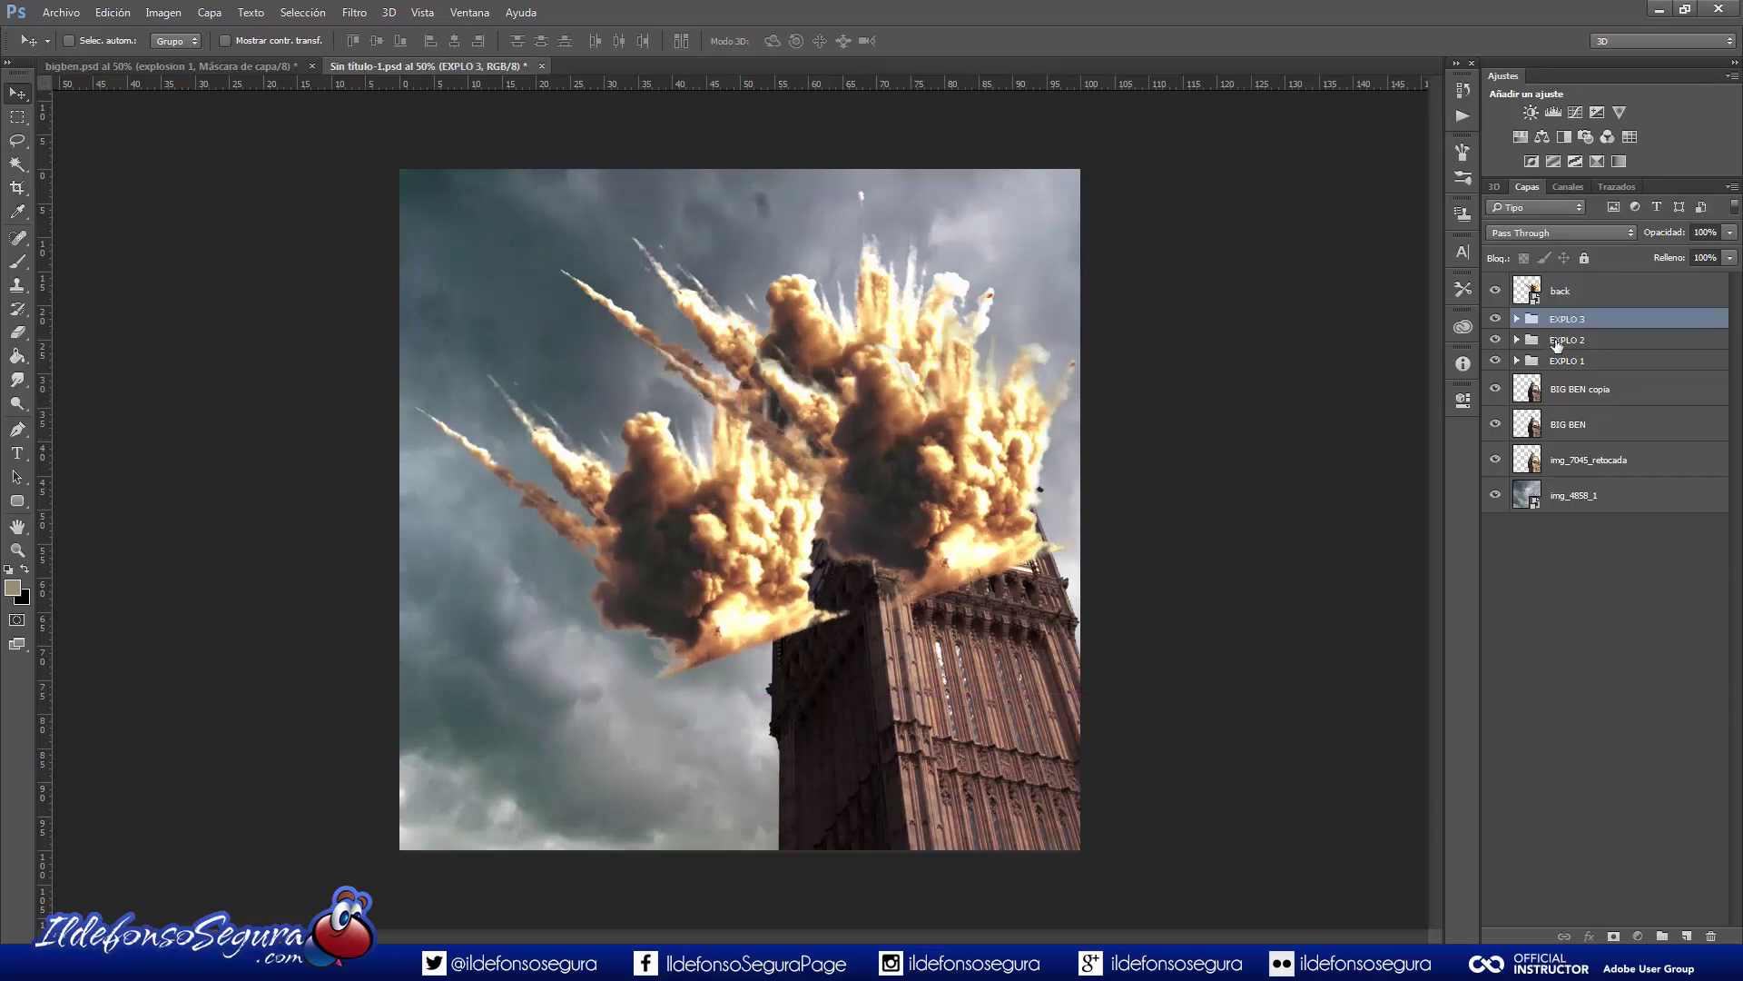
click(1555, 341)
drag(938, 454, 856, 419)
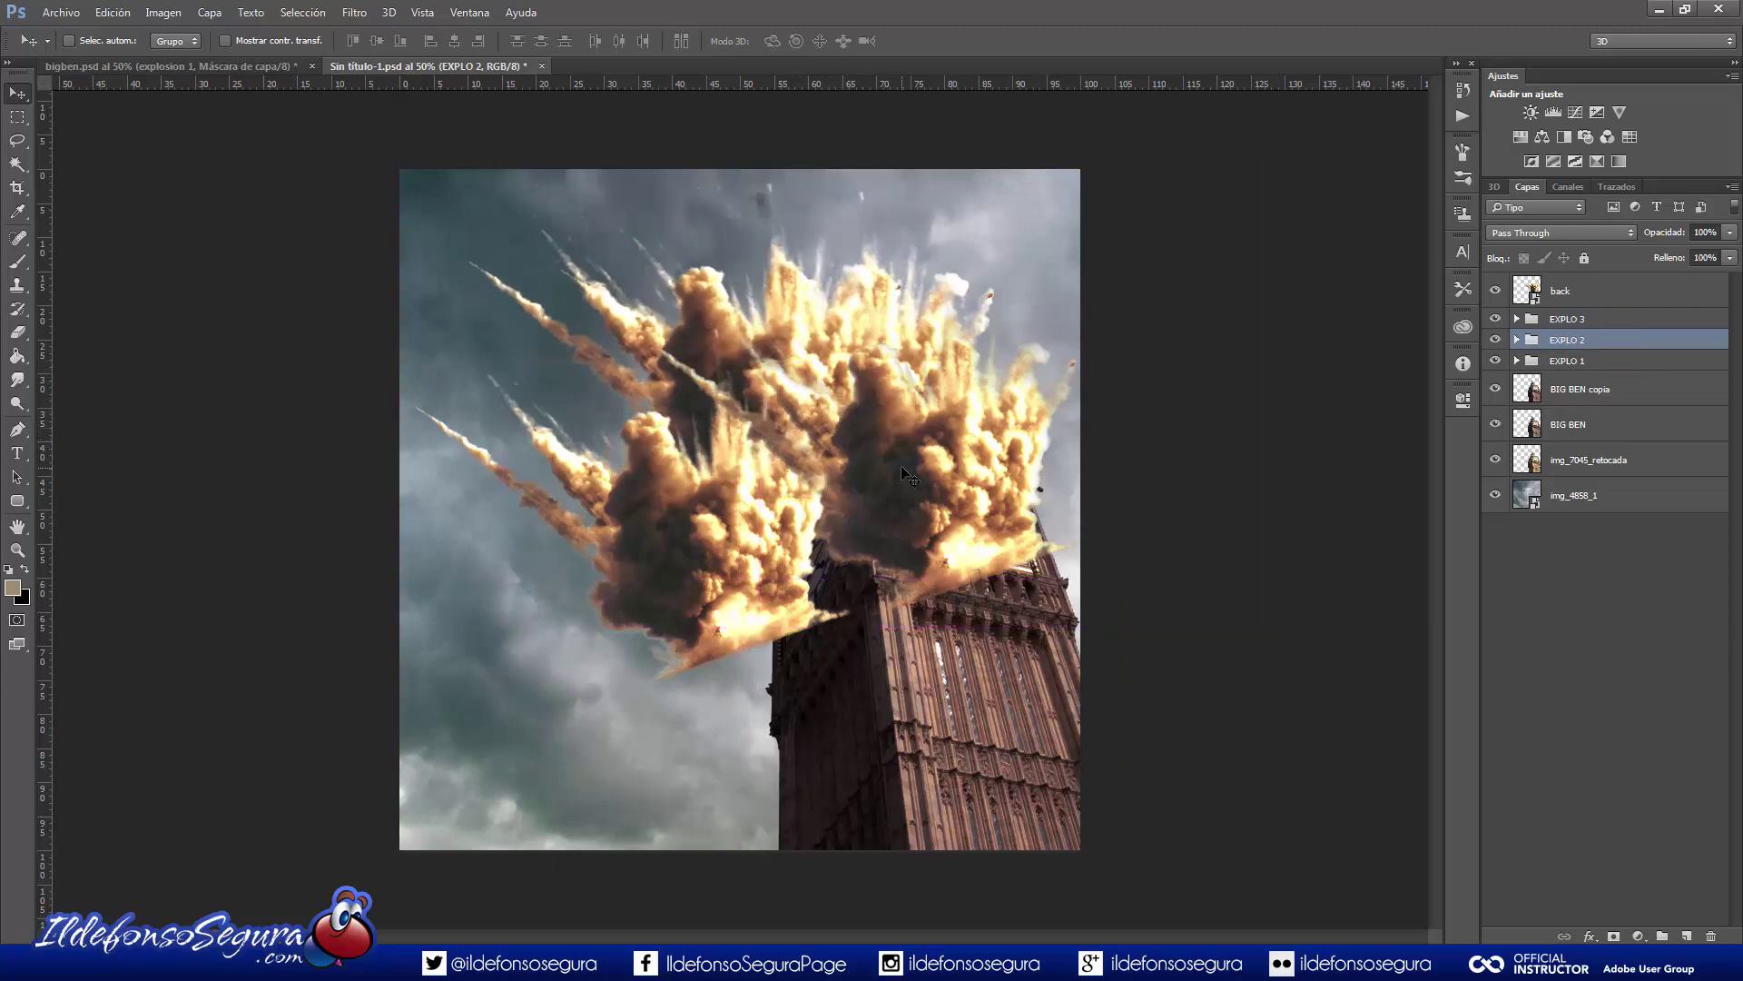
Rotate EXPLO 2 about 3.6° and scale it to about 88%.
key(ctrl)
key(ctrl+t)
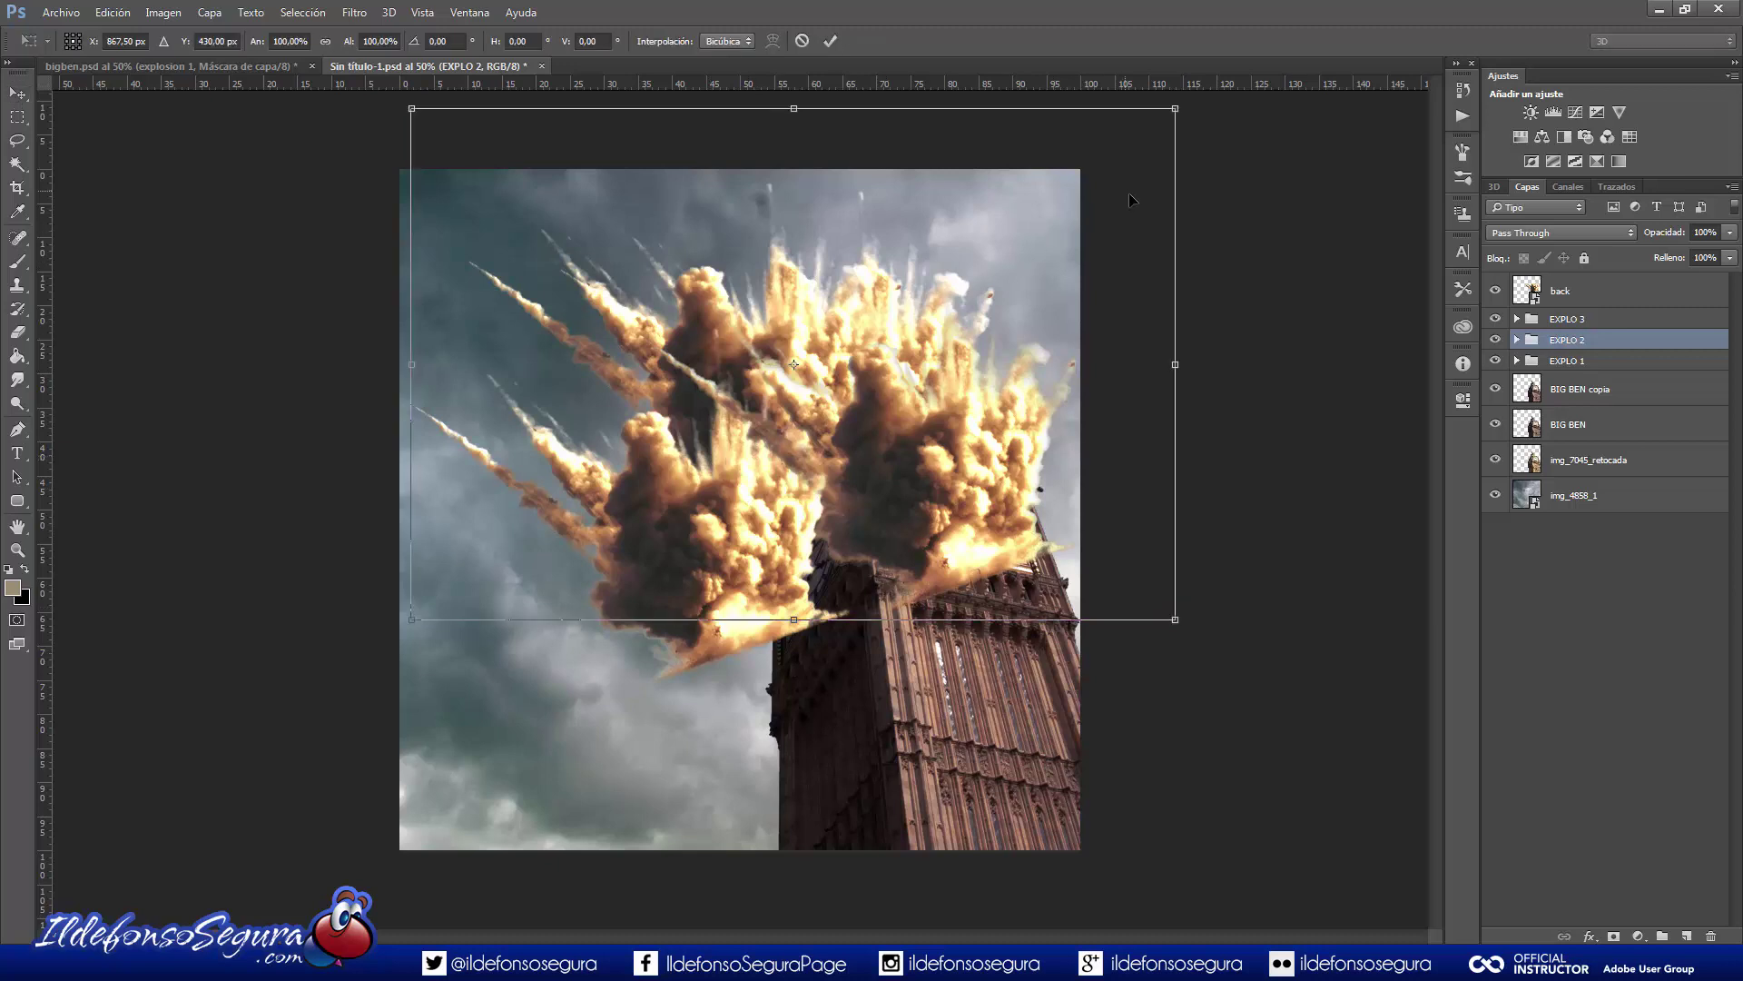
drag(1218, 342, 1196, 186)
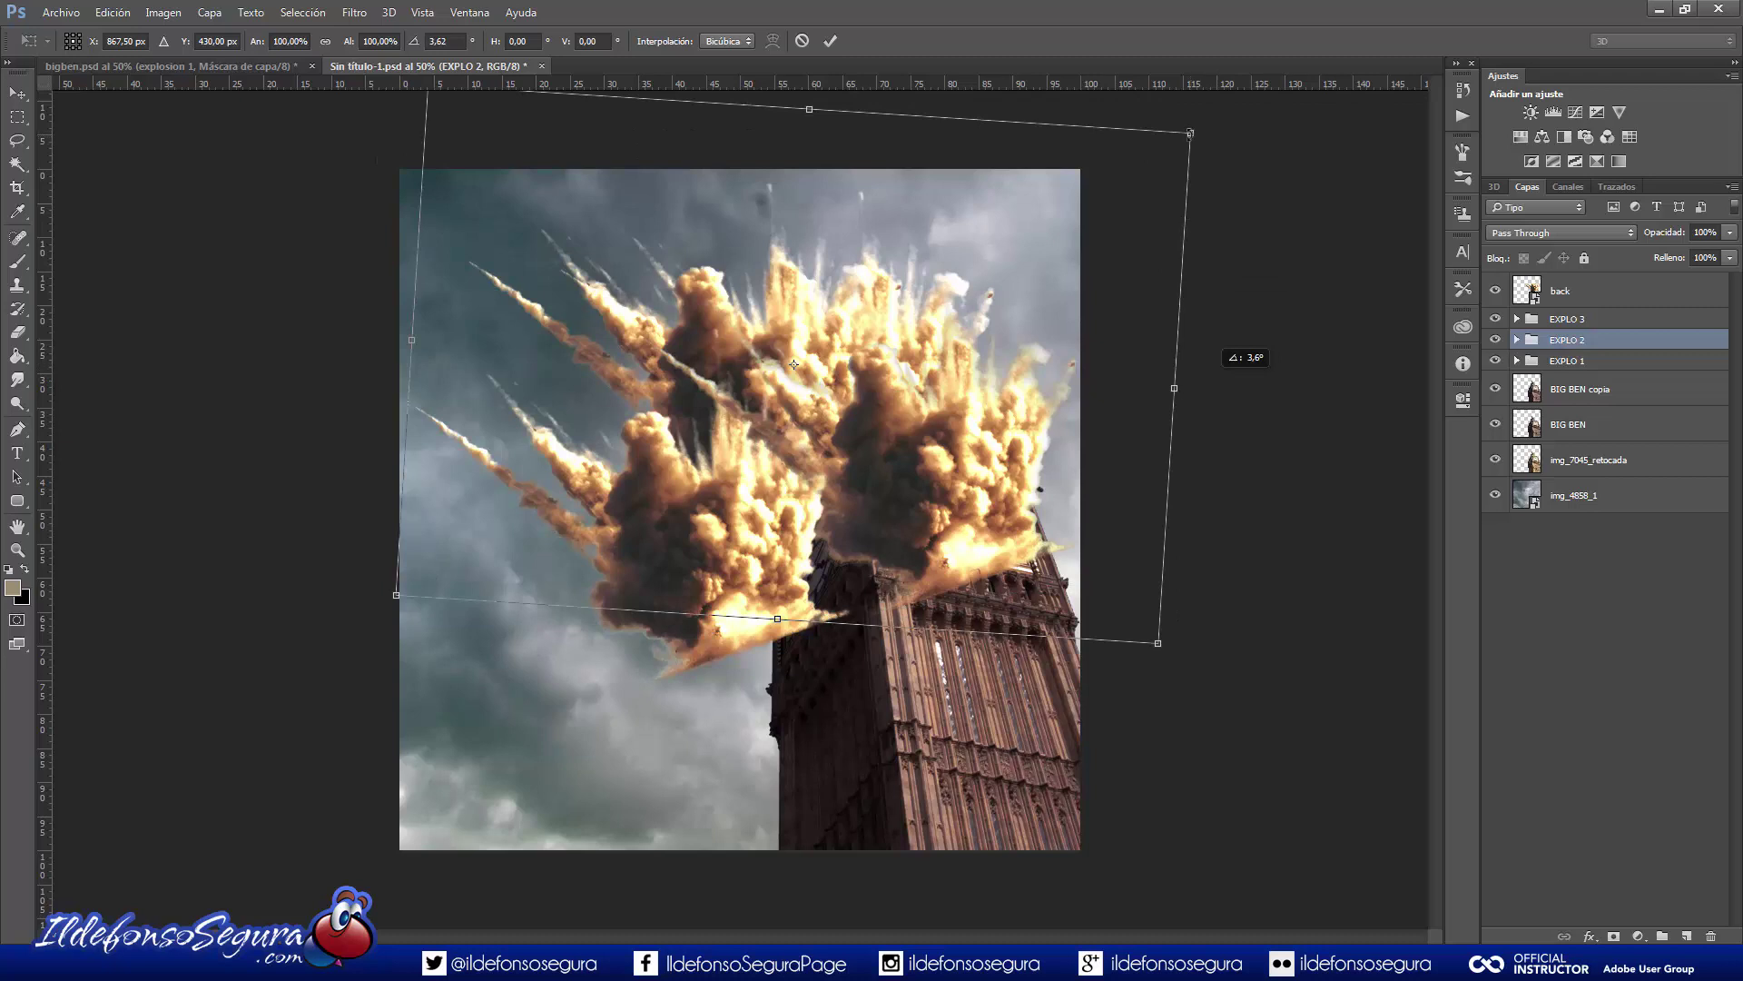
drag(1190, 133, 1092, 190)
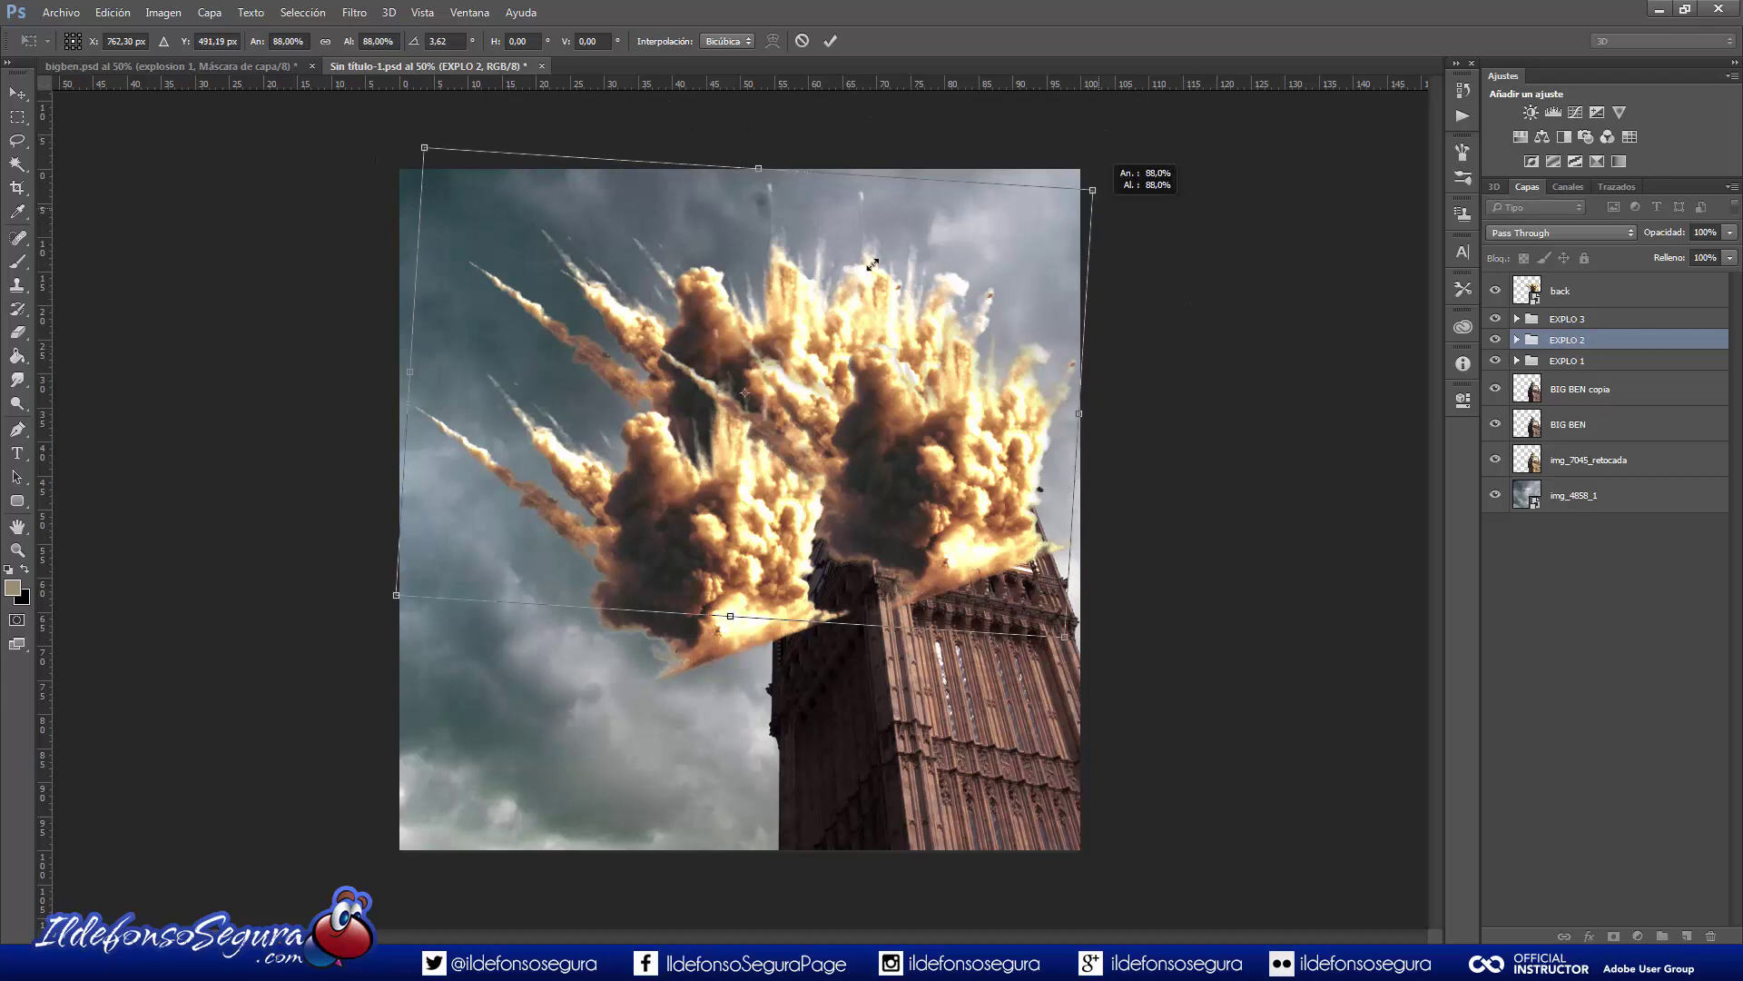
drag(795, 345, 902, 425)
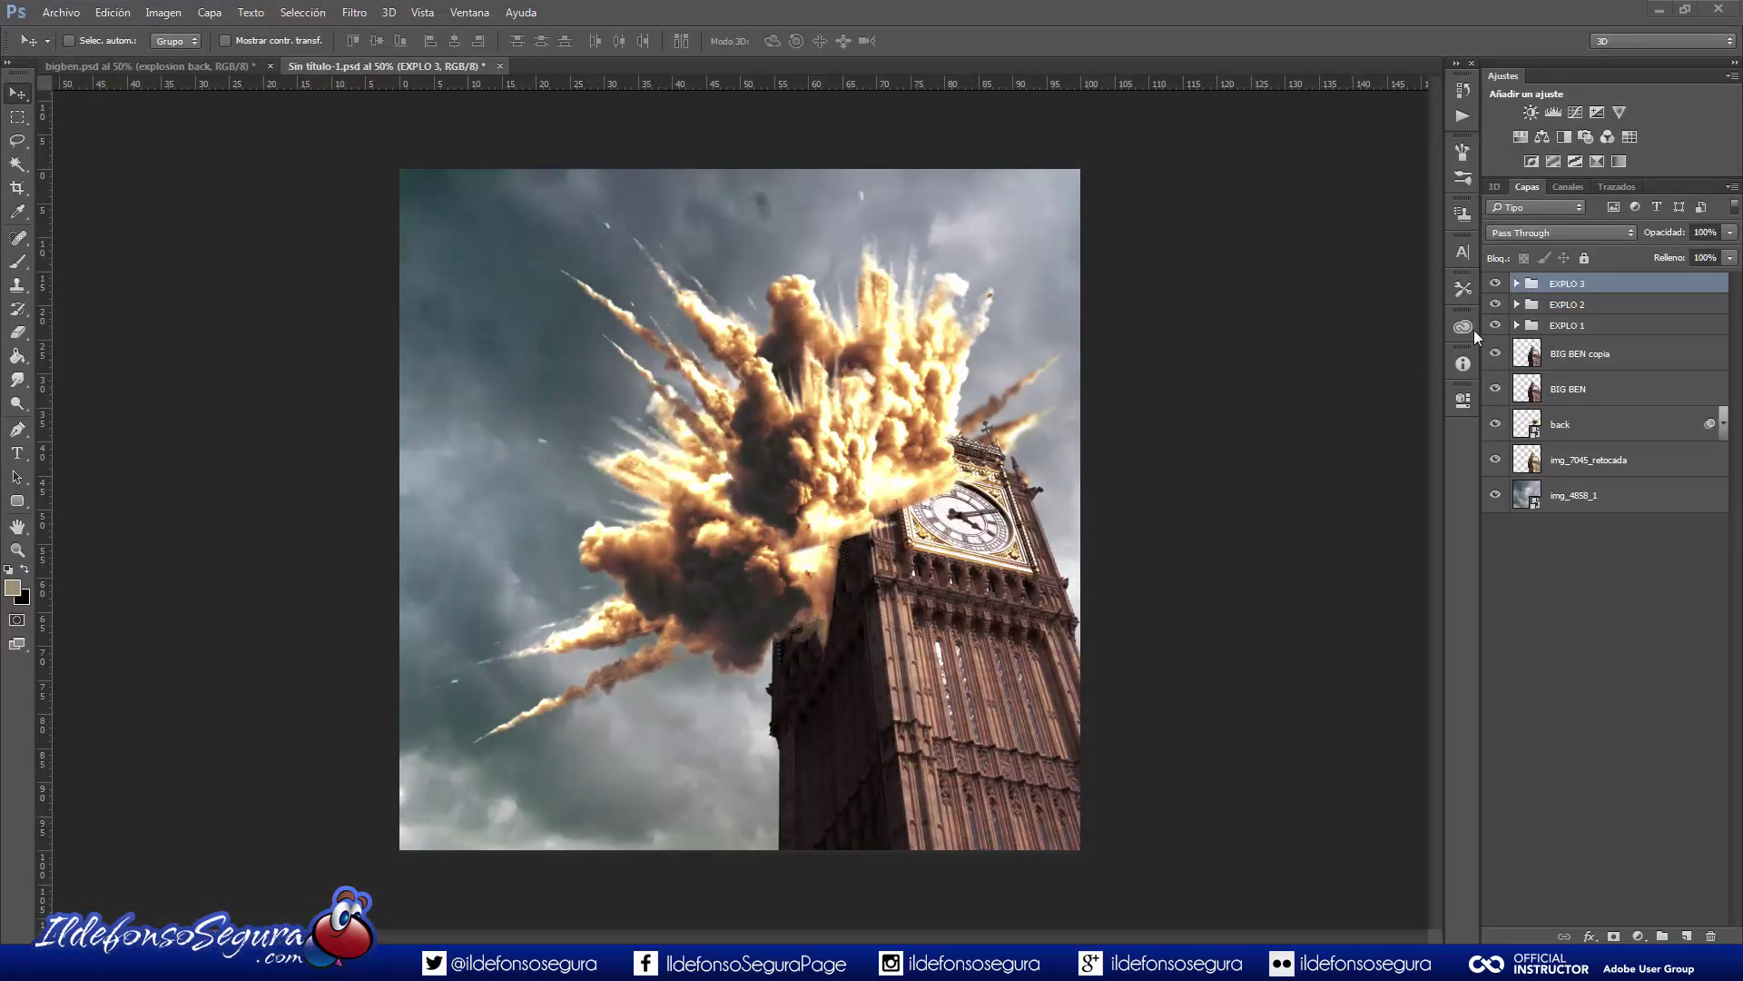
alt+click(1495, 325)
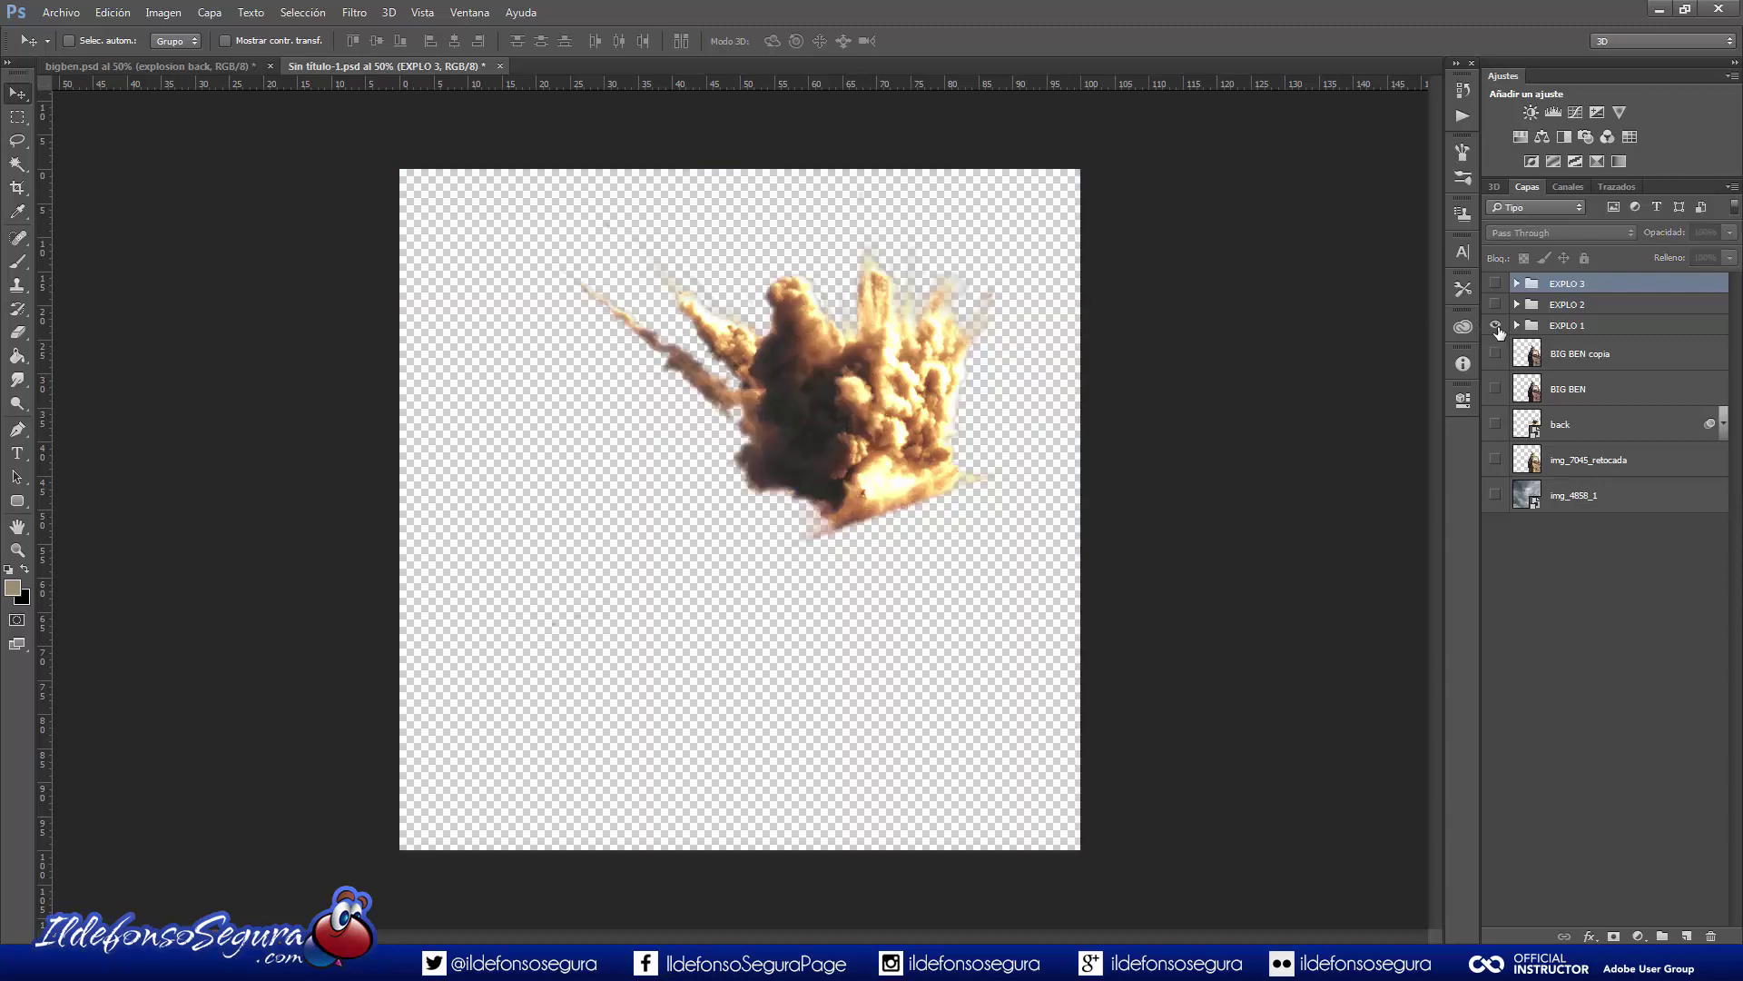
alt+click(1495, 325)
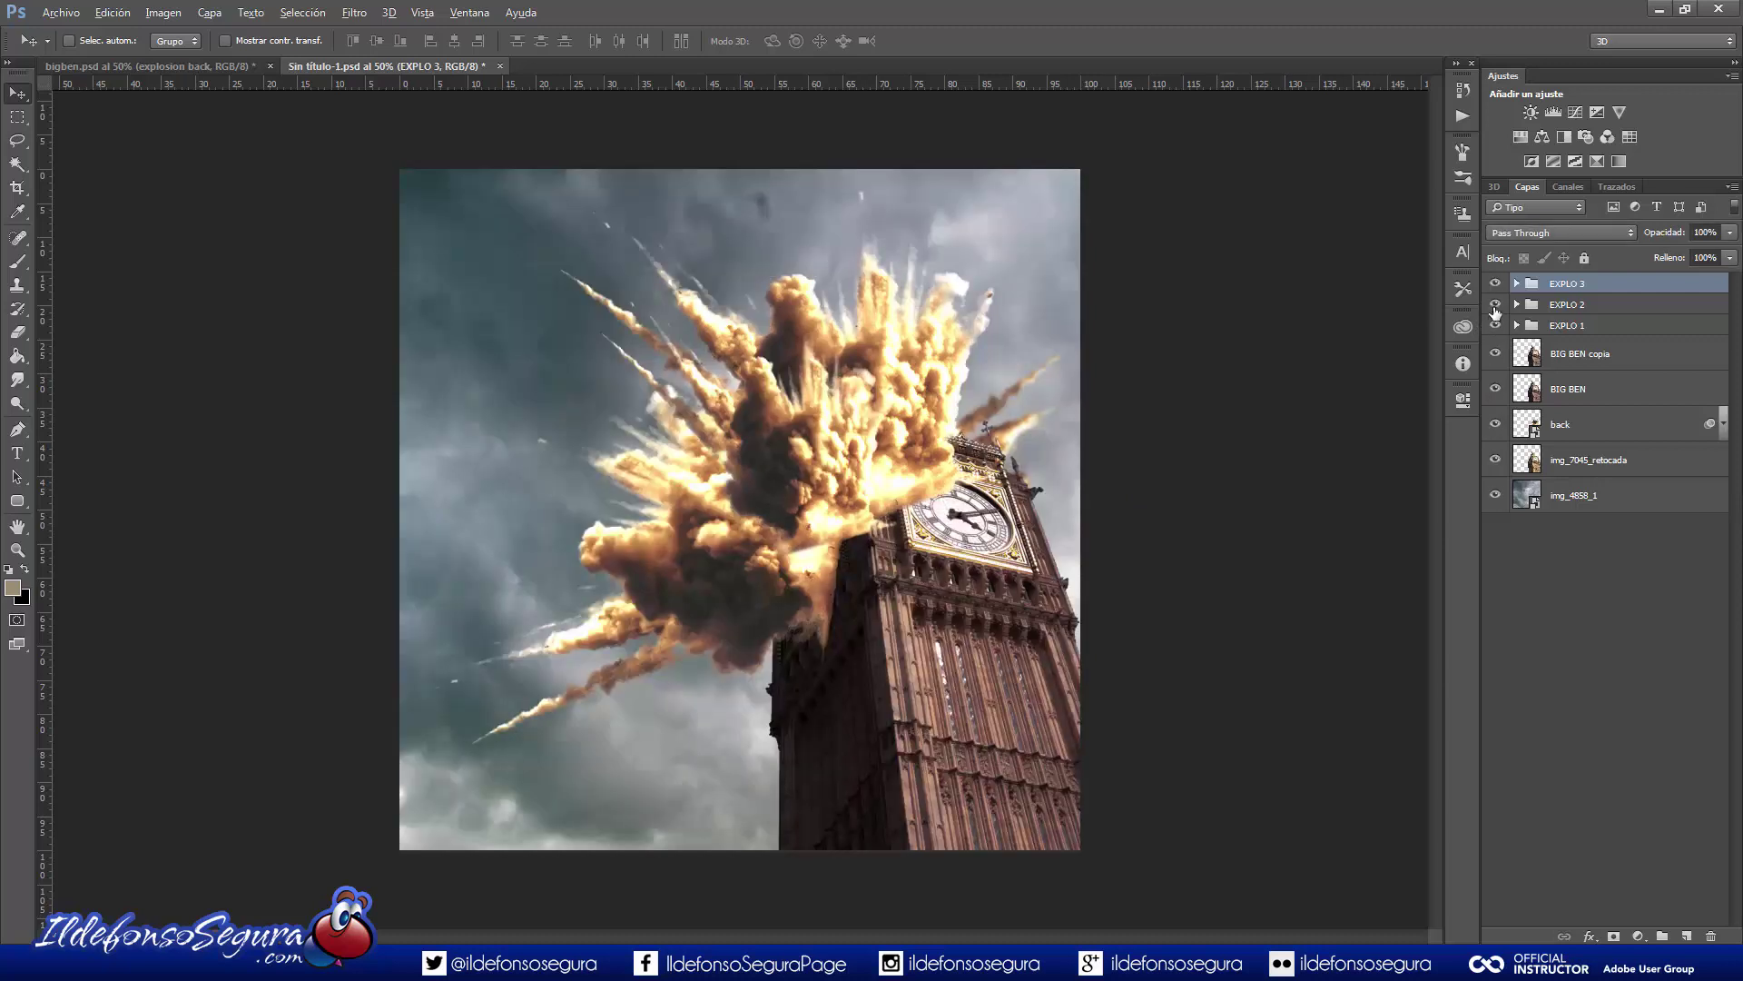
alt+click(1495, 306)
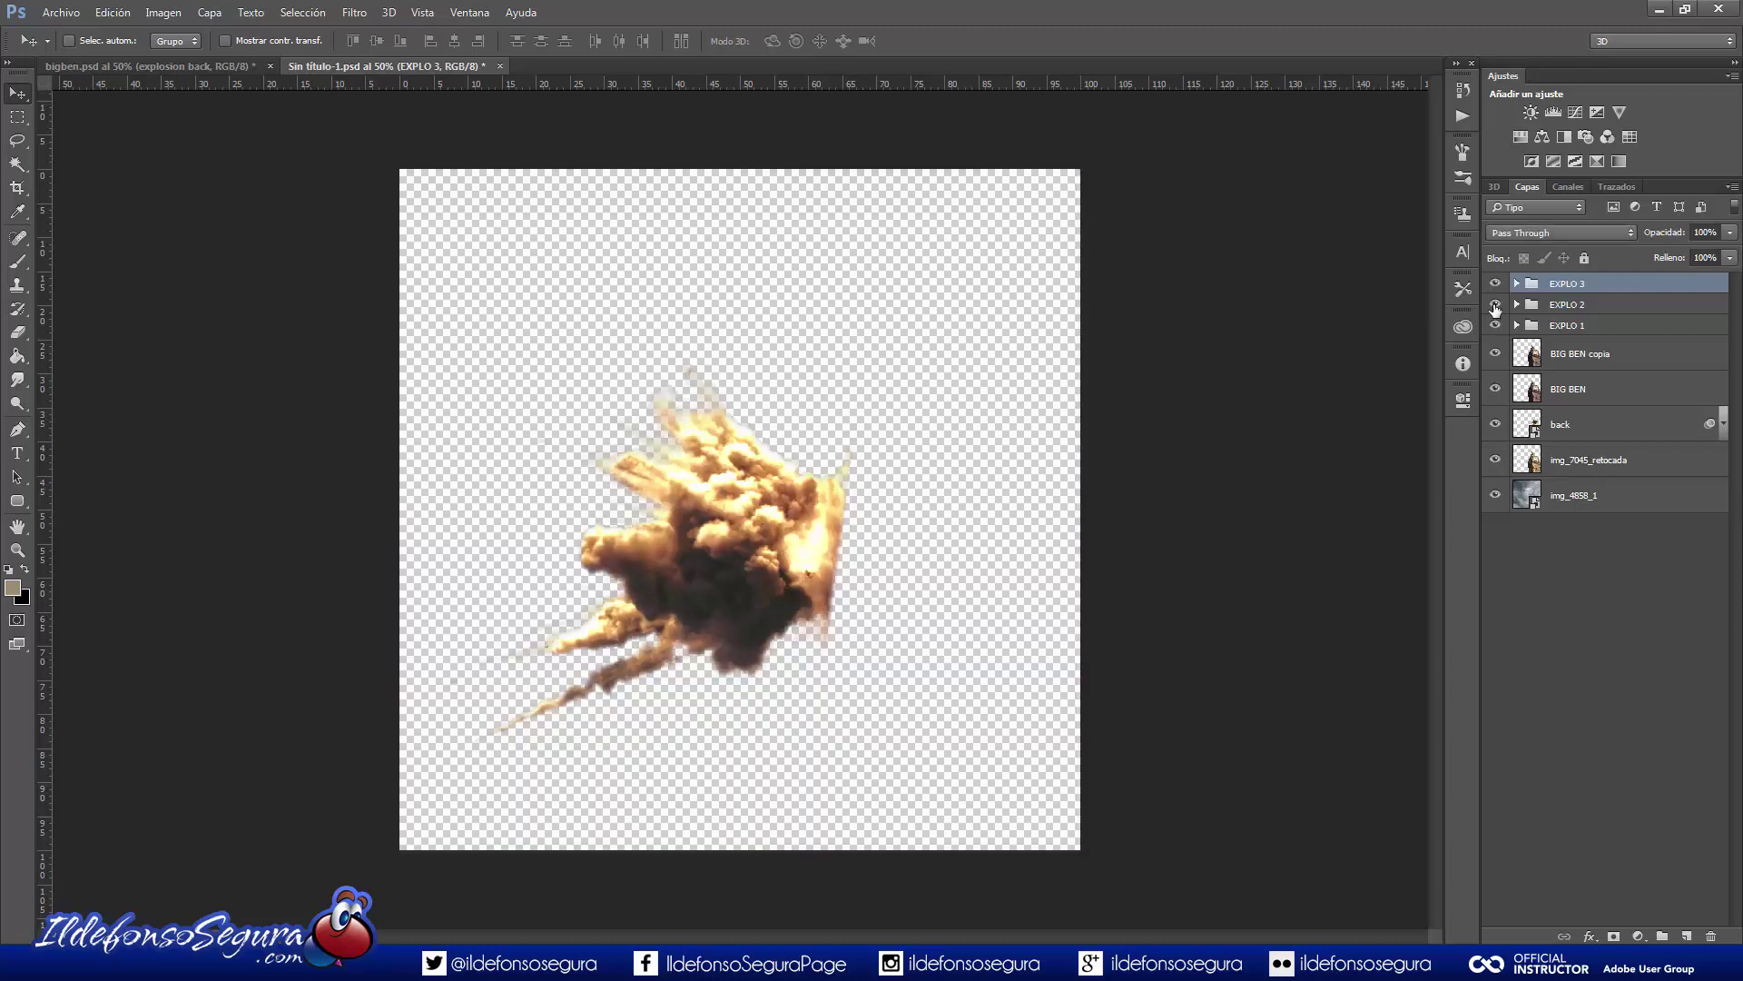
alt+click(1495, 306)
alt+click(1496, 285)
alt+click(1495, 286)
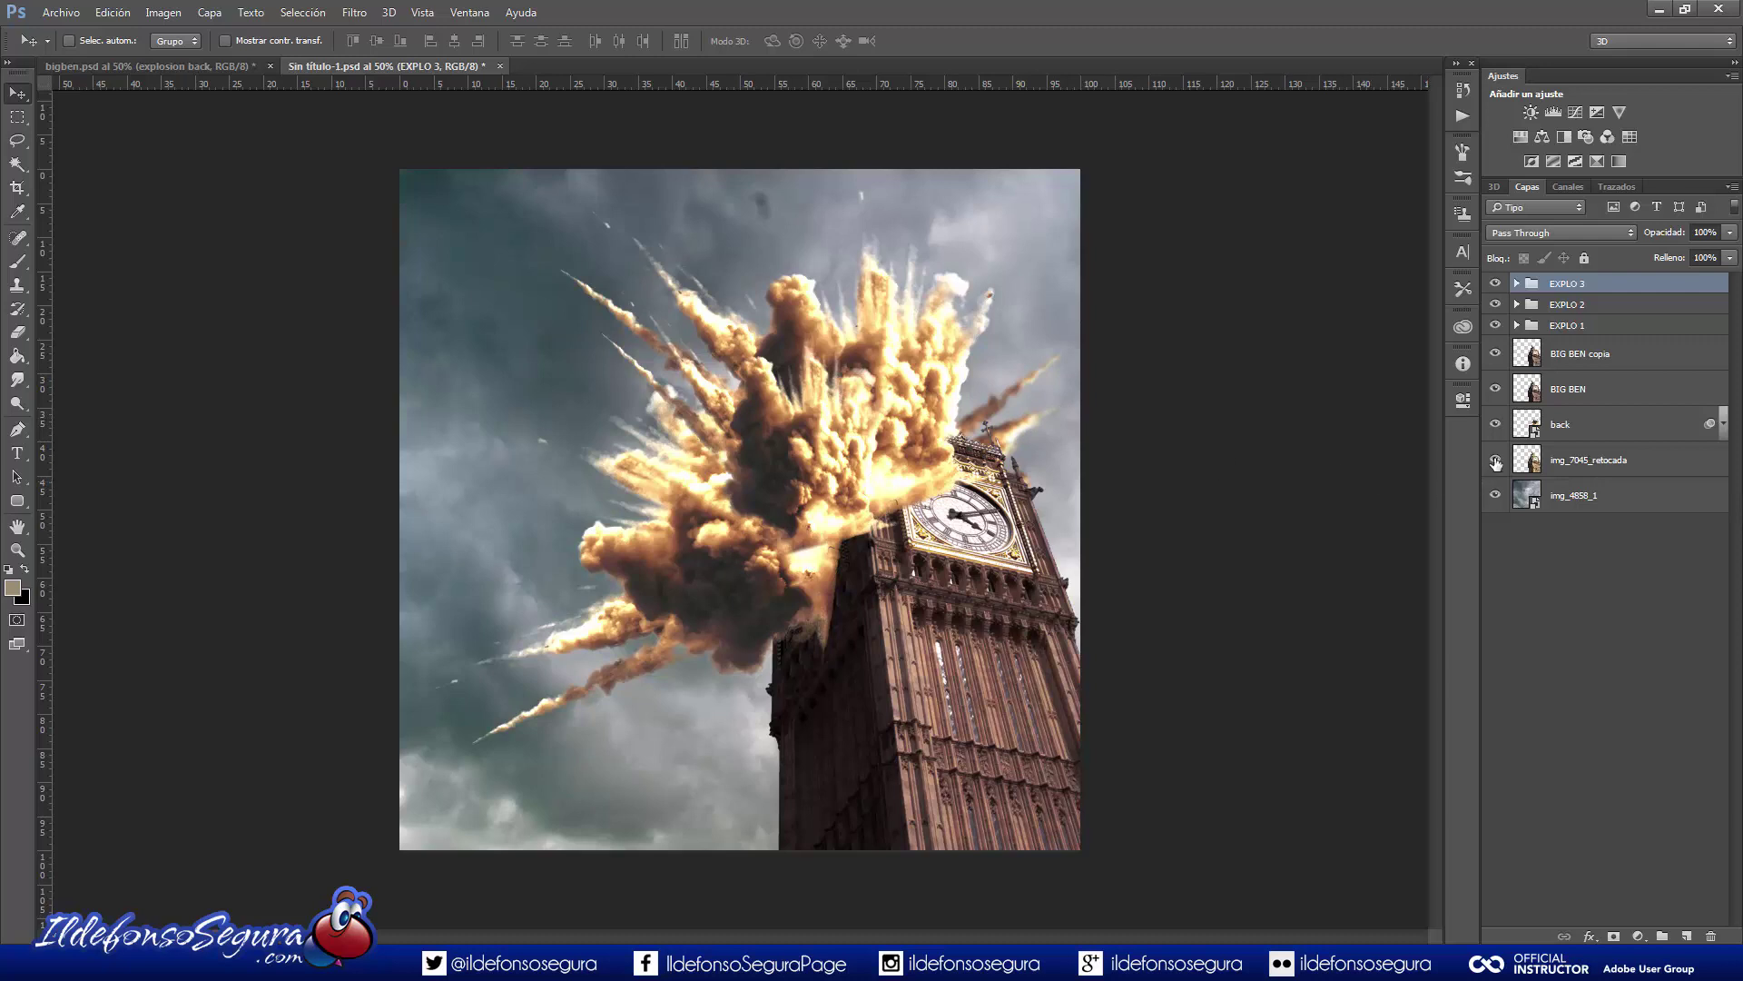
alt+click(1496, 424)
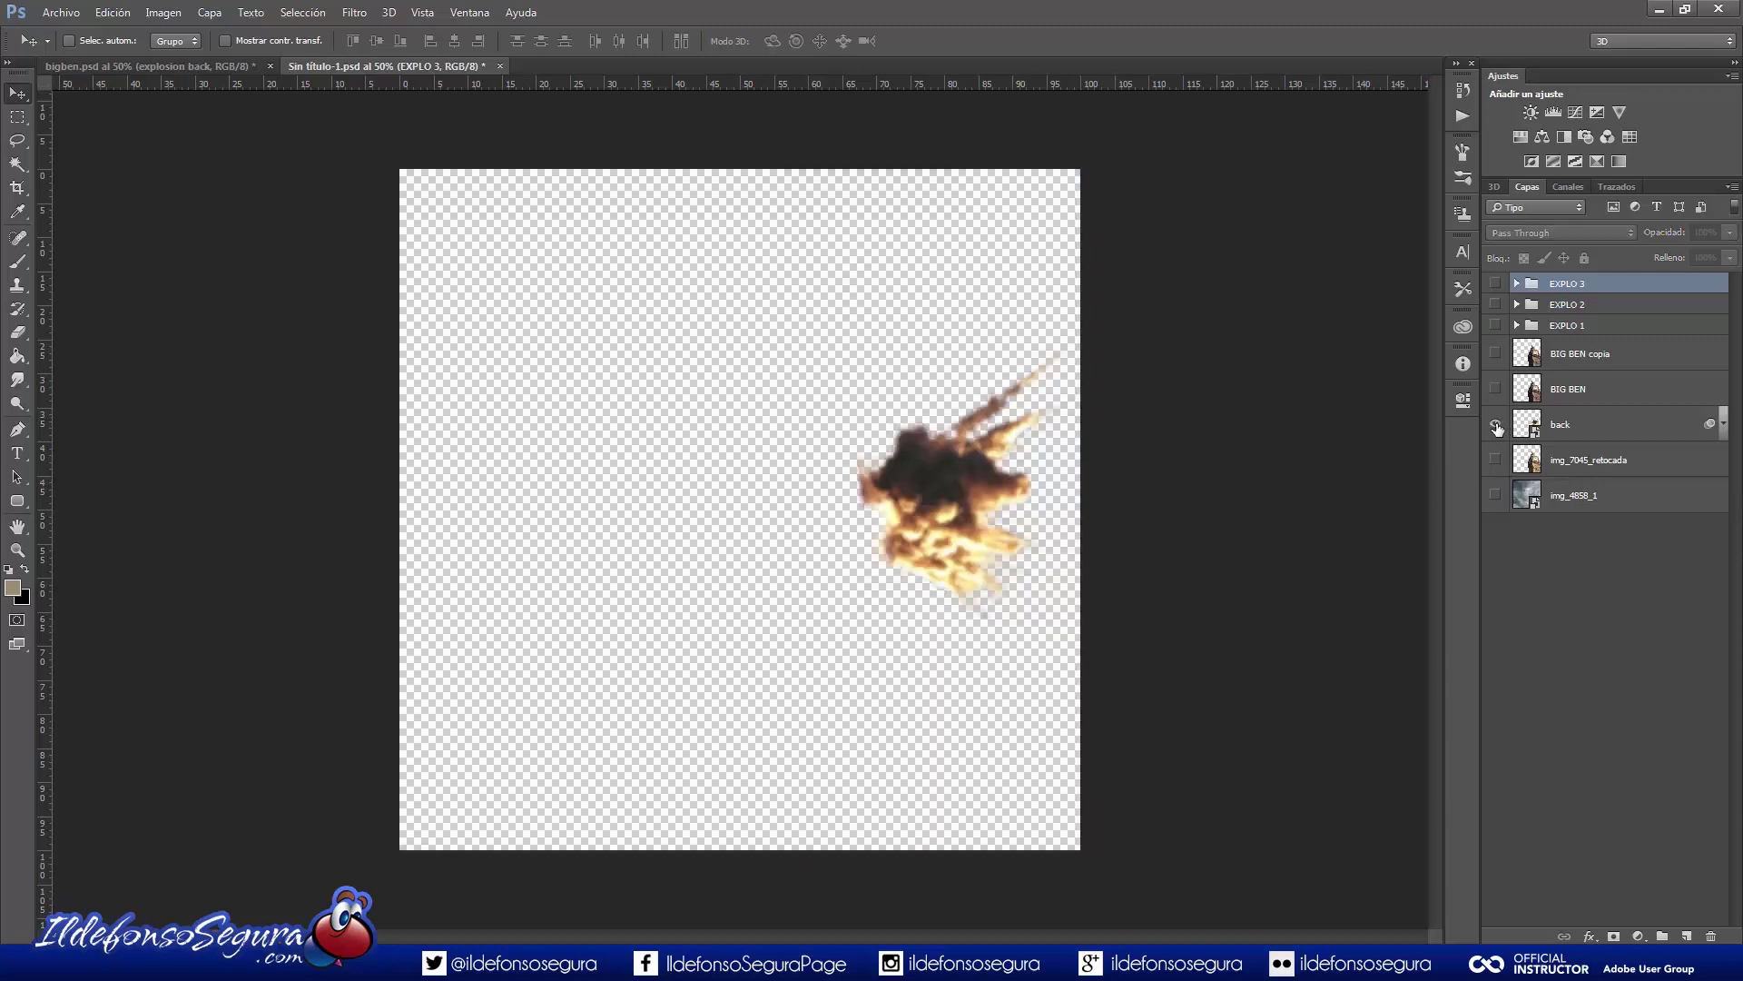
alt+click(1496, 425)
drag(1495, 285, 1495, 325)
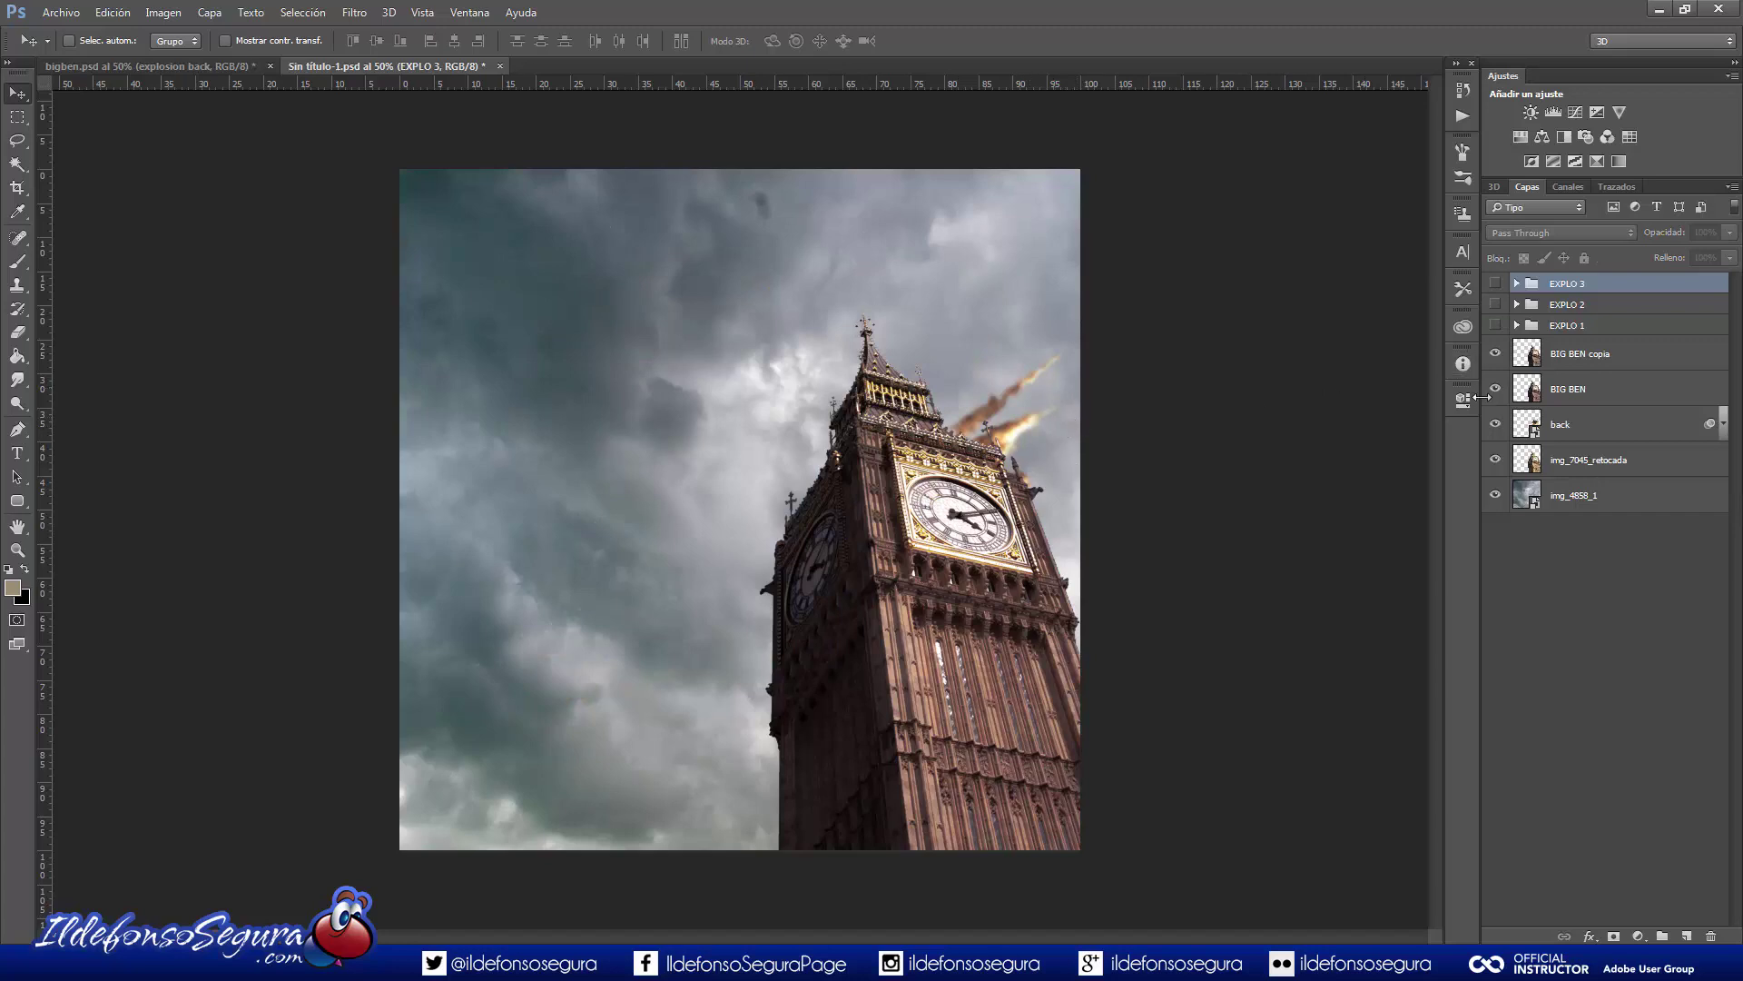
drag(1495, 284, 1495, 325)
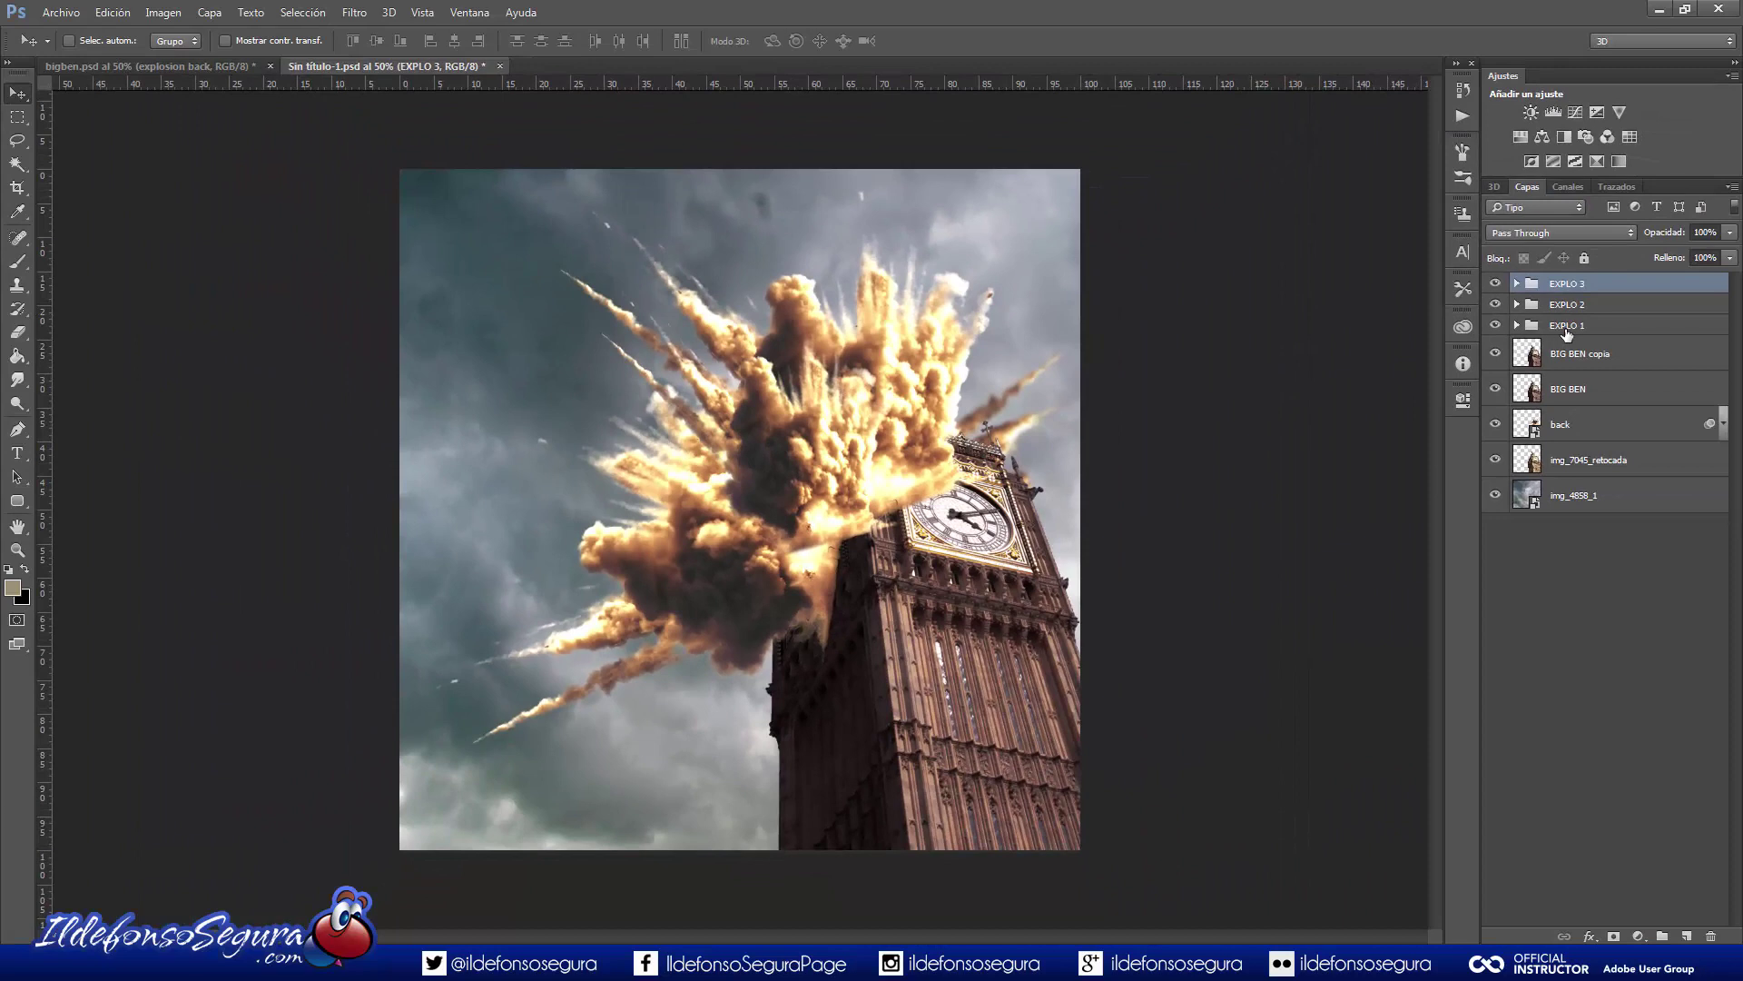
click(1566, 327)
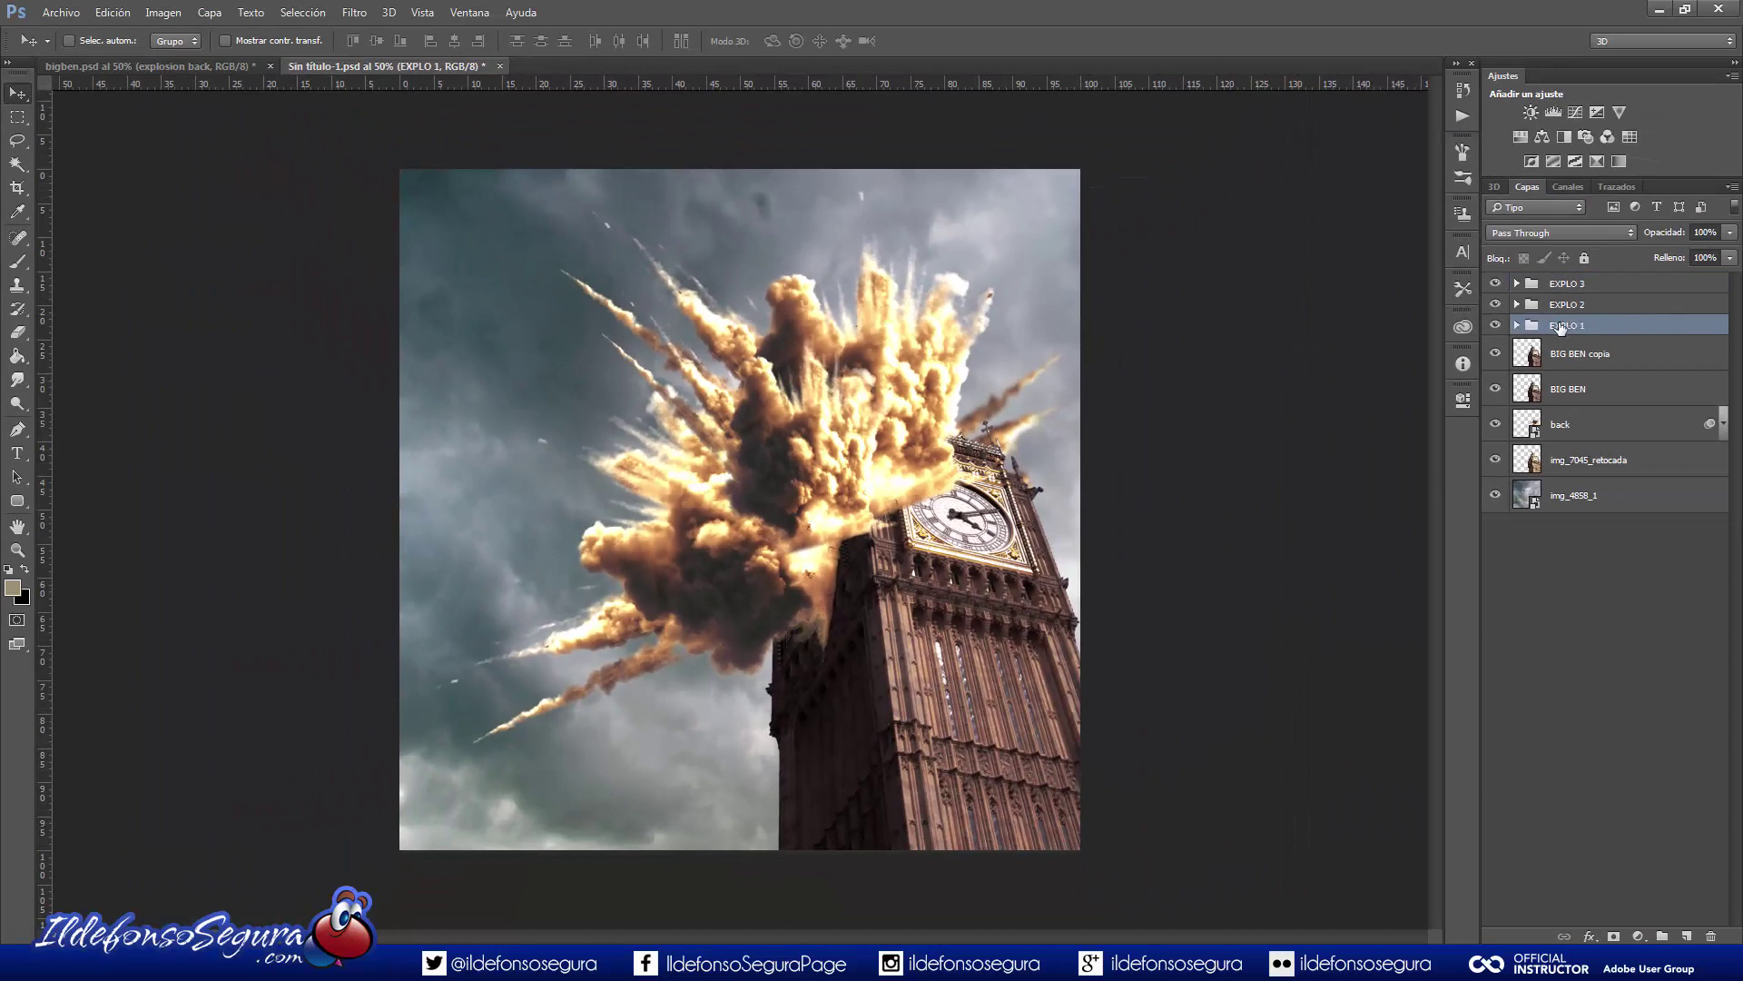
Add a layer mask to EXPLO 1 and paint out the burst over the tower top.
click(1614, 937)
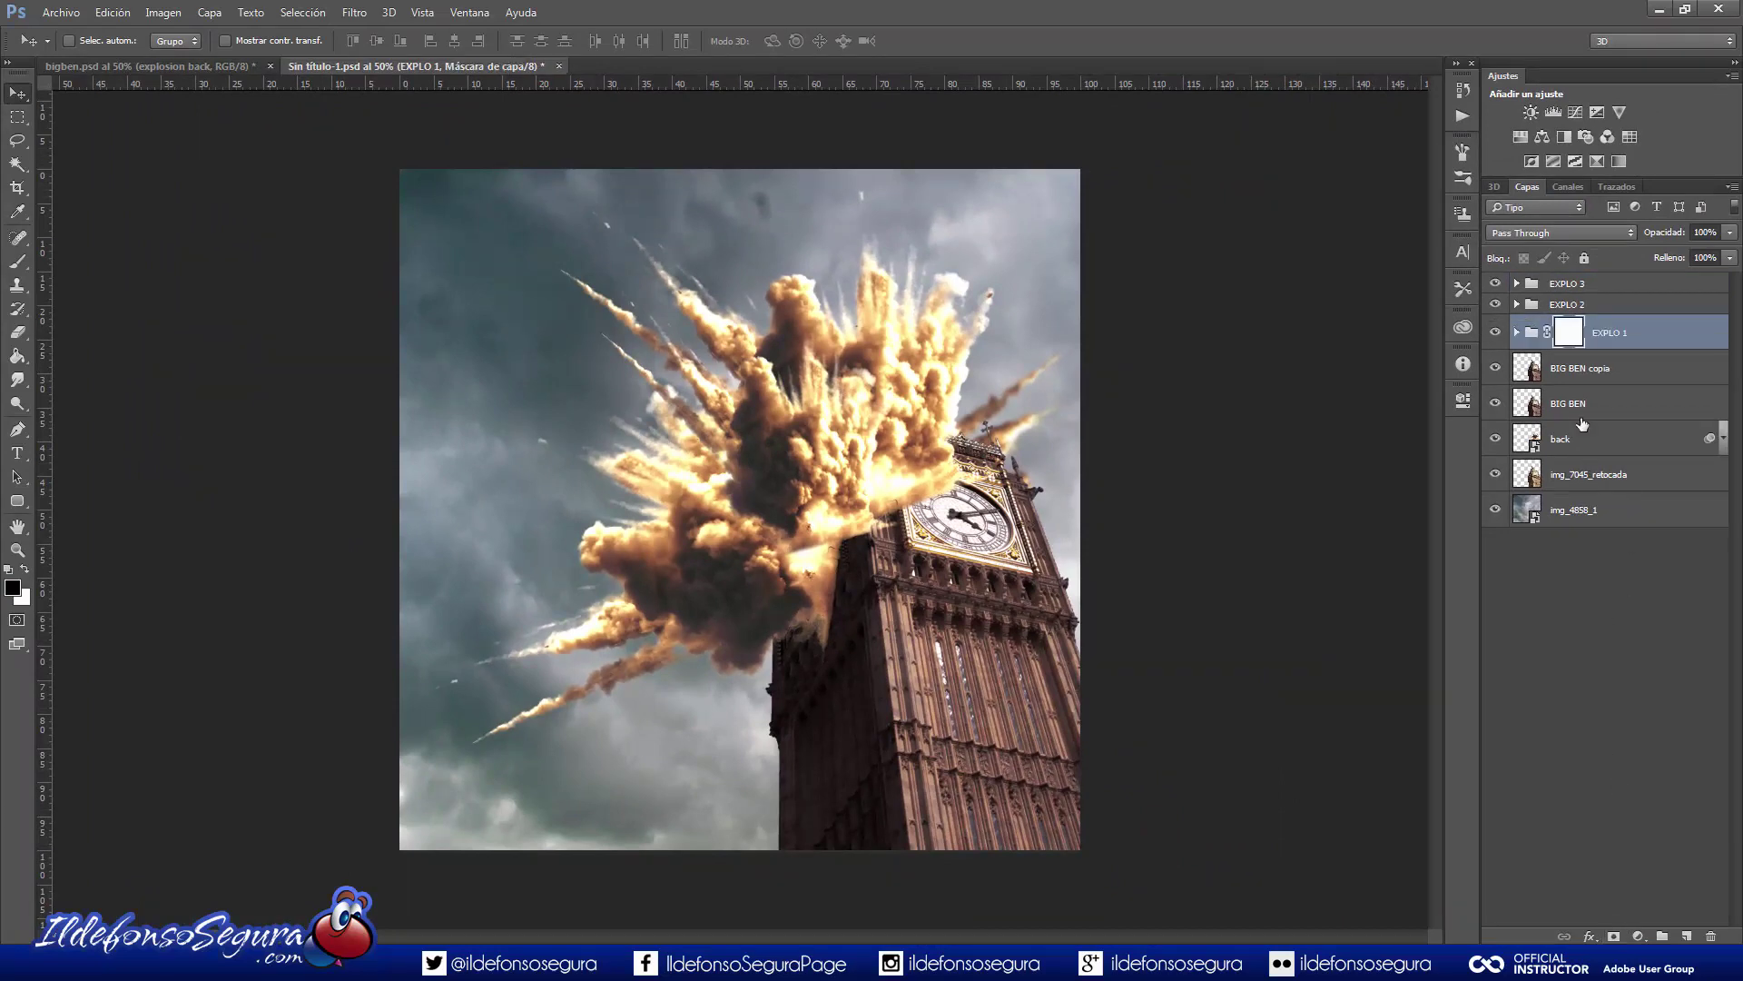
click(18, 262)
drag(573, 488, 601, 481)
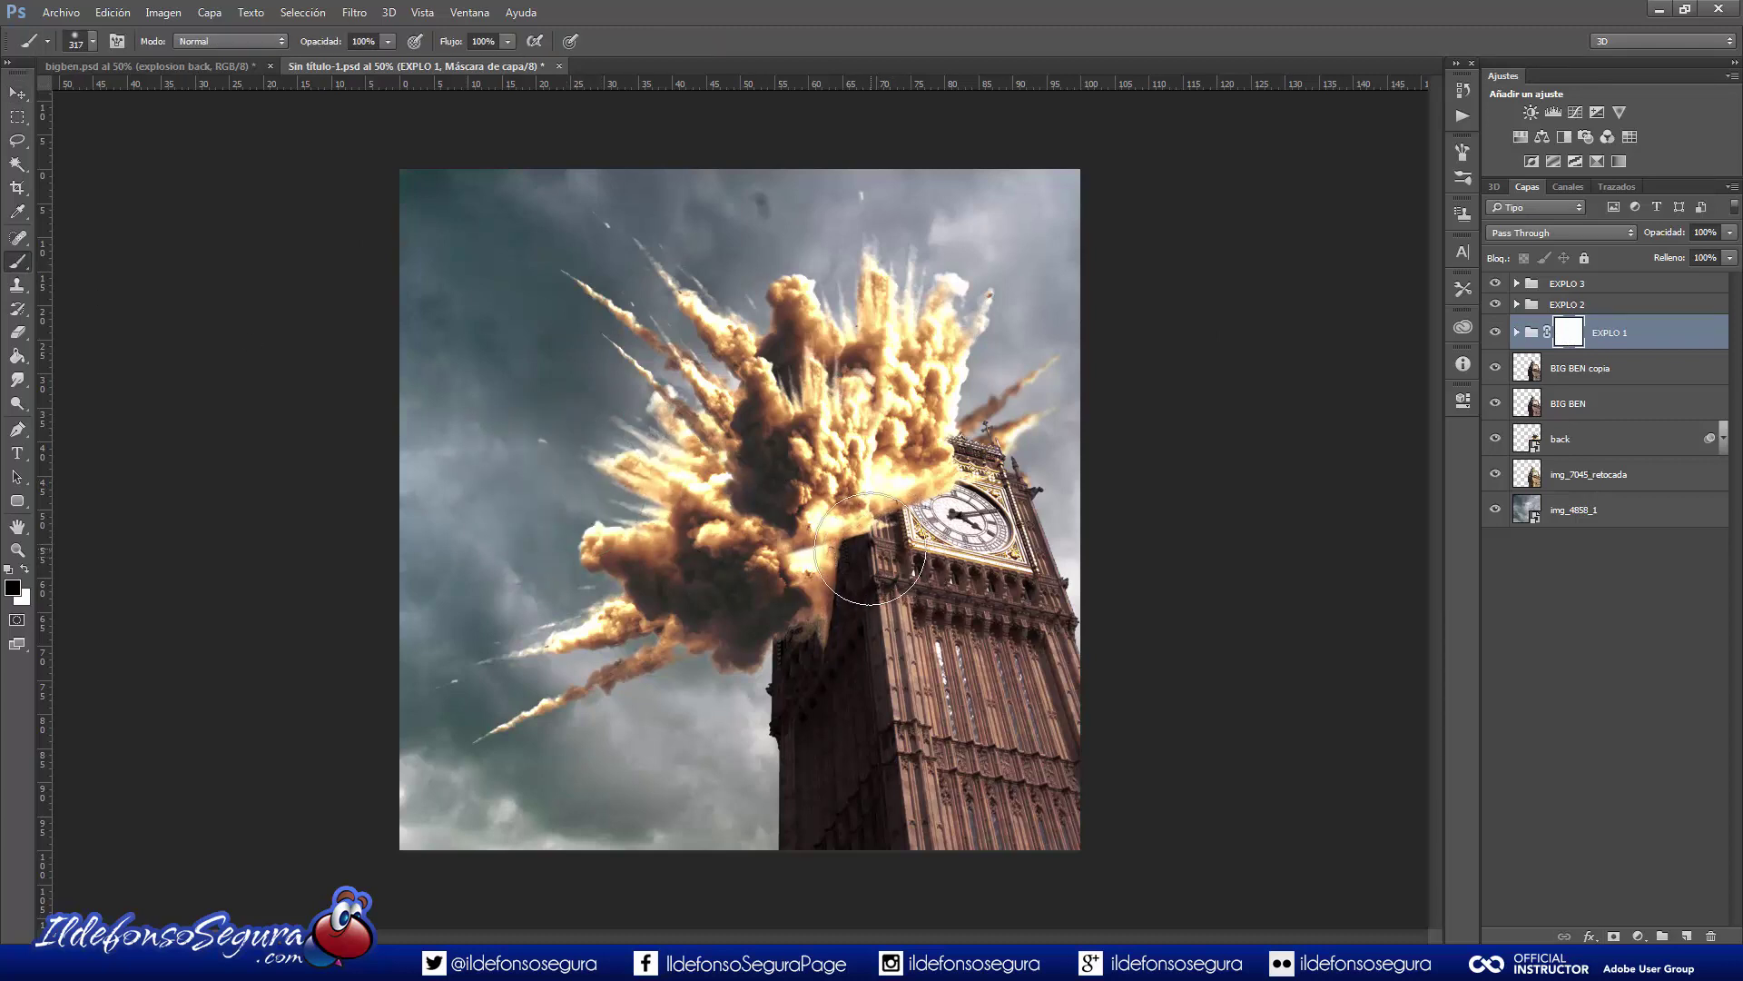
drag(871, 548, 817, 551)
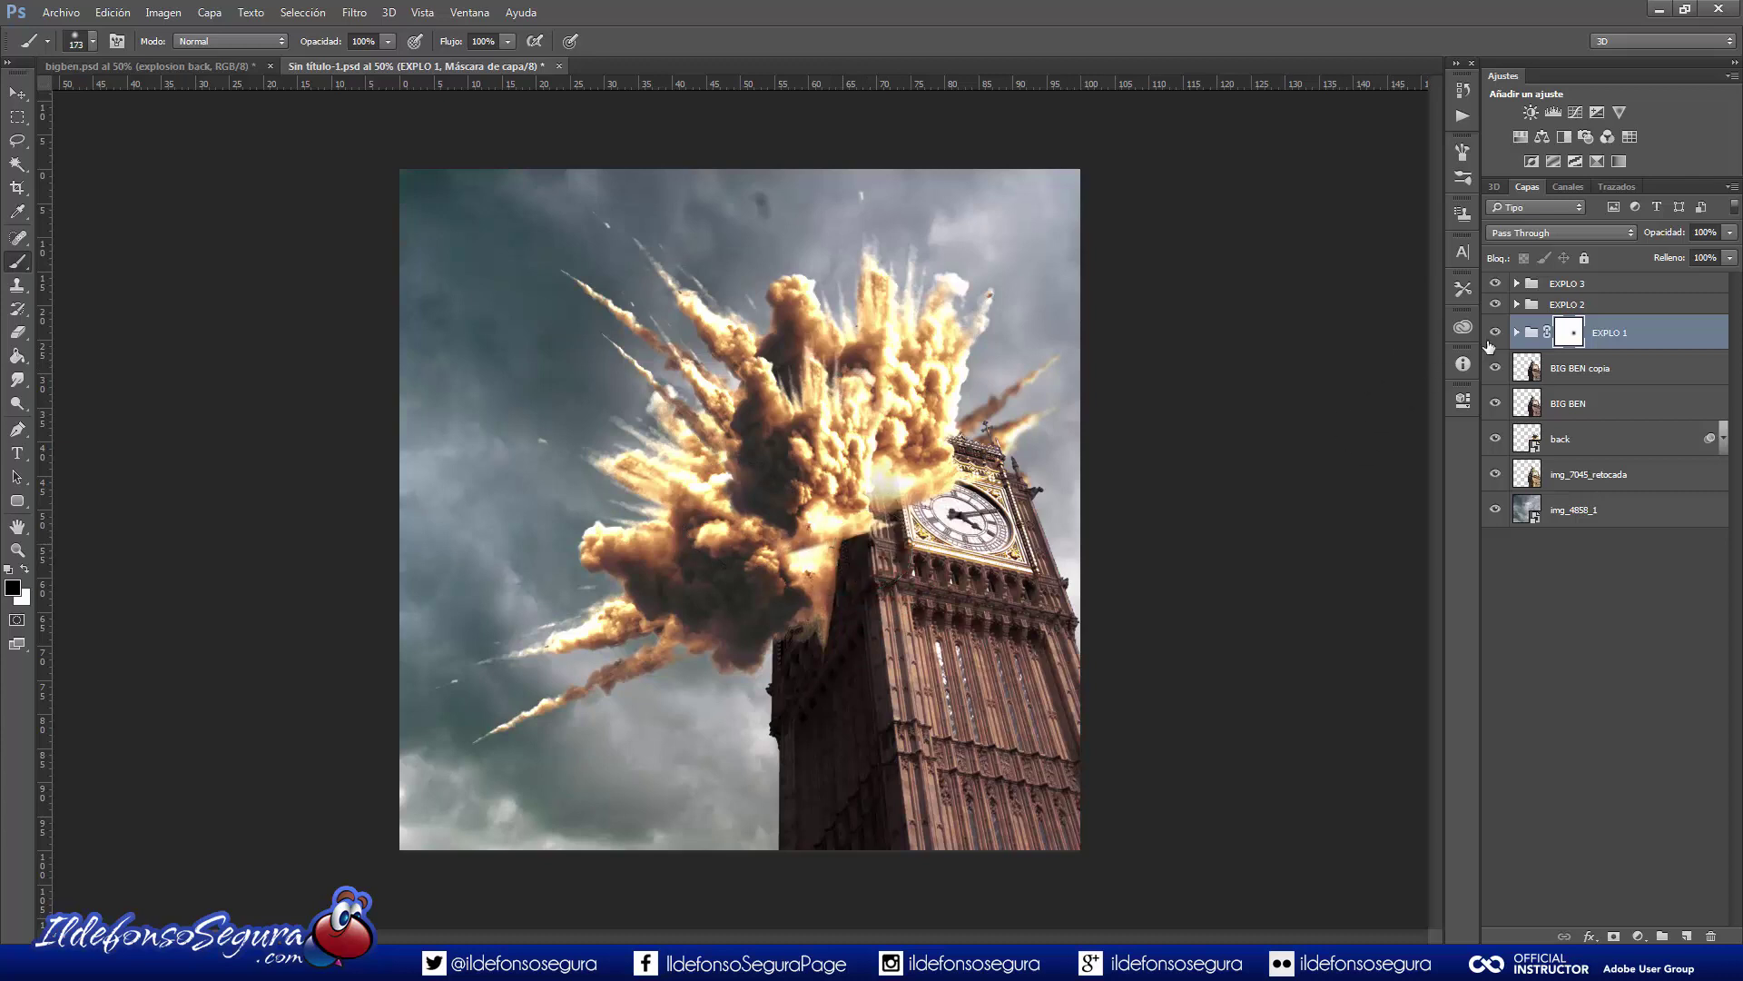
Solo EXPLO 1, EXPLO 2 and EXPLO 3 in turn to check each burst.
alt+click(1496, 334)
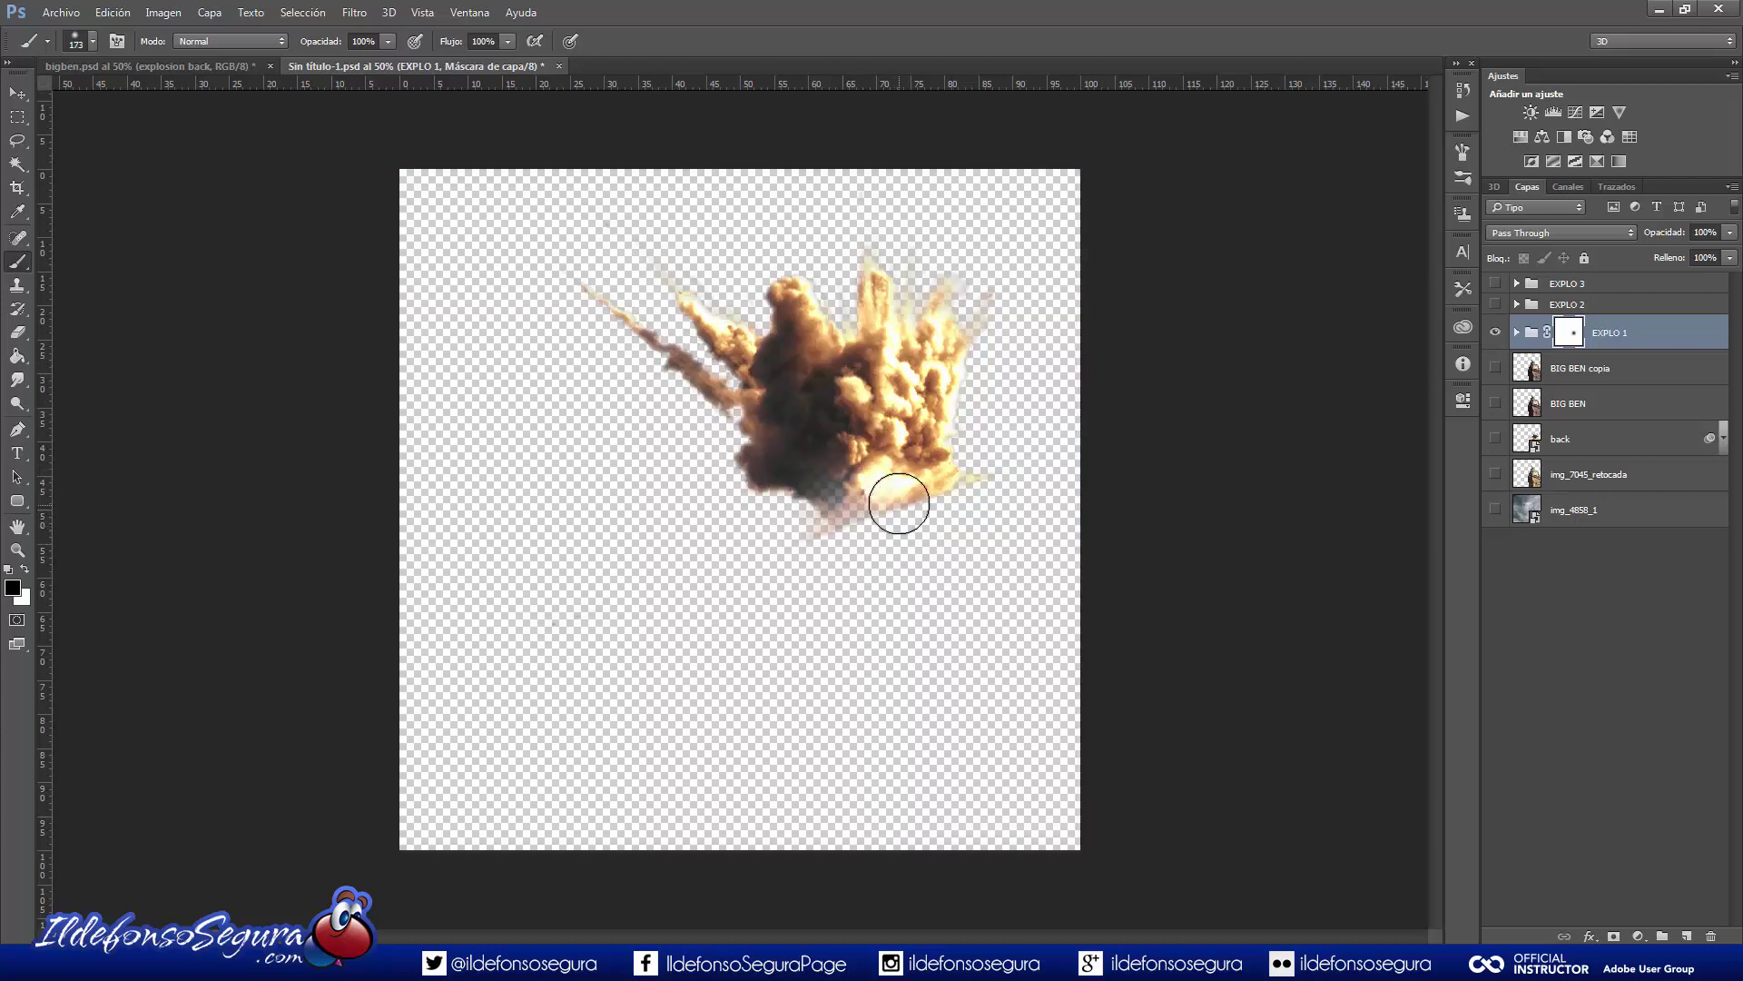
alt+click(1496, 332)
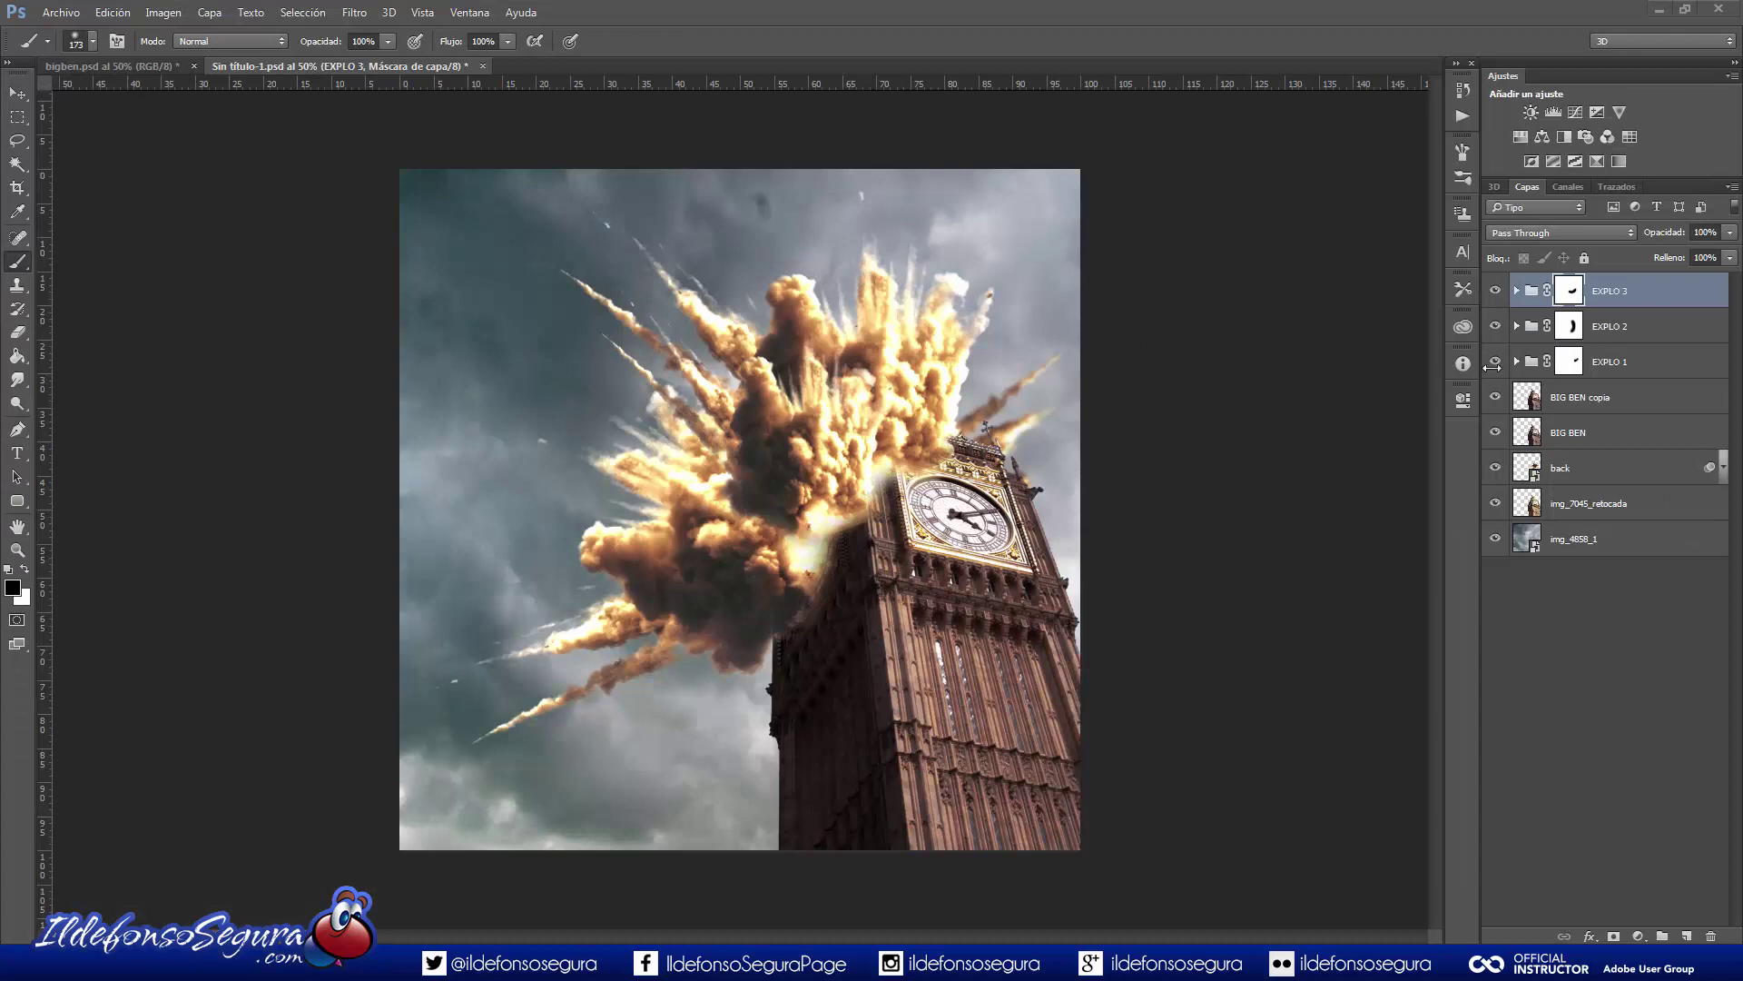
alt+click(1495, 363)
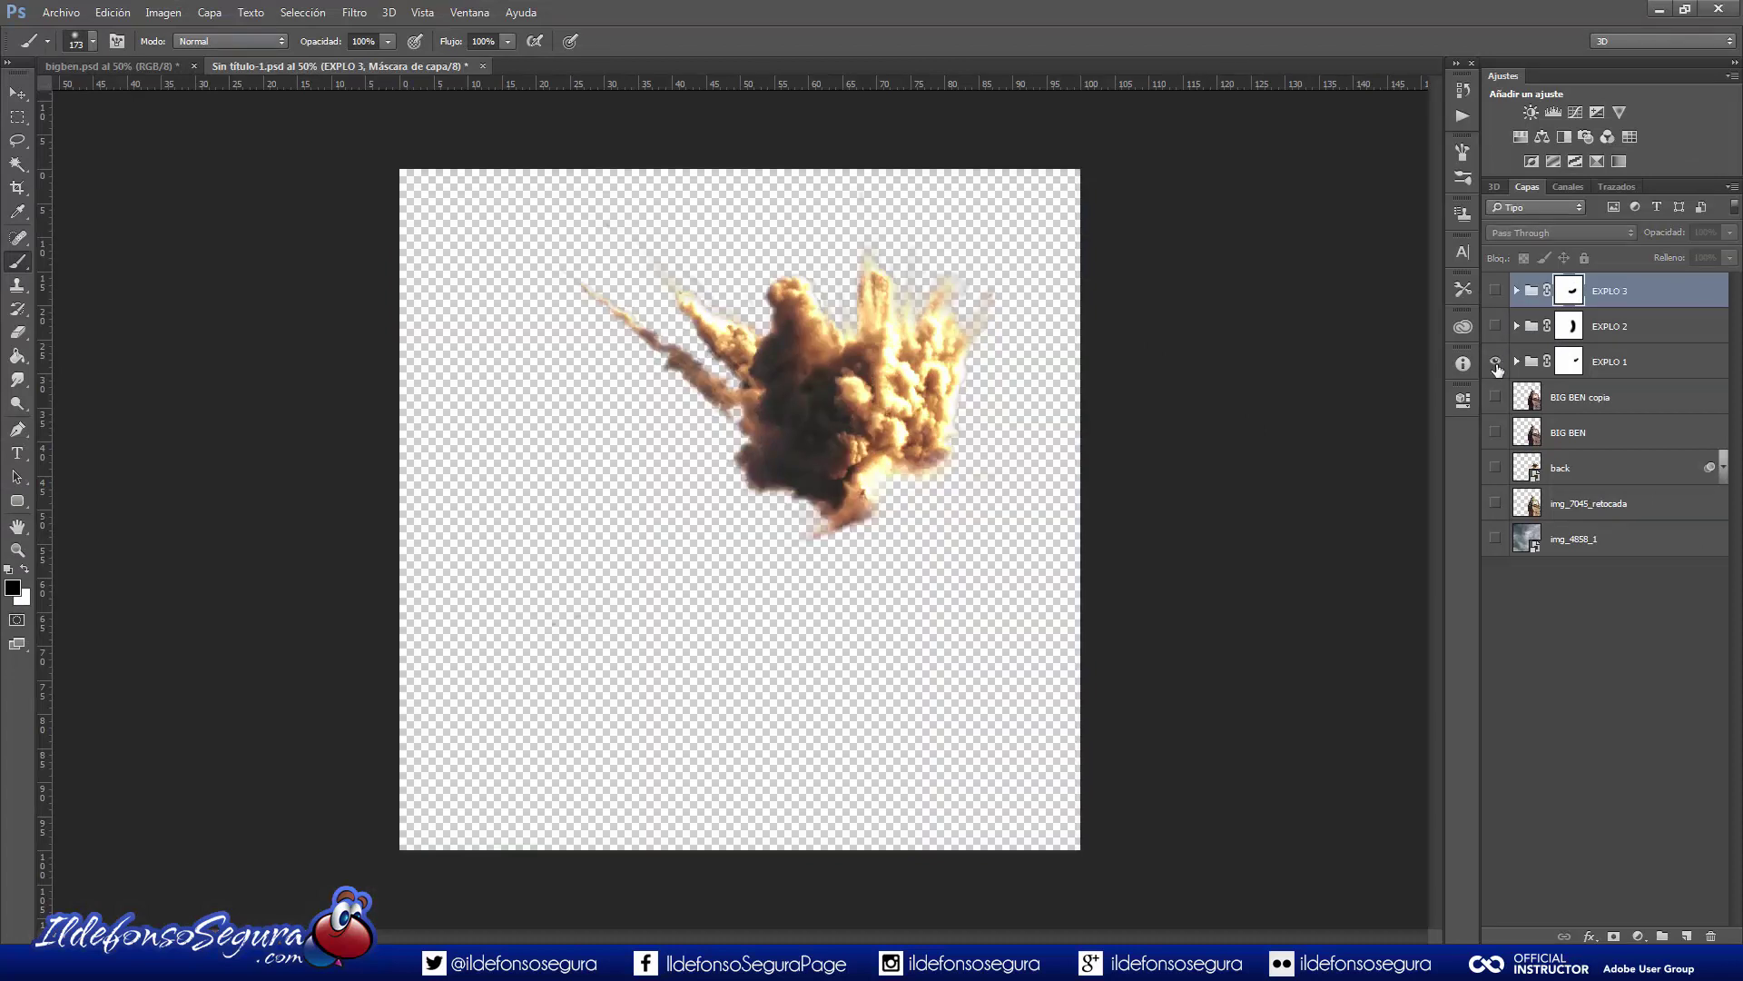
alt+click(1495, 363)
alt+click(1494, 329)
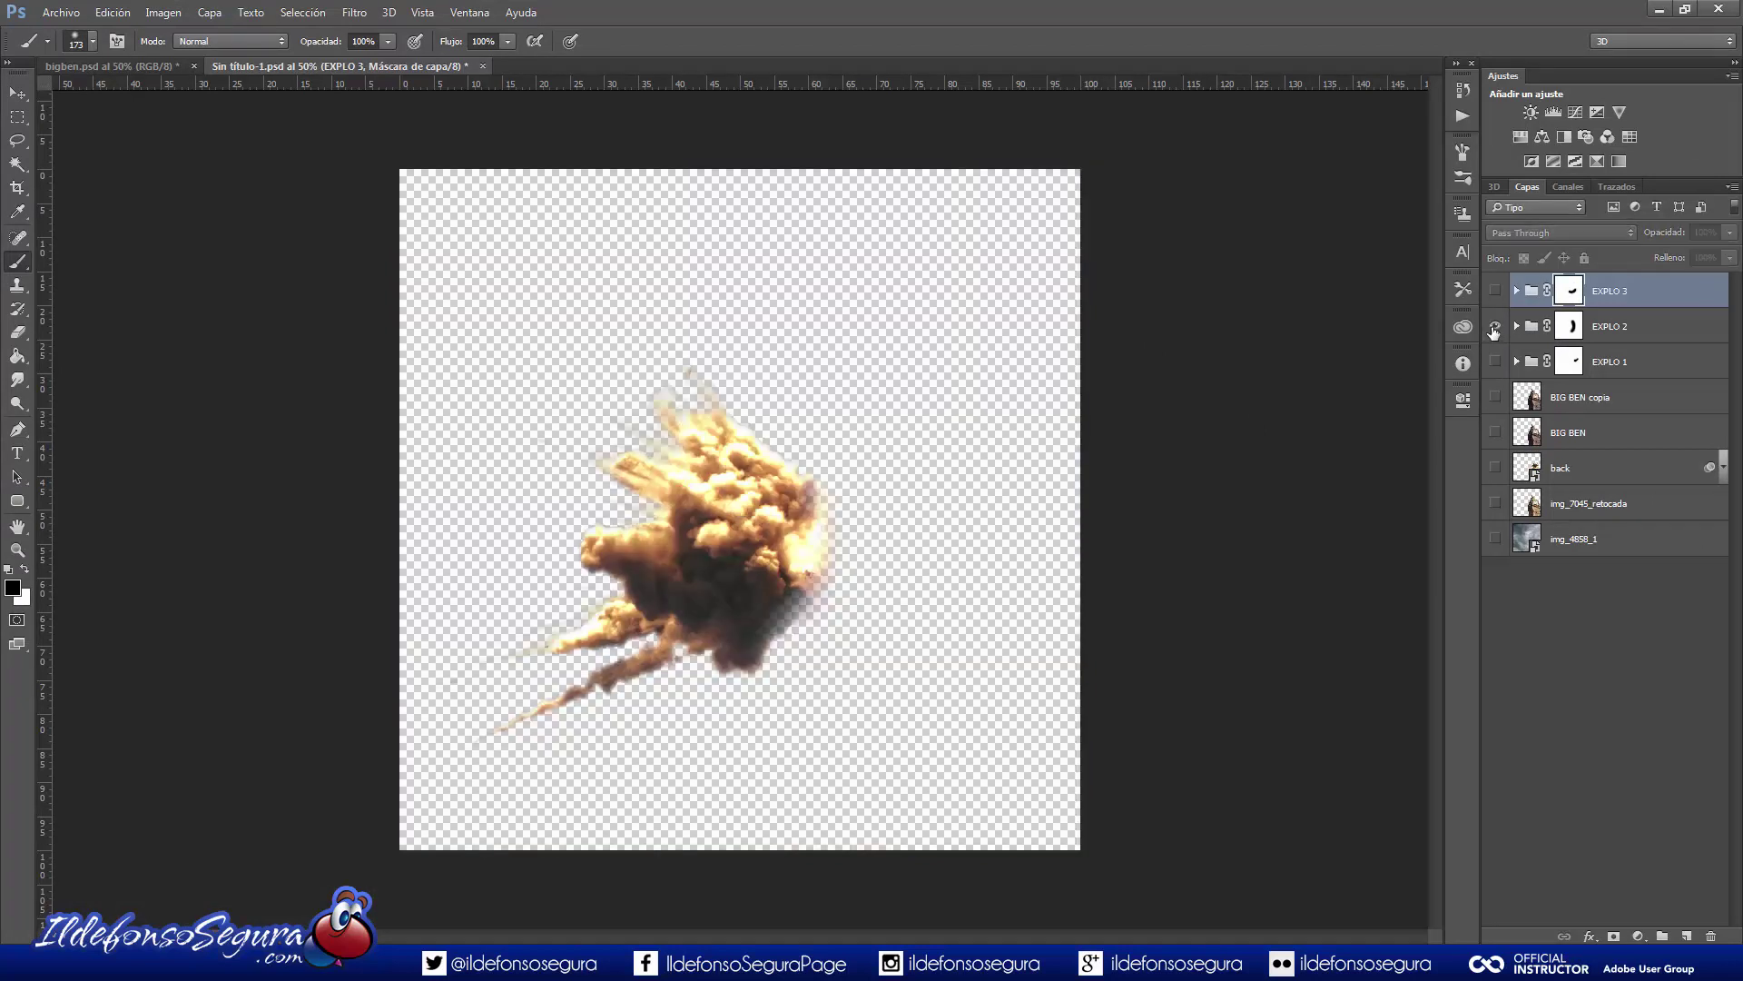
alt+click(1494, 329)
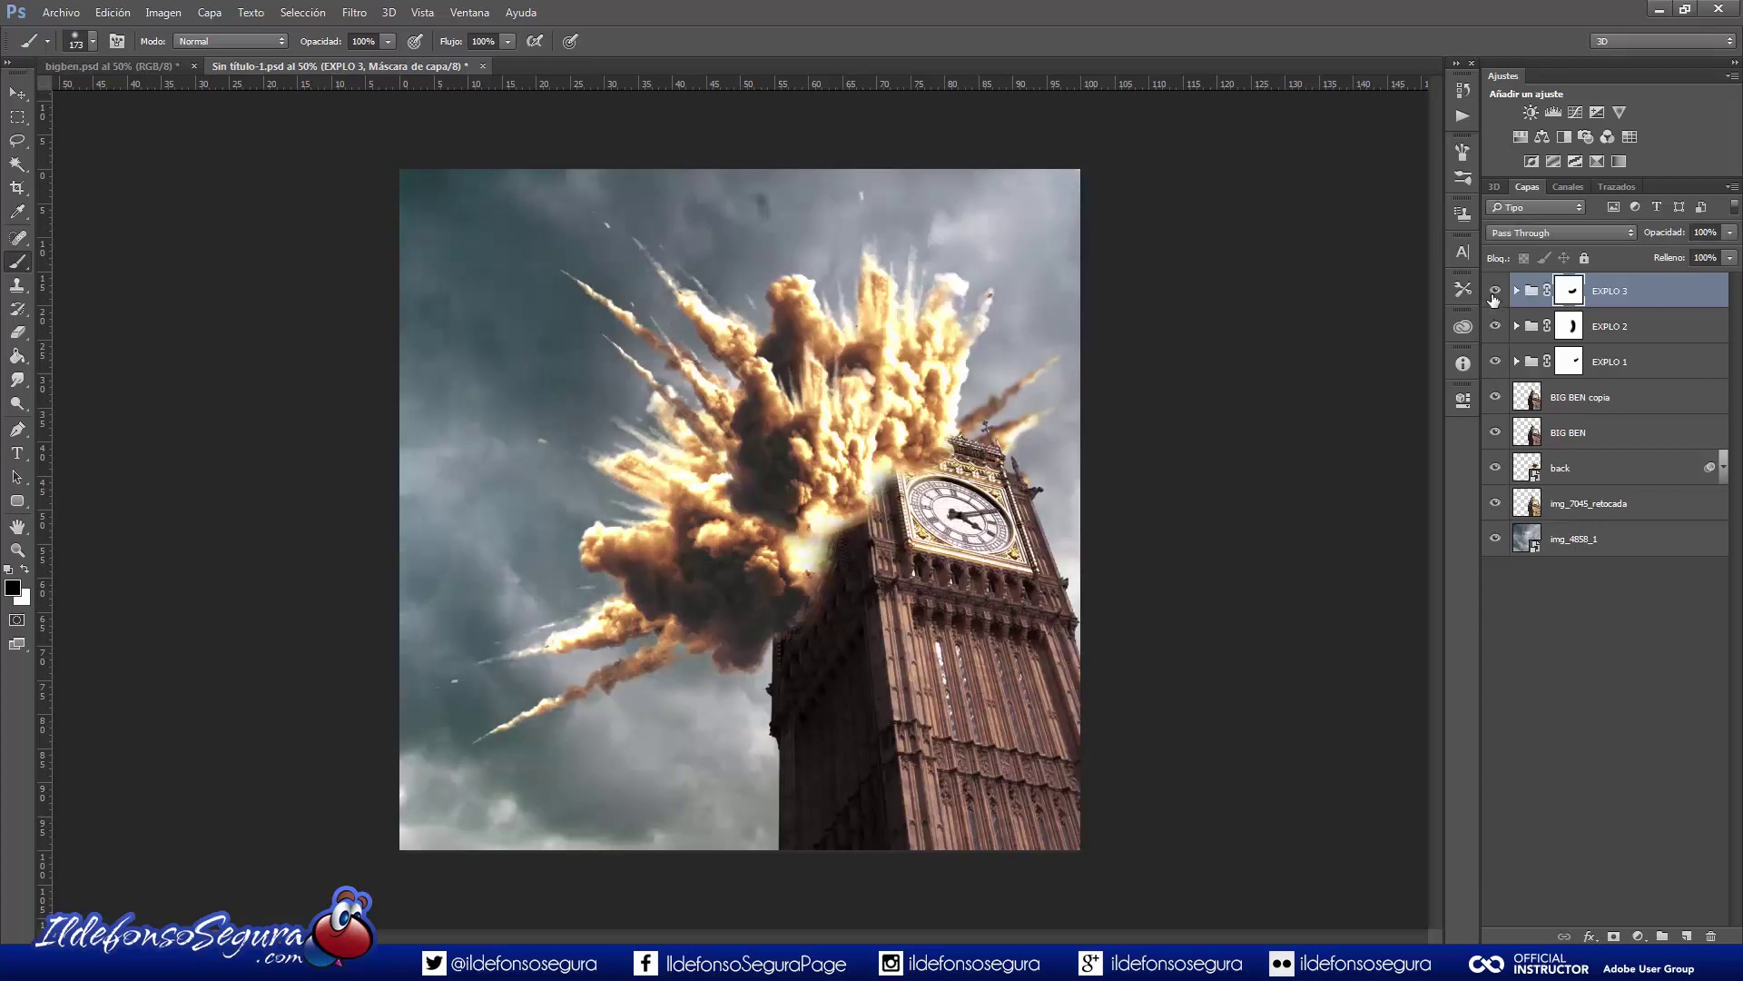
alt+click(1493, 293)
Inspect the EXPLO 3, EXPLO 2 and EXPLO 1 layer masks and return to the composite.
alt+click(1566, 291)
alt+click(1566, 293)
click(1572, 327)
alt+click(1571, 327)
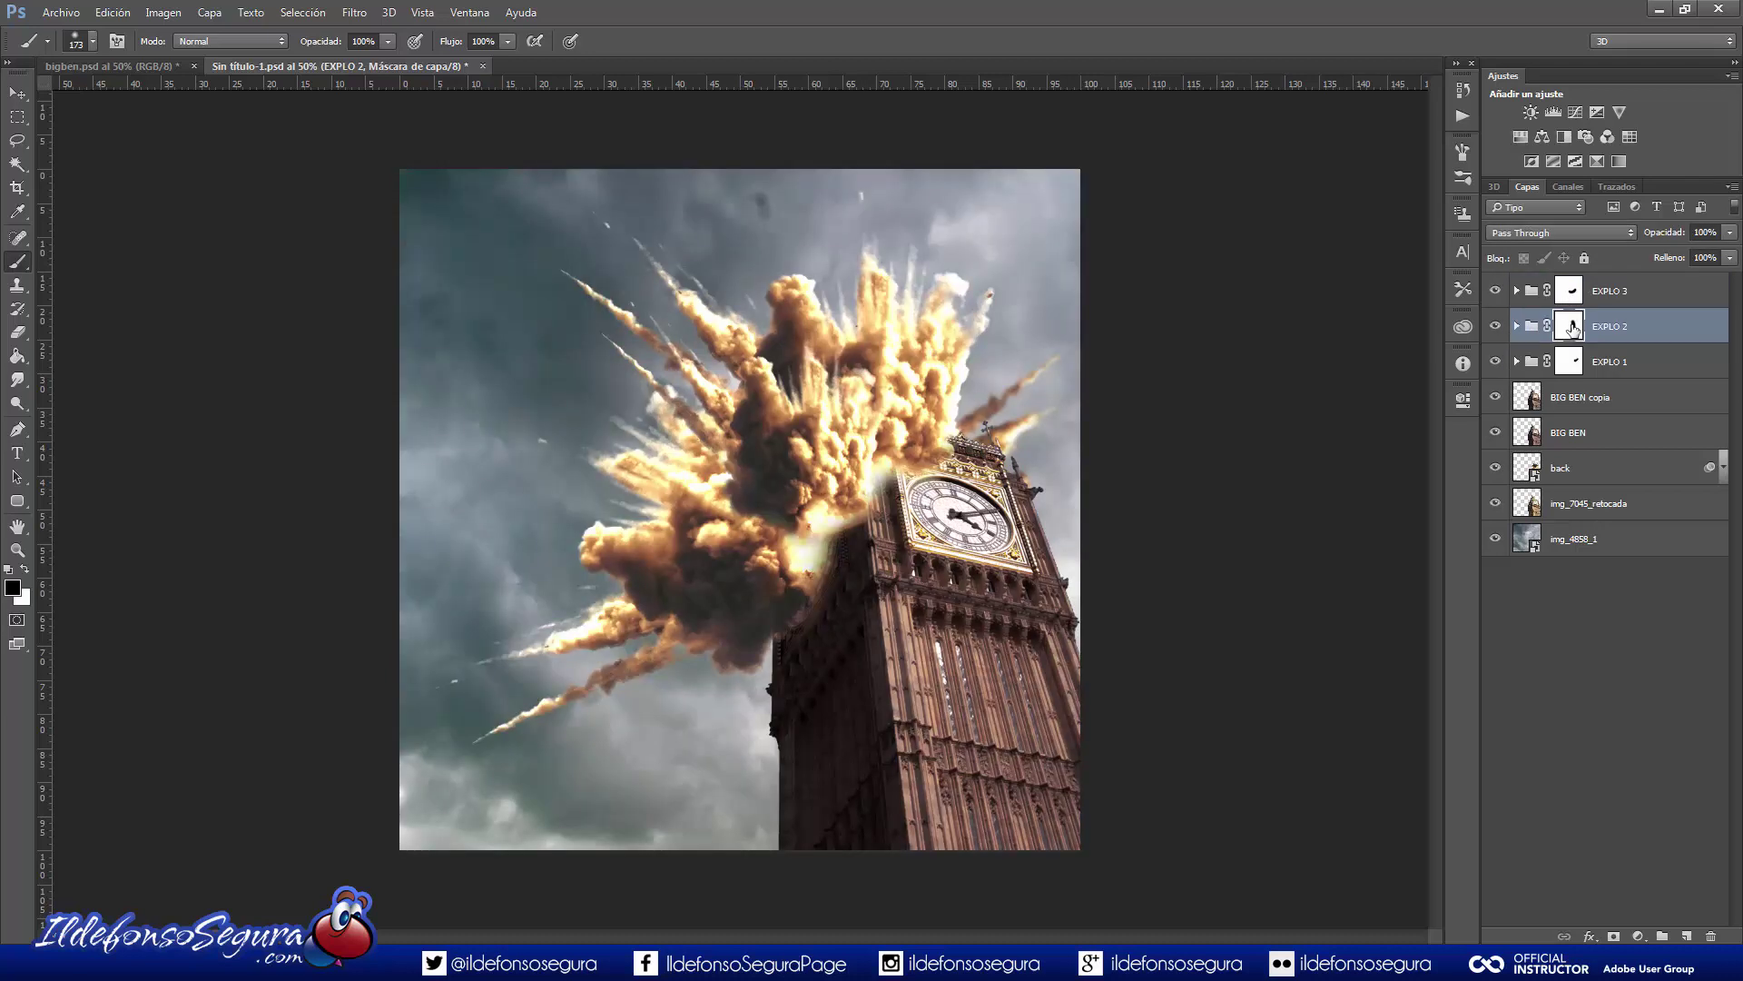
alt+click(1568, 368)
alt+click(1568, 368)
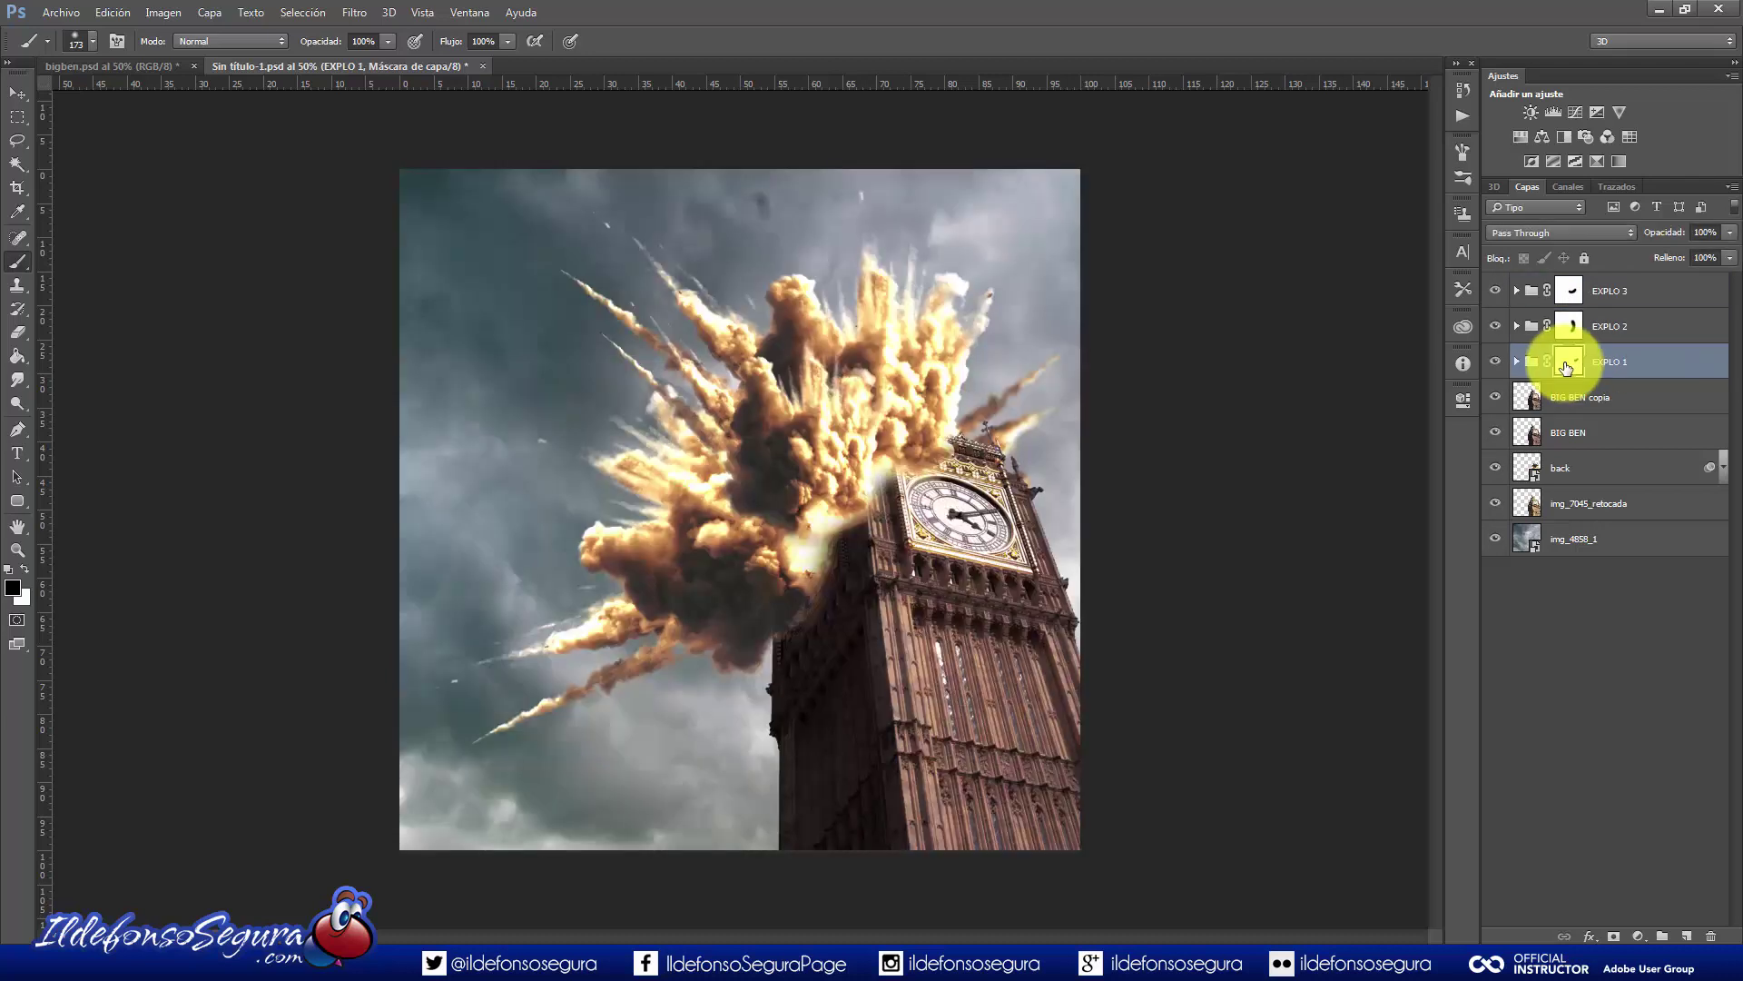
drag(967, 430, 977, 393)
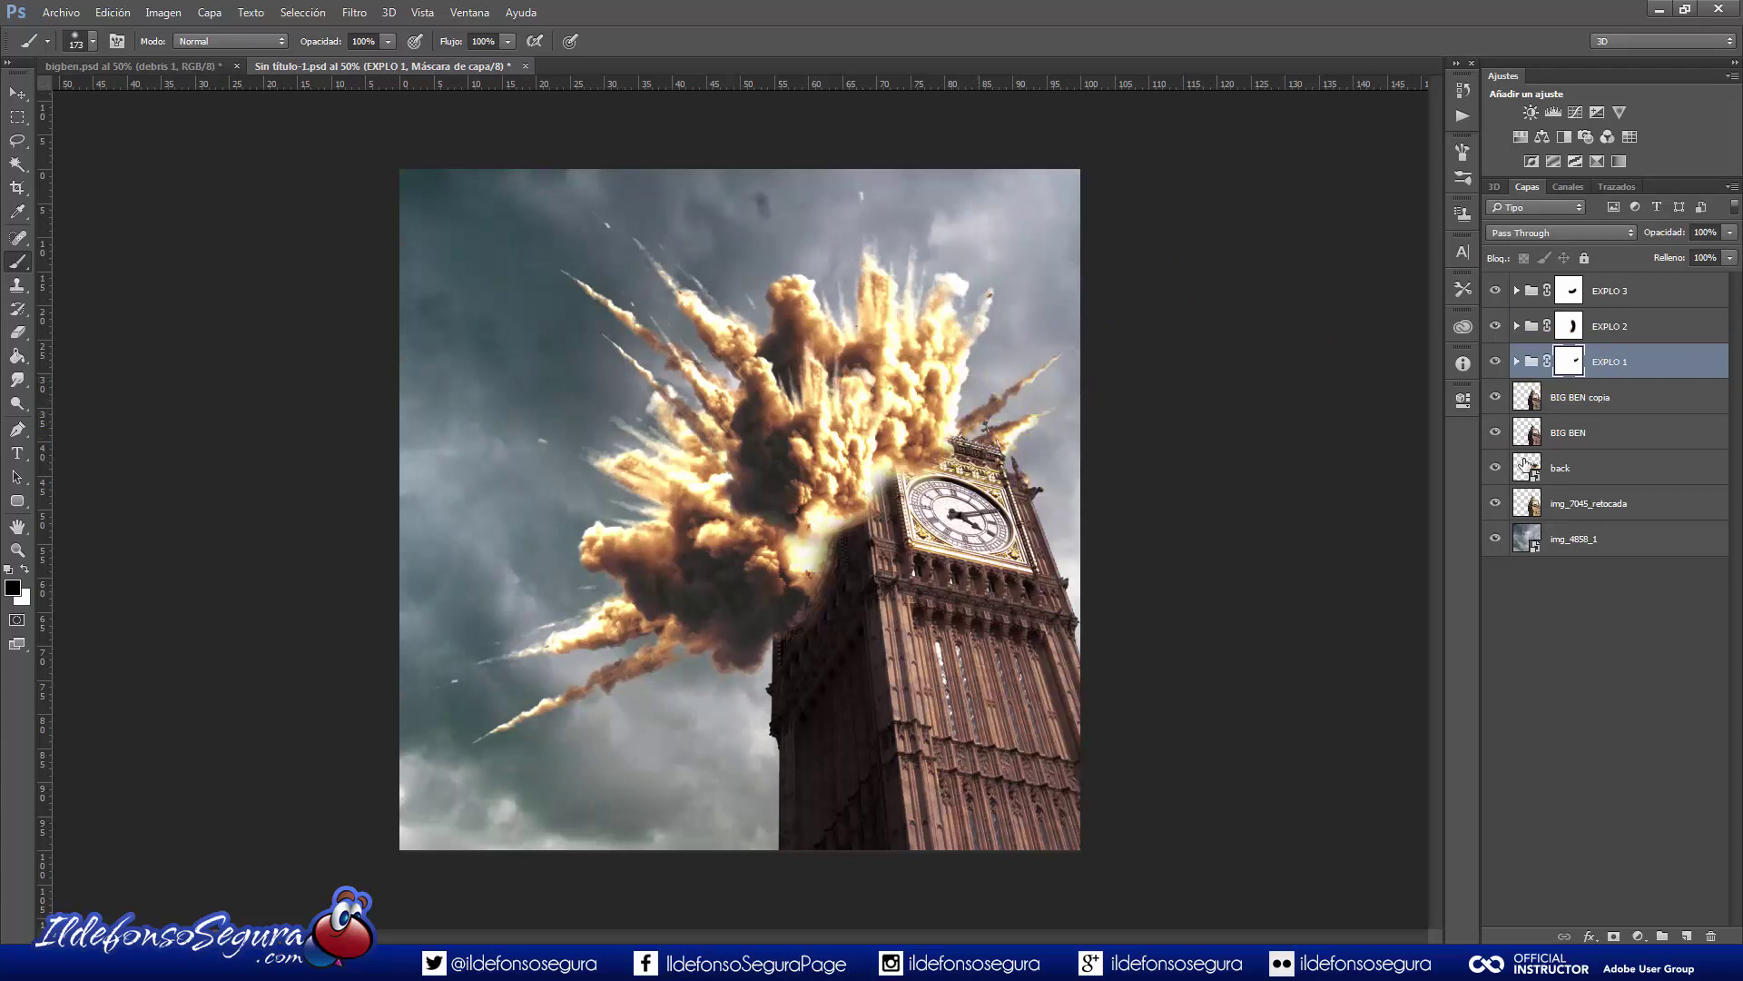
click(1581, 472)
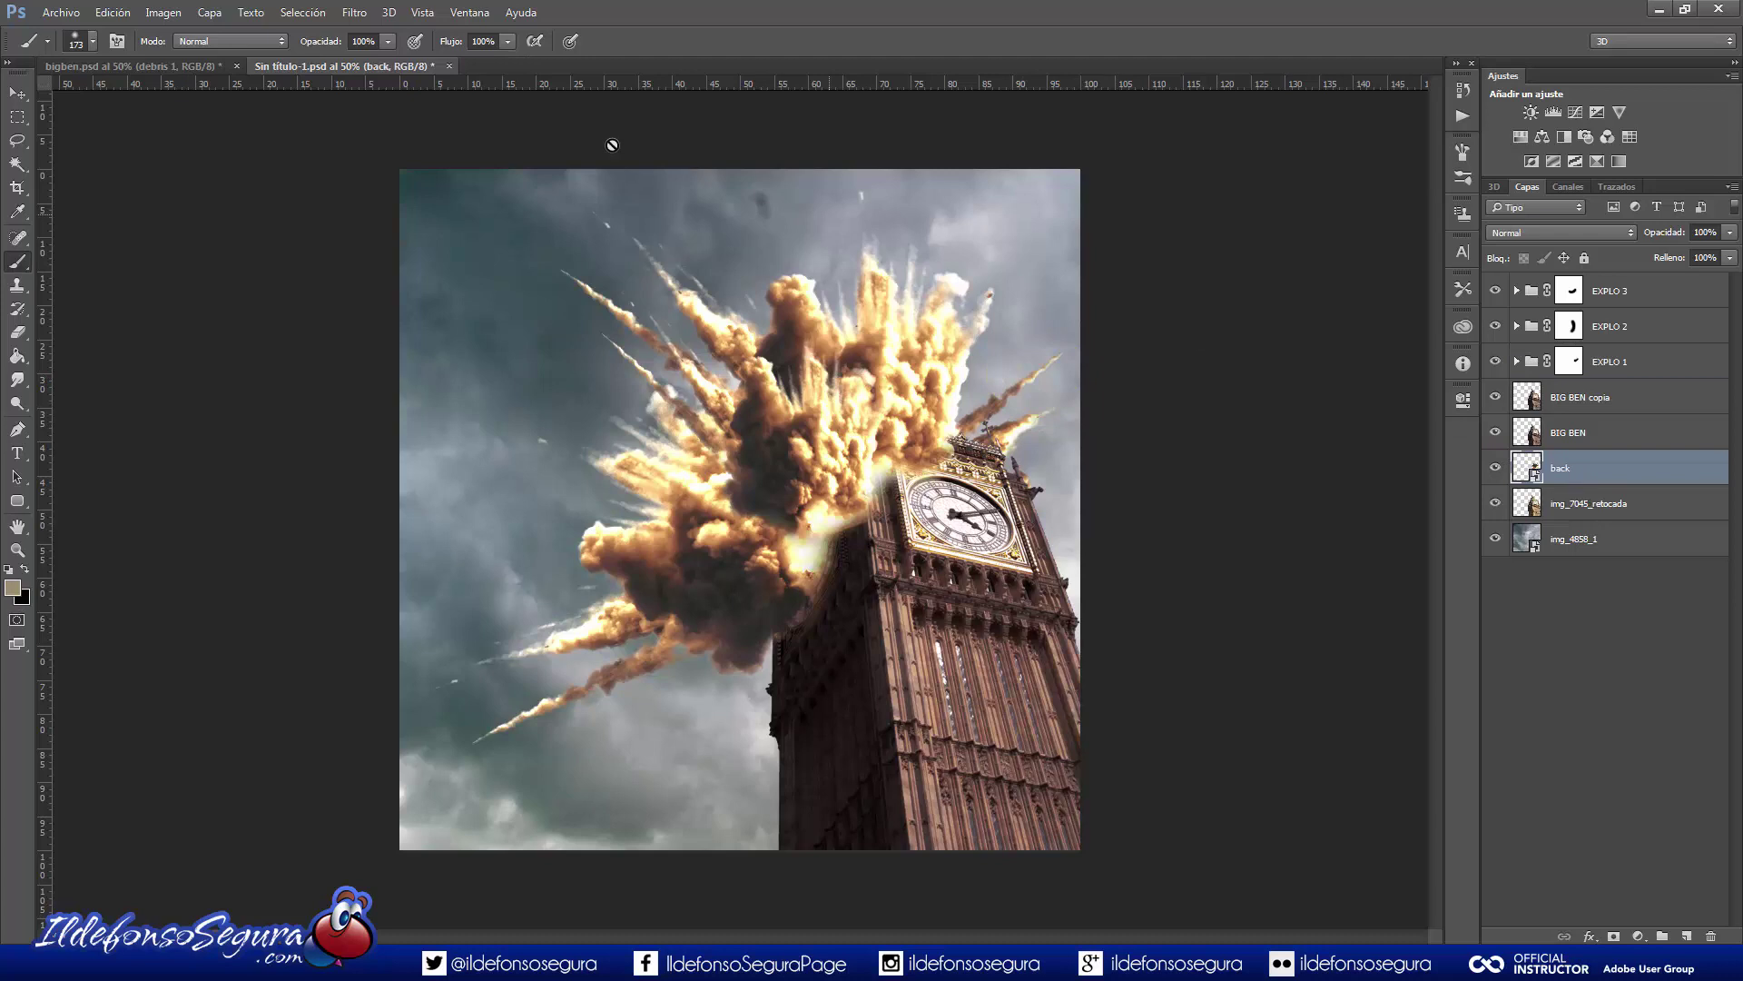
Apply a 3.2-pixel Gaussian Blur to the back smart object.
click(354, 13)
mouse_move(382, 212)
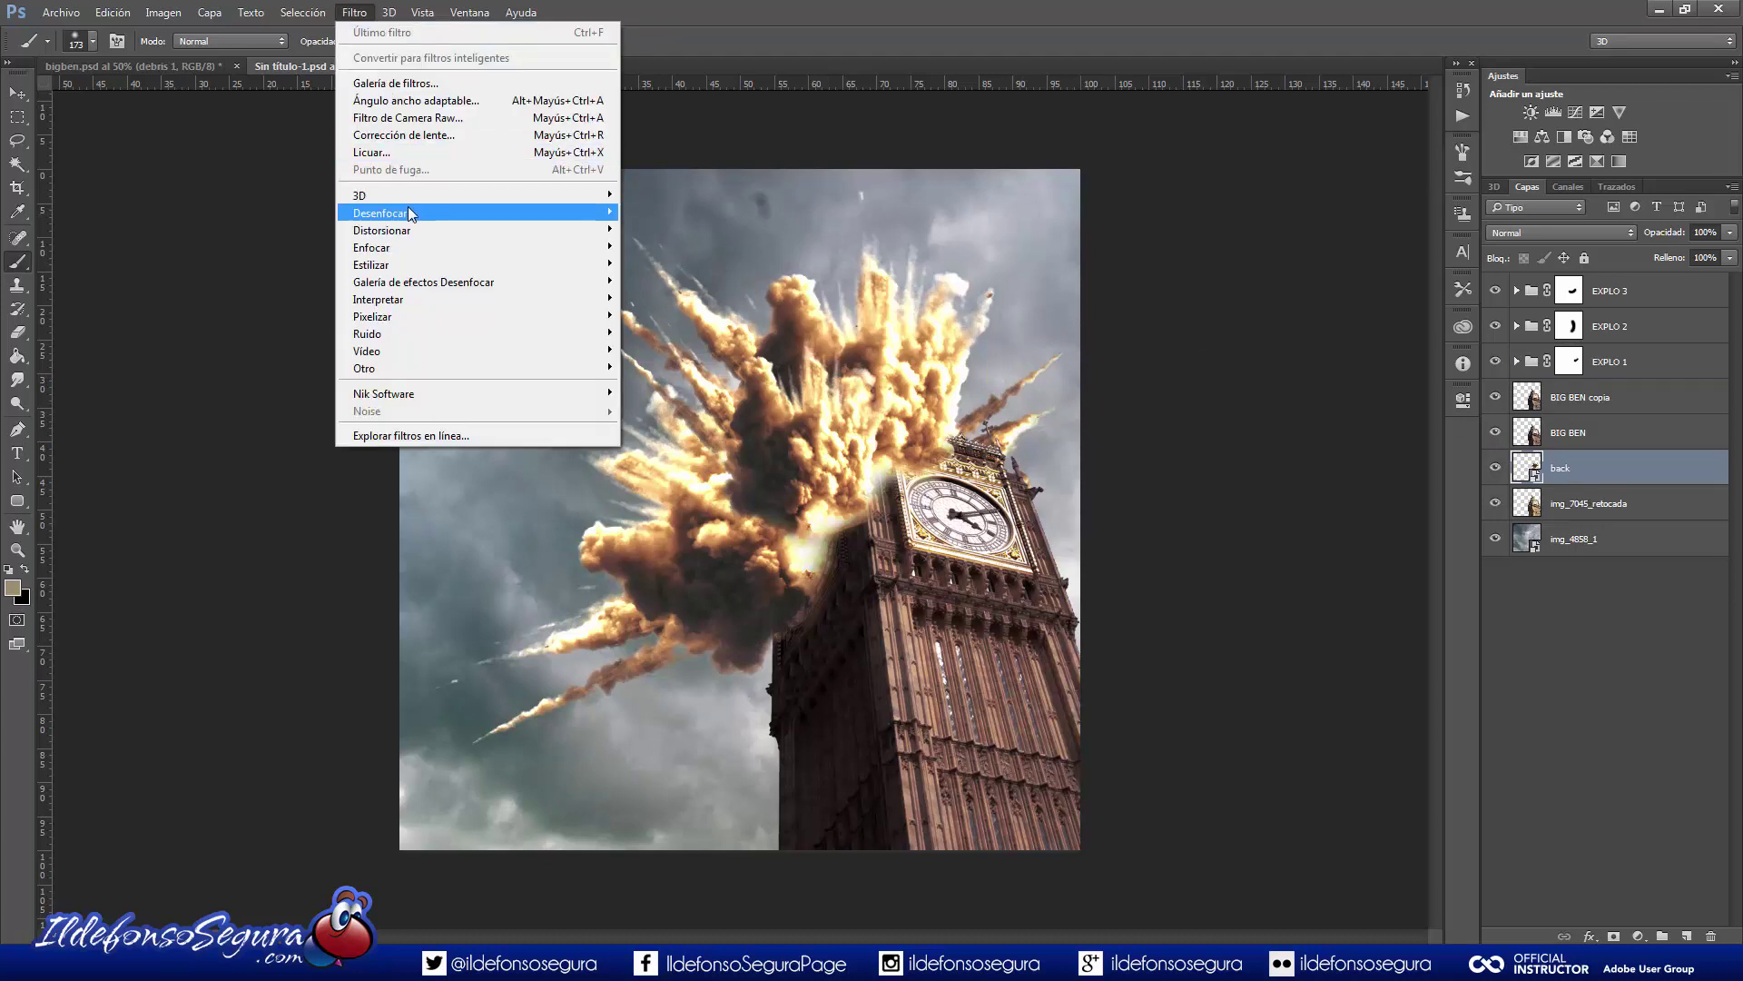
click(690, 333)
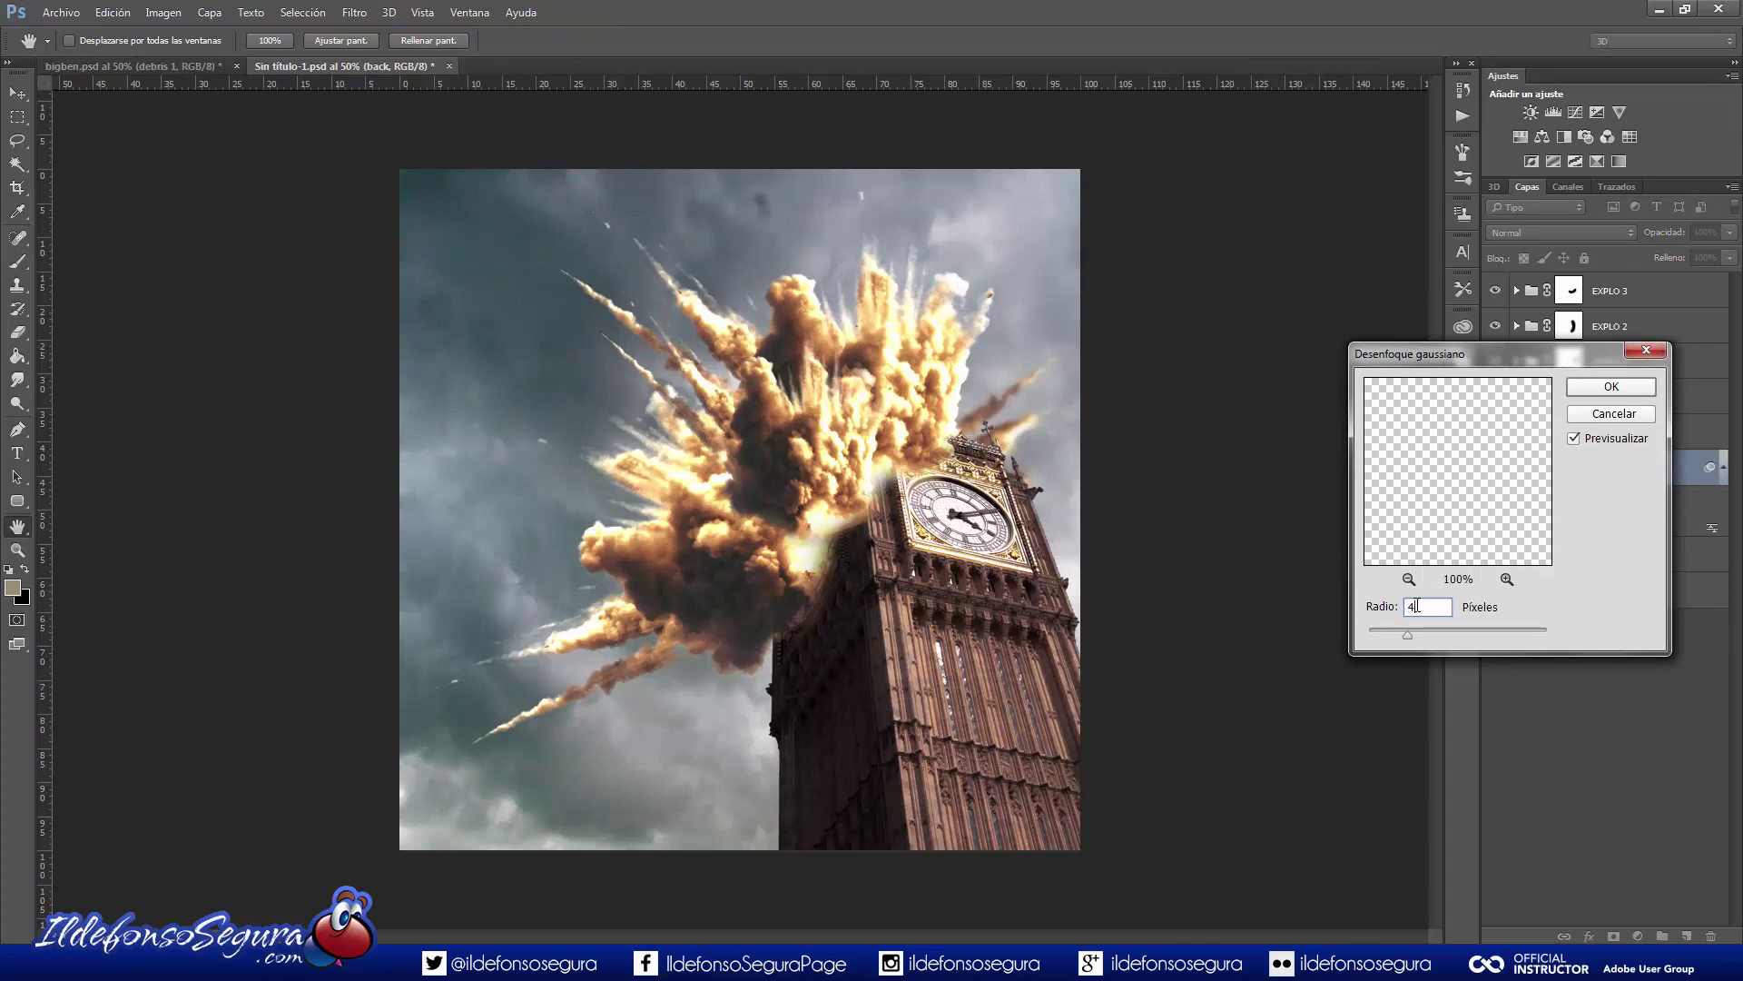
text(2)
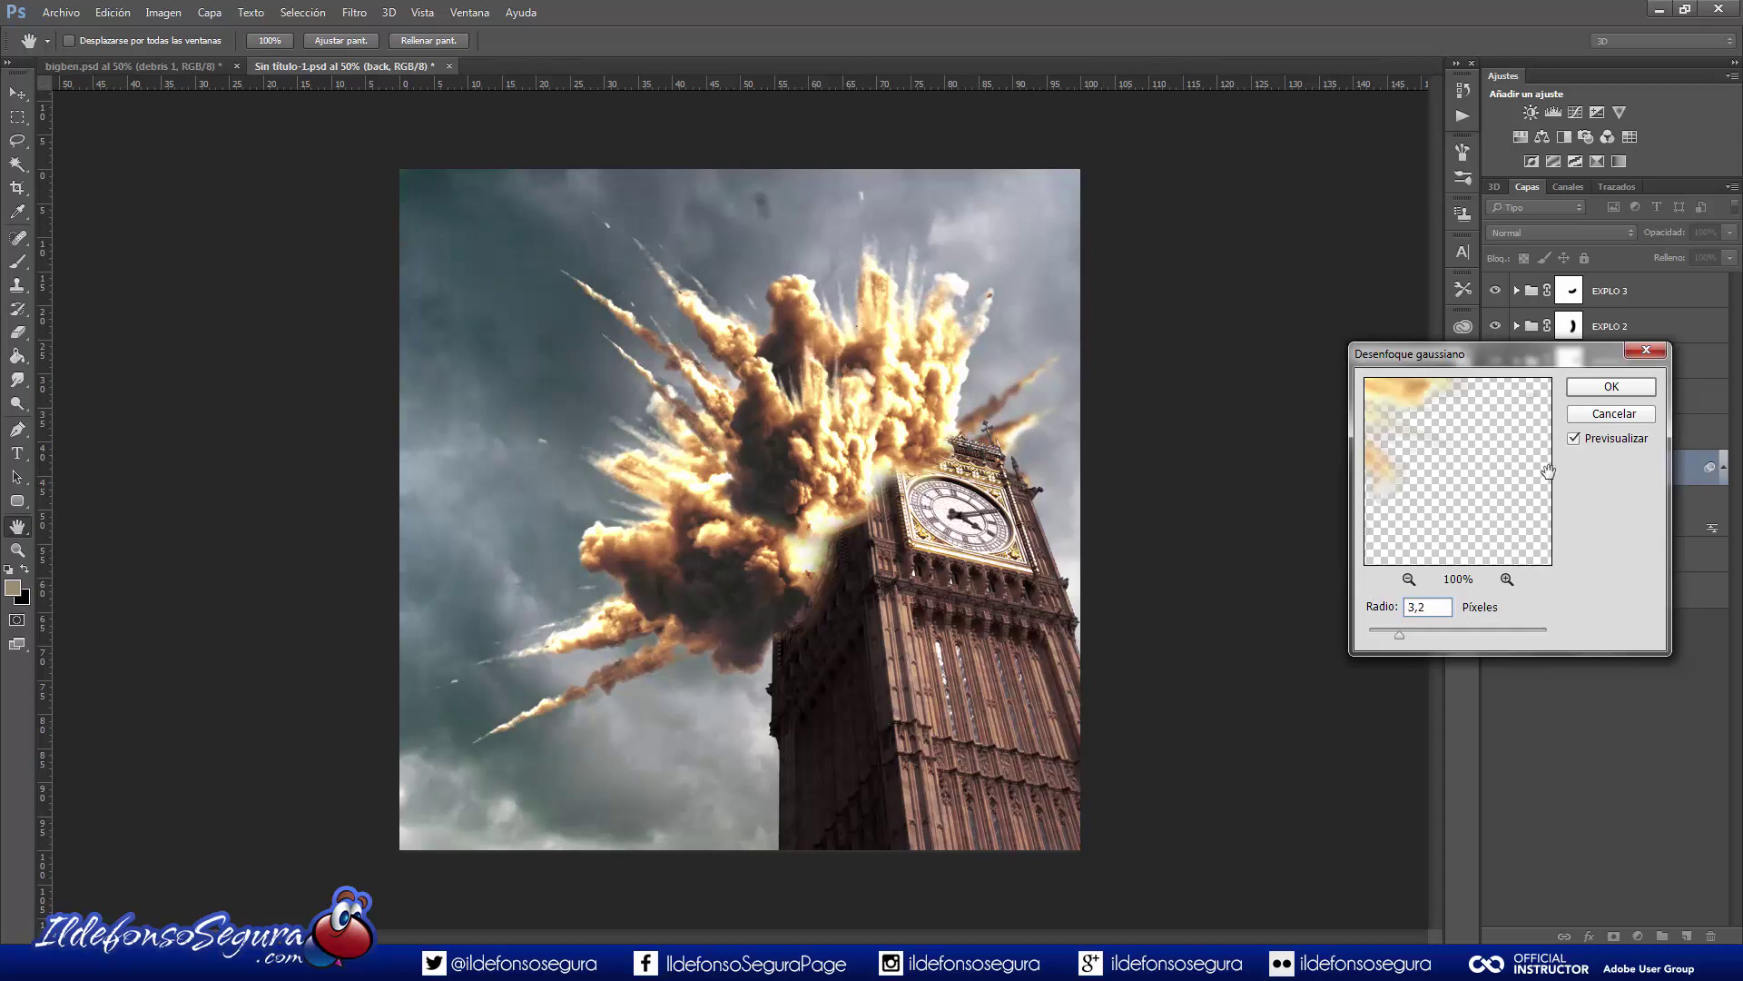
click(1577, 390)
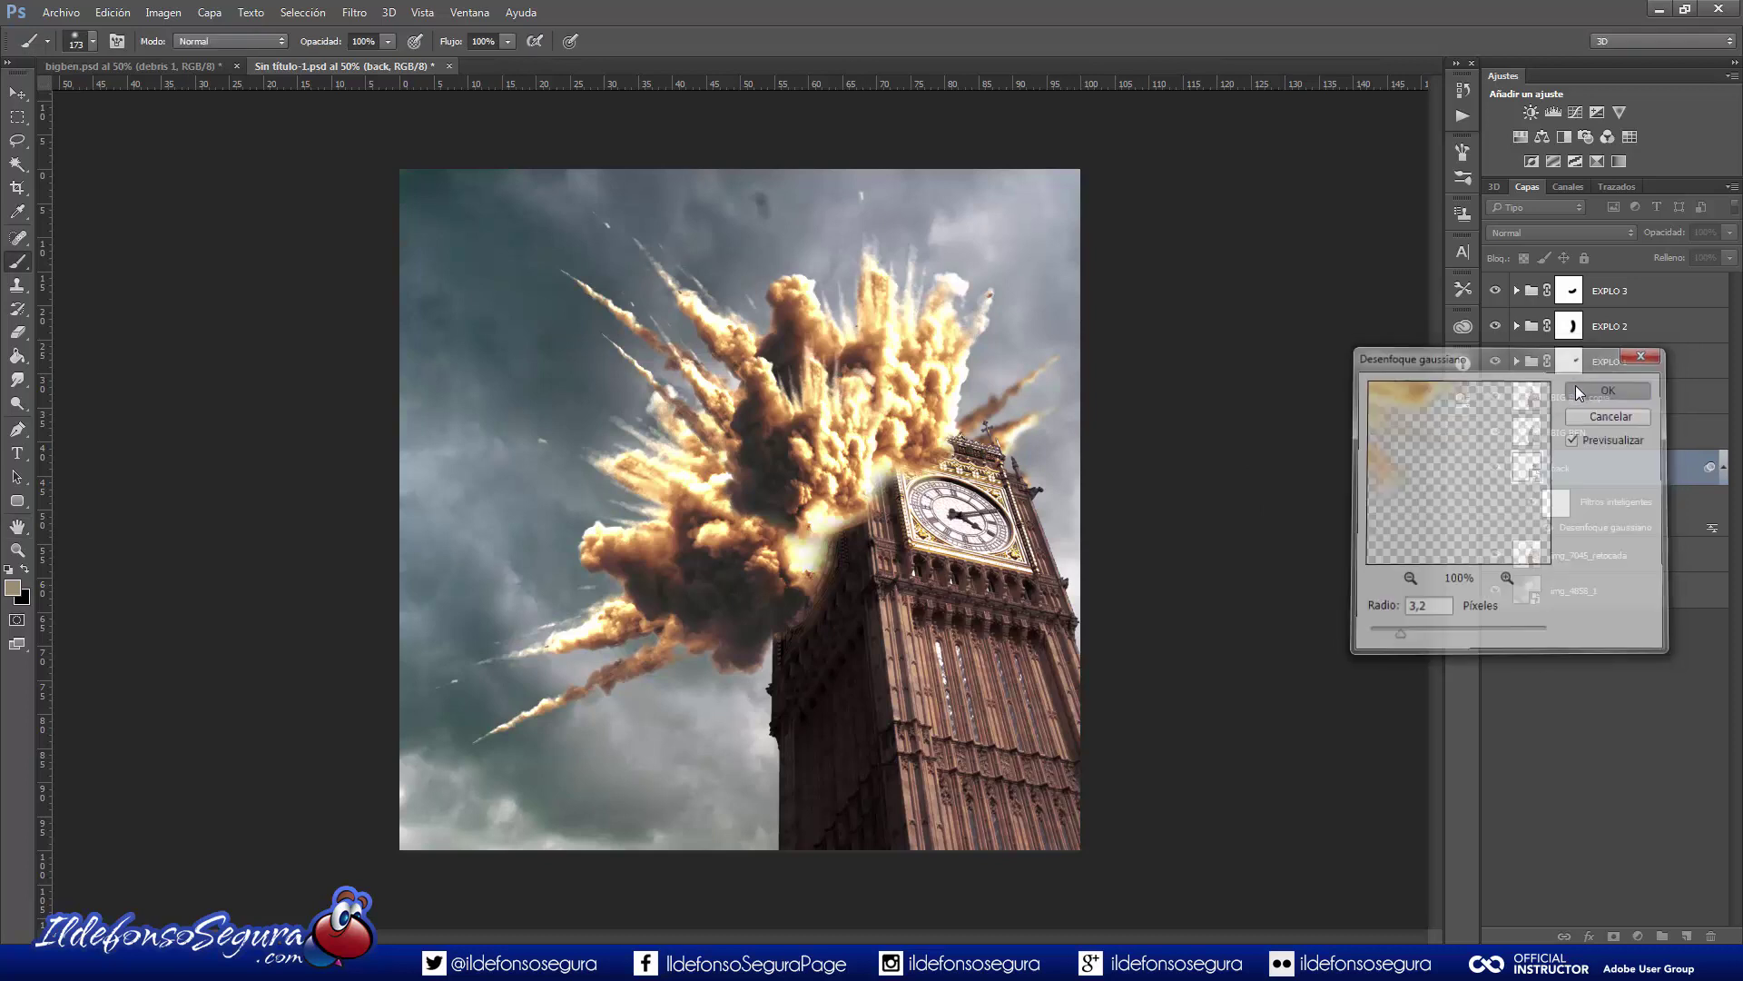
click(1605, 294)
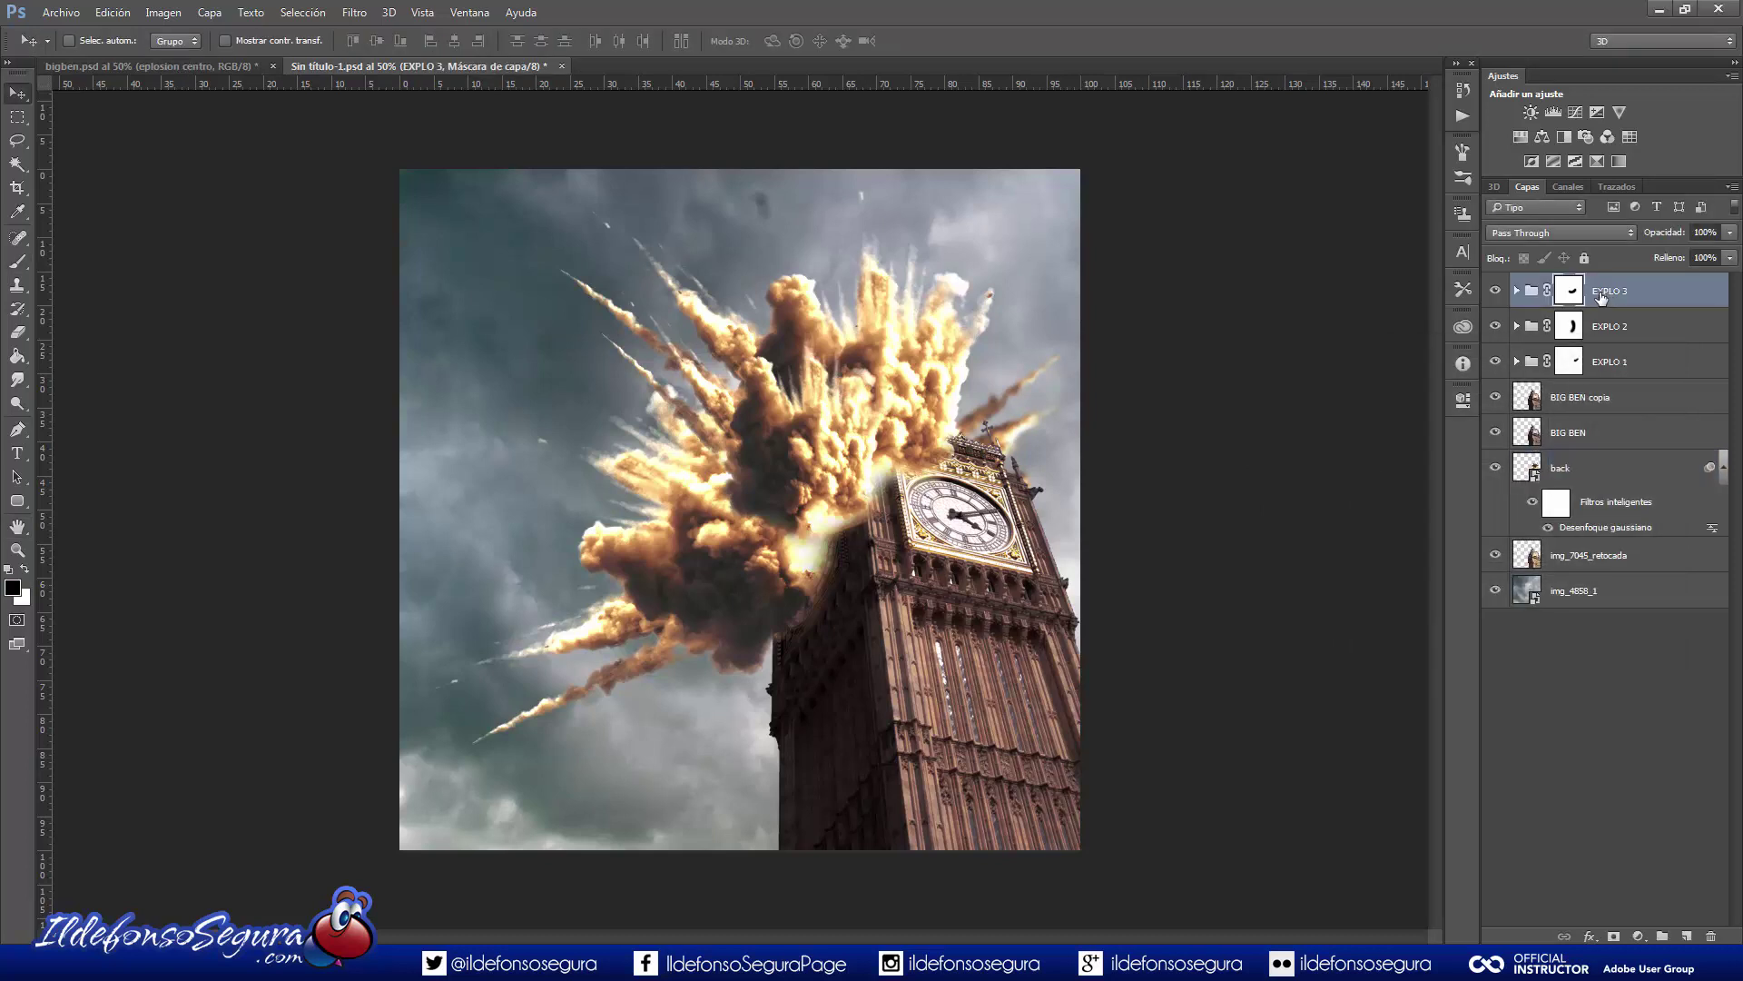
Place the explosion white 3a image embedded and set its blend mode to Screen (Trama).
click(61, 12)
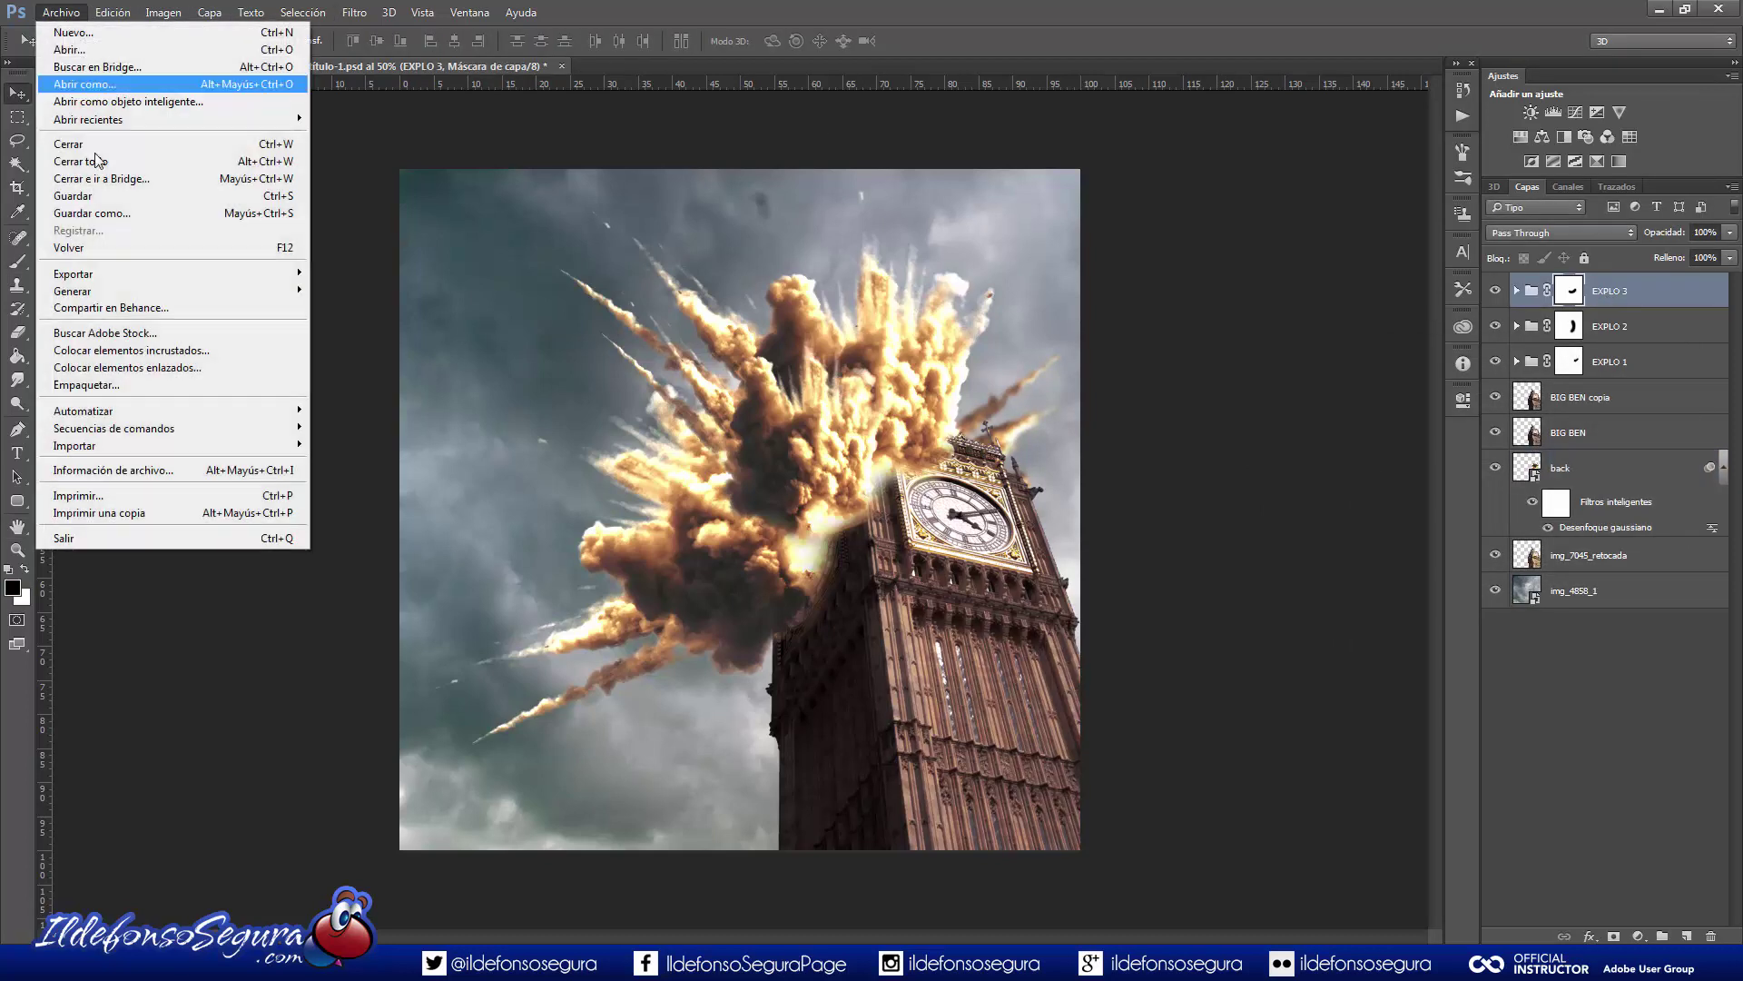
click(116, 350)
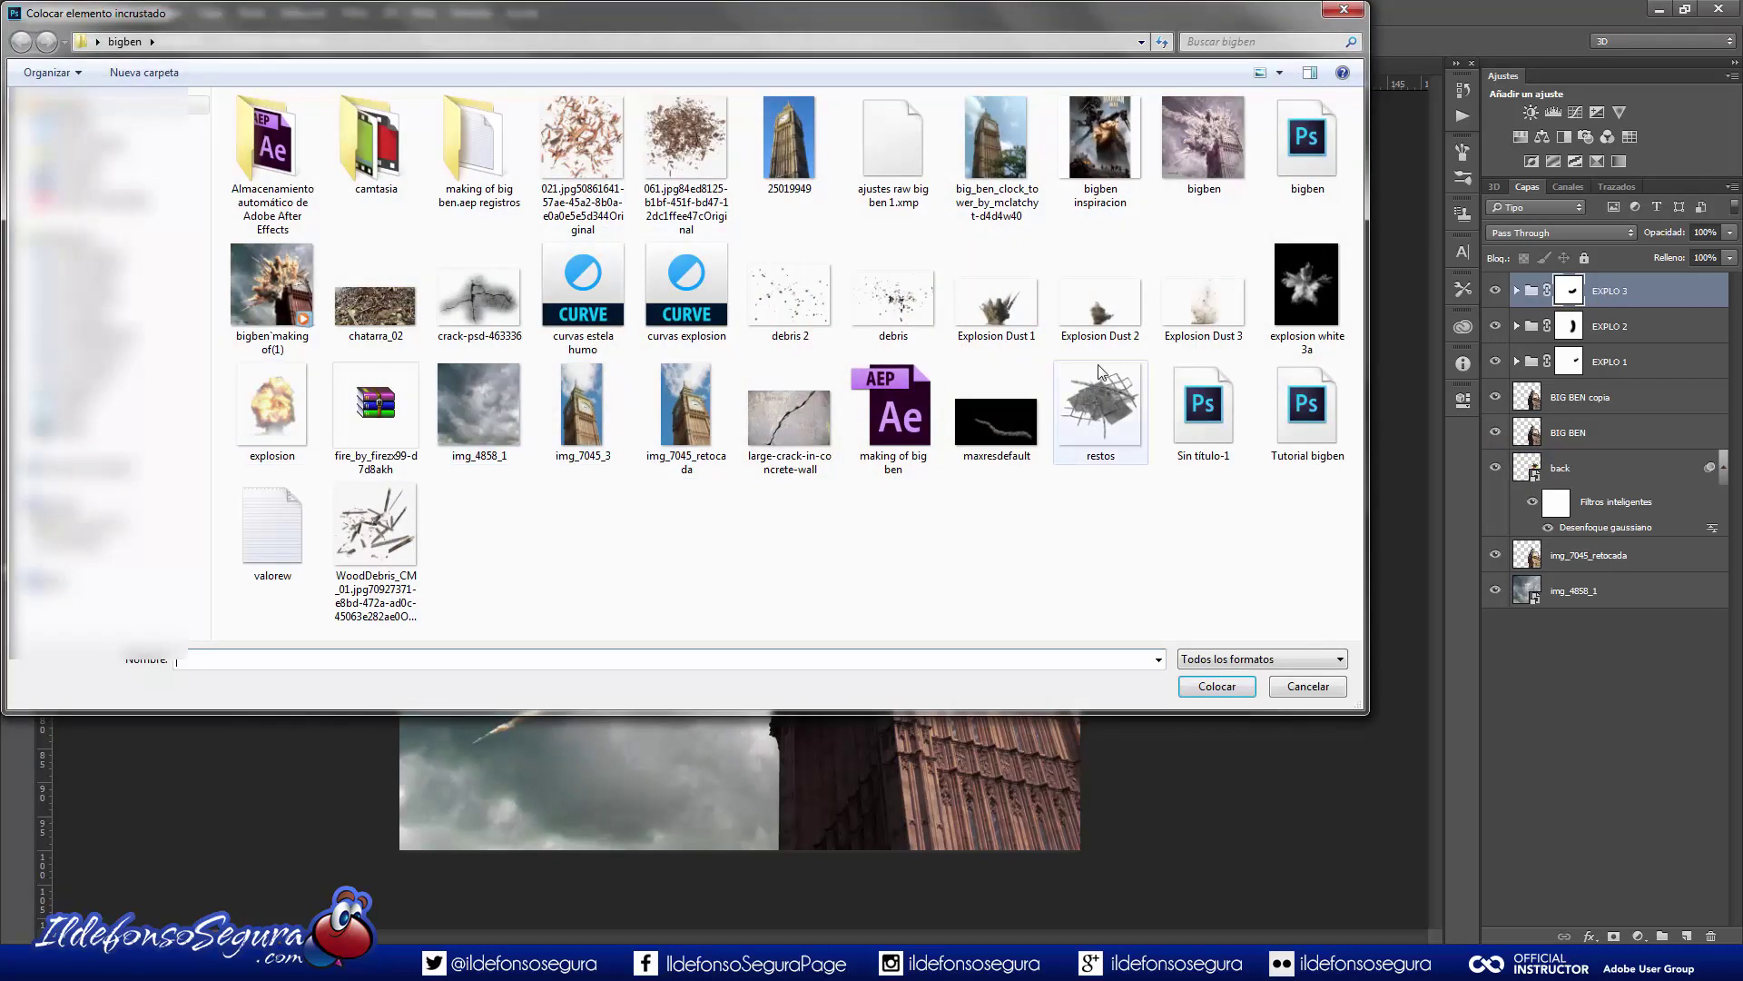
click(1288, 290)
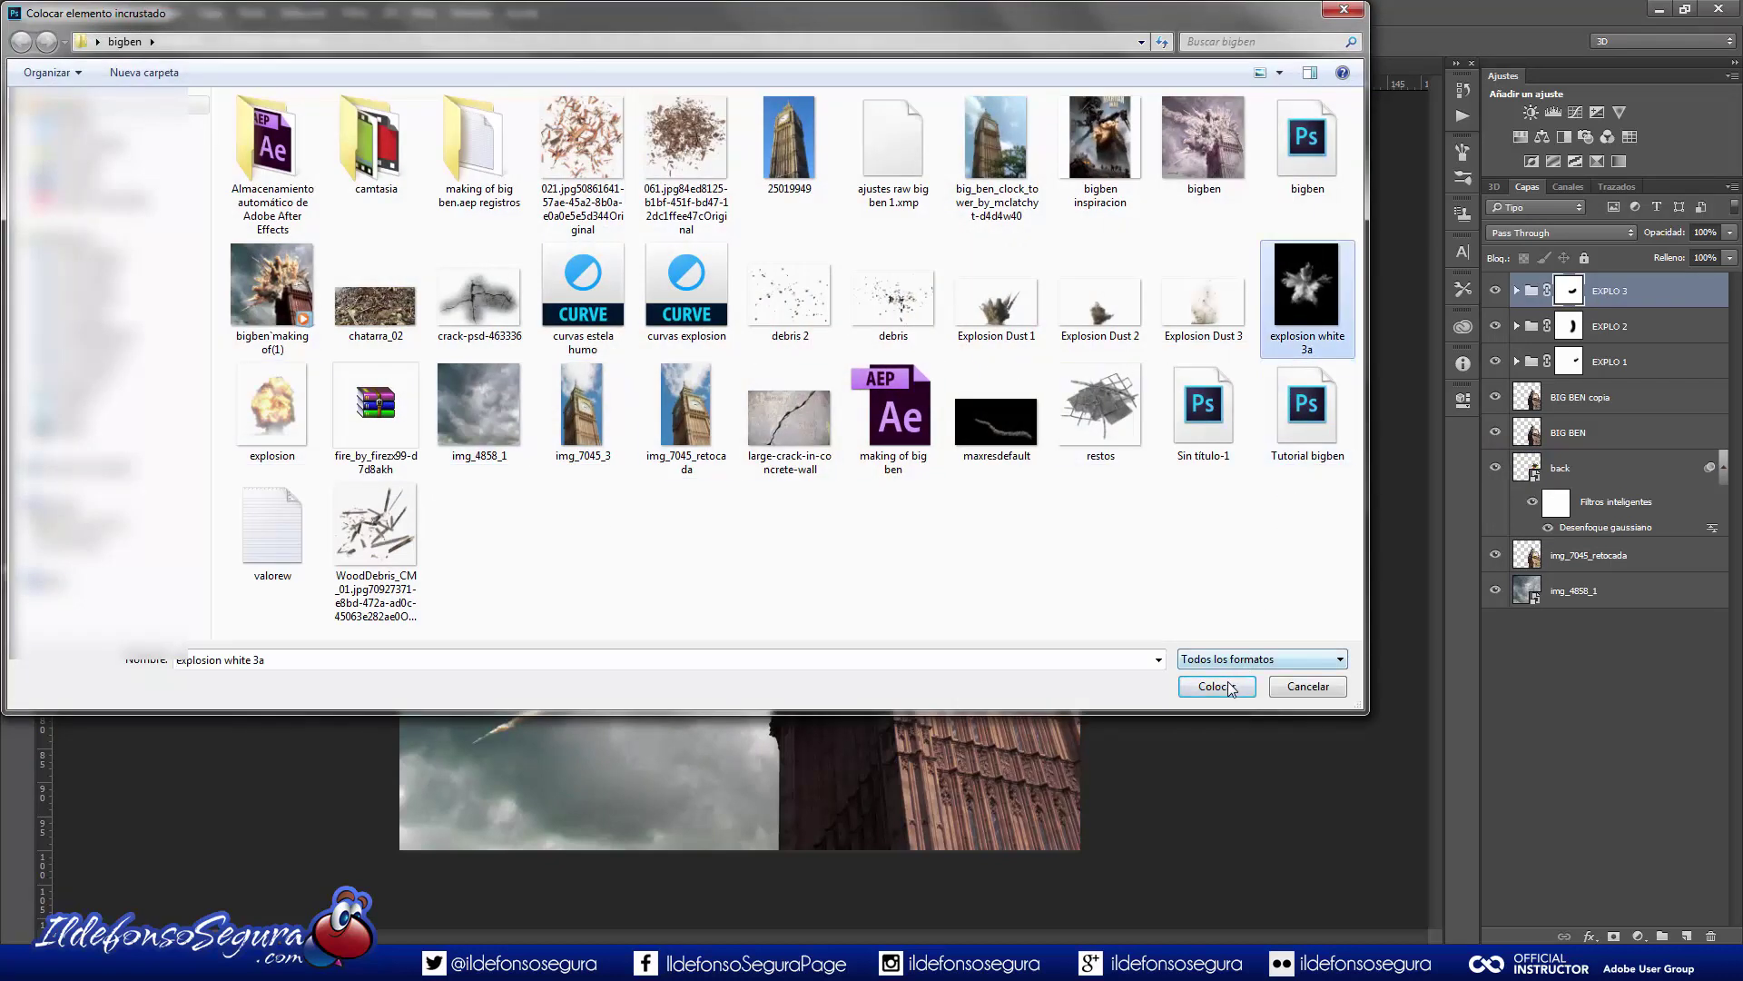
click(1217, 686)
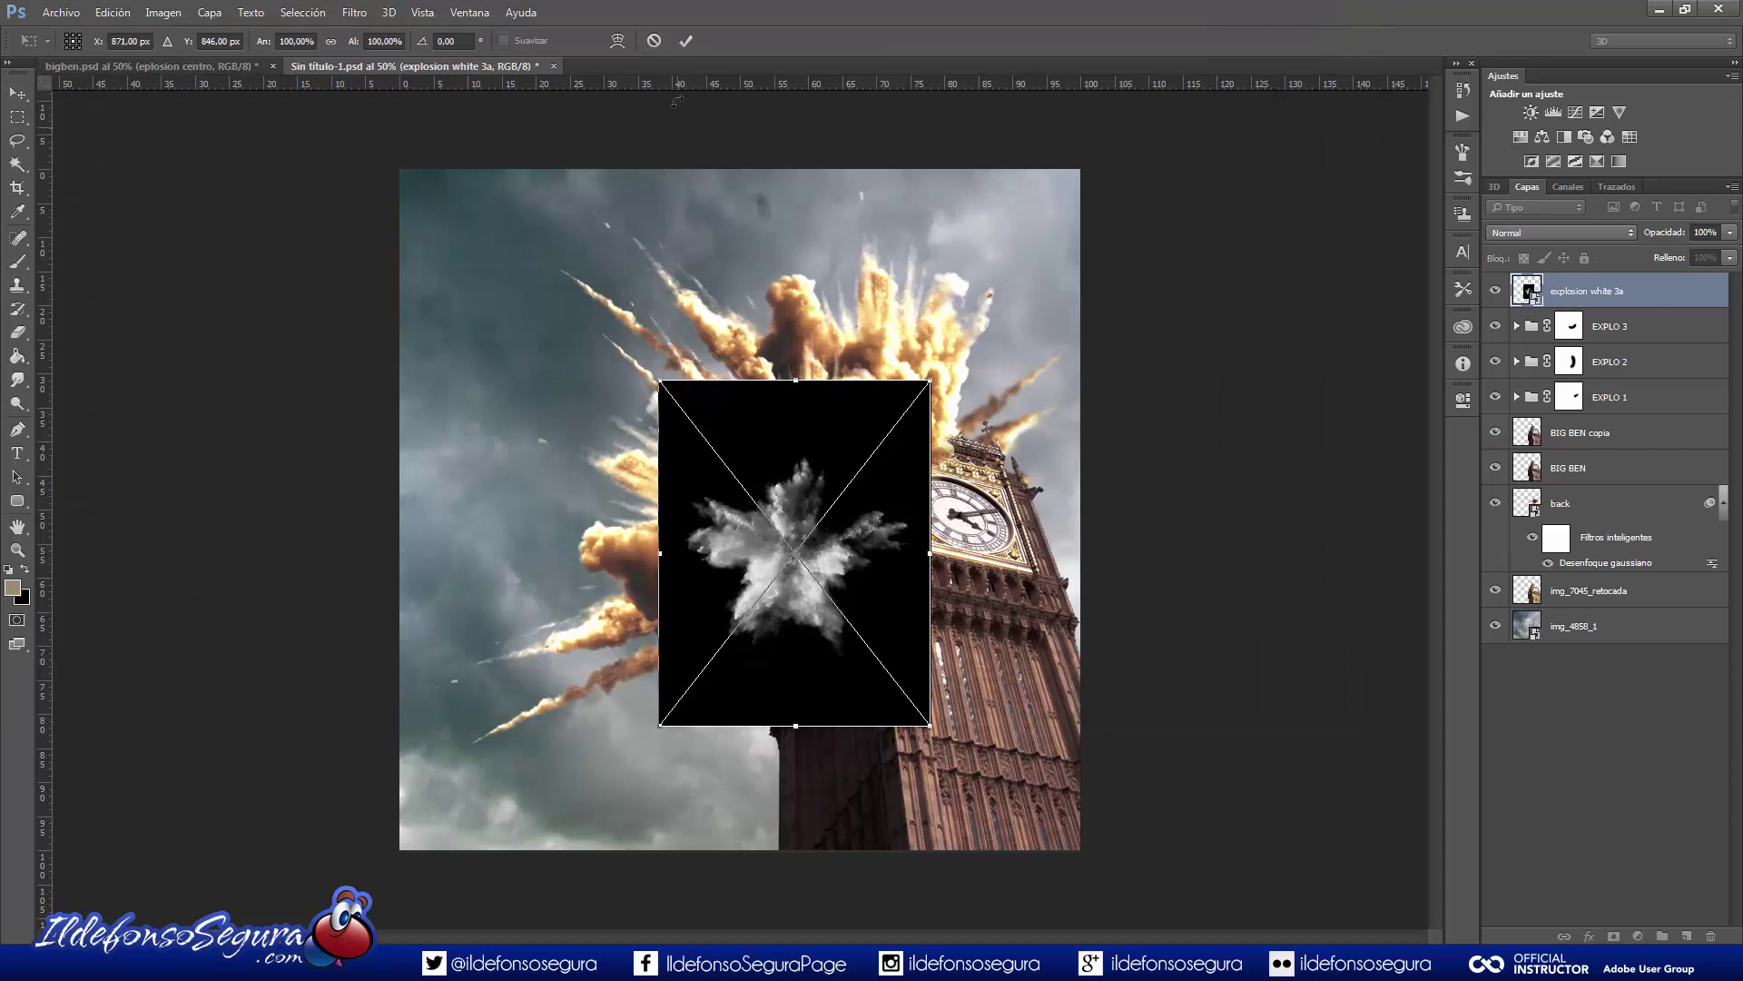
click(685, 41)
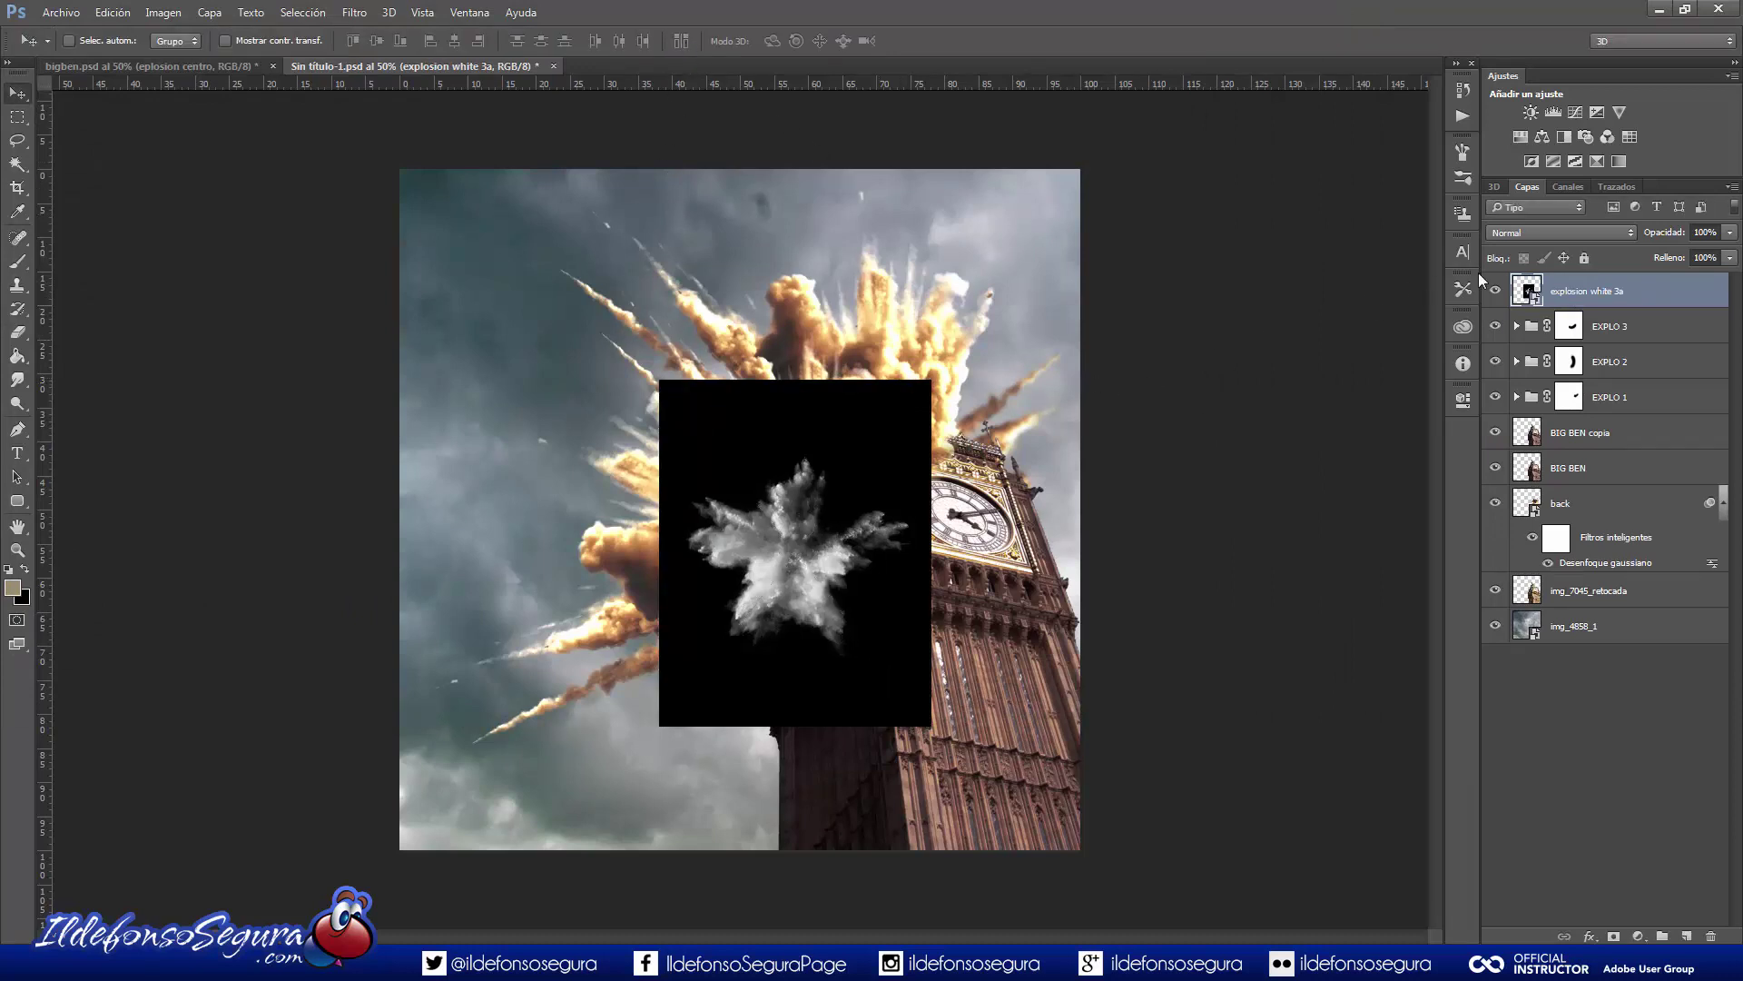
click(1574, 233)
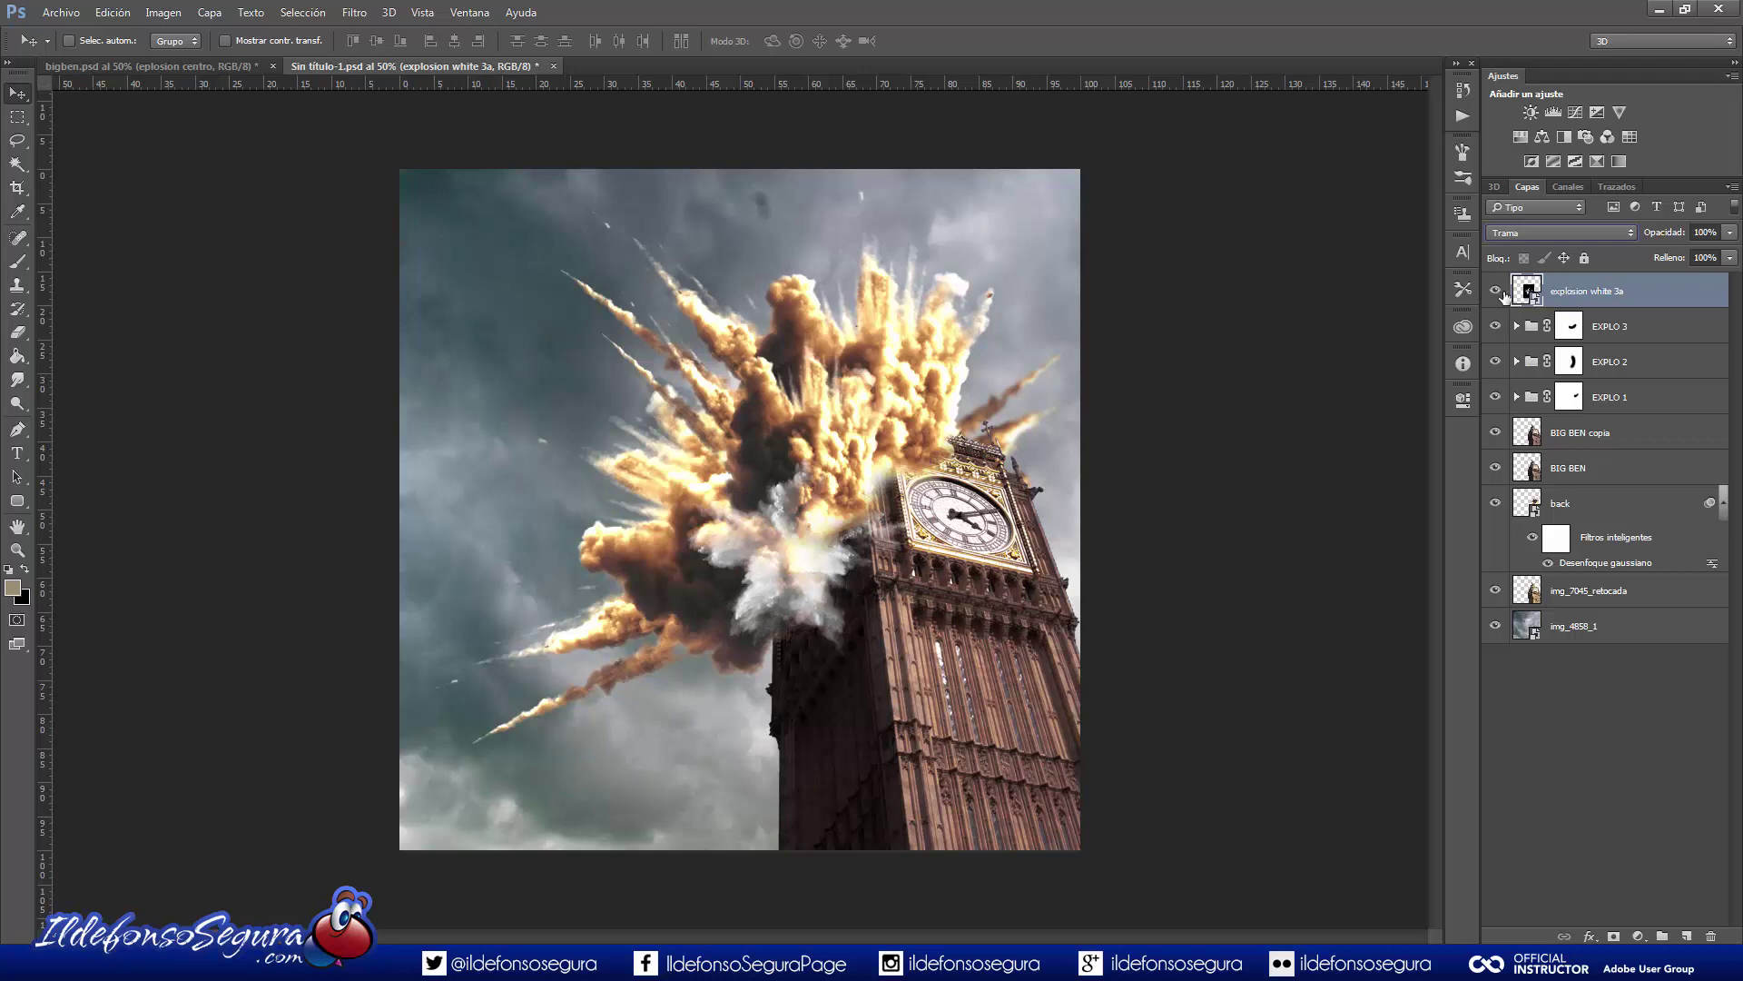
right_click(1603, 290)
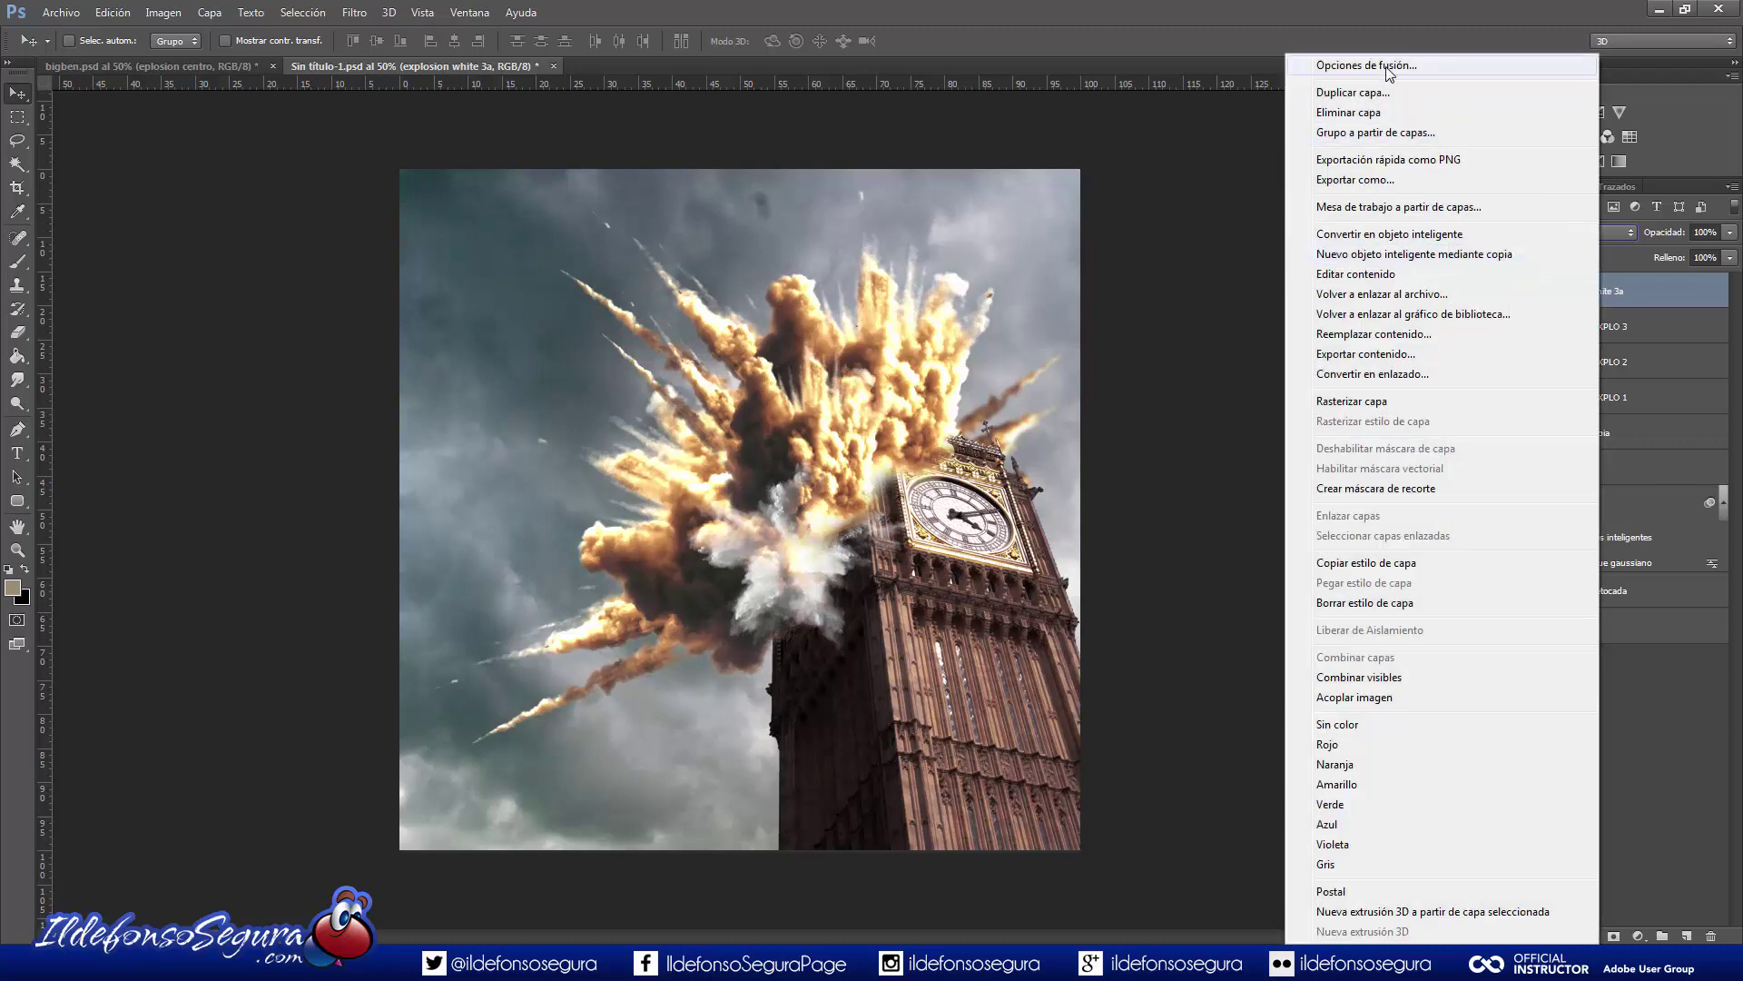
Split the Underlying Layer Blend If sliders so the smoke fades over darks and brights.
click(1385, 67)
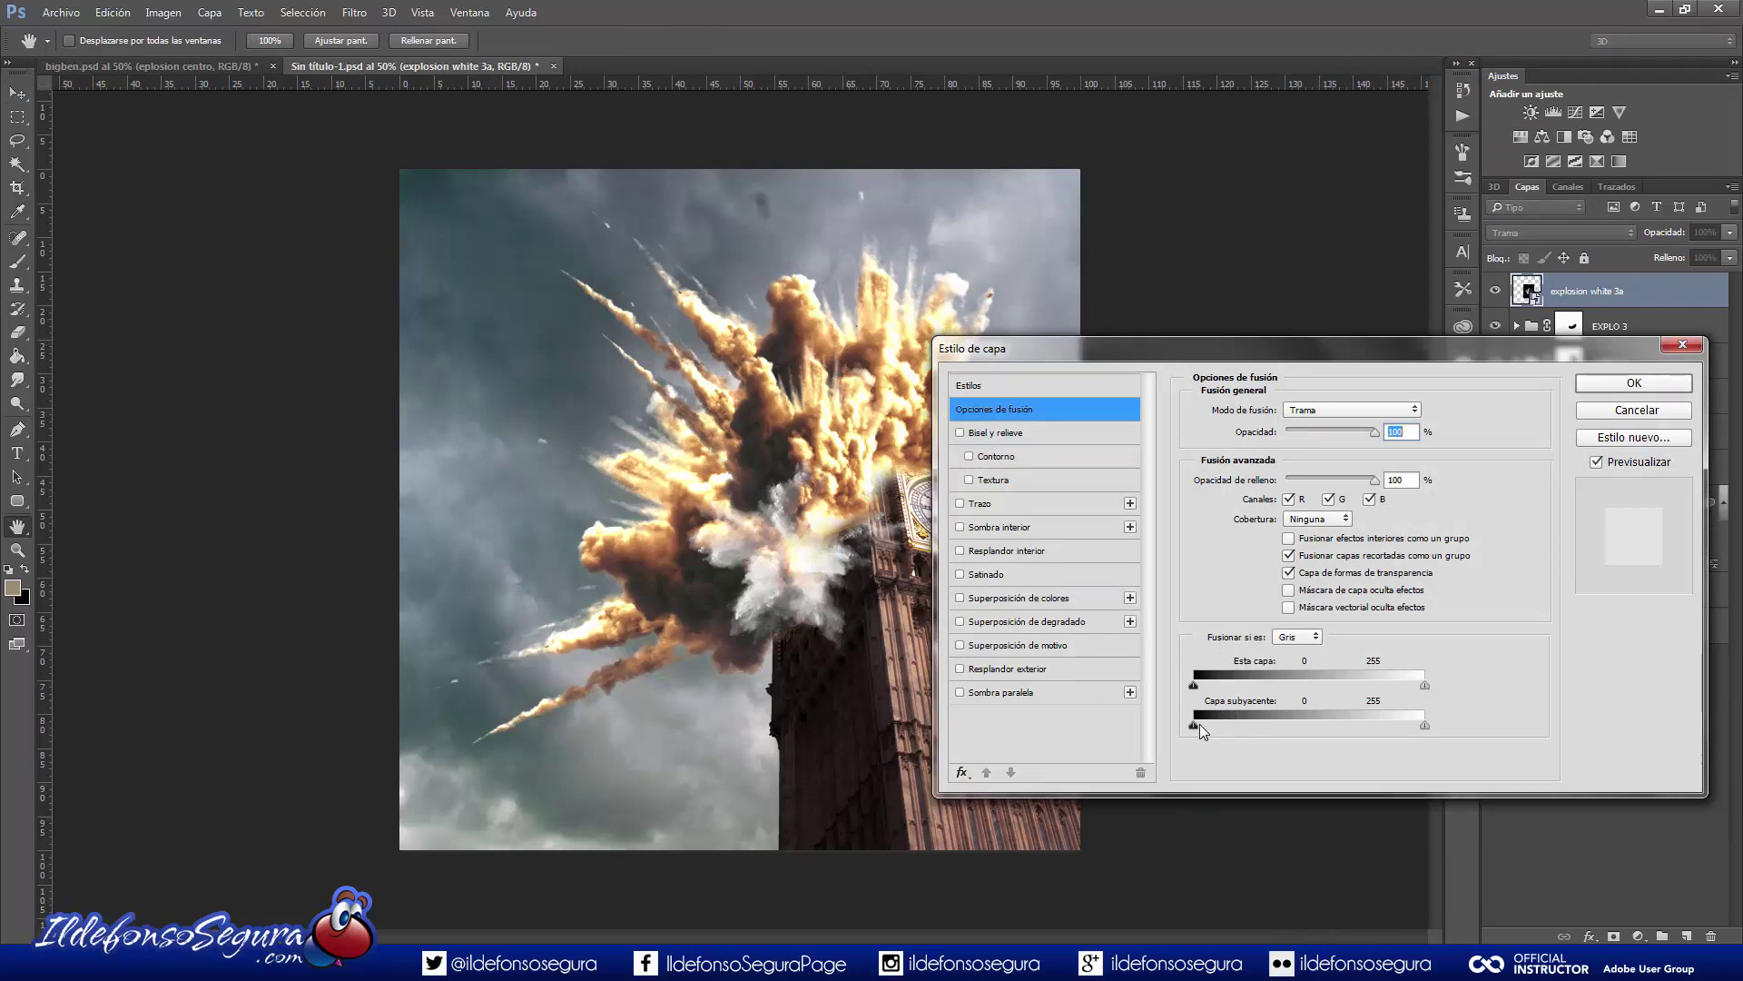
key(alt)
drag(1195, 725, 1280, 727)
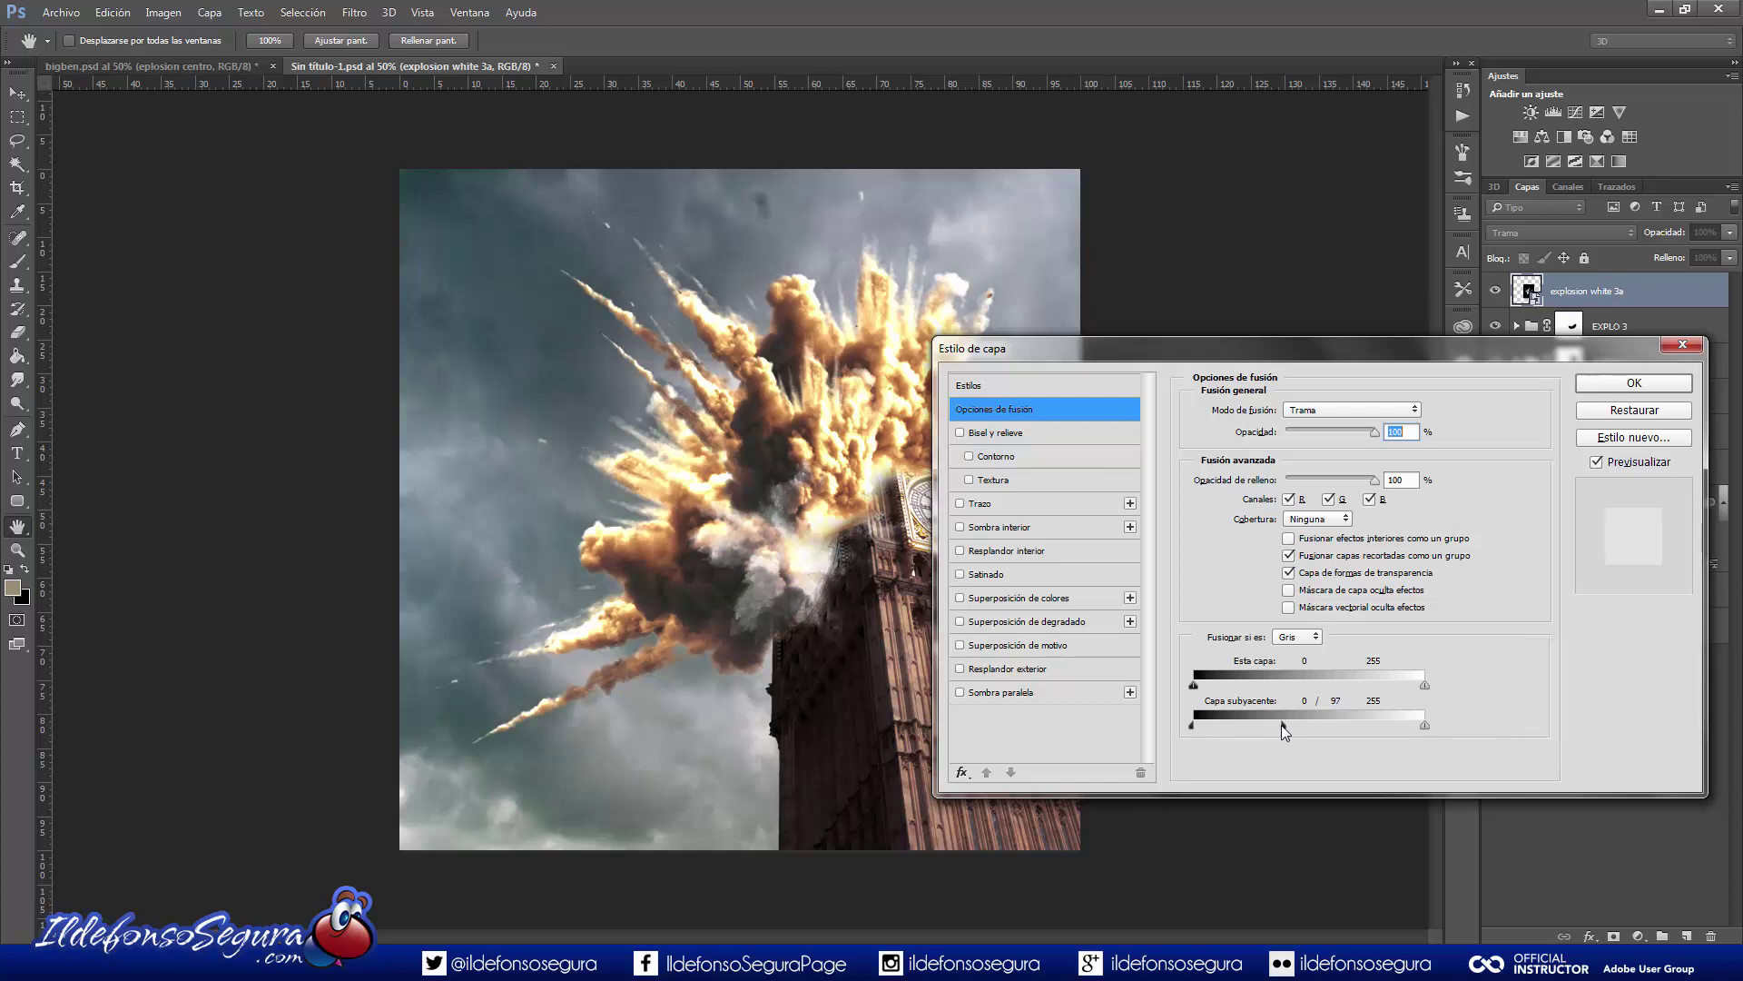
drag(1284, 725, 1281, 725)
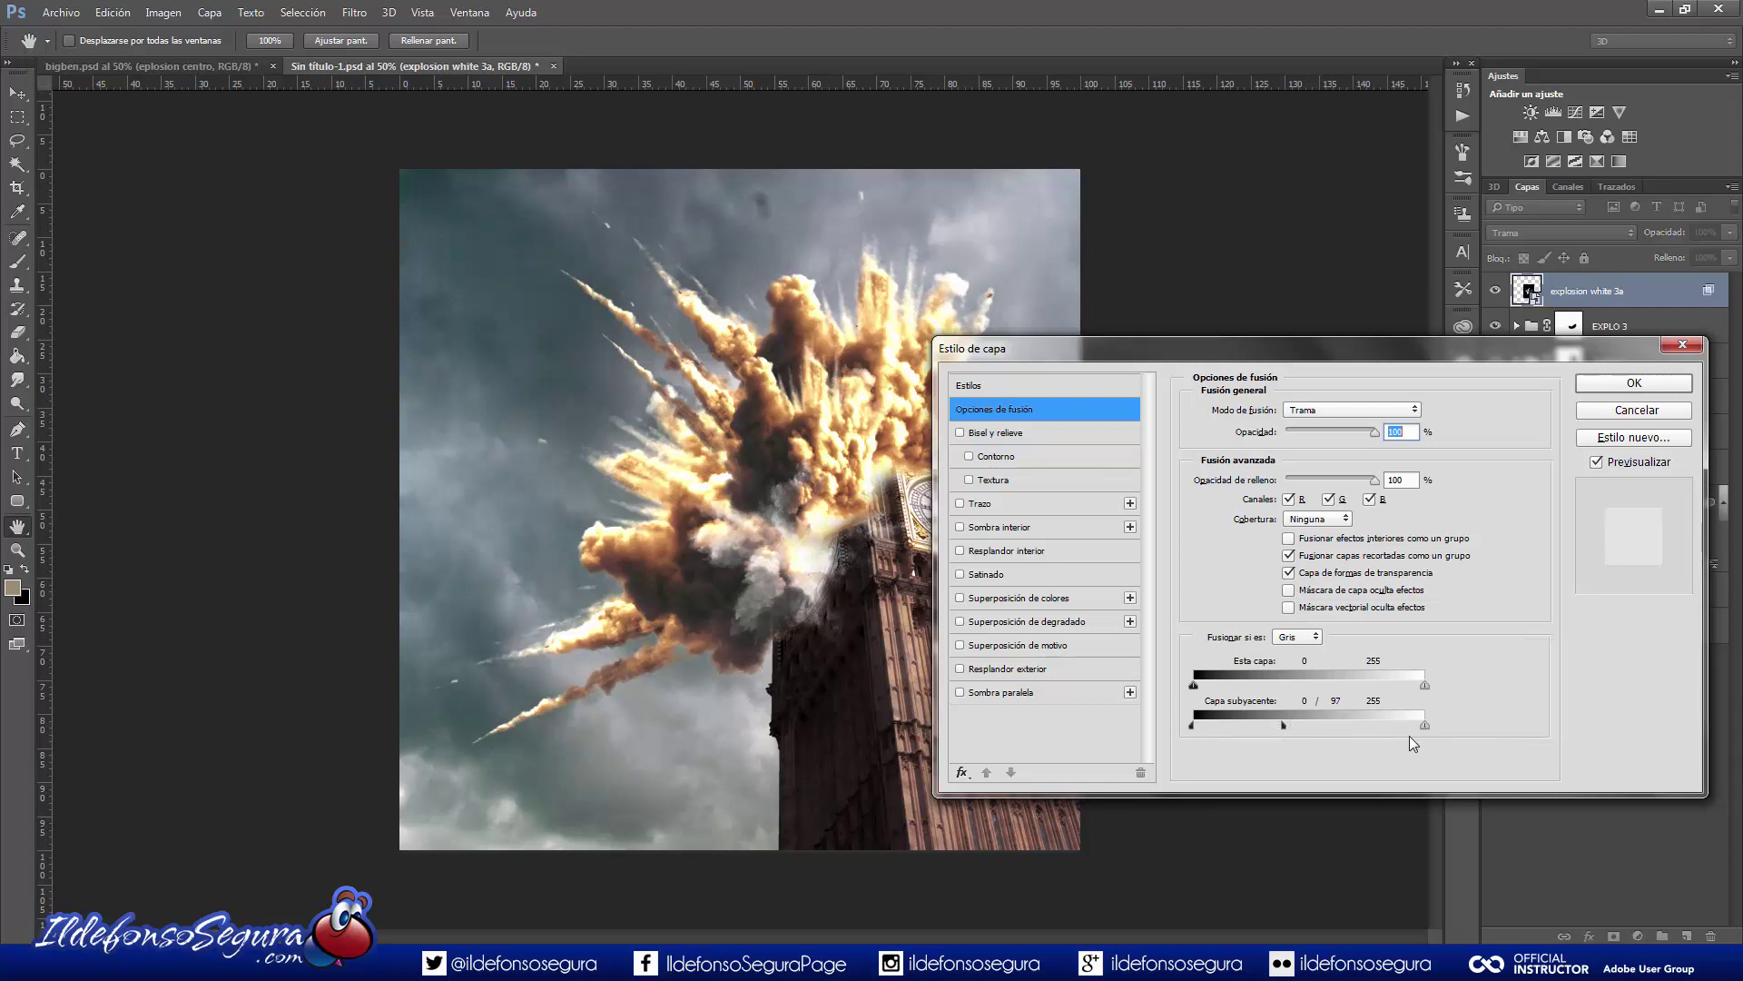
key(alt)
drag(1410, 725, 1359, 726)
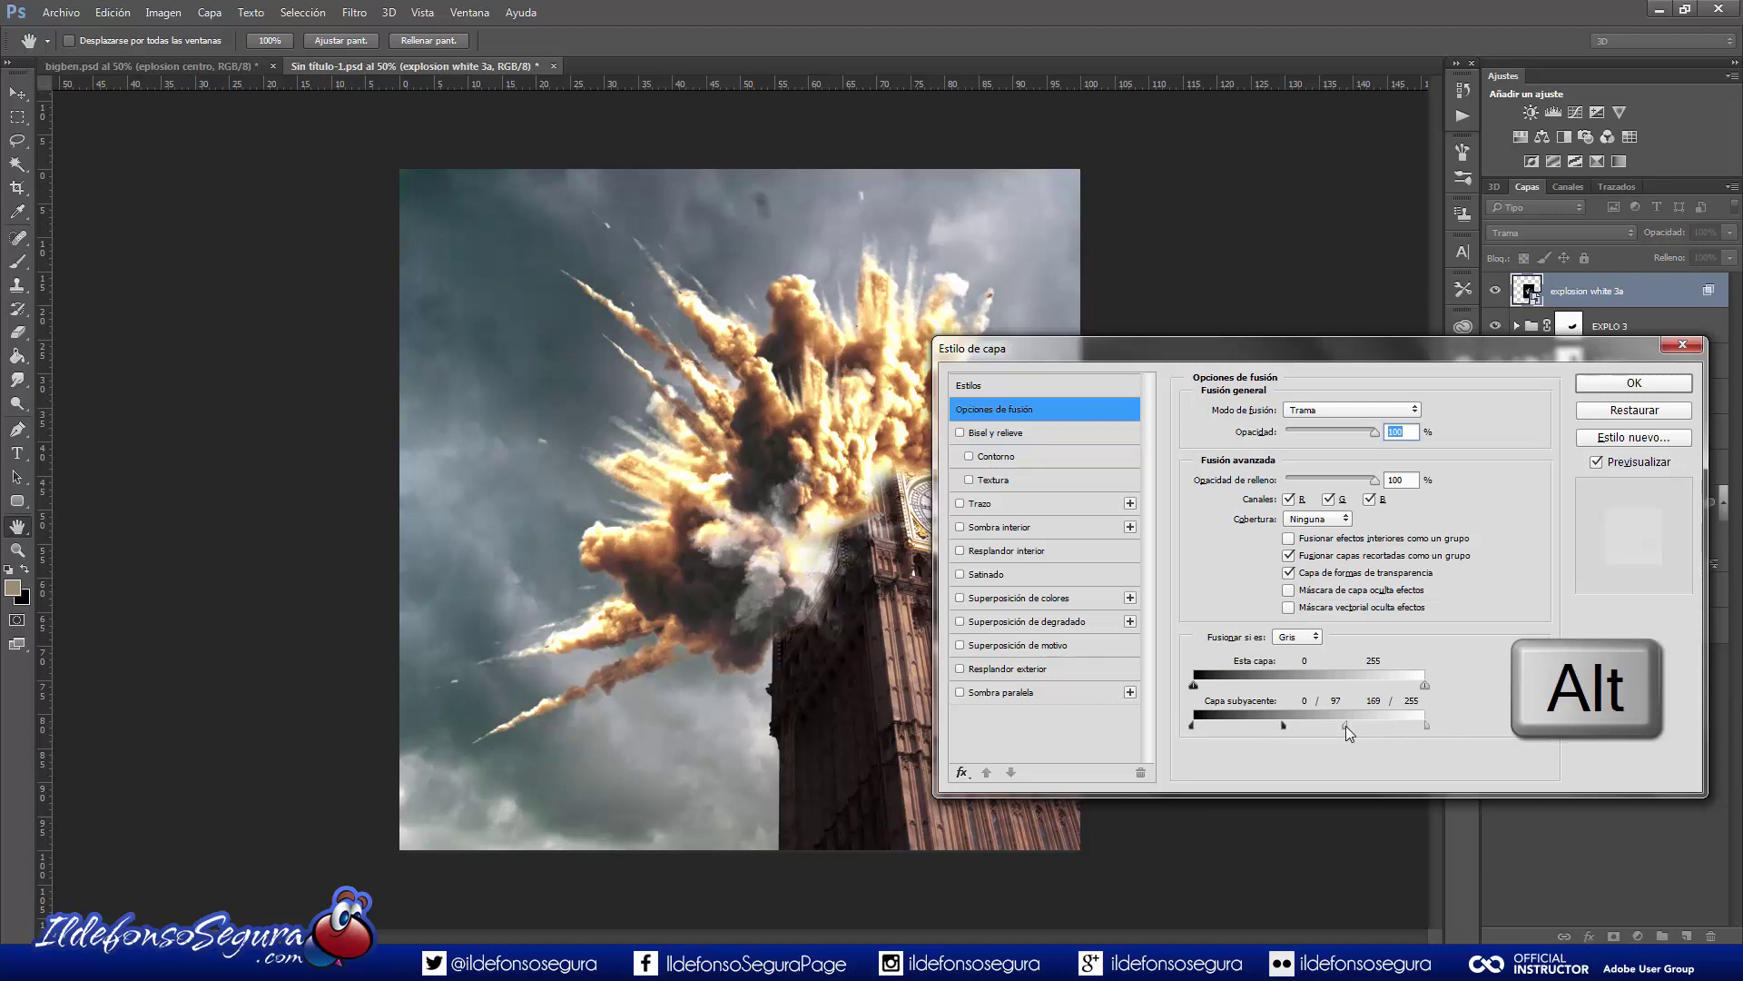
drag(1344, 727, 1306, 727)
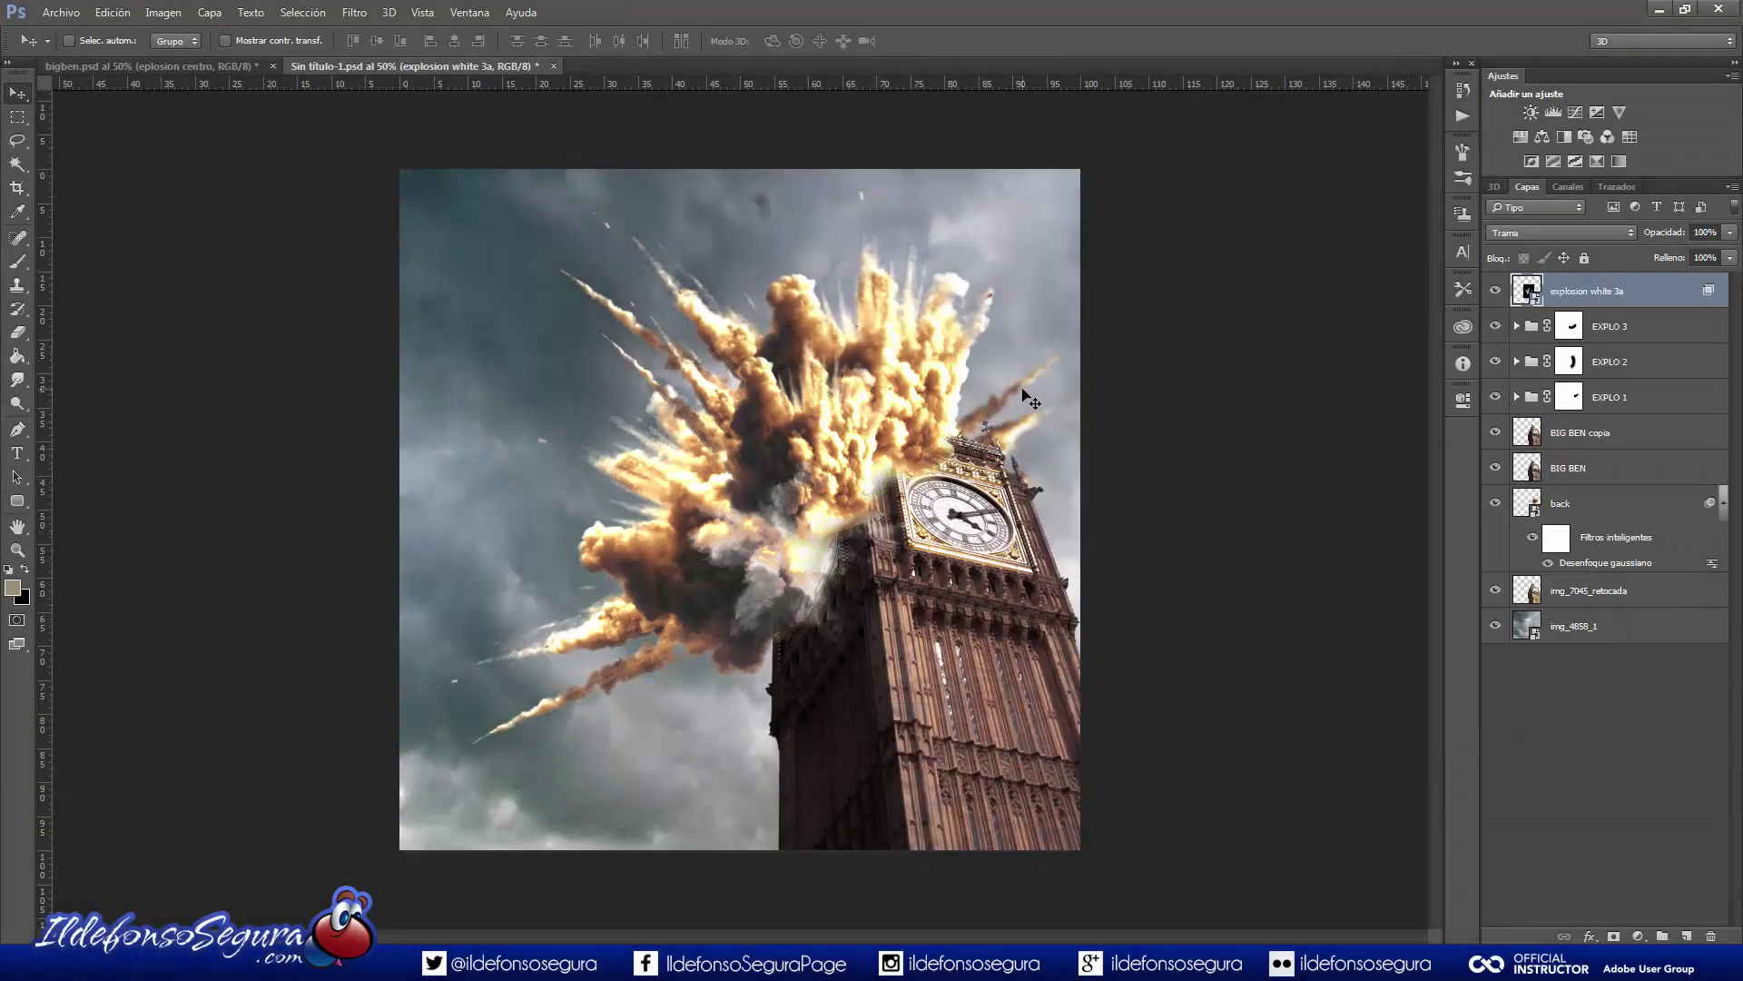
Place the restos debris image as an embedded layer.
click(62, 13)
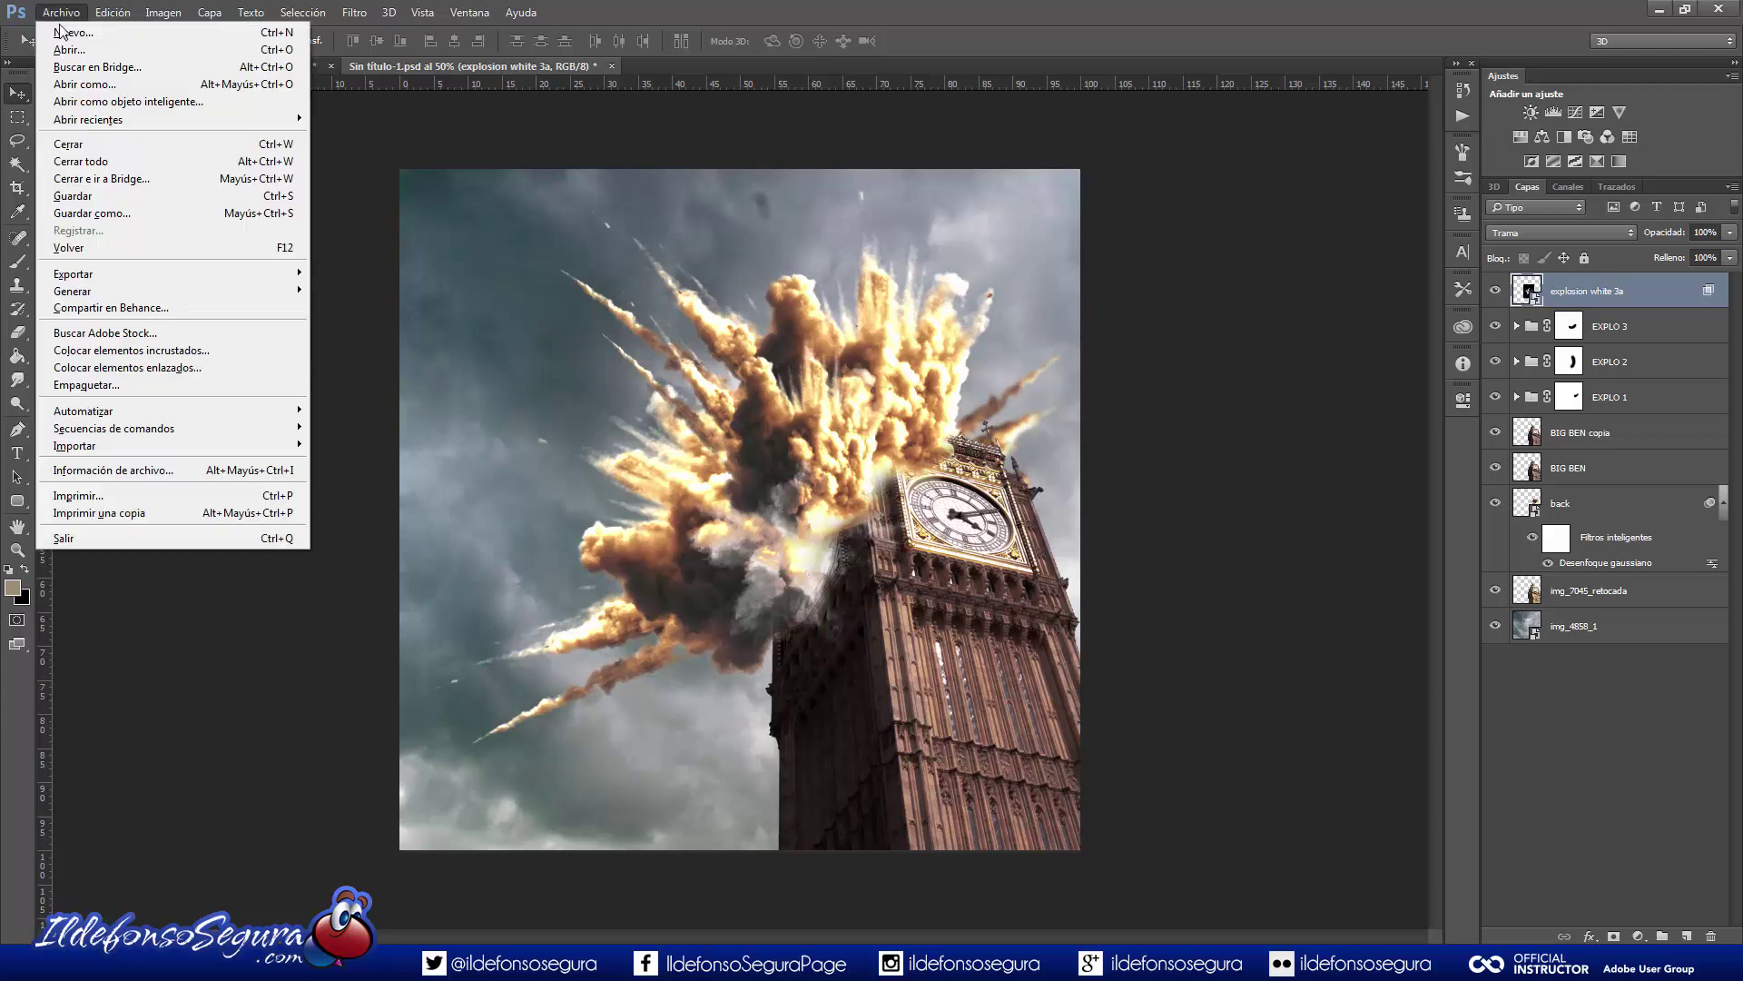
click(106, 351)
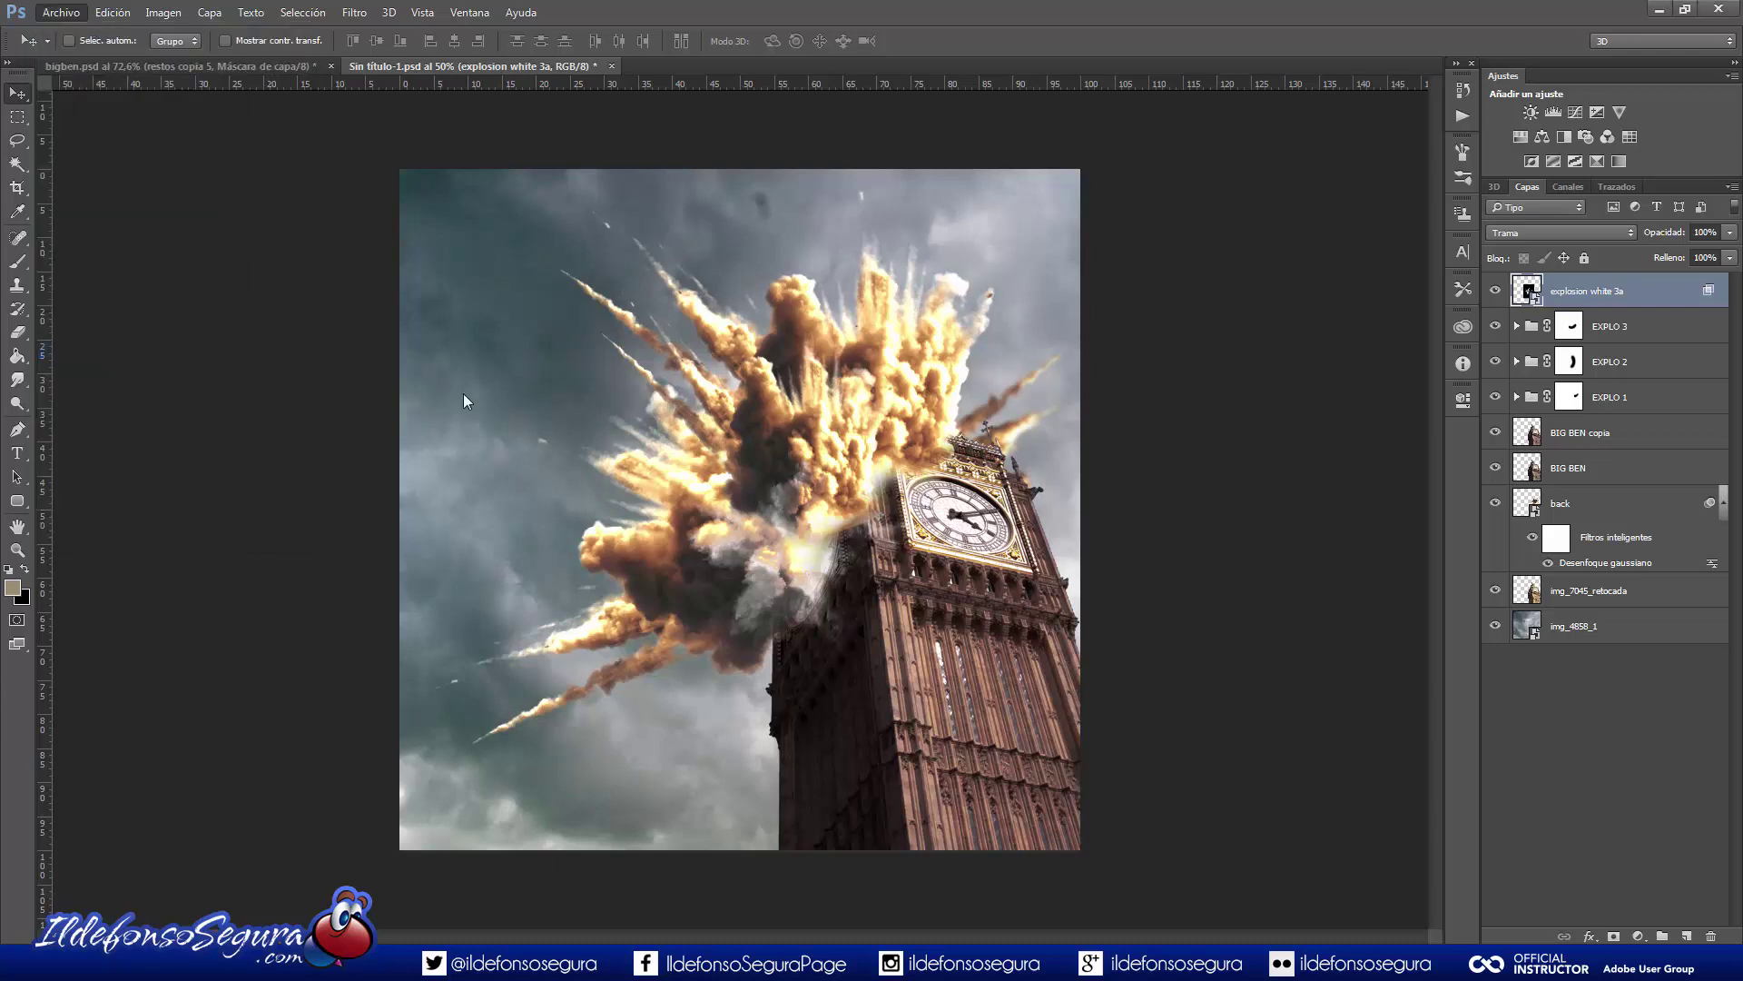
click(522, 304)
click(1222, 685)
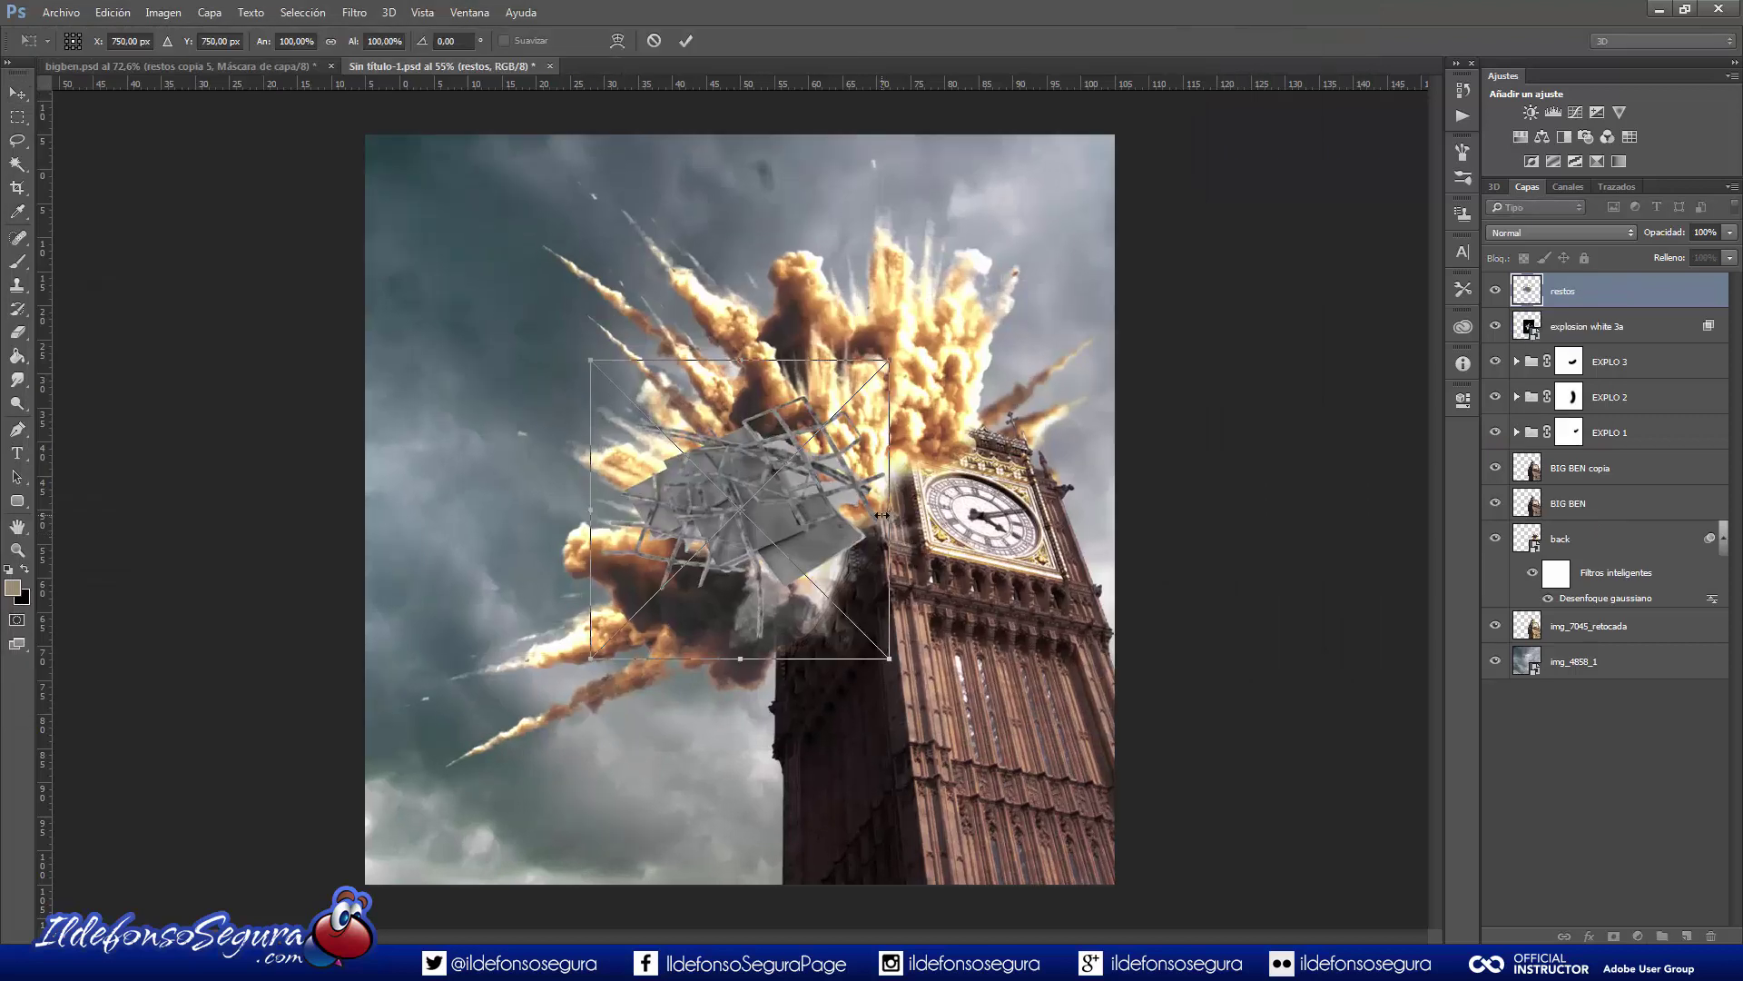
Rotate the debris and shrink it to under half size beside the clock face.
mouse_move(935, 568)
mouse_down()
mouse_move(940, 586)
mouse_move(867, 654)
mouse_up()
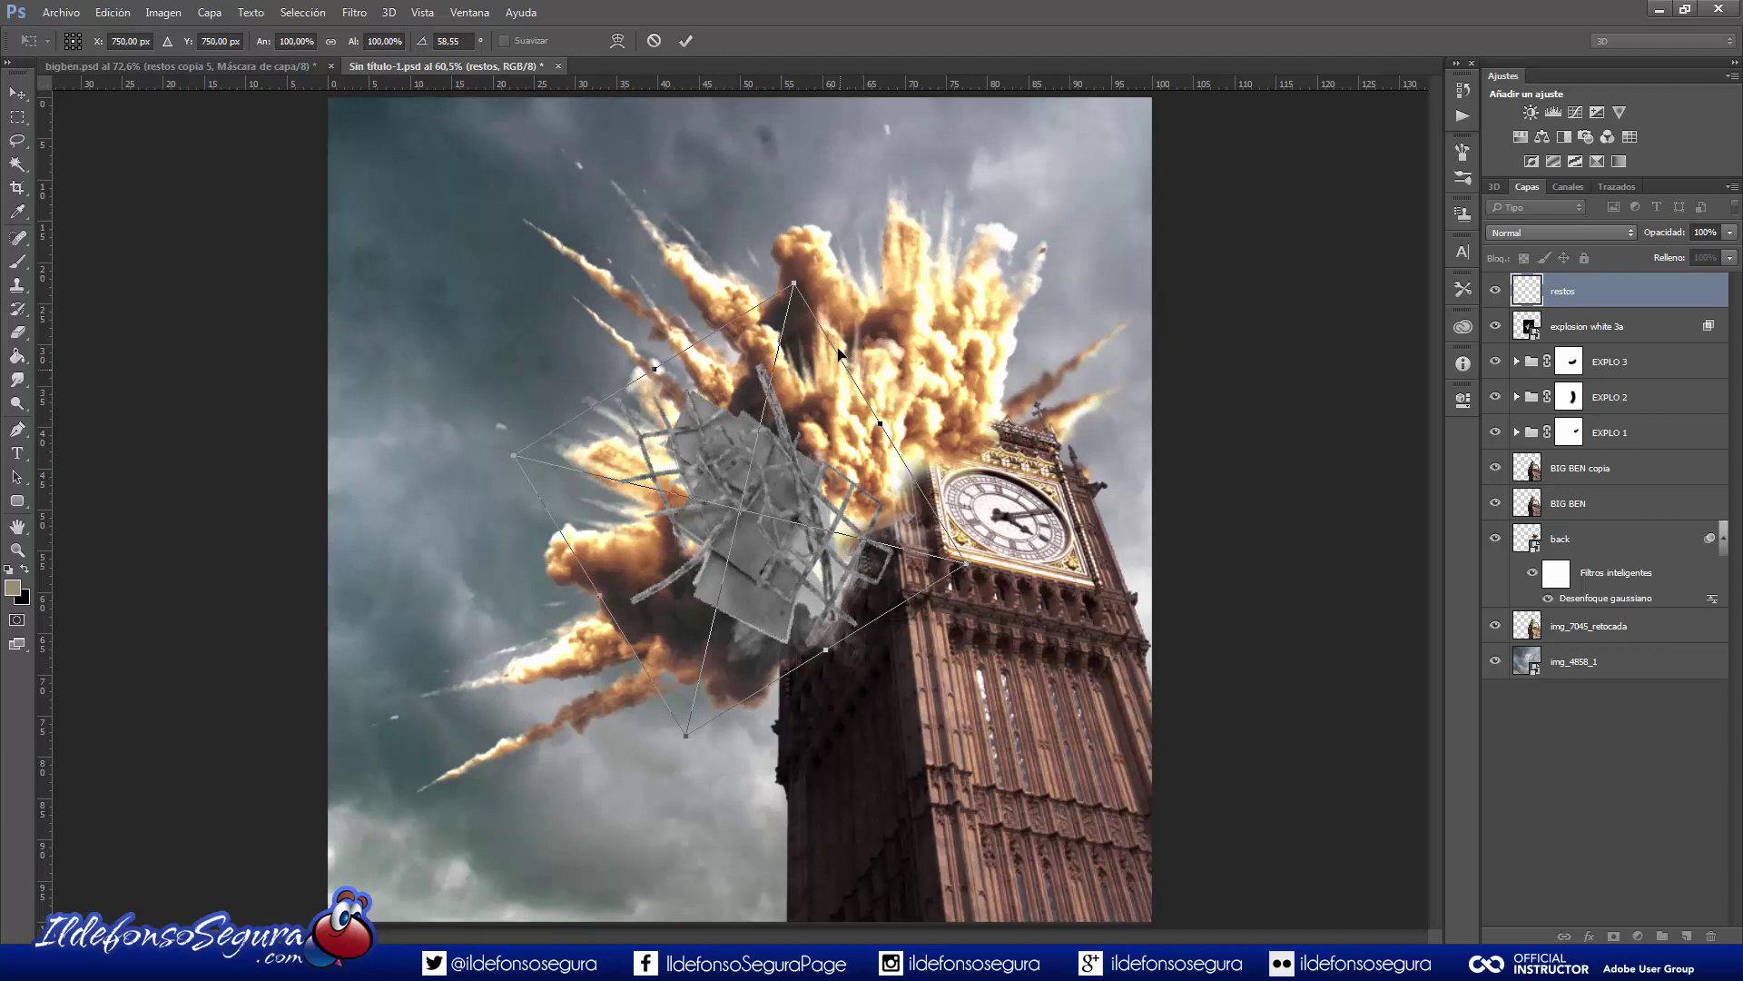
mouse_move(654, 371)
mouse_down()
mouse_move(679, 563)
mouse_move(867, 439)
mouse_up()
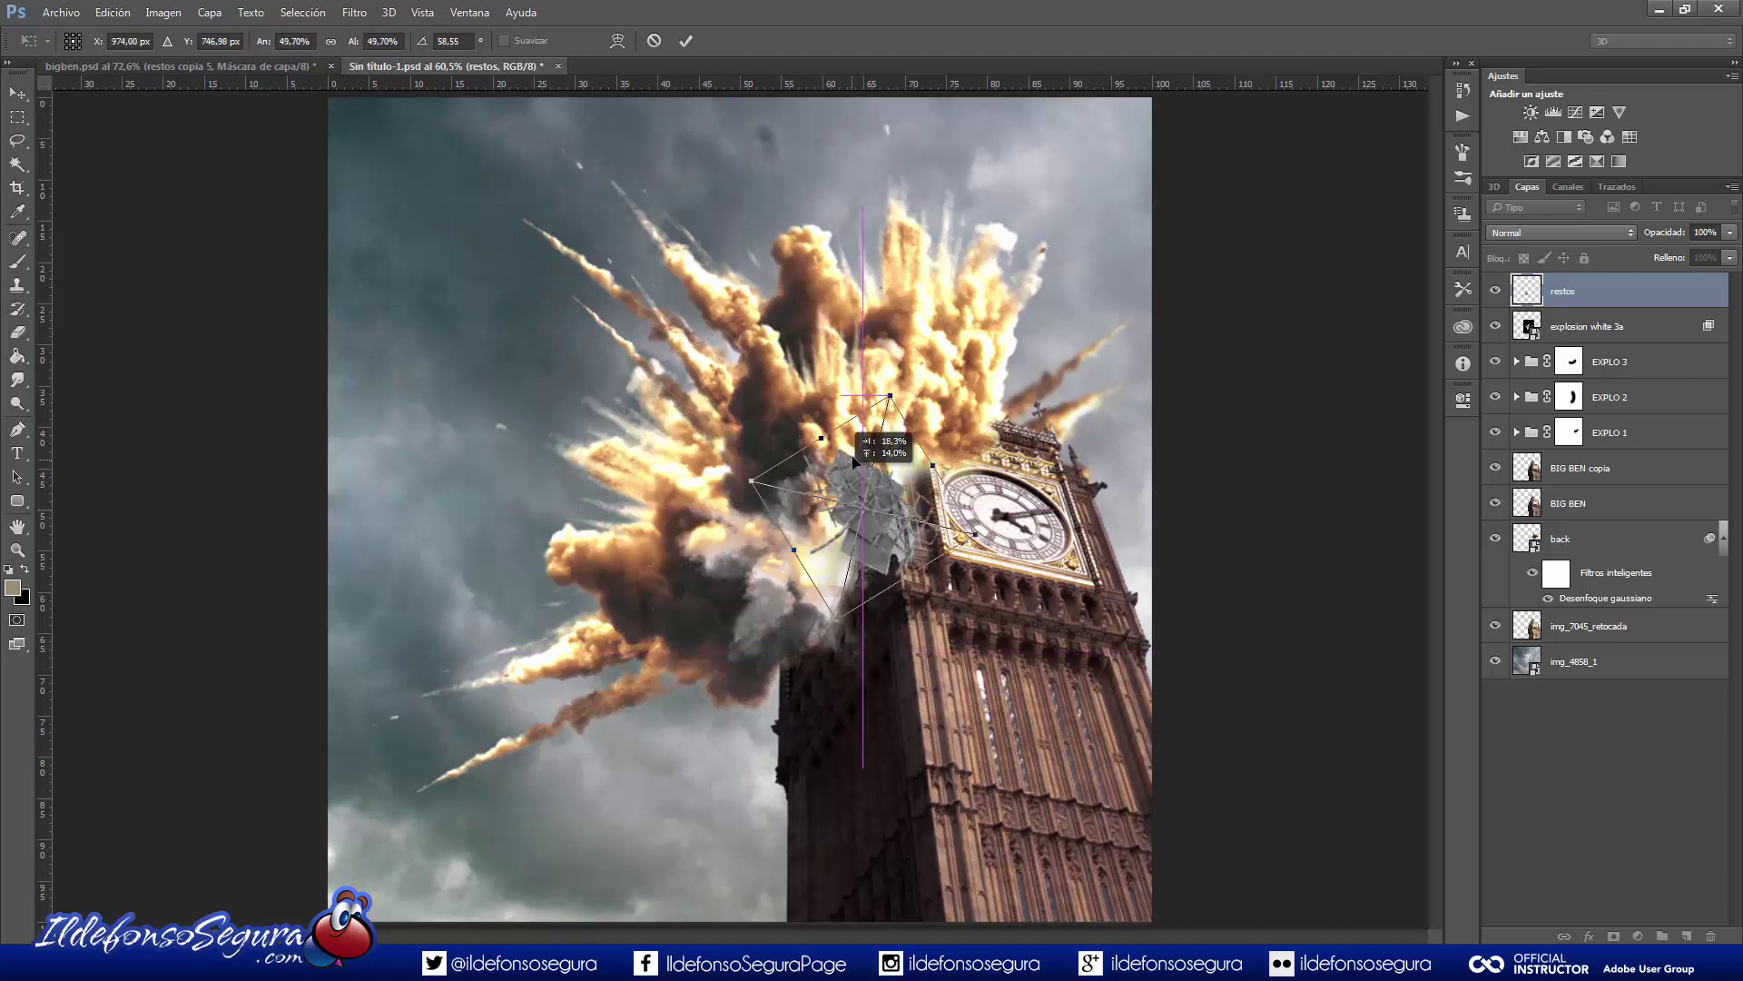
scroll(867, 440, up, 2)
scroll(867, 440, up, 3)
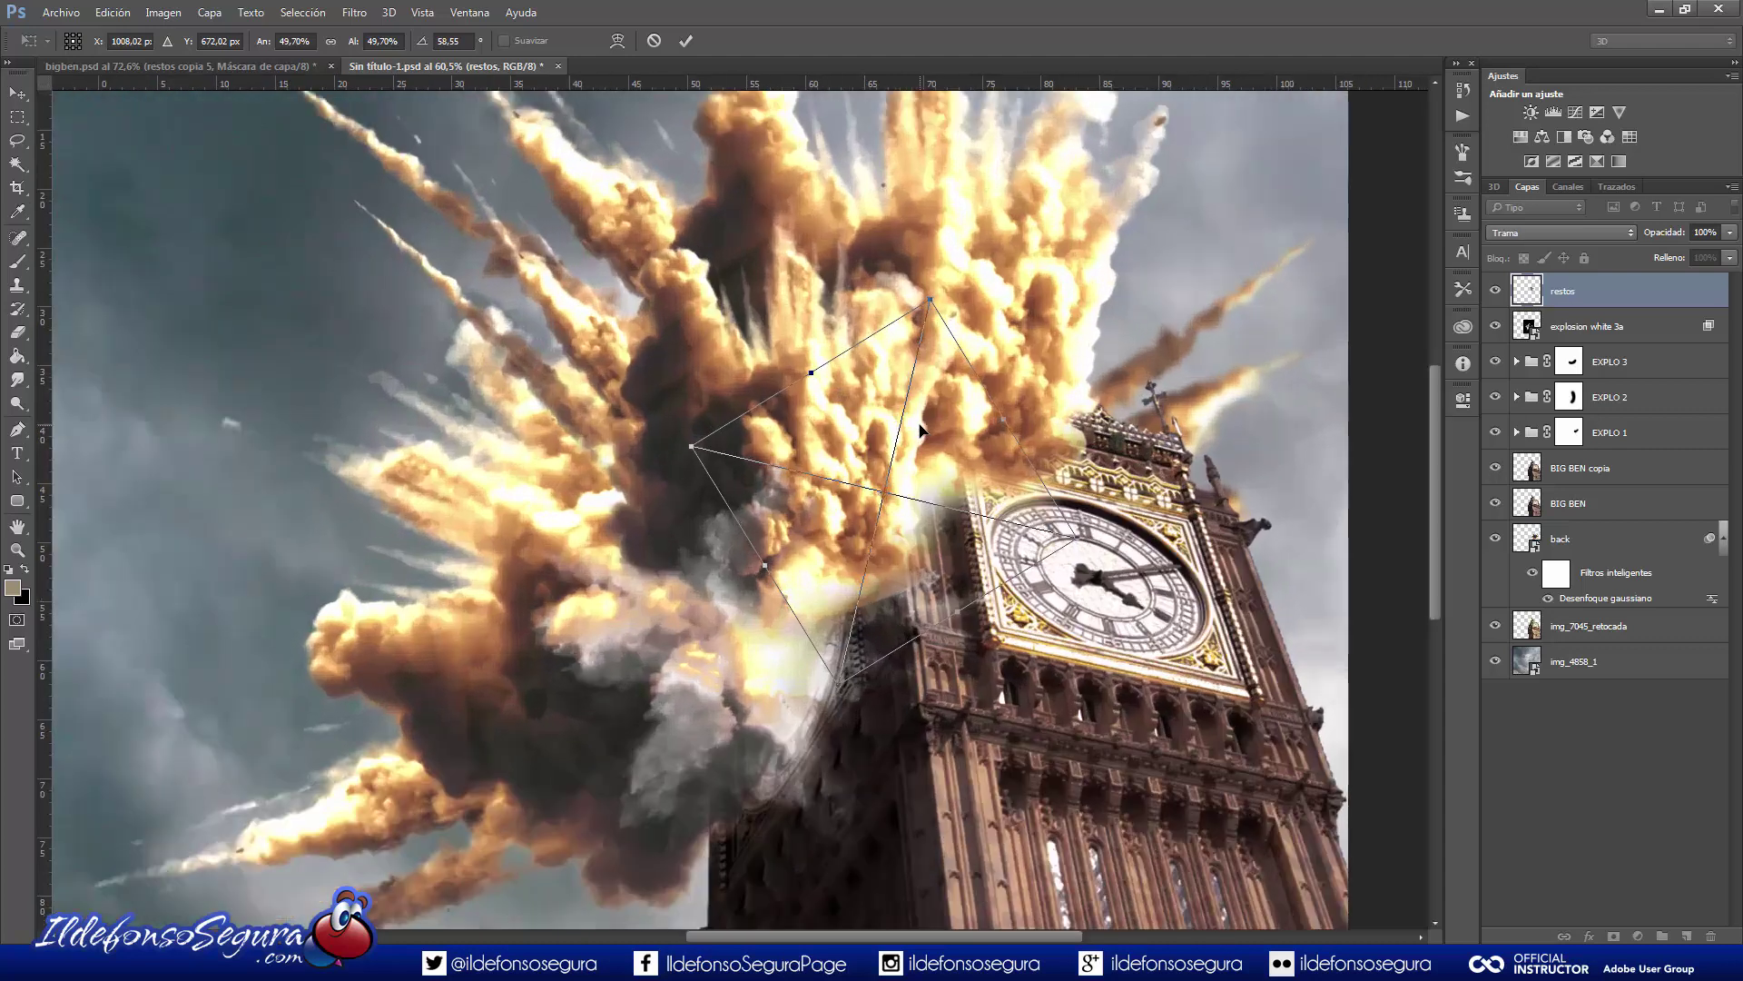
drag(930, 299, 902, 351)
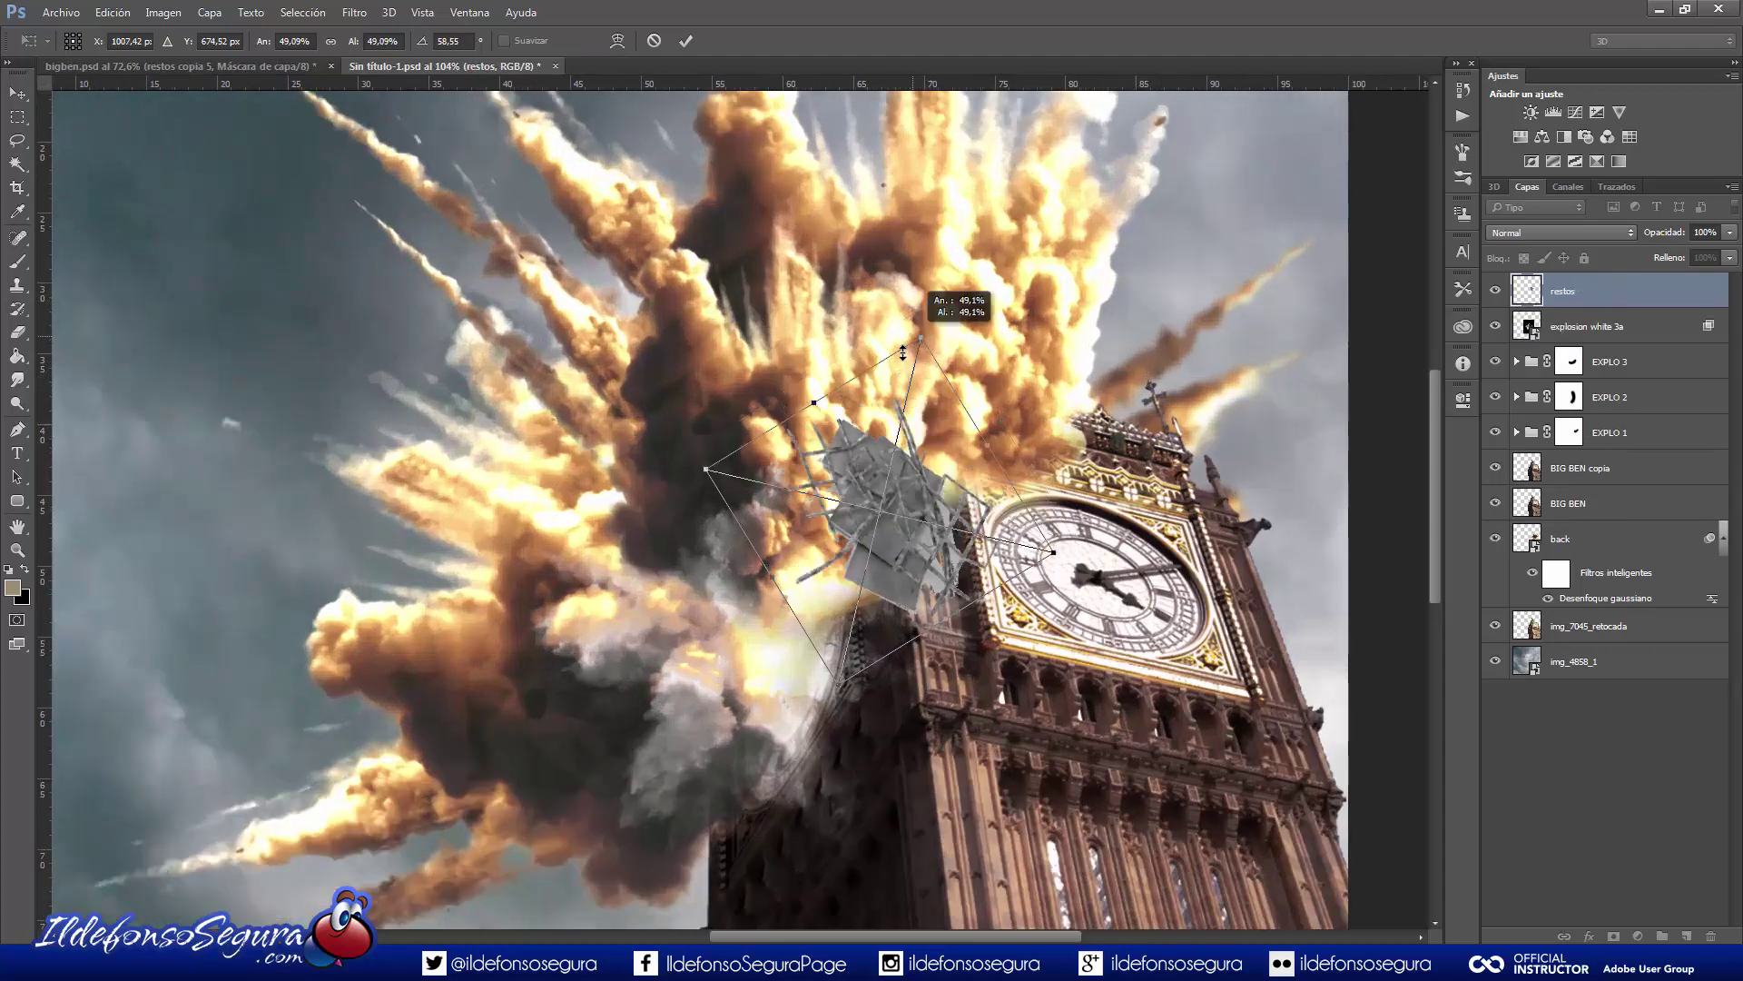
key(Return)
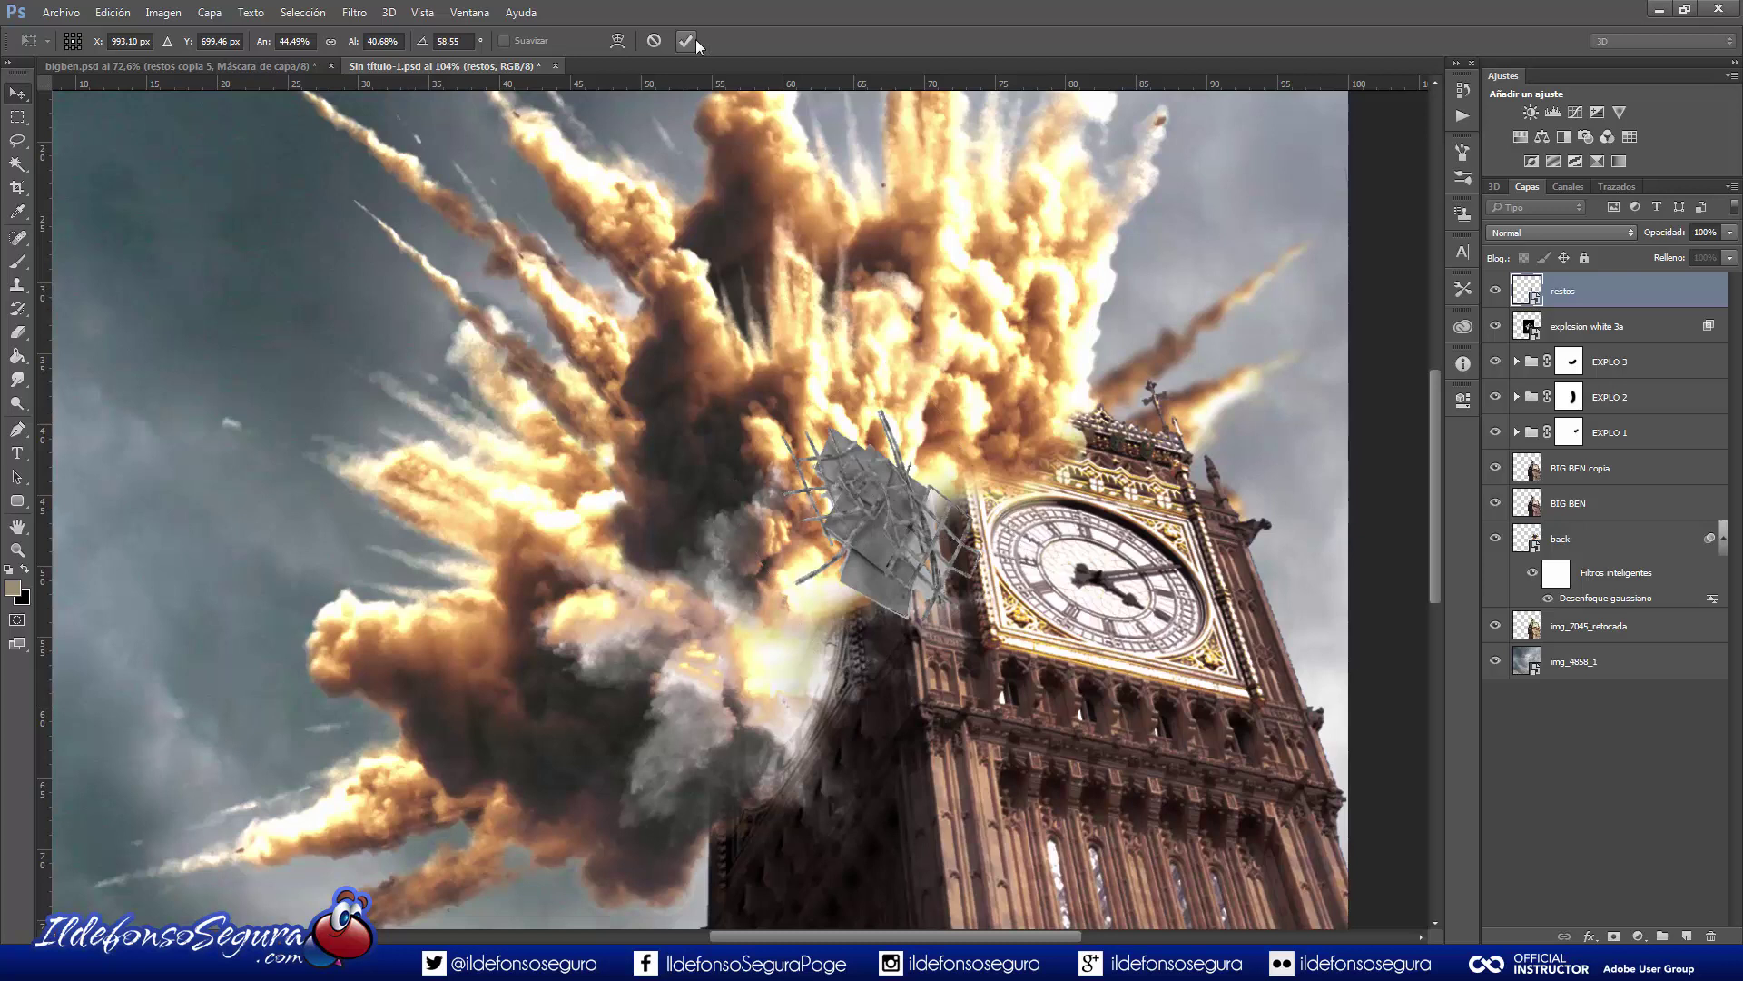
Duplicate the debris layer, flip the copy vertically, and shrink it slightly, moving it up and right.
key(ctrl+j)
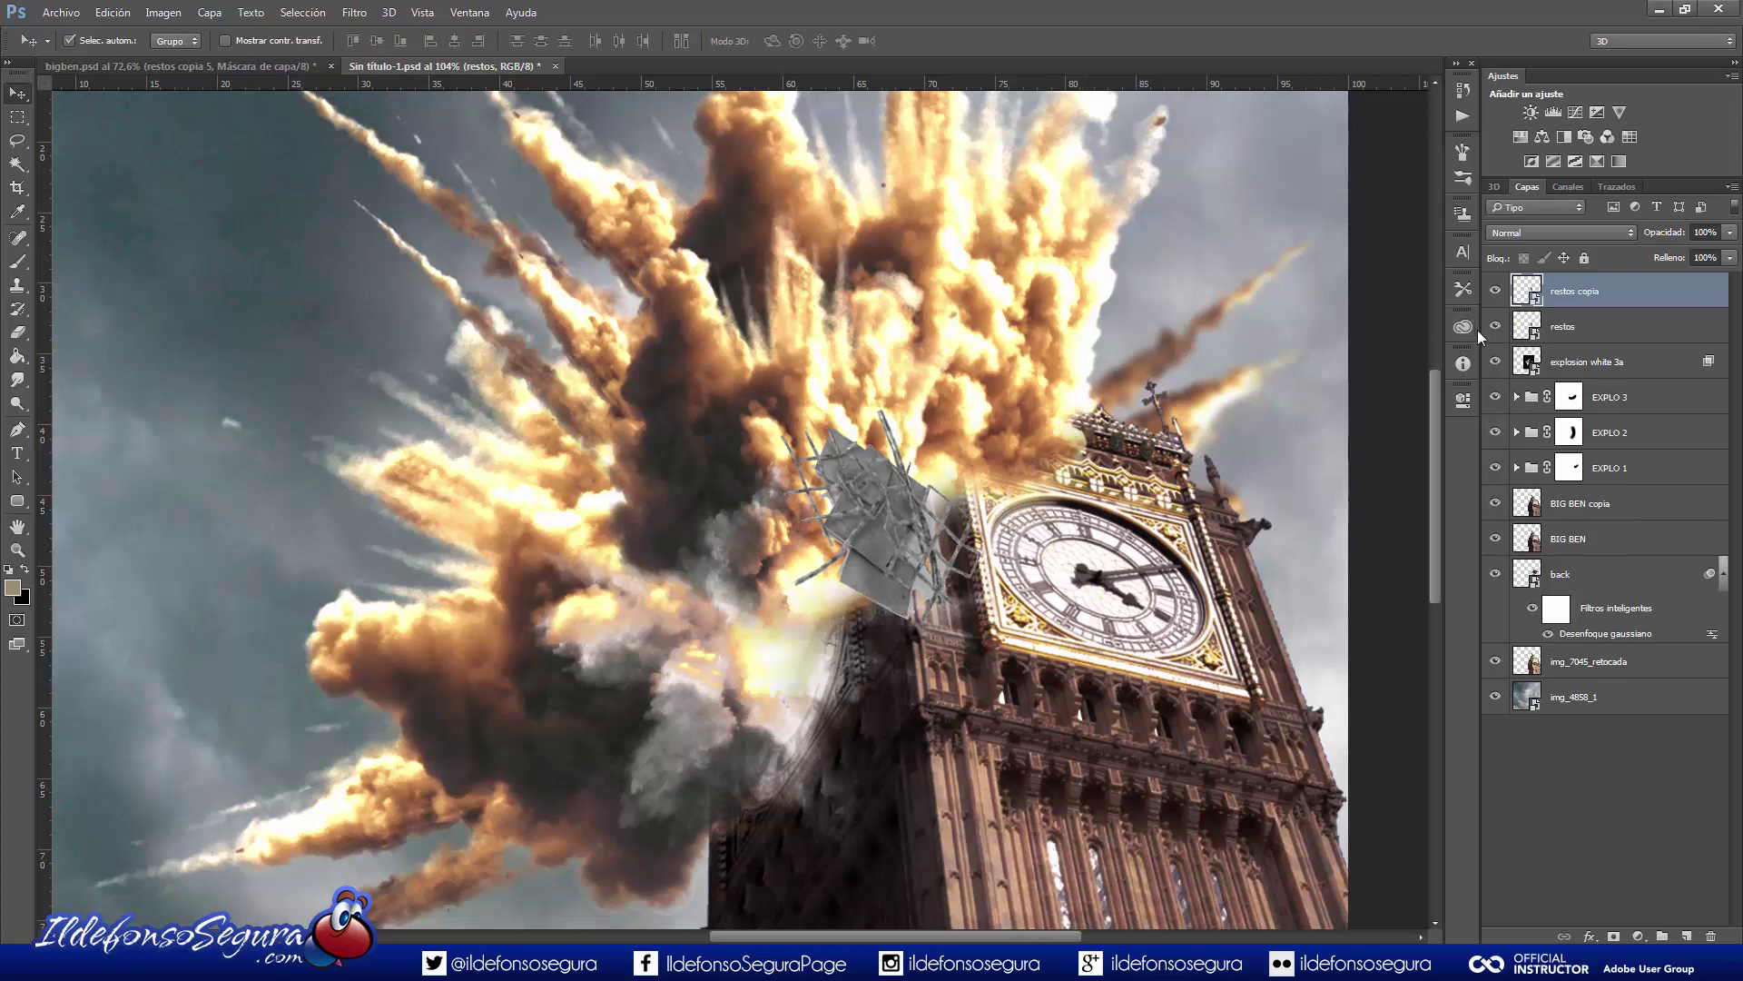
key(ctrl+t)
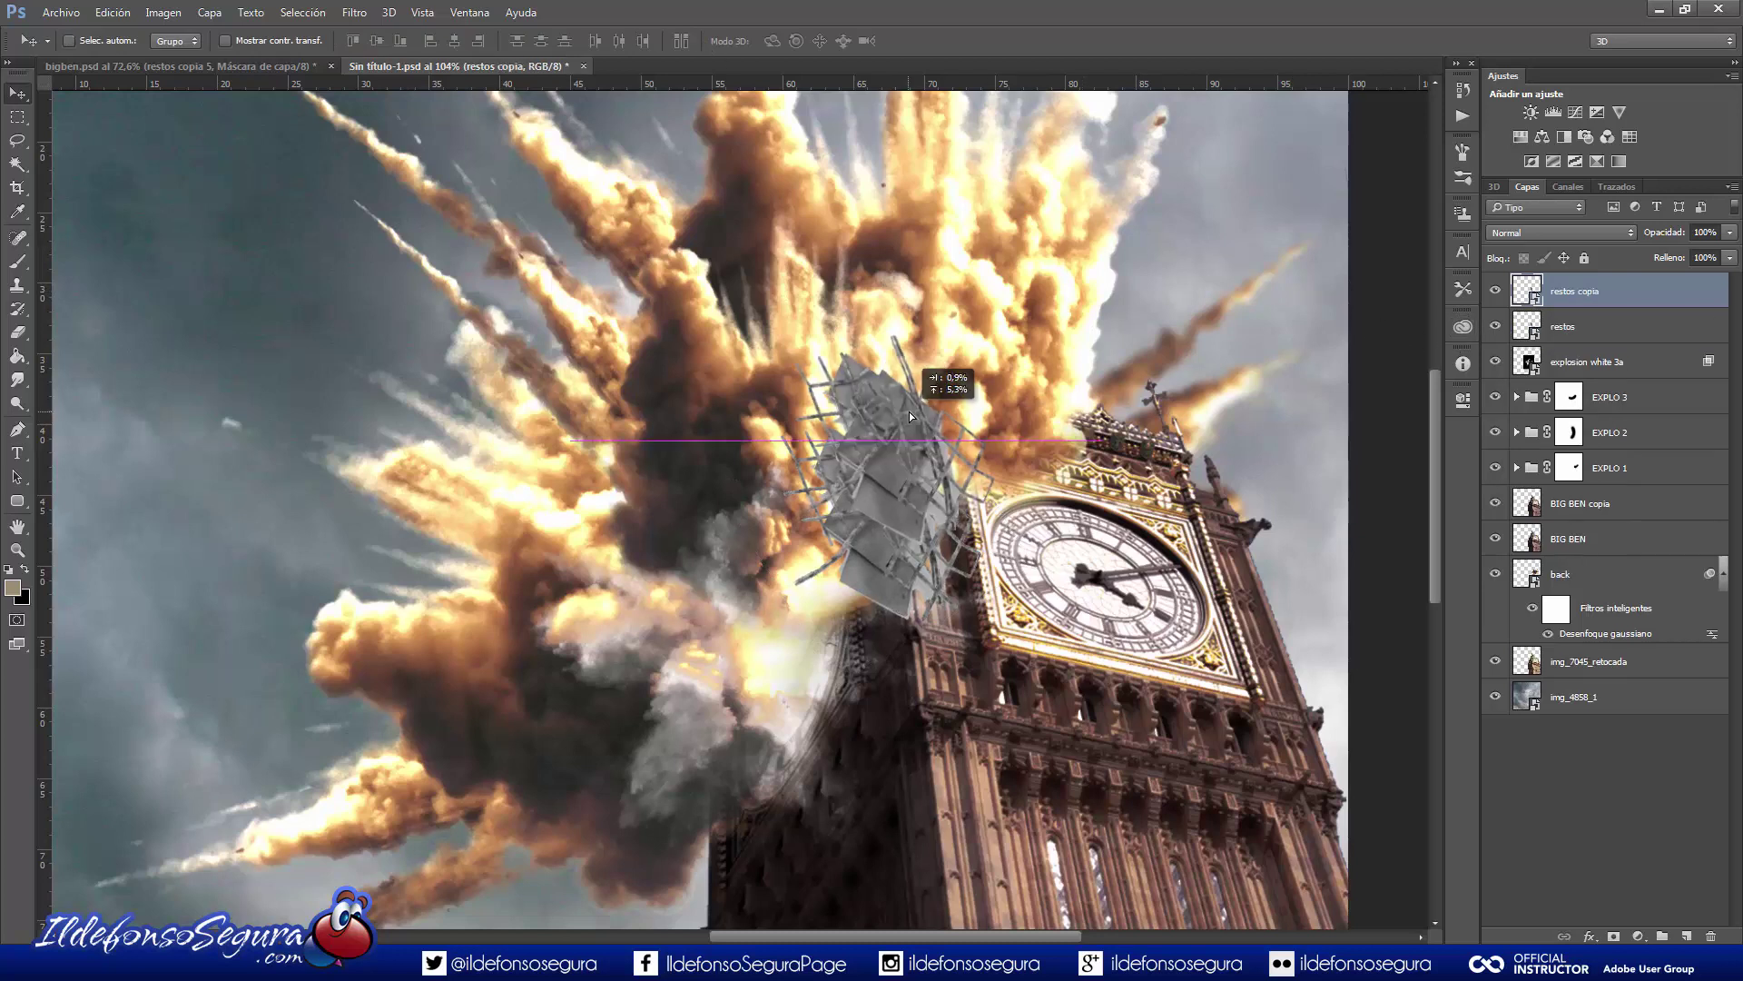
right_click(926, 421)
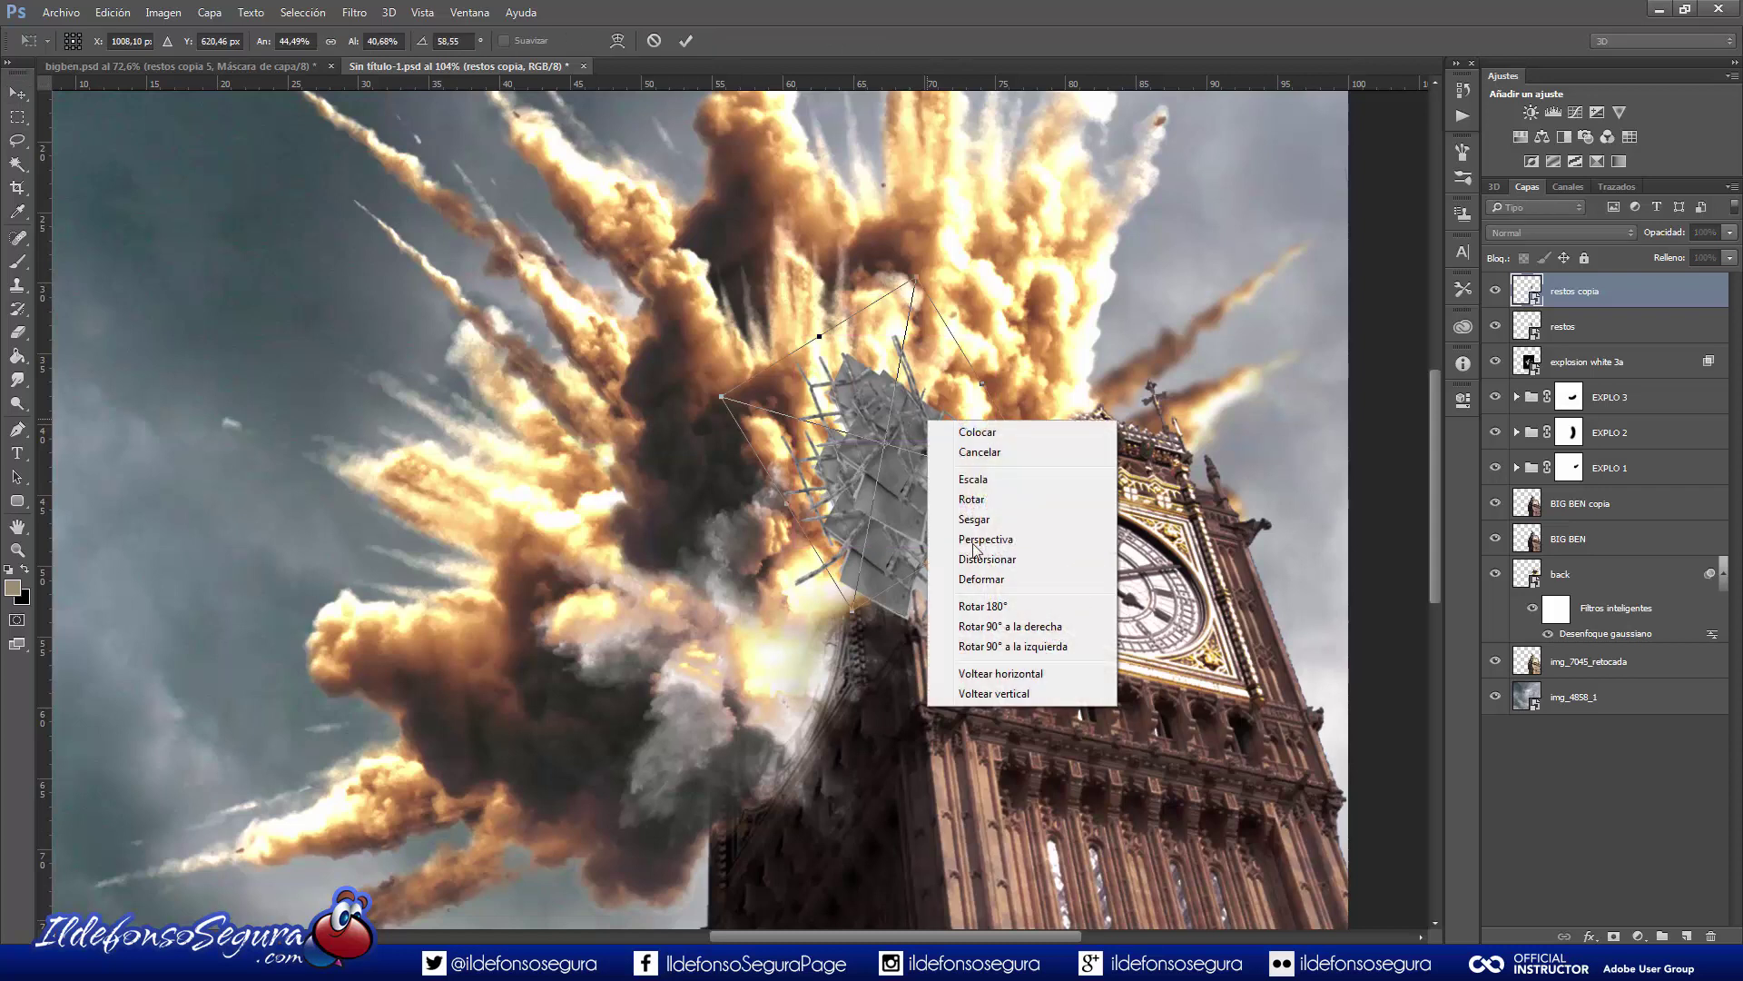
click(963, 692)
drag(928, 468, 943, 440)
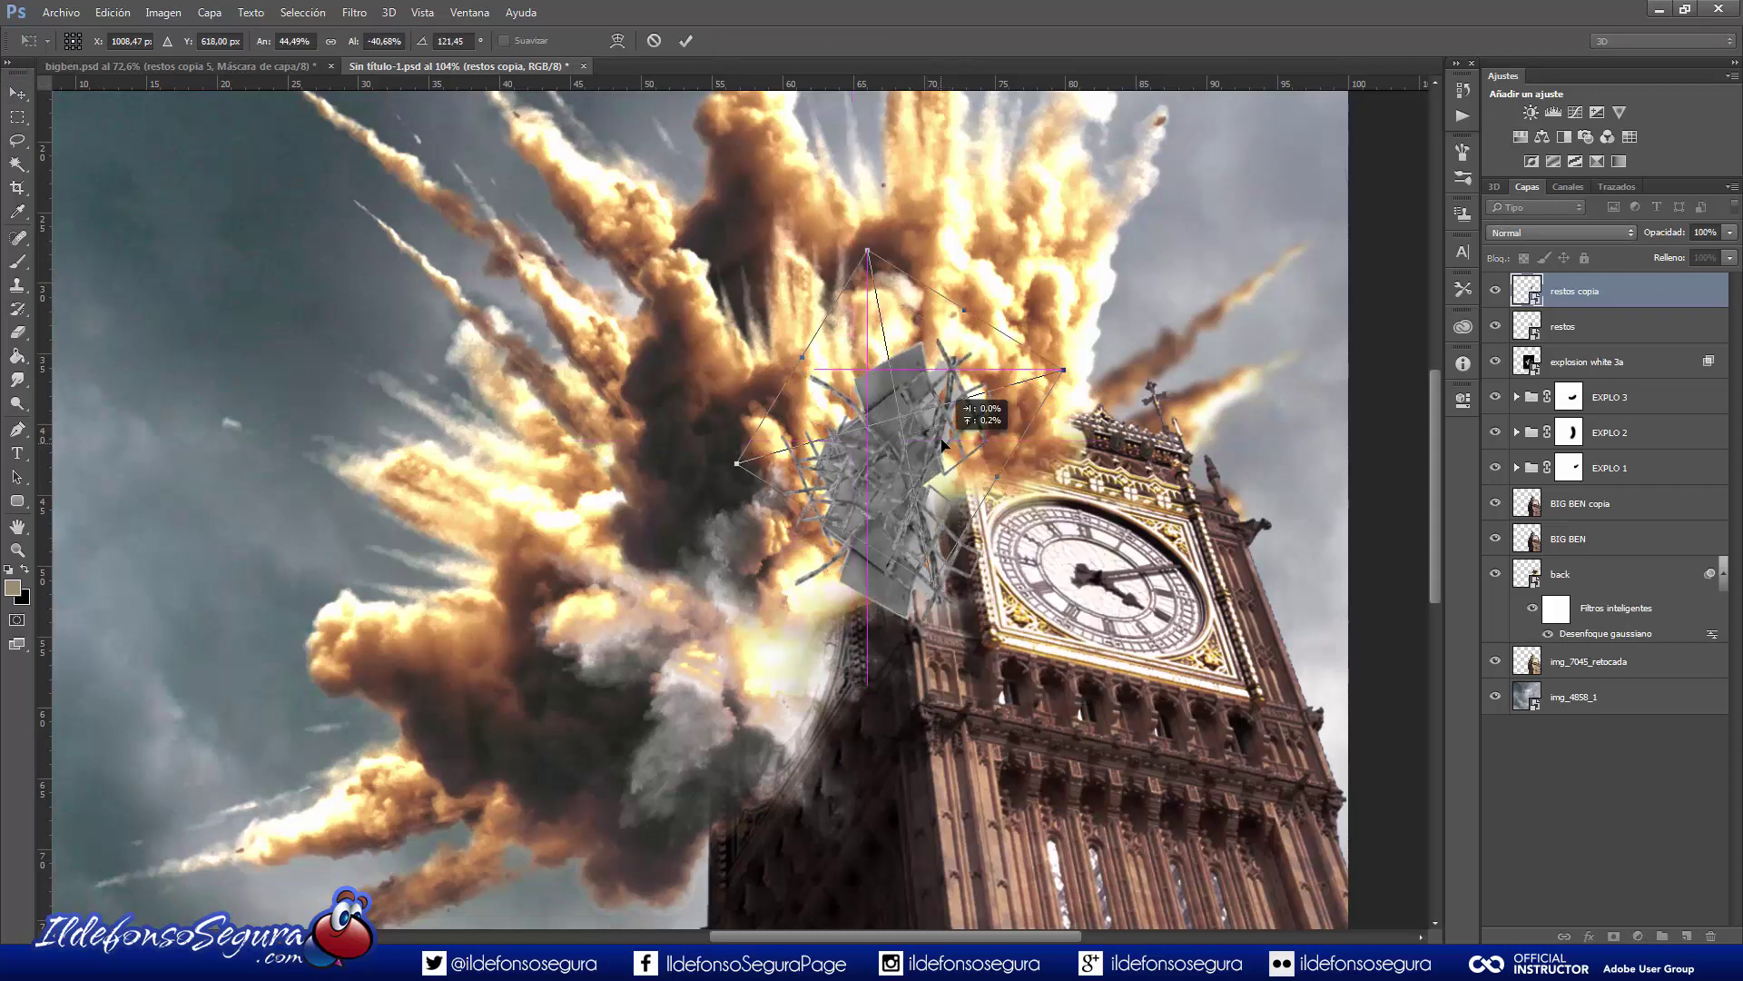
drag(866, 250, 875, 292)
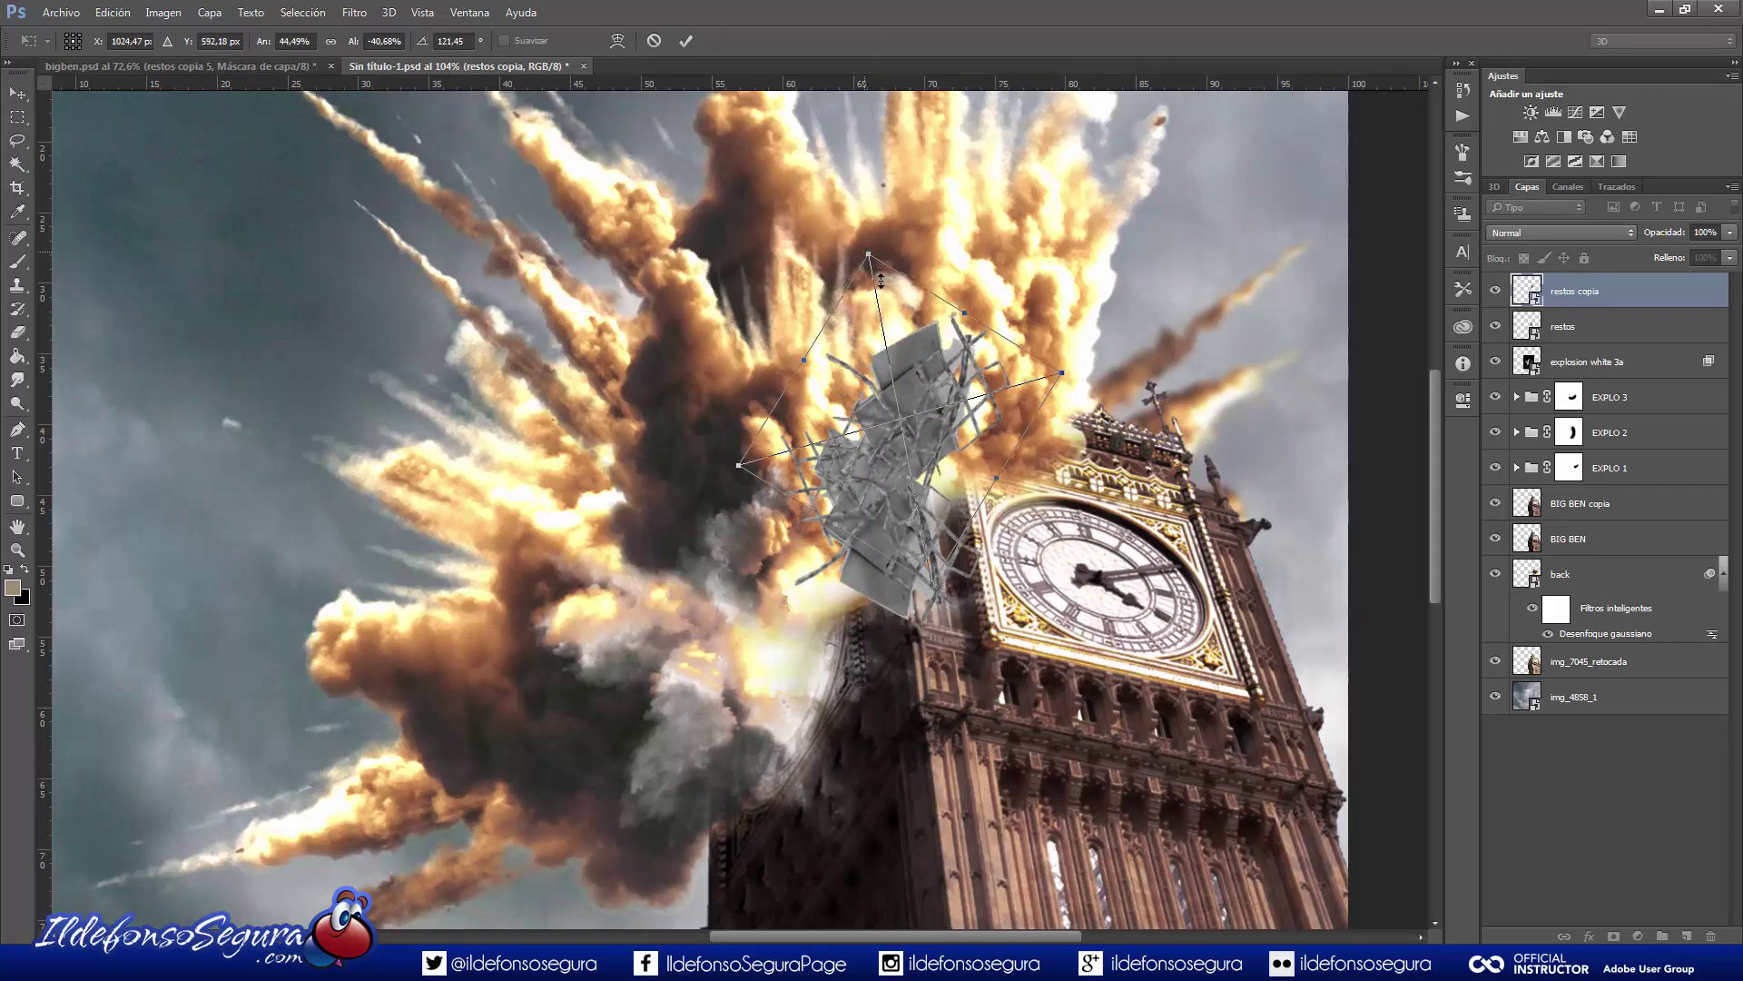
drag(936, 361, 950, 345)
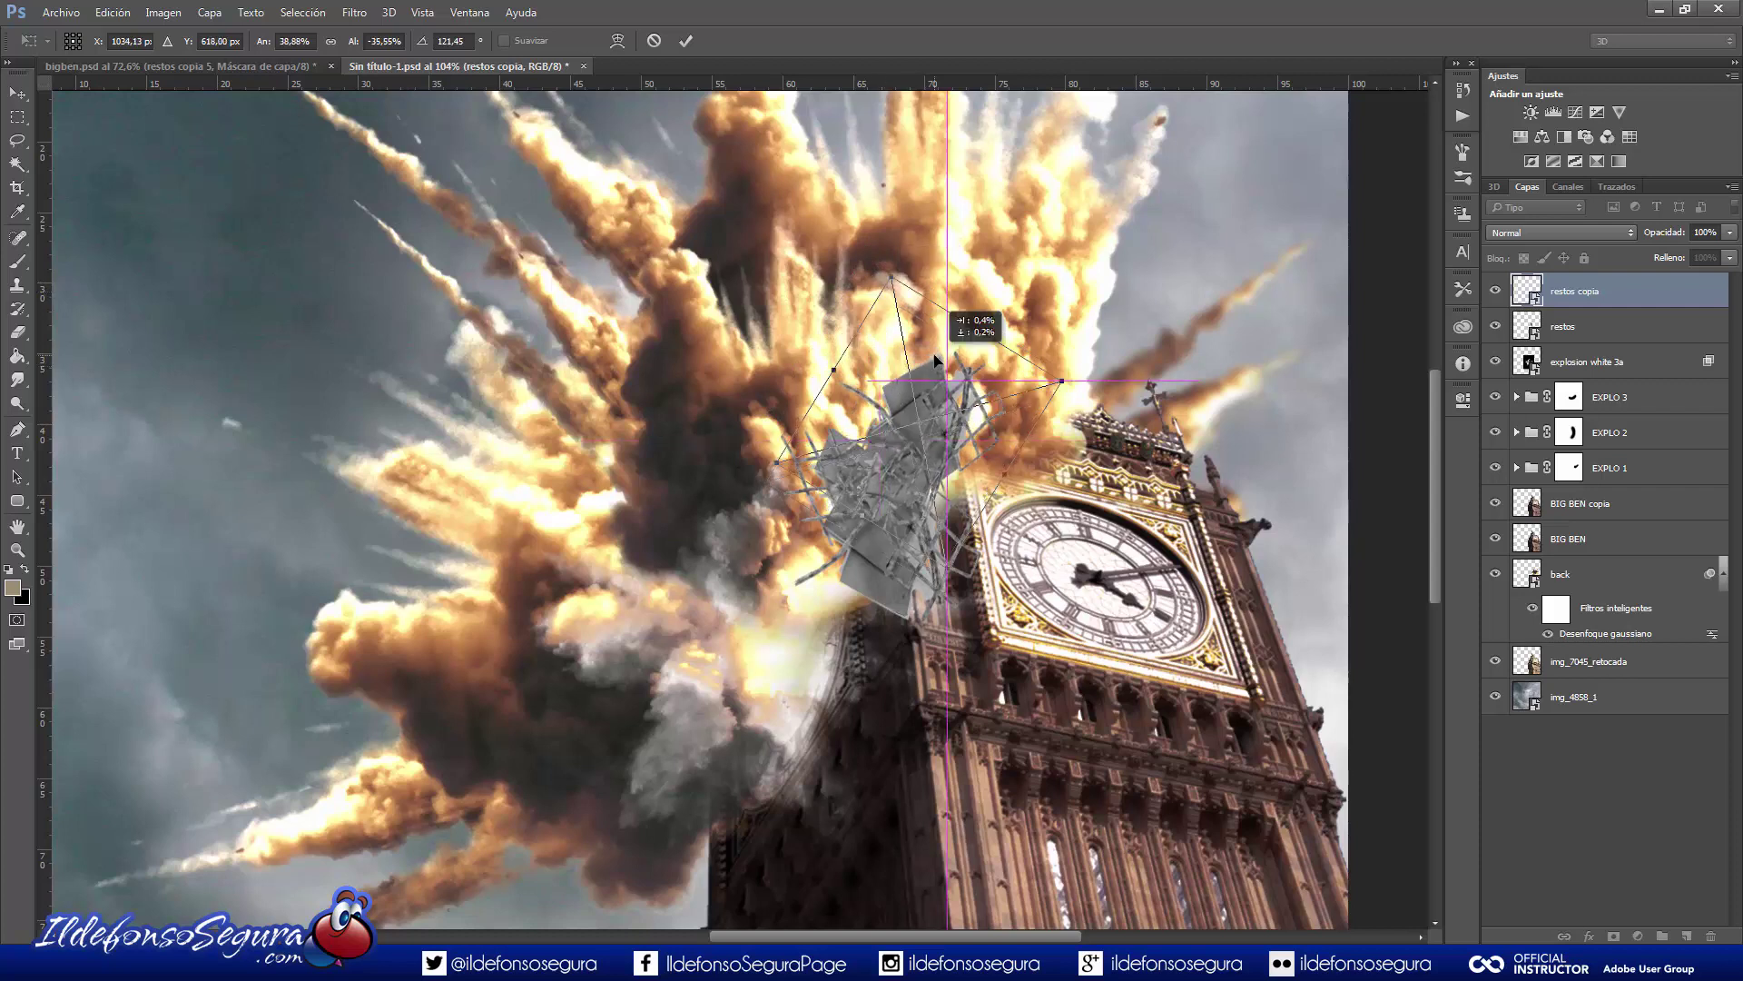
click(687, 39)
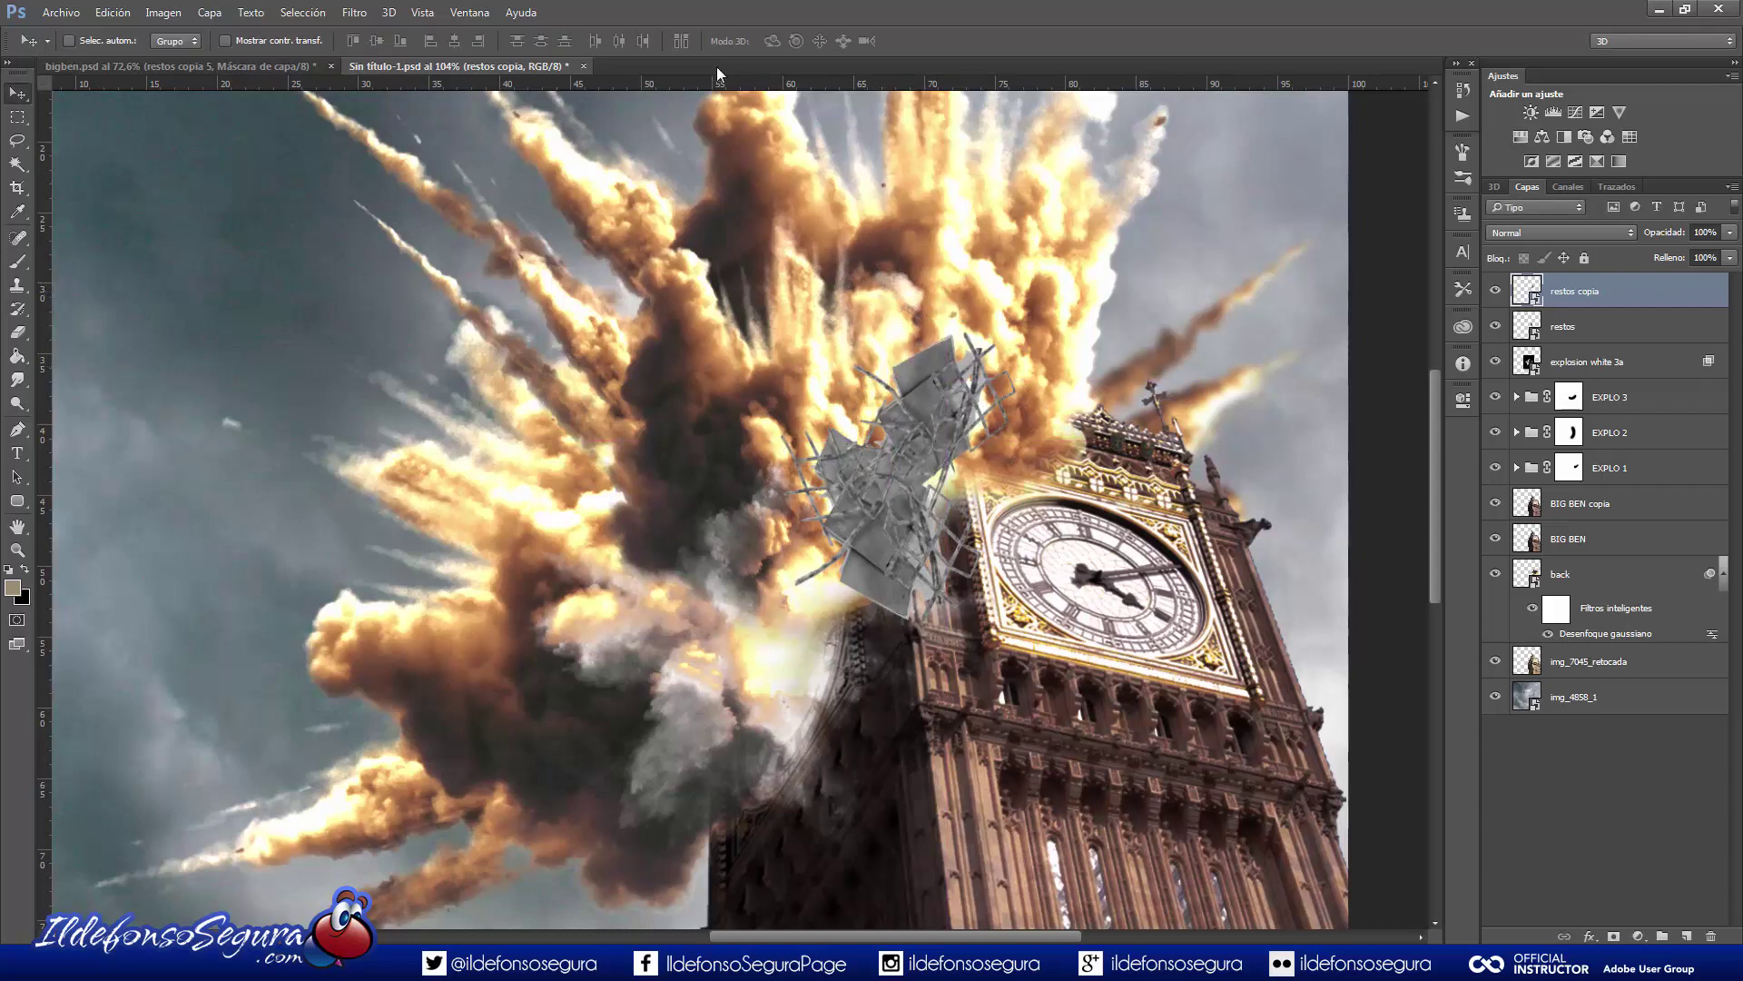
Merge restos into restos copia, then shrink the debris to about 72% and tilt it about 20°.
shift+click(1581, 326)
key(ctrl+e)
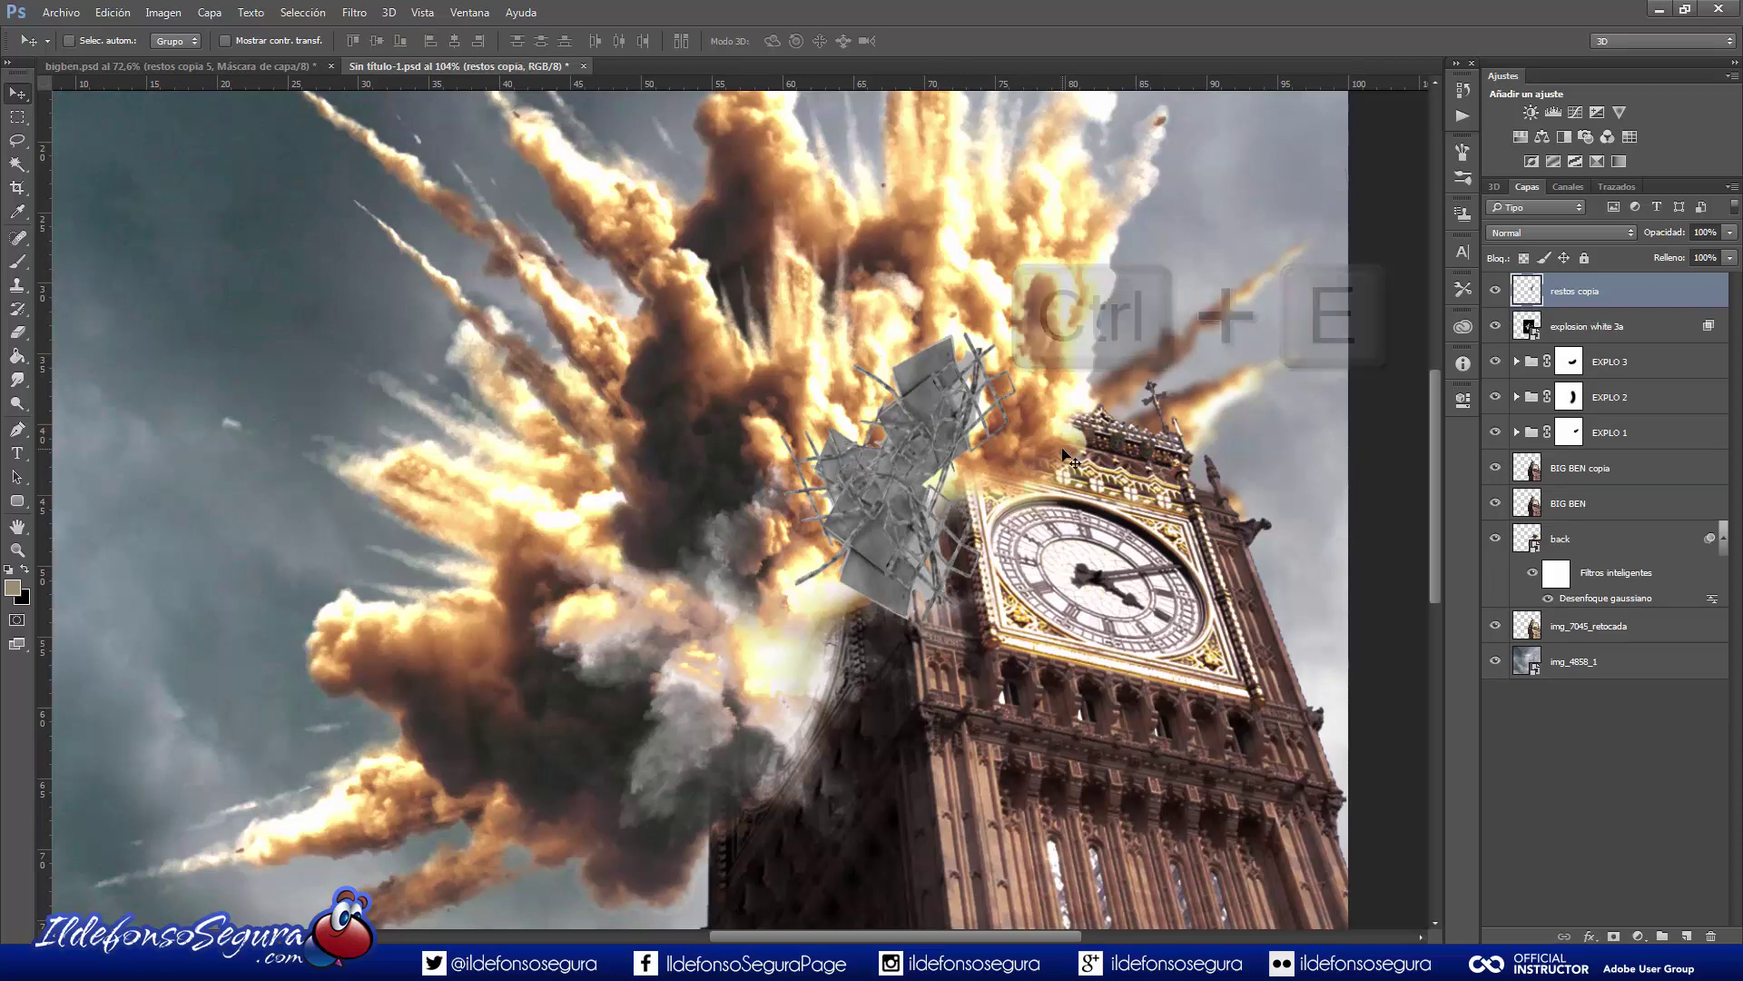
key(ctrl+t)
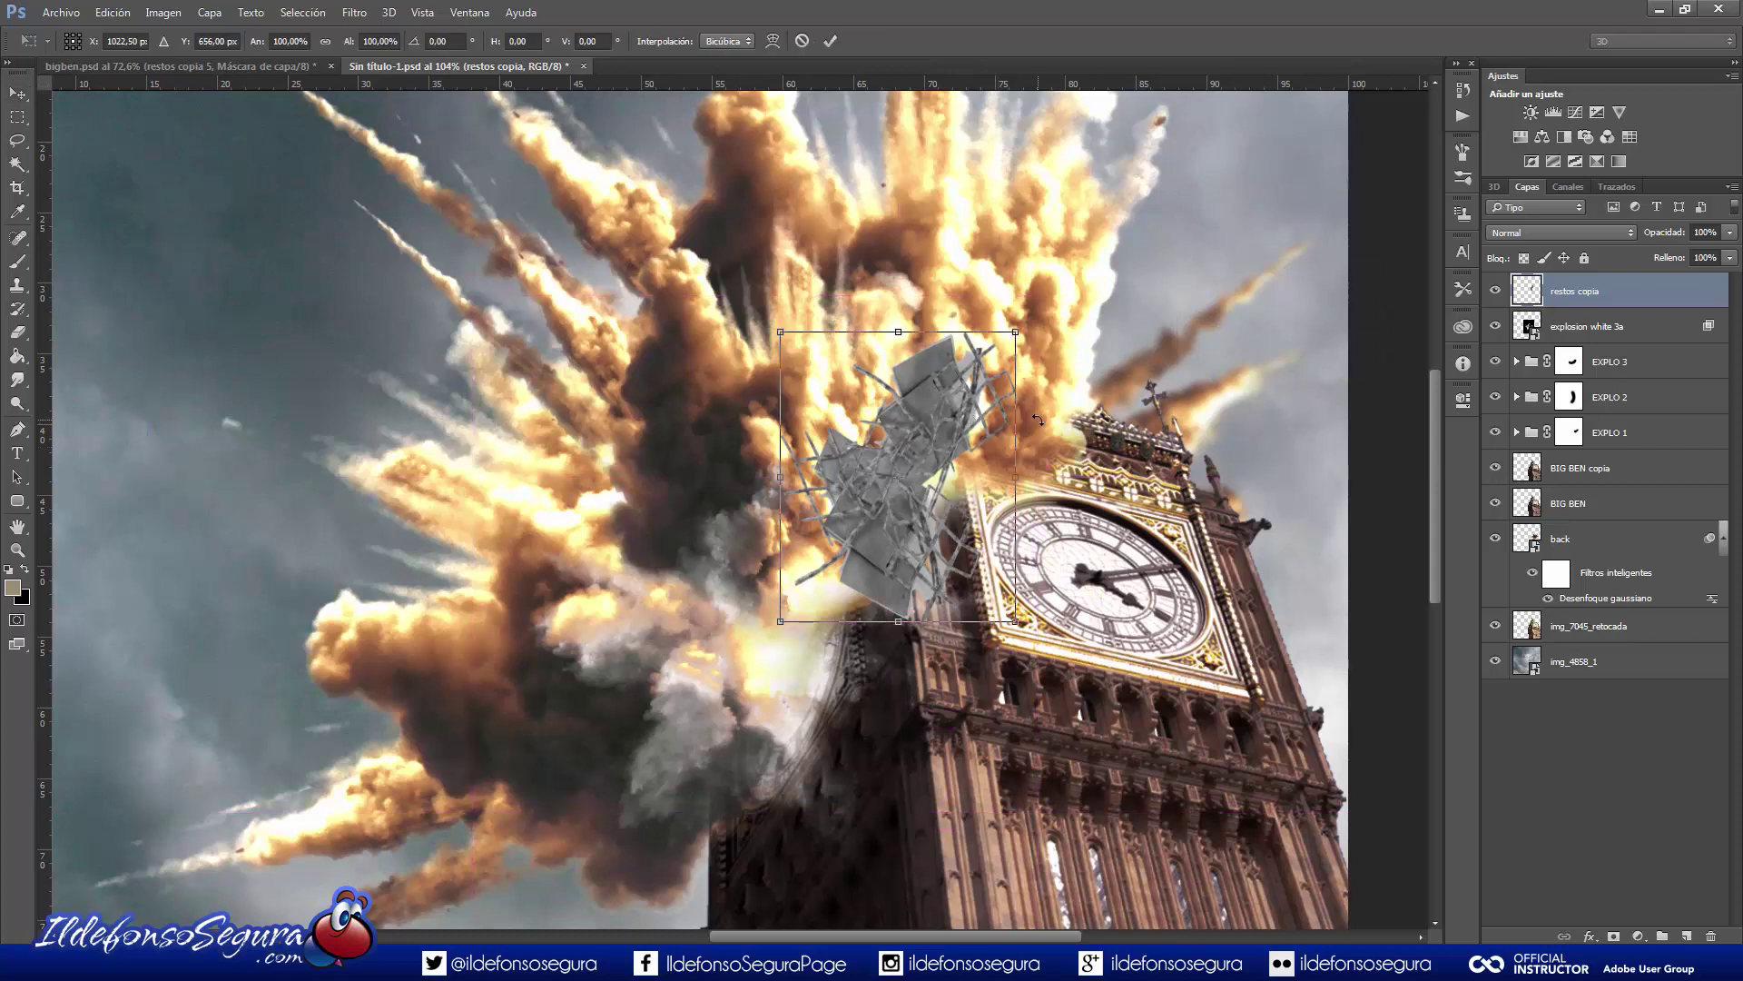
drag(1010, 336, 962, 395)
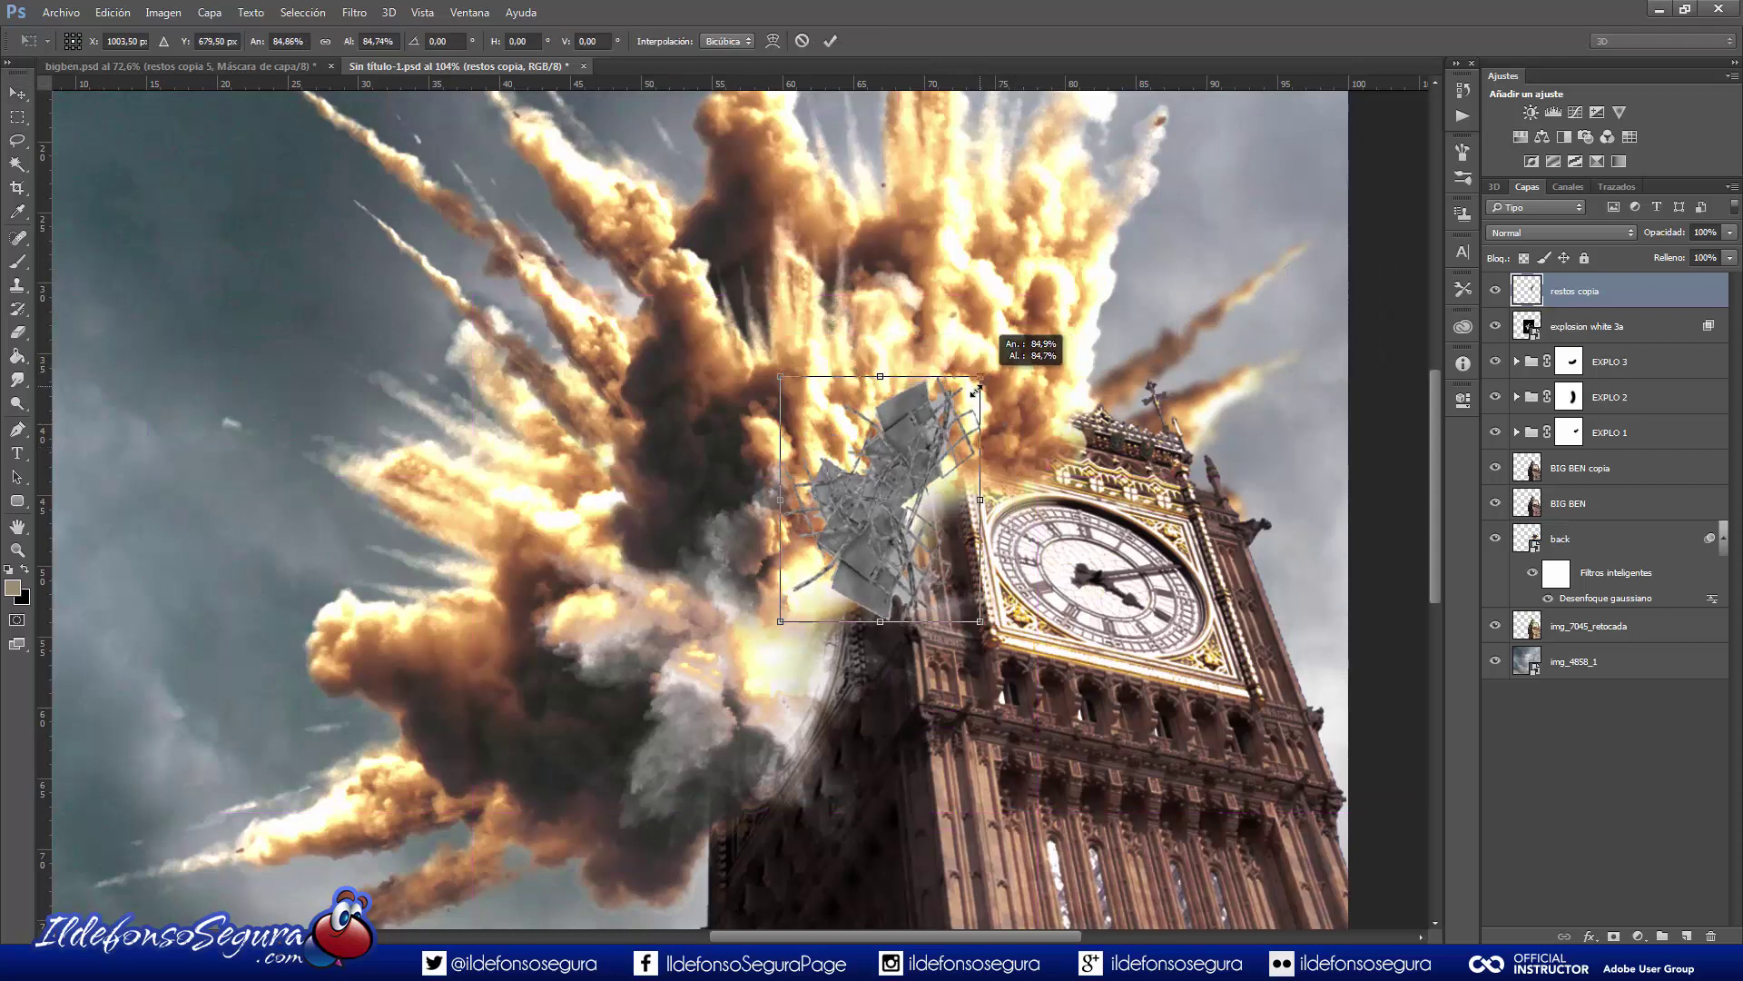
drag(1022, 497, 1012, 444)
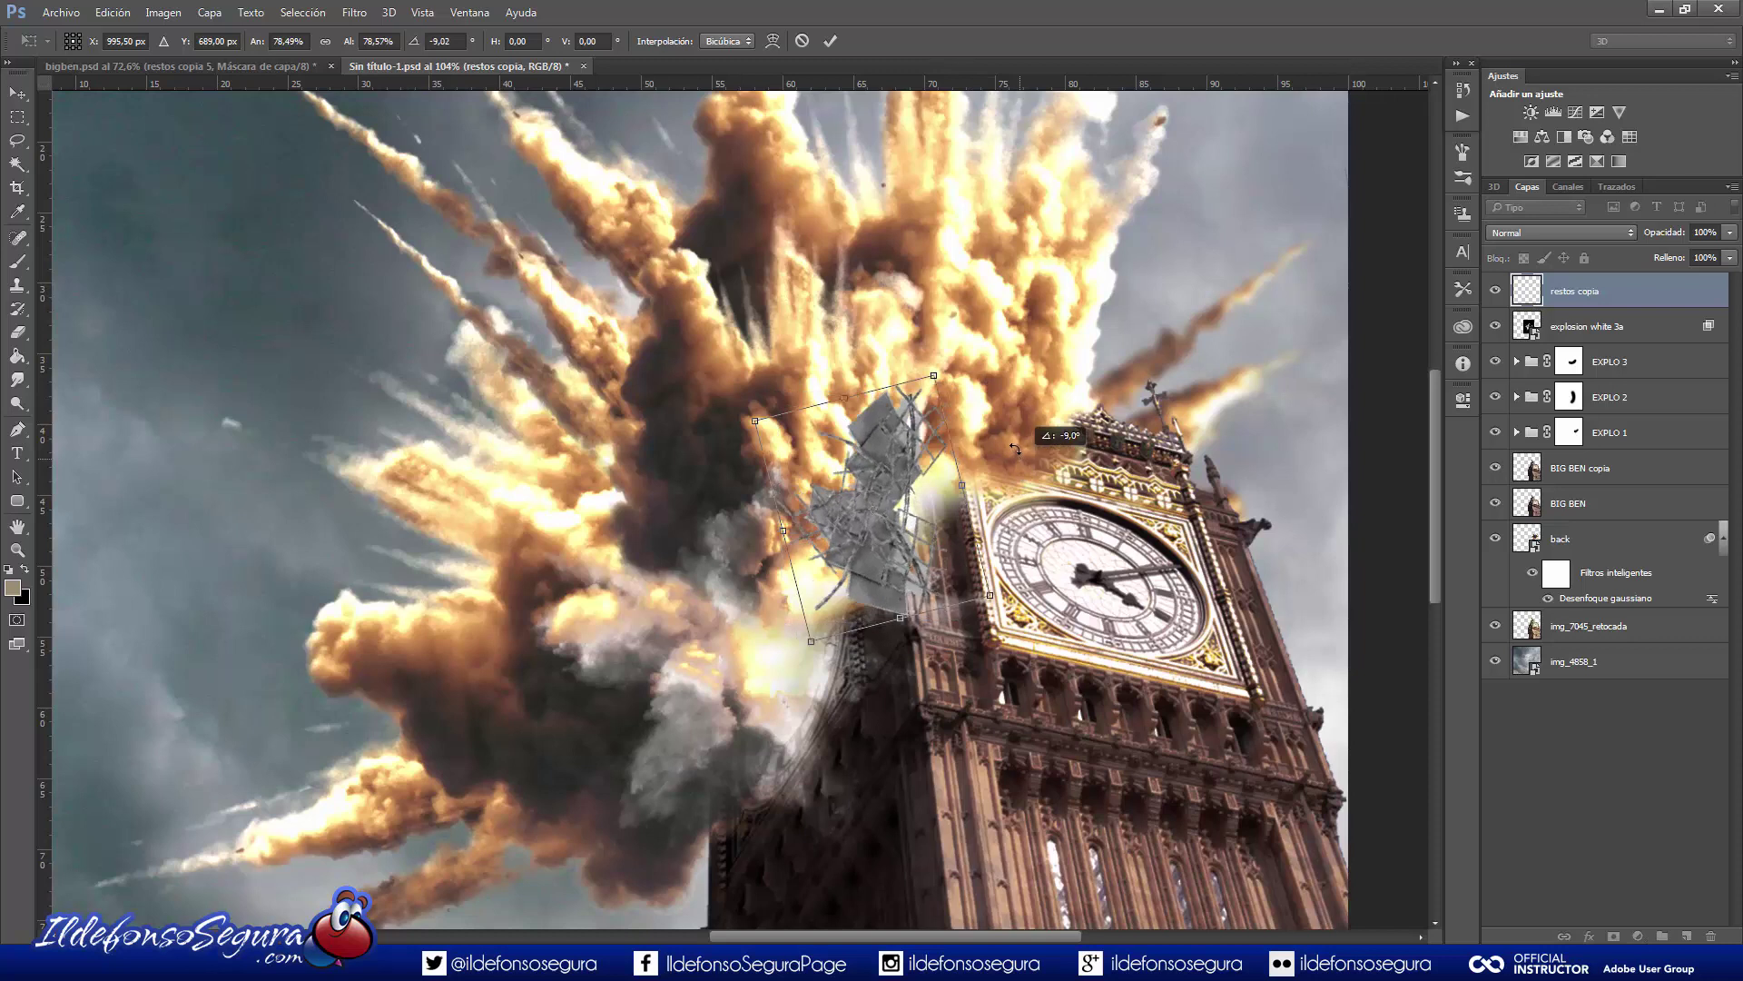
drag(921, 371, 909, 398)
drag(919, 509, 931, 509)
click(829, 41)
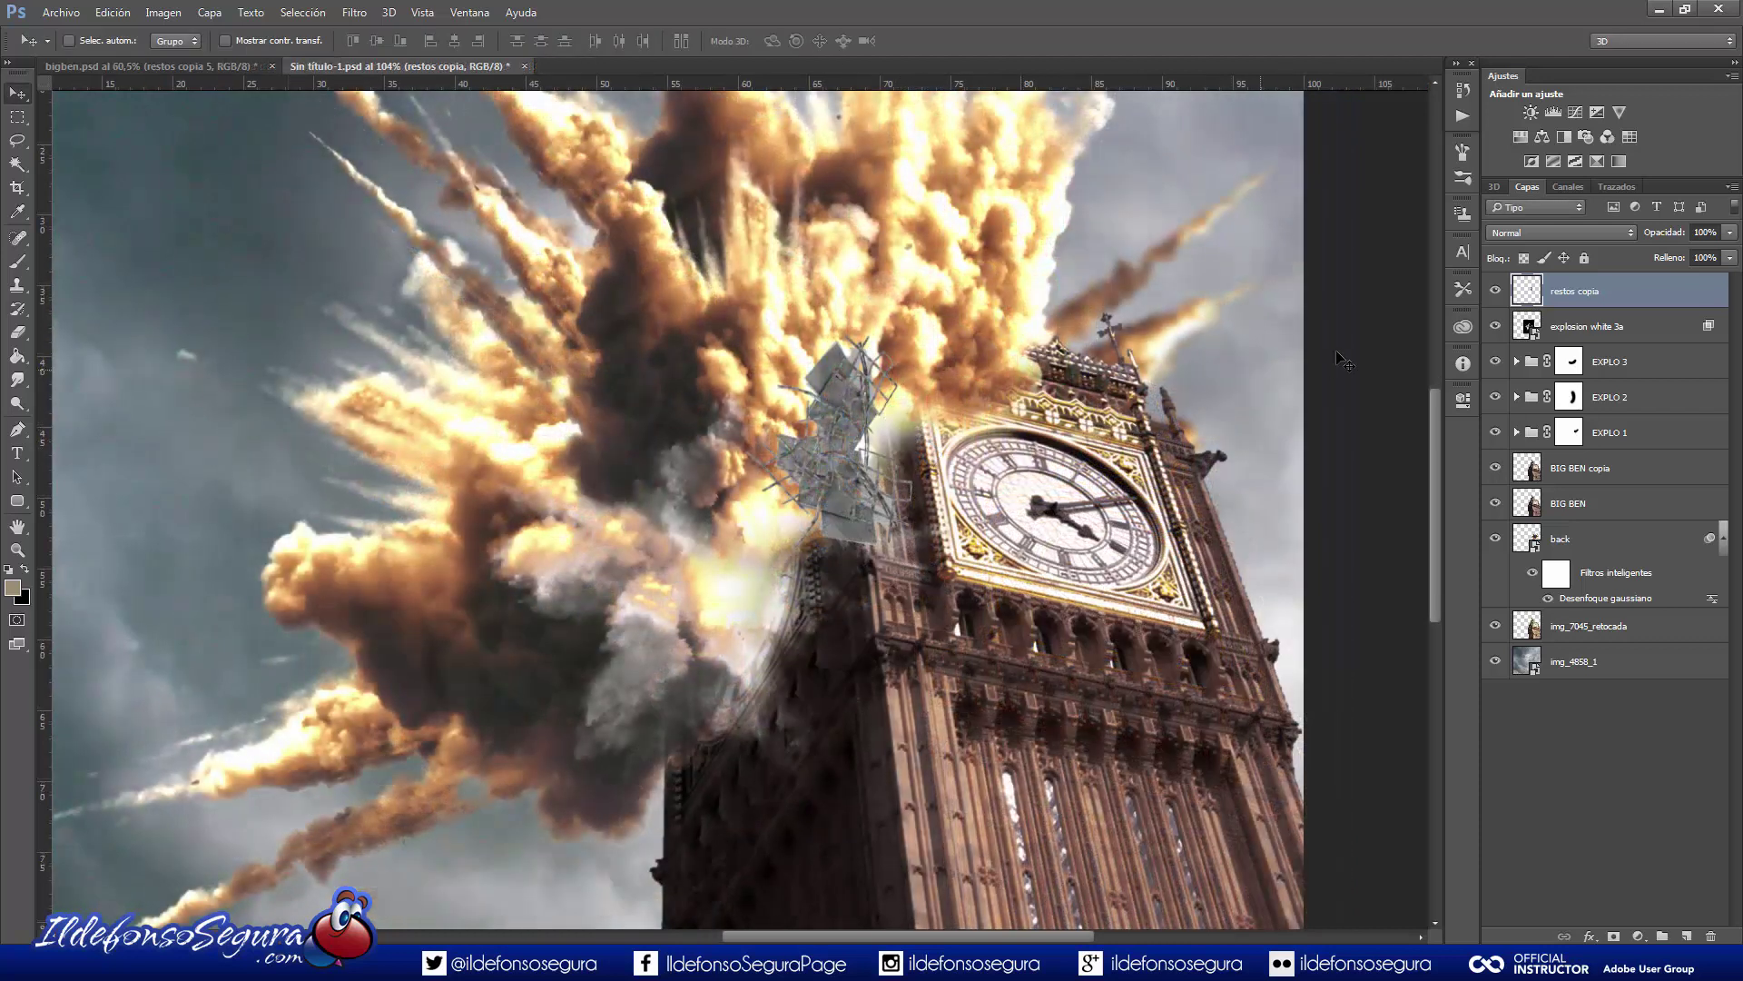
Add a layer mask to restos copia and fill it with Filtro > Interpretar > Nubes clouds.
click(1616, 936)
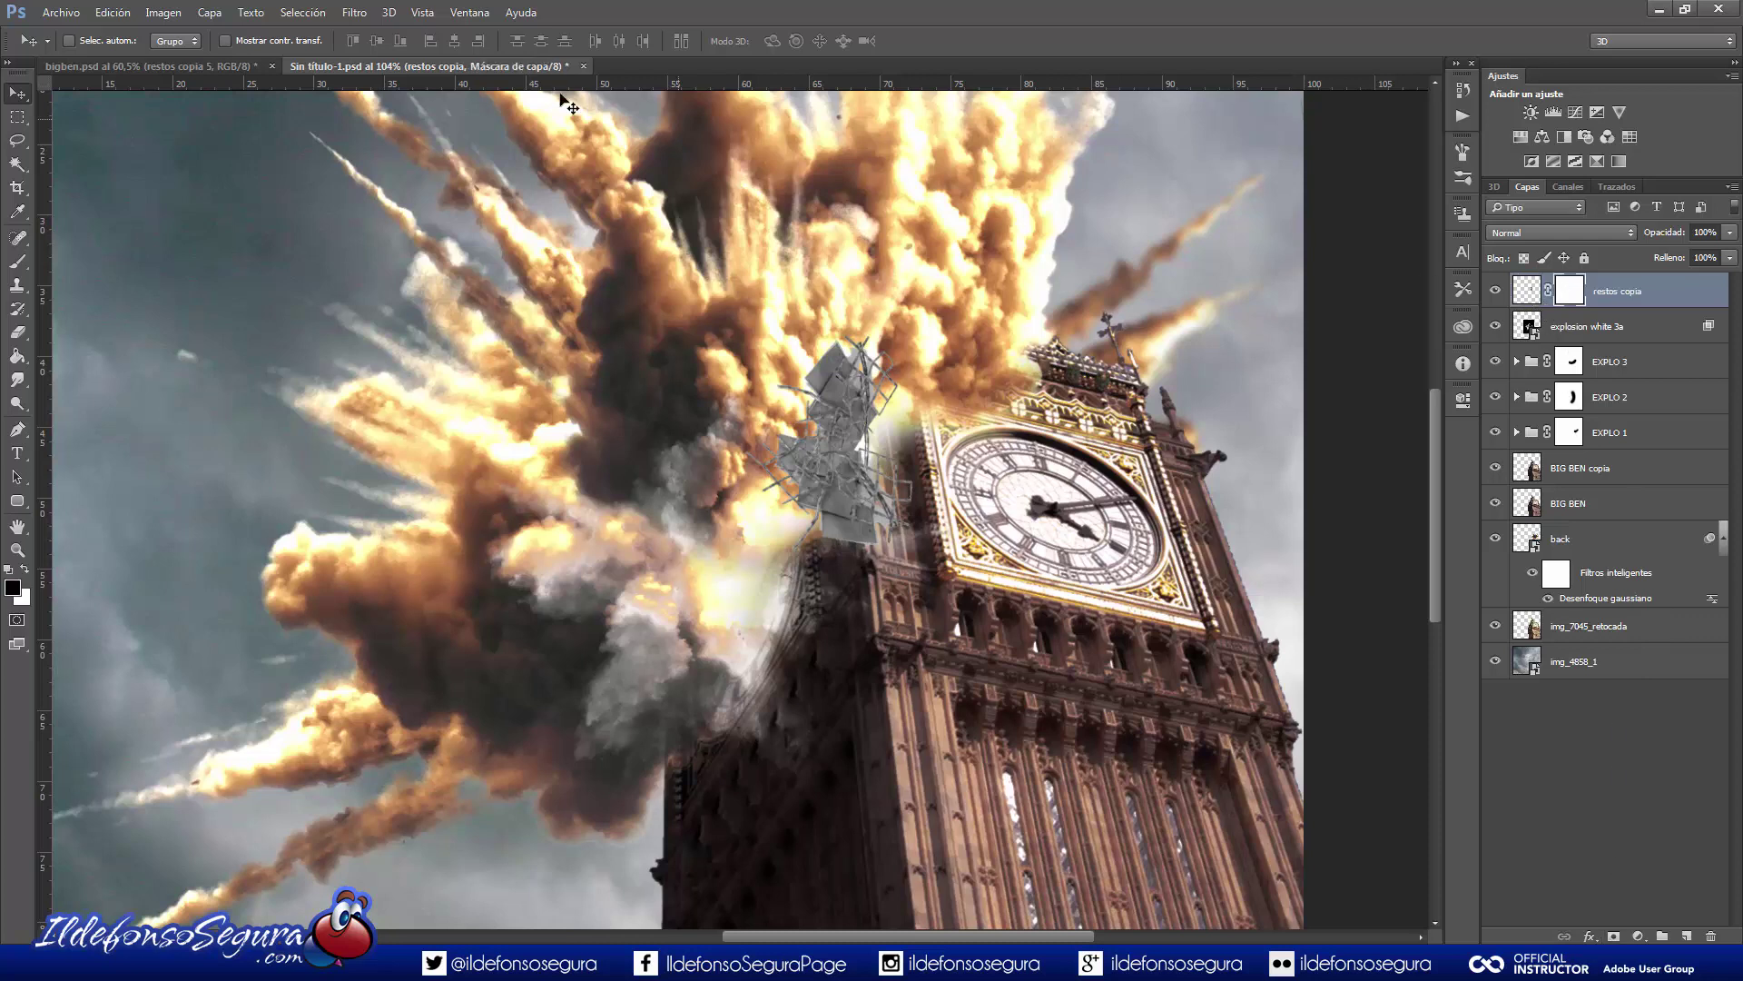
click(343, 13)
mouse_move(409, 298)
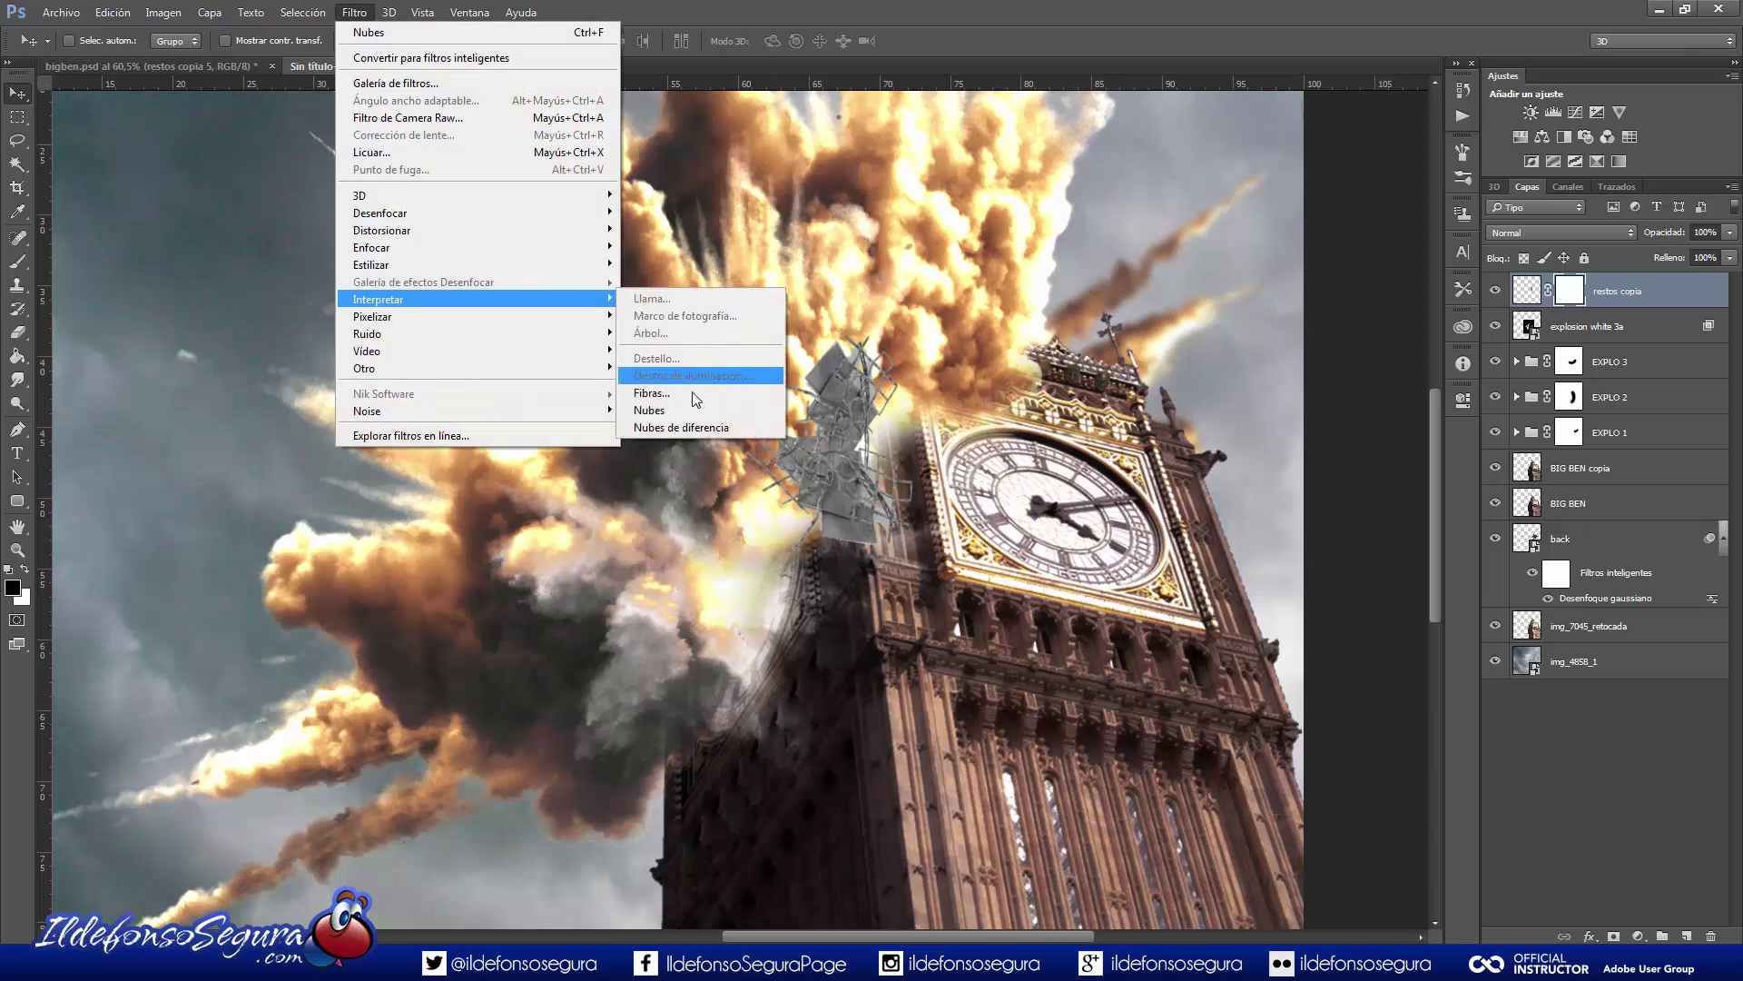
click(683, 410)
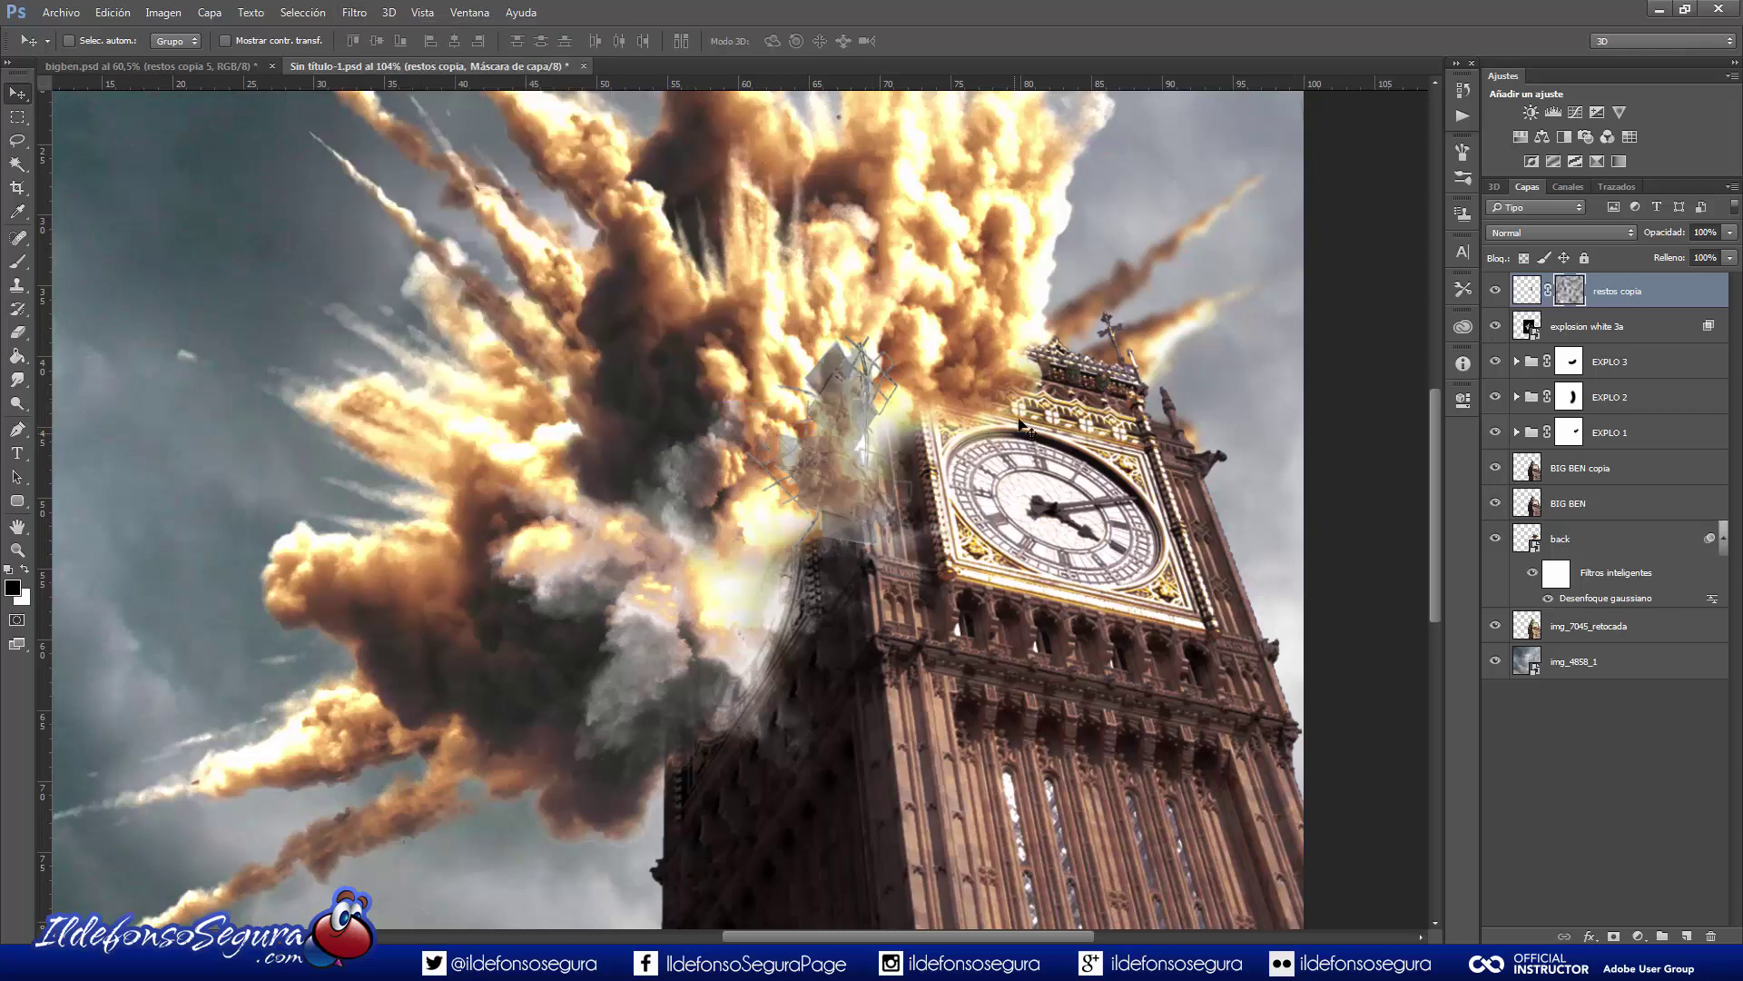
Apply Levels 51 / 0,64 / 235 to the restos copia cloud mask, then return to the composite view.
alt+click(1569, 291)
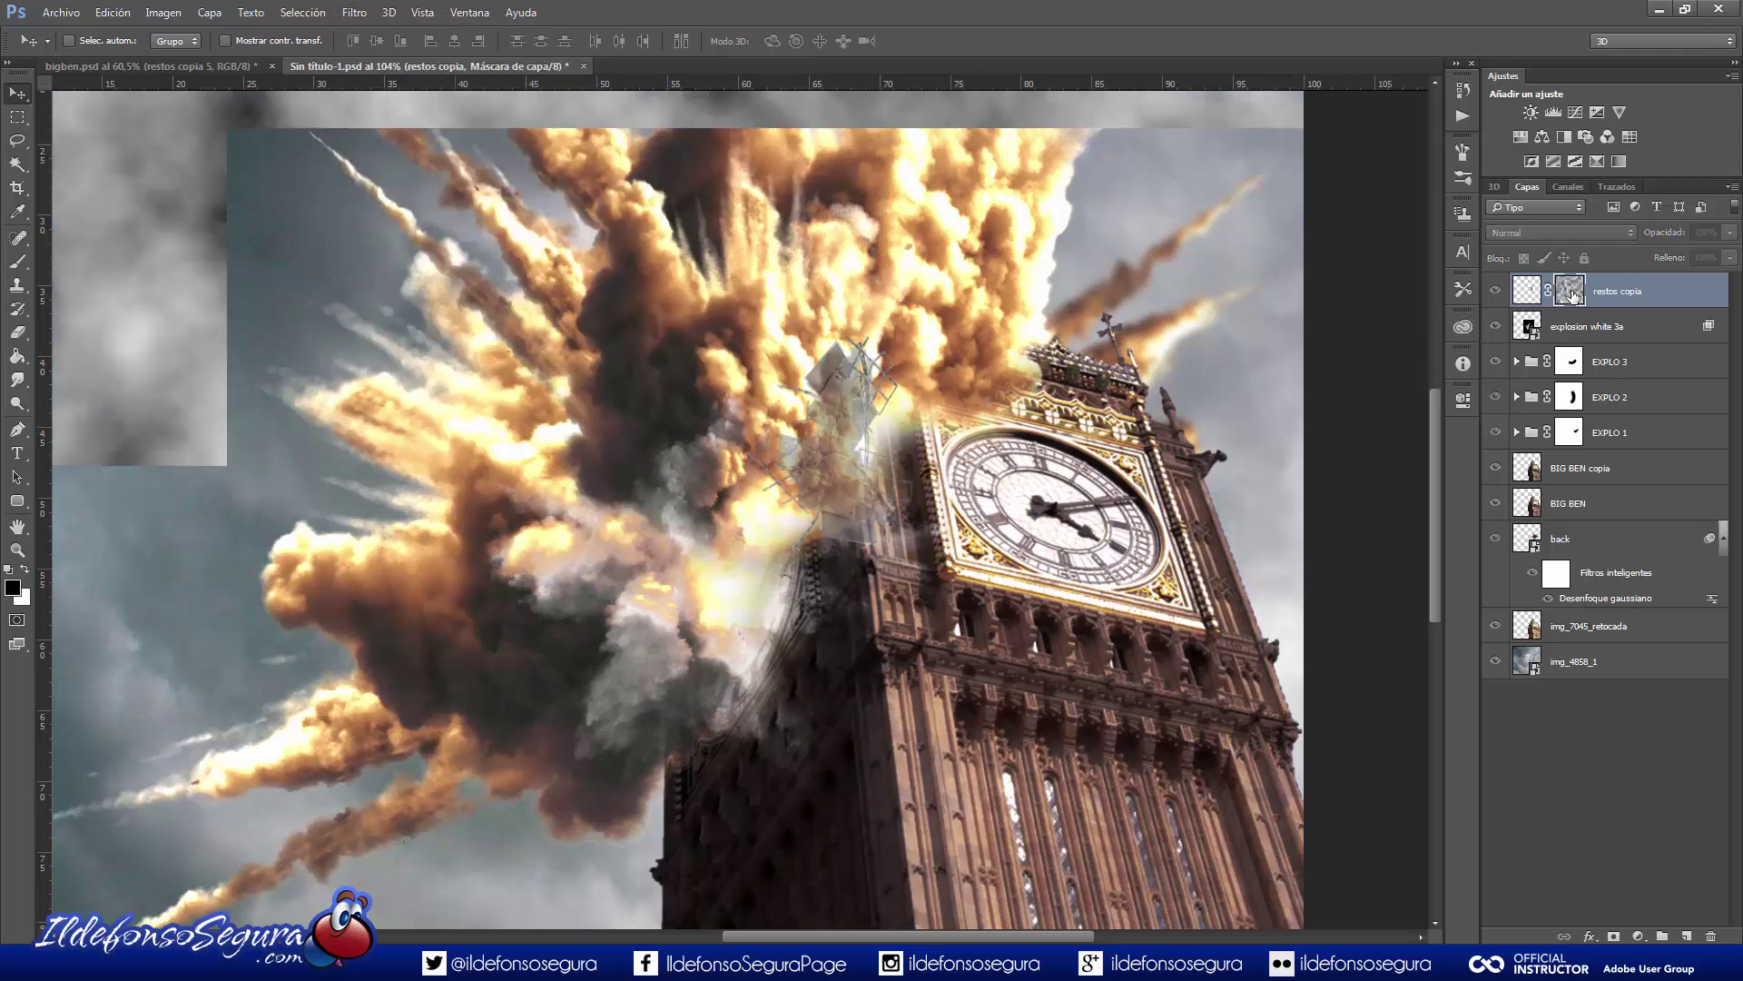
click(162, 13)
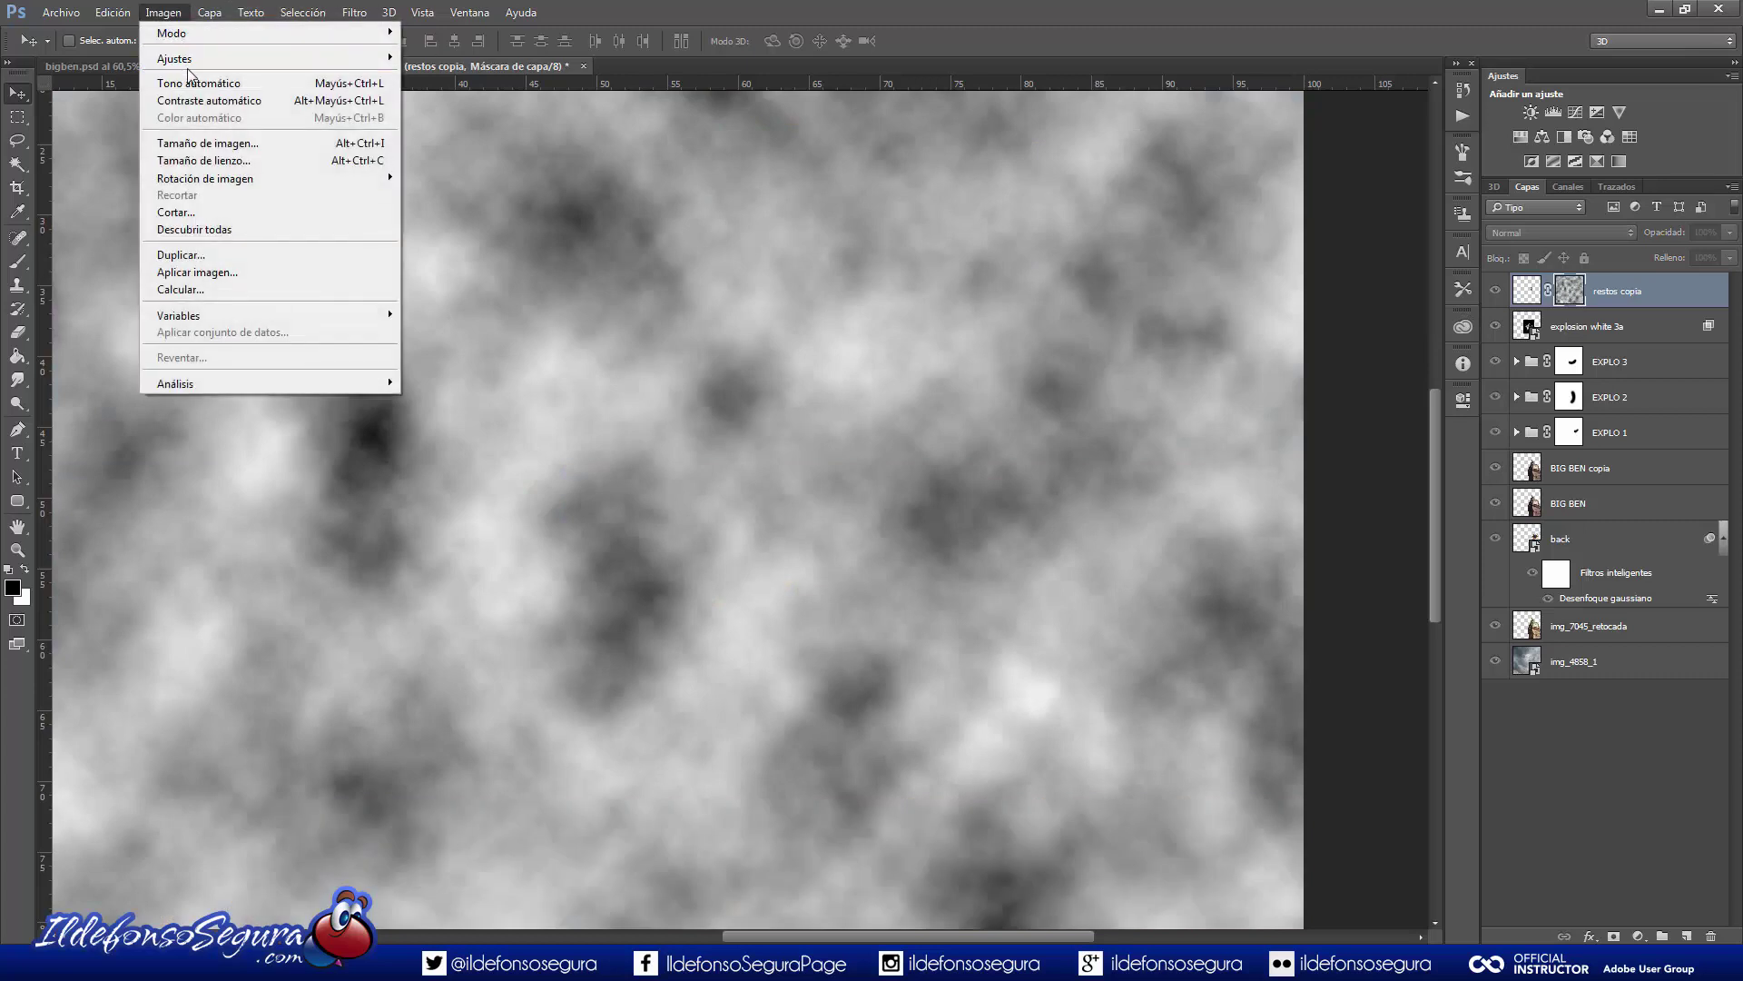
mouse_move(175, 58)
click(445, 80)
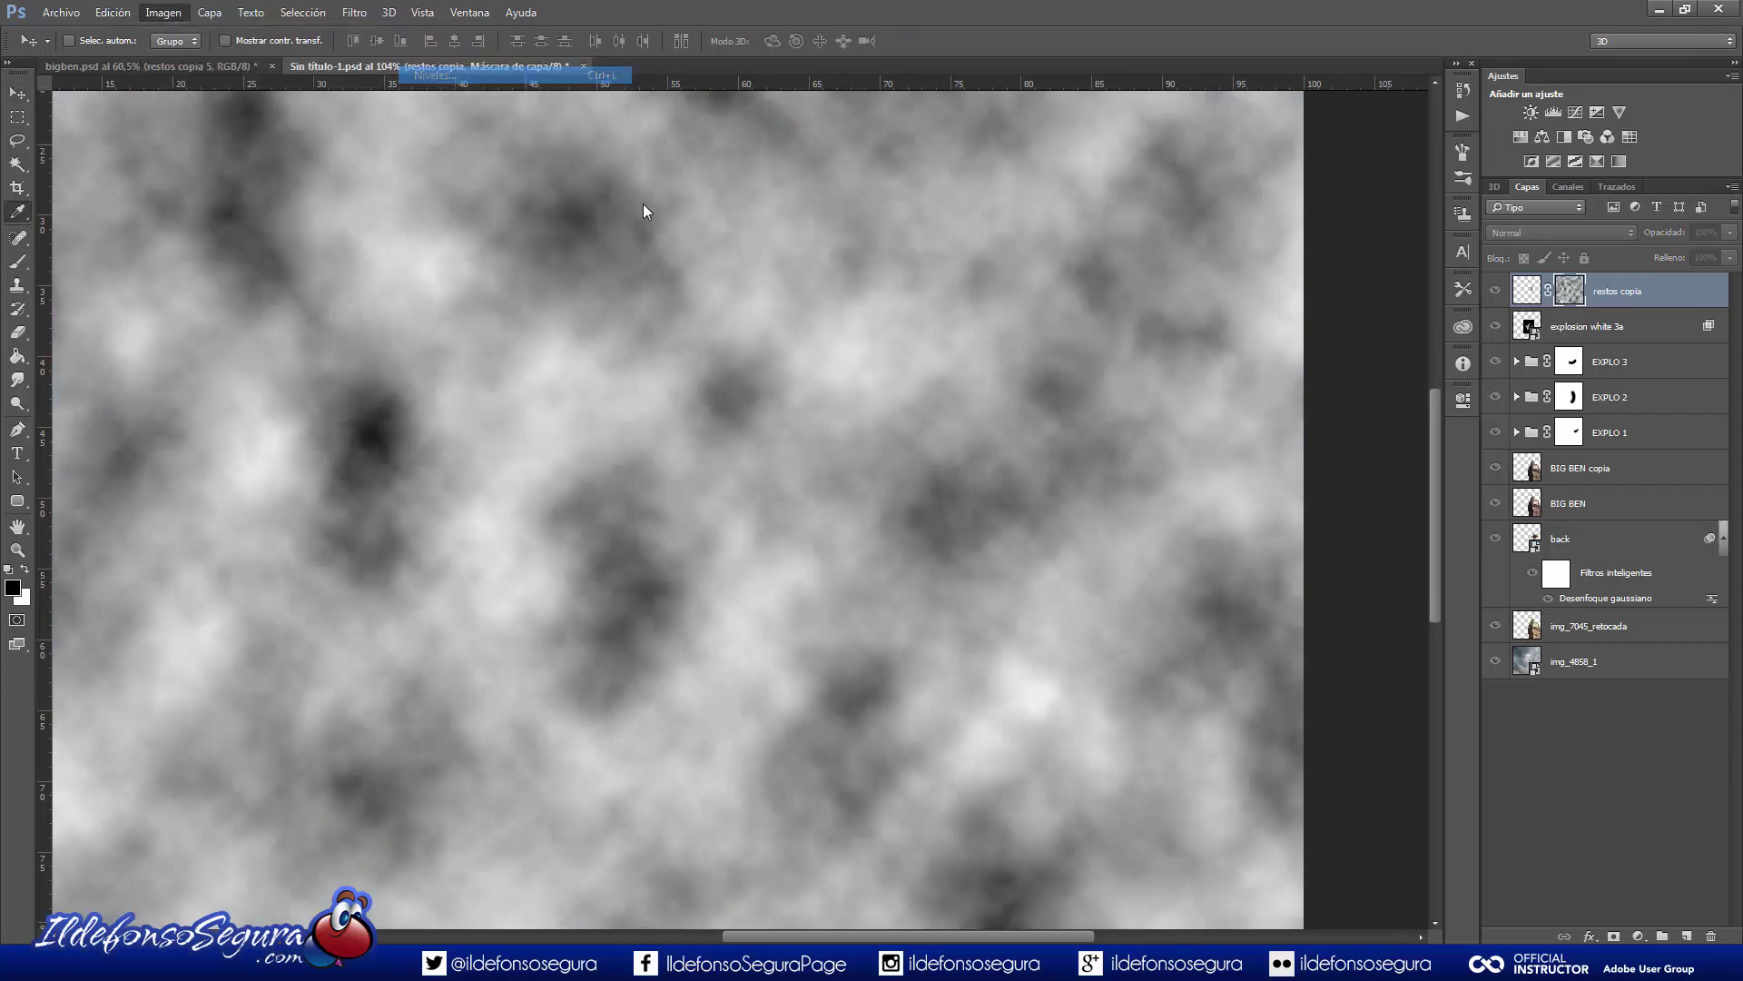
drag(936, 461, 957, 462)
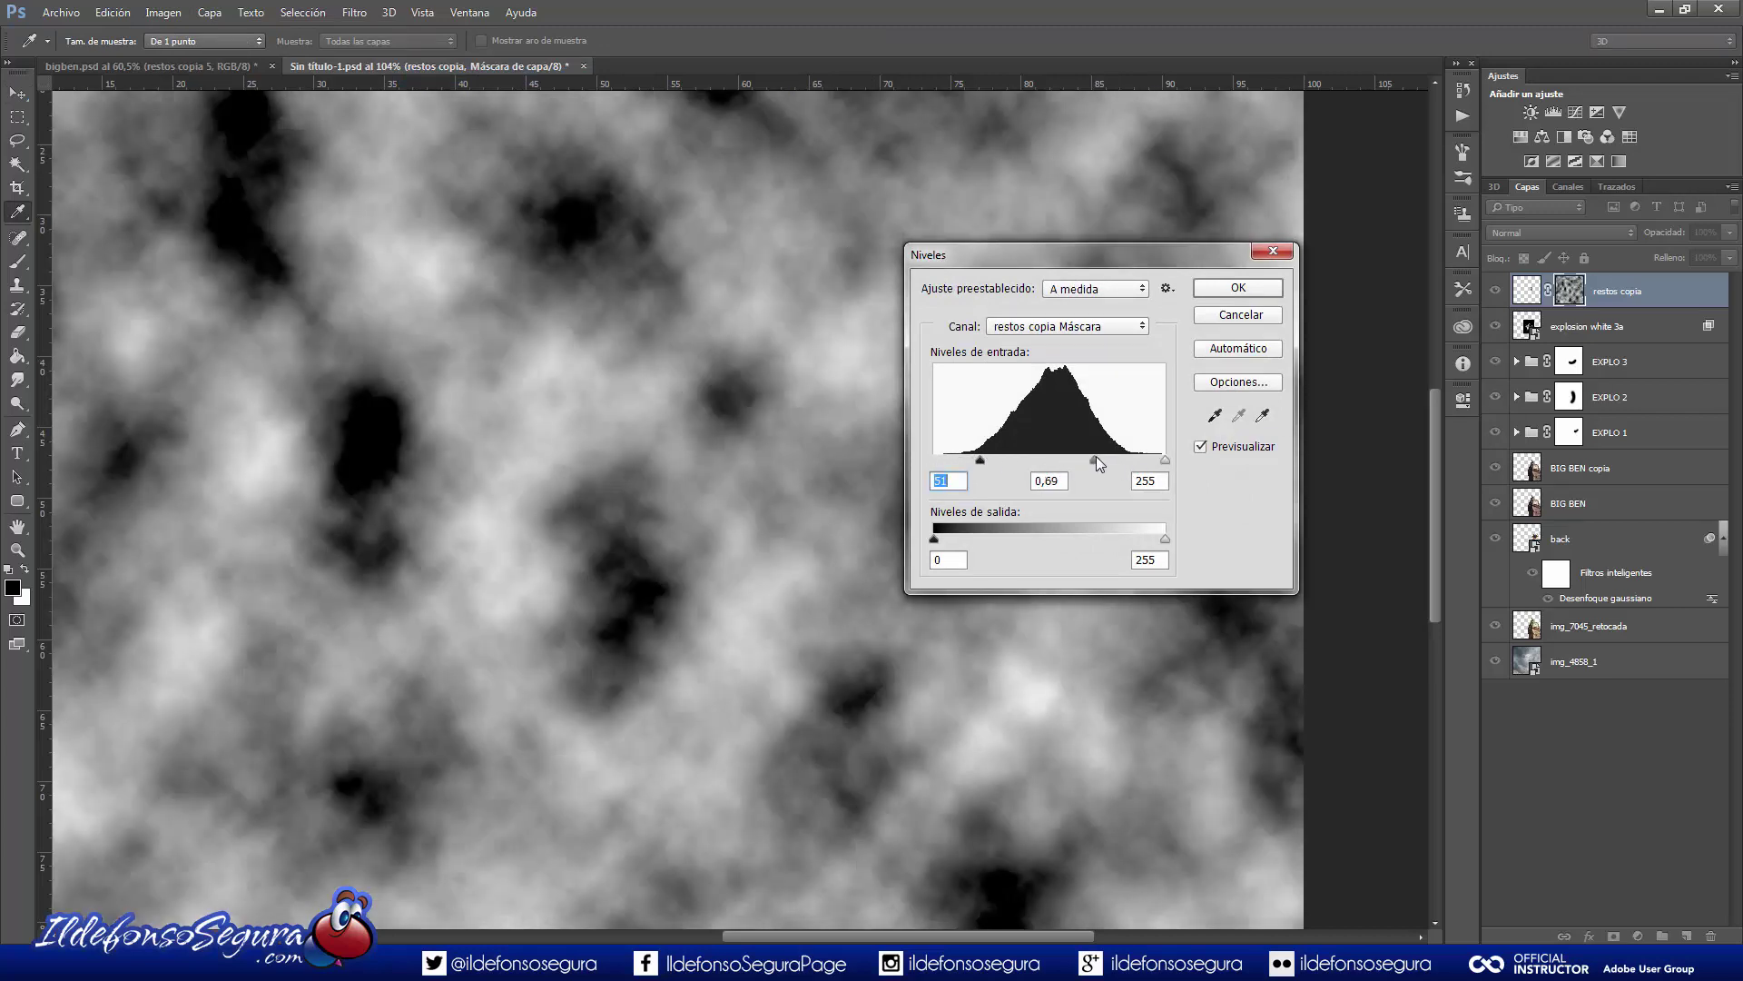
drag(1096, 462, 1148, 462)
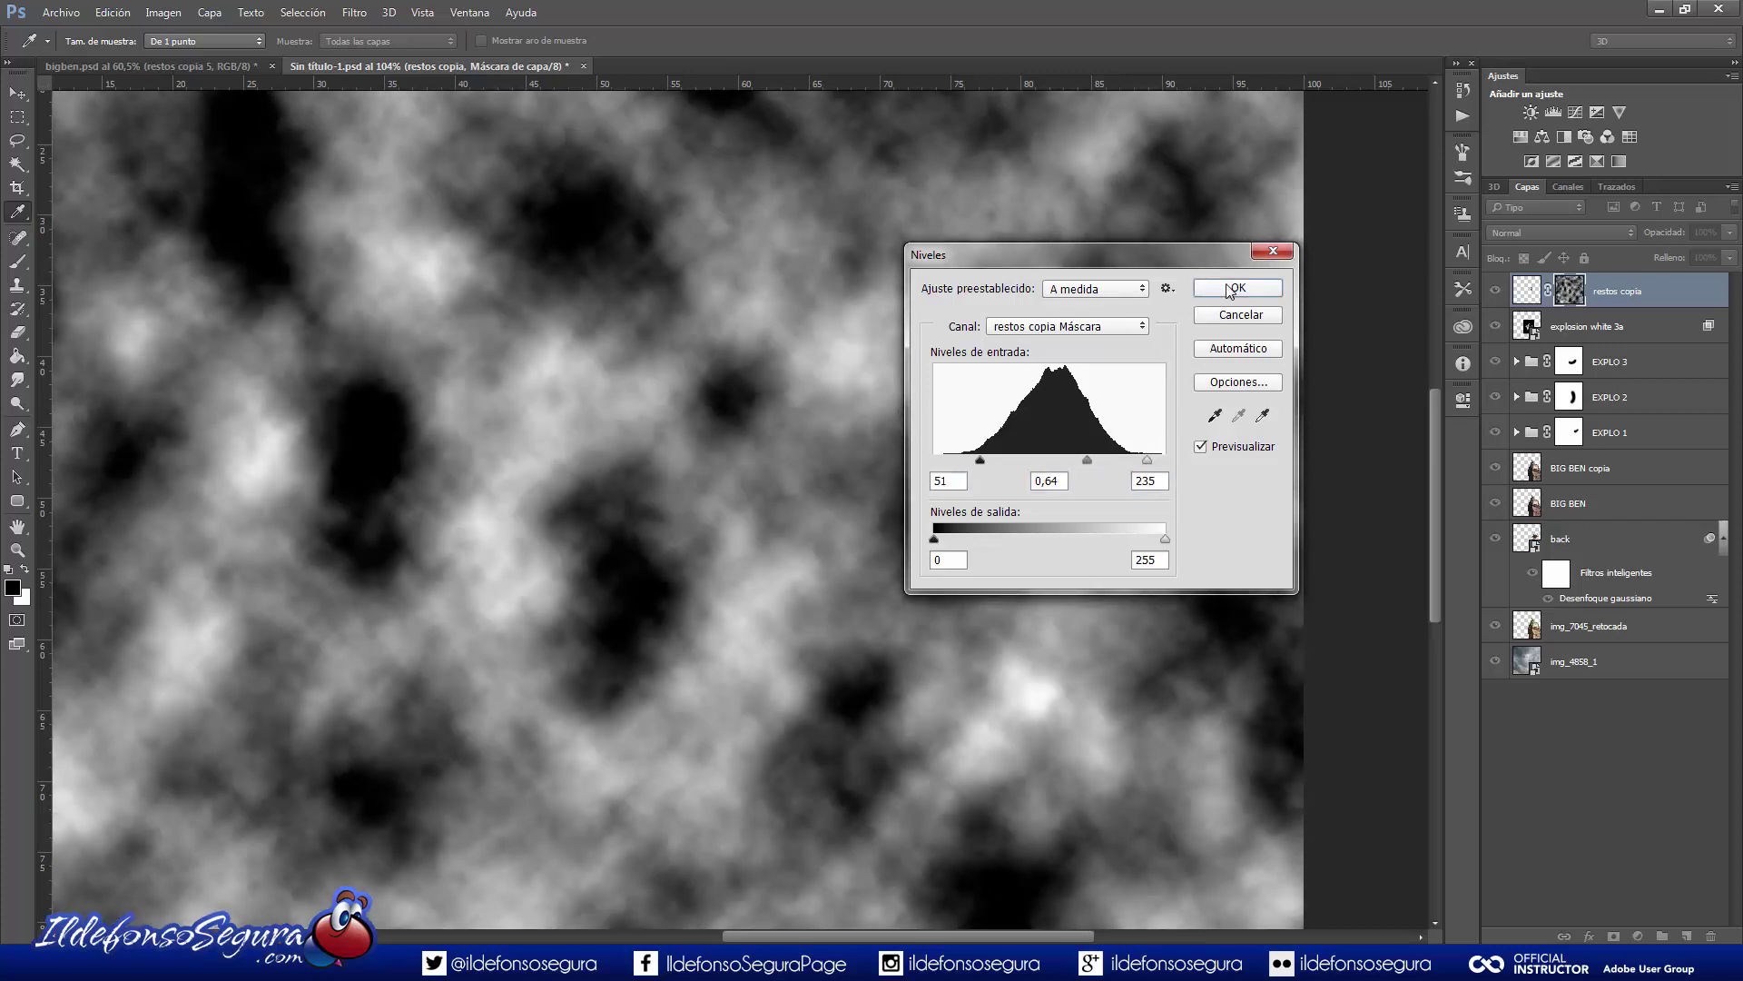
click(1235, 288)
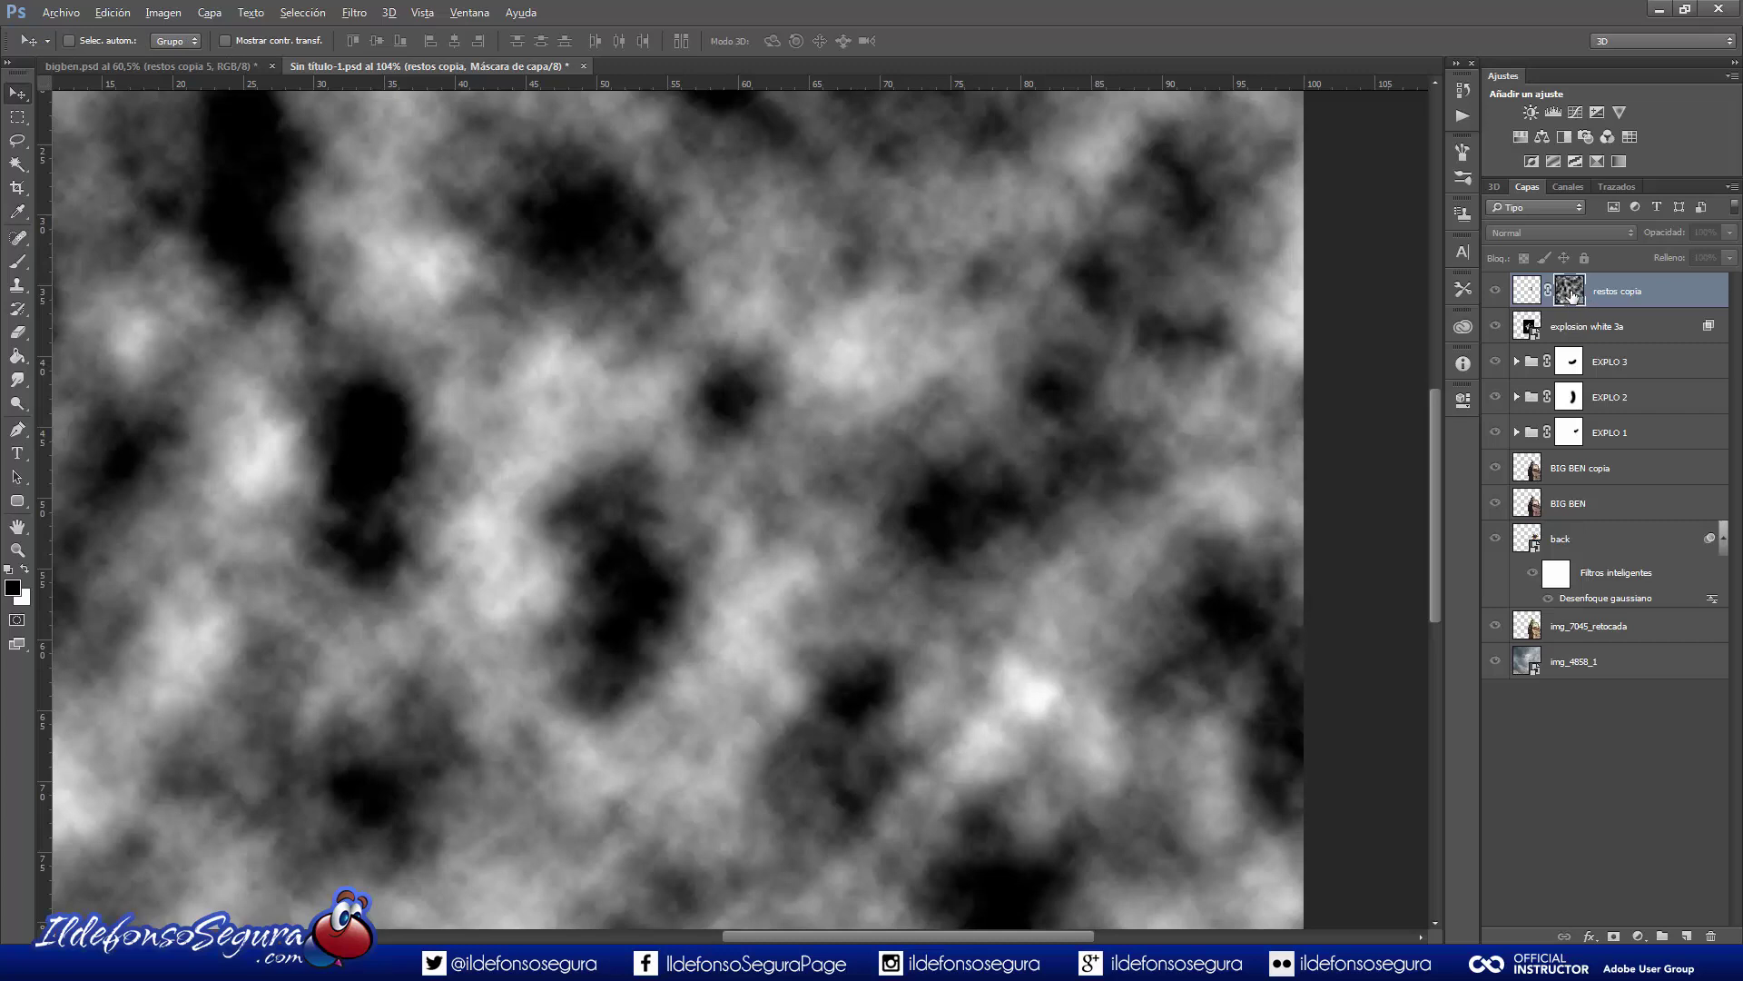
alt+click(1571, 292)
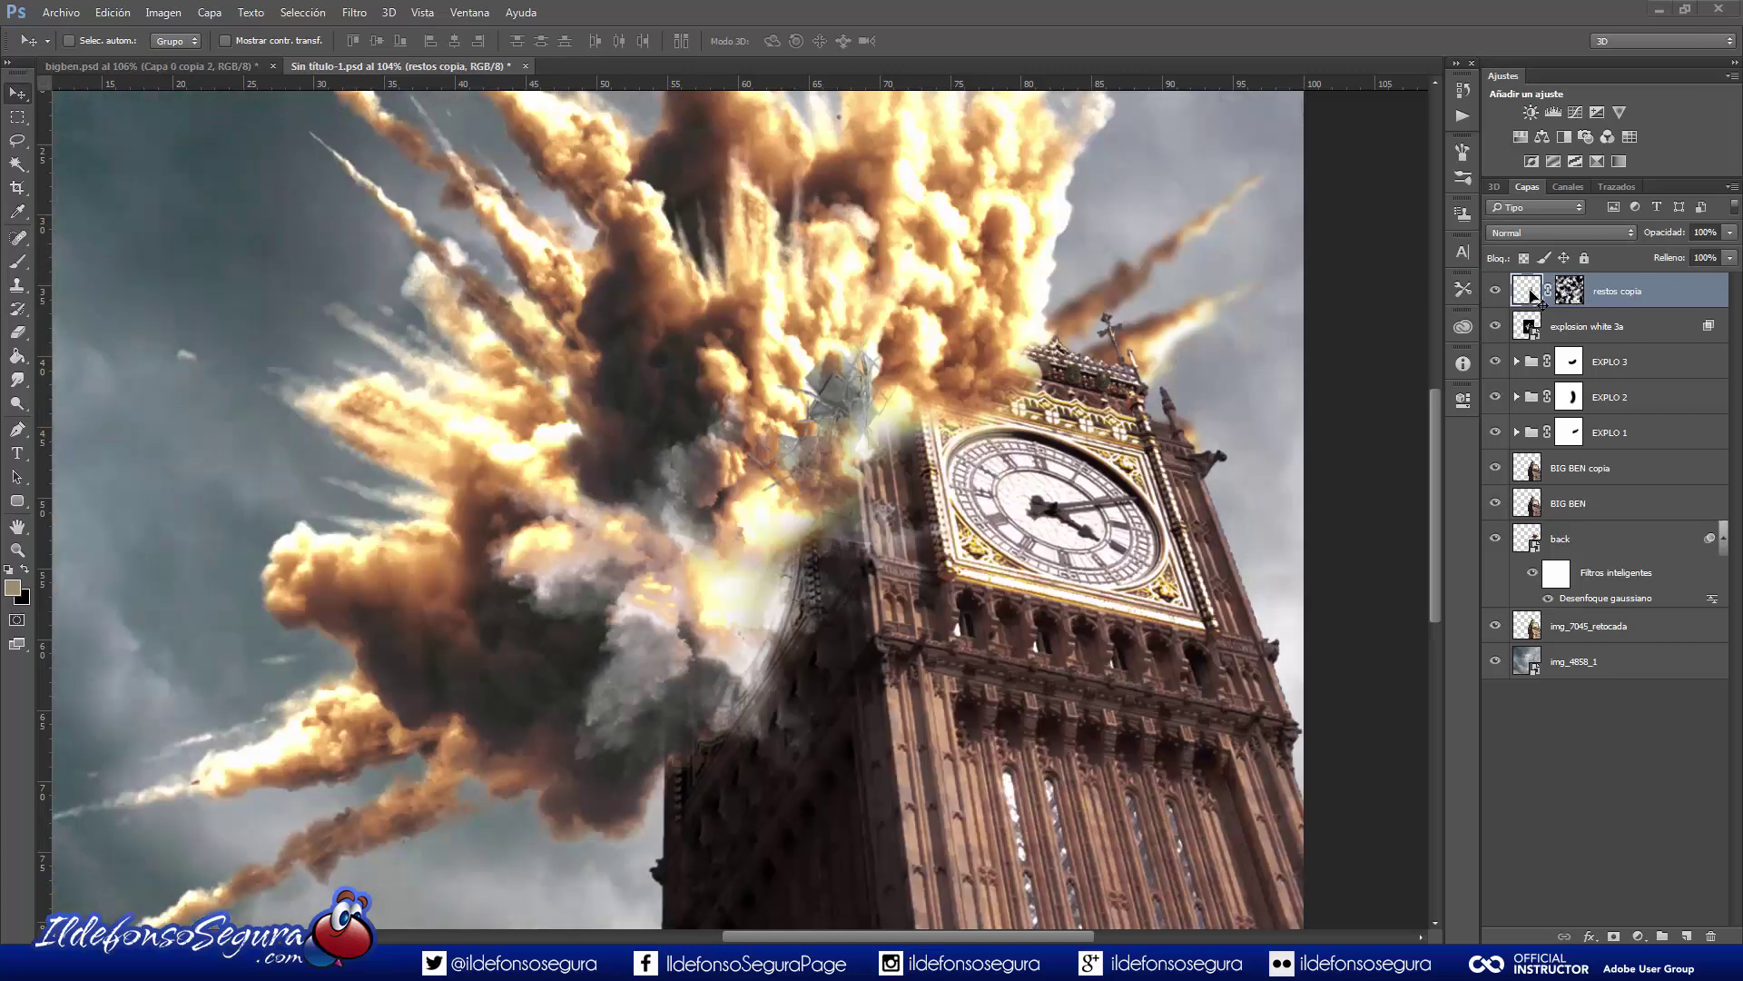
Duplicate the masked debris, unlink its mask, shrink to about 63%, rotate, and flip it horizontally.
key(ctrl+j)
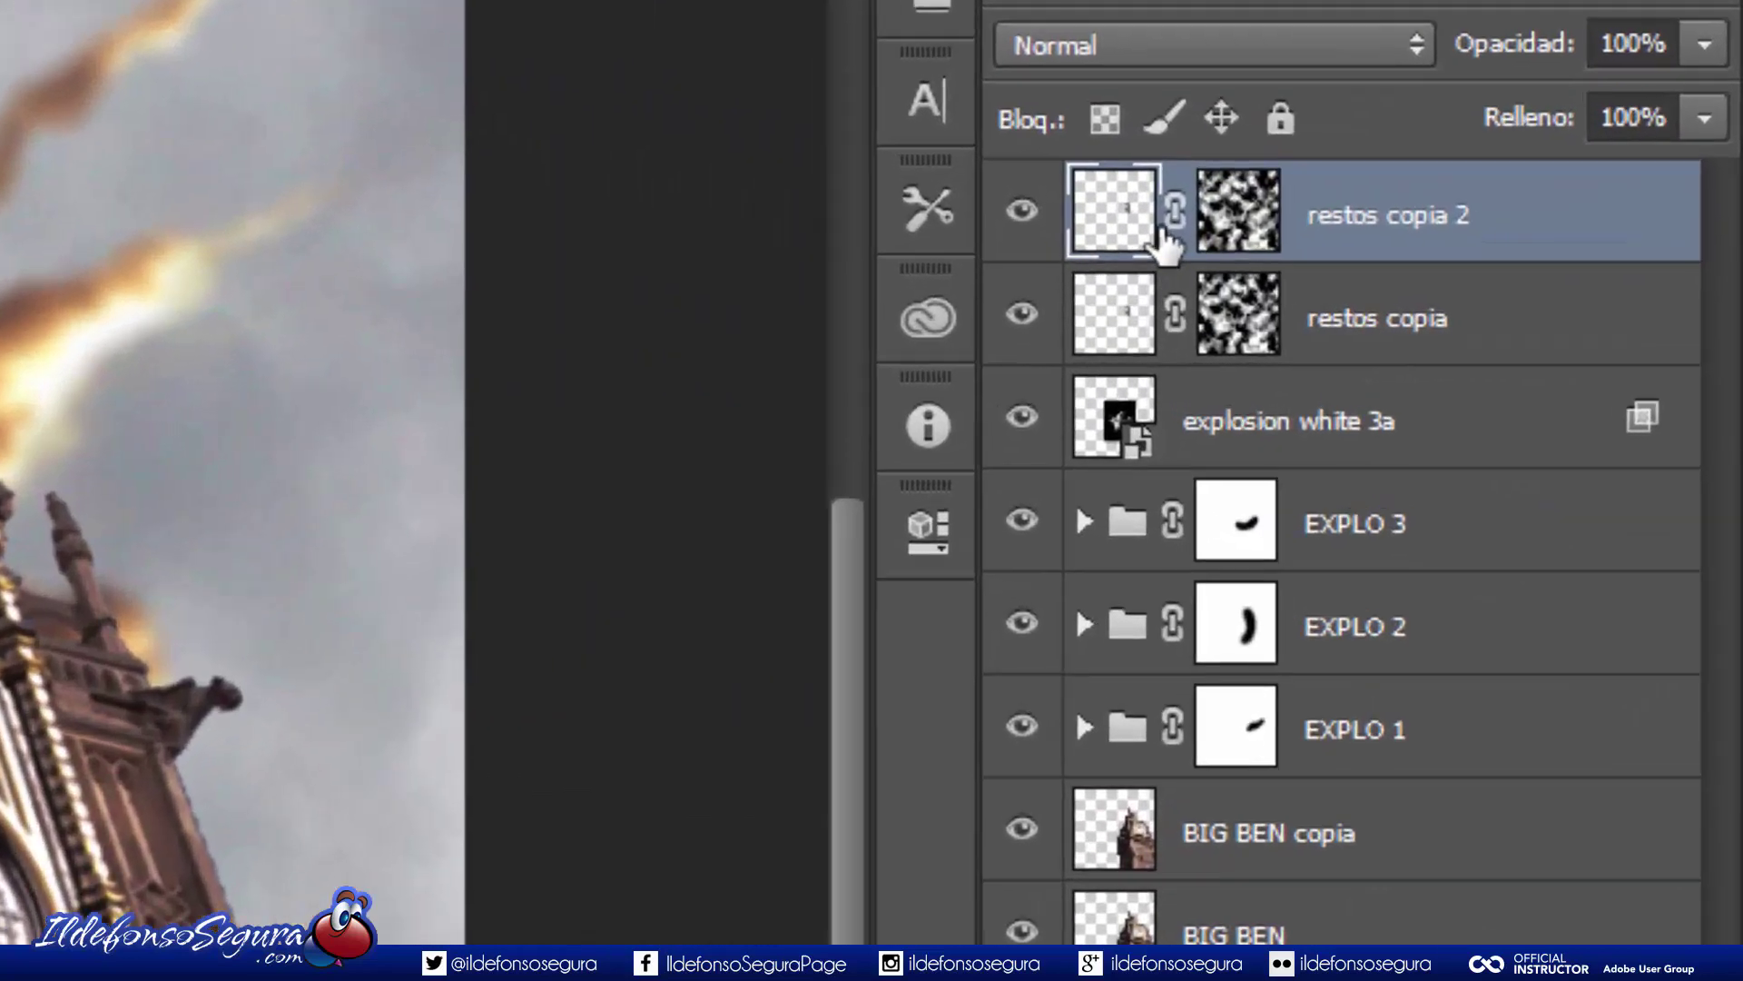
click(1174, 213)
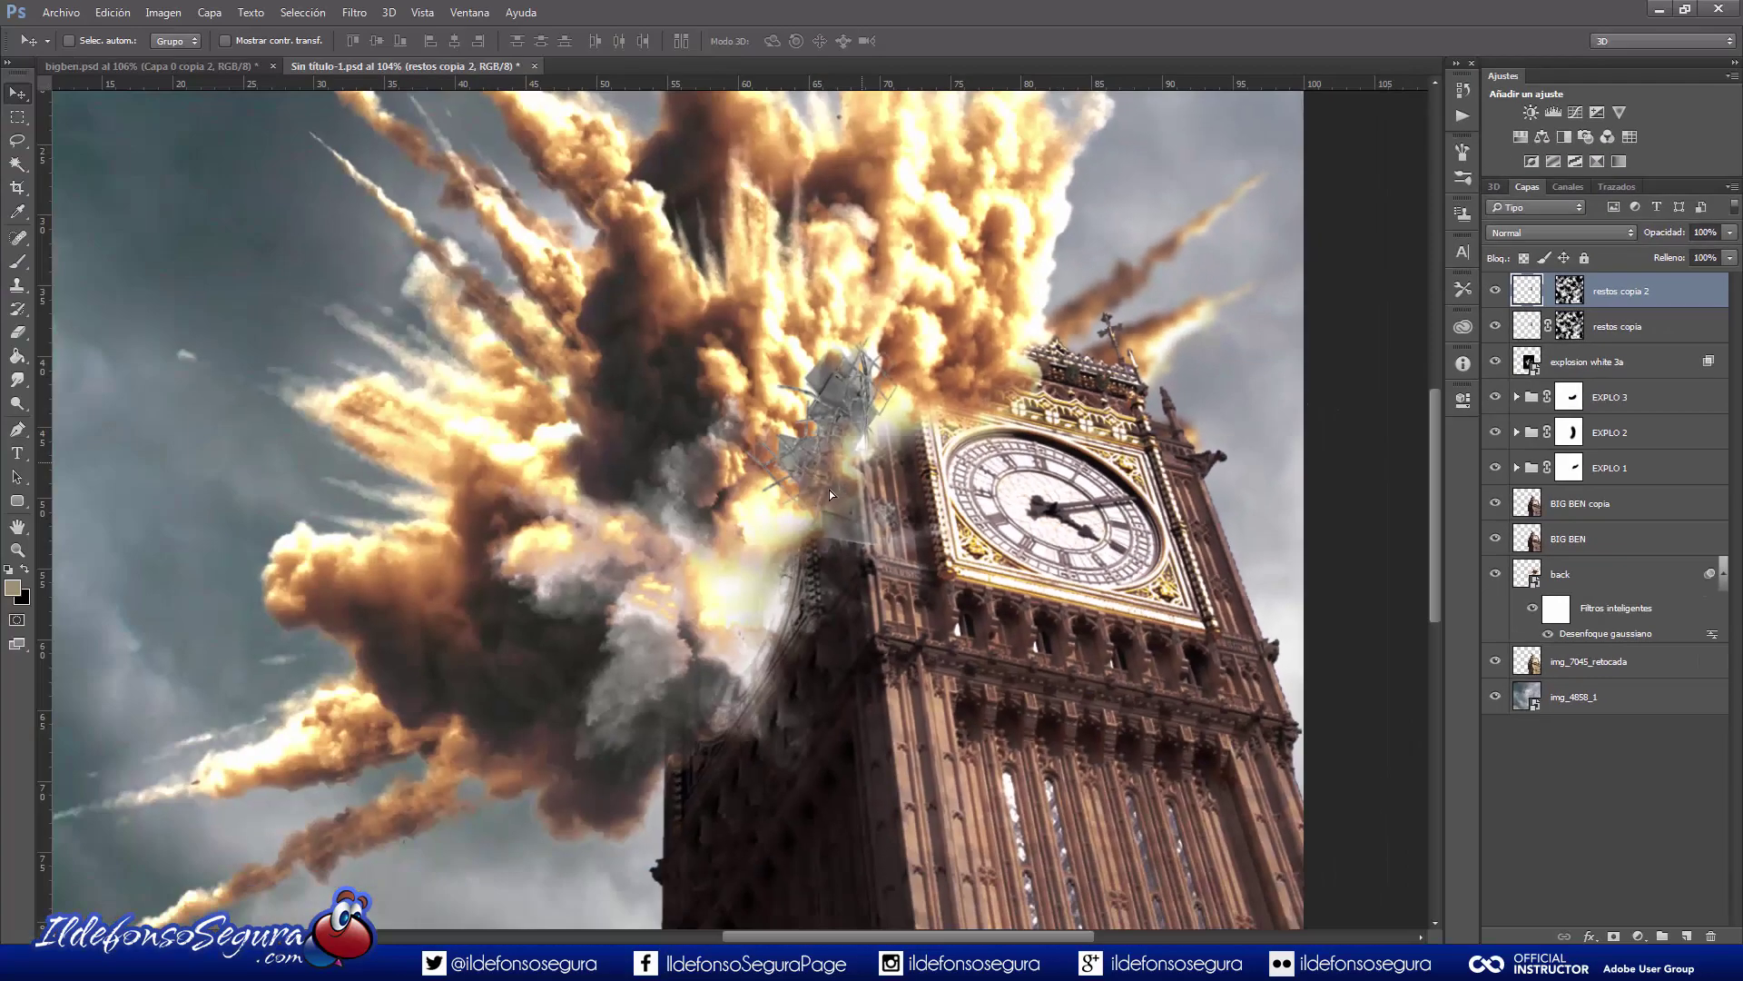
drag(830, 488, 820, 500)
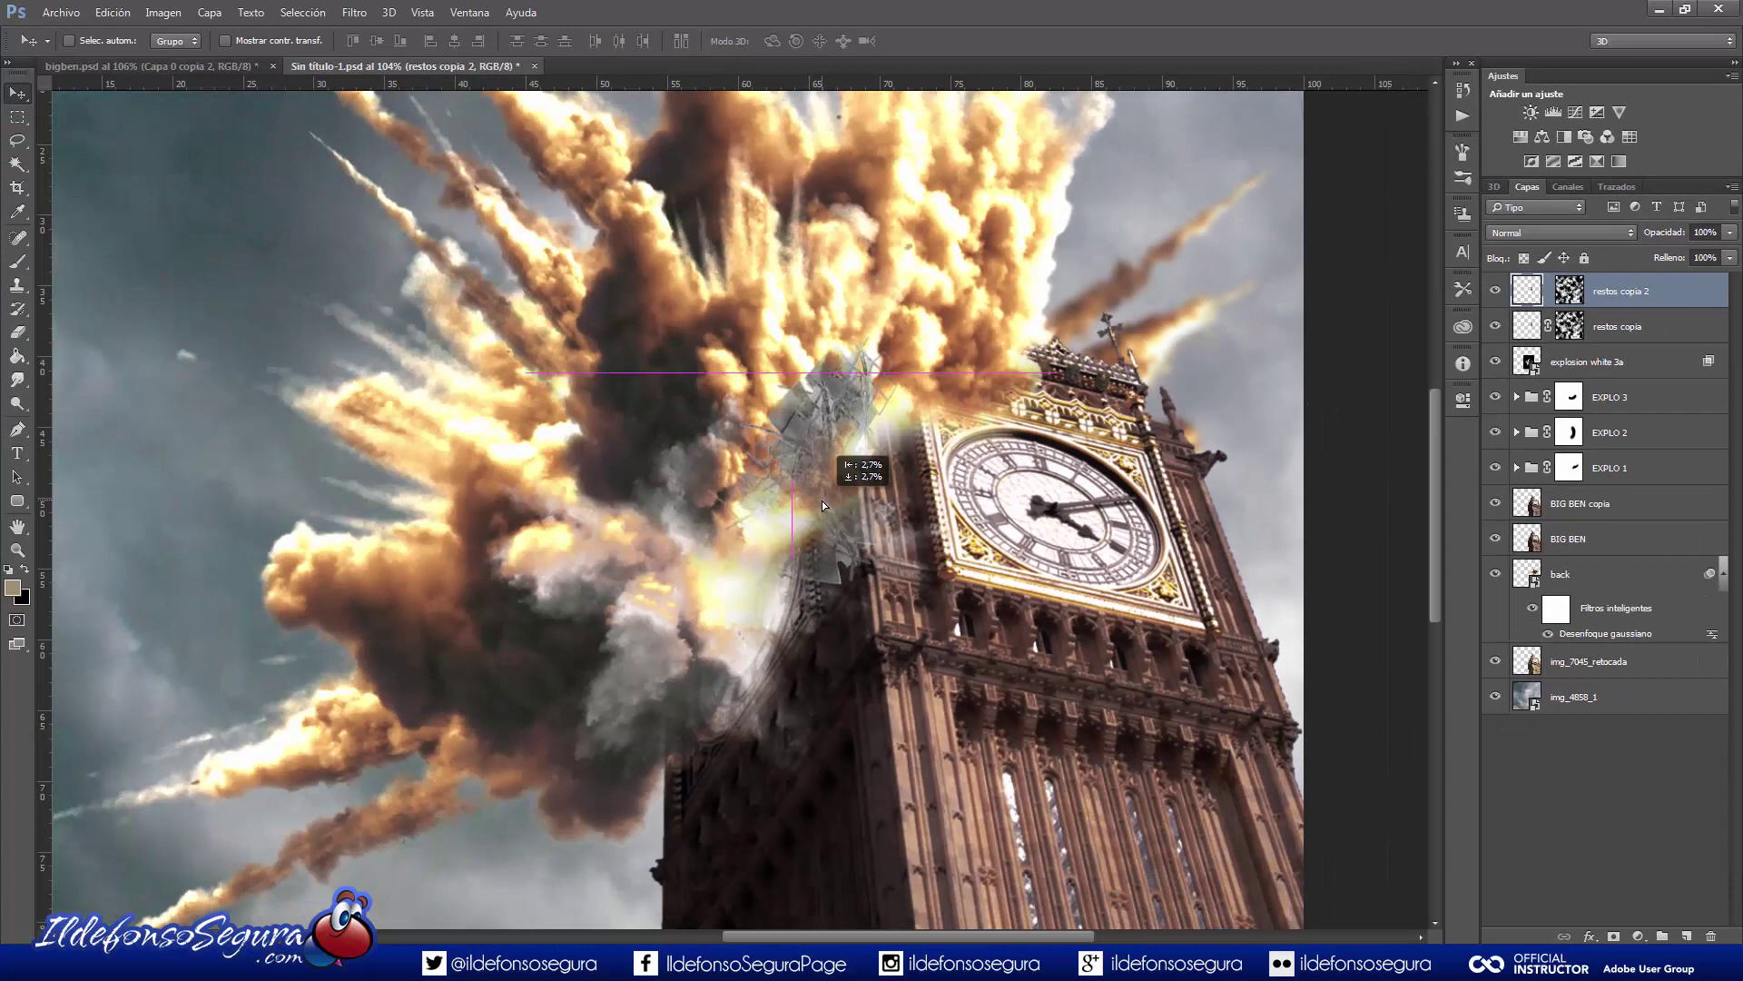
key(ctrl+t)
mouse_move(876, 374)
mouse_down()
mouse_move(813, 453)
mouse_move(851, 469)
mouse_move(854, 398)
mouse_up()
drag(812, 521, 834, 507)
shift+drag(773, 422, 860, 482)
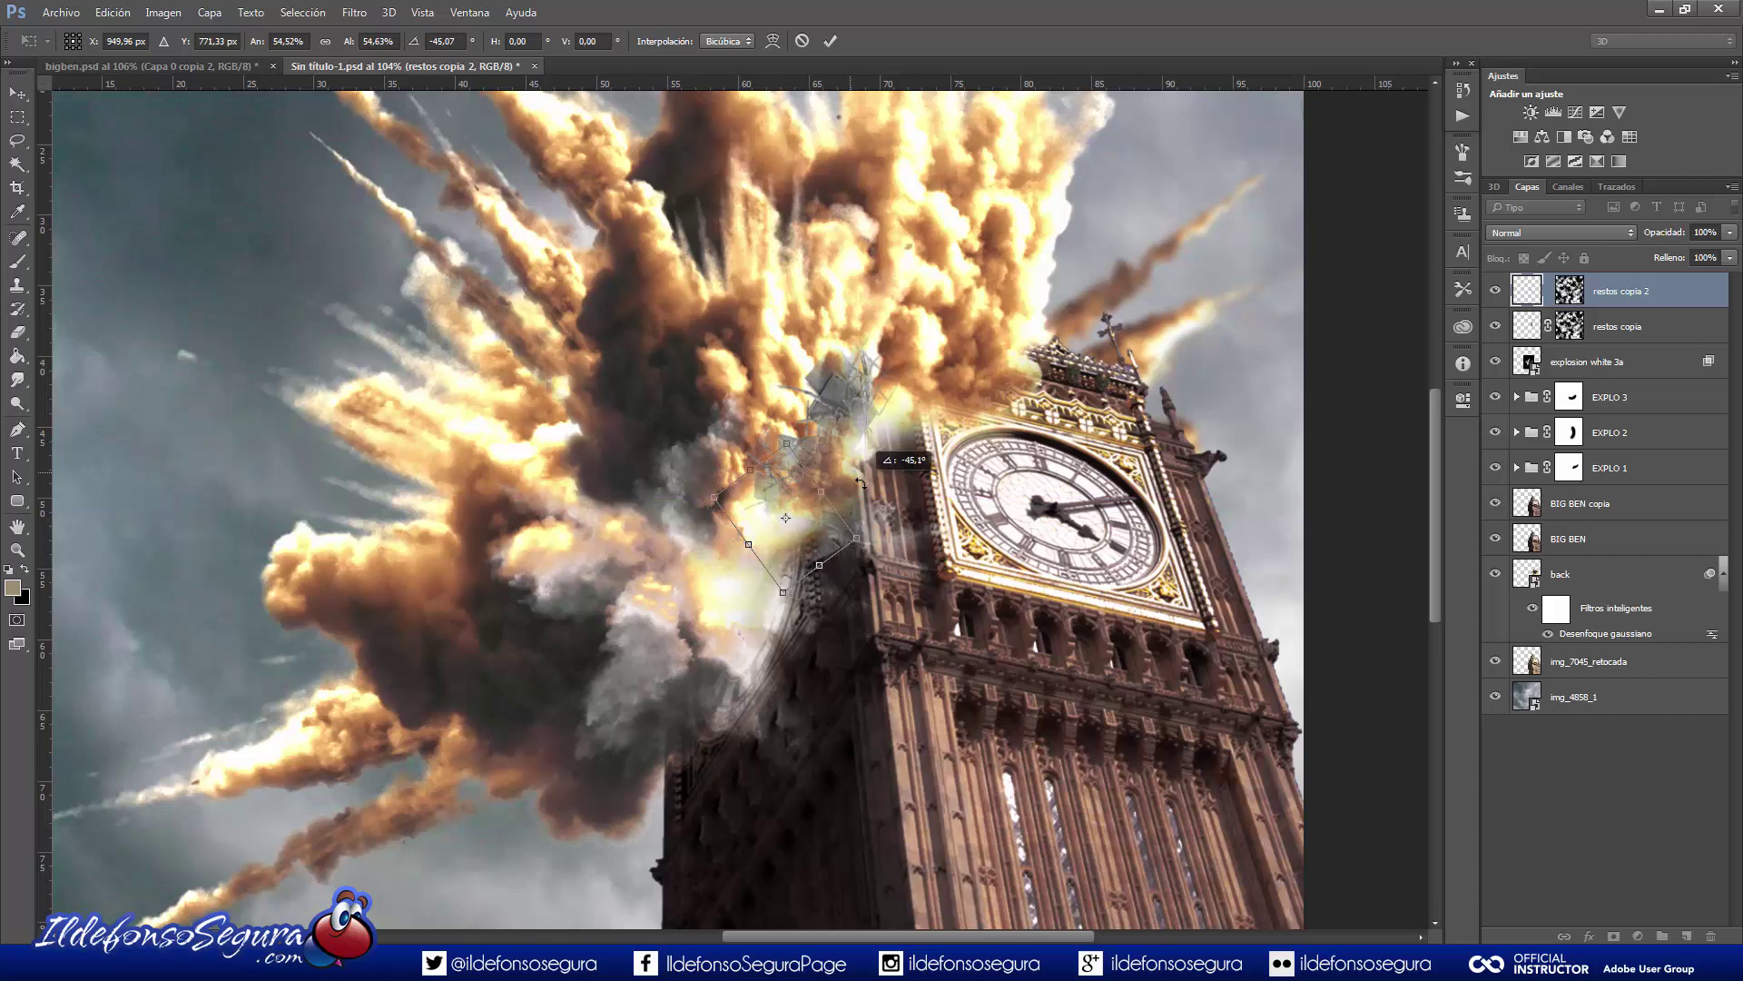
right_click(815, 510)
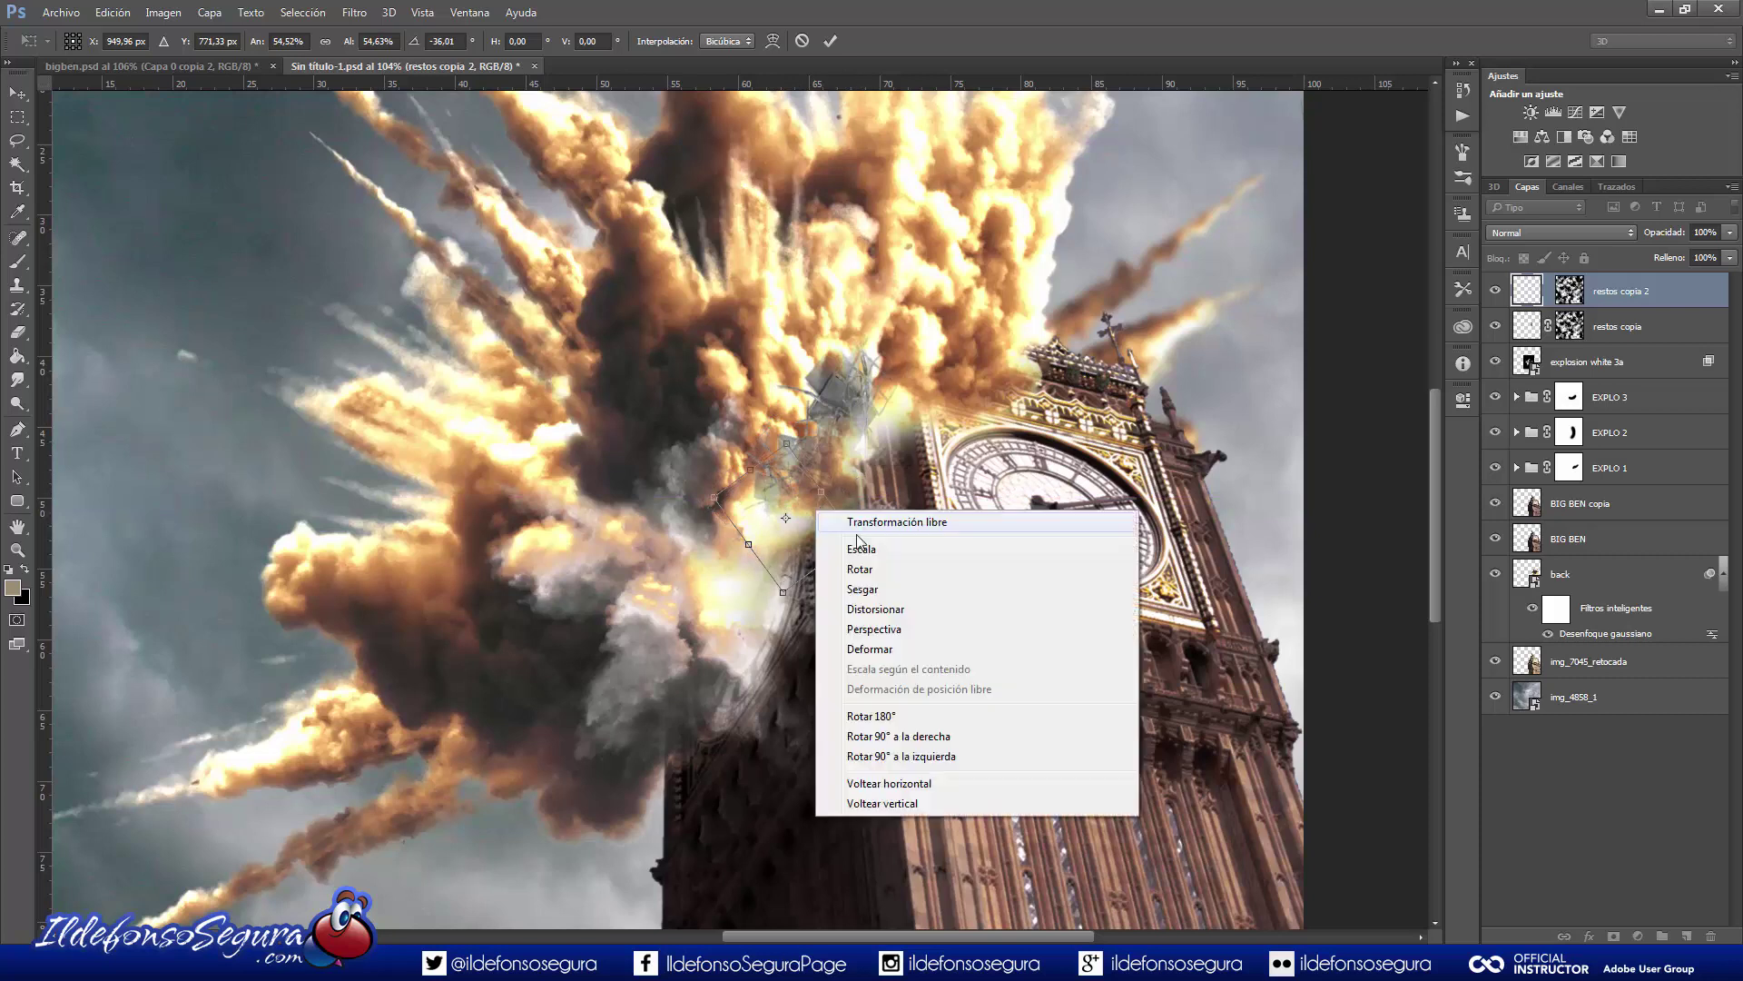
click(919, 784)
drag(816, 516, 821, 517)
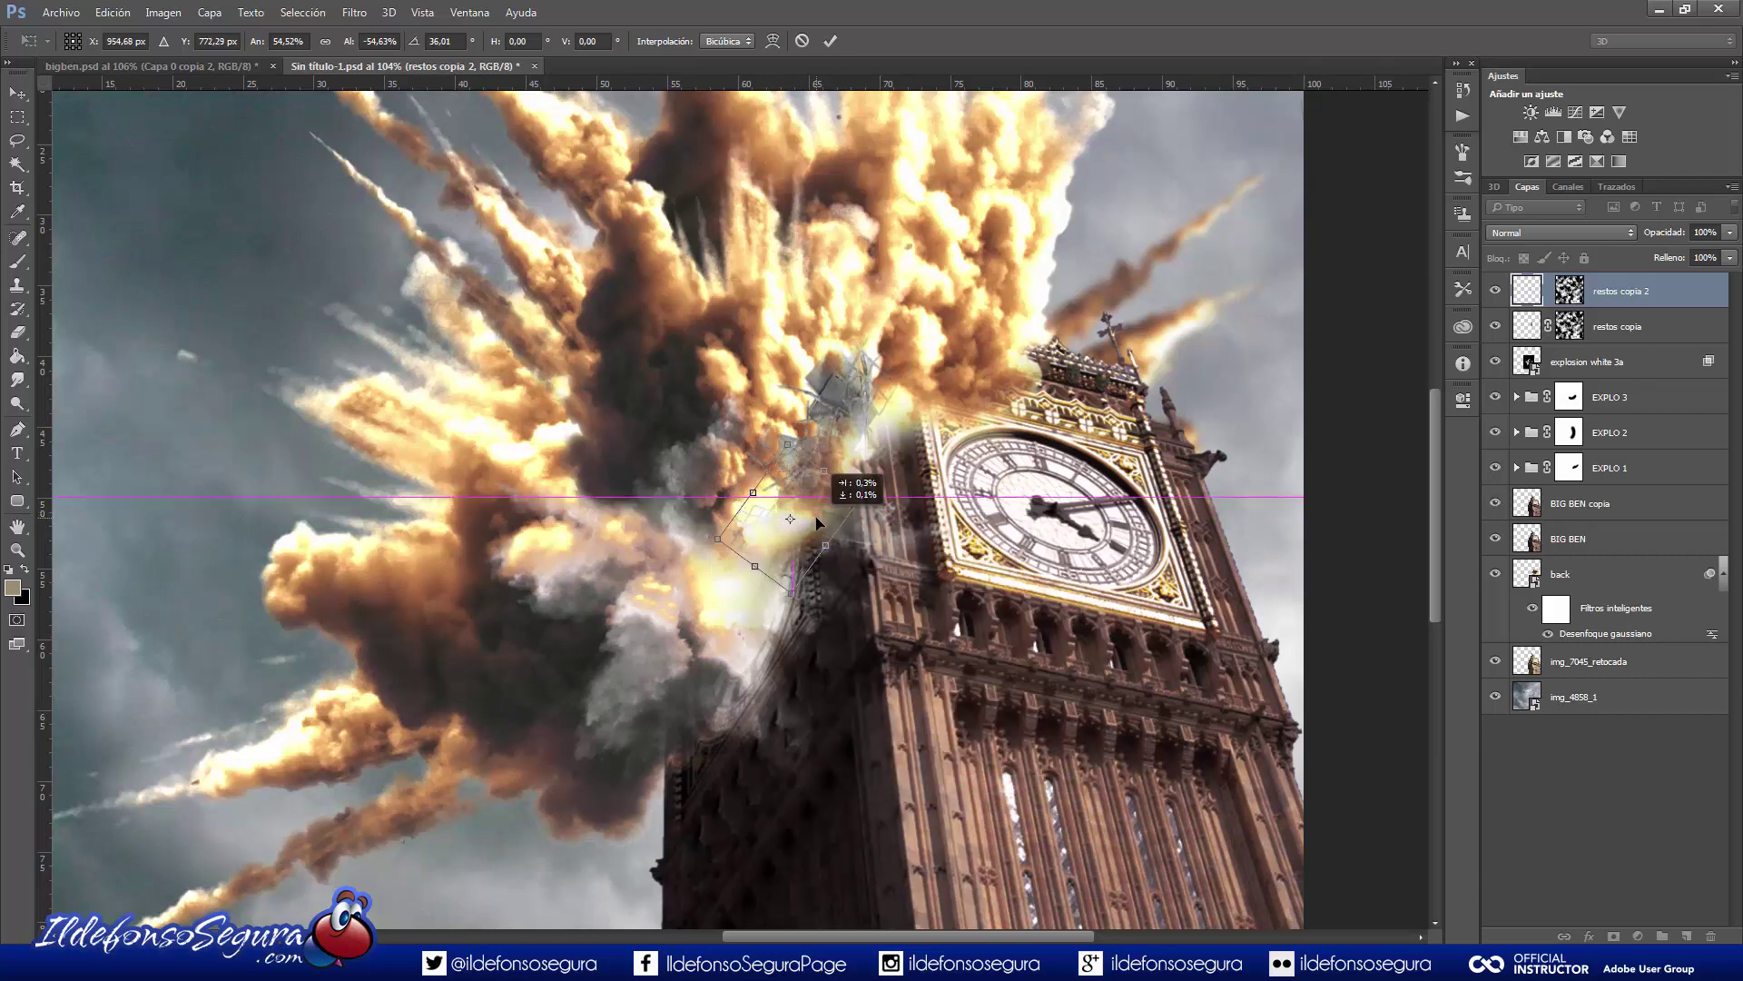
click(830, 43)
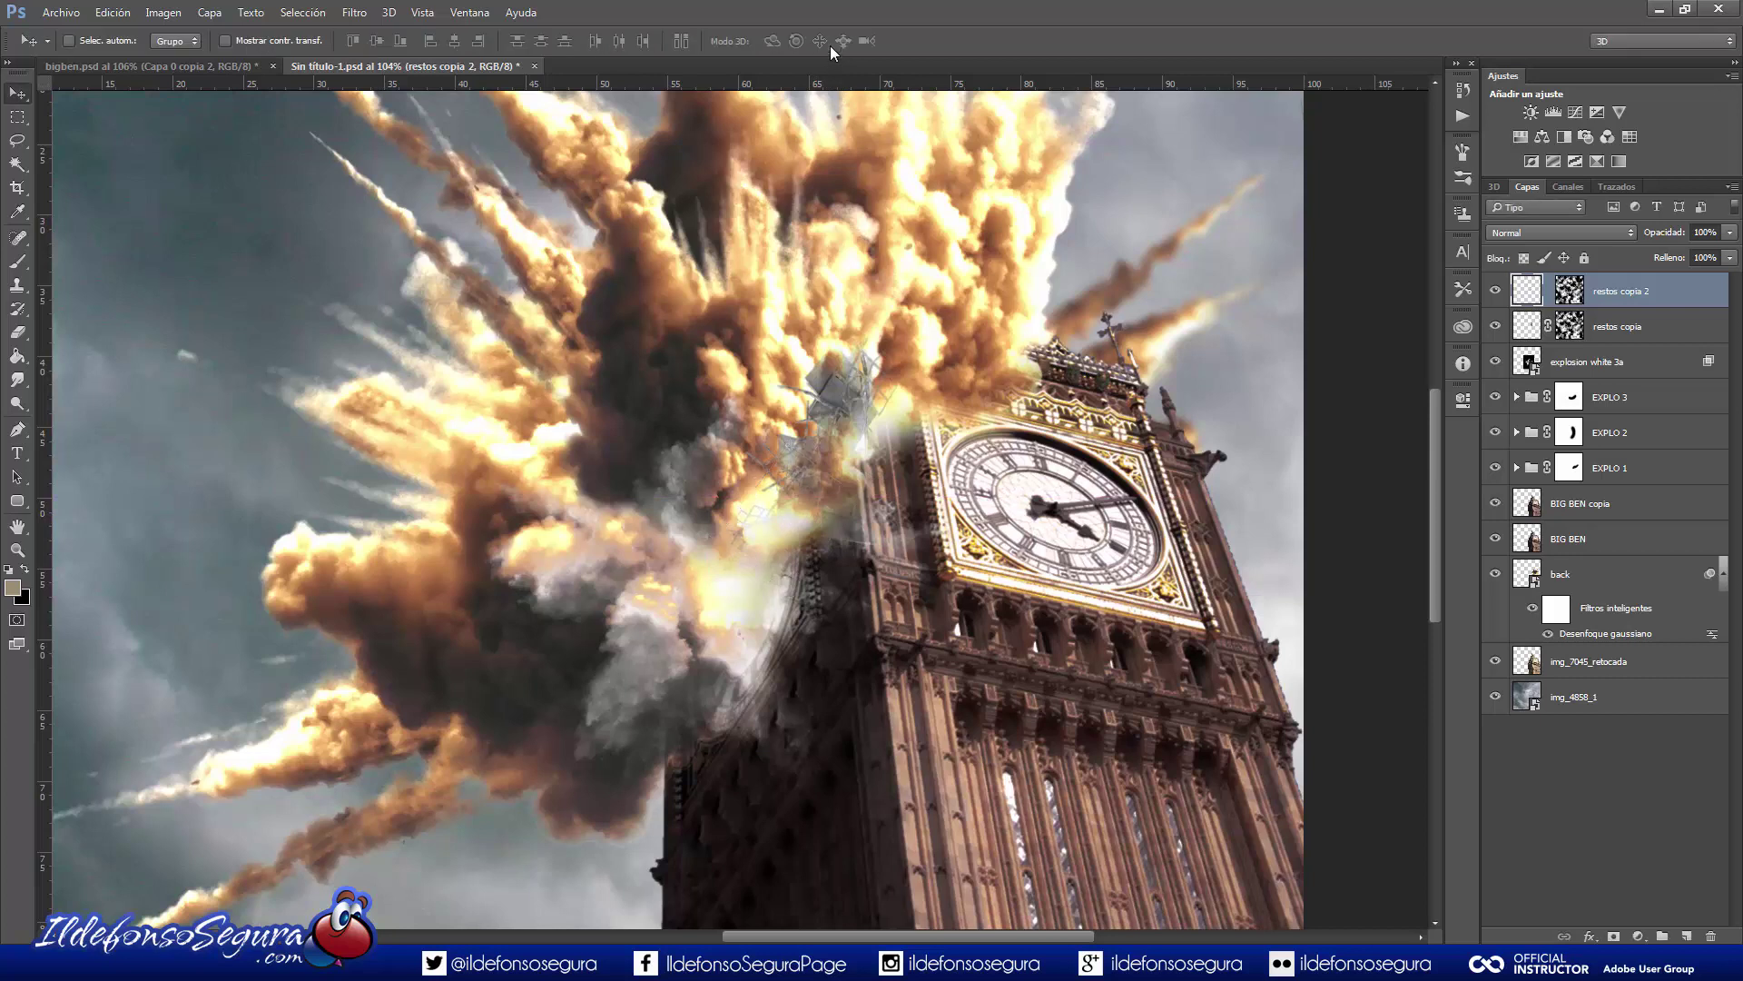
Make a third debris copy offset down-right, then group all three restos layers as Grupo 2.
key(ctrl+j)
drag(788, 505, 844, 404)
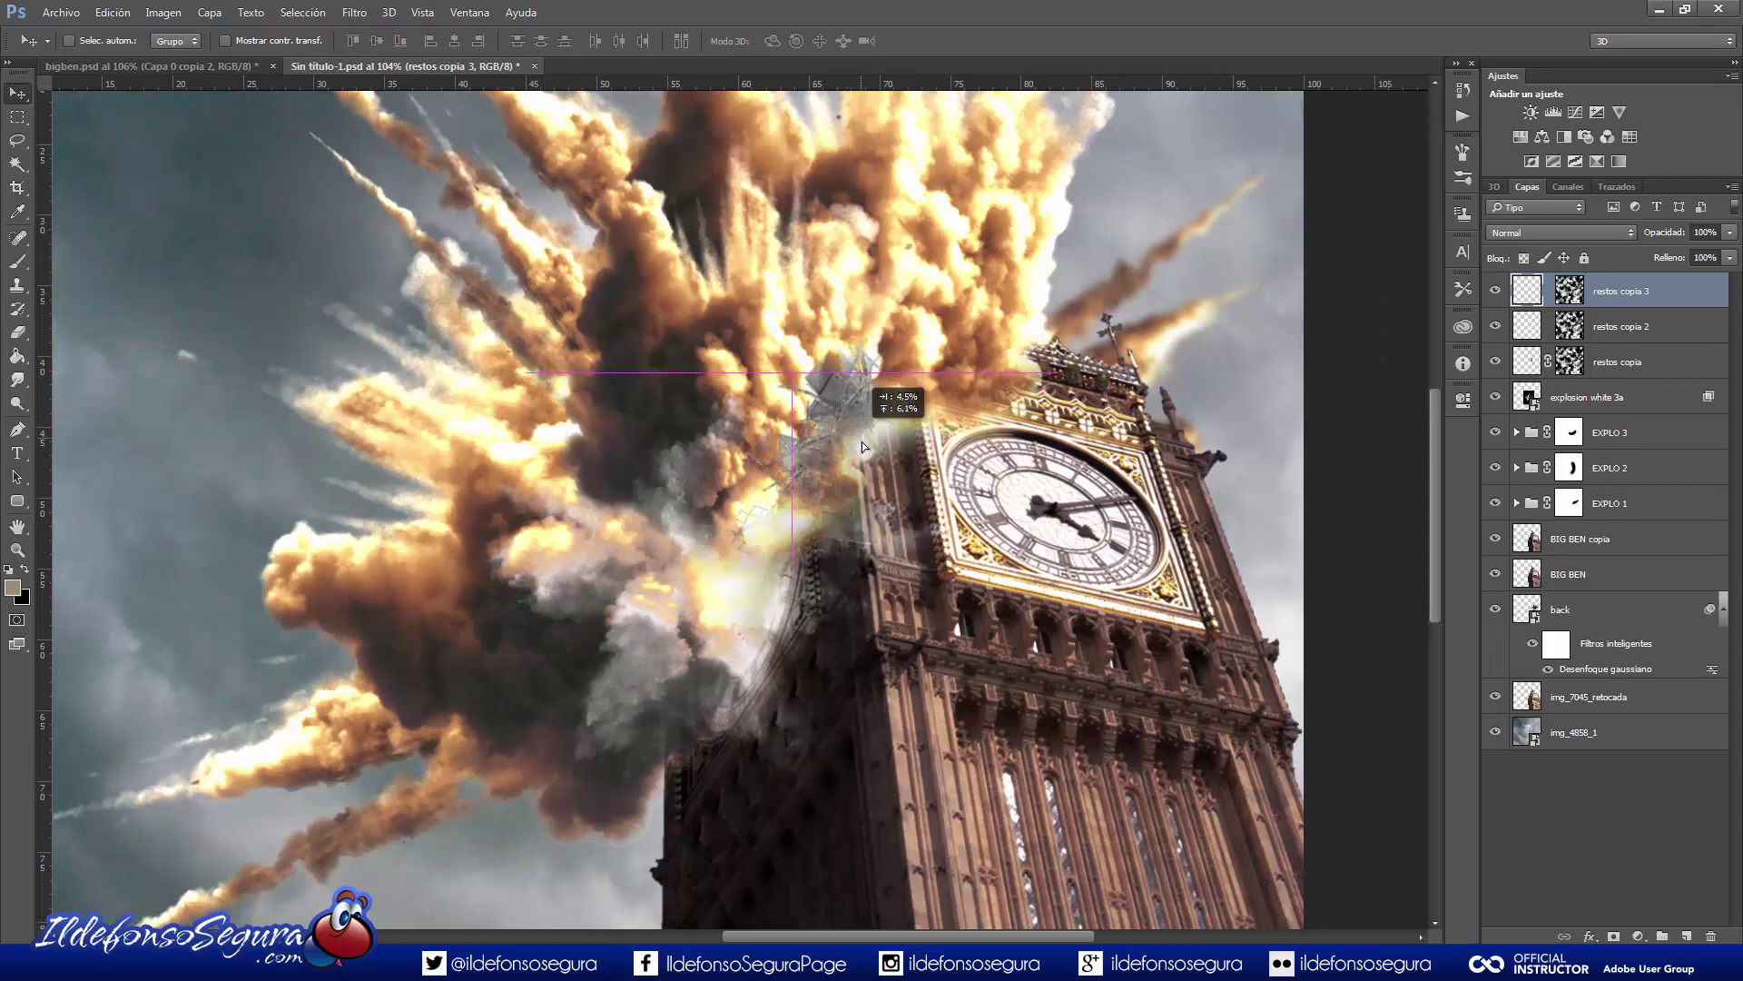
drag(845, 404, 866, 494)
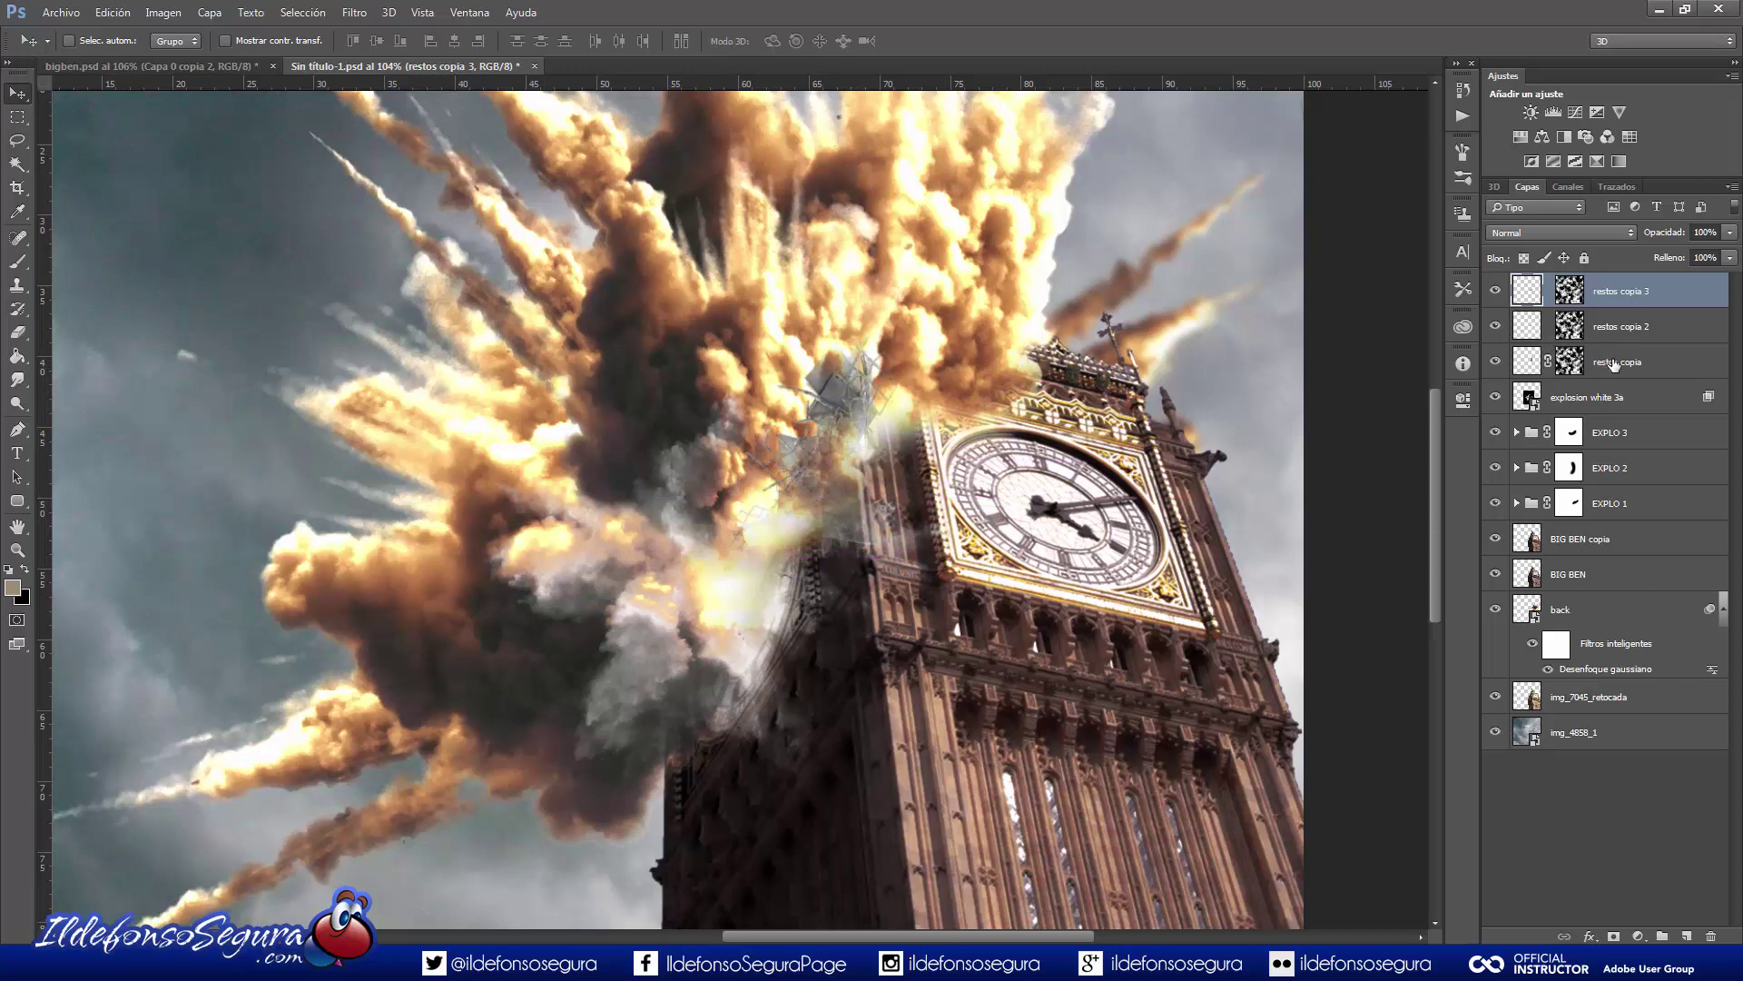
shift+click(1613, 363)
key(ctrl+g)
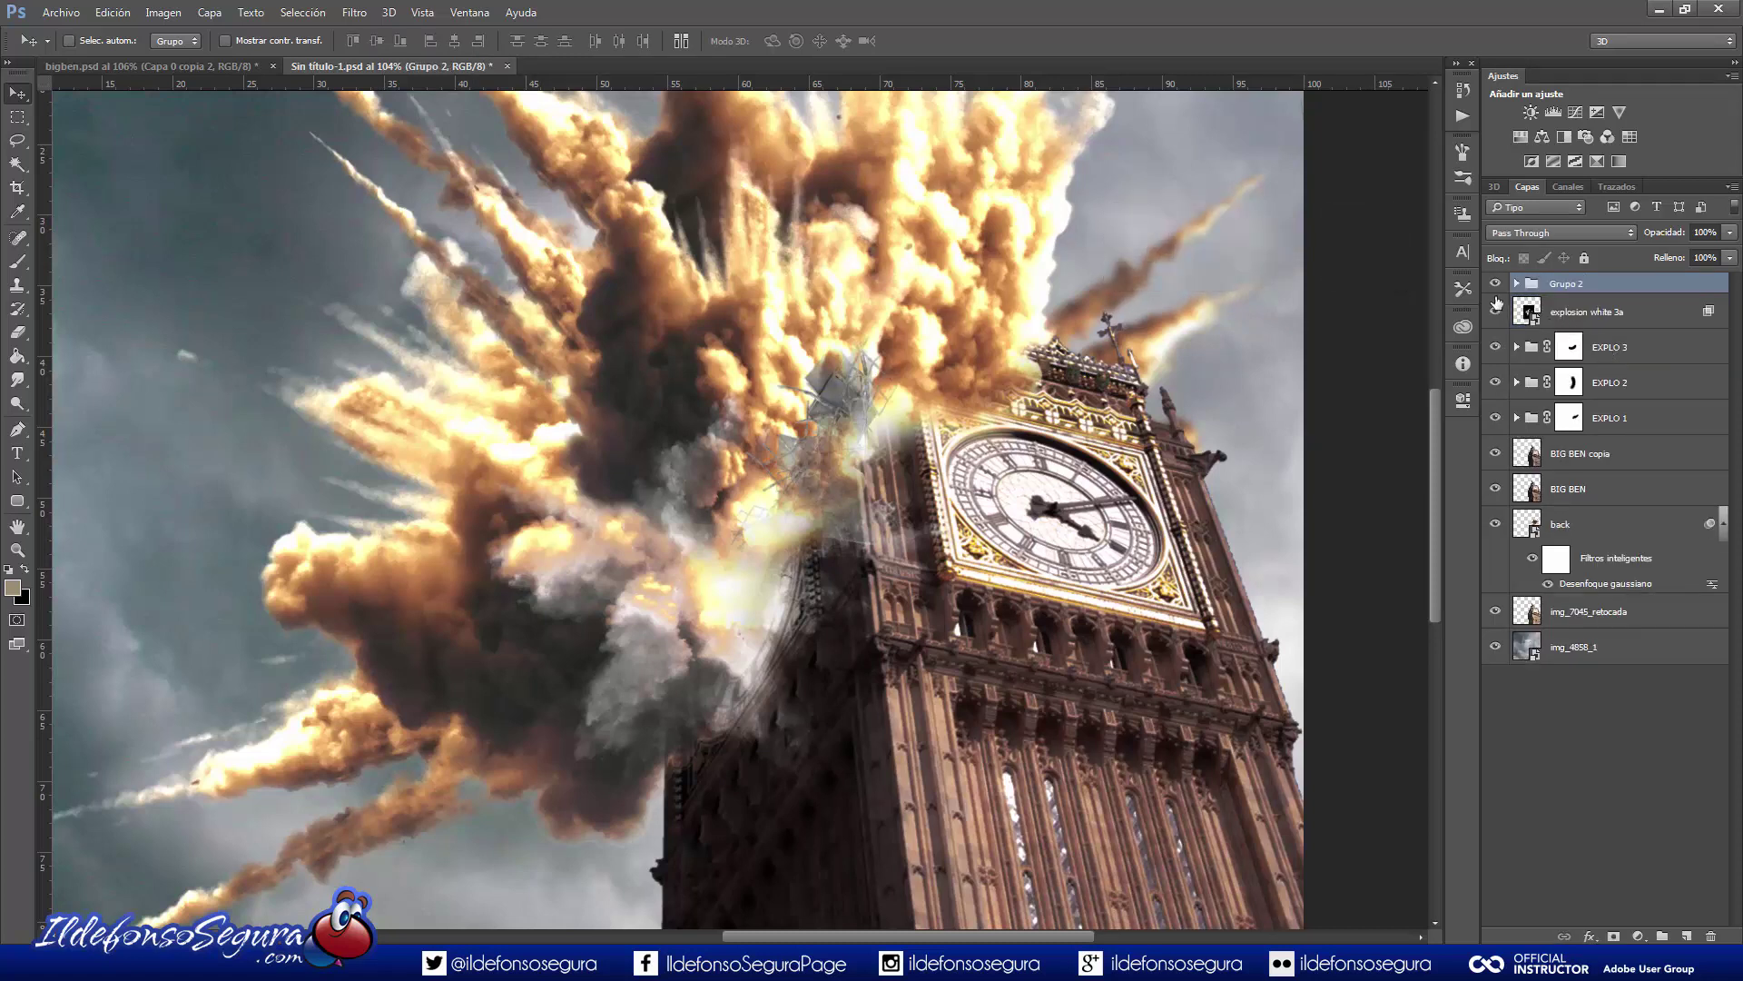
Duplicate BIG BEN, move the copy above Grupo 2, and clip it to the debris group.
click(1495, 289)
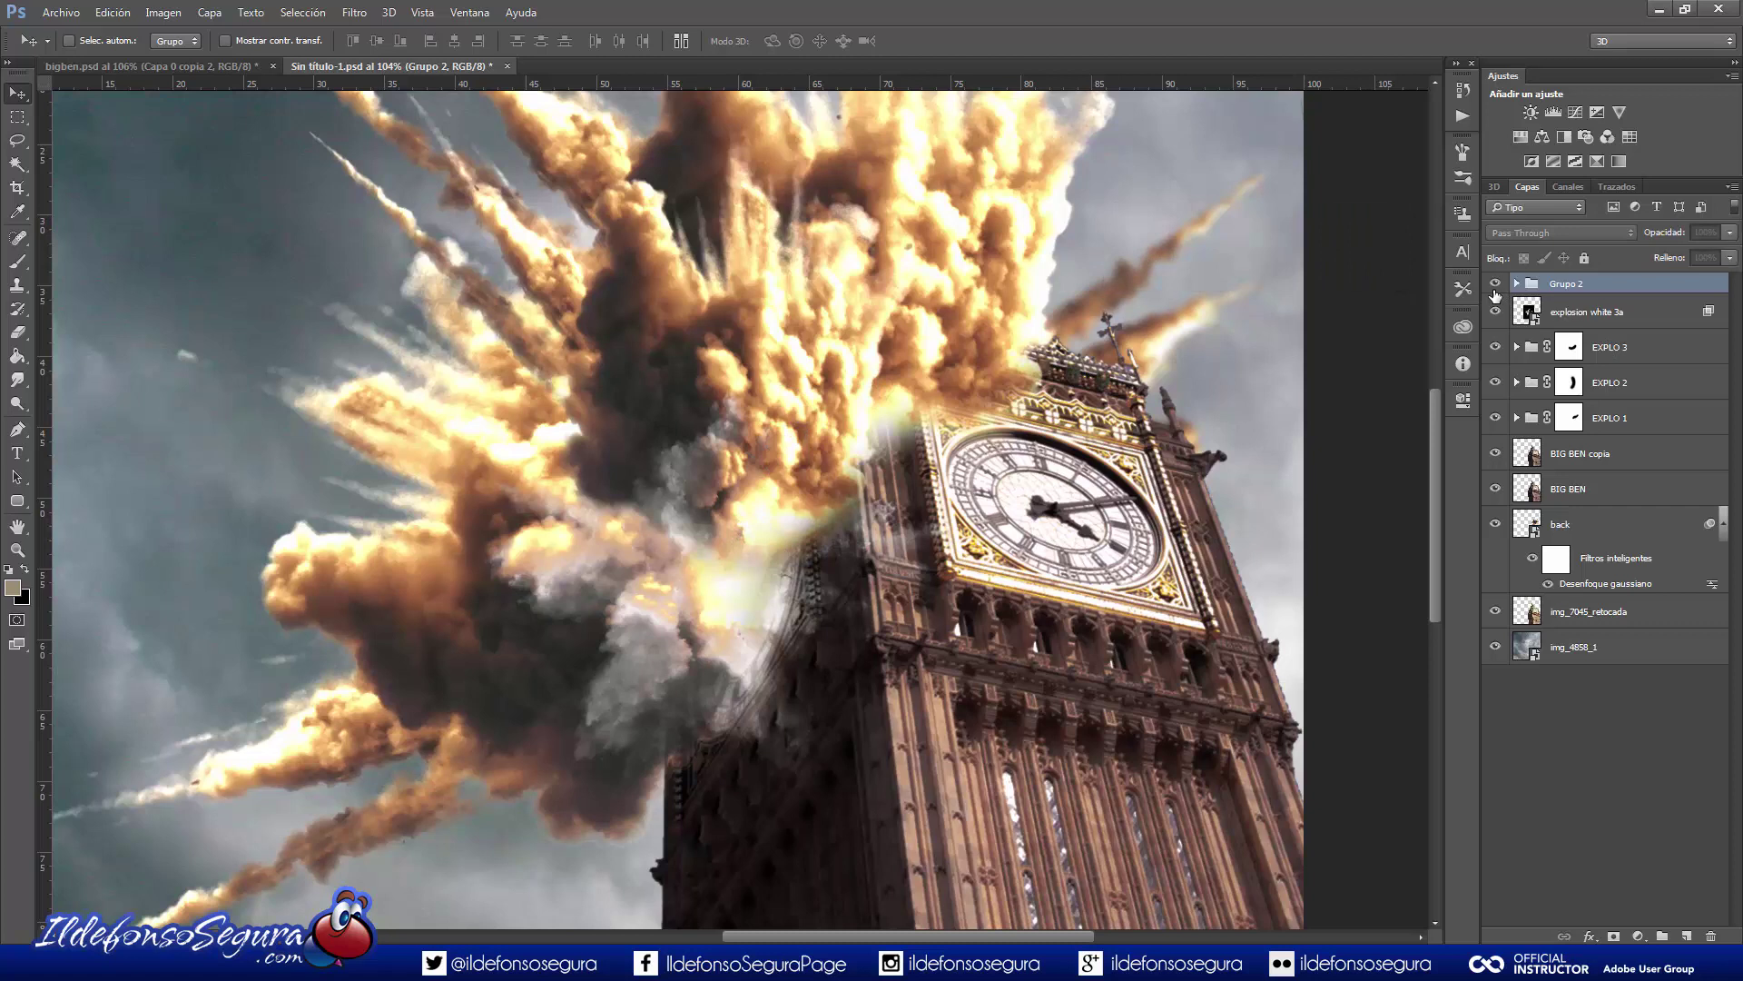
click(1581, 488)
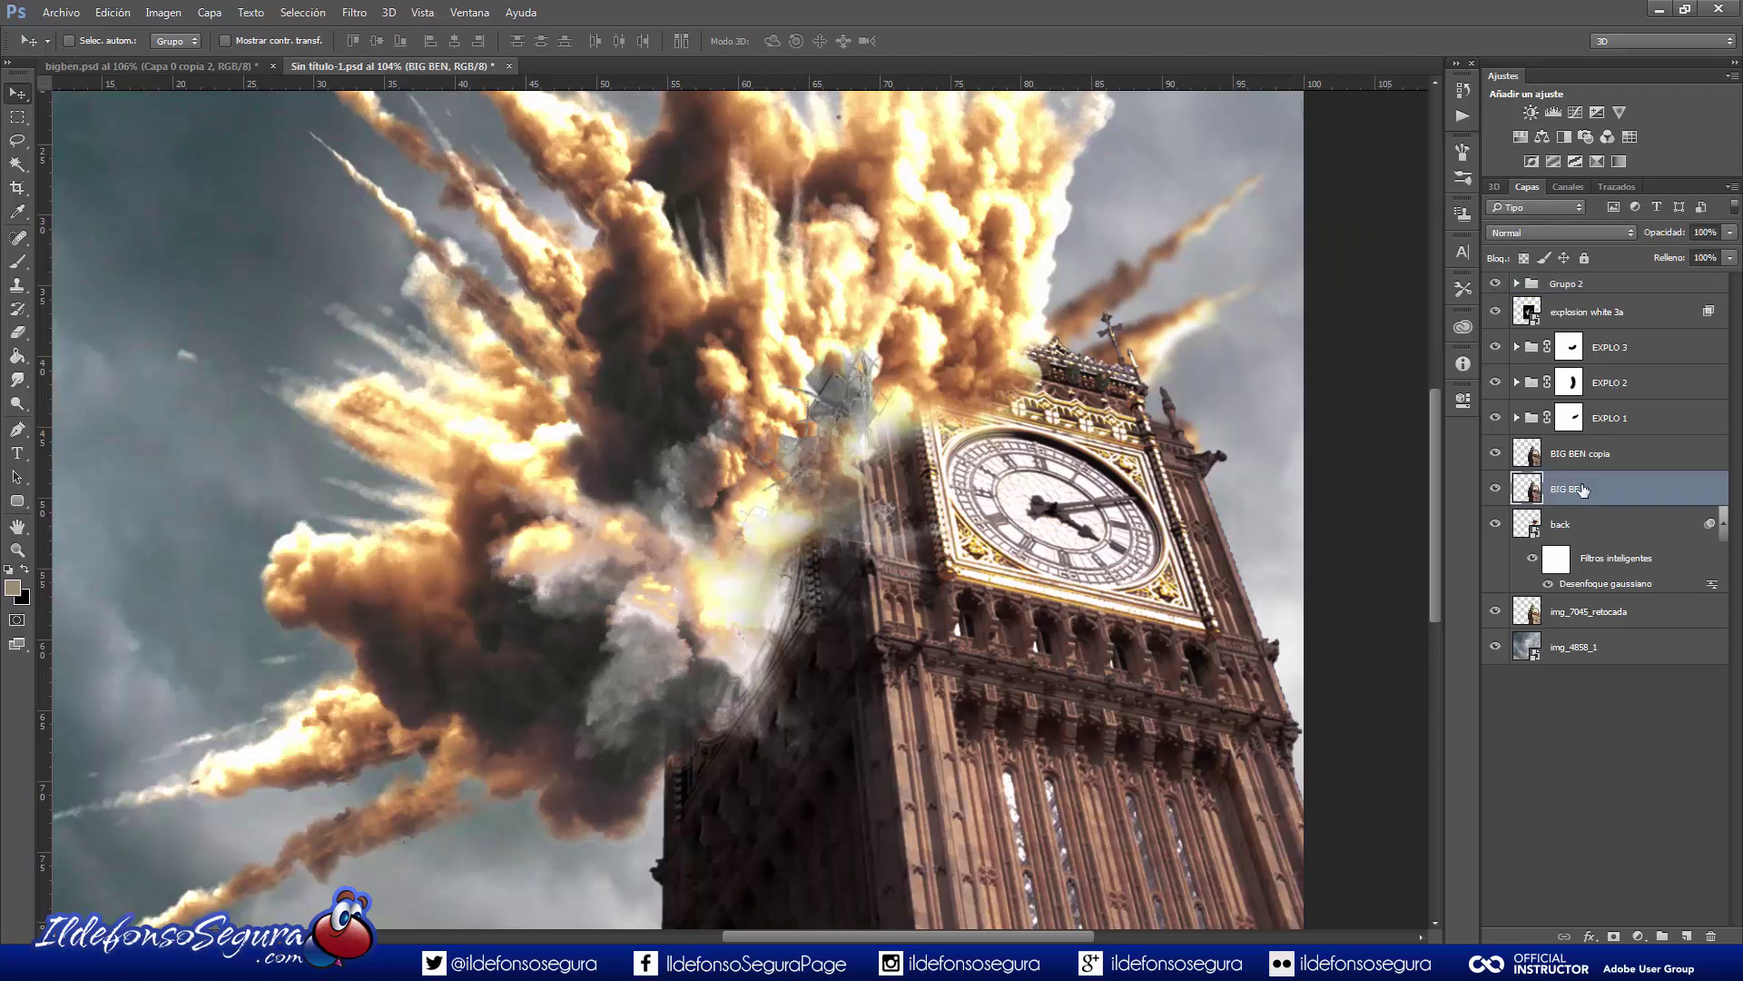
key(ctrl+j)
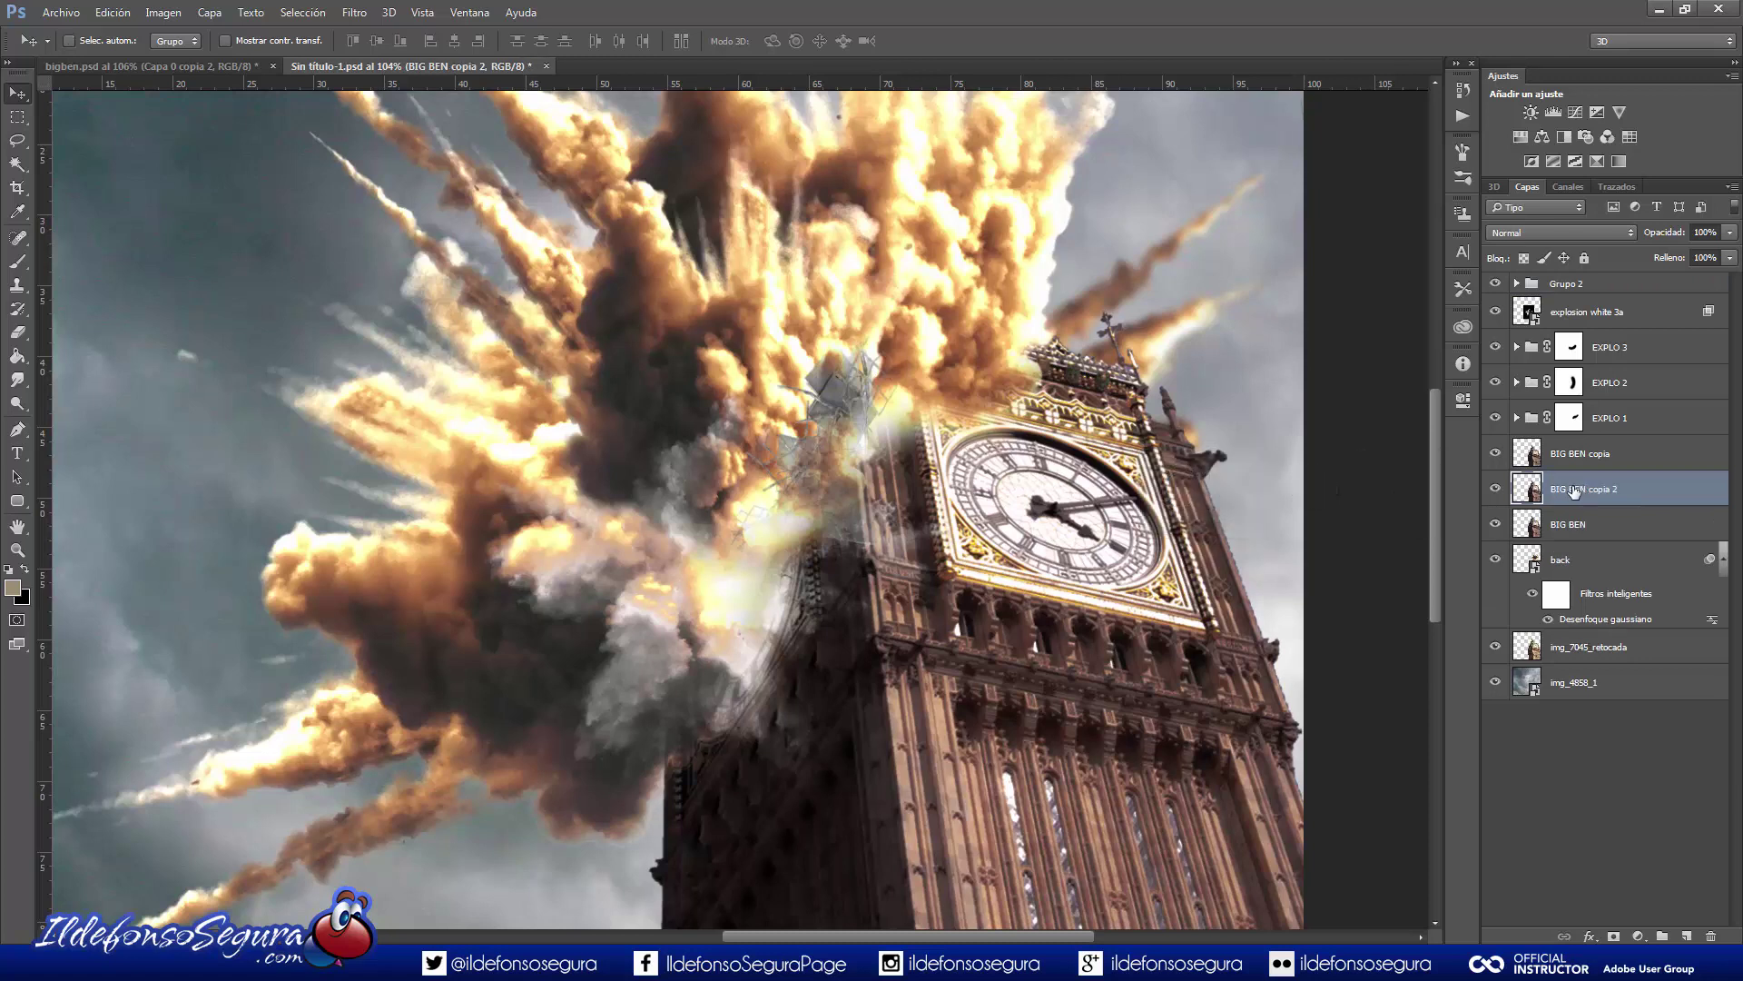
drag(1533, 492, 1566, 278)
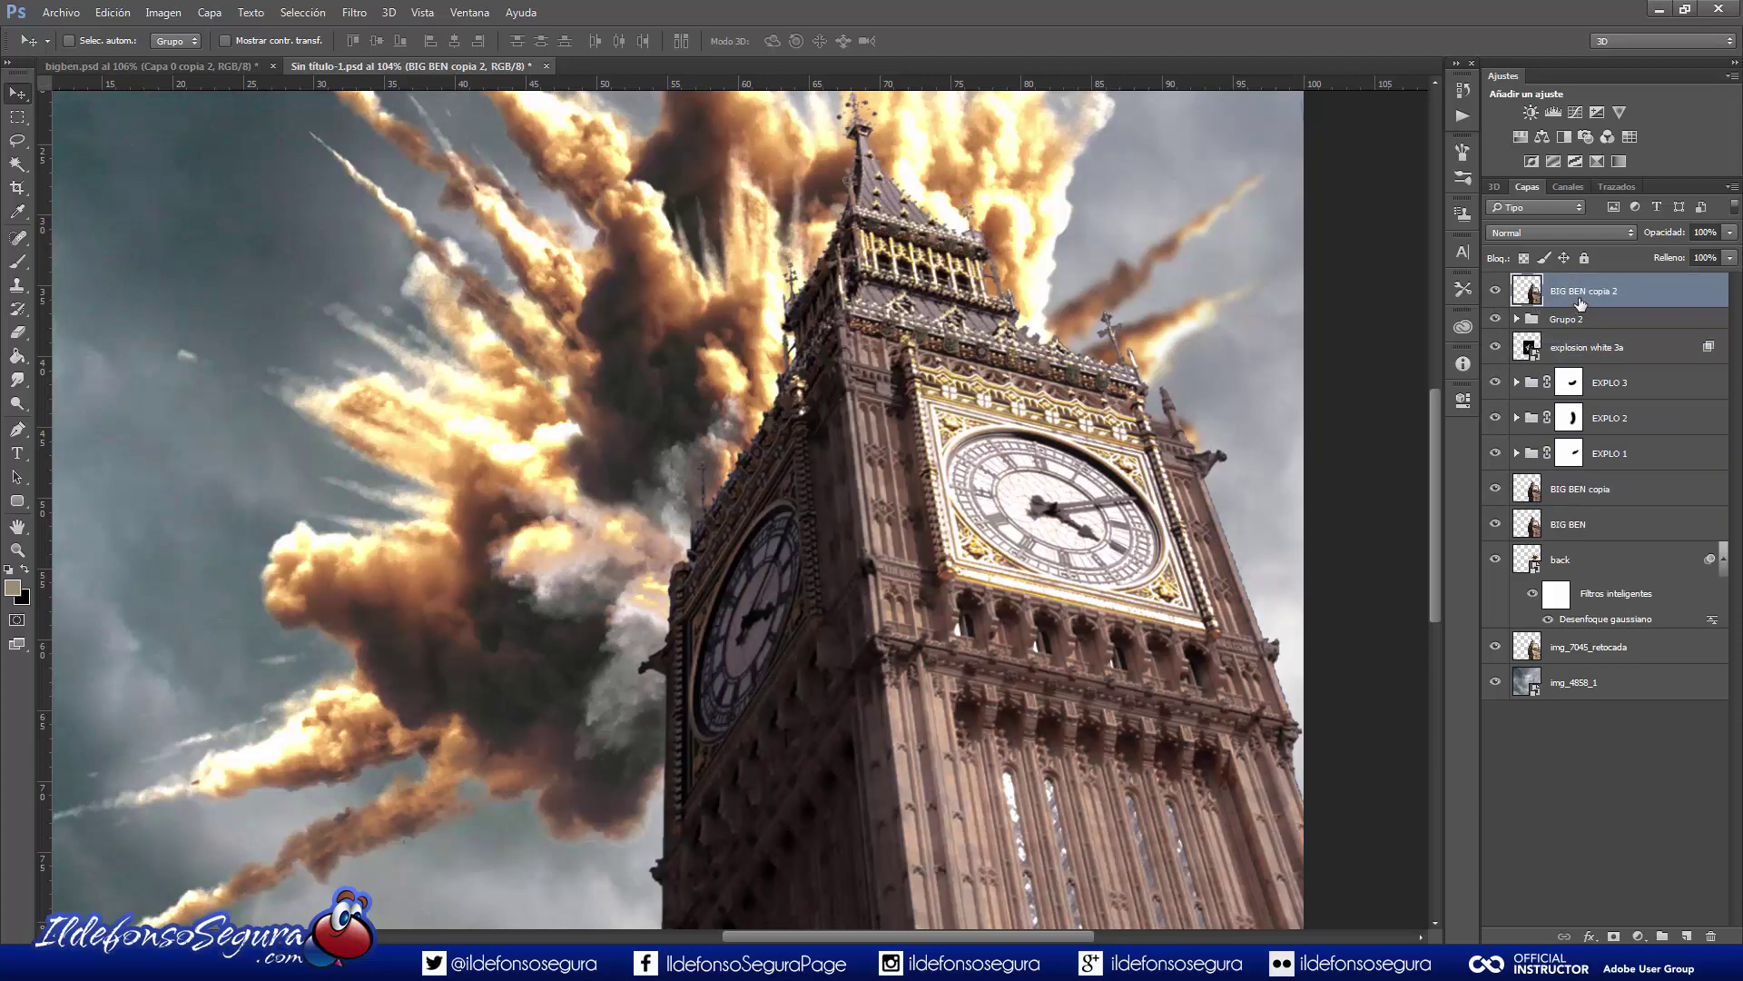
right_click(1581, 303)
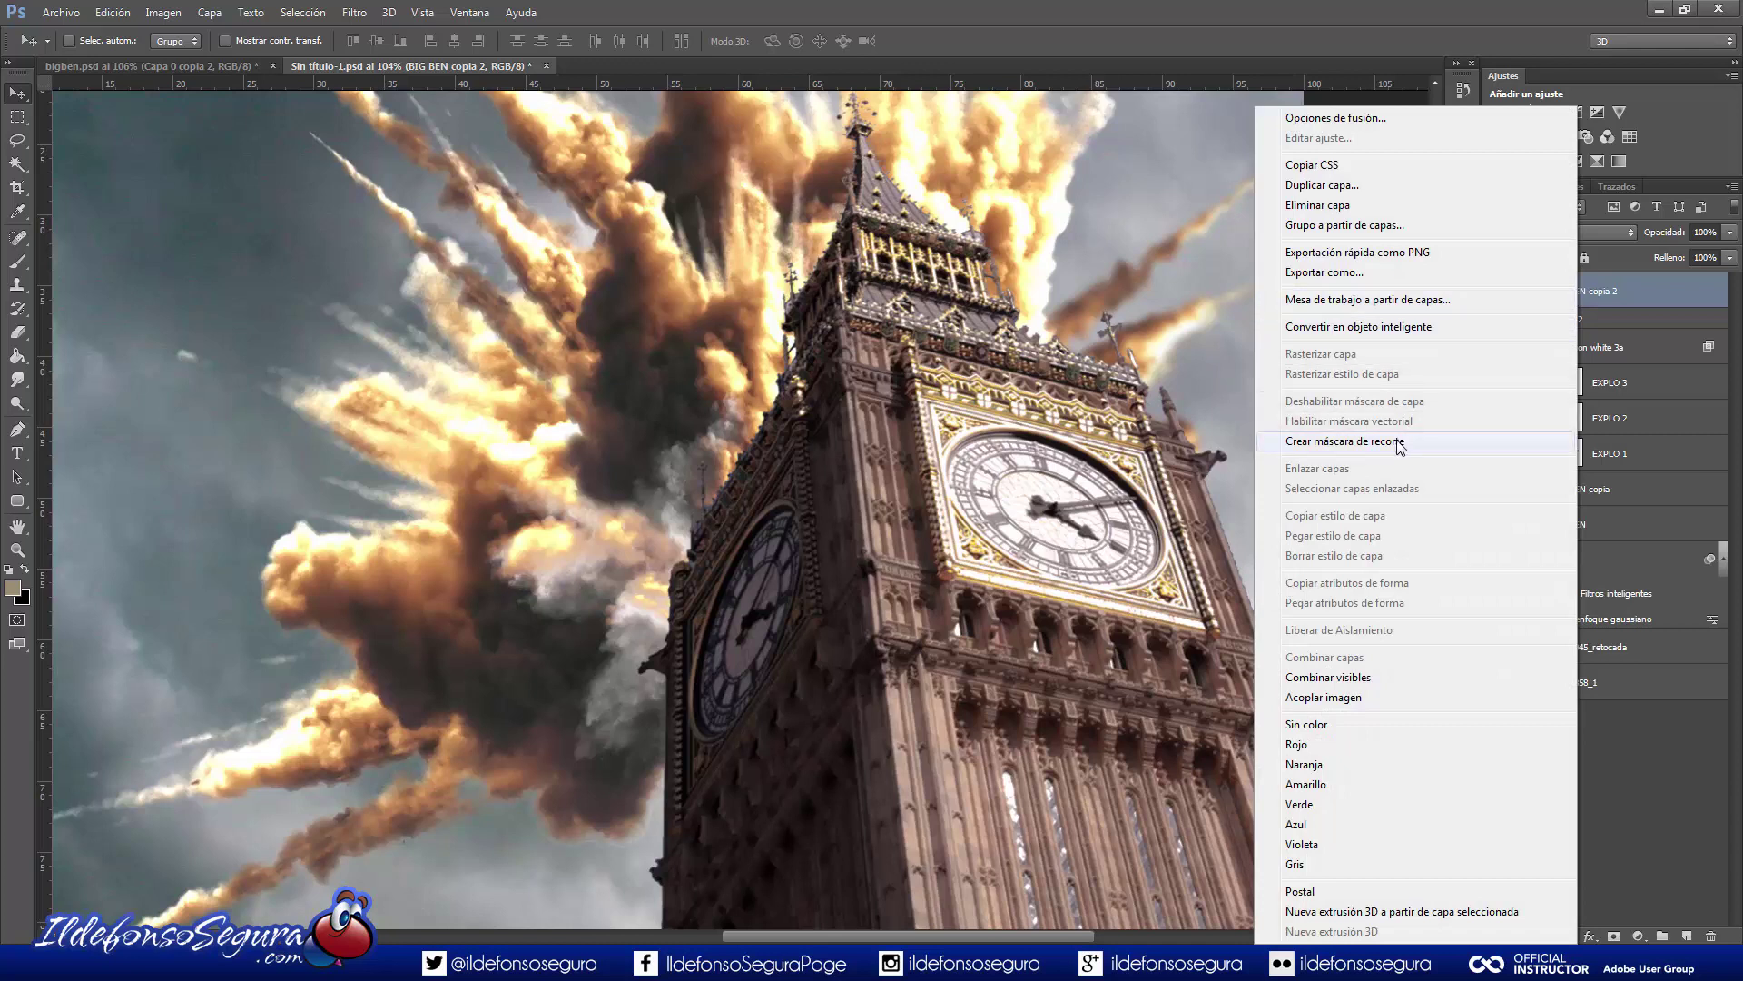
click(1399, 443)
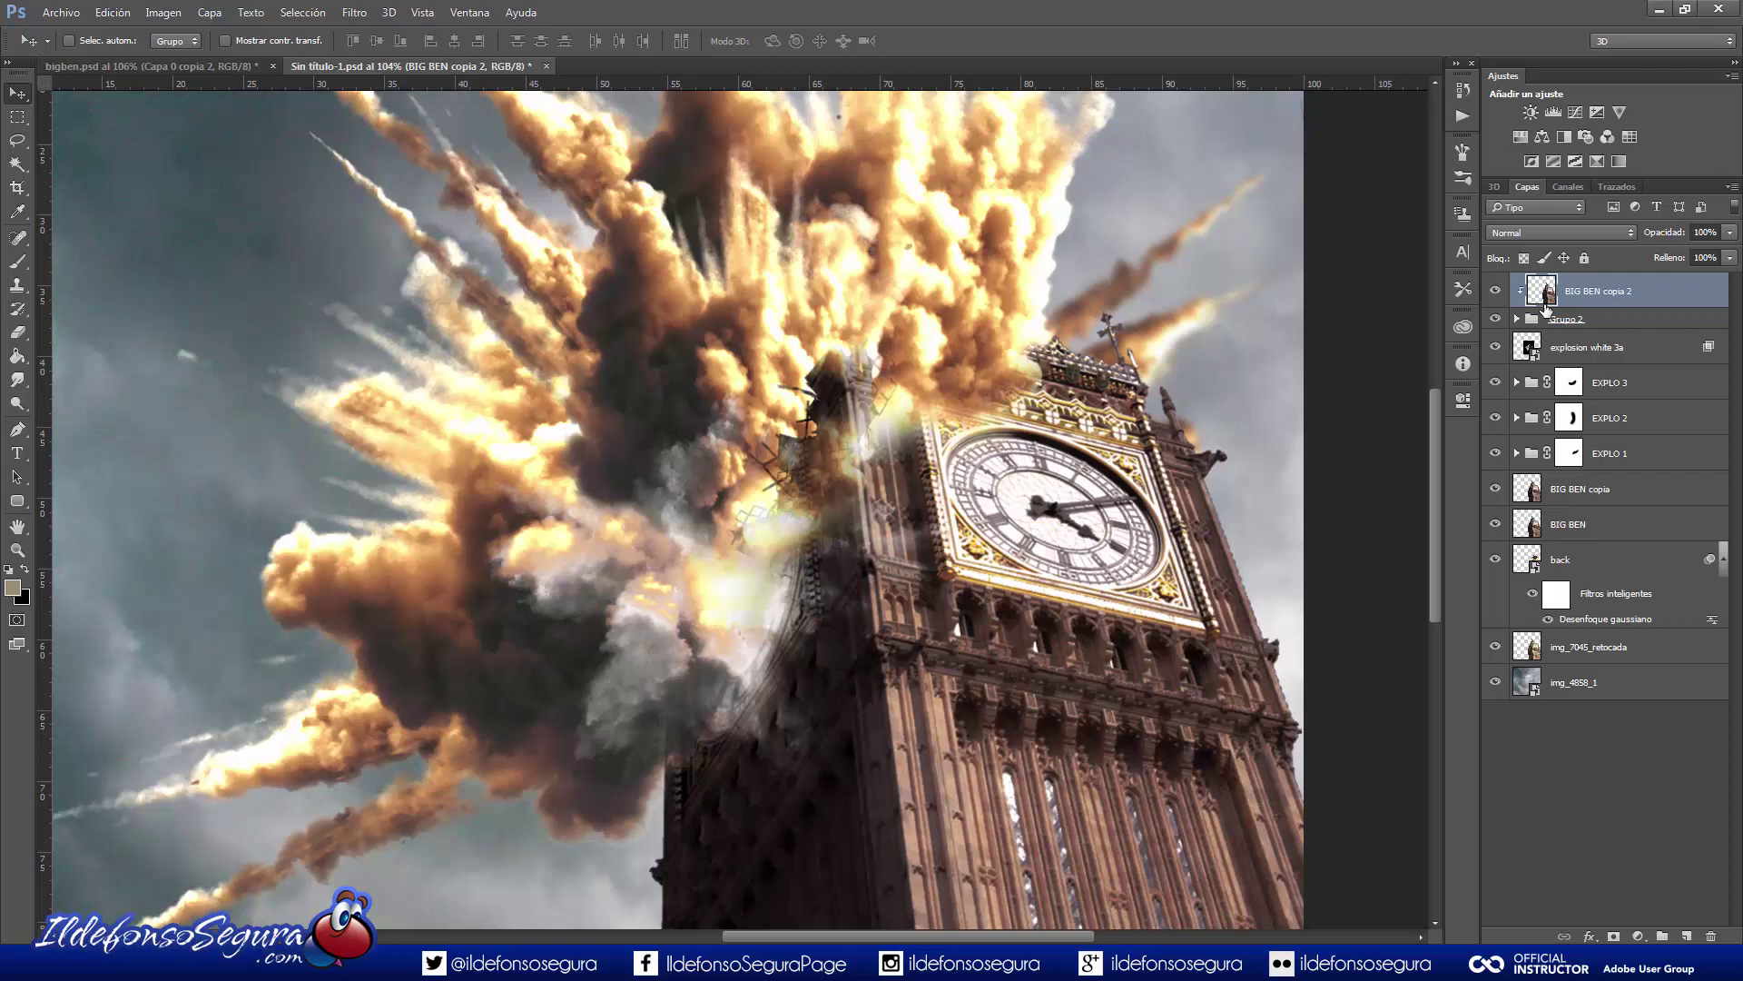
Rotate BIG BEN copia 2 about 9° and nudge it up and to the right.
key(ctrl+t)
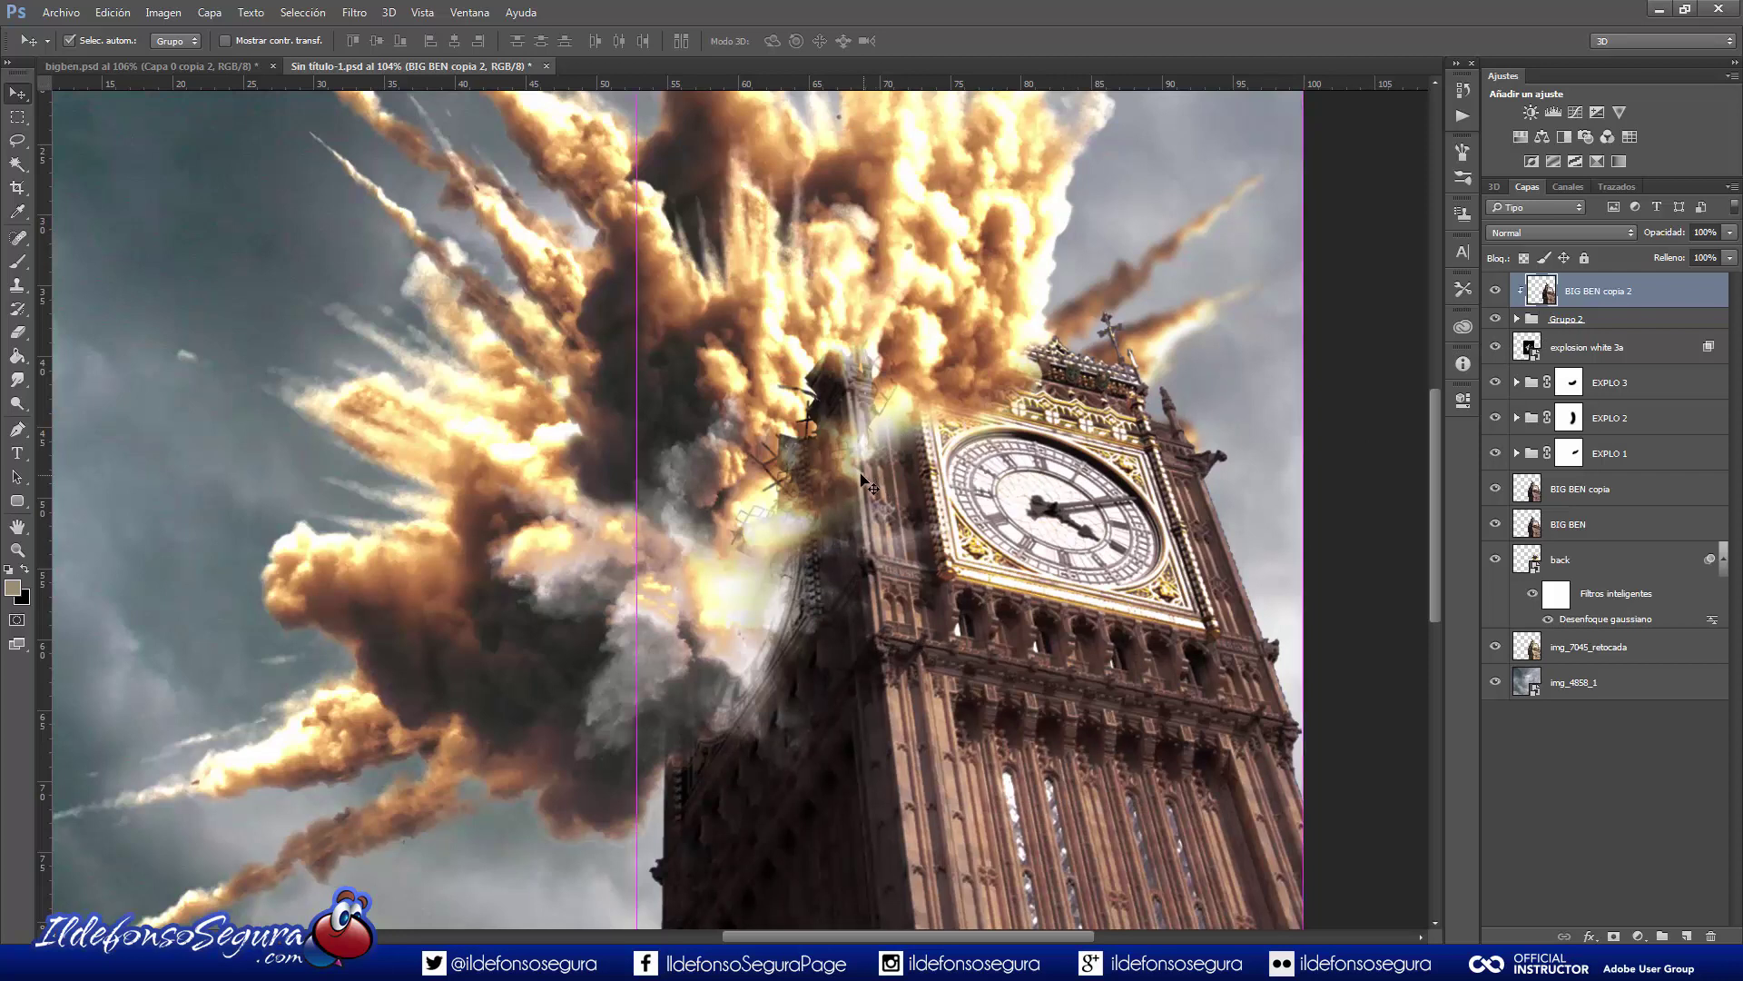
drag(595, 631, 596, 714)
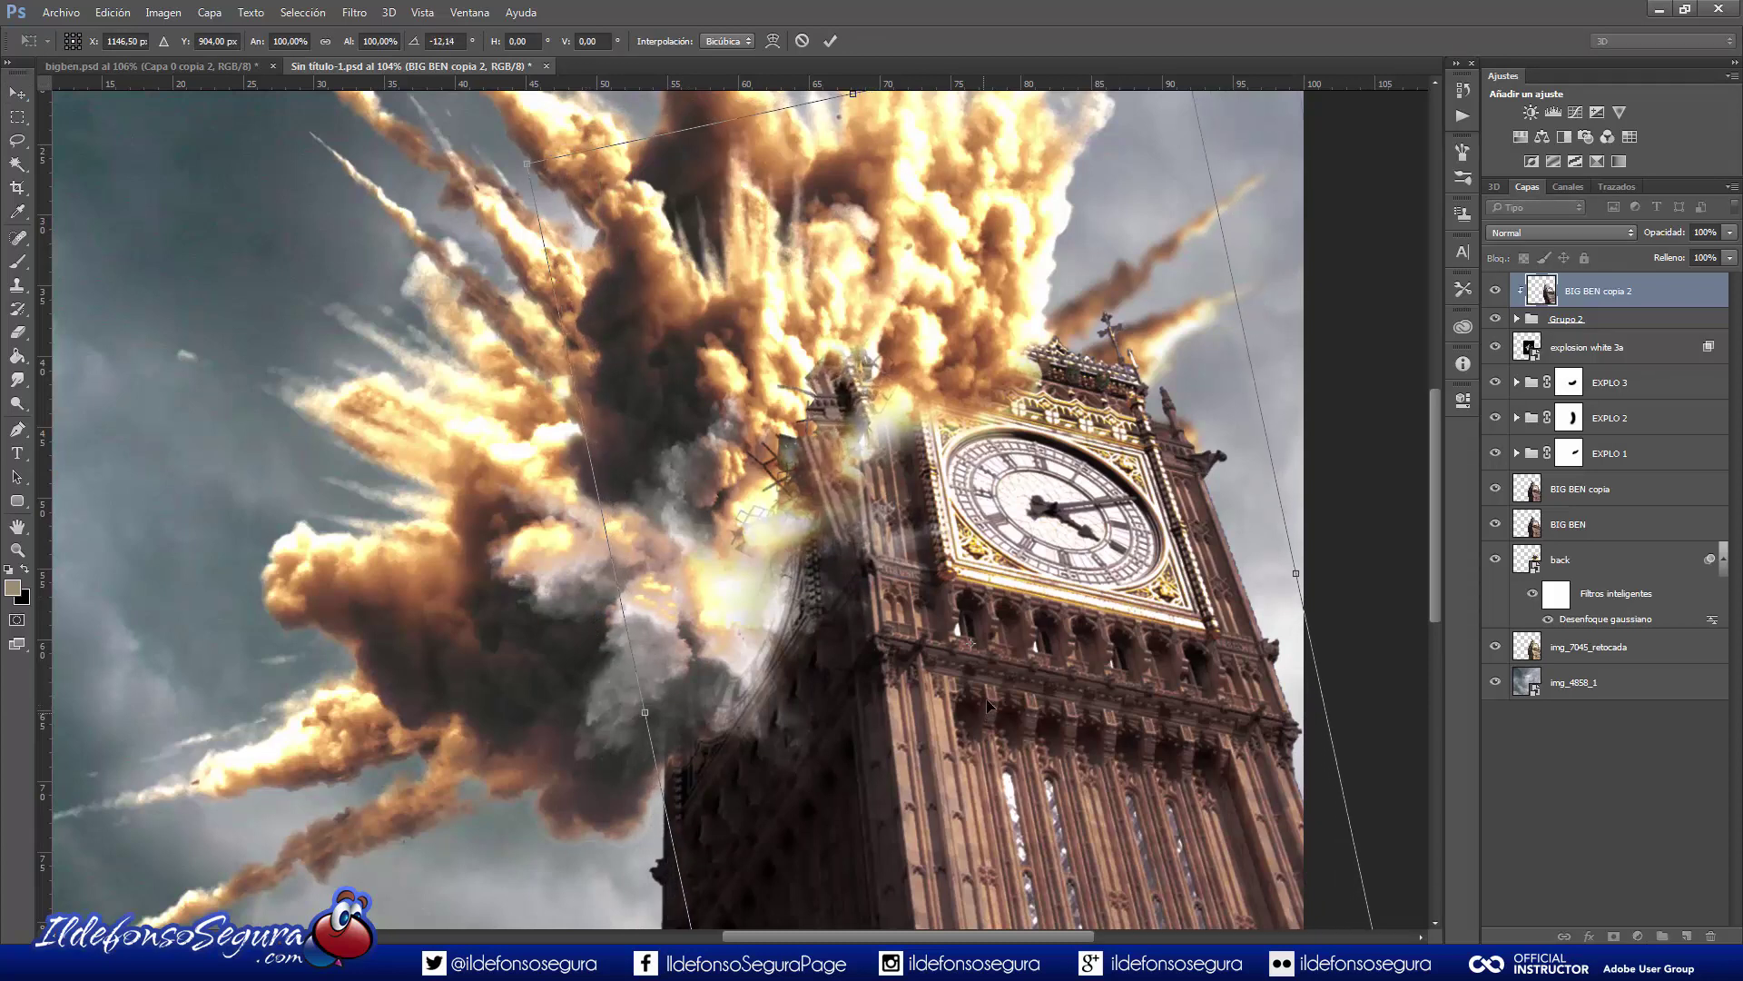
drag(988, 704, 990, 690)
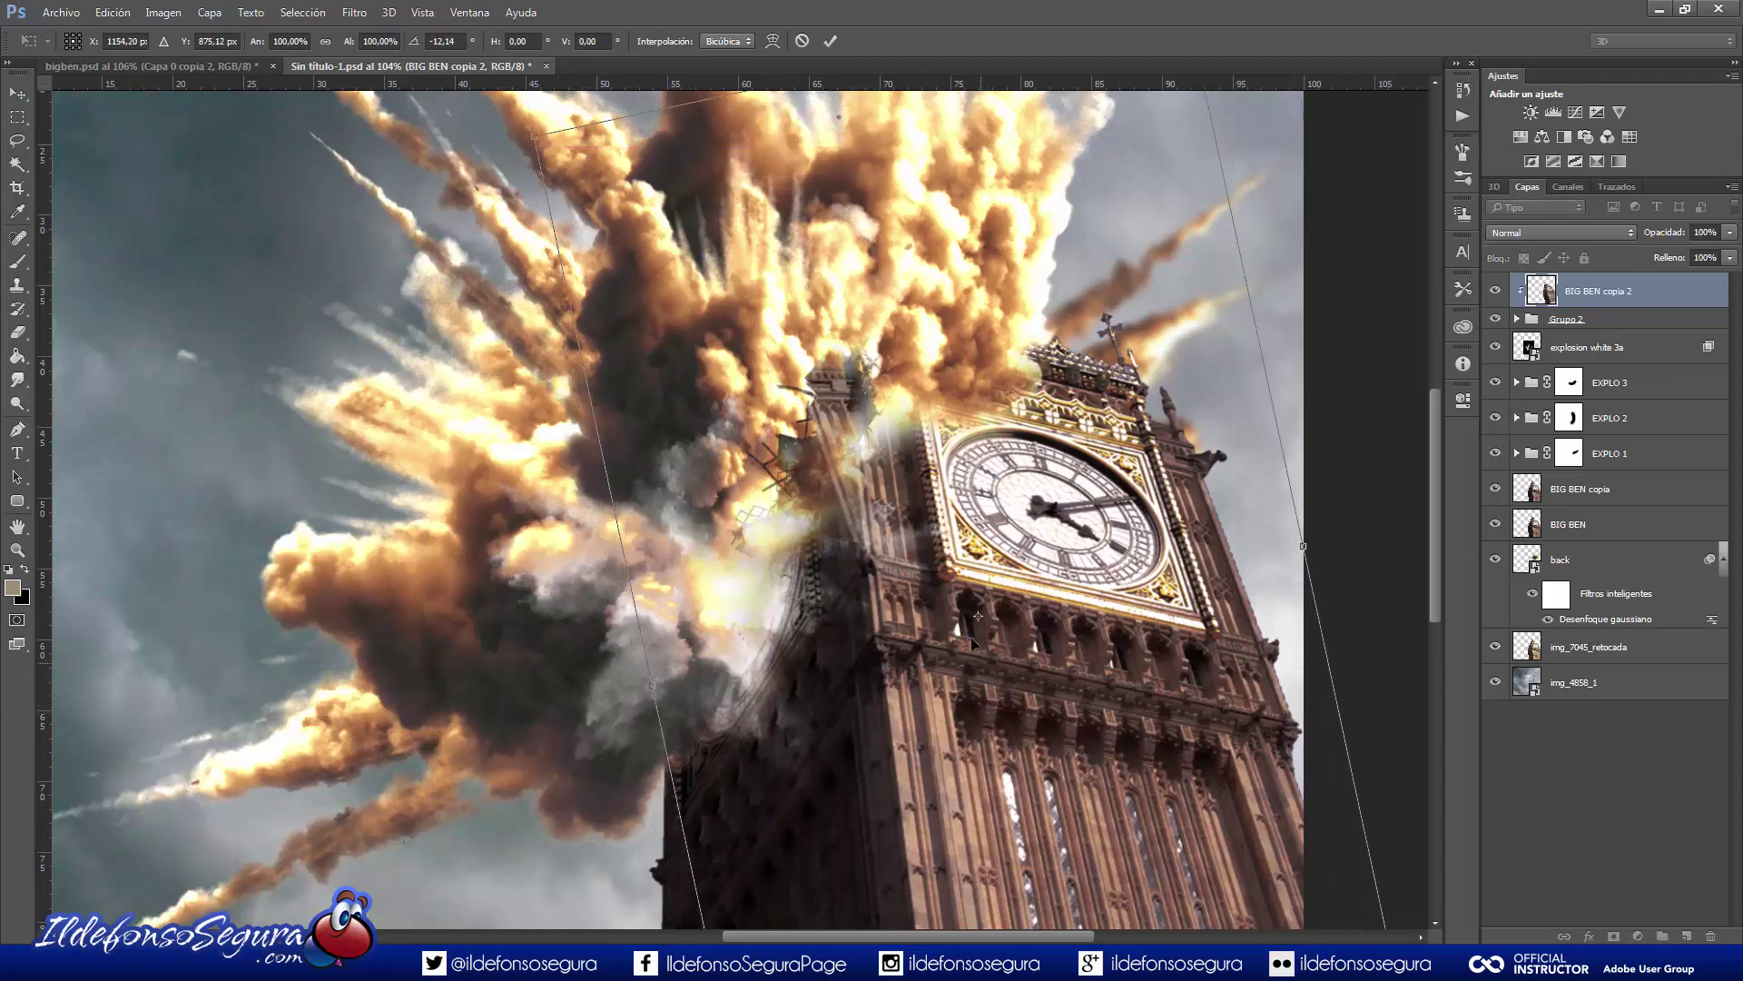
click(829, 42)
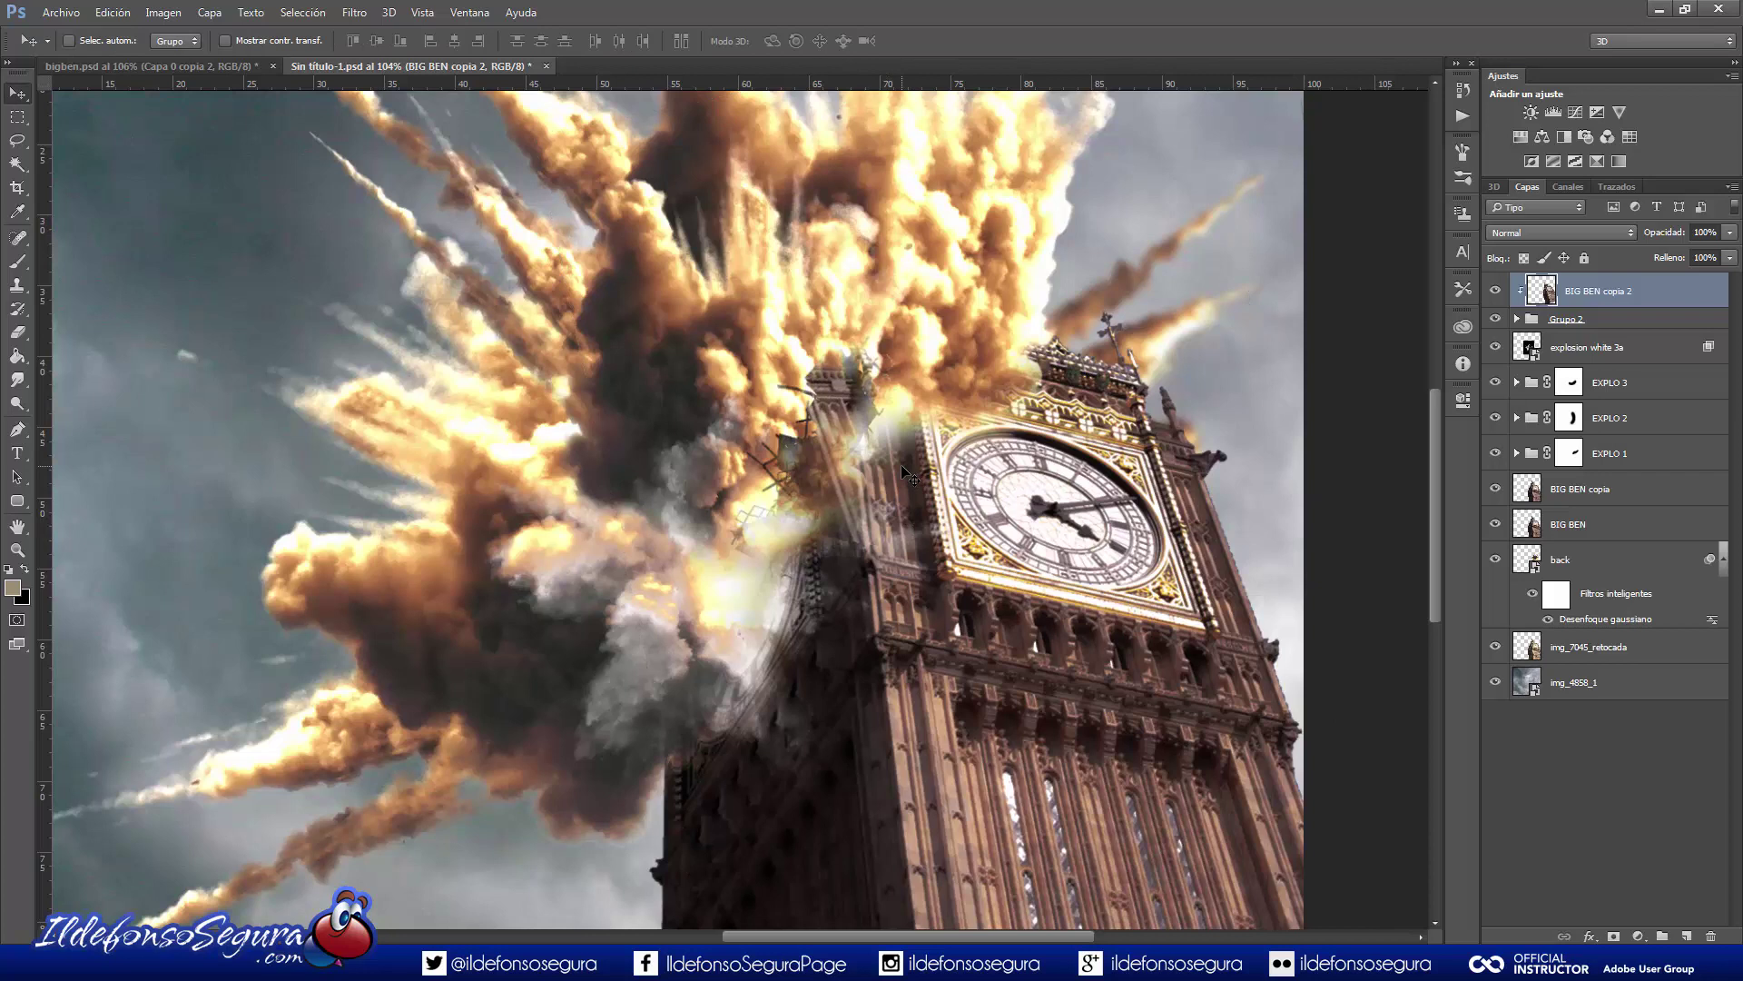
Add a Levels adjustment clipped to the tower copy with input levels 64 to 198.
click(1646, 936)
click(1609, 625)
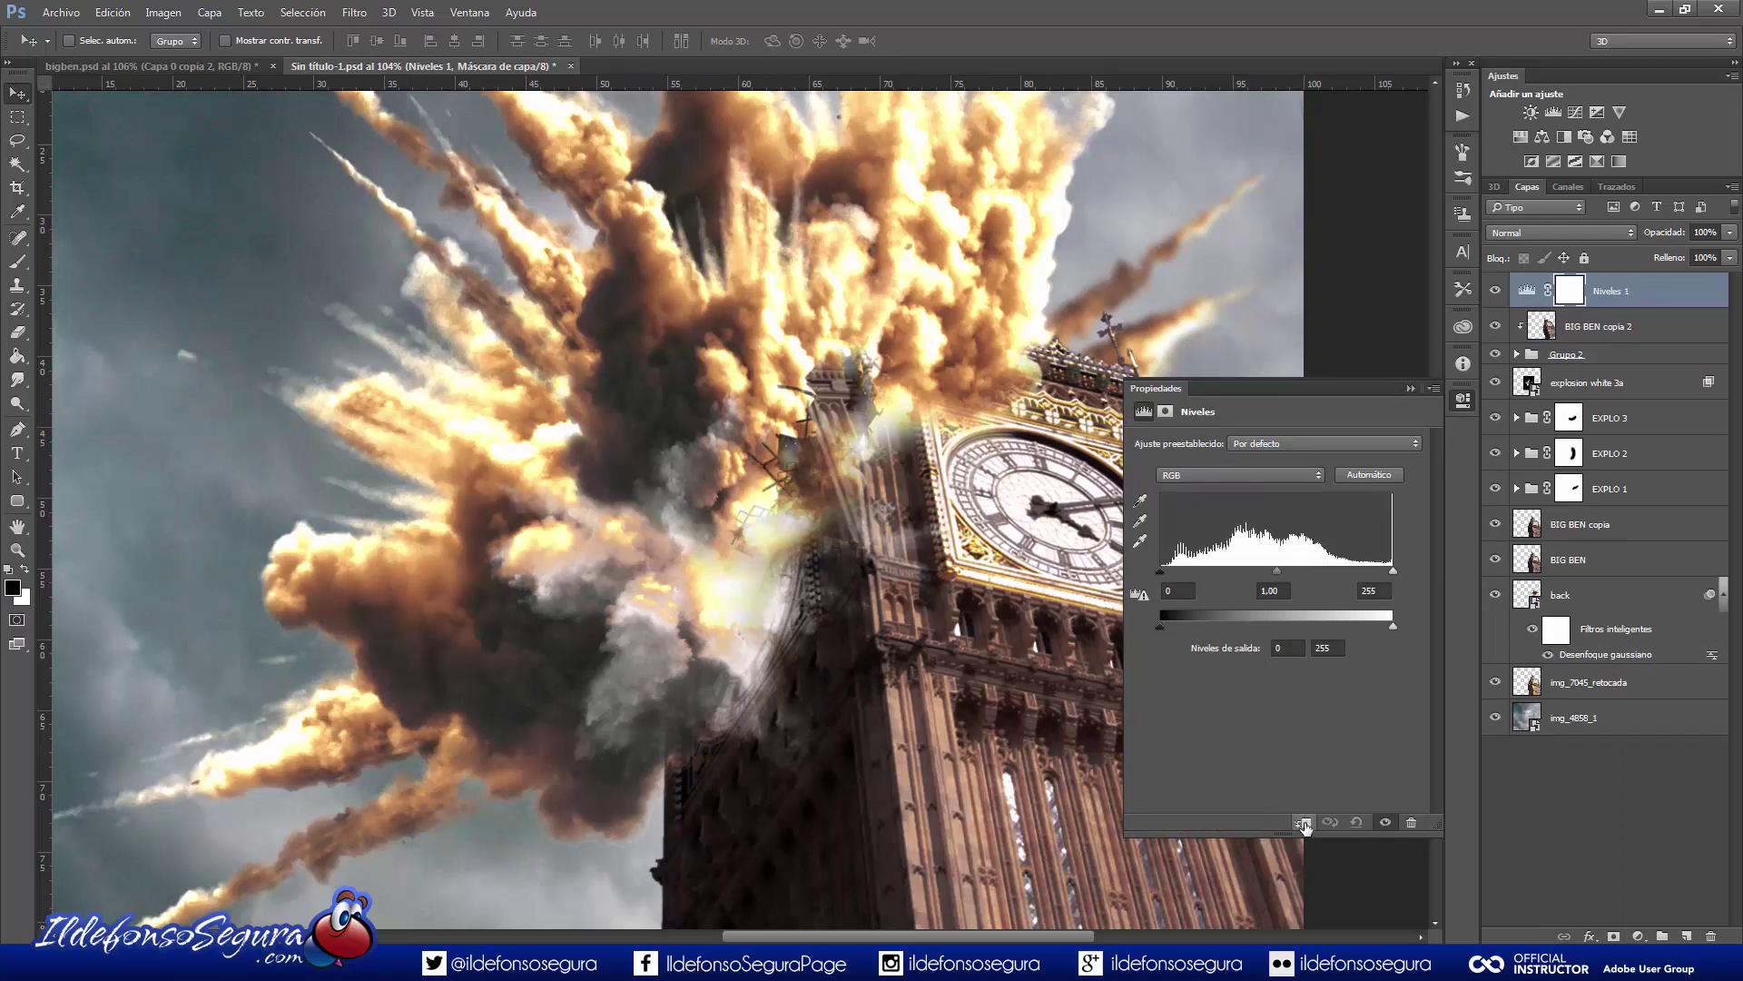
click(1304, 824)
drag(1163, 571, 1214, 575)
drag(1392, 572, 1345, 572)
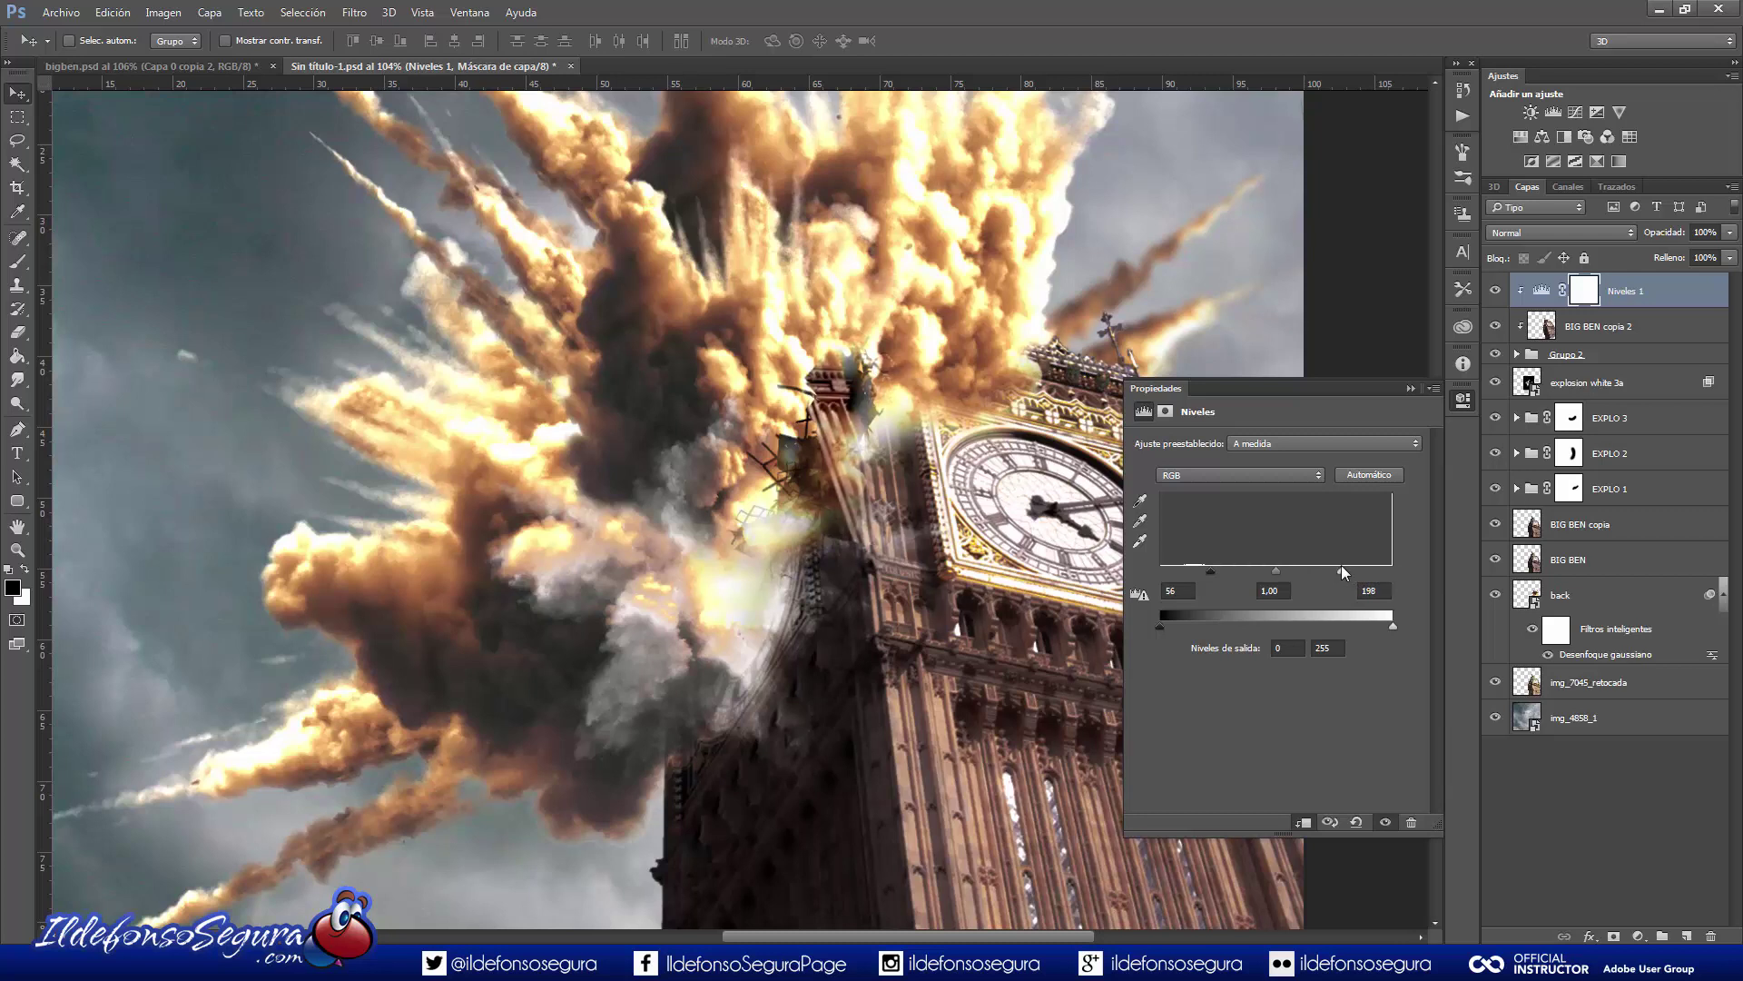
drag(1213, 576, 1220, 573)
click(1410, 389)
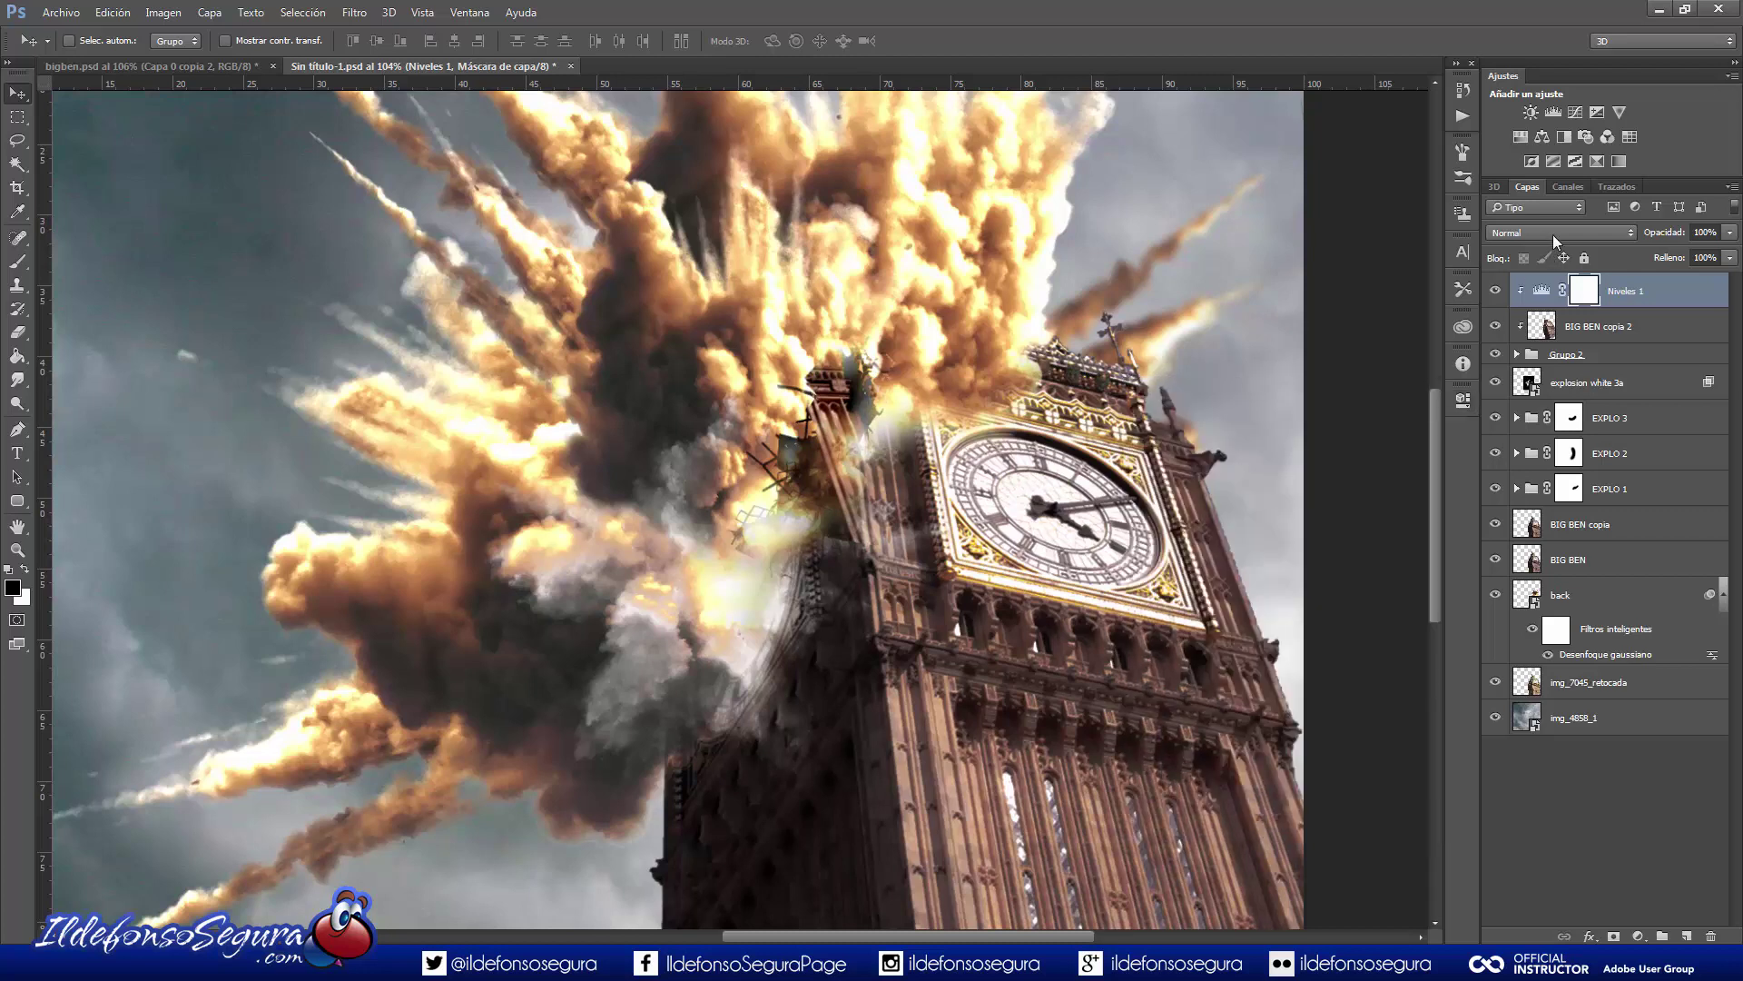
Blend the Levels layer as Luz suave and select it with BIG BEN copia 2 and Grupo 2.
click(1554, 234)
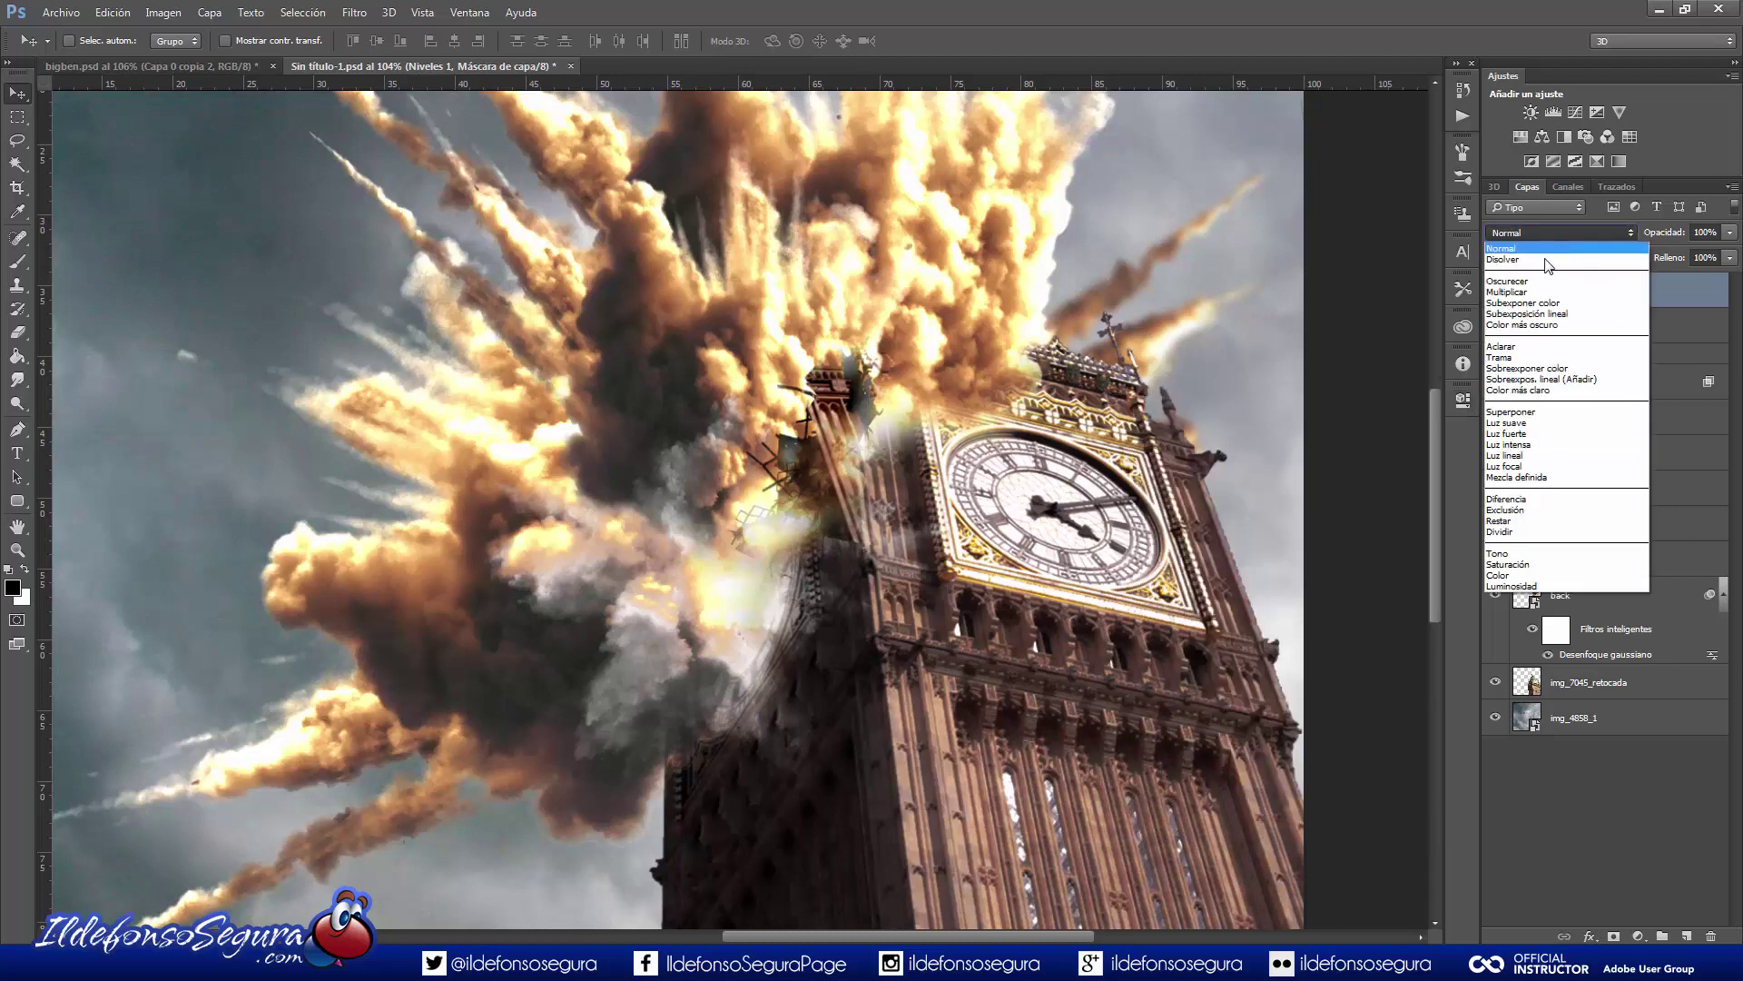
click(1518, 423)
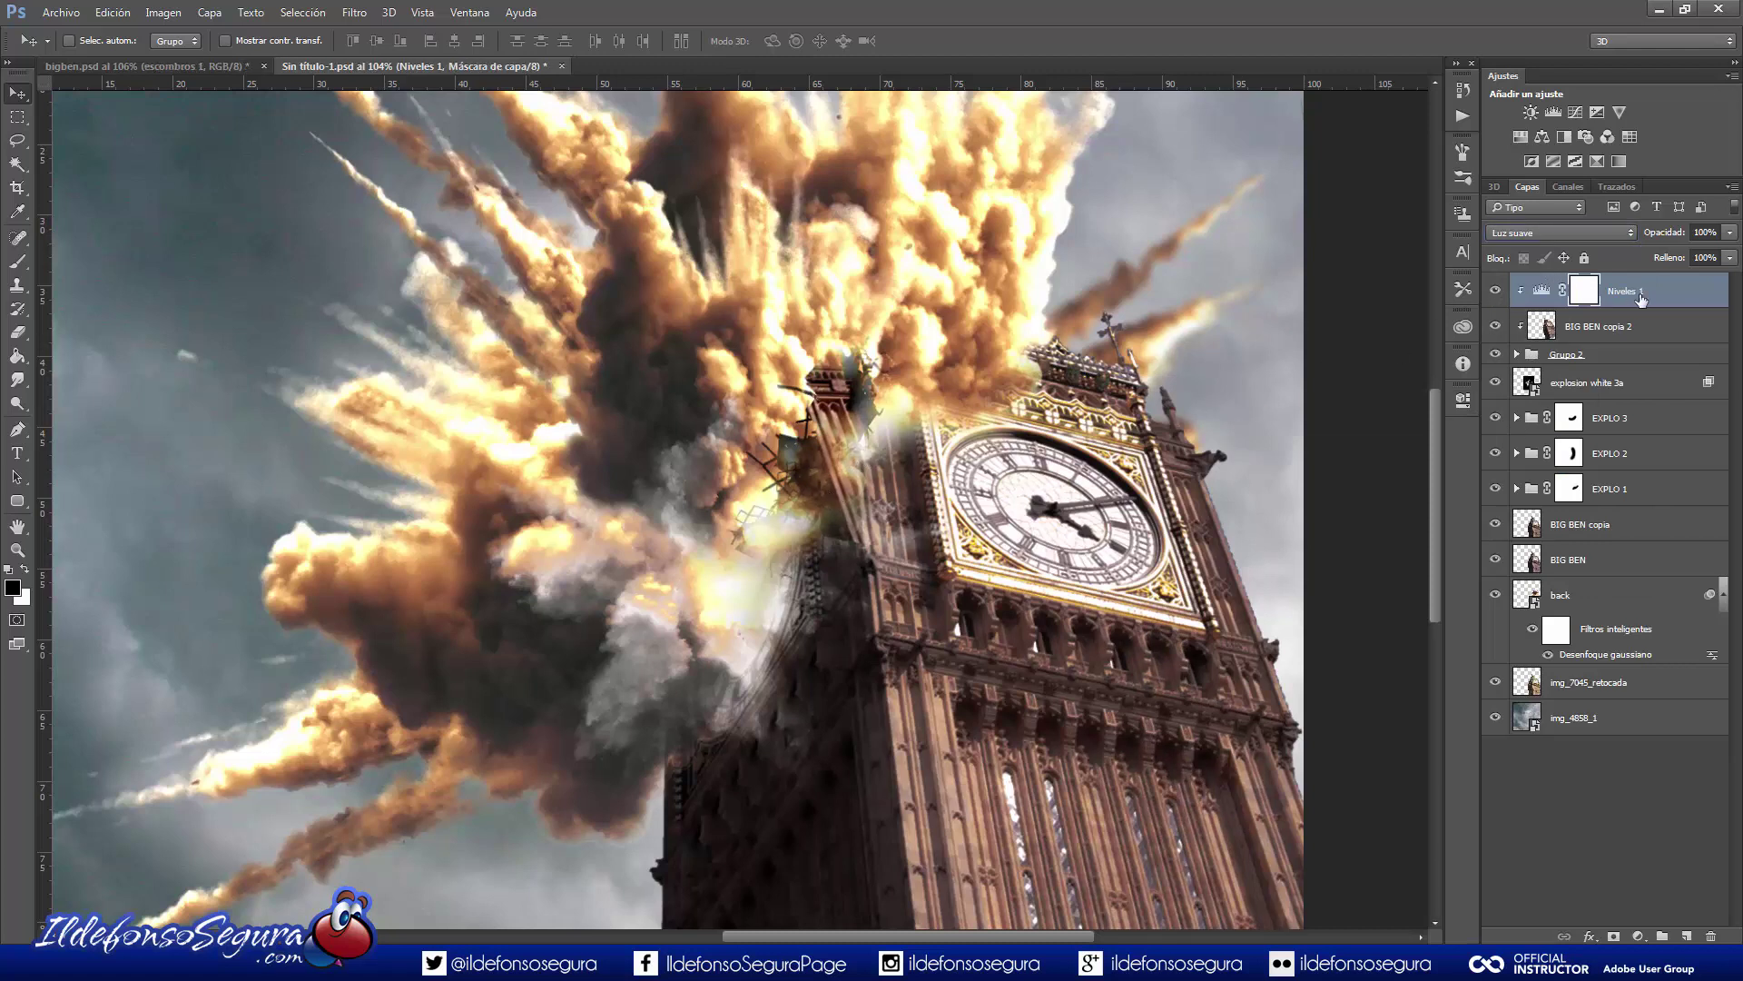
key(ctrl+2)
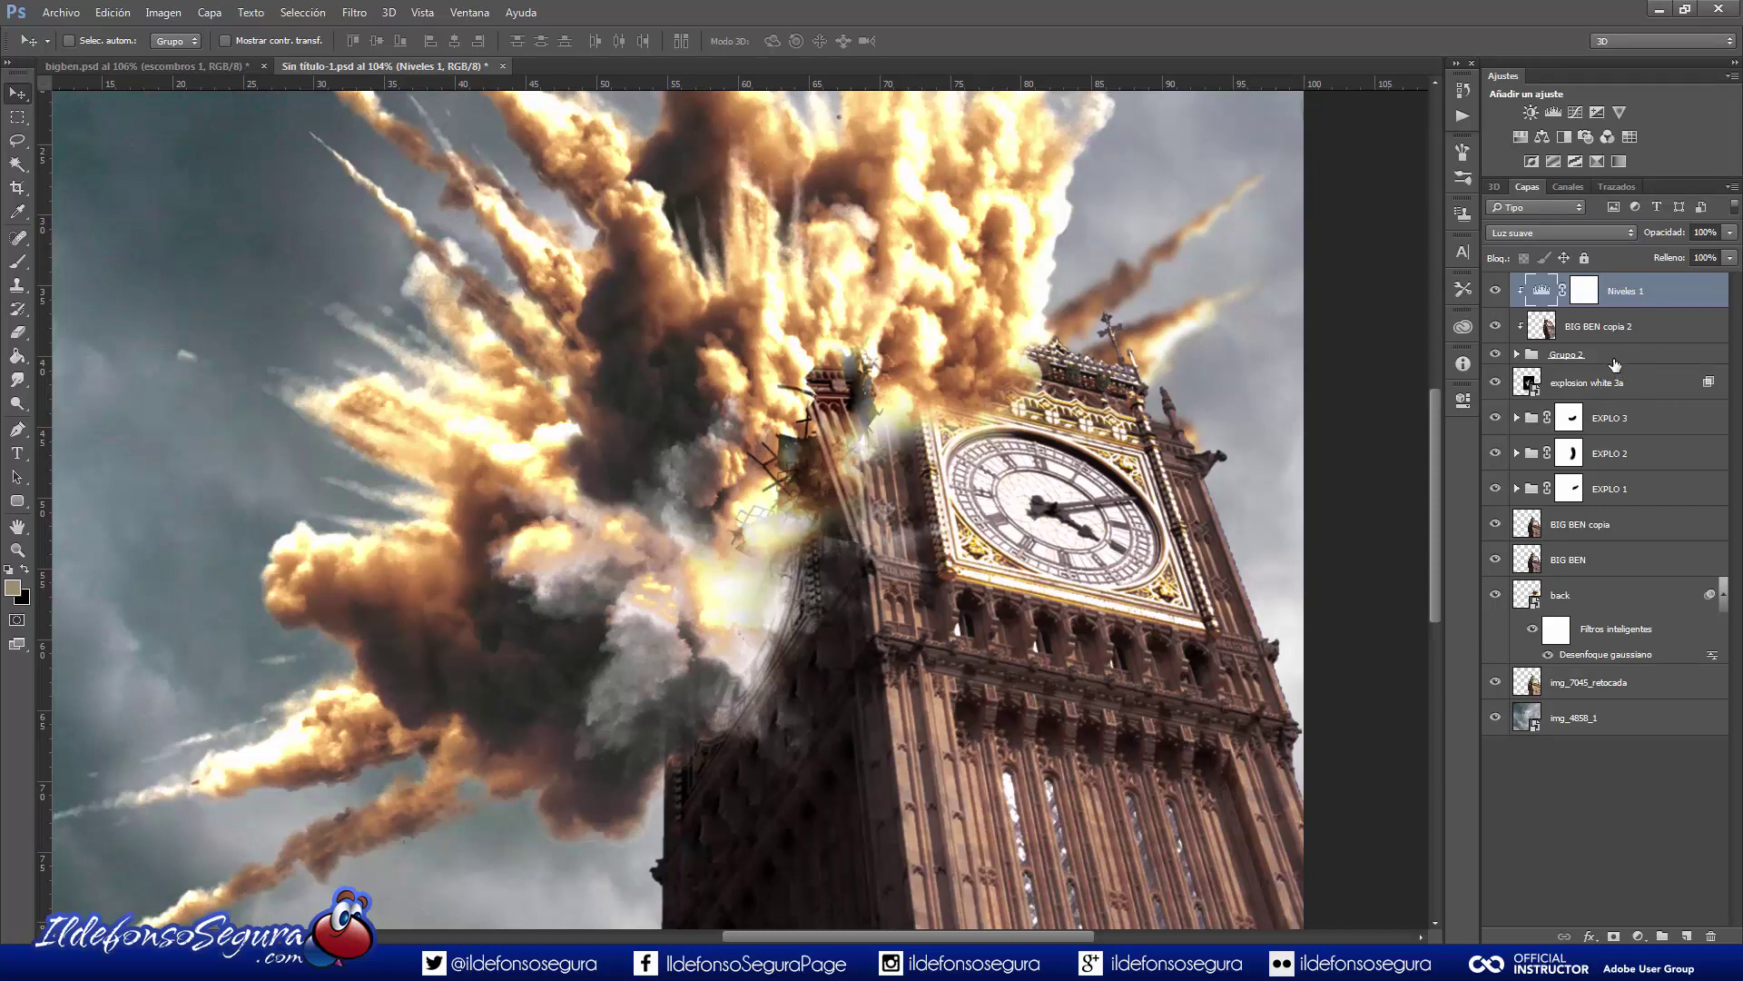
shift+click(1614, 364)
Group Niveles 1, BIG BEN copia 2 and Grupo 2 into a group named 'escombros 1'.
key(ctrl+g)
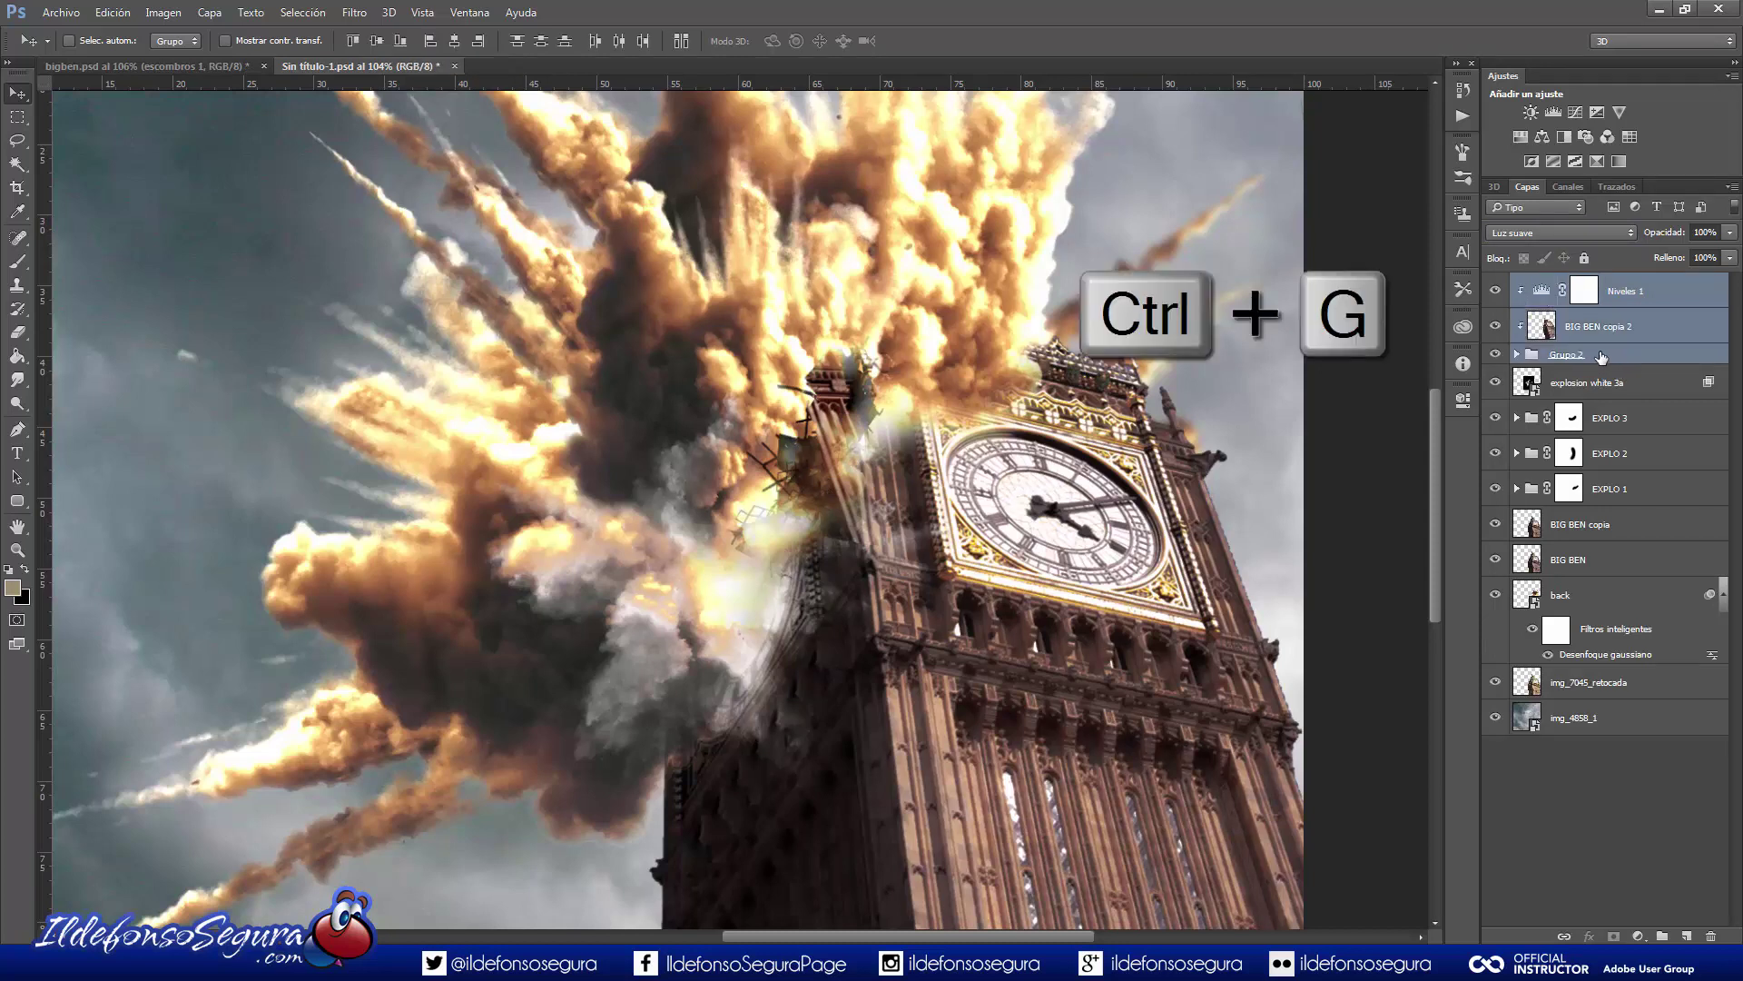
double_click(1569, 291)
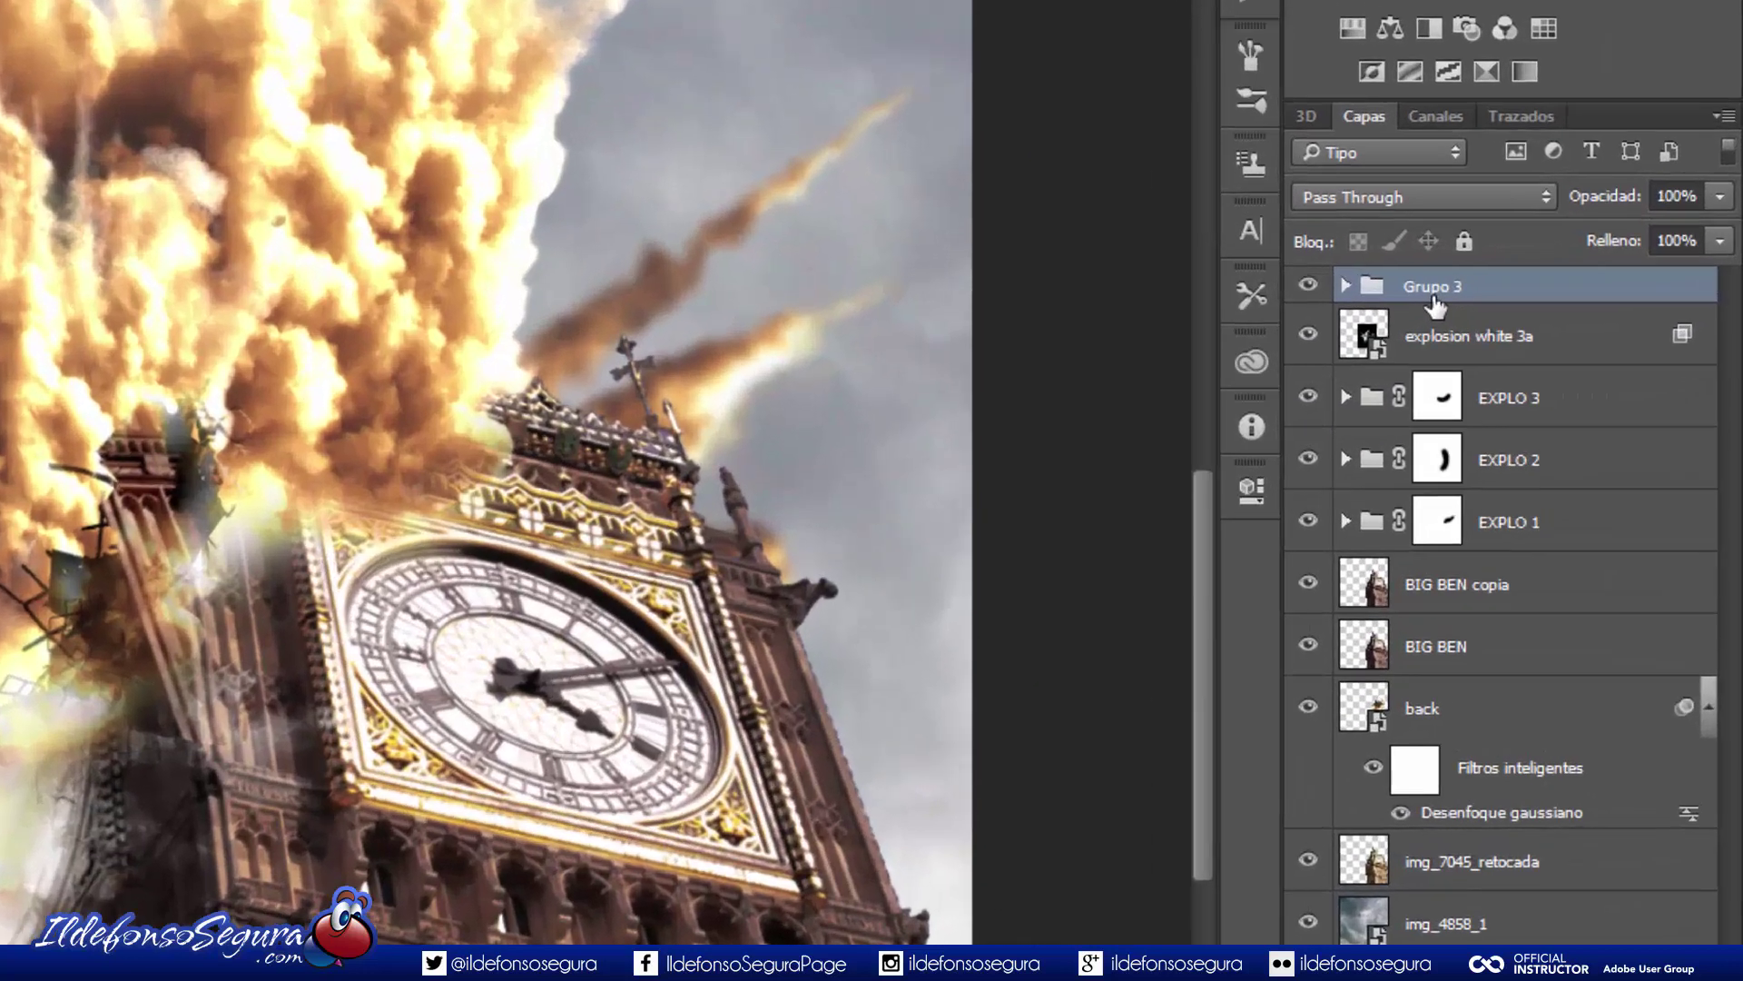
text(escombros 1)
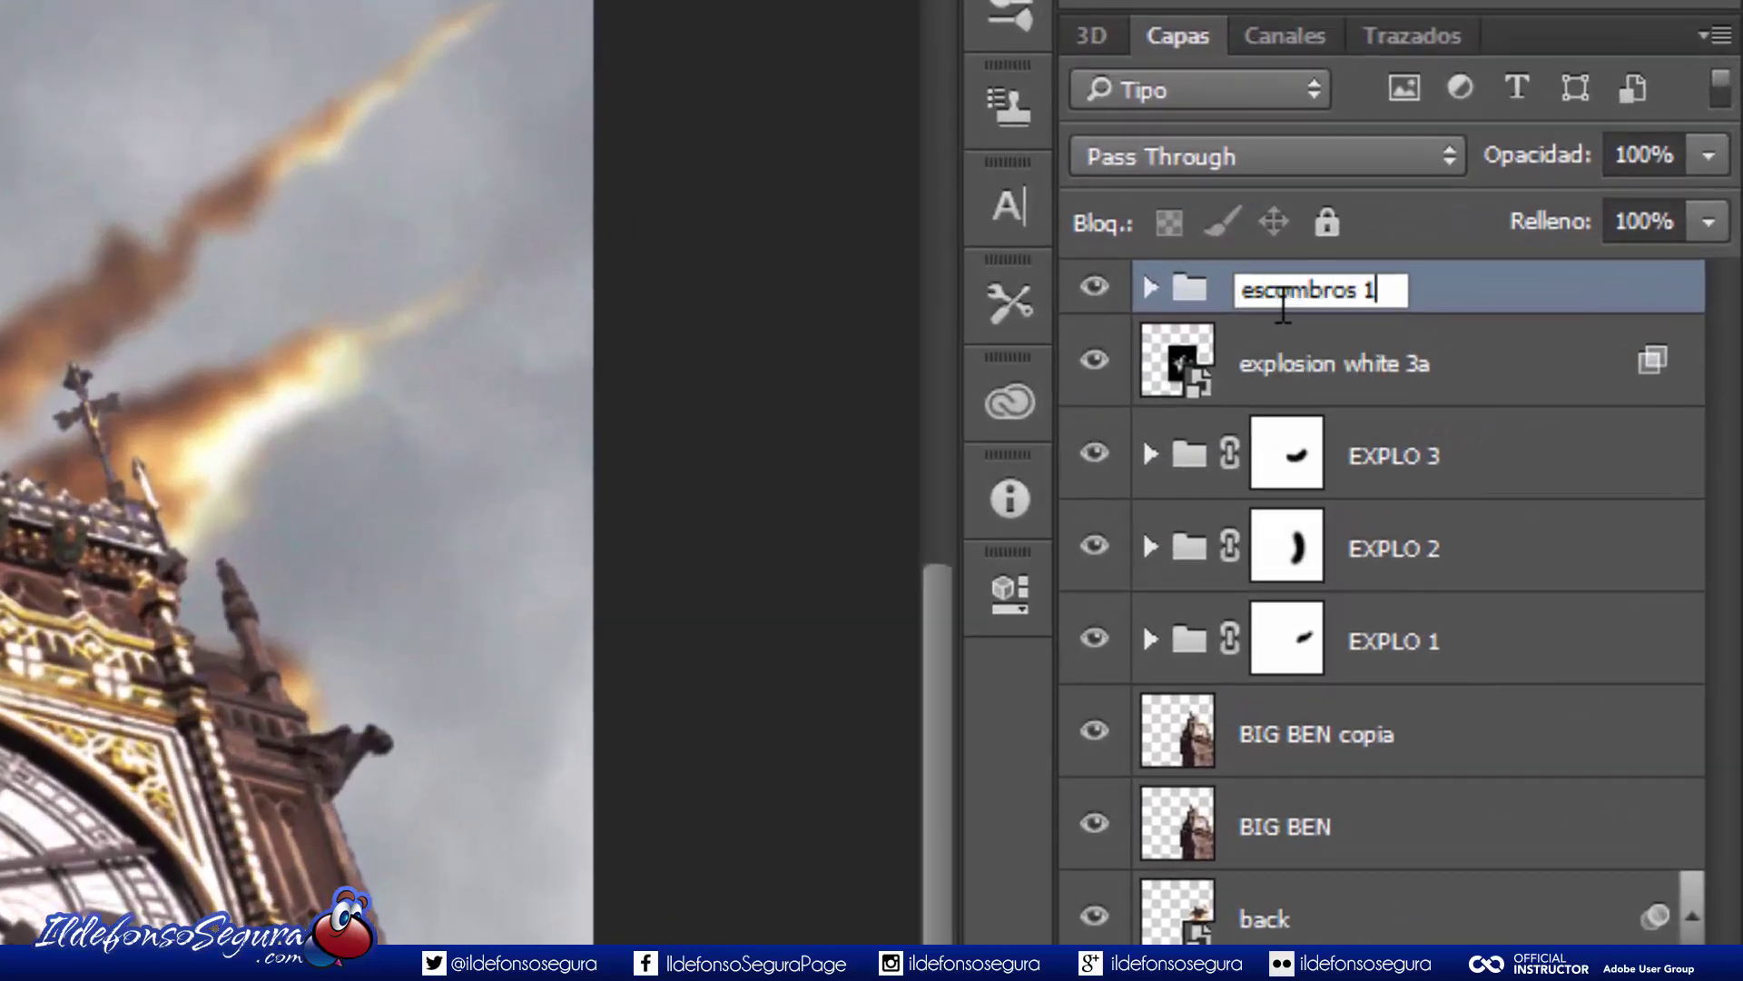
key(Return)
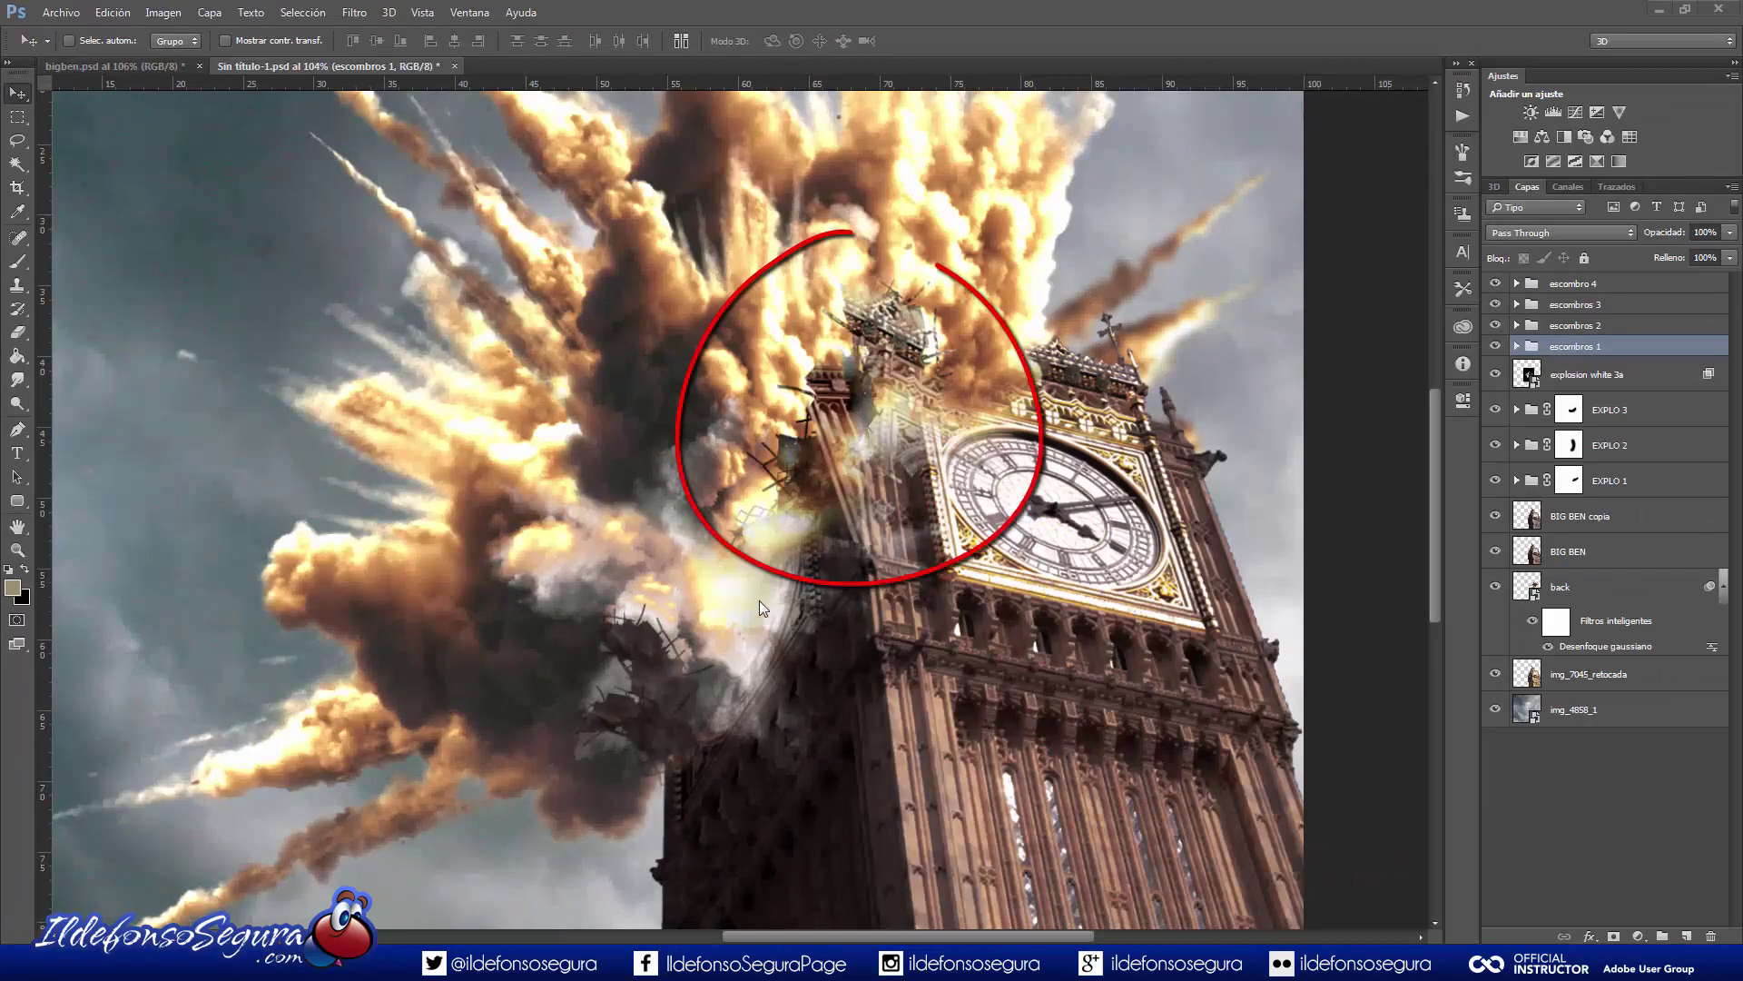
Compare escombros 1 alone, then make escombros 2, escombros 3 and escombro 4 visible again.
click(1496, 283)
click(1495, 304)
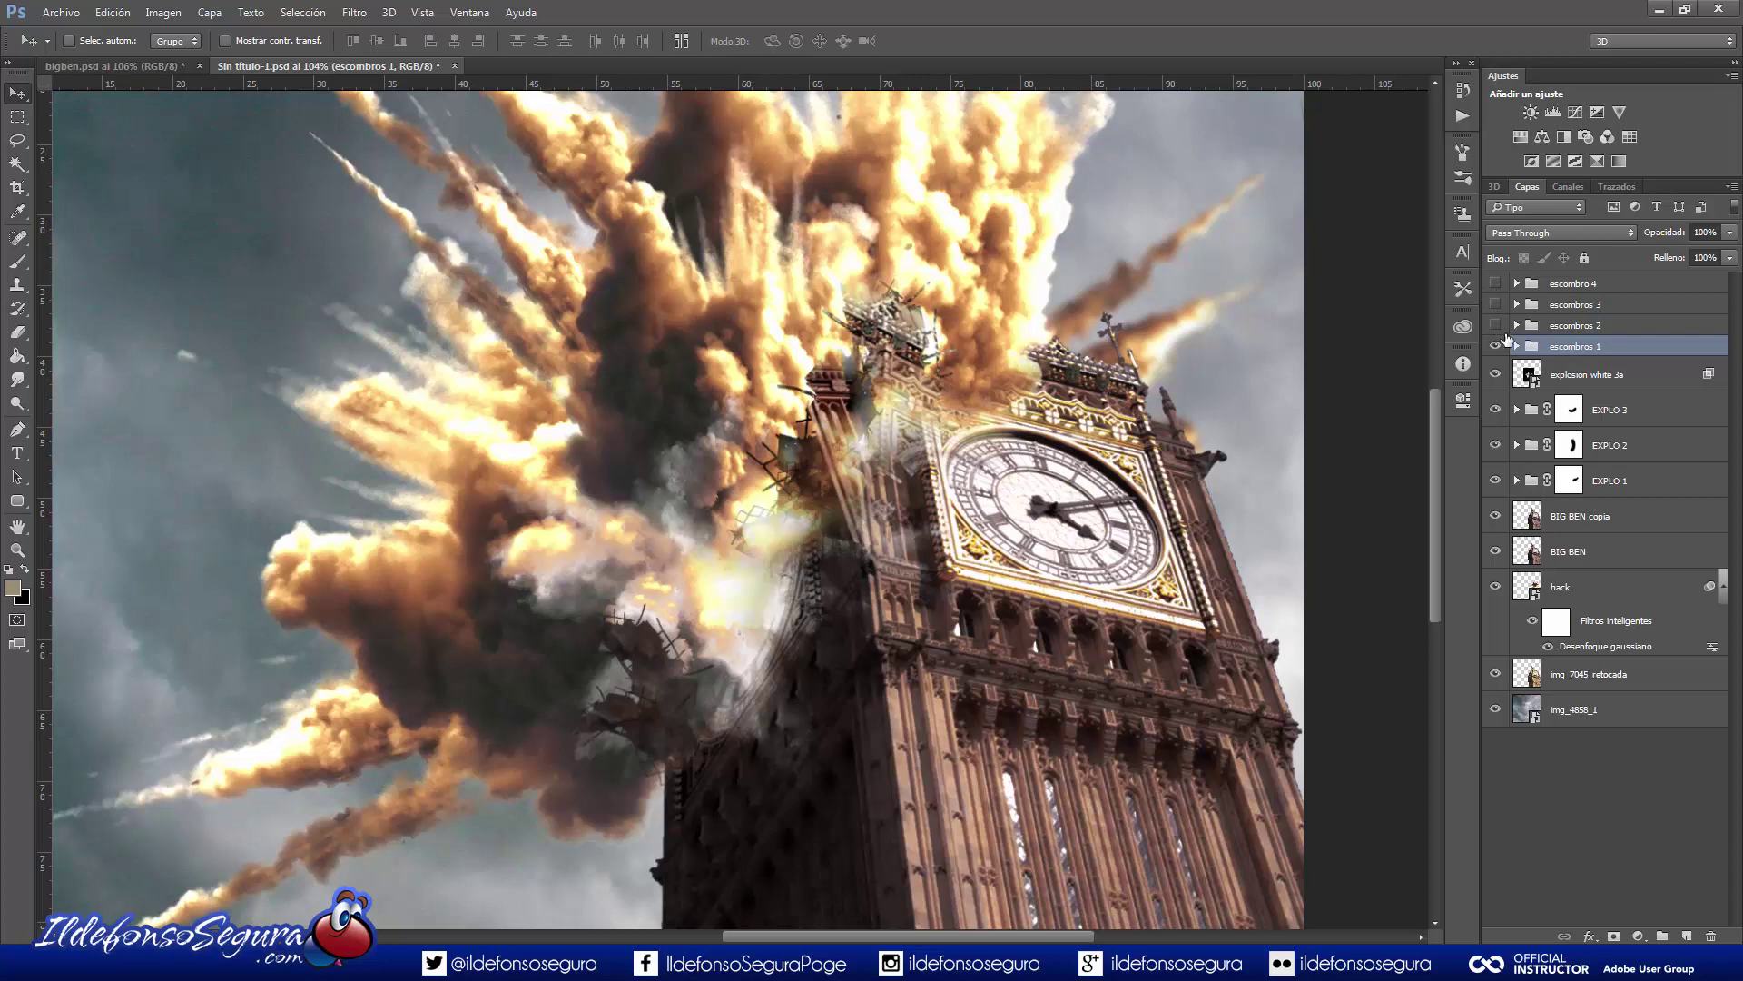
click(1495, 345)
click(1496, 325)
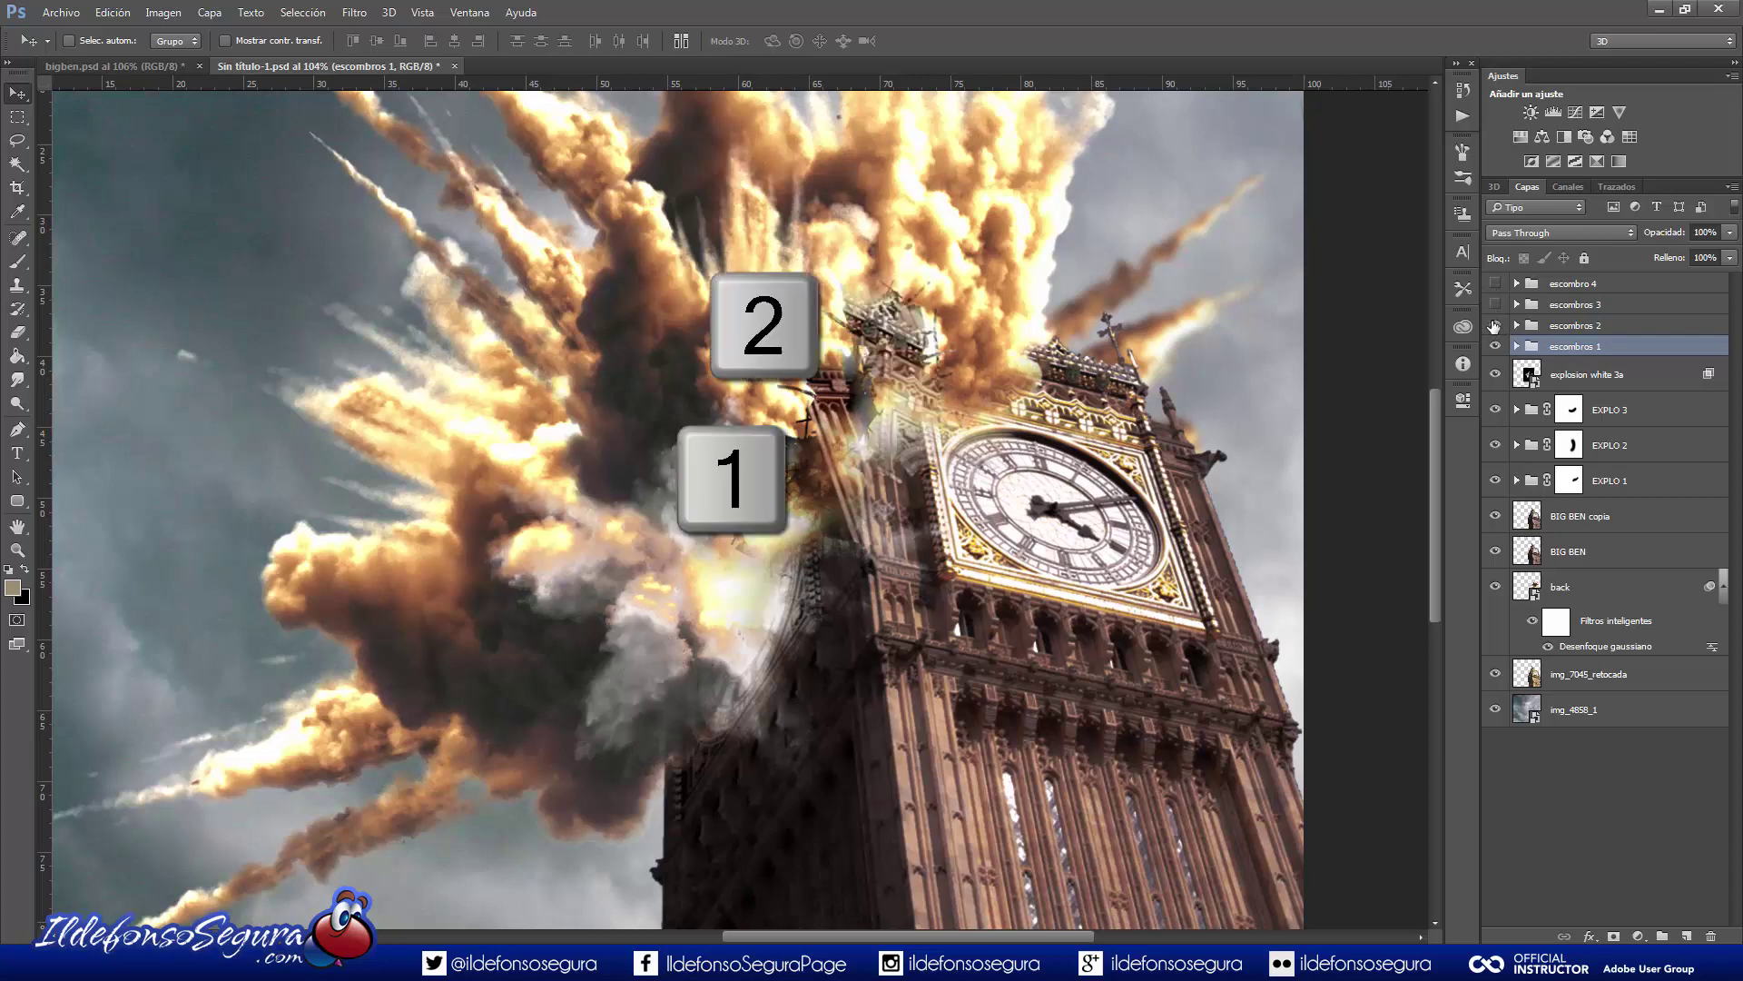
click(1496, 305)
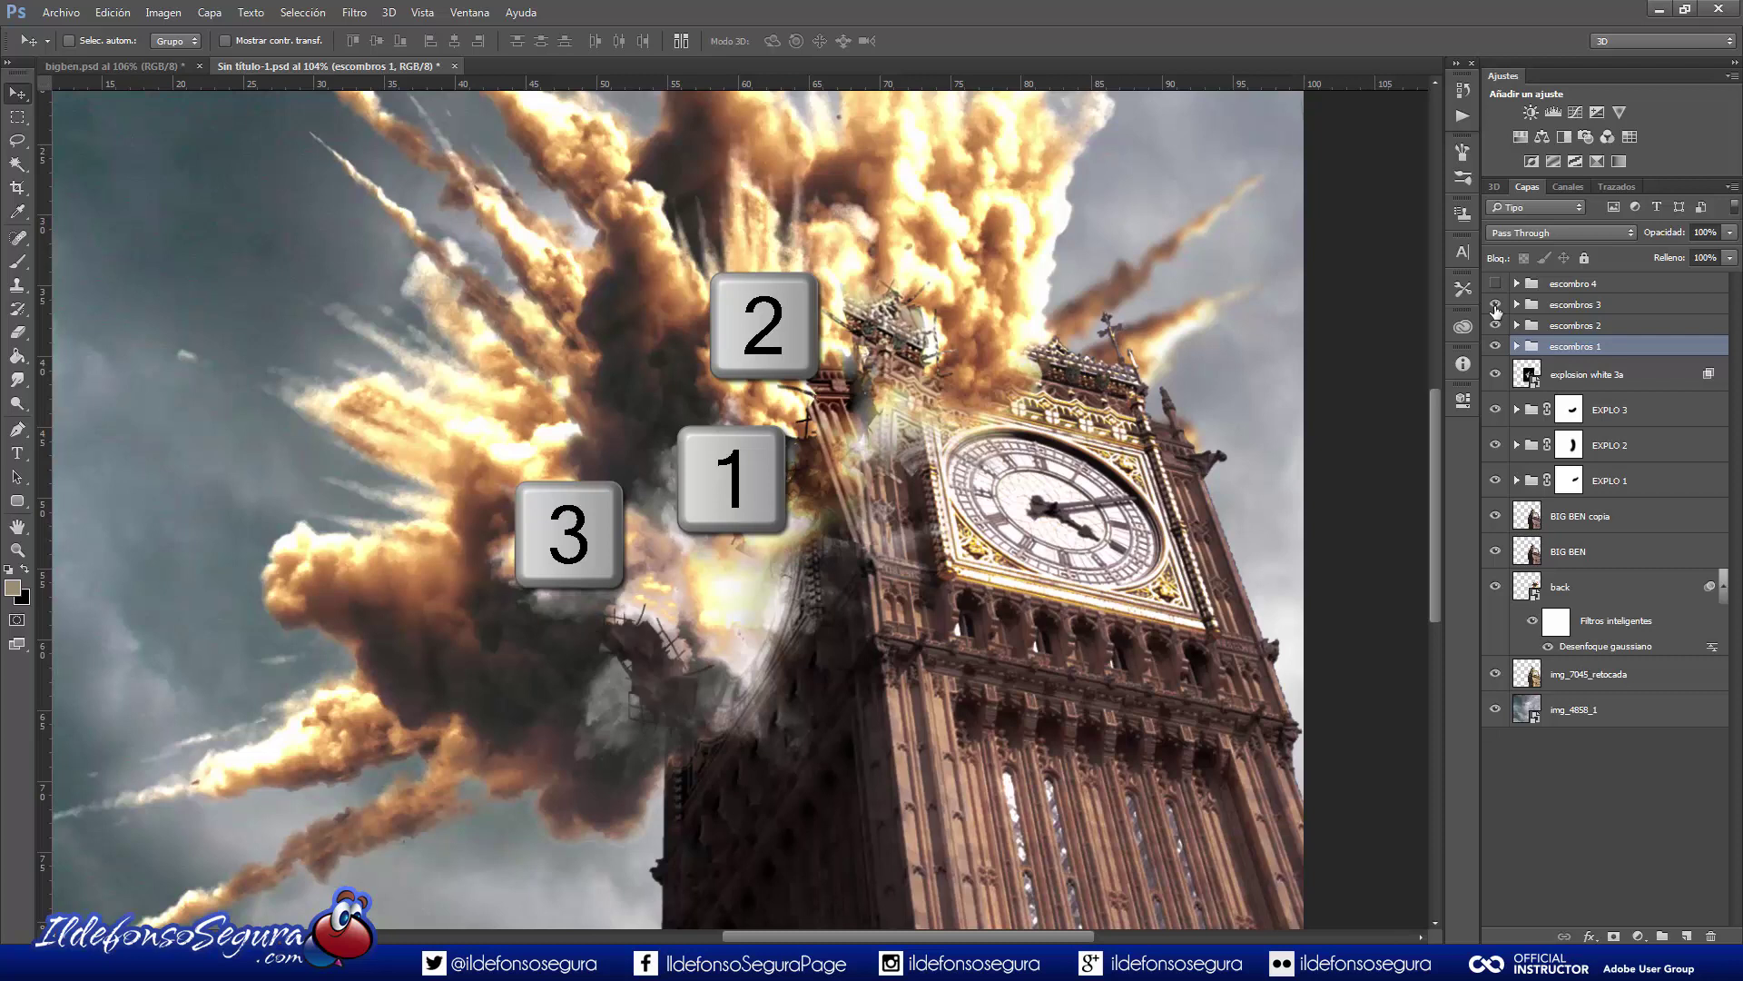
click(1496, 283)
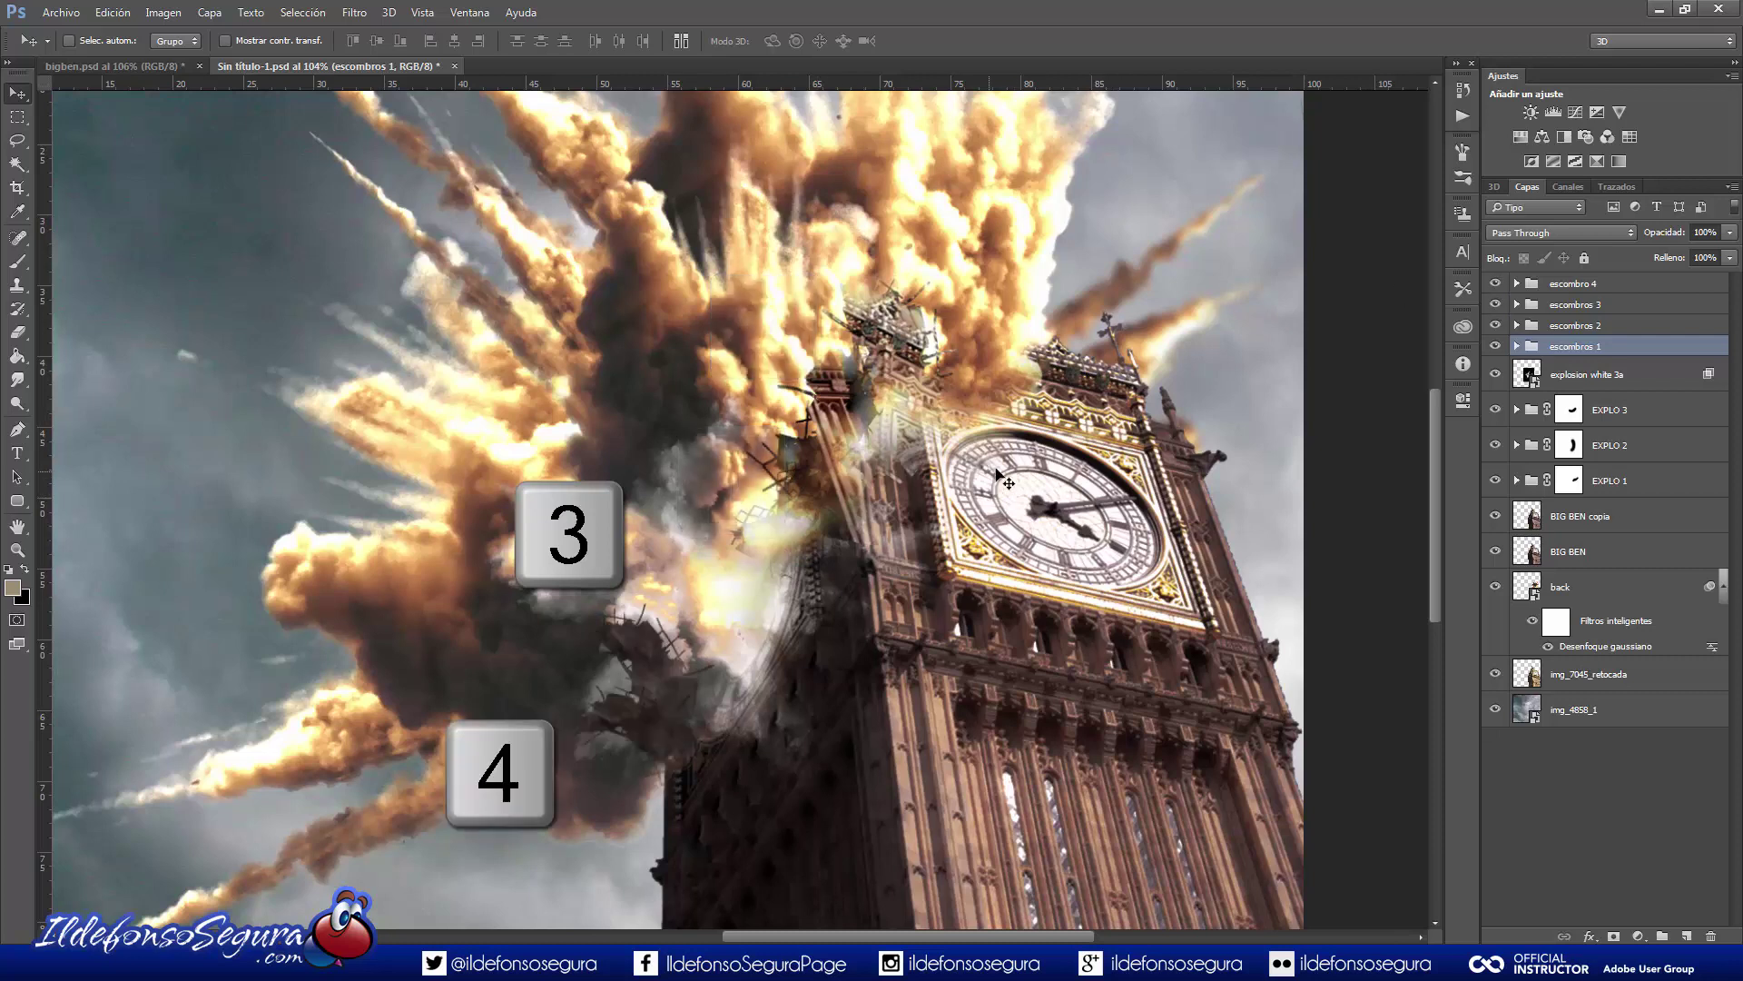
Fit the entire Big Ben explosion image to the window with the Zoom tool's Ajustar pant. option.
key(z)
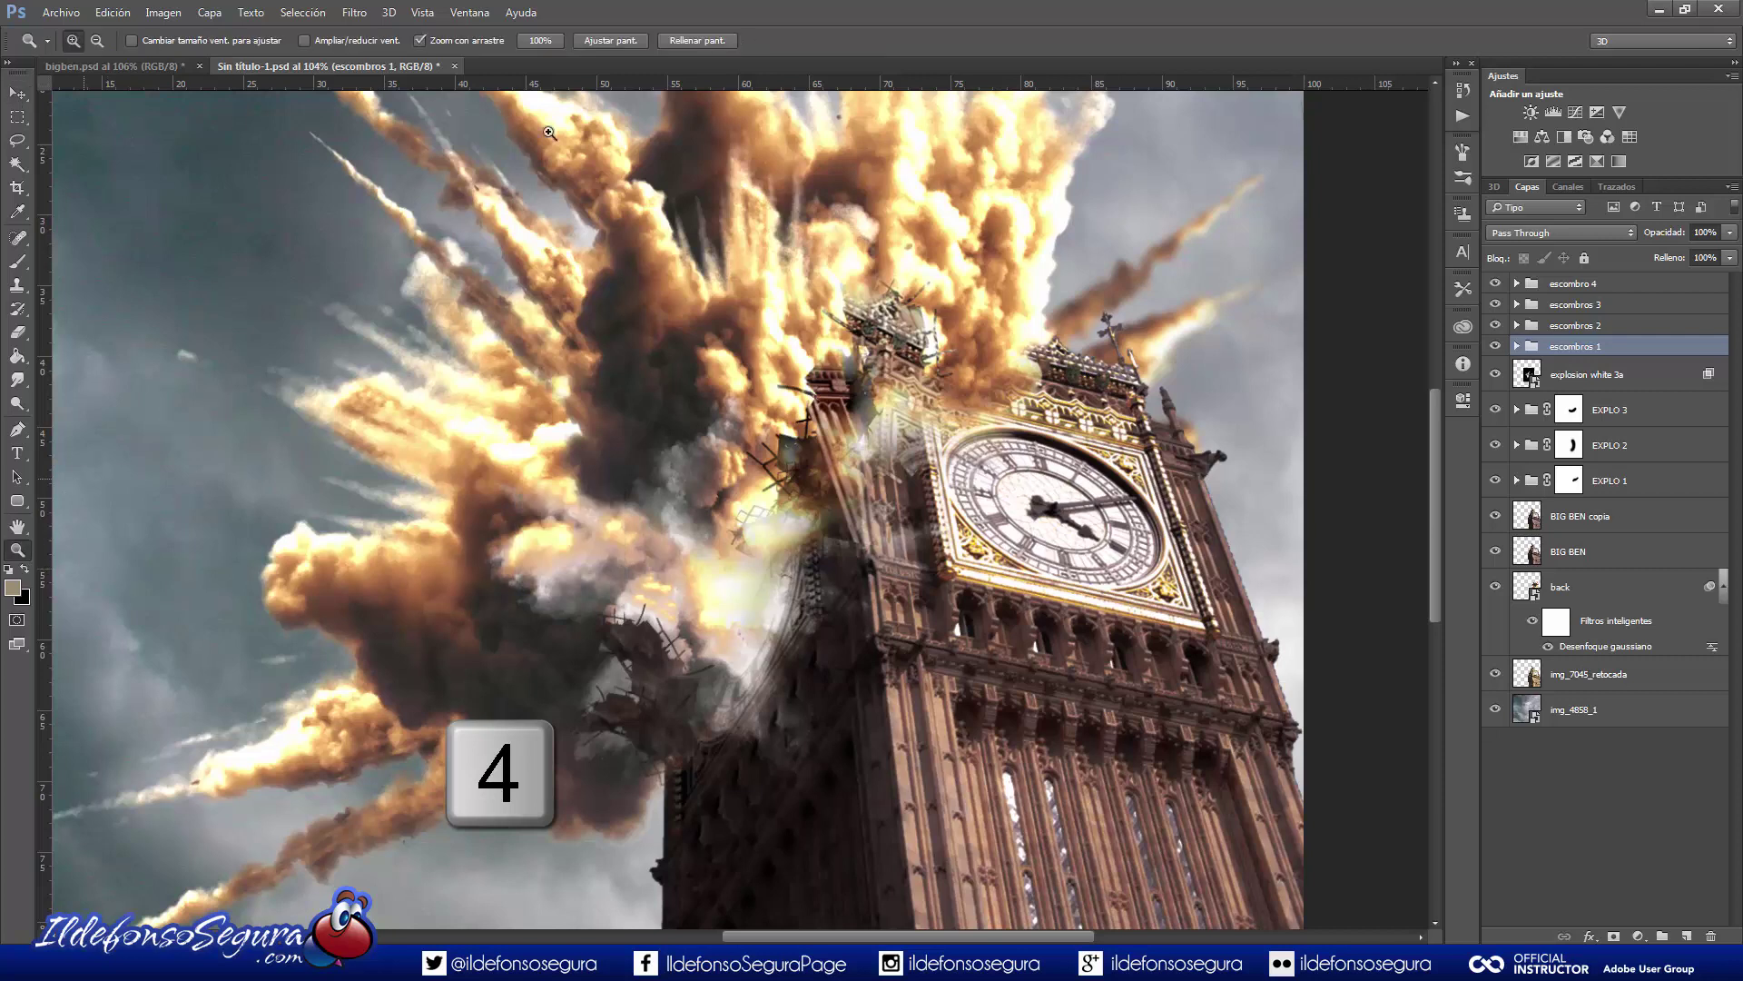
click(610, 40)
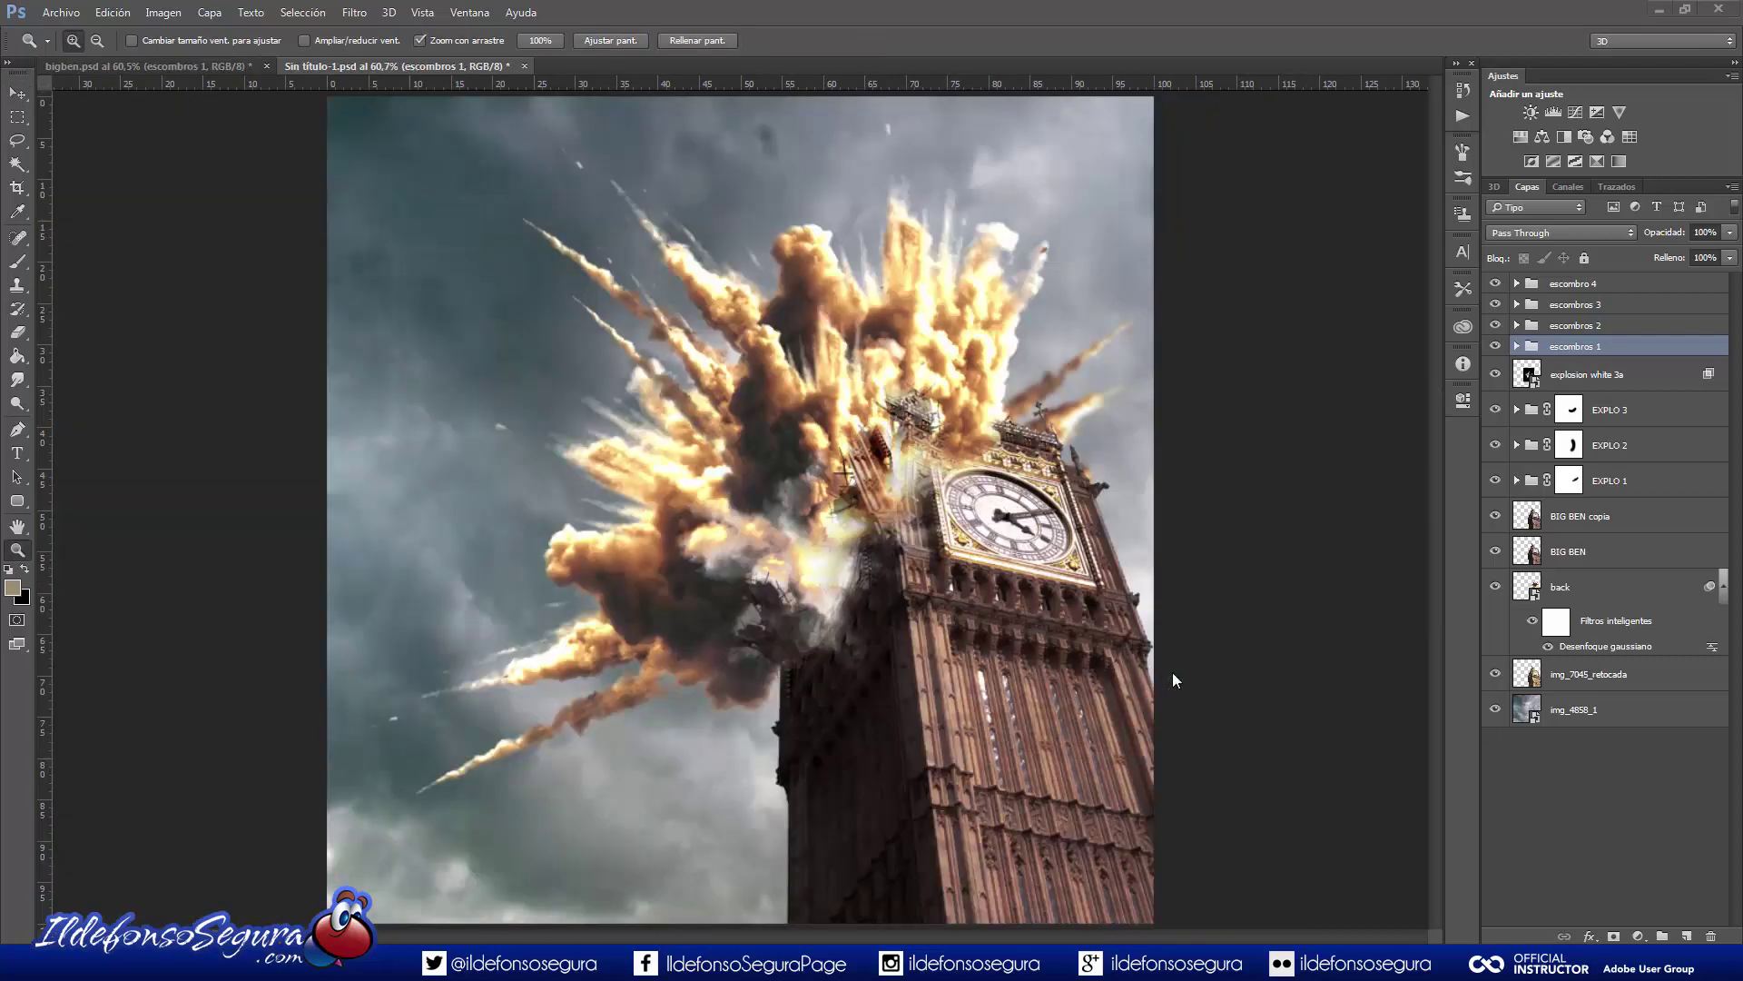